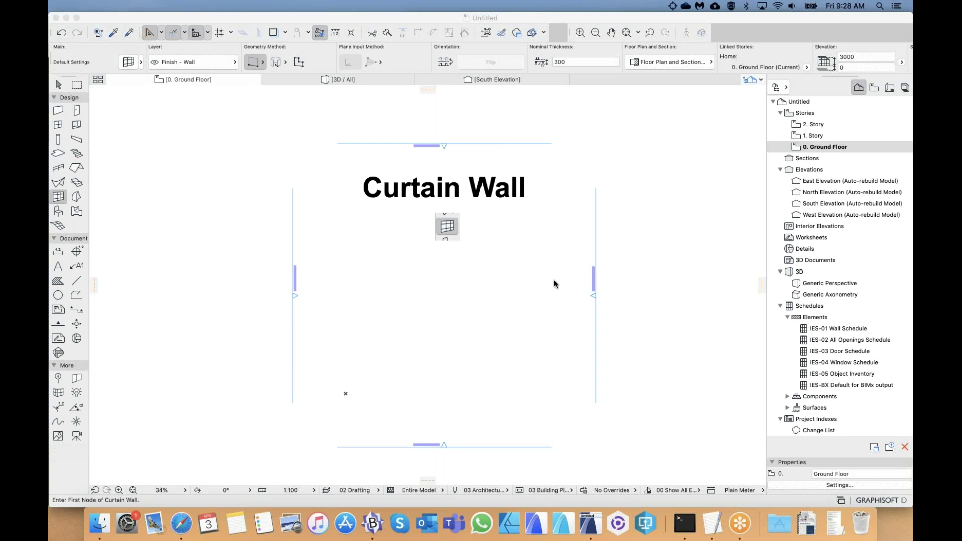
# - Examine the work environment profile choices for creating a new project, then cancel without creating one
pyautogui.moveTo(173, 2)
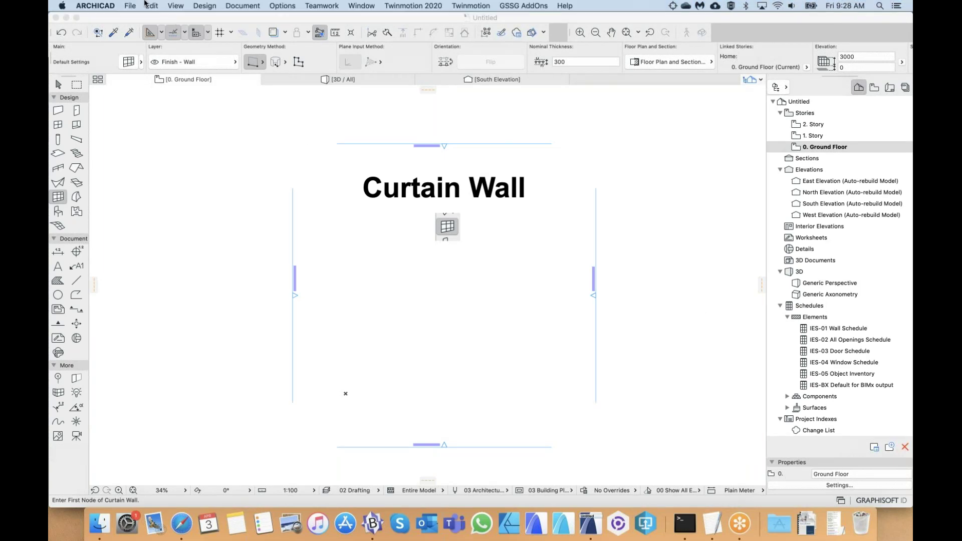
pyautogui.click(131, 5)
pyautogui.moveTo(149, 19)
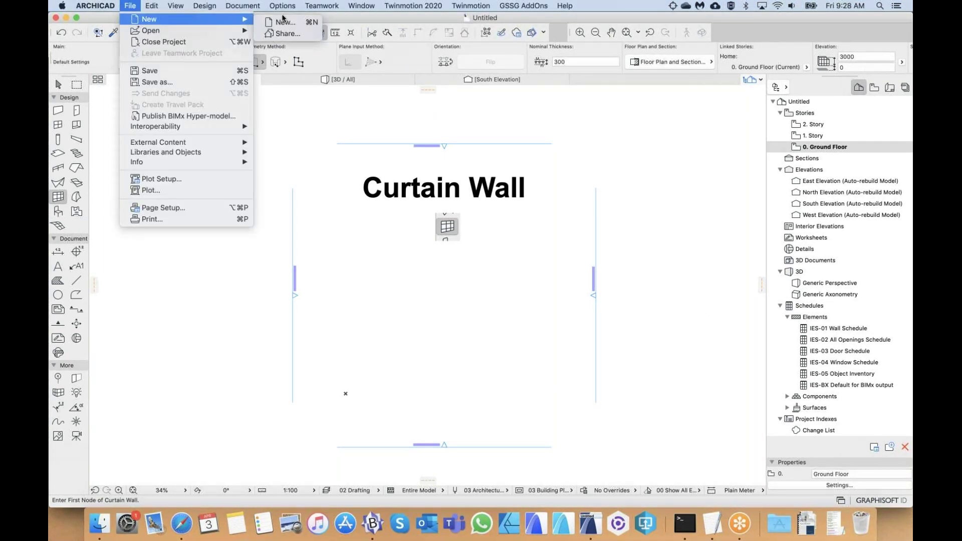
pyautogui.click(286, 22)
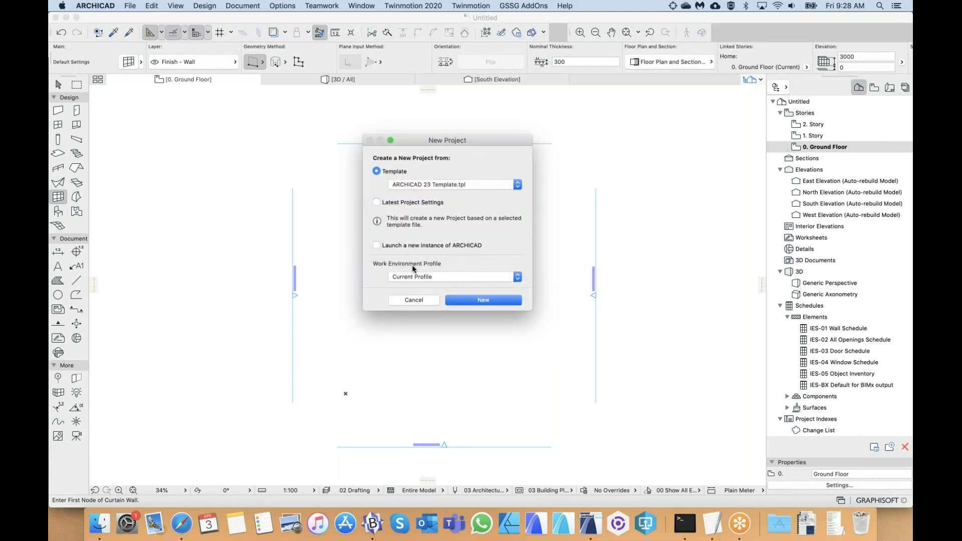
pyautogui.click(421, 275)
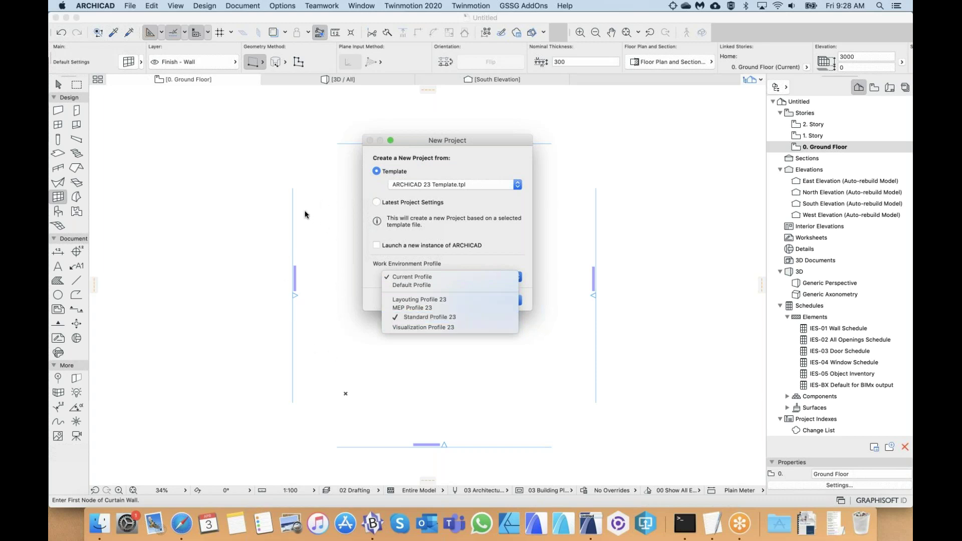
pyautogui.click(372, 273)
pyautogui.click(415, 279)
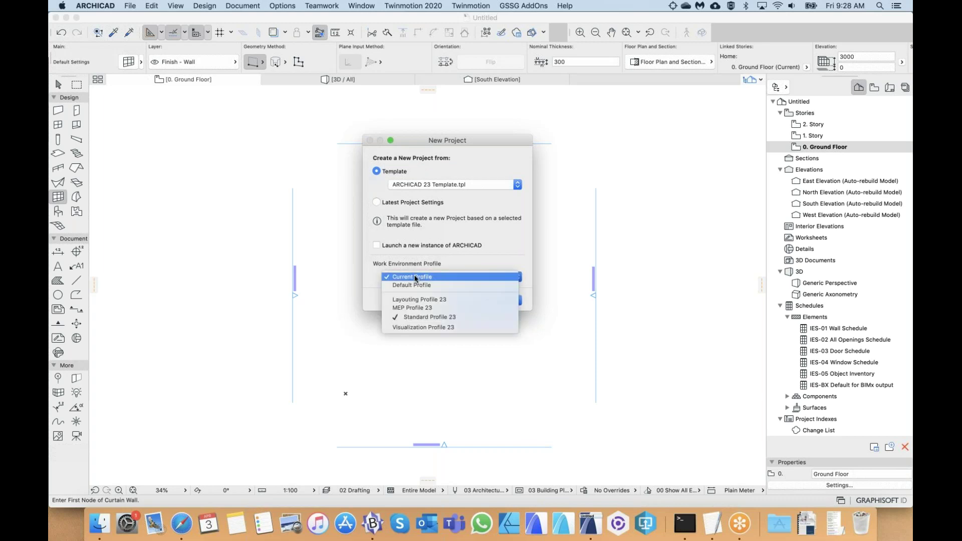
pyautogui.click(366, 267)
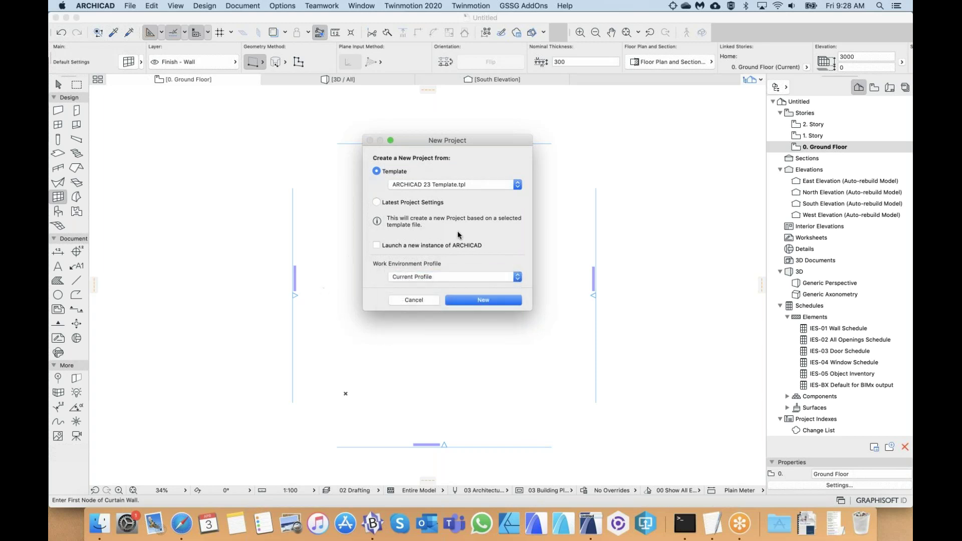
pyautogui.click(415, 299)
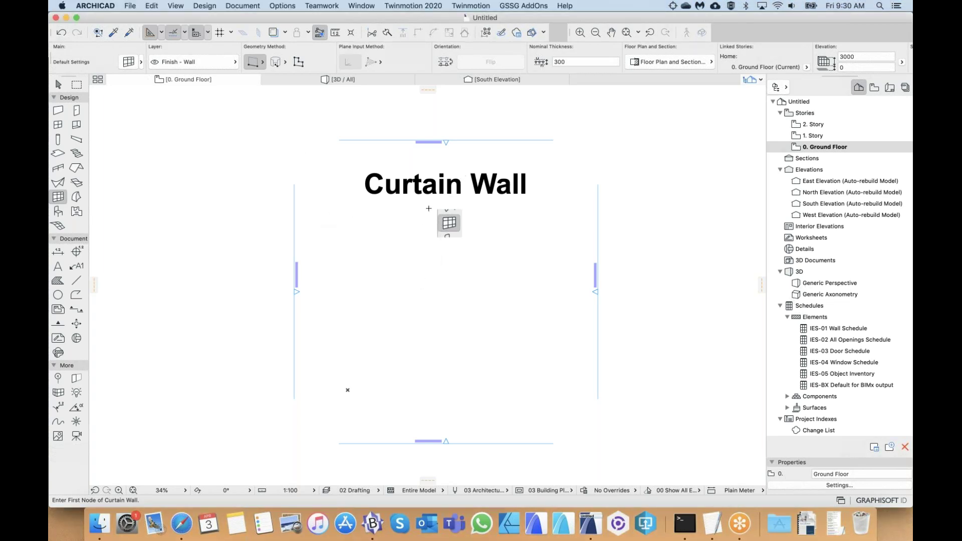
# - Open the Curtain Wall tool's default settings and position the dialog clear of the upper toolbars
pyautogui.scroll(8, 441, 214)
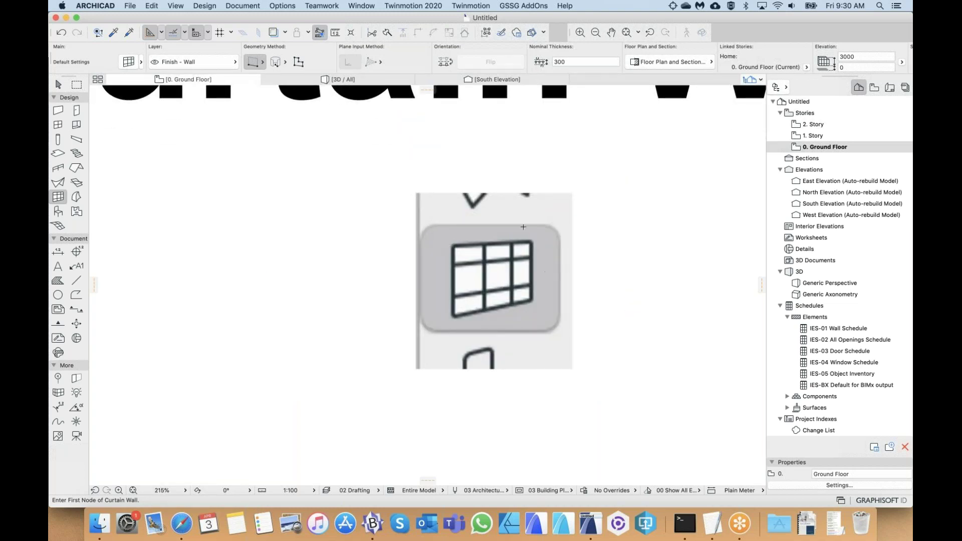
pyautogui.scroll(-5, 562, 269)
pyautogui.scroll(-3, 576, 276)
pyautogui.hscroll(4, 576, 276)
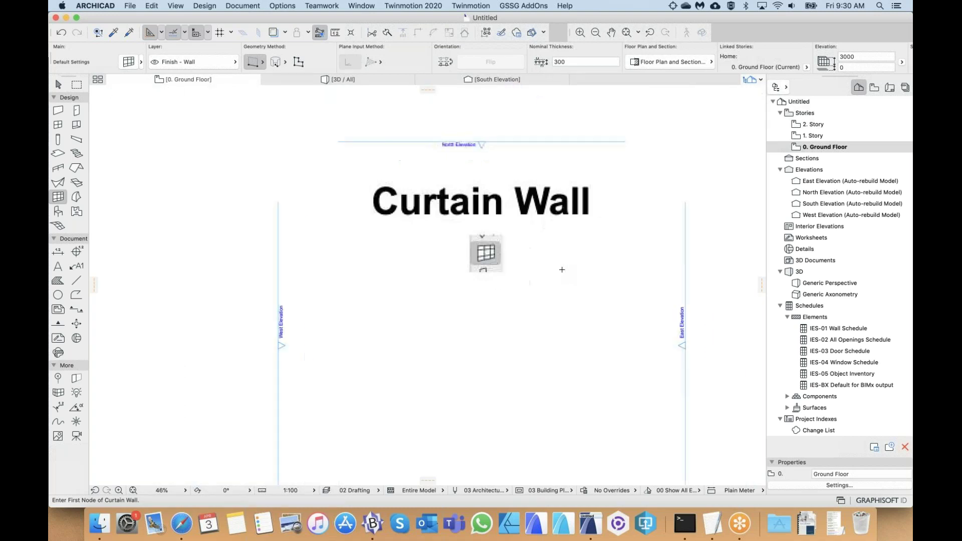
pyautogui.doubleClick(58, 196)
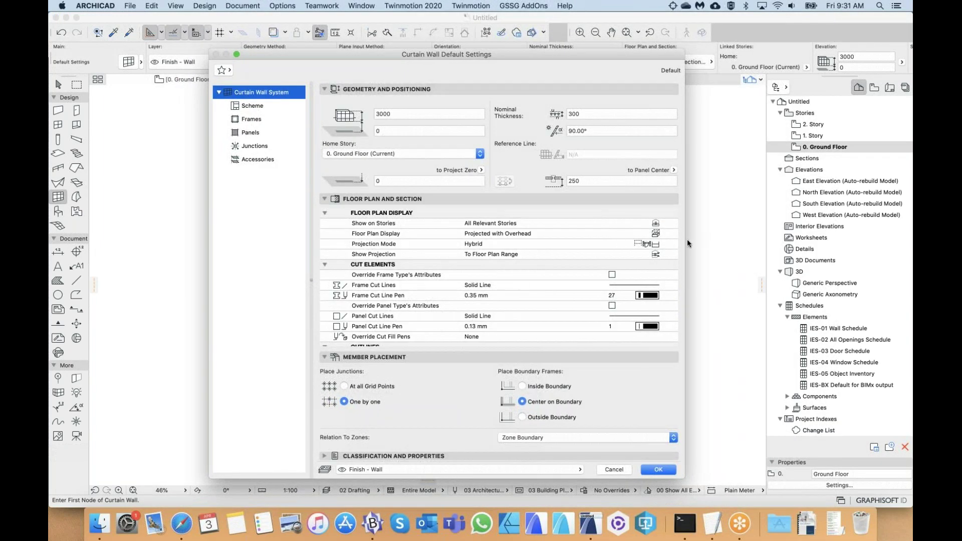
pyautogui.moveTo(684, 239); pyautogui.dragTo(605, 239)
pyautogui.moveTo(348, 53); pyautogui.dragTo(396, 70)
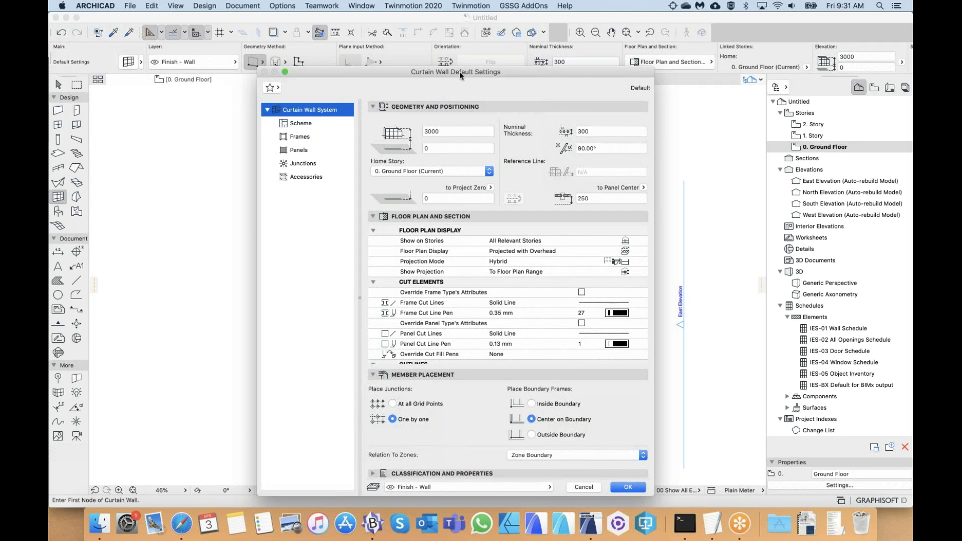
pyautogui.moveTo(458, 70); pyautogui.dragTo(457, 66)
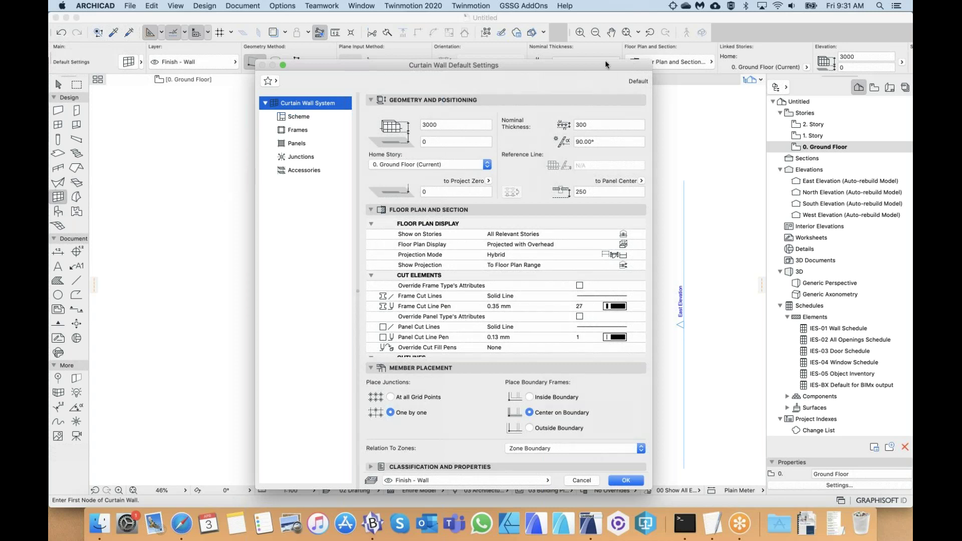
pyautogui.moveTo(578, 64); pyautogui.dragTo(569, 64)
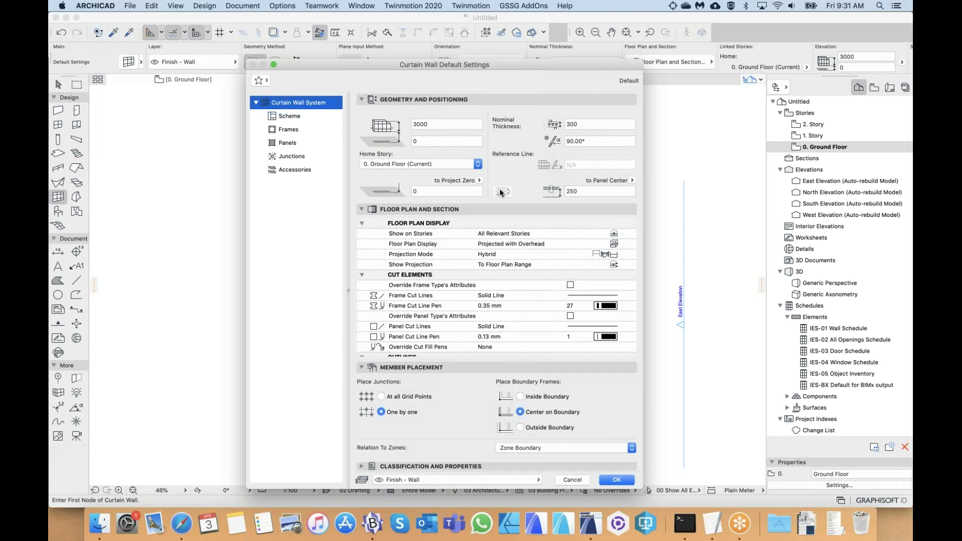
# - Examine the curtain wall's geometry and positioning settings, including height, slant angle and the reference options for the panel offset
pyautogui.click(435, 124)
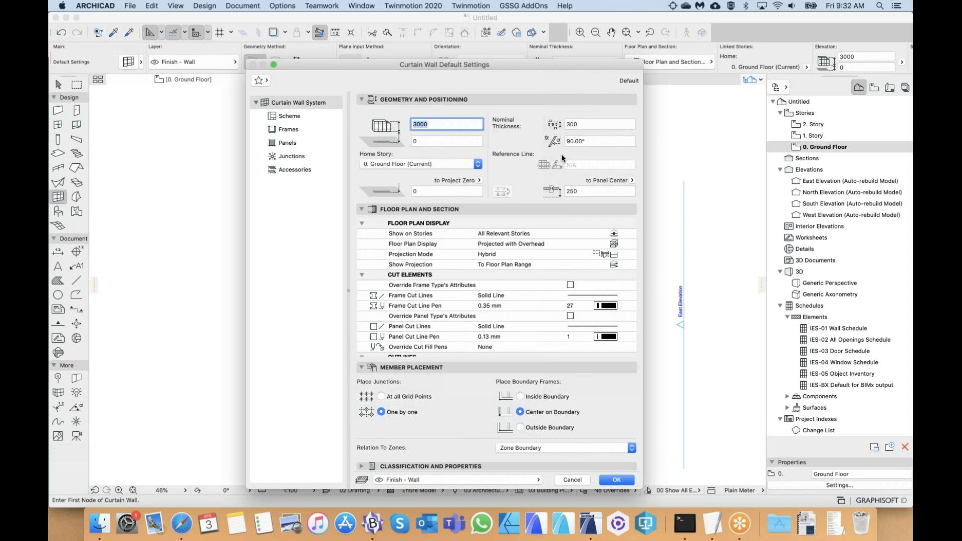
pyautogui.click(590, 140)
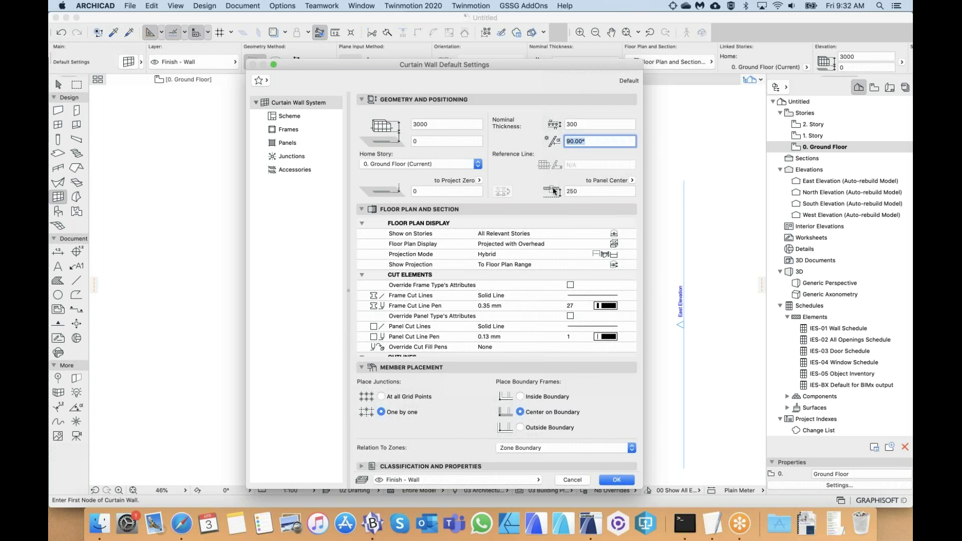
pyautogui.click(632, 181)
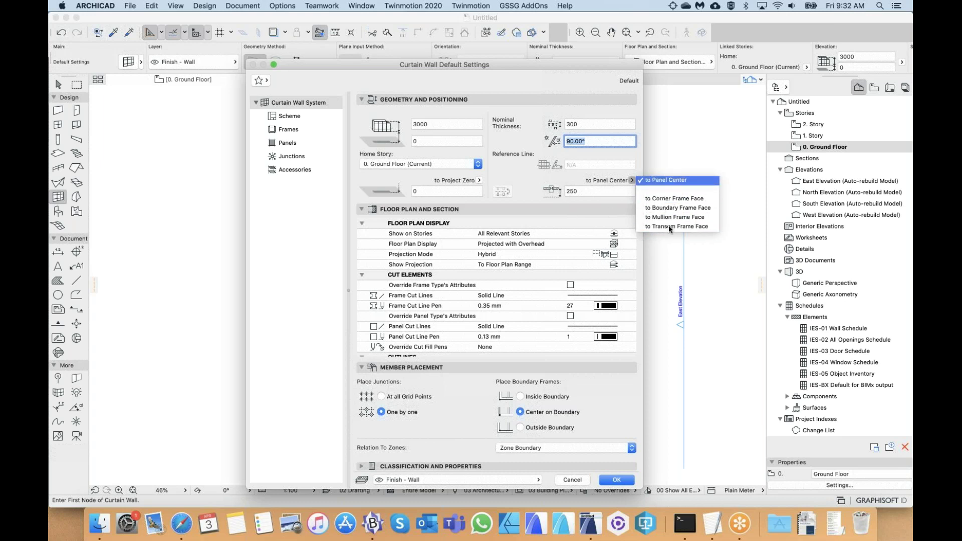
pyautogui.click(531, 180)
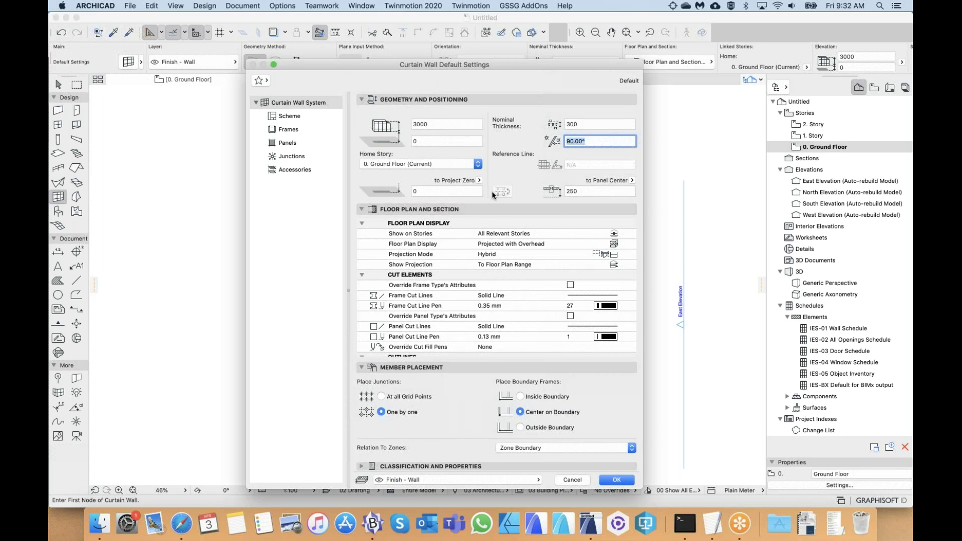
# - Examine the curtain wall's floor plan and section settings: story visibility, floor plan display, projection mode components and cut elements
pyautogui.click(381, 234)
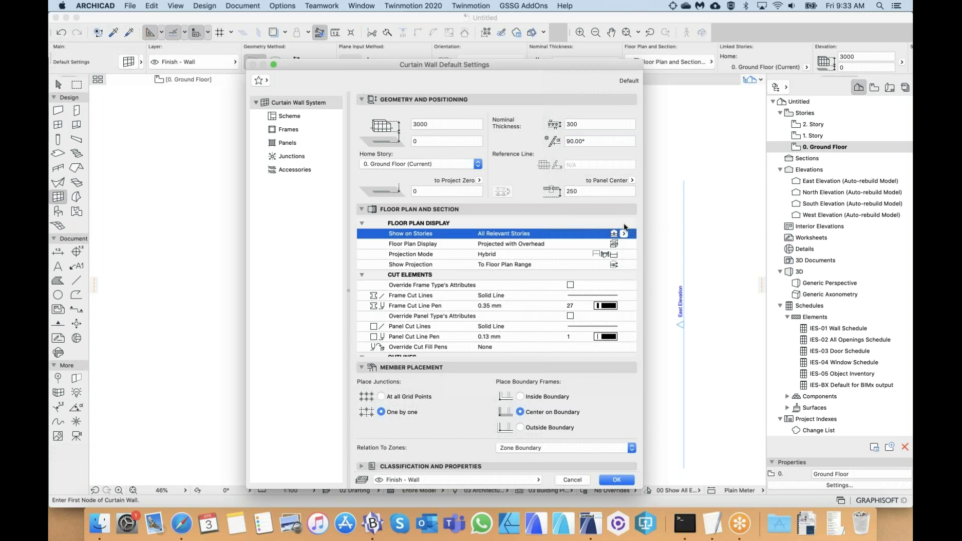
pyautogui.click(604, 243)
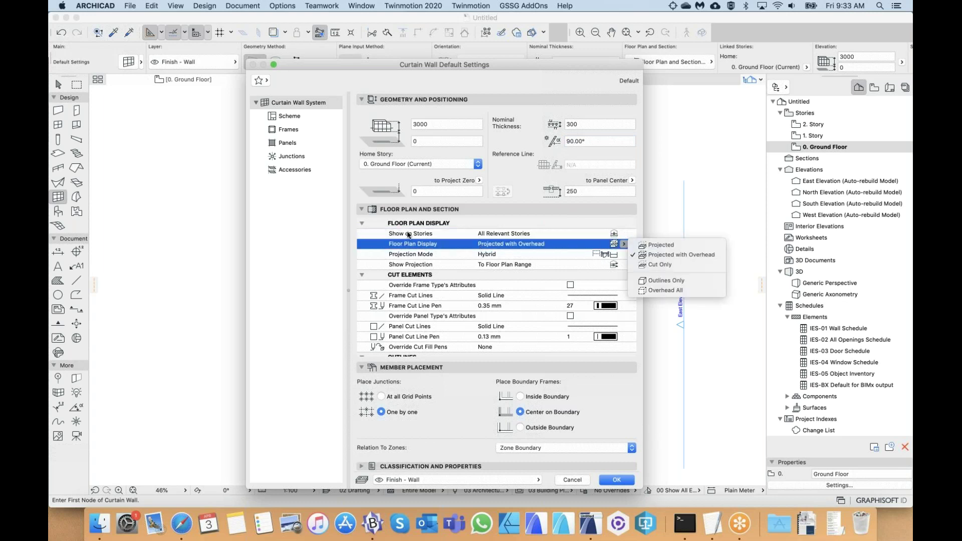
pyautogui.click(517, 244)
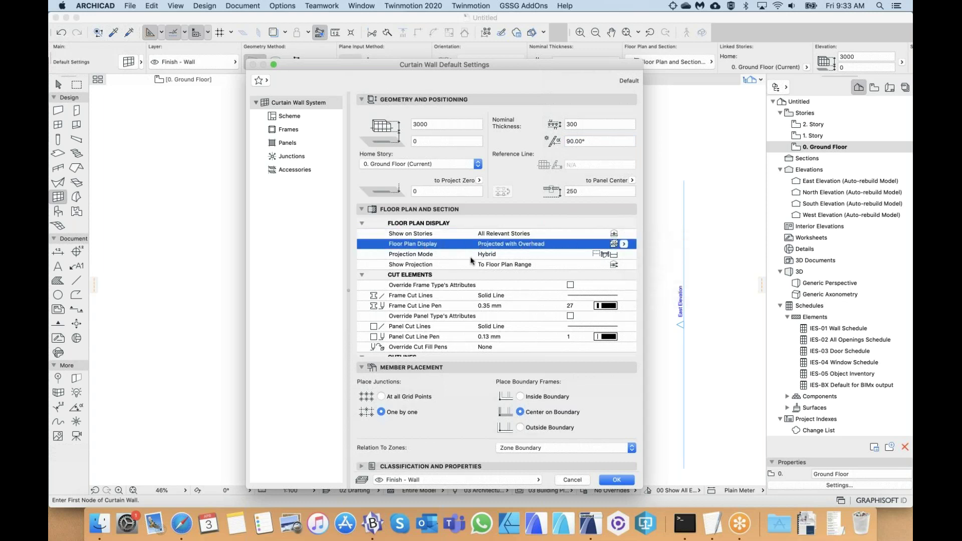
pyautogui.click(425, 254)
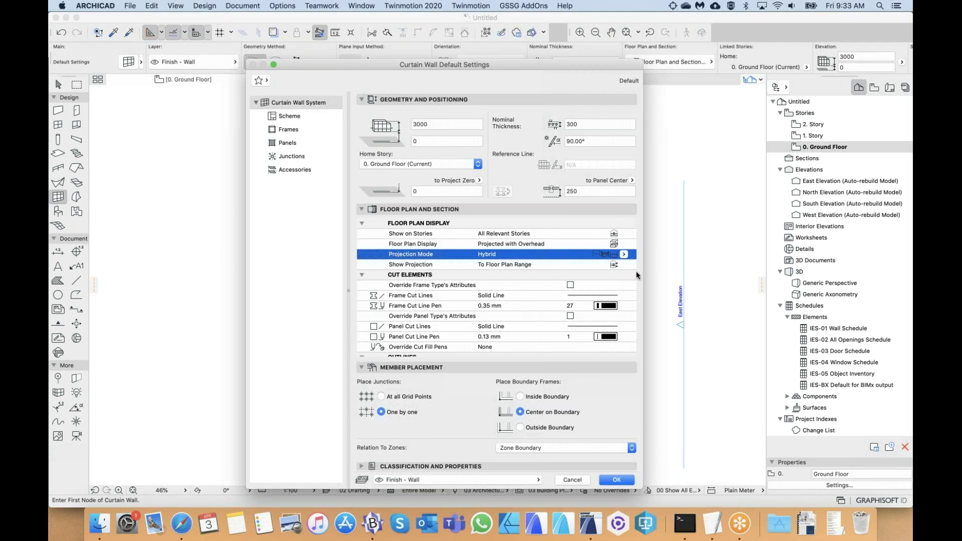
pyautogui.click(625, 254)
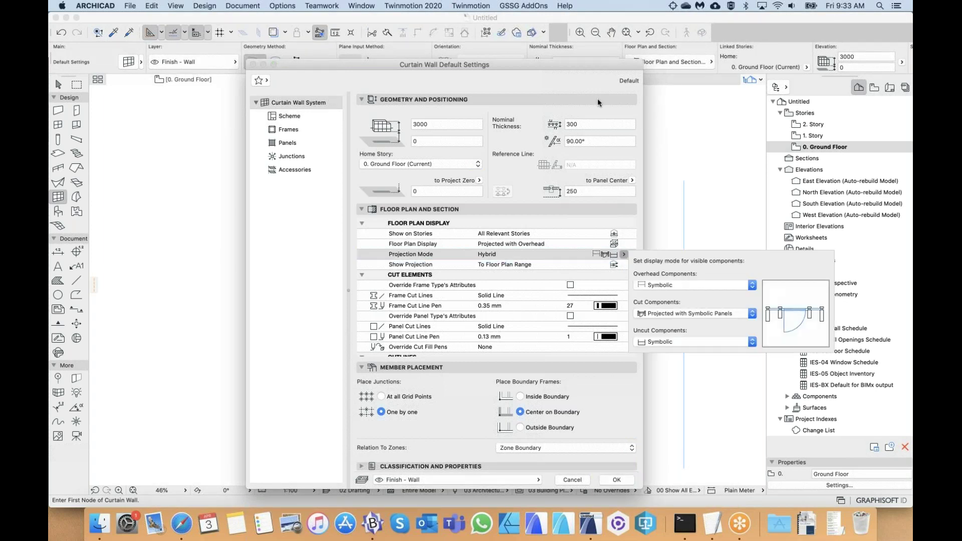
pyautogui.moveTo(612, 67); pyautogui.dragTo(477, 63)
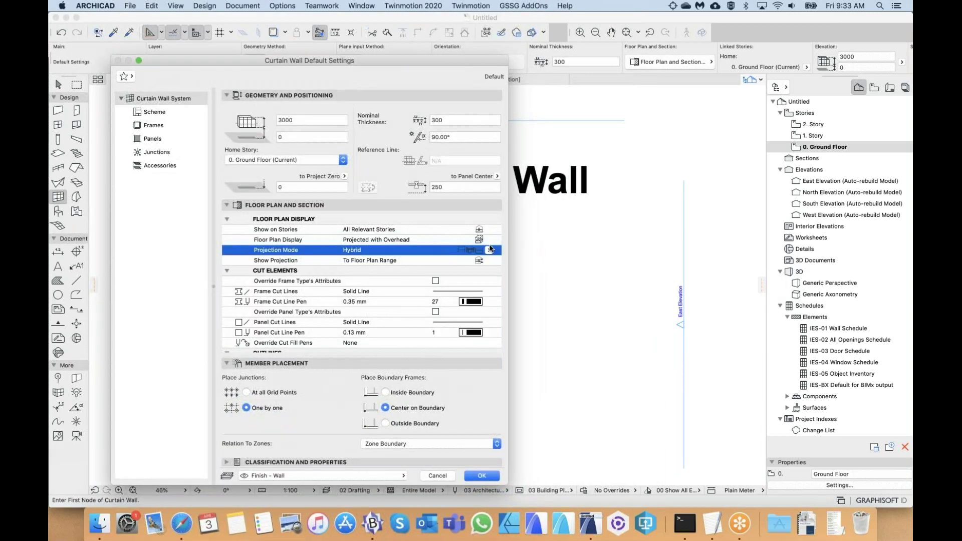
pyautogui.click(489, 250)
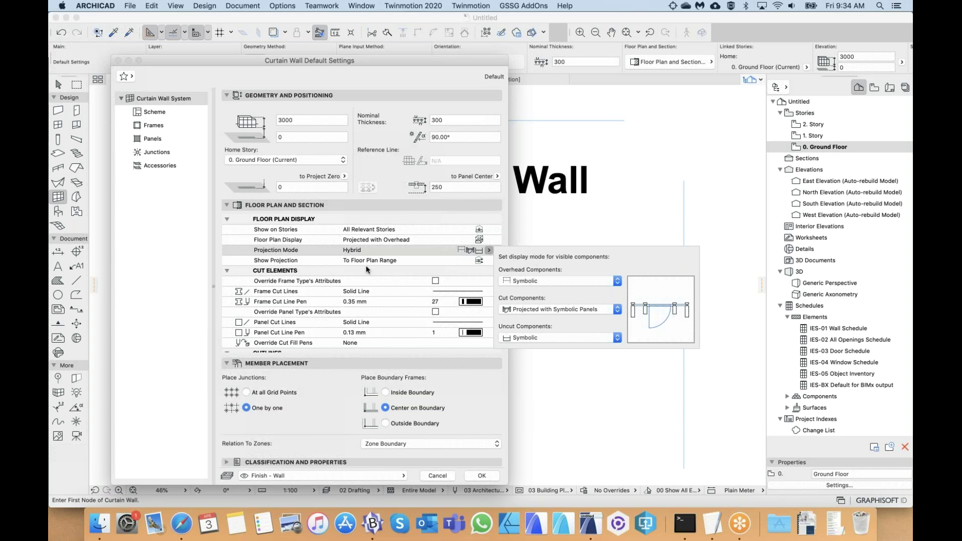
pyautogui.click(359, 251)
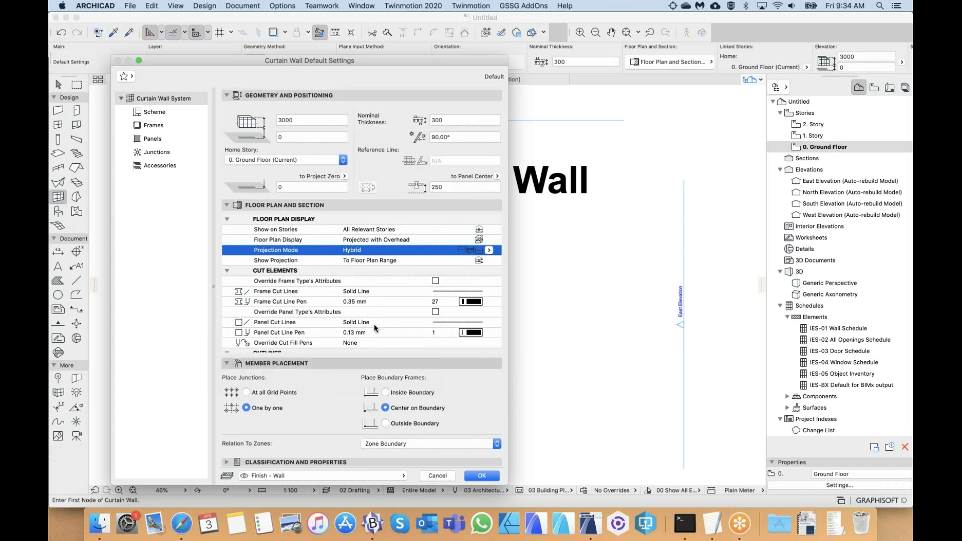
pyautogui.scroll(-3, 373, 322)
pyautogui.scroll(3, 373, 322)
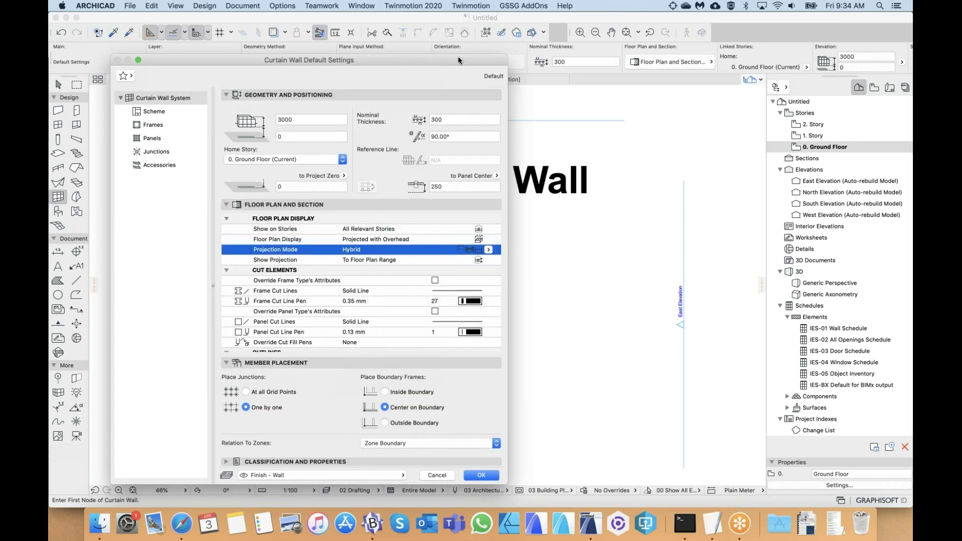
# - Try placing boundary frames Inside Boundary in the member placement settings, then restore Center on Boundary
pyautogui.moveTo(458, 59); pyautogui.dragTo(535, 43)
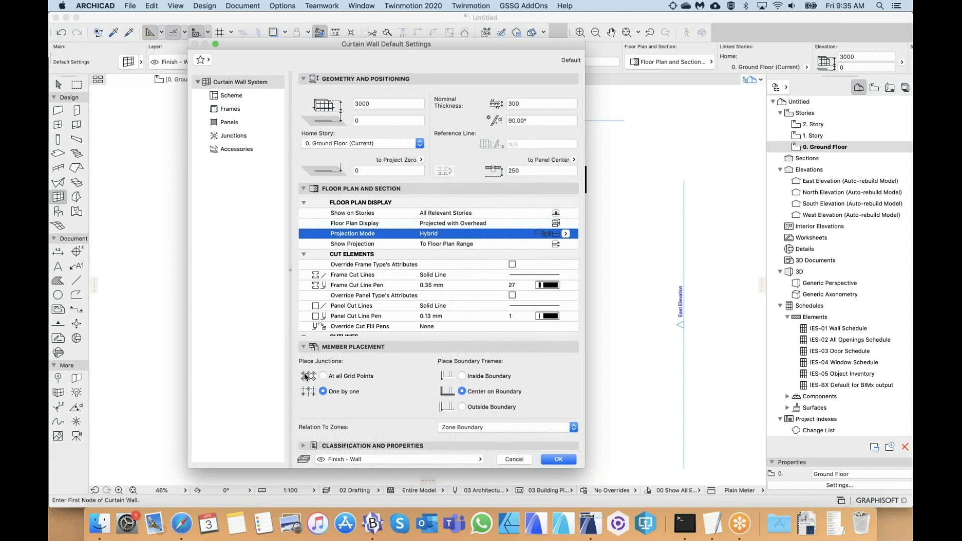
pyautogui.click(478, 377)
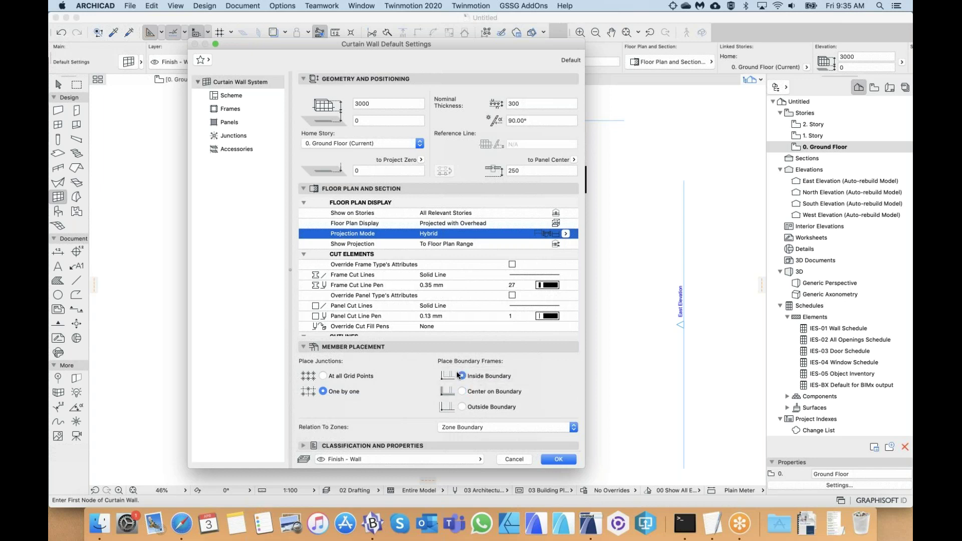
pyautogui.click(472, 393)
# - Examine the curtain wall scheme's grid pattern: column widths, column division methods and the options for filling leftover partial patterns
pyautogui.click(220, 96)
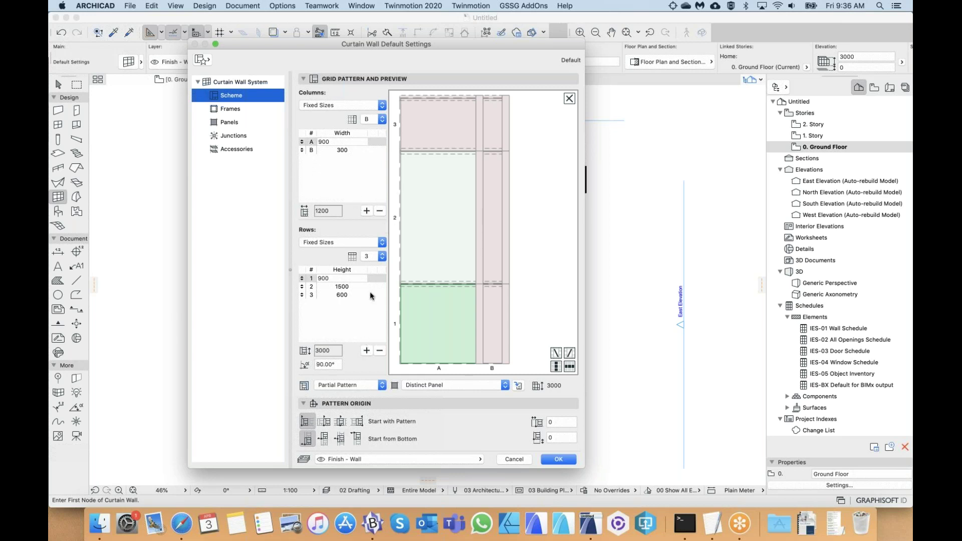
pyautogui.click(335, 142)
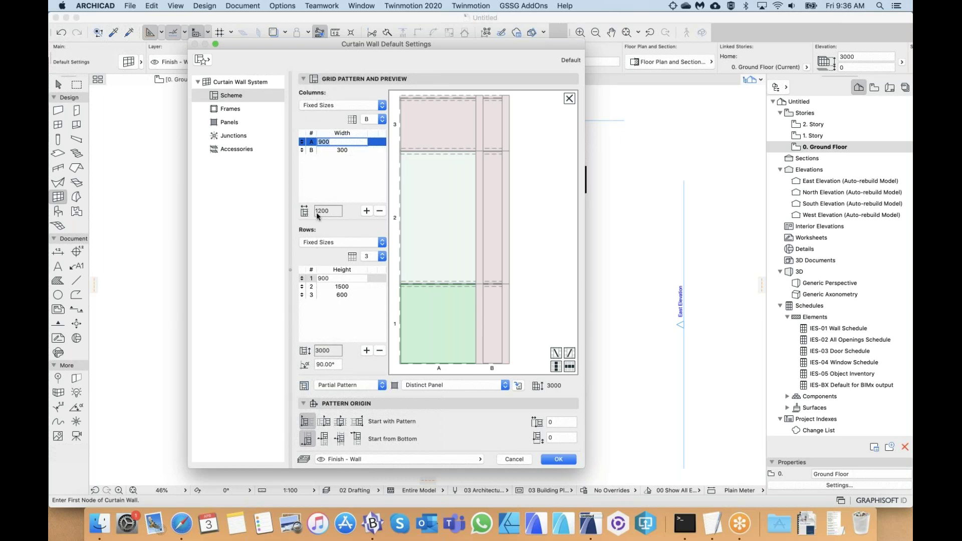
pyautogui.click(313, 105)
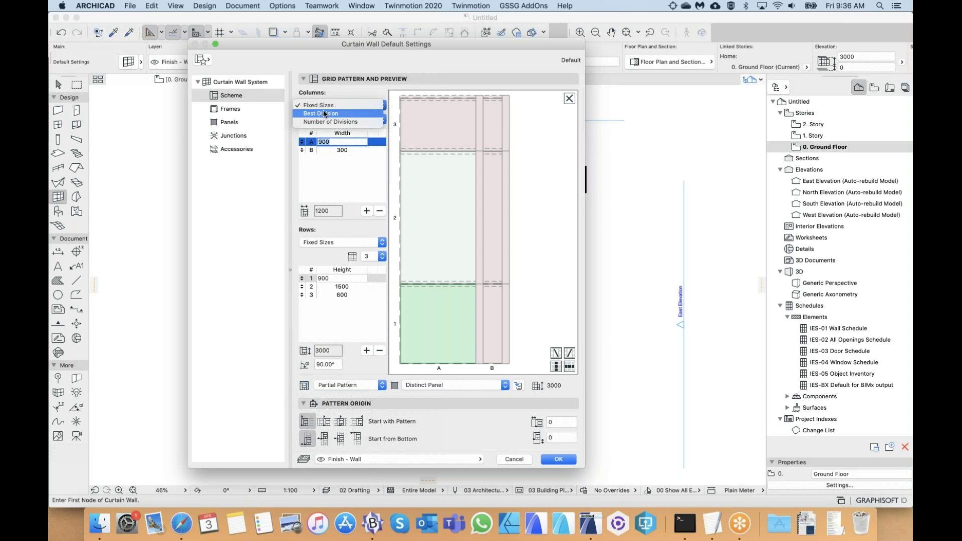
pyautogui.click(344, 92)
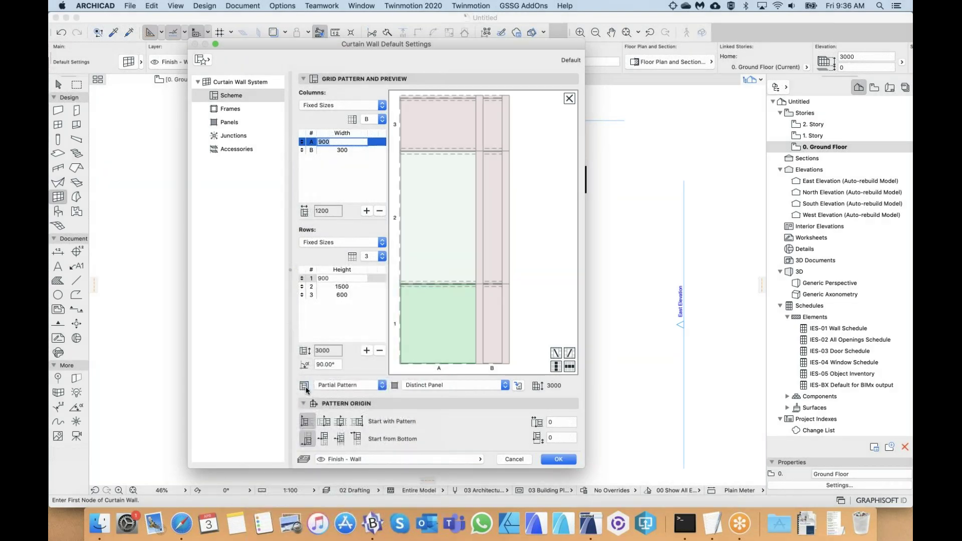
pyautogui.click(332, 383)
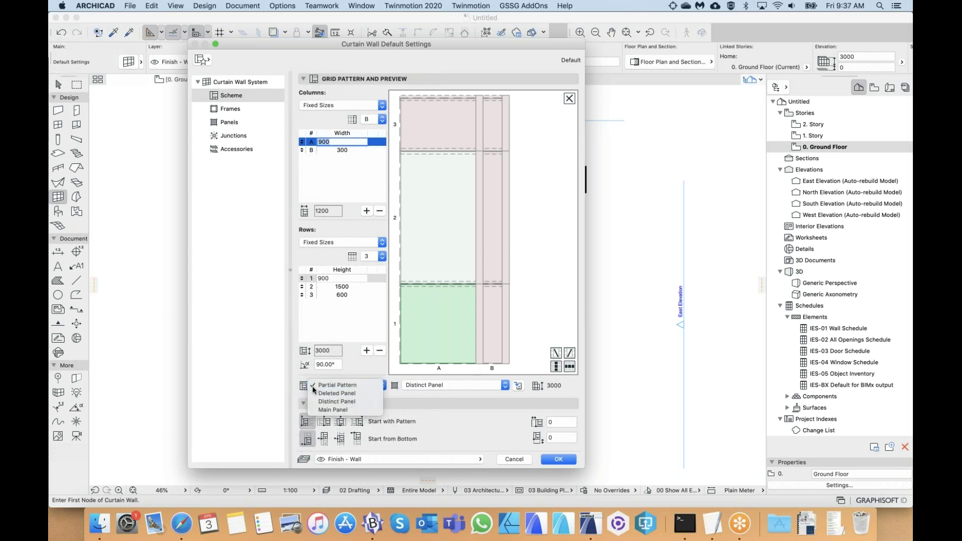
pyautogui.click(302, 386)
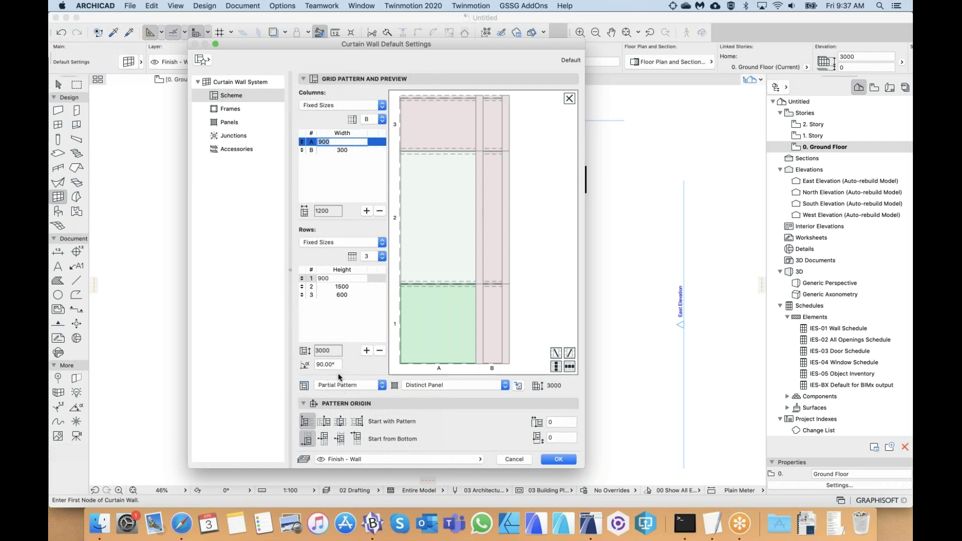
# - Try the Best Division method for the scheme's columns and inspect the size locks of columns A and B
pyautogui.click(325, 107)
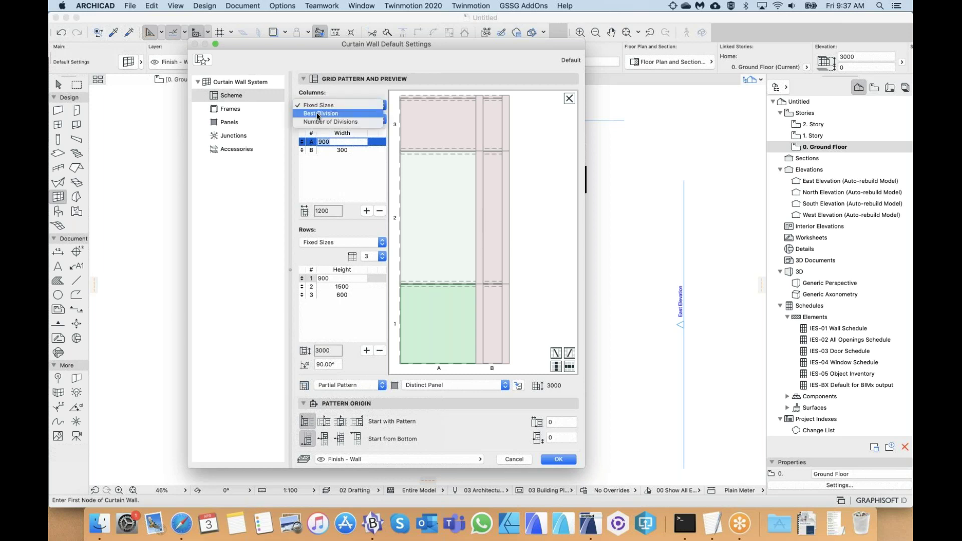
pyautogui.click(307, 113)
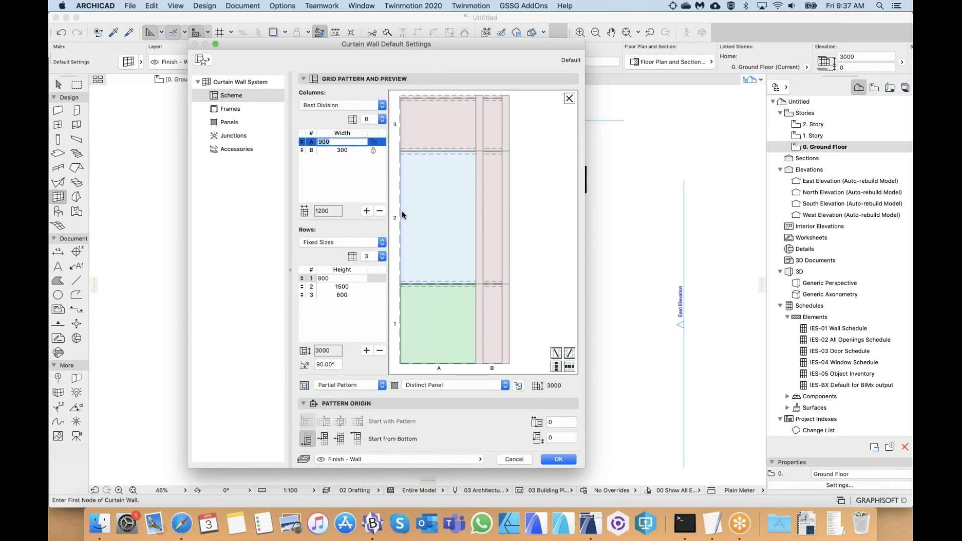
pyautogui.click(362, 150)
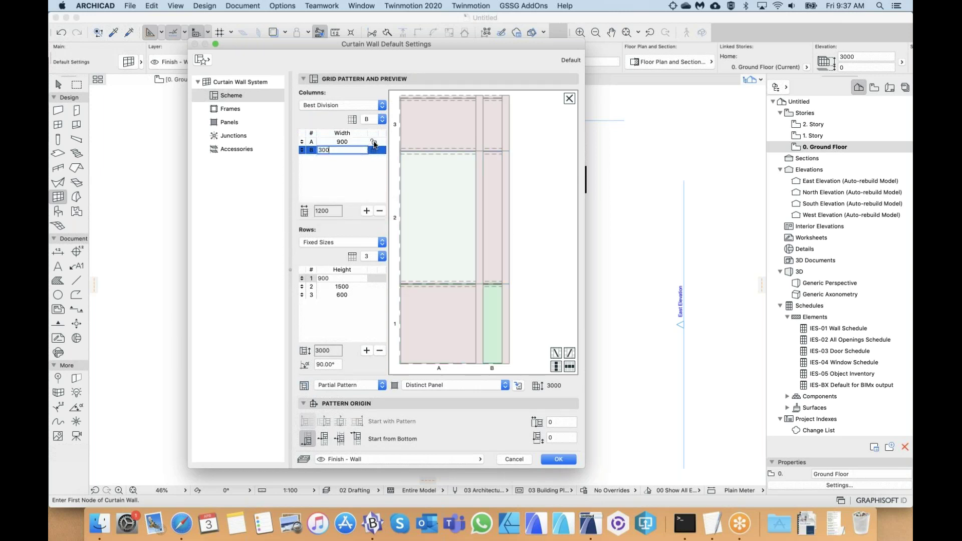
pyautogui.click(373, 143)
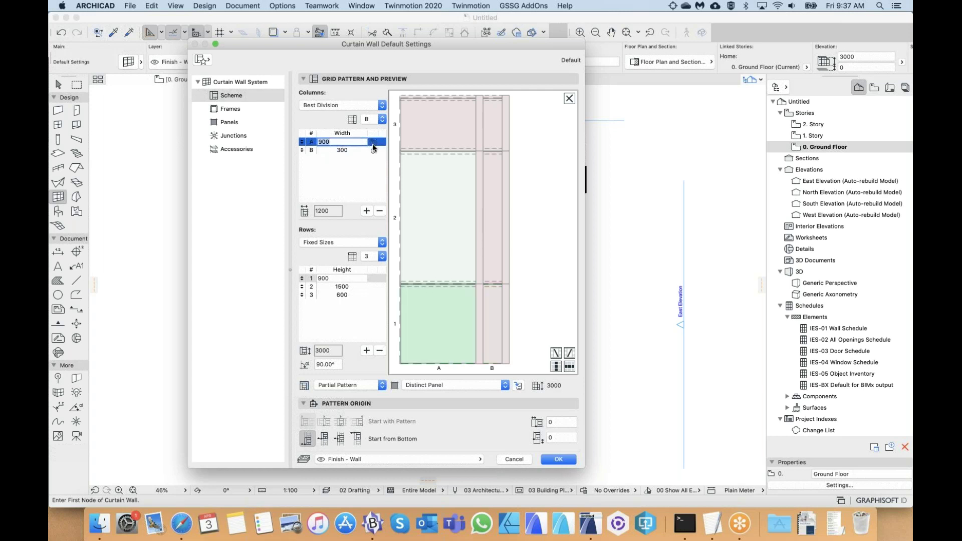
pyautogui.press('Right')
# - Try the Number of Divisions method for the columns and check its column choices, then restore Fixed Sizes
pyautogui.click(324, 105)
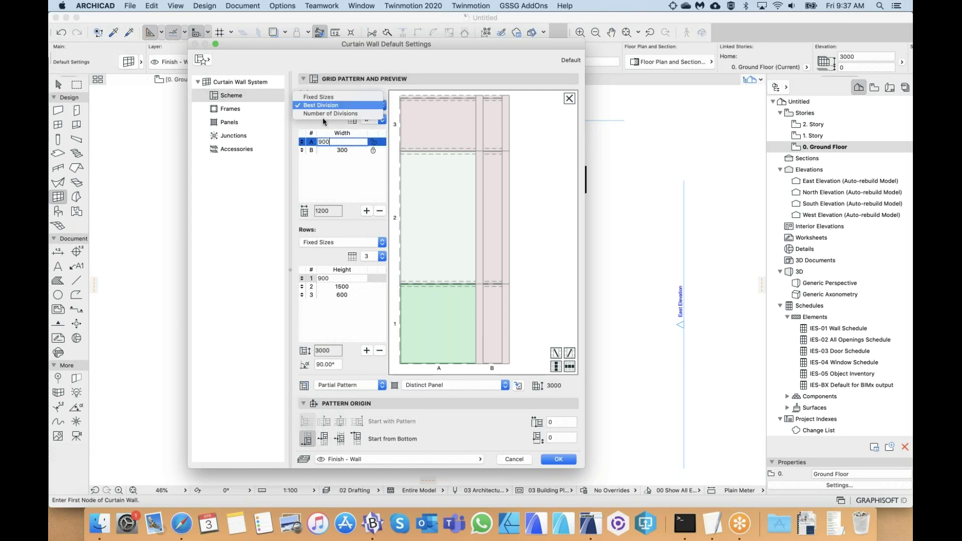
pyautogui.click(327, 115)
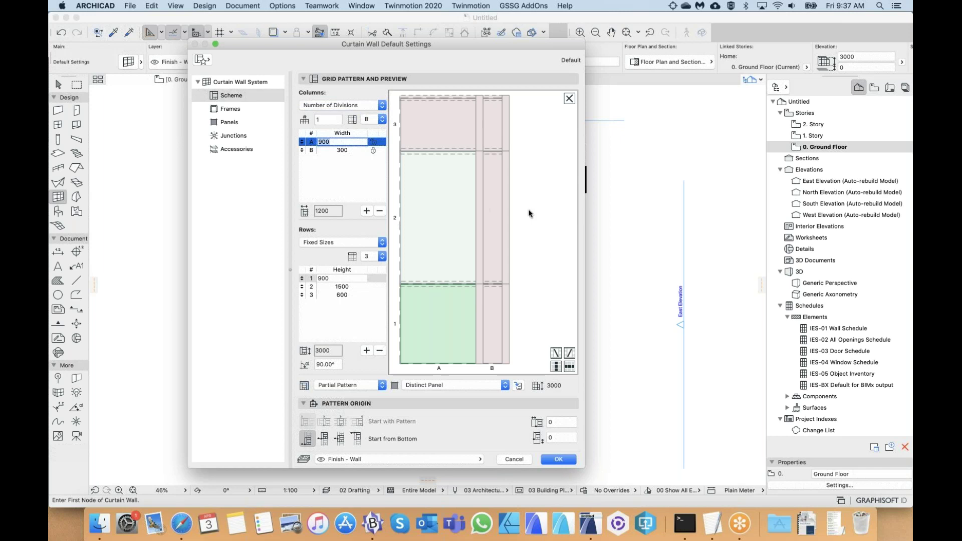
pyautogui.click(328, 105)
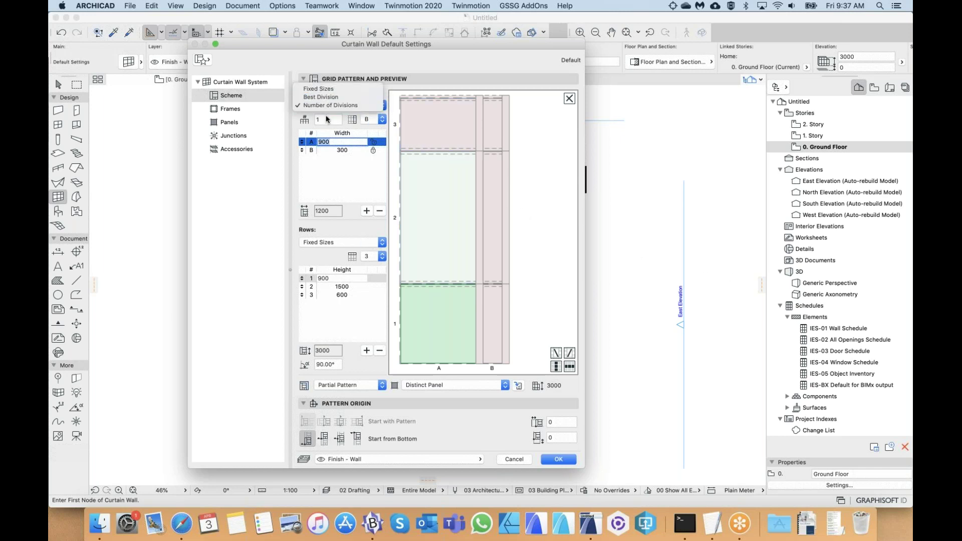
pyautogui.click(327, 119)
pyautogui.click(373, 121)
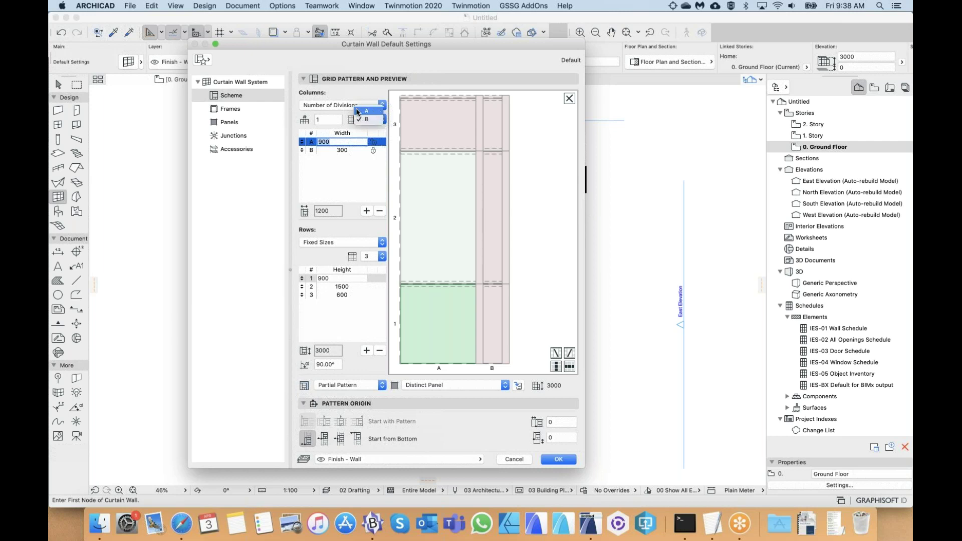
pyautogui.click(329, 92)
pyautogui.click(326, 105)
pyautogui.click(313, 88)
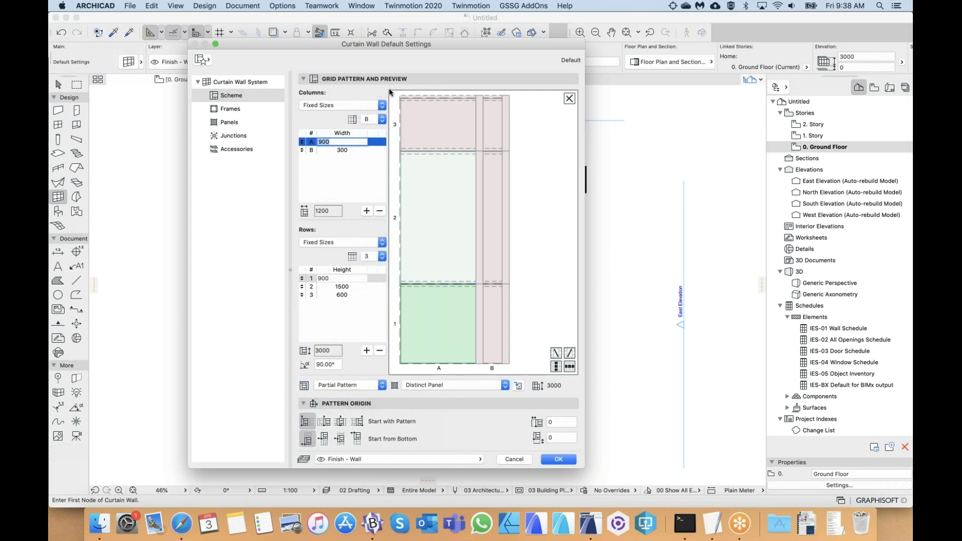
# - Review the column division methods, keep Fixed Sizes and accept the curtain wall default settings
pyautogui.click(344, 105)
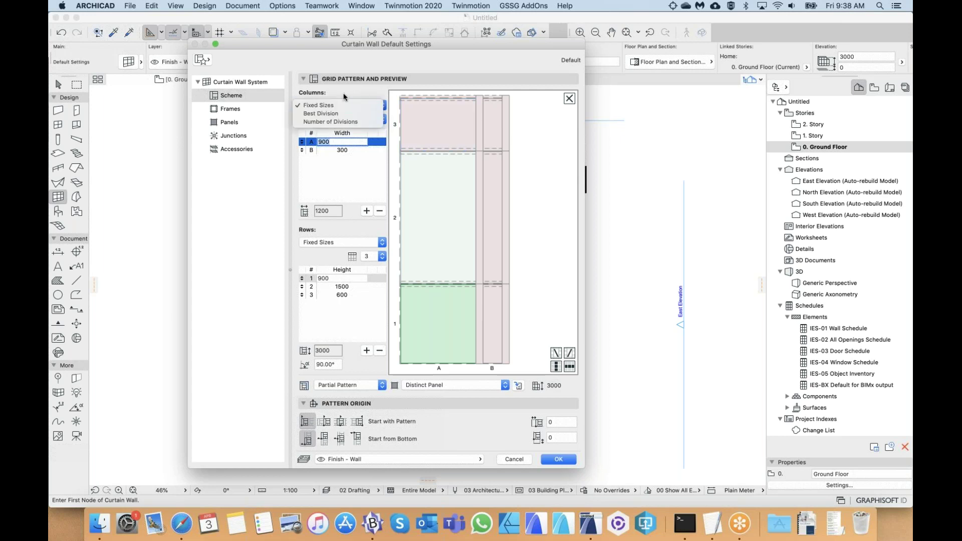
pyautogui.click(343, 91)
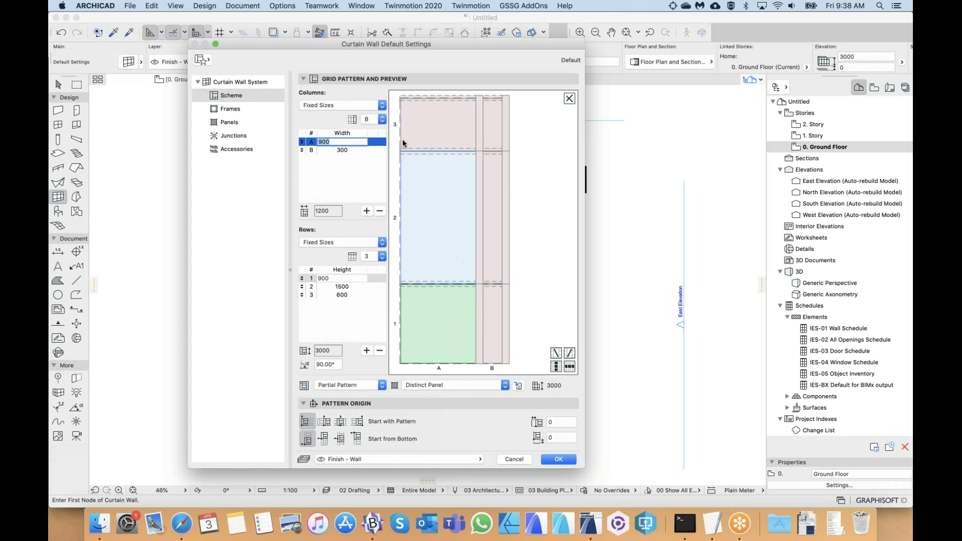
pyautogui.click(323, 105)
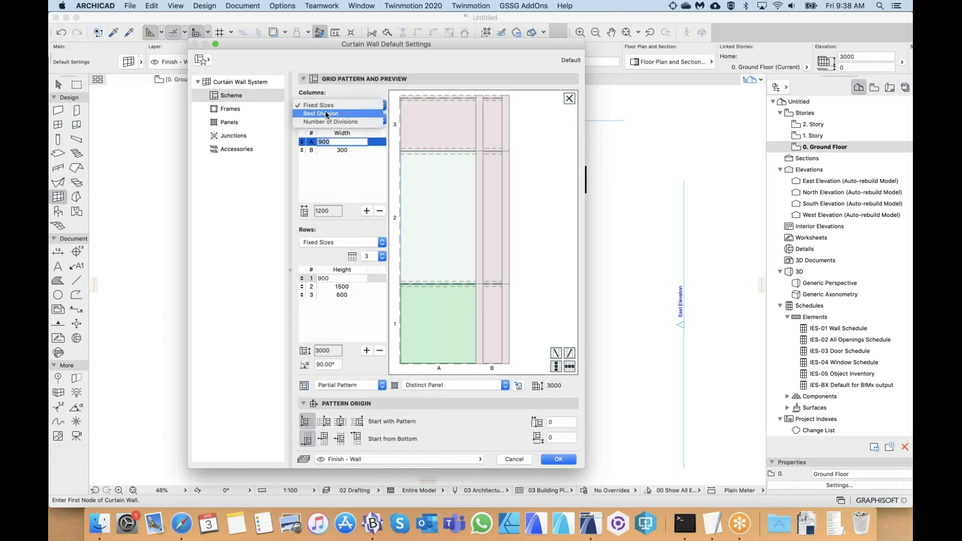
pyautogui.click(340, 132)
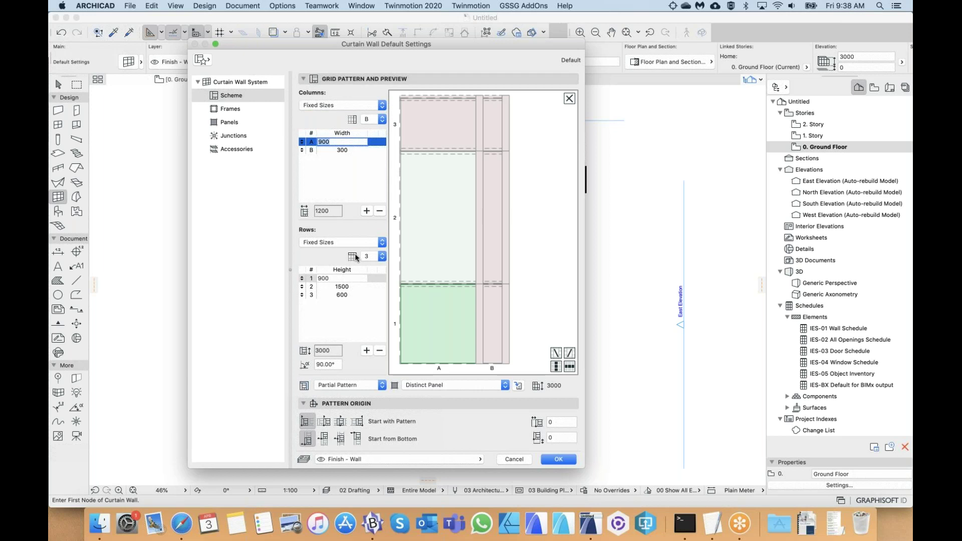
pyautogui.click(560, 458)
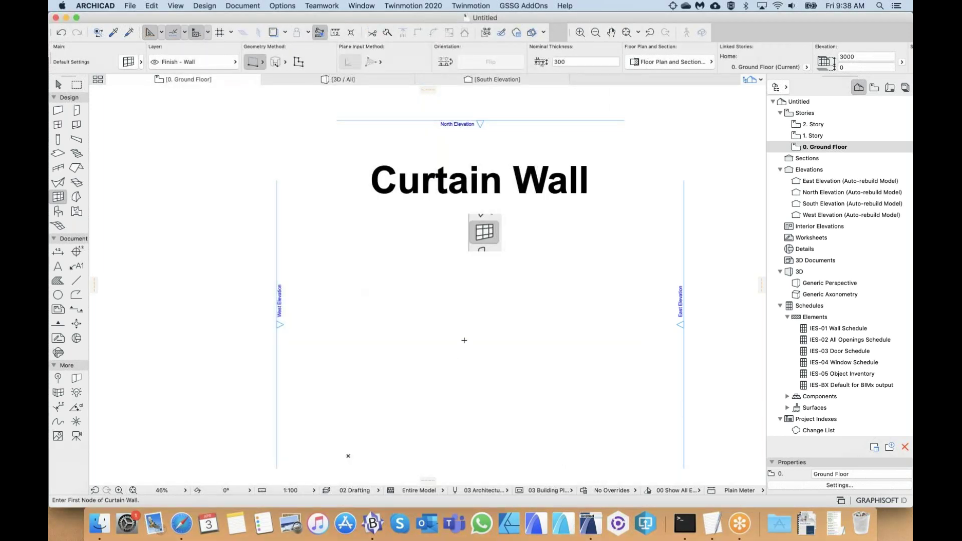
# - Draw a horizontal curtain wall in the empty area of the ground floor plan and show it in the 3D perspective
pyautogui.scroll(5, 464, 340)
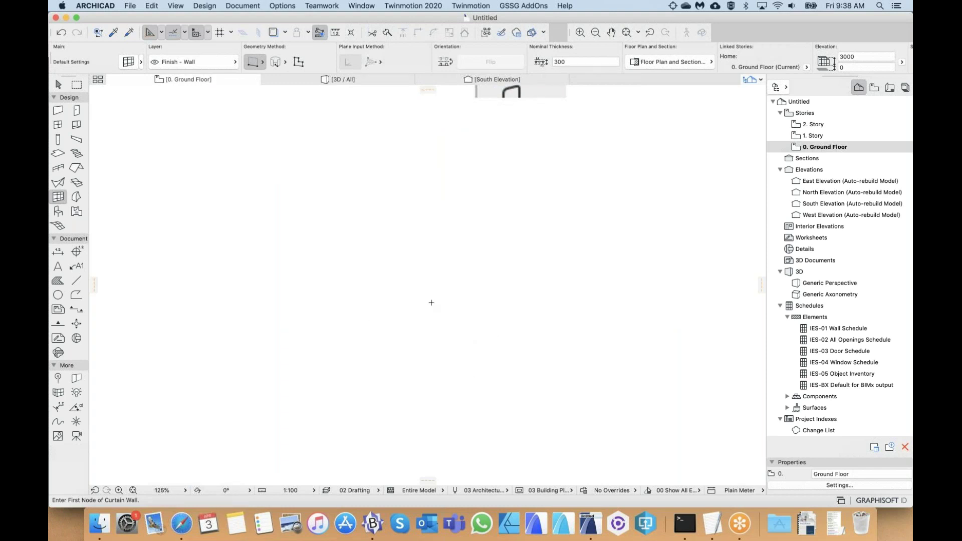
pyautogui.click(361, 314)
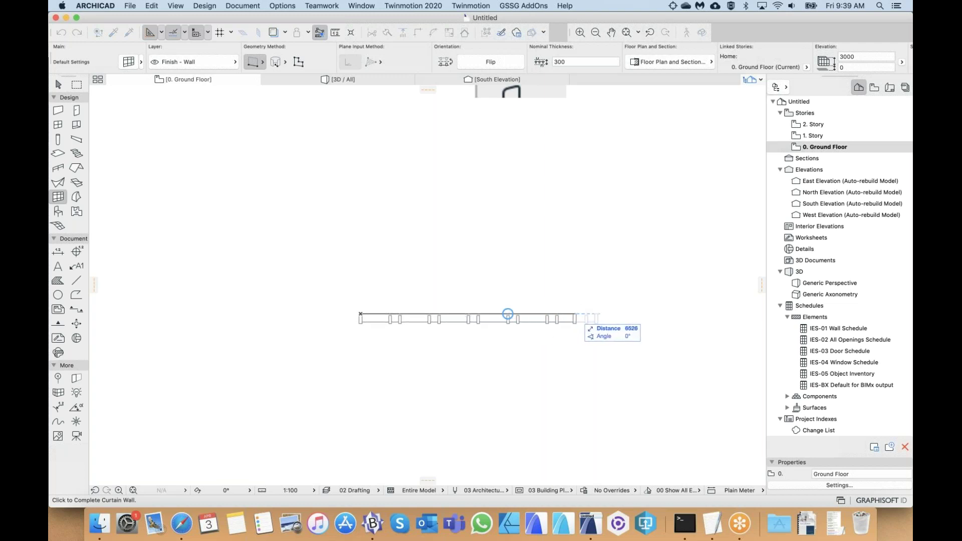
pyautogui.click(534, 314)
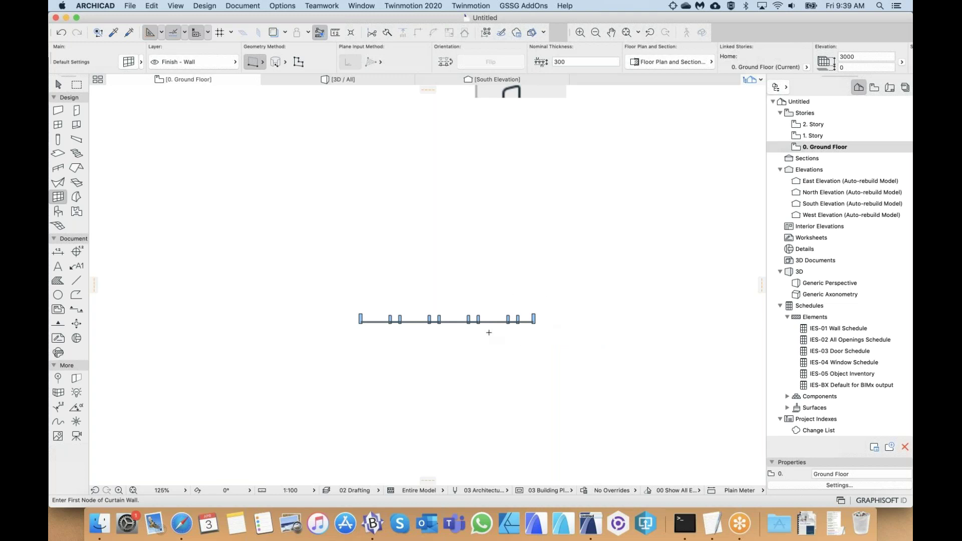
pyautogui.scroll(5, 489, 333)
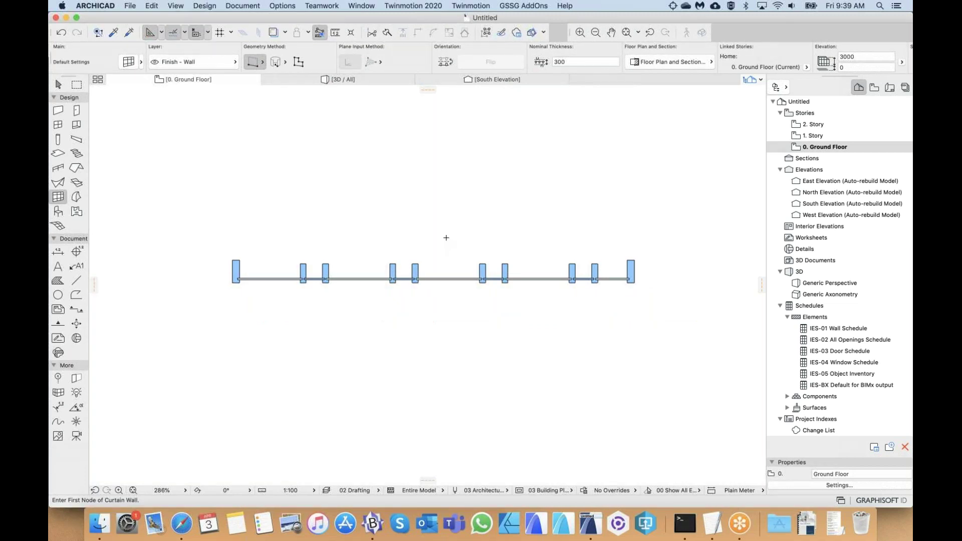
pyautogui.press('F3')
pyautogui.click(159, 490)
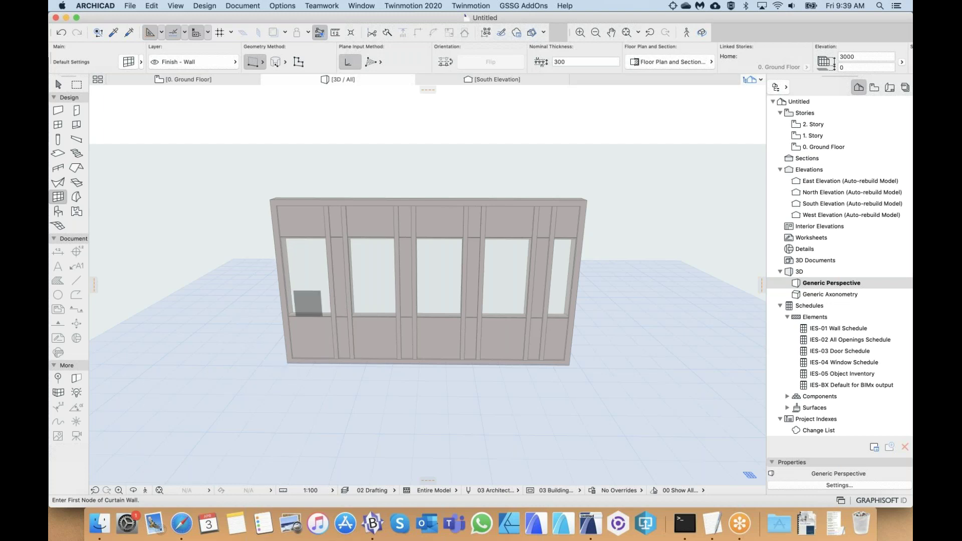
pyautogui.scroll(-5, 427, 266)
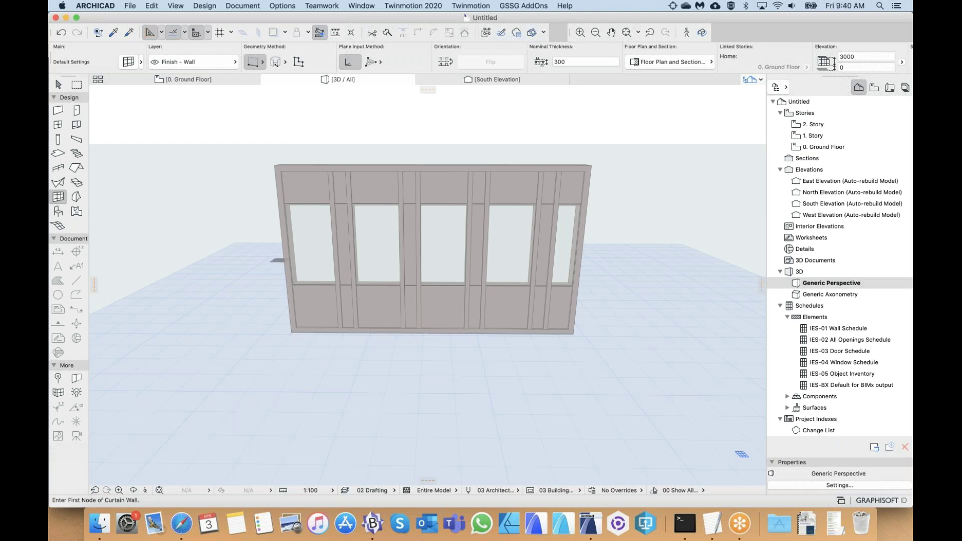
# - Set the column division of the default curtain wall scheme to Best Division and accept the settings
pyautogui.doubleClick(58, 197)
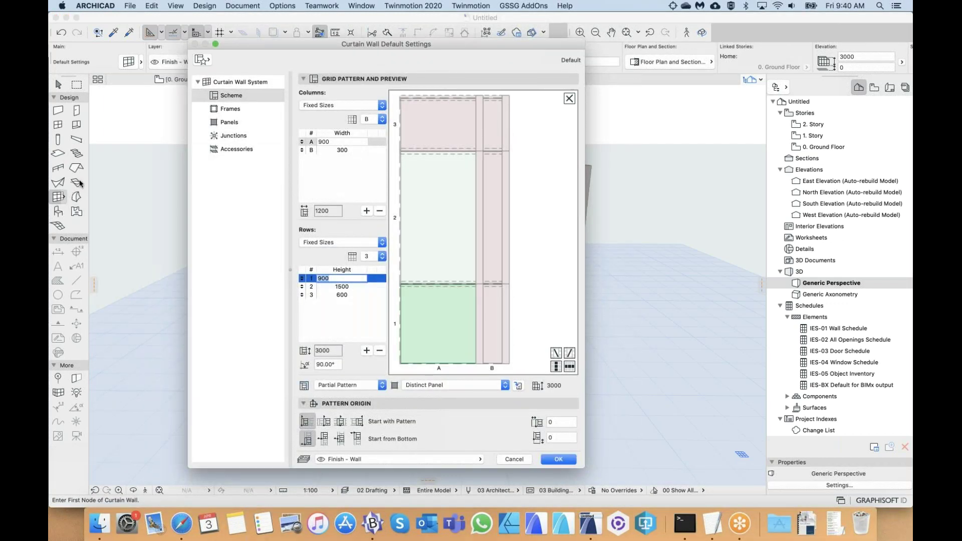
pyautogui.click(312, 103)
pyautogui.click(321, 96)
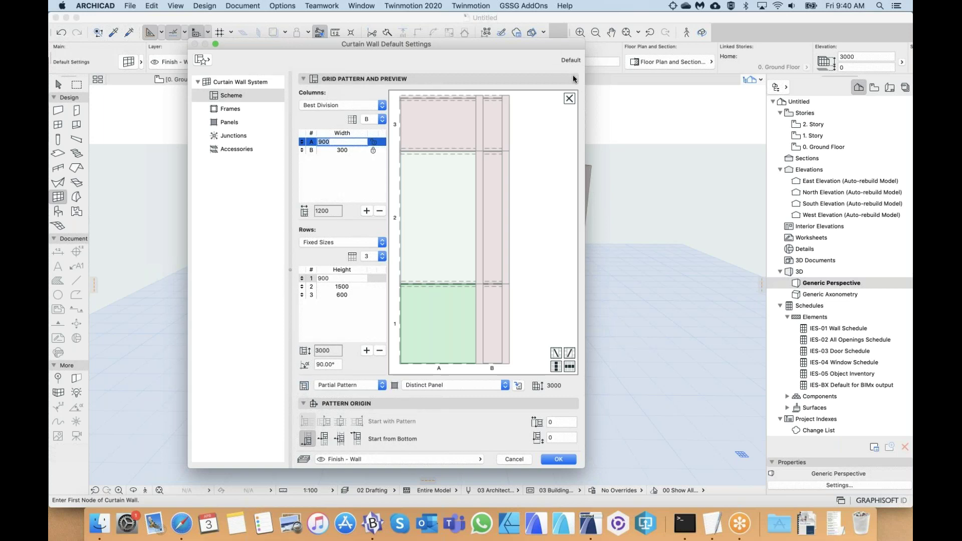
pyautogui.moveTo(565, 45); pyautogui.dragTo(504, 44)
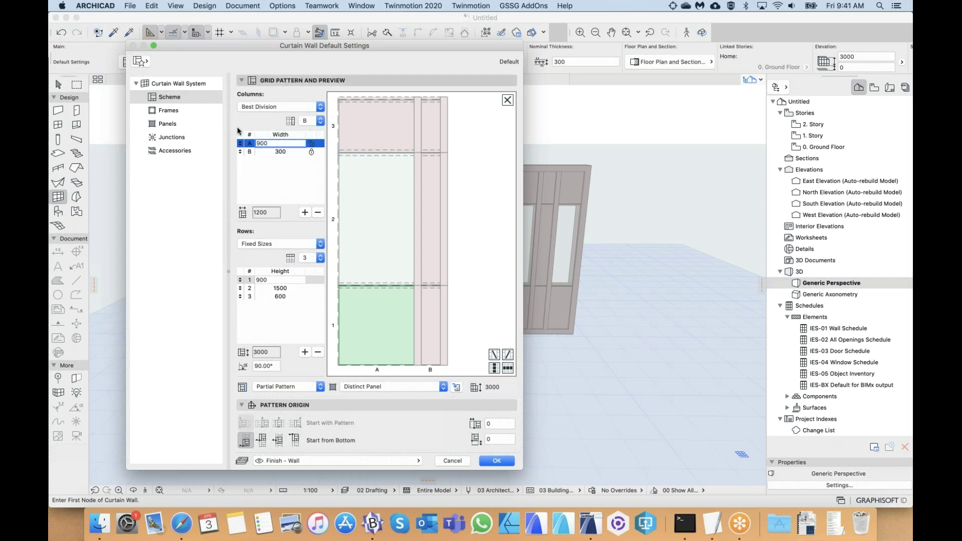
pyautogui.click(252, 108)
pyautogui.click(254, 108)
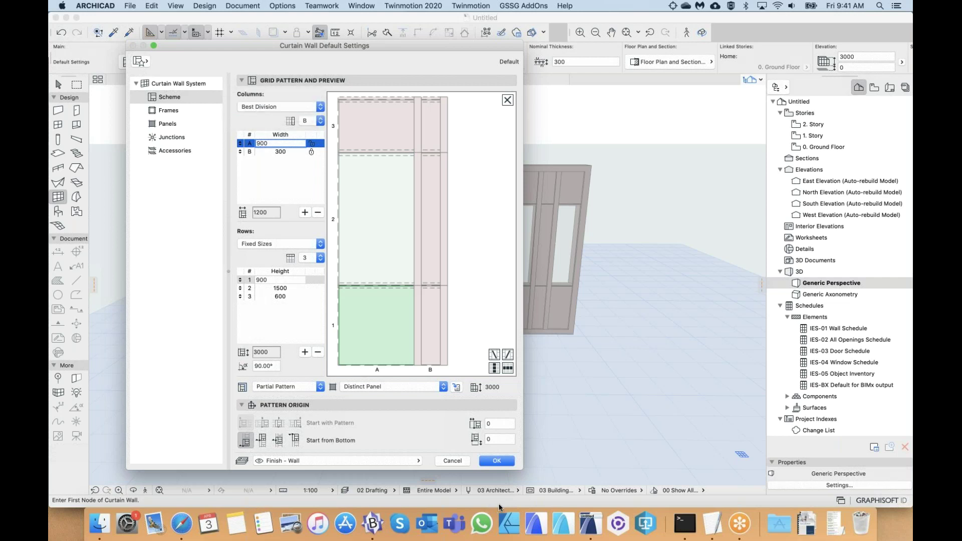
pyautogui.click(502, 462)
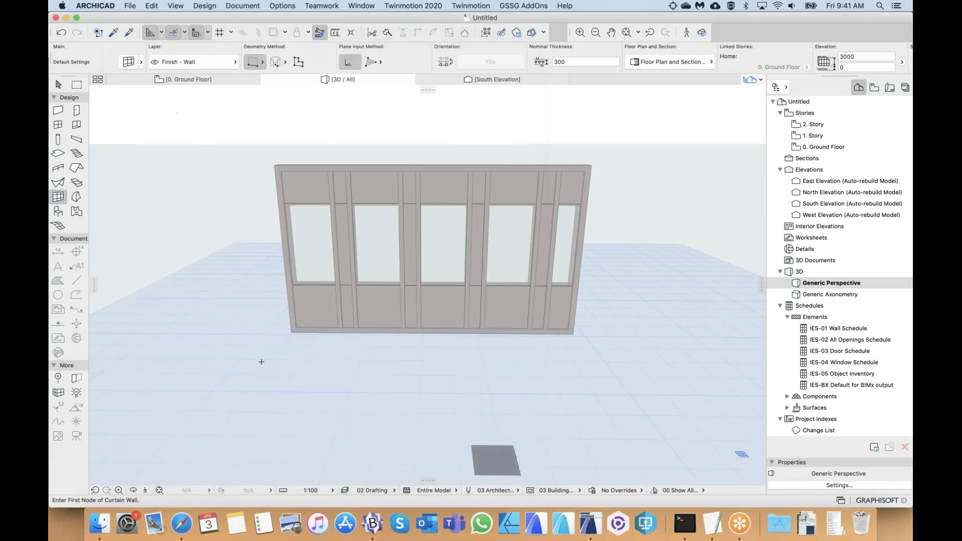
# - Draw a second curtain wall about 4620 mm long in 3D, parallel to and in front of the first one
pyautogui.click(276, 391)
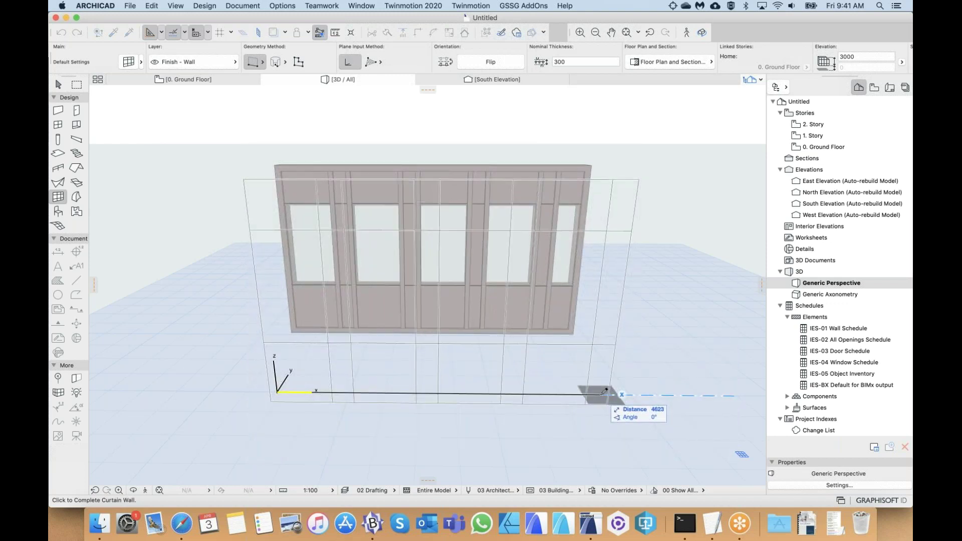
pyautogui.click(604, 391)
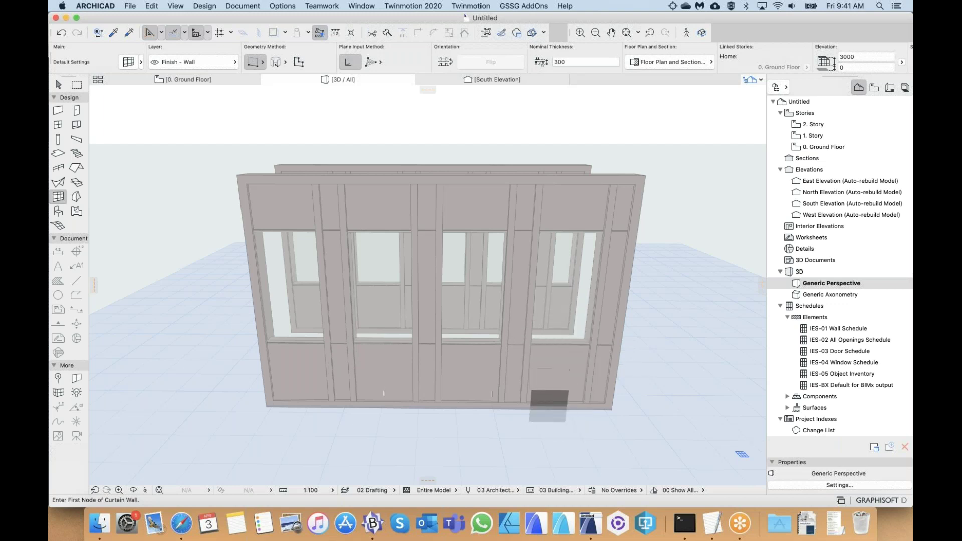
pyautogui.moveTo(557, 382); pyautogui.dragTo(554, 359, button='middle')
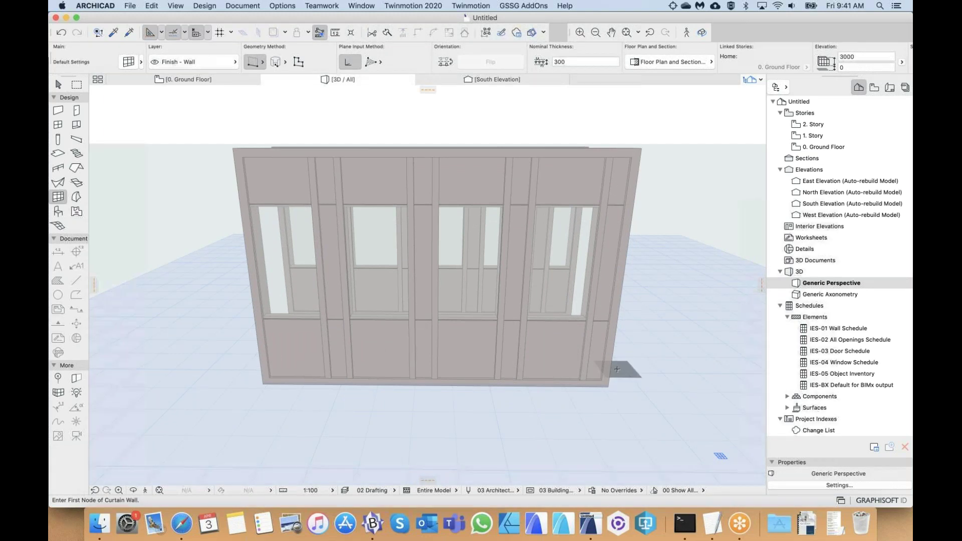
pyautogui.keyDown('shift'); pyautogui.moveTo(617, 369); pyautogui.dragTo(591, 370, button='middle'); pyautogui.keyUp('shift')
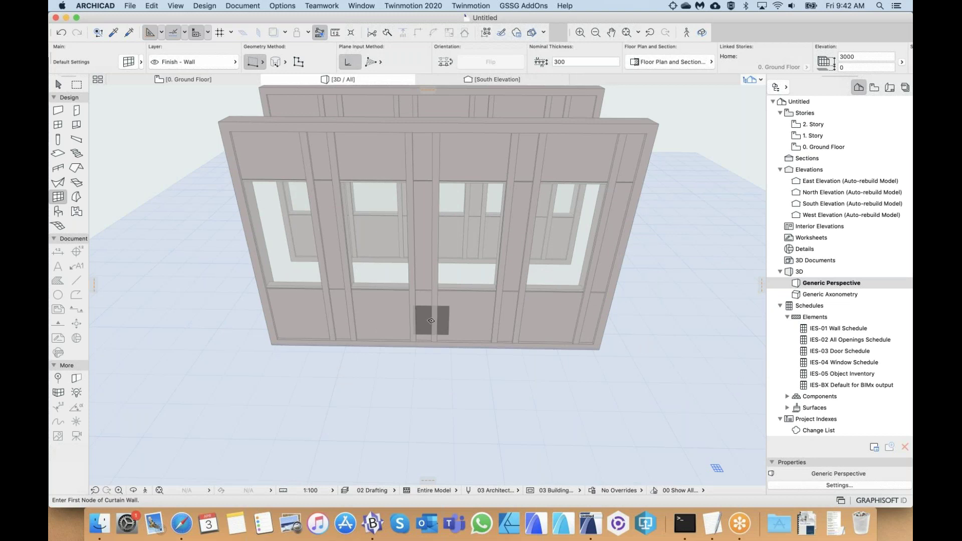
# - Set the default curtain wall scheme's column division to Number of Divisions with 2 divisions and accept the settings
pyautogui.moveTo(431, 320); pyautogui.dragTo(429, 315, button='middle')
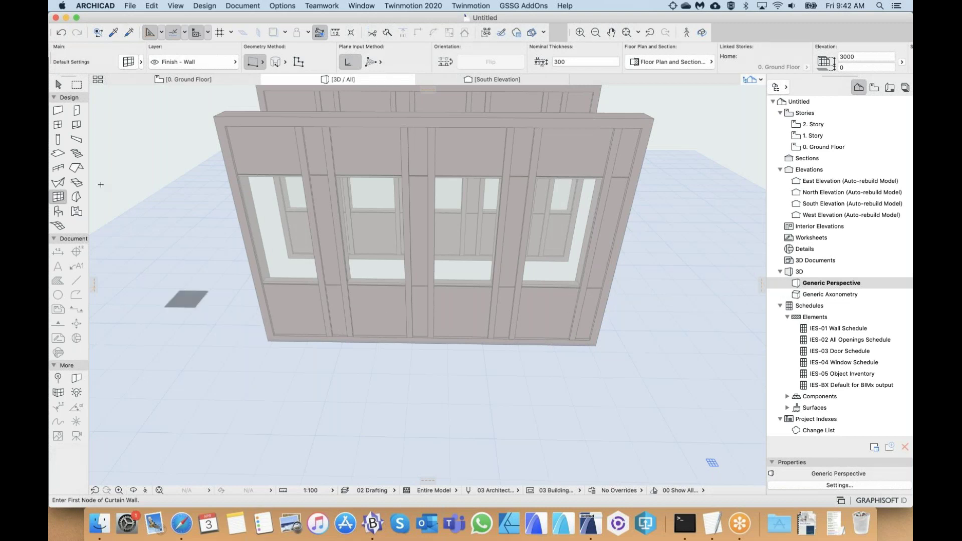
pyautogui.doubleClick(56, 197)
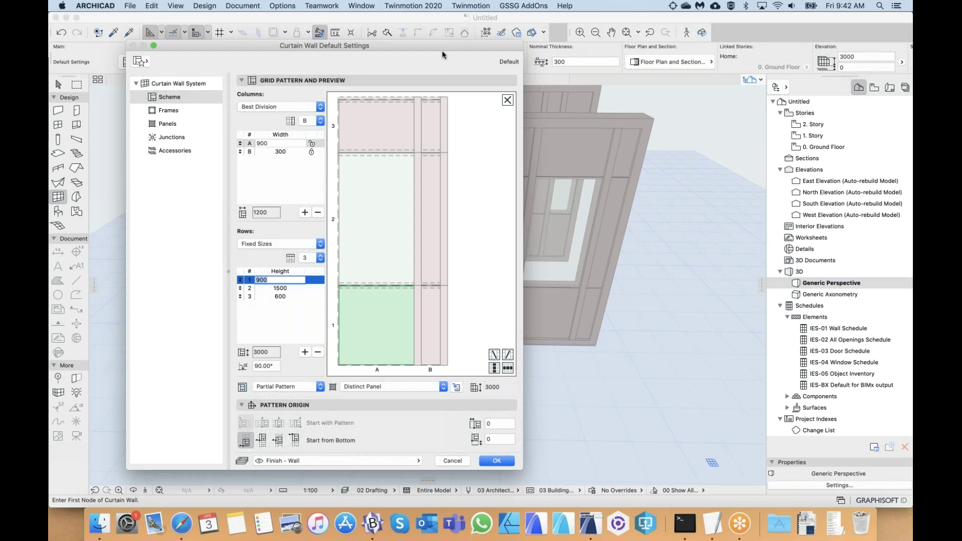
pyautogui.moveTo(440, 46); pyautogui.dragTo(436, 50)
pyautogui.click(249, 112)
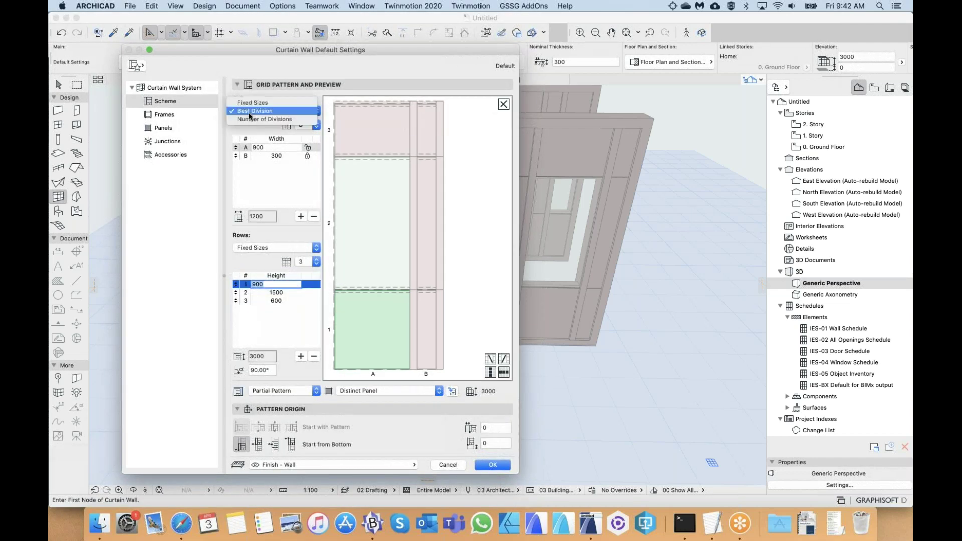
pyautogui.click(250, 119)
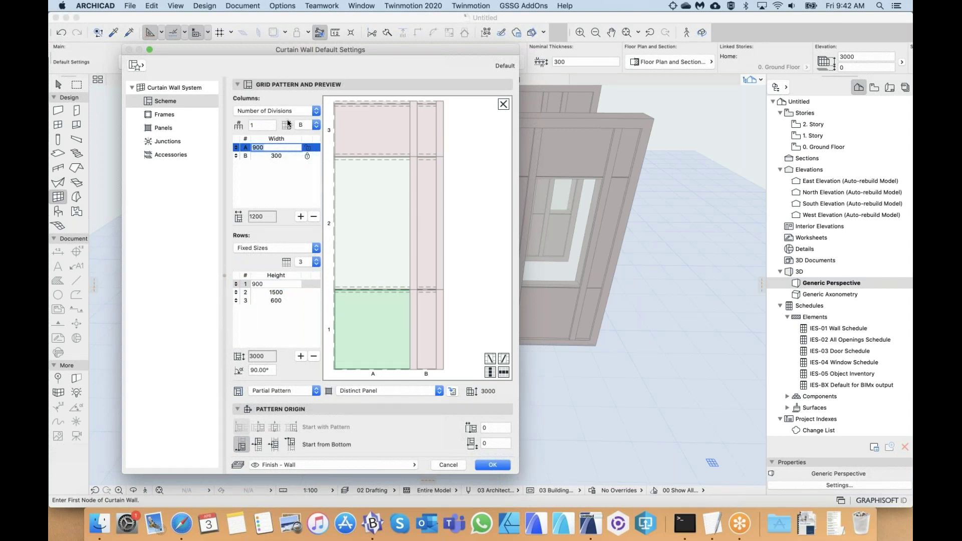
pyautogui.moveTo(259, 125); pyautogui.dragTo(230, 124)
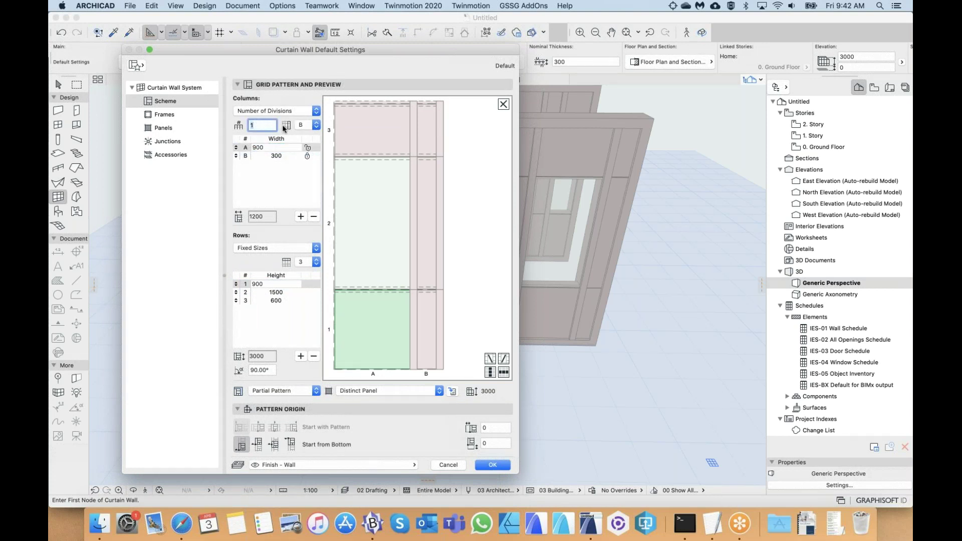
pyautogui.write('2')
pyautogui.press('Tab')
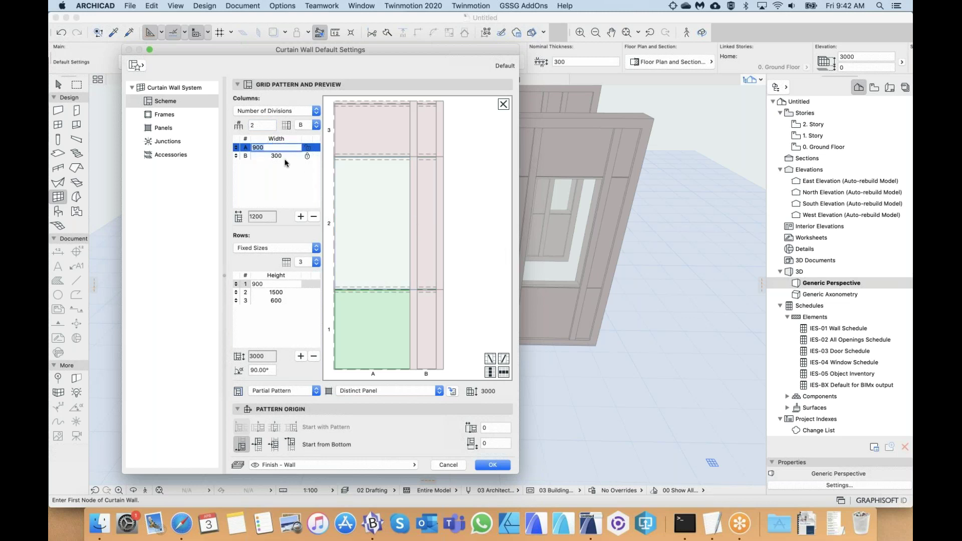
pyautogui.click(261, 126)
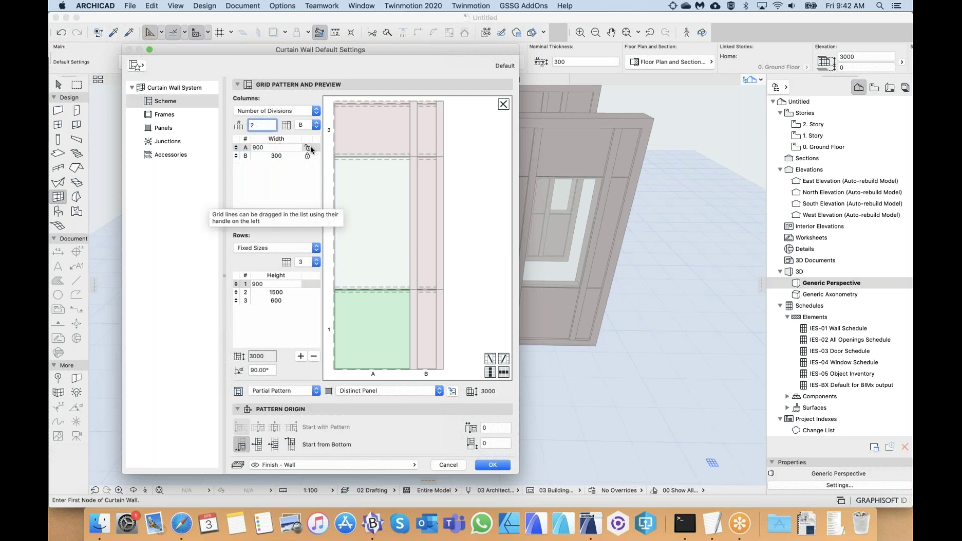
pyautogui.click(493, 465)
# - Draw a third curtain wall about 4480 mm long in 3D, parallel to and in front of the second one
pyautogui.click(255, 401)
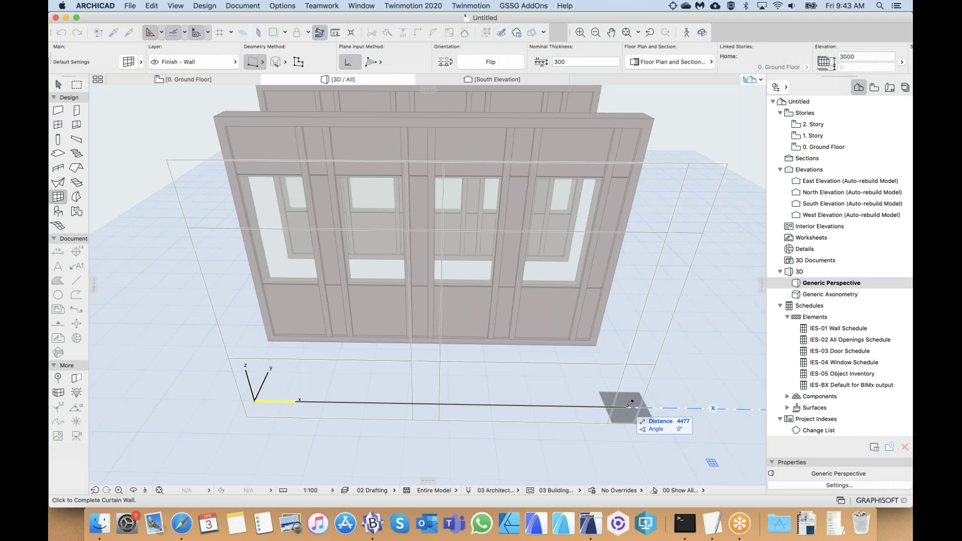
pyautogui.click(630, 404)
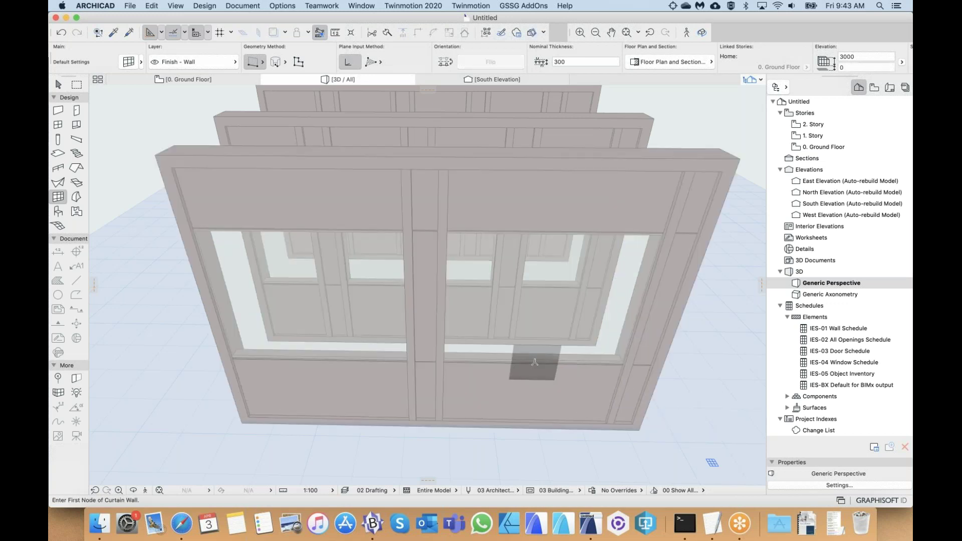
pyautogui.scroll(-5, 541, 361)
pyautogui.moveTo(536, 362)
pyautogui.mouseDown(button='middle')
pyautogui.moveTo(516, 338)
pyautogui.moveTo(520, 376)
pyautogui.mouseUp(button='middle')
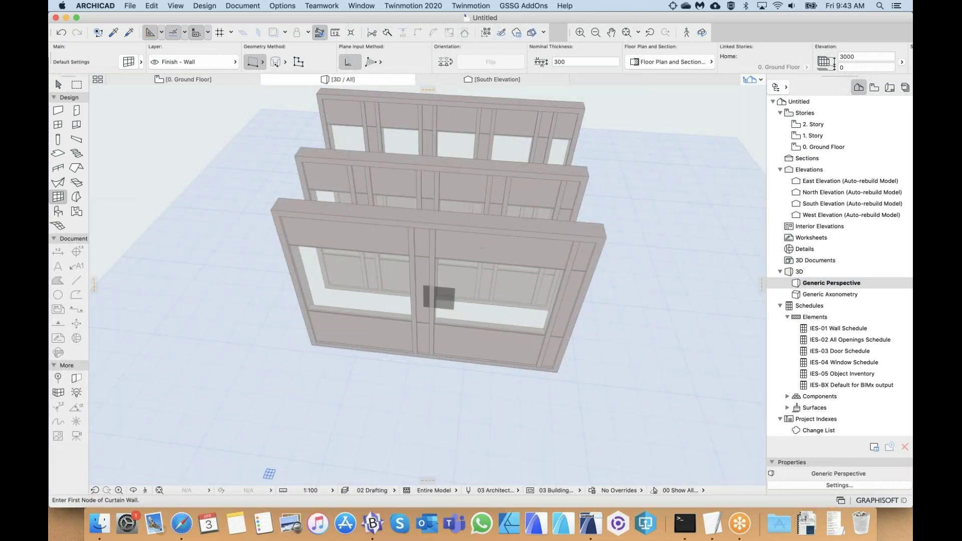
# - Set the default scheme's column division to Best Division with the pattern ending in column A and accept the settings
pyautogui.doubleClick(58, 196)
pyautogui.moveTo(351, 47); pyautogui.dragTo(344, 50)
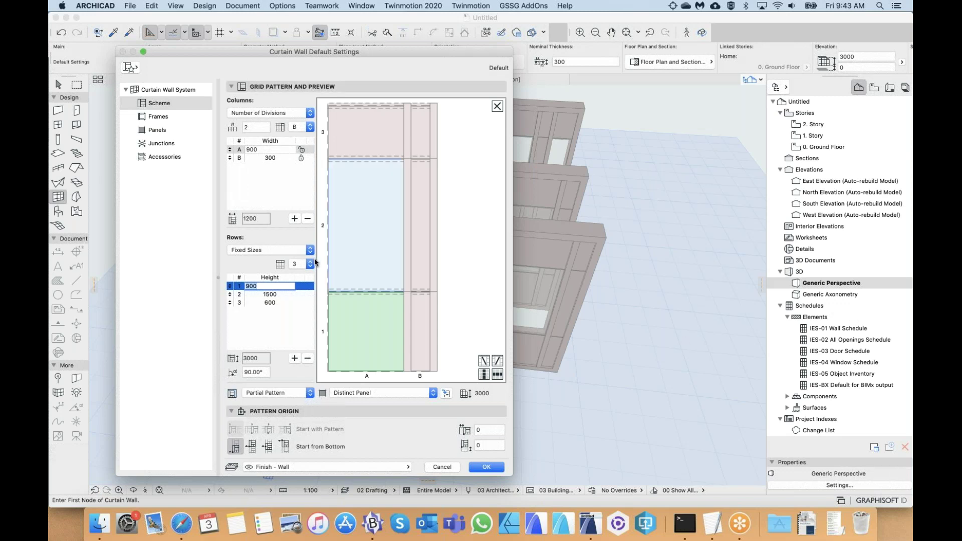
pyautogui.click(260, 113)
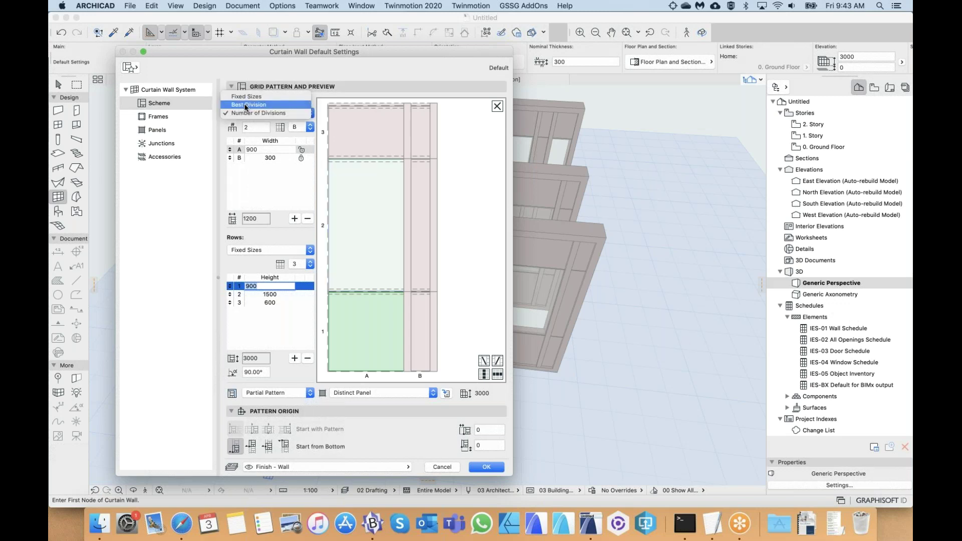
pyautogui.click(246, 105)
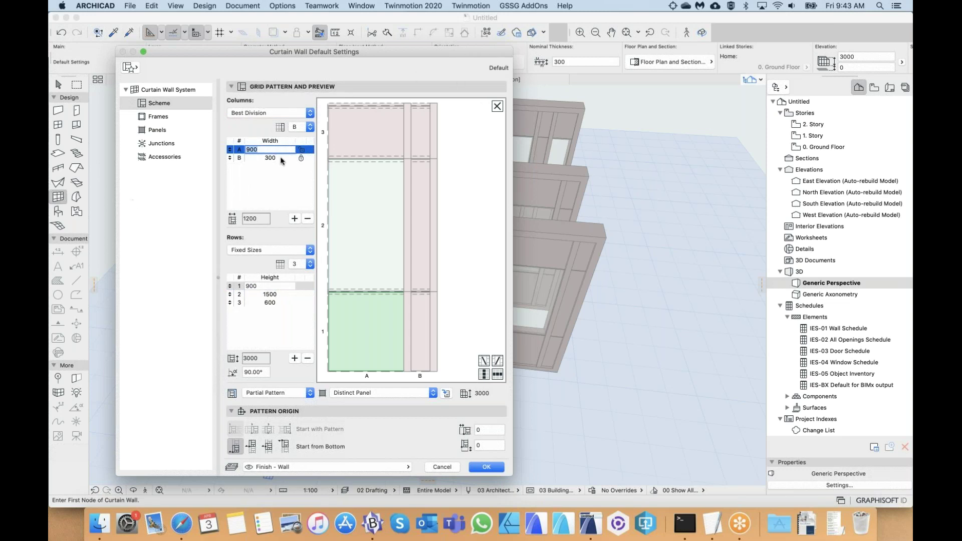
pyautogui.click(253, 111)
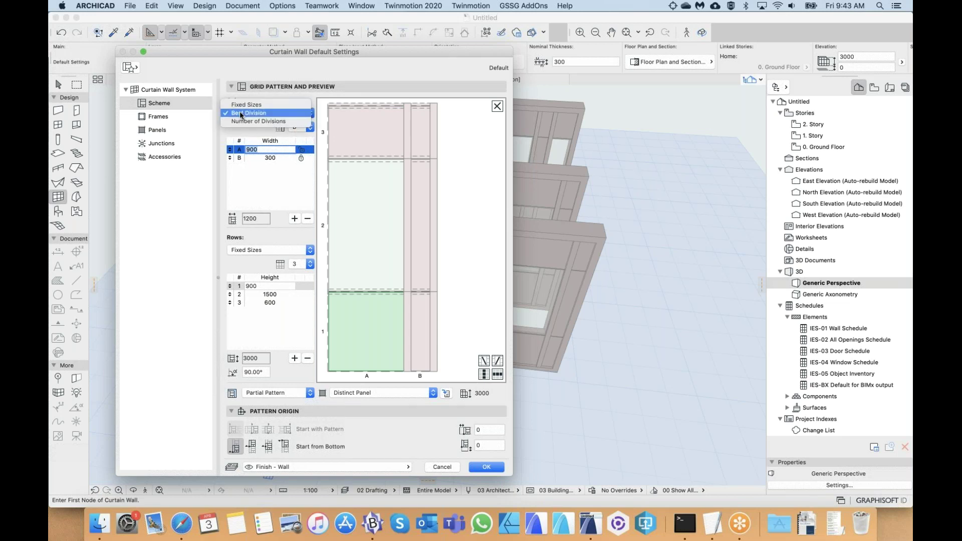
pyautogui.click(241, 113)
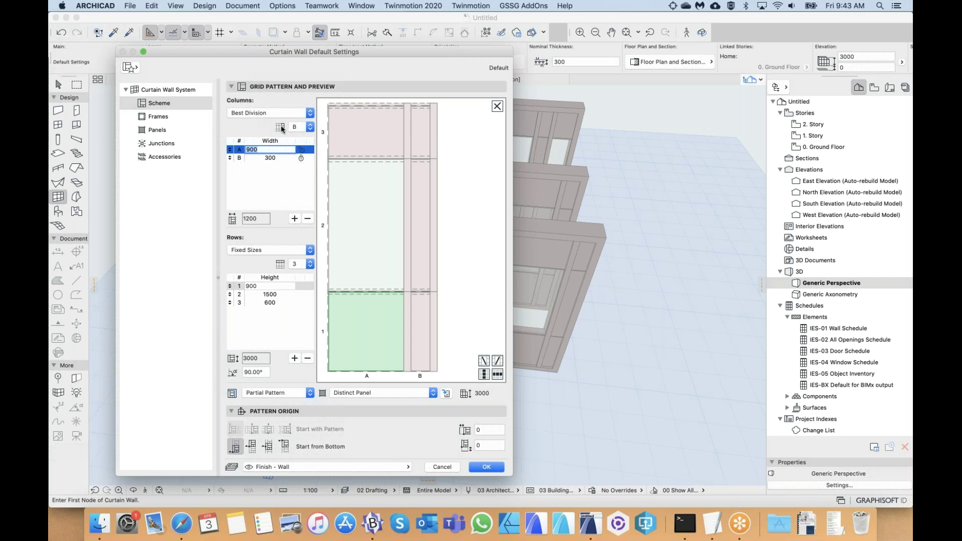
pyautogui.click(303, 127)
pyautogui.click(484, 467)
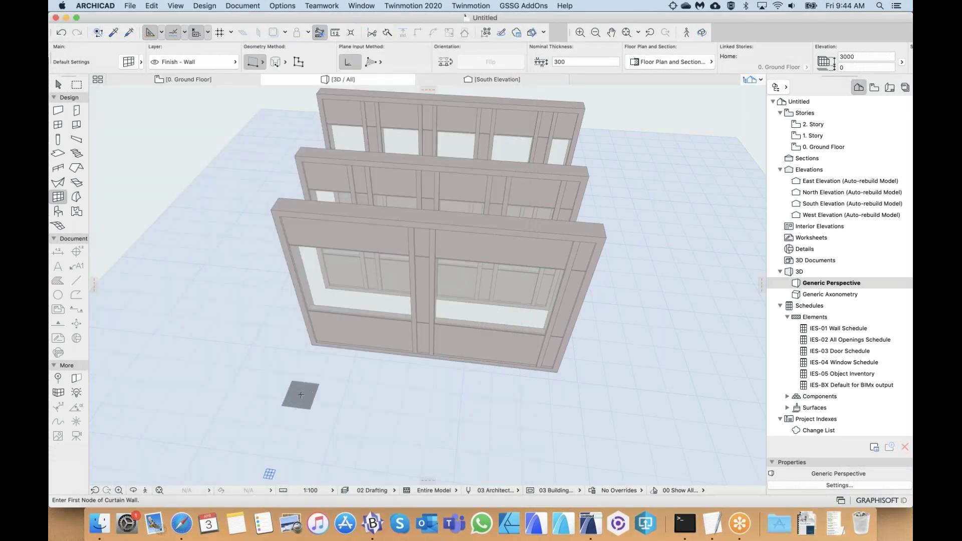
# - Draw a fourth curtain wall about 4390 mm long in 3D, parallel to and in front of the third one
pyautogui.keyDown('shift'); pyautogui.moveTo(421, 436); pyautogui.dragTo(432, 426, button='middle'); pyautogui.keyUp('shift')
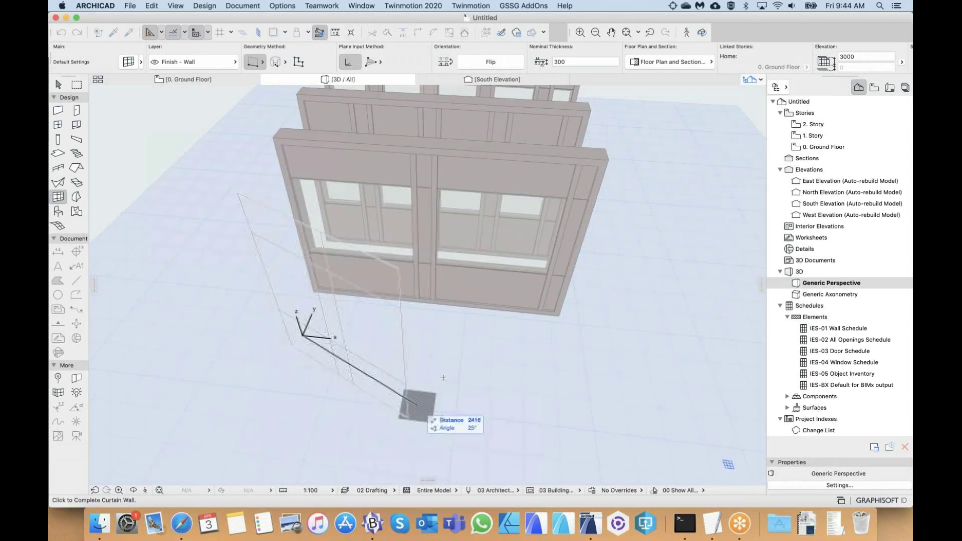
pyautogui.moveTo(443, 378)
pyautogui.keyDown('shift'); pyautogui.mouseDown(button='middle')
pyautogui.moveTo(442, 403)
pyautogui.moveTo(444, 366)
pyautogui.mouseUp(button='middle'); pyautogui.keyUp('shift')
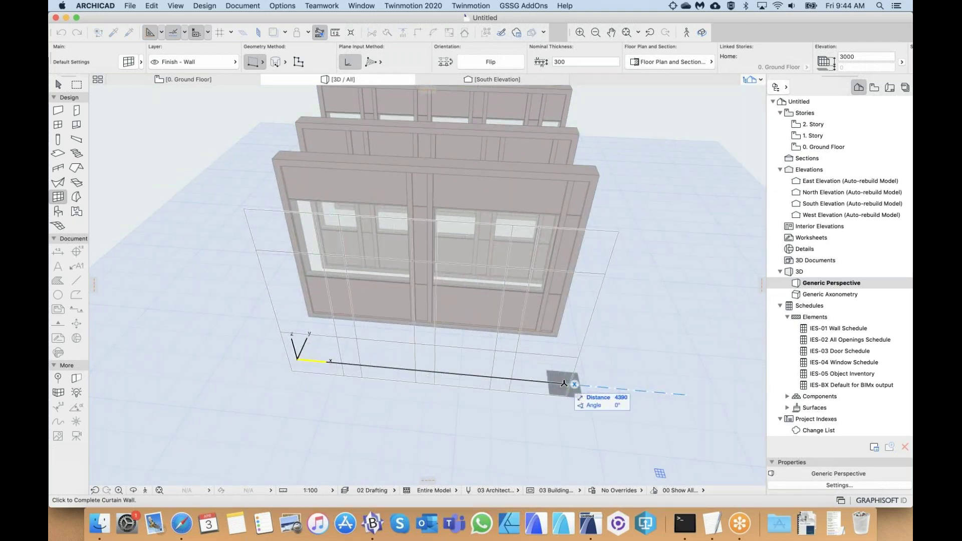
pyautogui.click(564, 384)
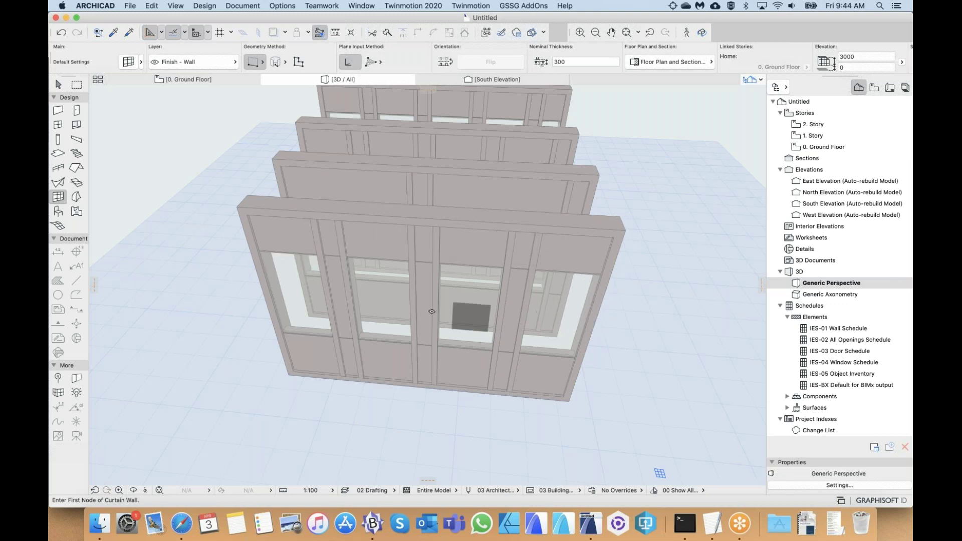
pyautogui.moveTo(433, 311)
pyautogui.keyDown('shift'); pyautogui.mouseDown(button='middle')
pyautogui.moveTo(430, 277)
pyautogui.moveTo(432, 310)
pyautogui.mouseUp(button='middle'); pyautogui.keyUp('shift')
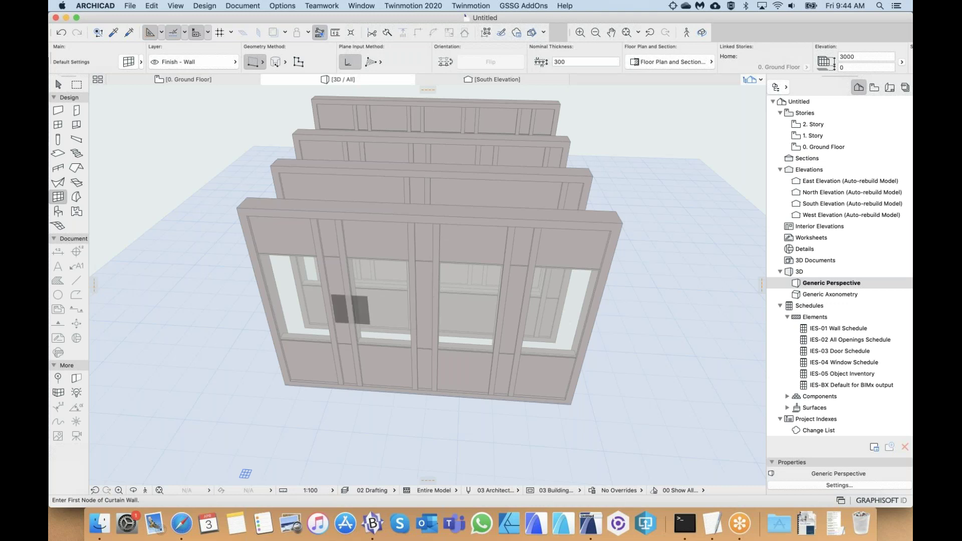
# - Try the Number of Divisions column method in the default curtain wall scheme and discard the scheme changes
pyautogui.doubleClick(54, 201)
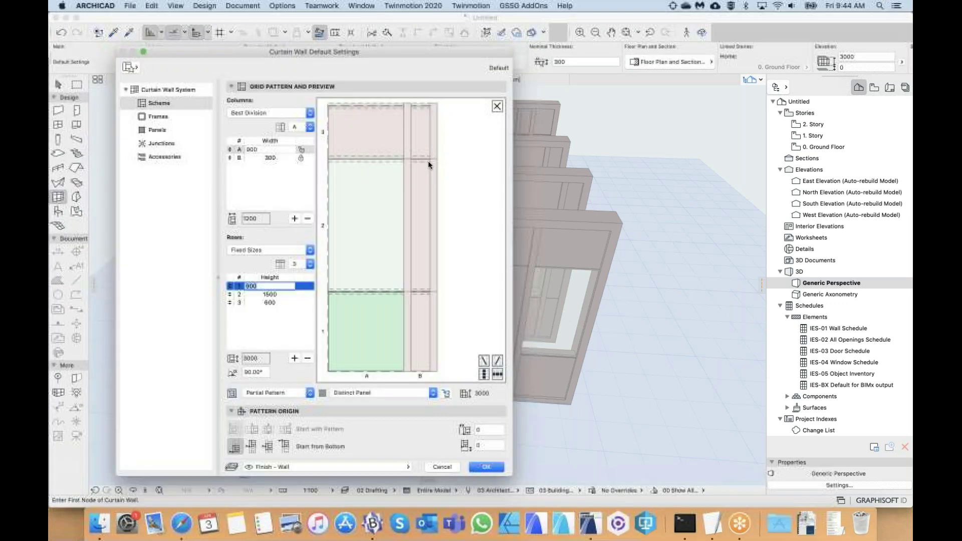
pyautogui.click(251, 114)
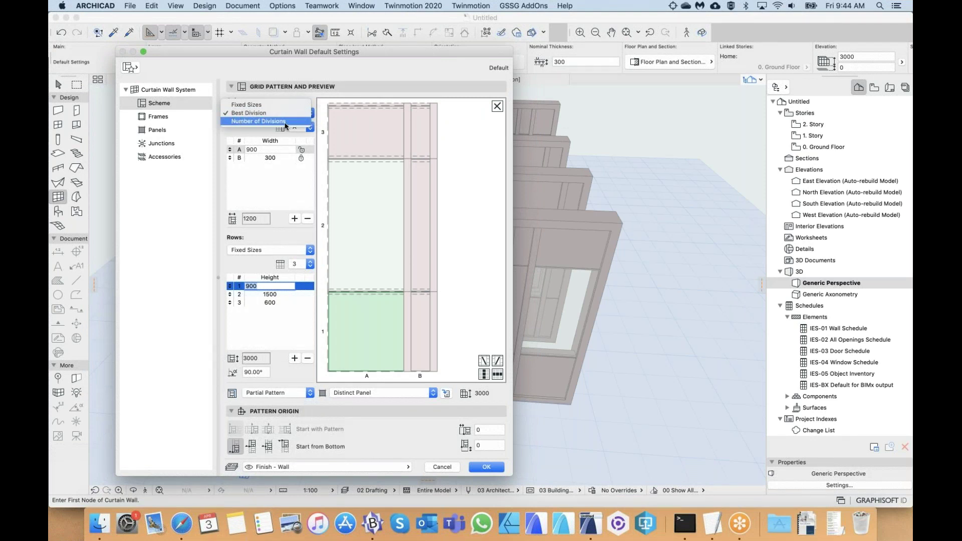
pyautogui.click(253, 122)
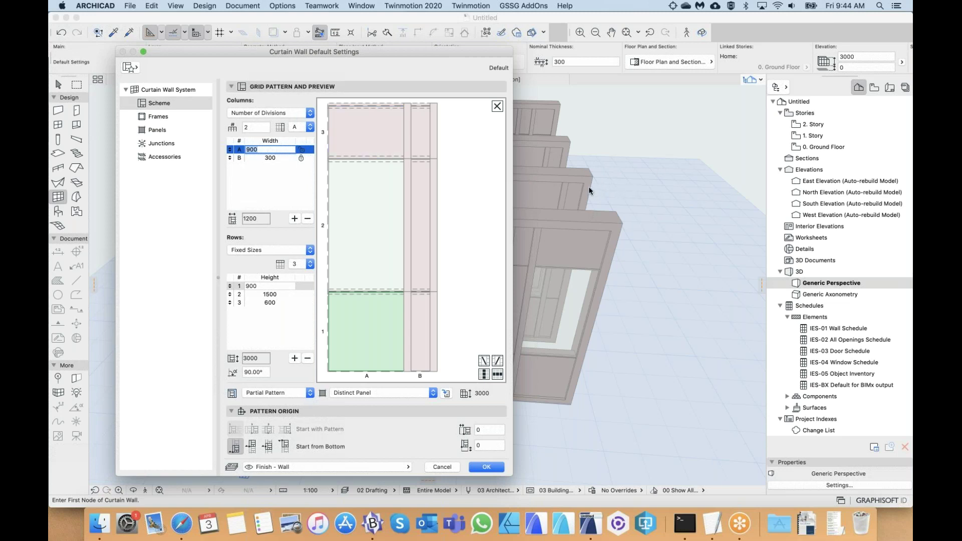
pyautogui.click(253, 114)
pyautogui.click(259, 113)
pyautogui.click(301, 127)
pyautogui.click(264, 120)
pyautogui.click(442, 467)
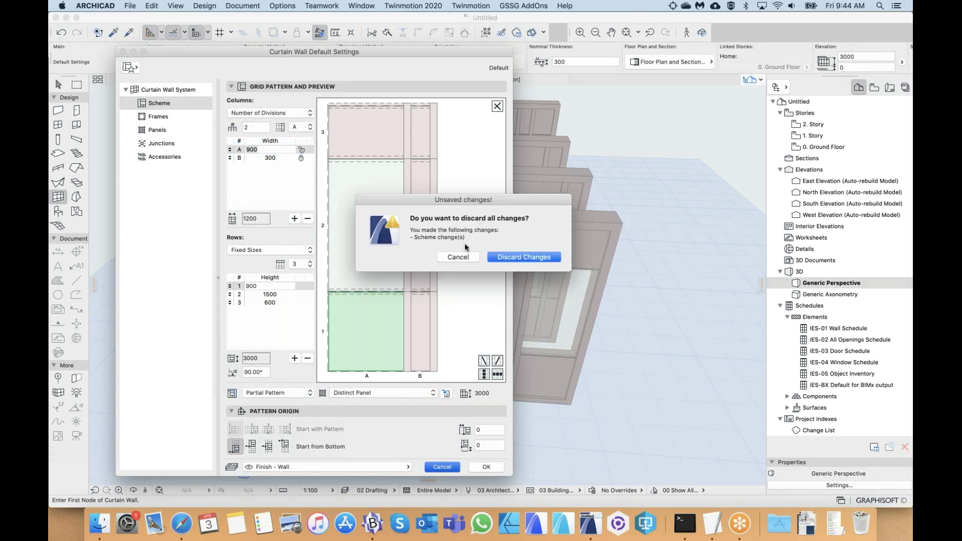
pyautogui.click(511, 259)
# - Reopen the curtain wall default settings and examine the column and row divisions and the grid angle beside the drawn walls
pyautogui.moveTo(411, 335)
pyautogui.keyDown('shift'); pyautogui.mouseDown(button='middle')
pyautogui.moveTo(404, 339)
pyautogui.moveTo(409, 320)
pyautogui.moveTo(410, 332)
pyautogui.mouseUp(button='middle'); pyautogui.keyUp('shift')
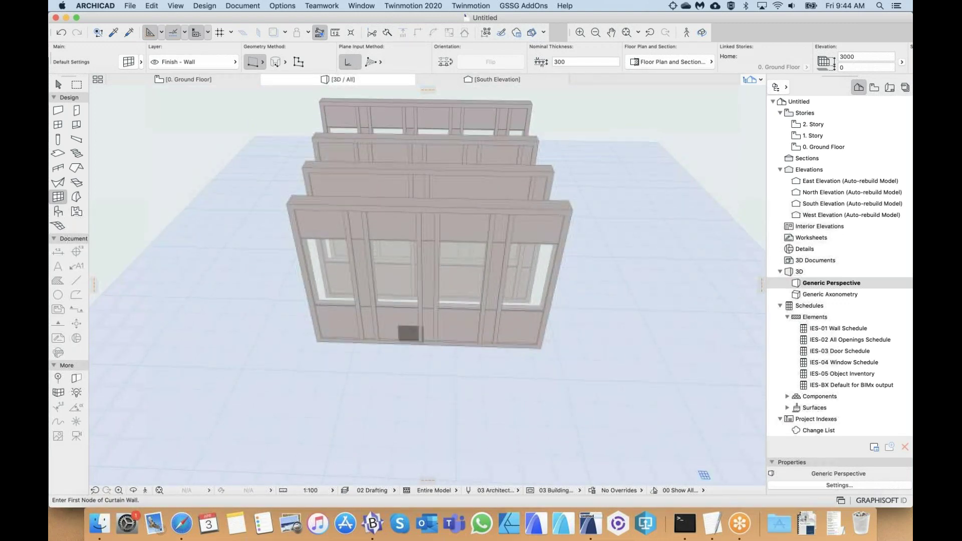
pyautogui.doubleClick(58, 196)
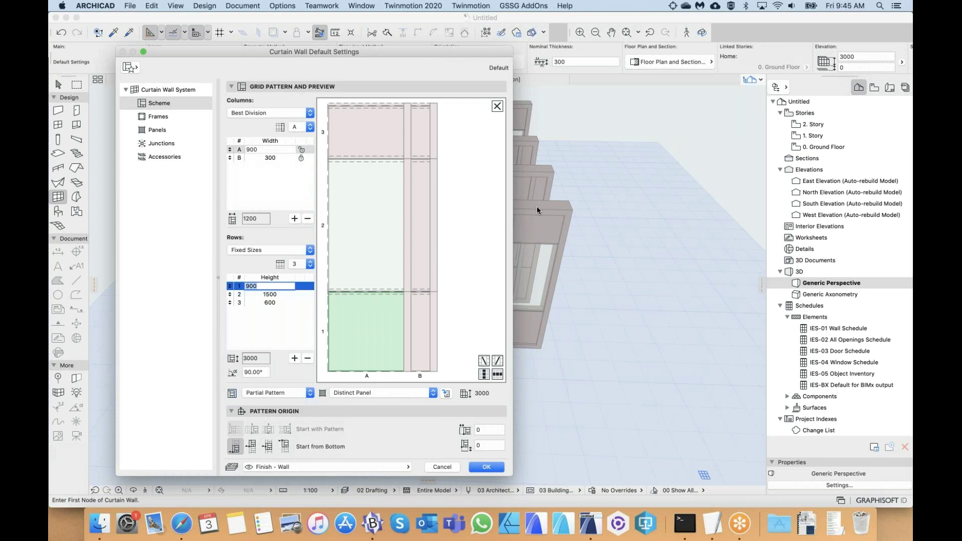
pyautogui.moveTo(453, 50); pyautogui.dragTo(272, 74)
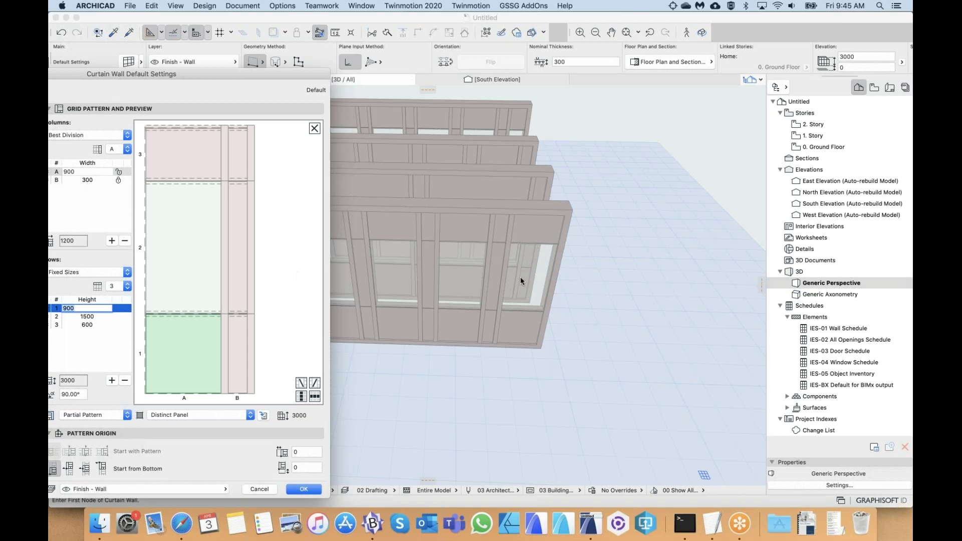
pyautogui.moveTo(190, 75); pyautogui.dragTo(364, 58)
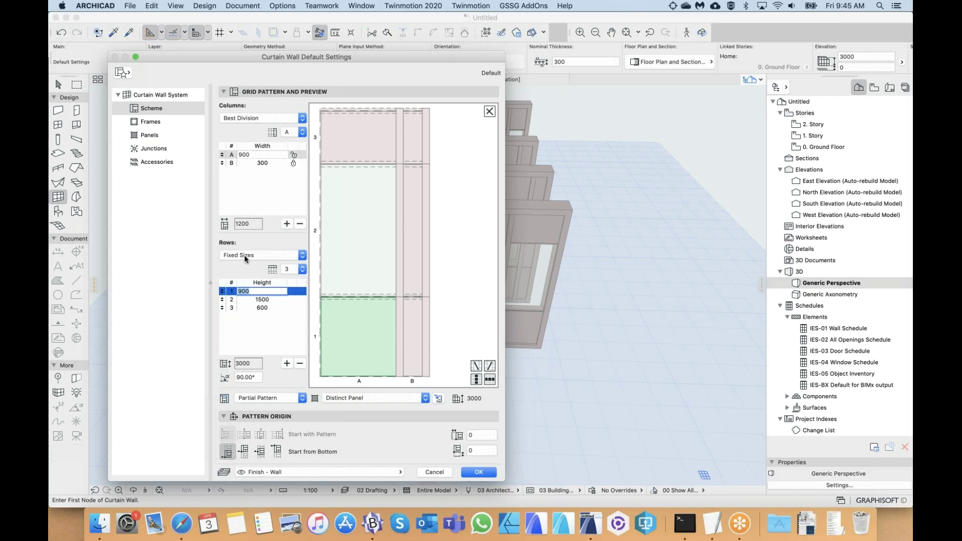
pyautogui.click(250, 376)
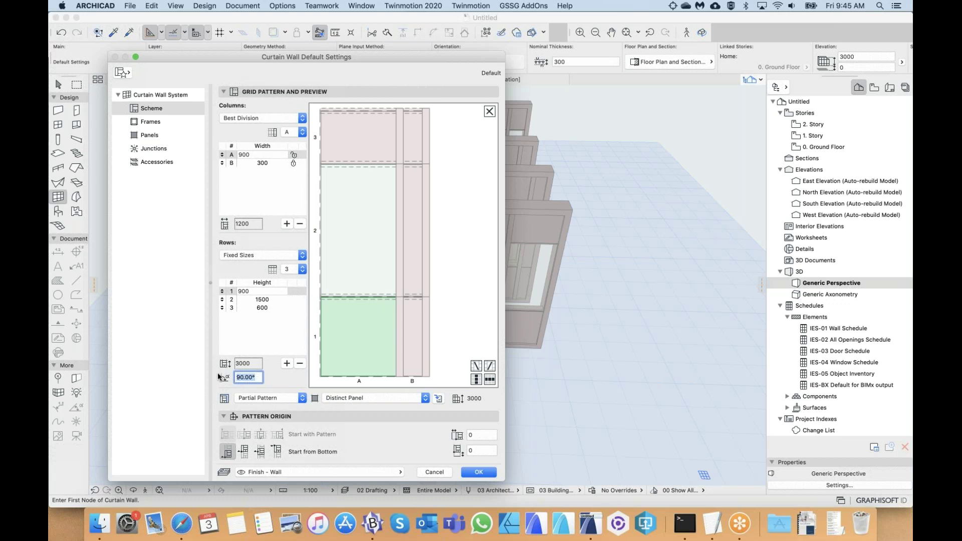
pyautogui.click(255, 378)
# - Select panels of the scheme preview one by one, all three panels of column A together, and the middle panel of column A
pyautogui.click(369, 221)
pyautogui.click(368, 147)
pyautogui.click(413, 148)
pyautogui.click(374, 153)
pyautogui.keyDown('shift'); pyautogui.click(372, 282); pyautogui.keyUp('shift')
pyautogui.keyDown('shift'); pyautogui.click(369, 351); pyautogui.keyUp('shift')
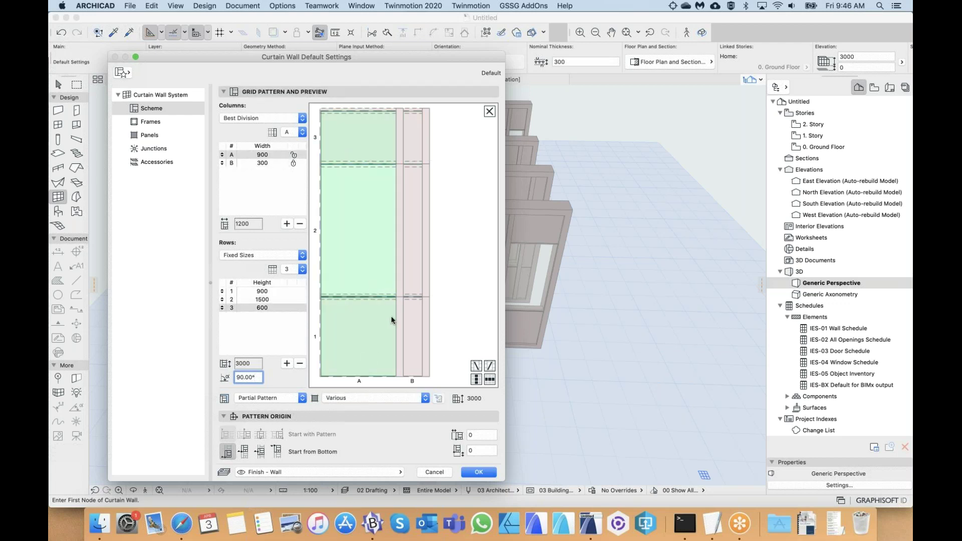
pyautogui.click(419, 240)
pyautogui.click(353, 224)
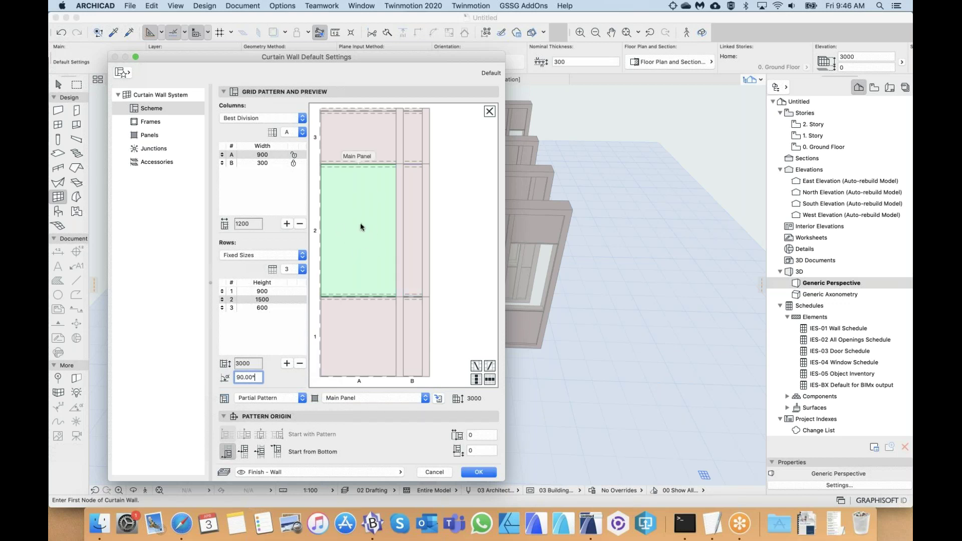
# - Review the available panel classes for column A's middle panel and compare its class with the panel in row 1
pyautogui.click(344, 398)
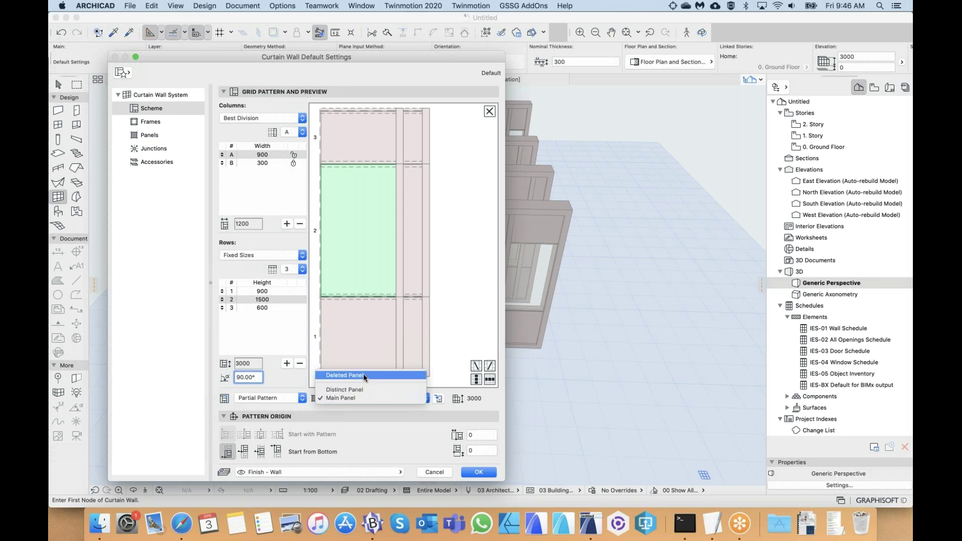
pyautogui.click(342, 425)
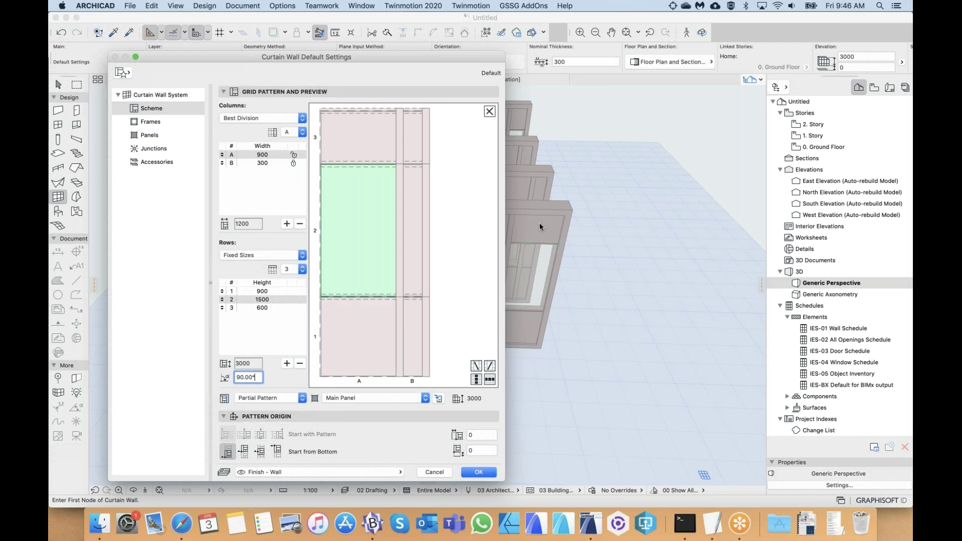
pyautogui.click(368, 333)
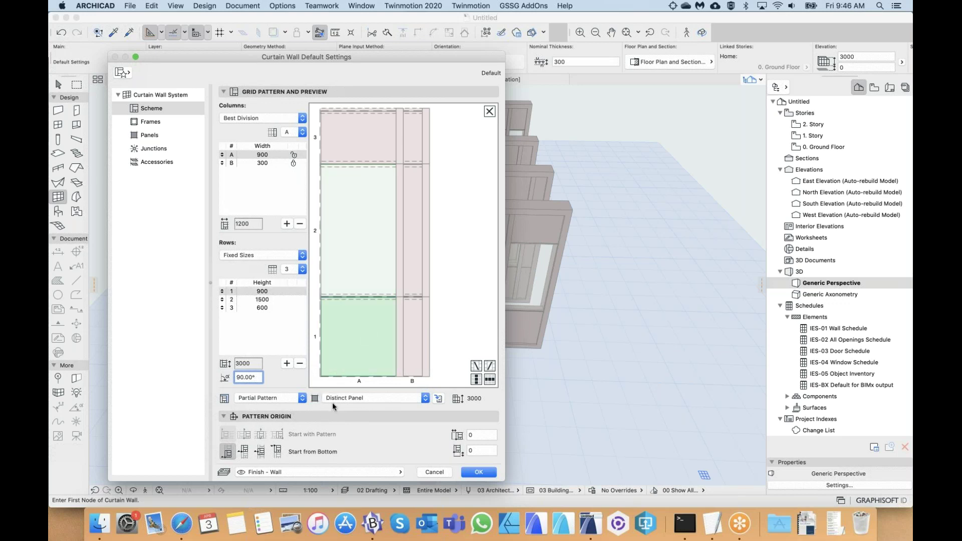
pyautogui.click(351, 248)
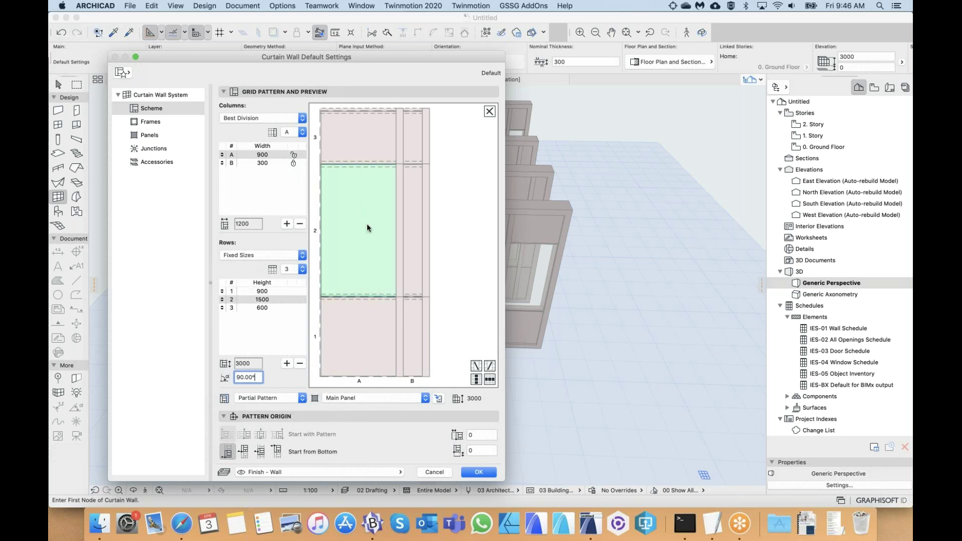
# - Select the row 1 panel, the middle panel and the column B panel one by one in the scheme preview
pyautogui.click(362, 328)
pyautogui.click(380, 229)
pyautogui.click(411, 220)
pyautogui.click(364, 231)
# - Select the row 2 mullion frame, try adding neighbouring frames to the selection, and select all mullion frames of the pattern together
pyautogui.click(399, 219)
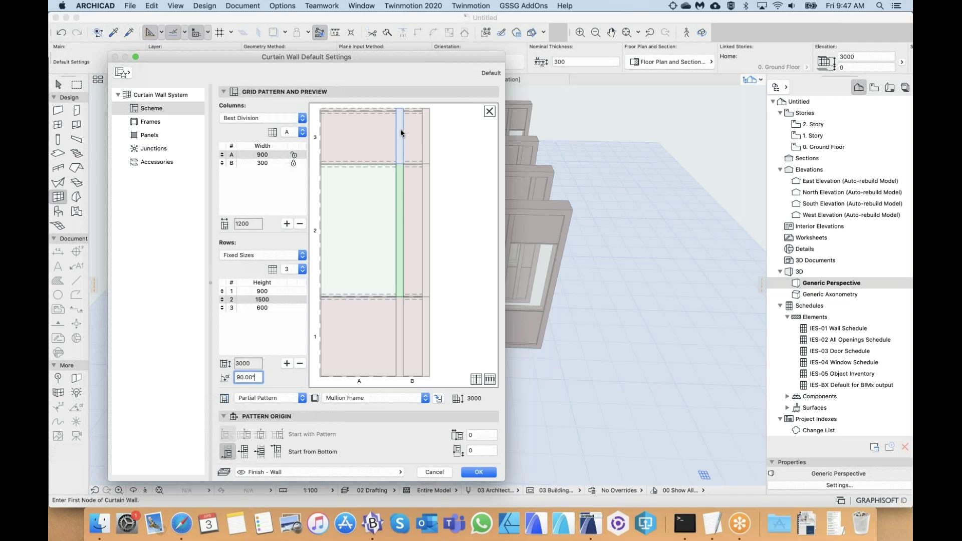
pyautogui.keyDown('shift'); pyautogui.click(412, 110); pyautogui.keyUp('shift')
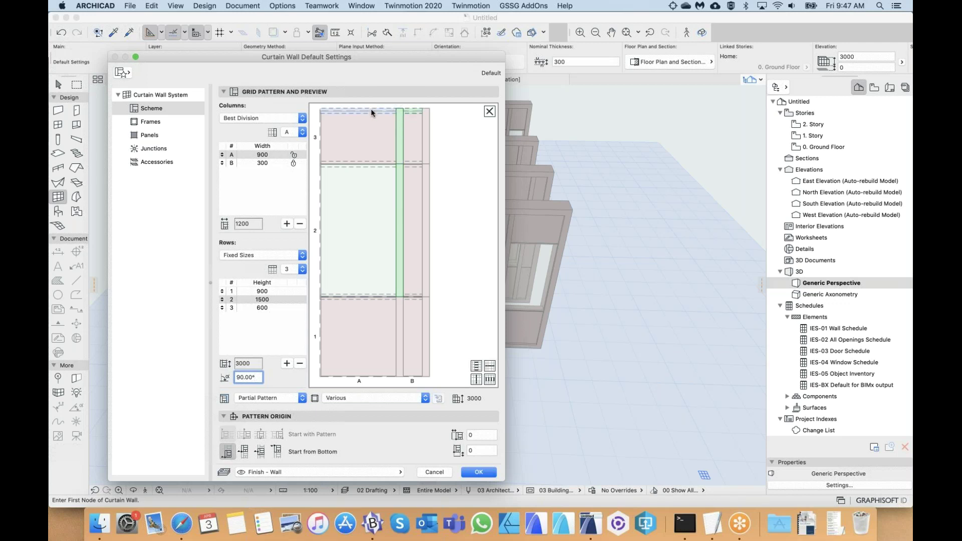
pyautogui.click(400, 216)
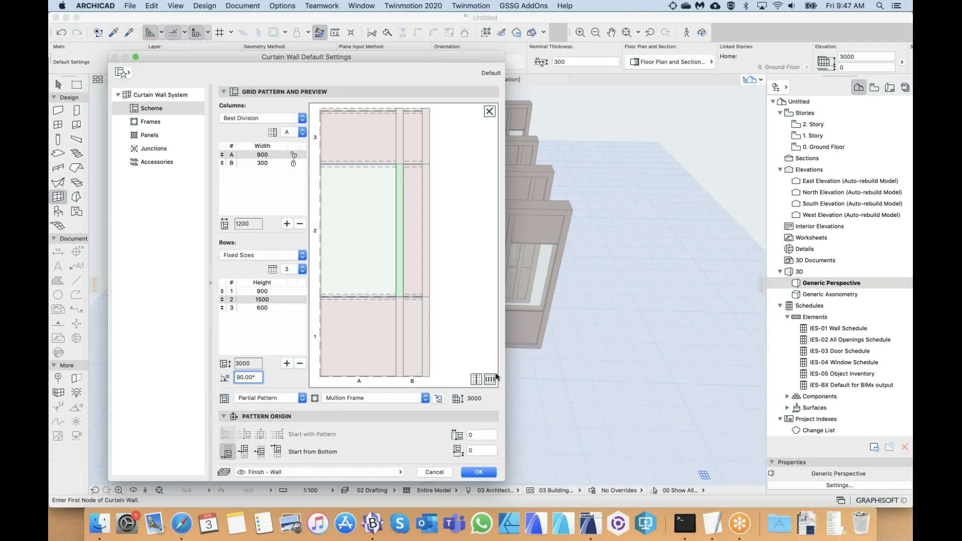
pyautogui.click(476, 379)
pyautogui.keyDown('shift'); pyautogui.click(426, 350); pyautogui.keyUp('shift')
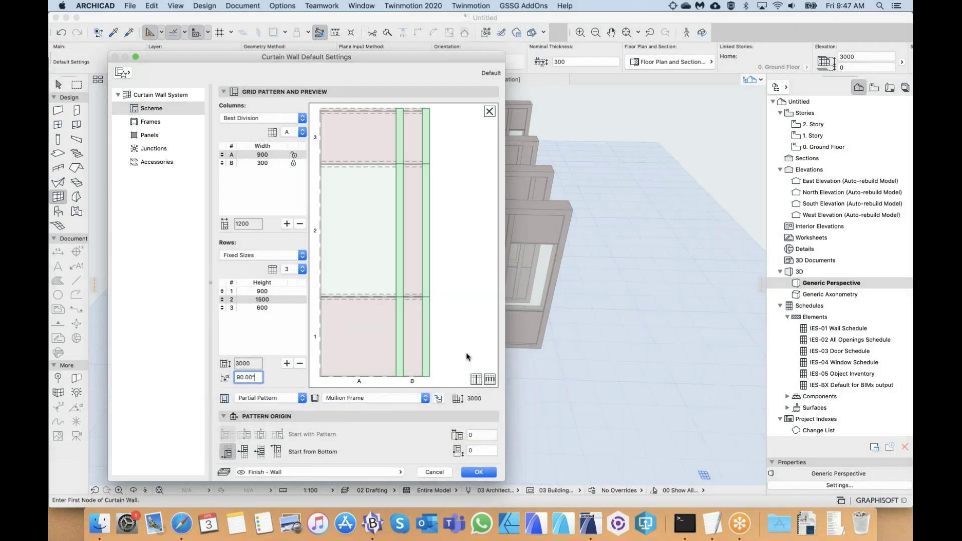
# - Try splitting column A's middle panel with a diagonal from its upper-left to its lower-right corner, and select each triangular half
pyautogui.click(367, 202)
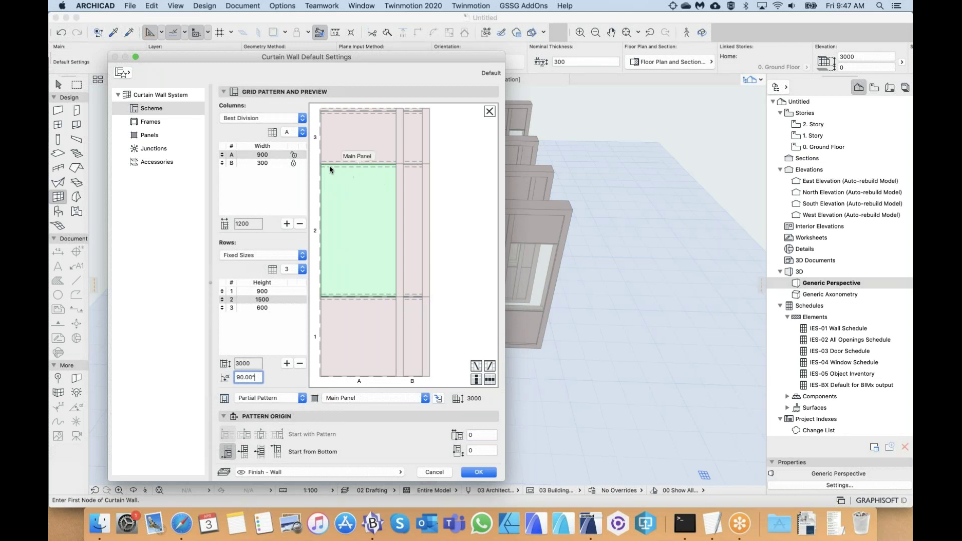
pyautogui.click(477, 366)
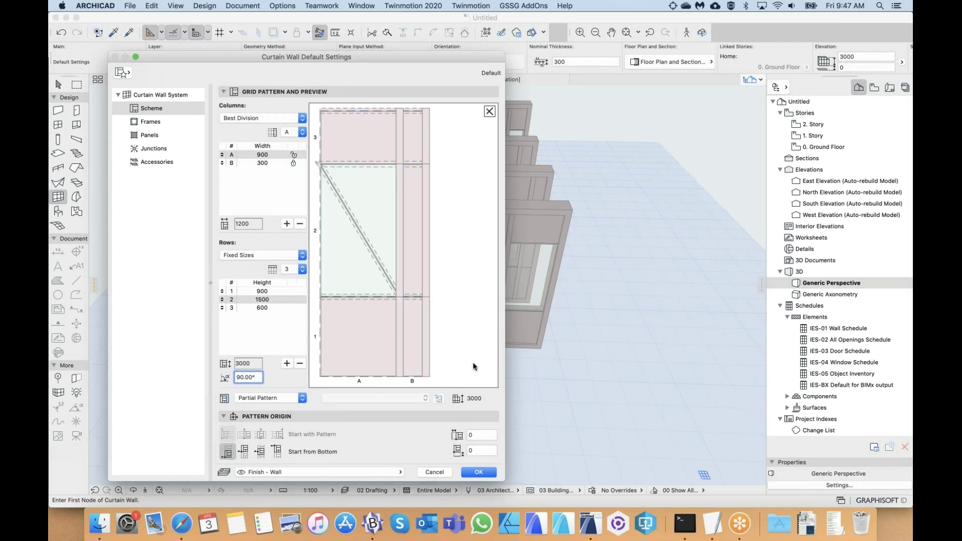
pyautogui.click(356, 243)
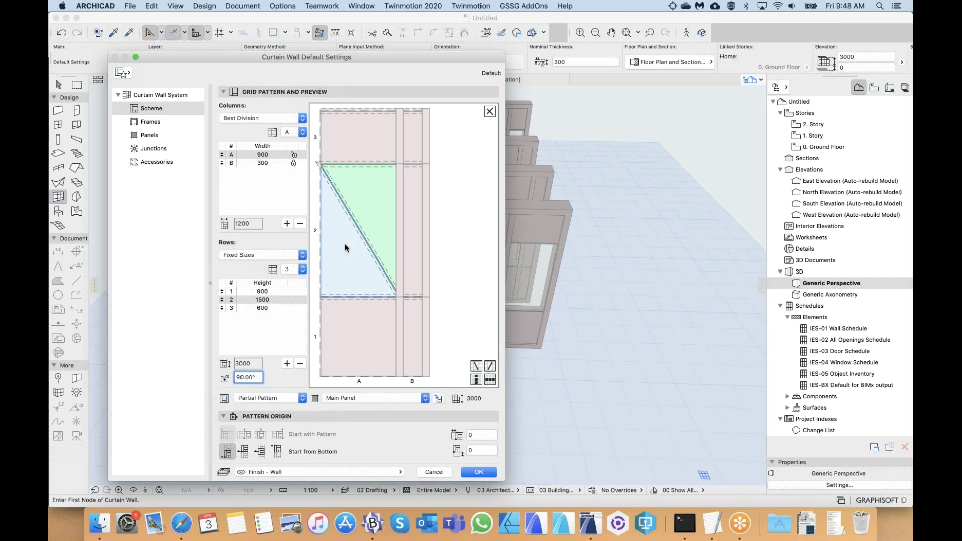
pyautogui.click(365, 211)
pyautogui.click(346, 234)
pyautogui.click(368, 198)
# - Try splitting column A's middle panel along the opposite diagonal, from lower-left to upper-right, and select each triangular half
pyautogui.click(490, 366)
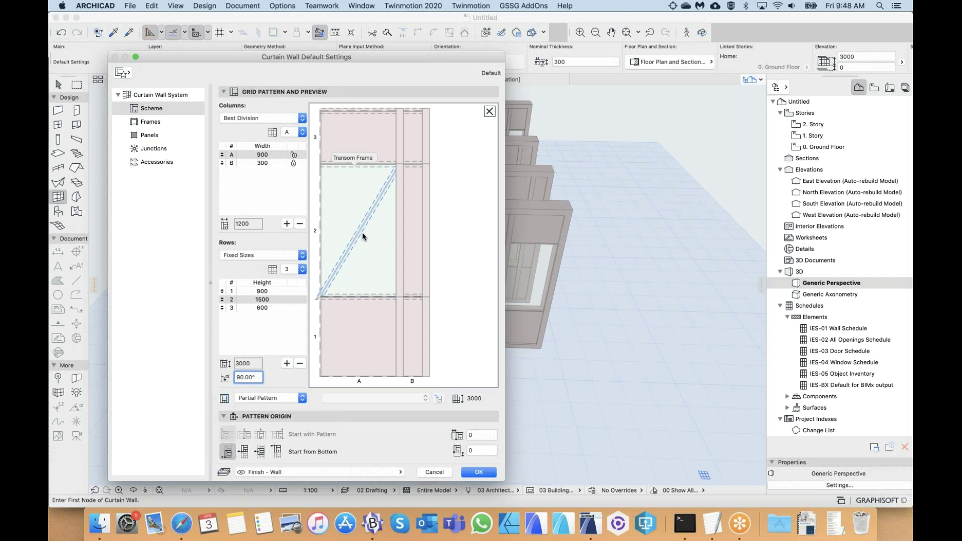
pyautogui.click(372, 251)
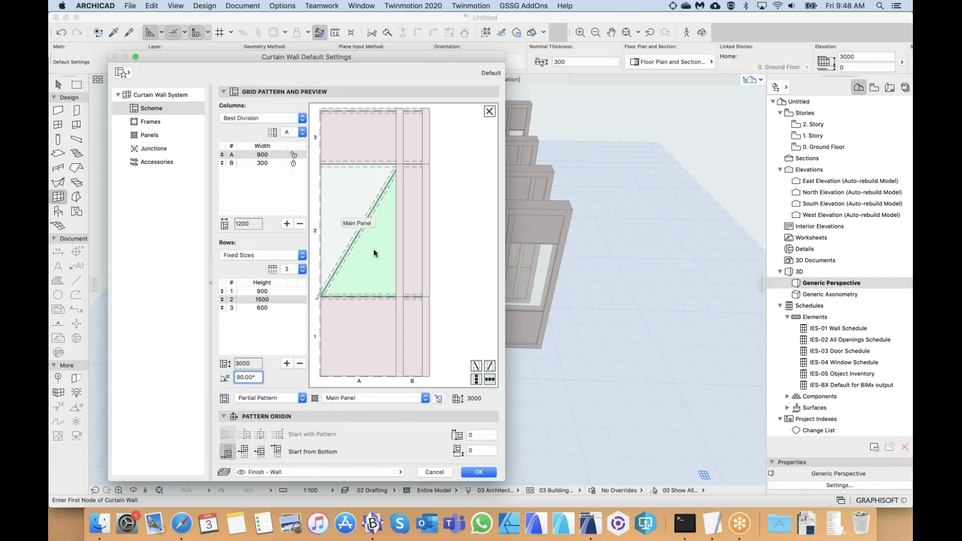
pyautogui.click(359, 203)
pyautogui.click(370, 244)
# - Move the settings dialog aside, browse the saved curtain wall scheme favorites, and close the list without applying one
pyautogui.moveTo(419, 59); pyautogui.dragTo(530, 62)
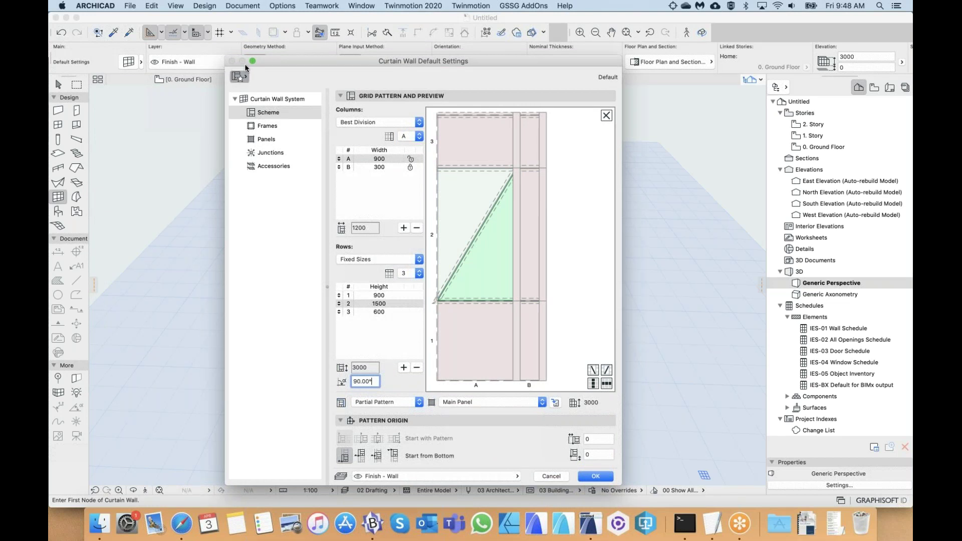
pyautogui.click(237, 75)
pyautogui.scroll(-10, 154, 278)
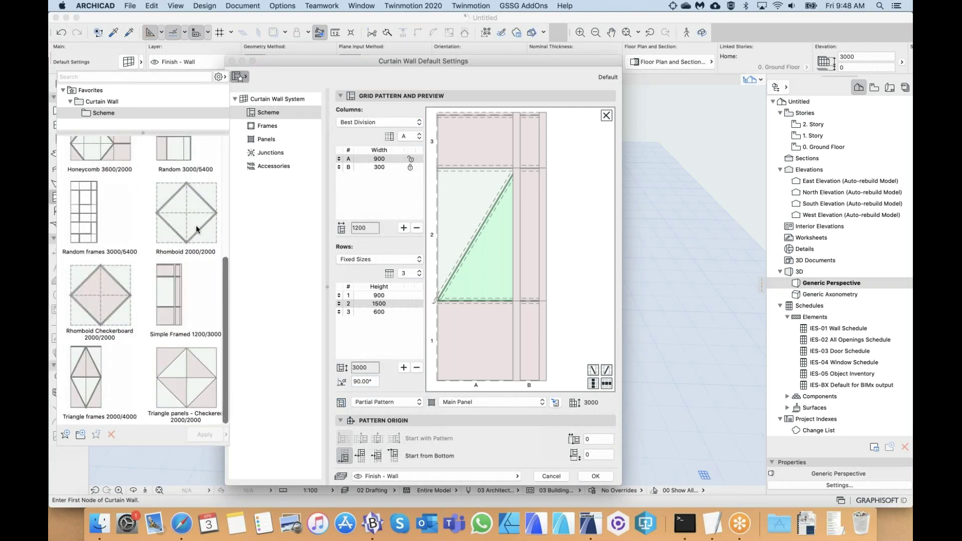
pyautogui.scroll(3, 163, 182)
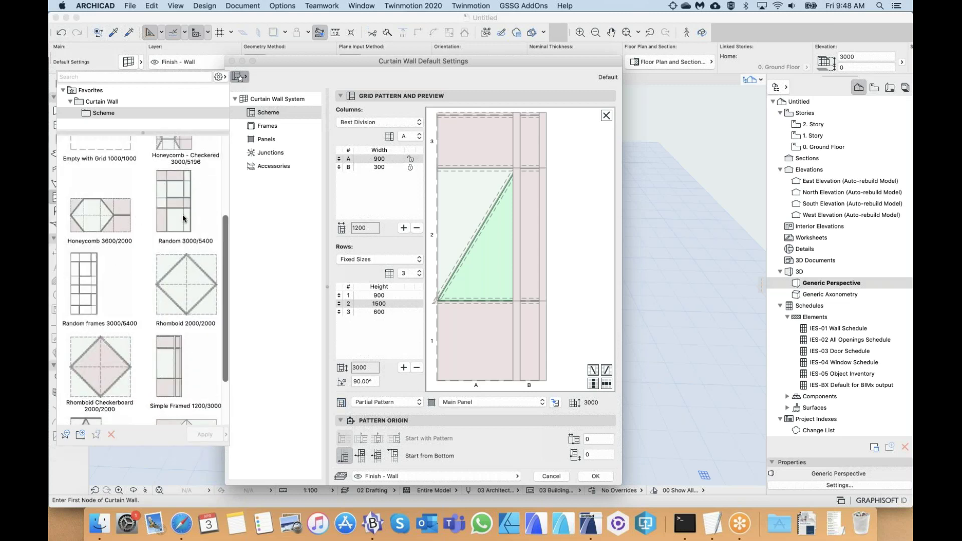
pyautogui.scroll(4, 182, 215)
pyautogui.scroll(2, 183, 214)
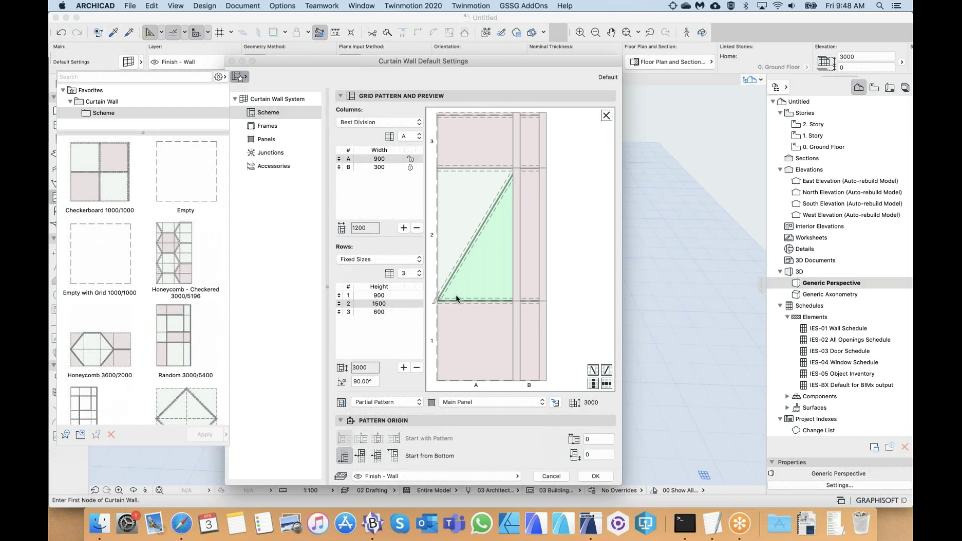
pyautogui.click(567, 208)
# - Remove the diagonal transom frame from column A's middle panel by setting it to None: Merge Panels, and select the rejoined panel
pyautogui.click(488, 209)
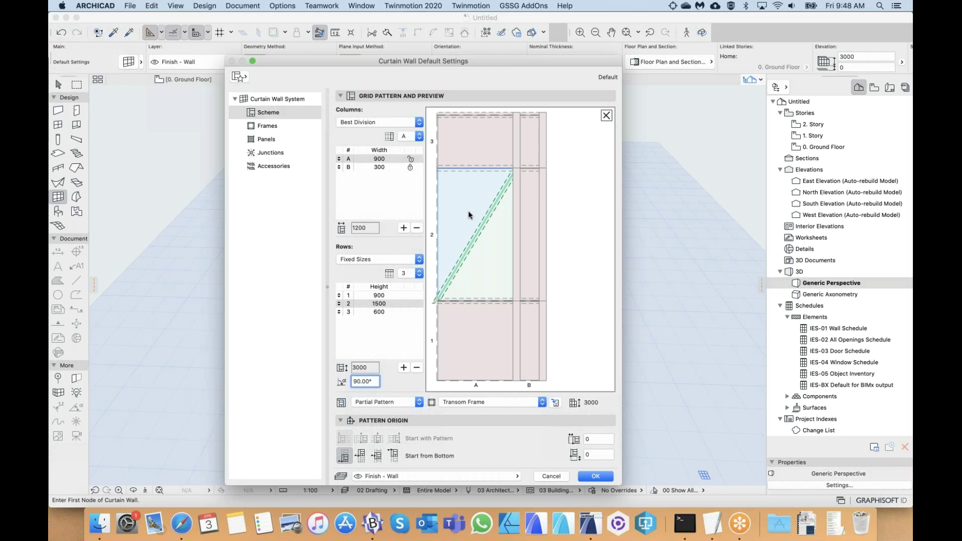
pyautogui.click(482, 401)
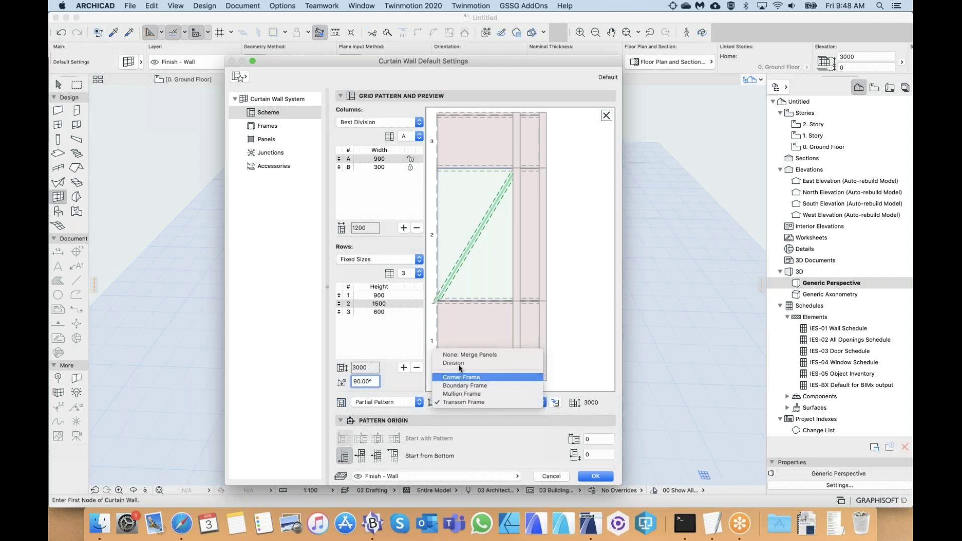
pyautogui.click(473, 359)
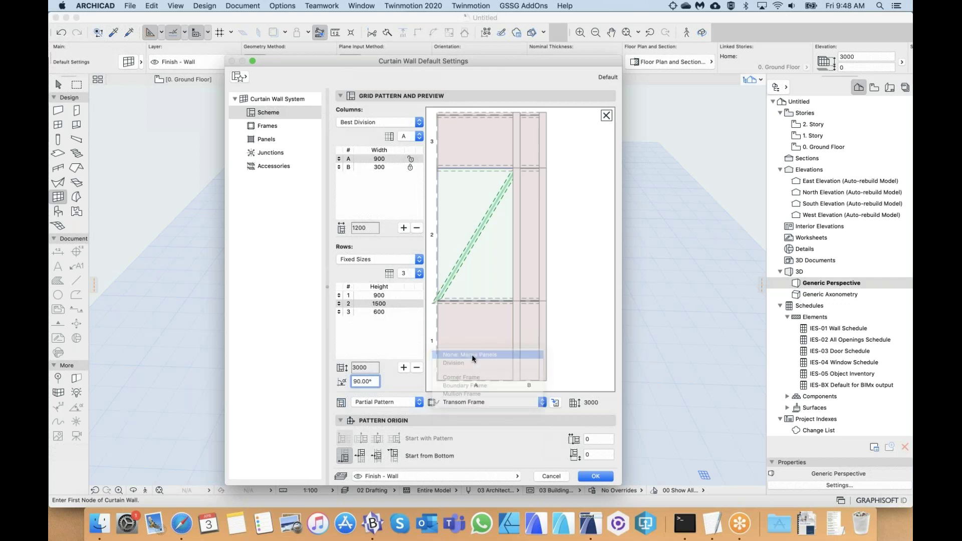
pyautogui.click(485, 218)
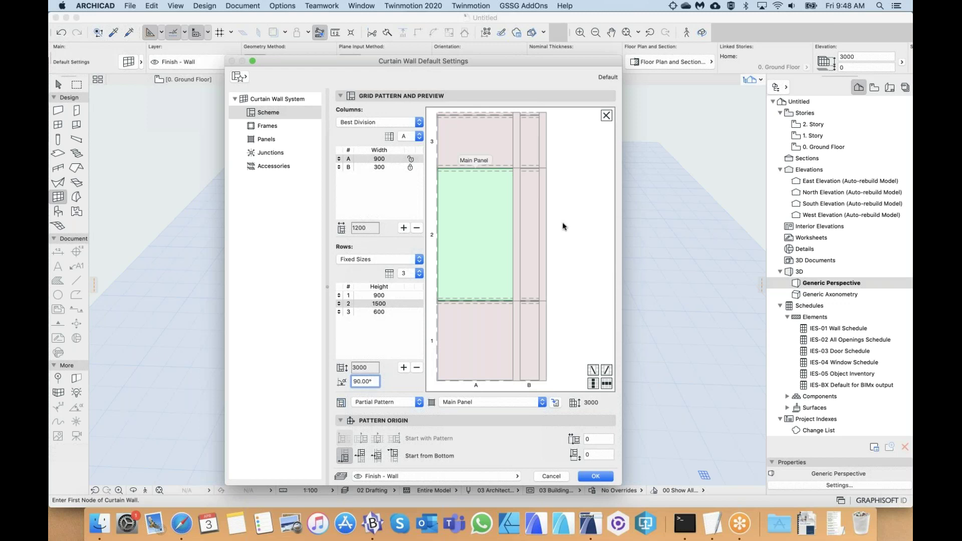
# - Set the row 2 mullion between columns A and B to None: Merge Panels and select the merged panel
pyautogui.click(517, 214)
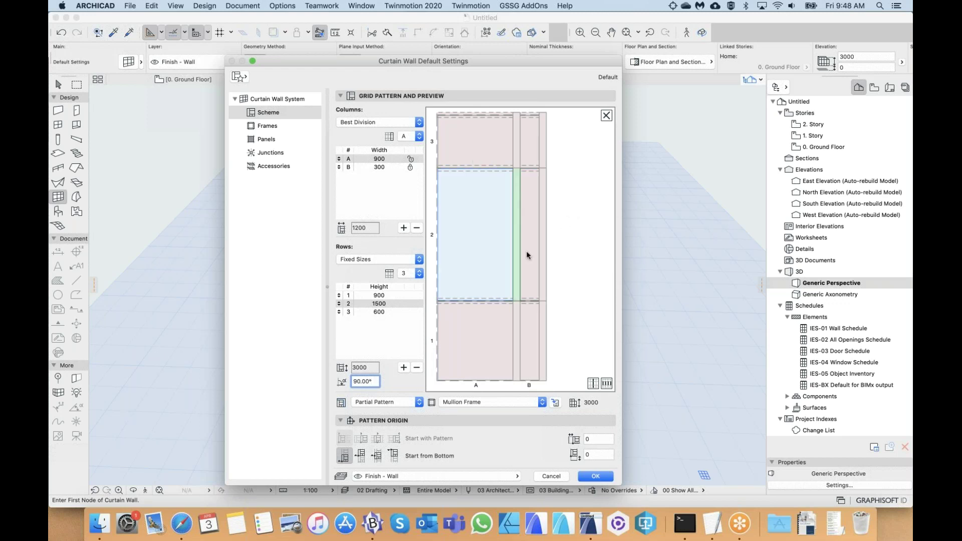
pyautogui.moveTo(546, 67); pyautogui.dragTo(505, 64)
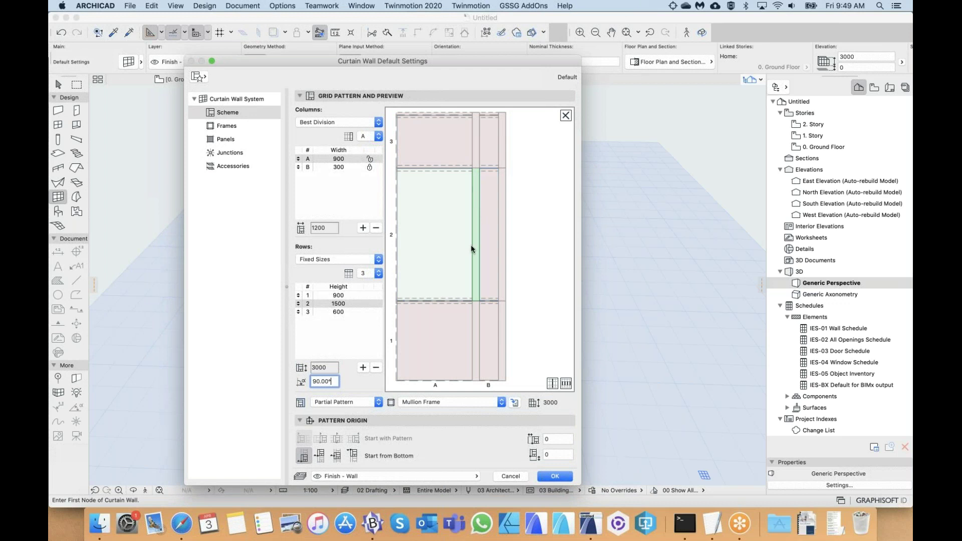
pyautogui.click(420, 401)
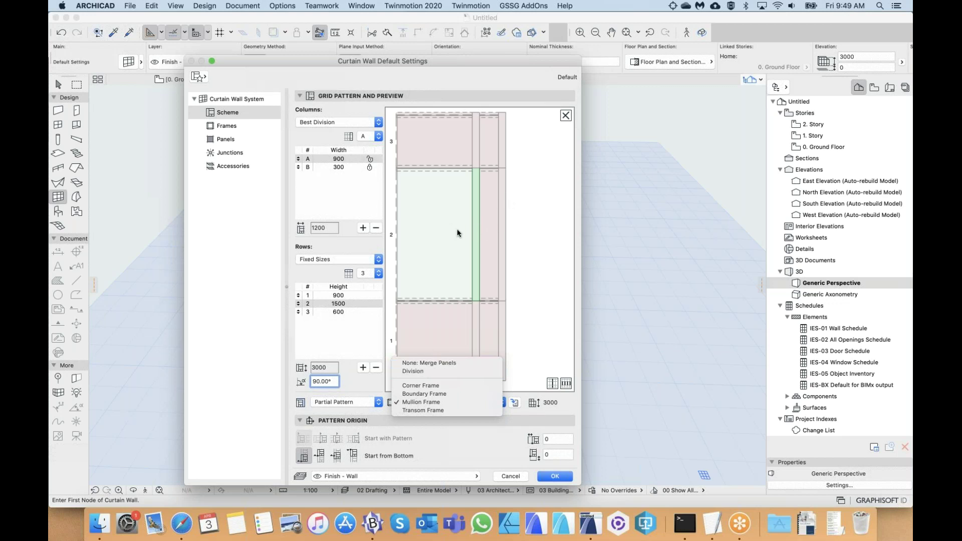
pyautogui.click(423, 362)
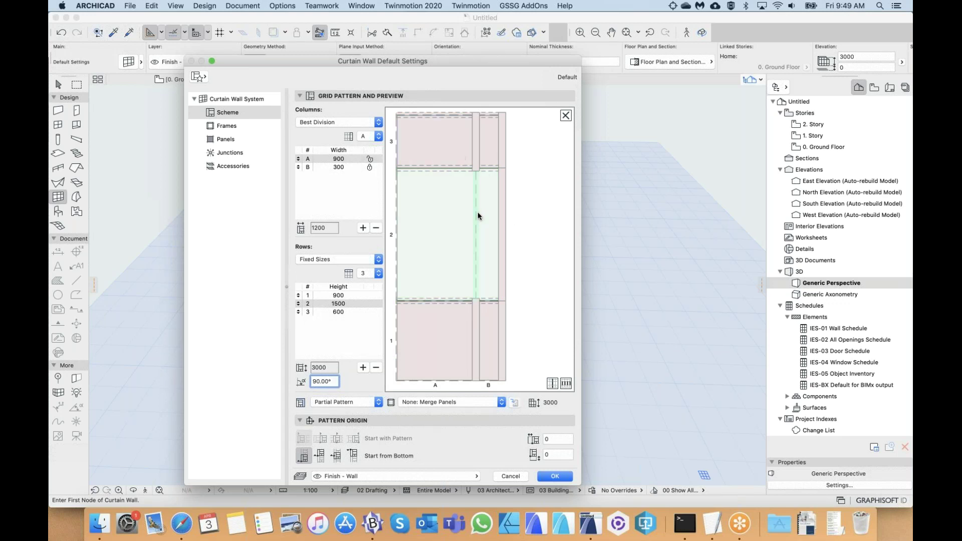
pyautogui.click(448, 205)
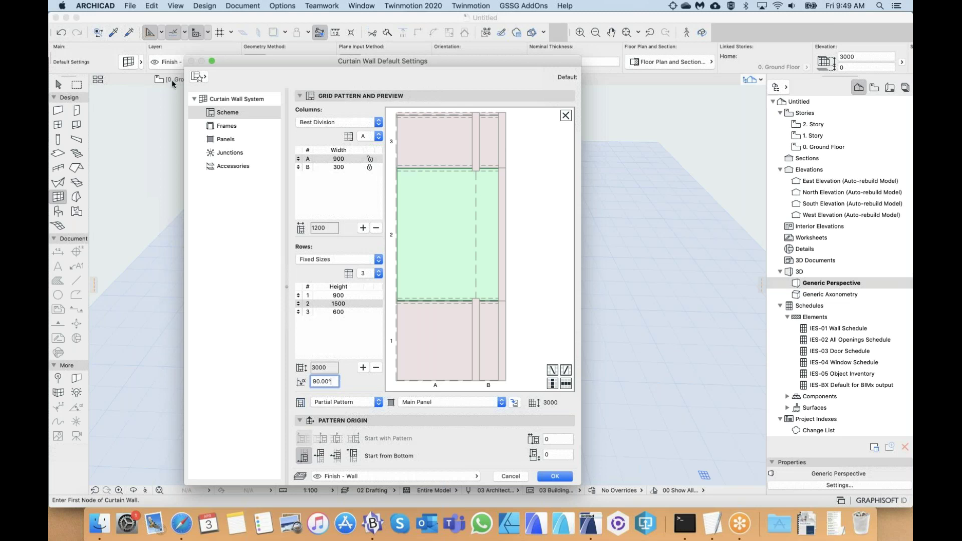
# - Glance at the scheme favorites and compare the merged row 2 panel with the dashed merge line inside it
pyautogui.click(197, 76)
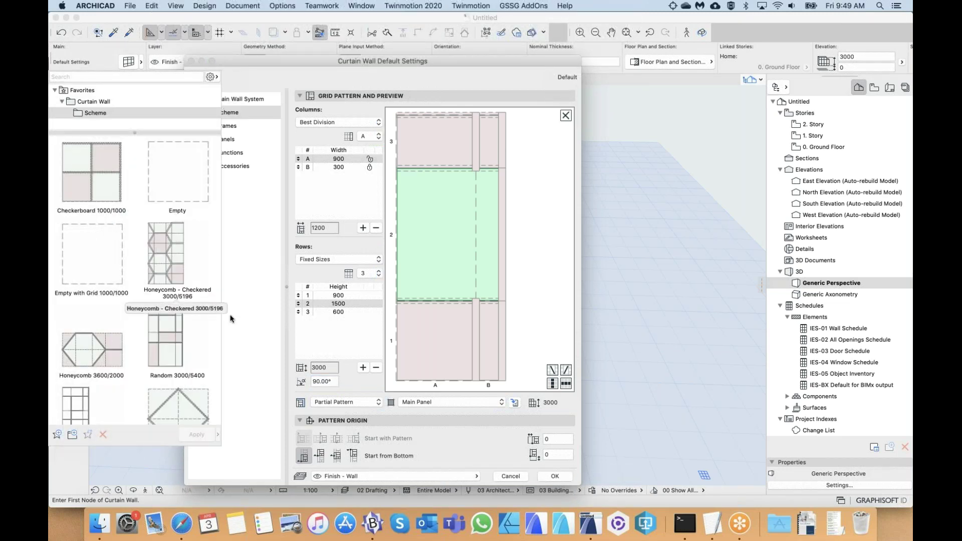
pyautogui.click(530, 213)
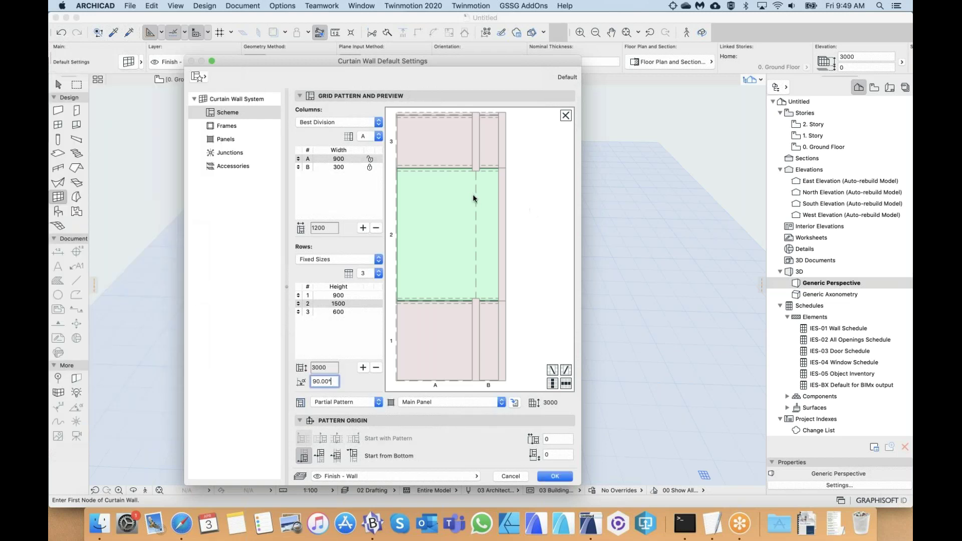
pyautogui.click(476, 199)
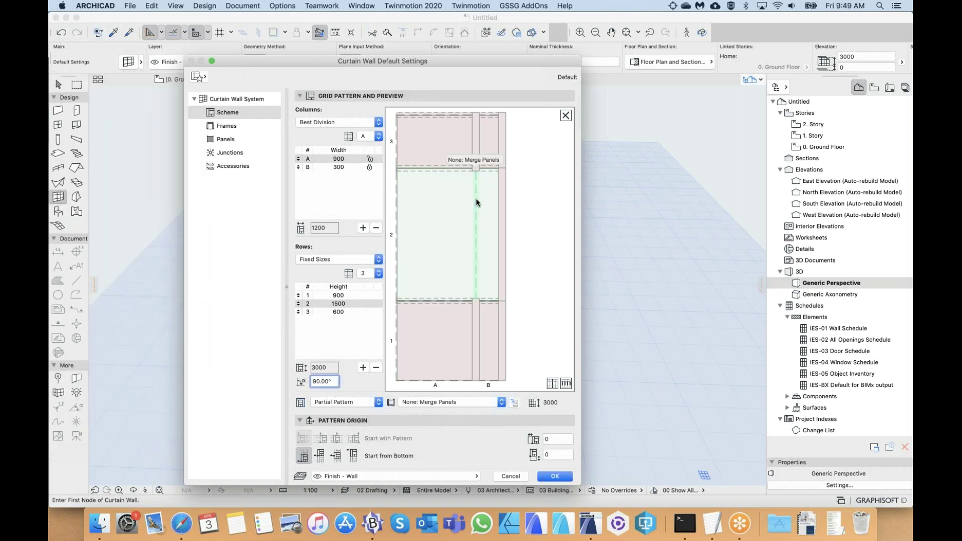
pyautogui.click(458, 217)
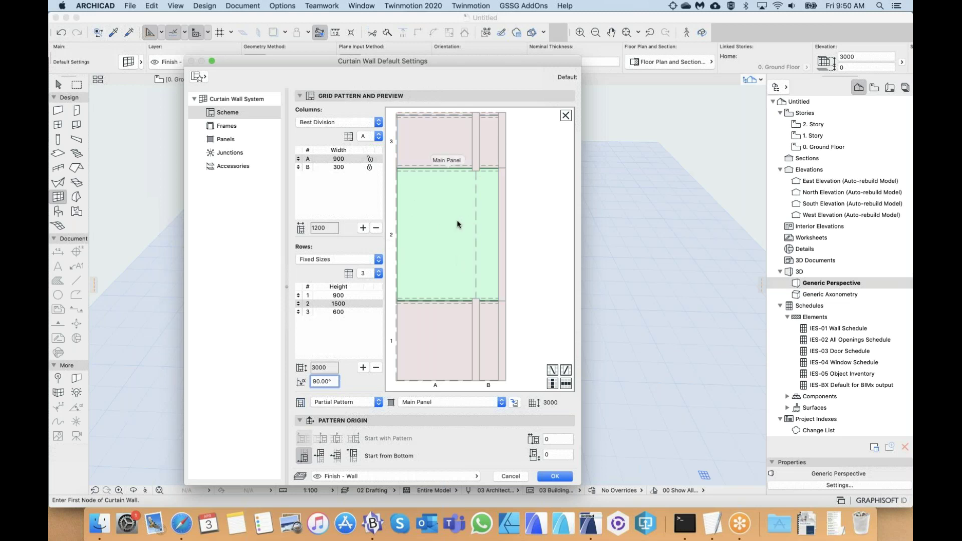
pyautogui.click(478, 195)
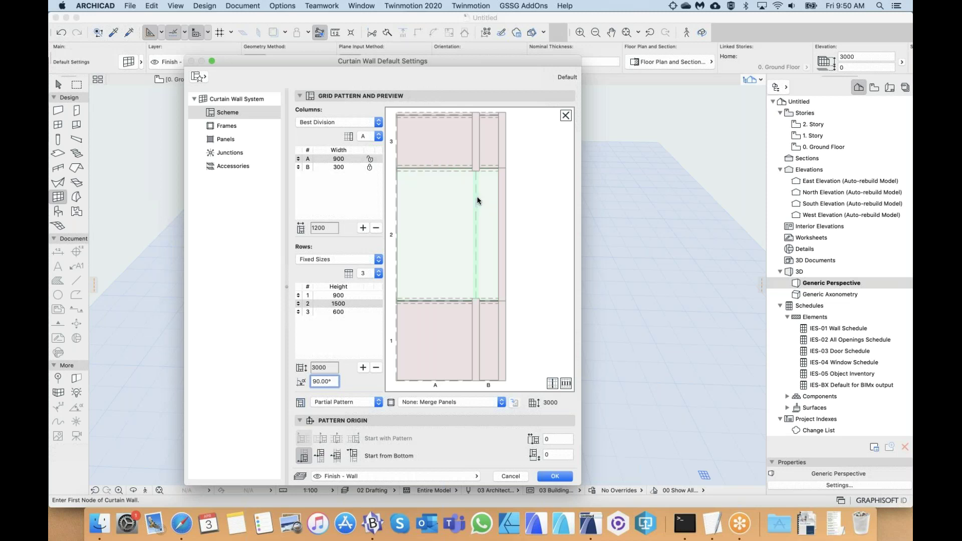
pyautogui.click(457, 215)
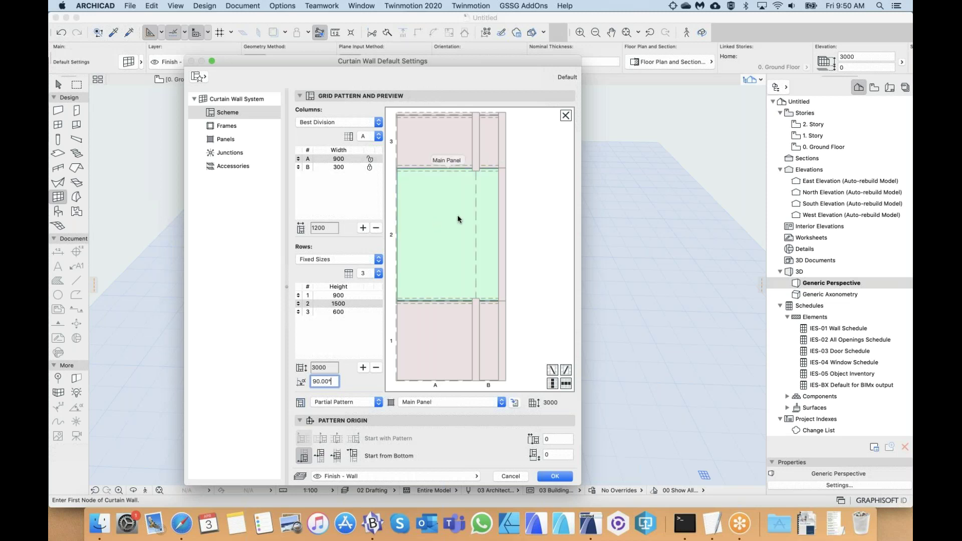
pyautogui.click(476, 198)
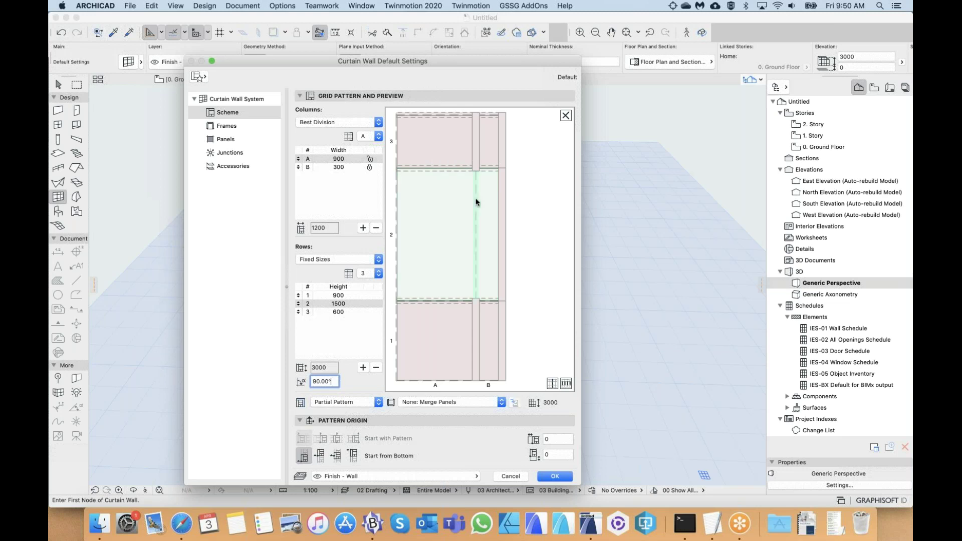
pyautogui.click(421, 220)
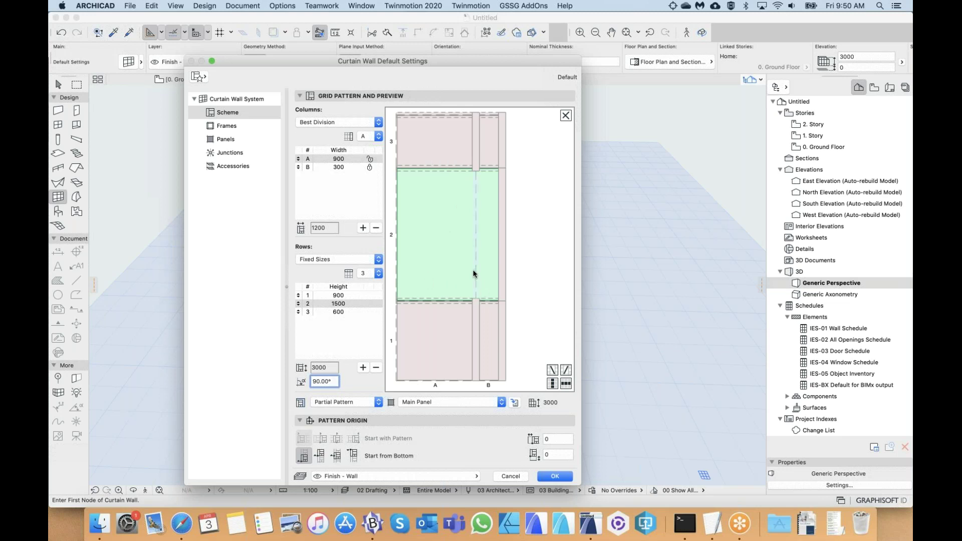
# - Review the frame classes available for the row 2 merge line, keep None: Merge Panels, and reselect the merged panel
pyautogui.click(477, 222)
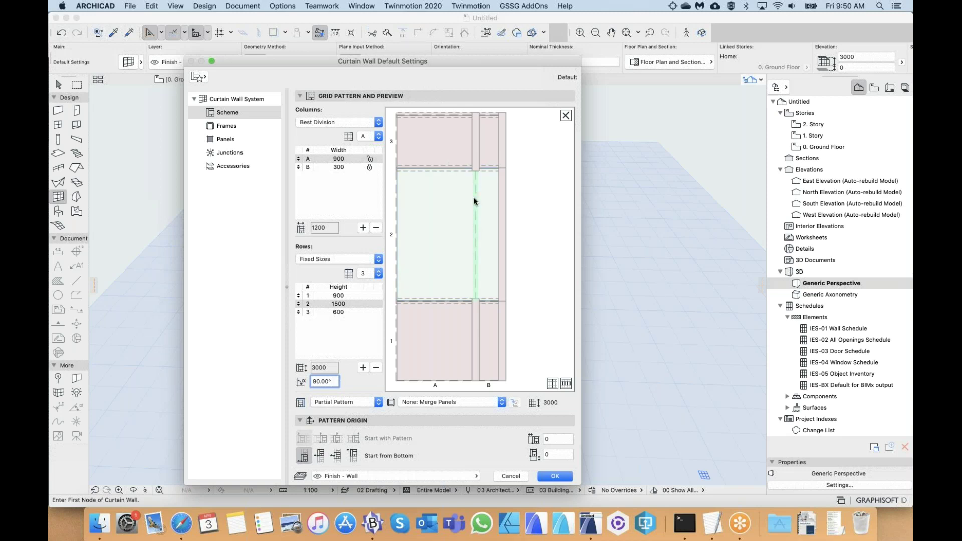
pyautogui.click(419, 406)
pyautogui.click(391, 401)
pyautogui.click(412, 402)
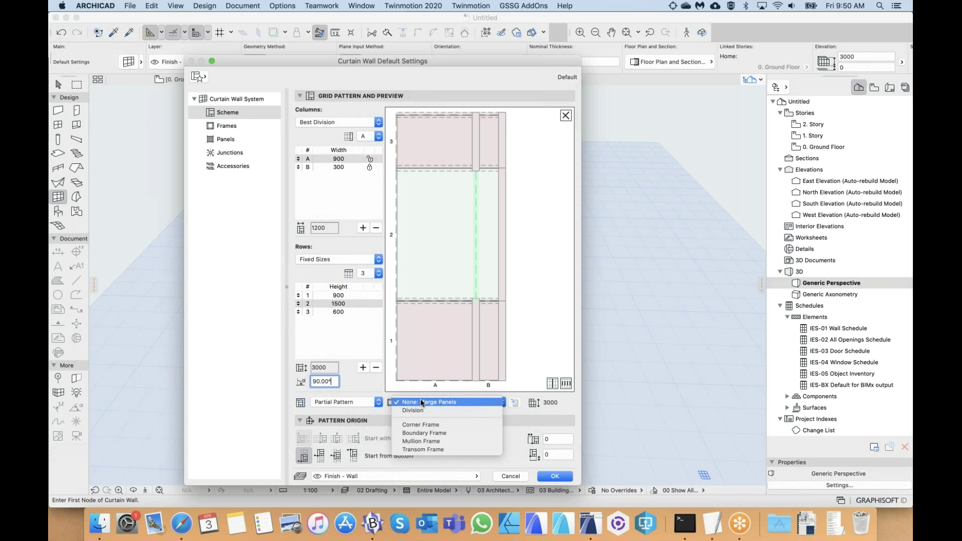
pyautogui.click(422, 402)
pyautogui.click(449, 239)
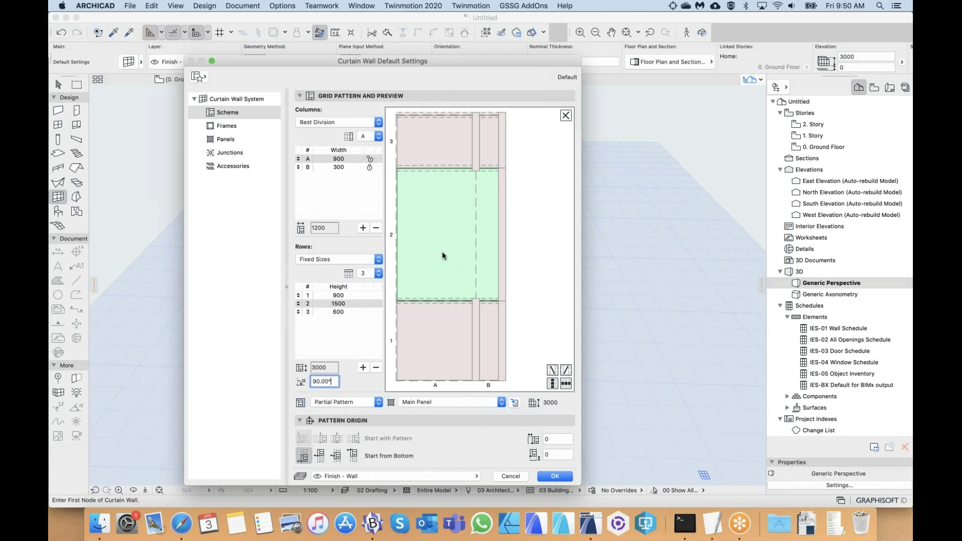
# - Split column A's row 1 panel with a diagonal frame from upper-left to lower-right and select that frame
pyautogui.click(451, 327)
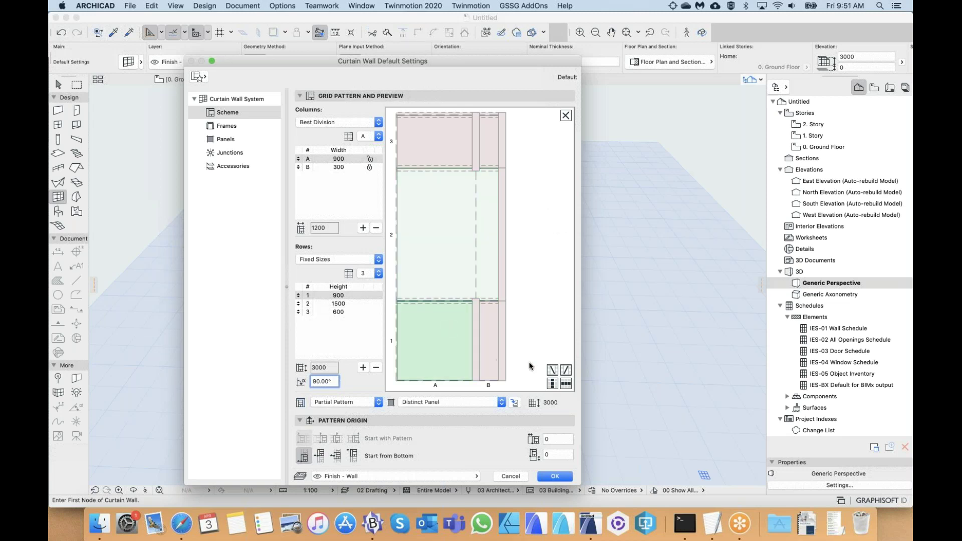
pyautogui.click(552, 371)
pyautogui.click(434, 339)
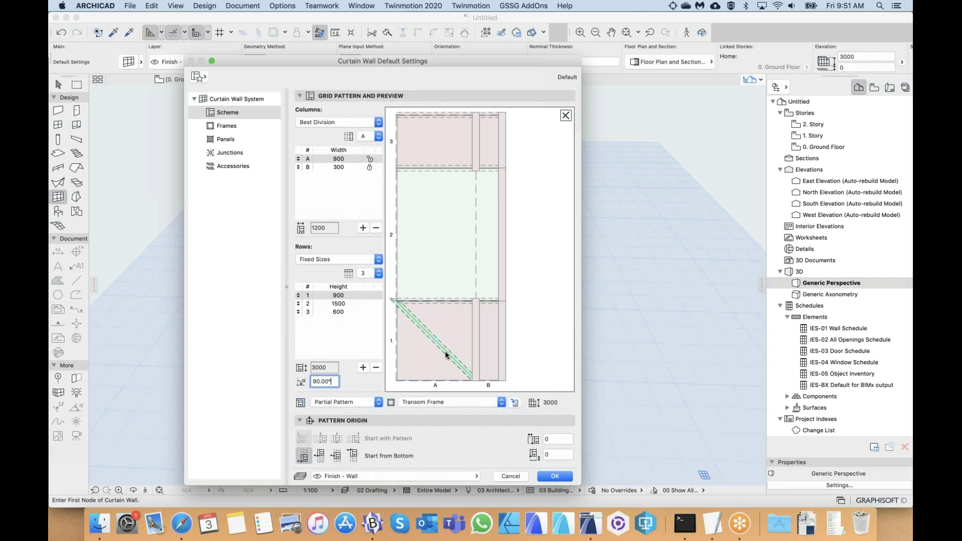
# - Remove the diagonal frame from column A's row 1 panel by setting it to None: Merge Panels
pyautogui.click(436, 402)
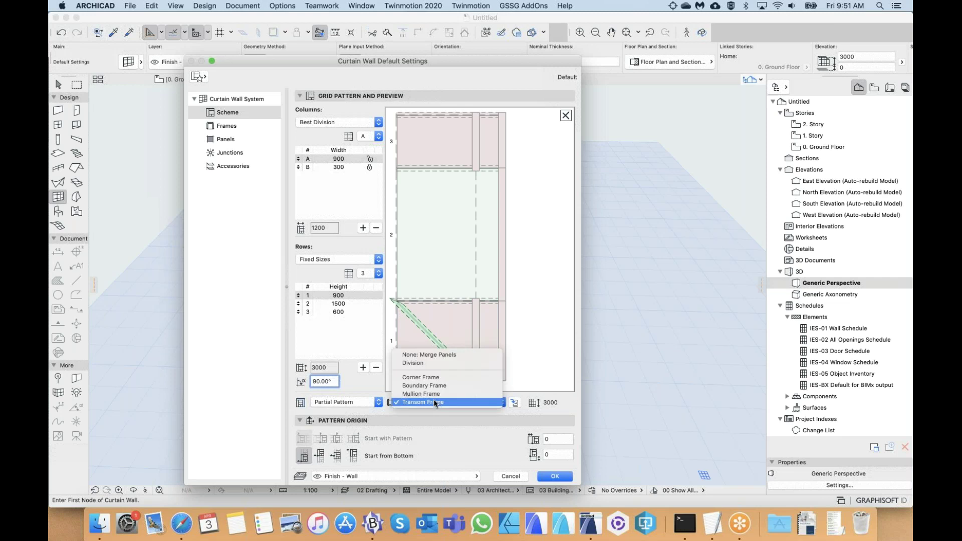
pyautogui.click(416, 354)
pyautogui.click(451, 359)
pyautogui.click(476, 317)
pyautogui.click(453, 345)
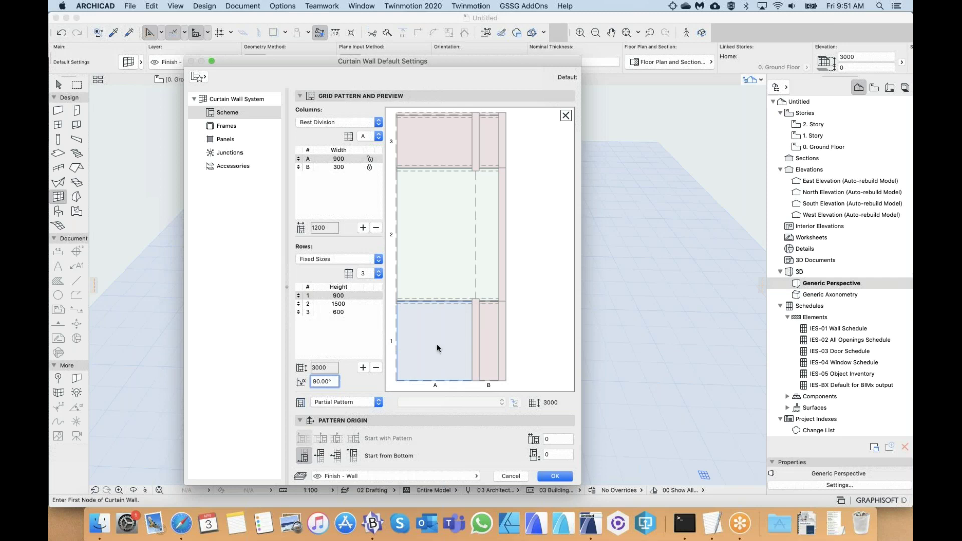
# - Split column A's row 1 panel again from upper-left to lower-right and reset that diagonal frame to None: Merge Panels
pyautogui.click(437, 345)
pyautogui.click(552, 369)
pyautogui.click(446, 350)
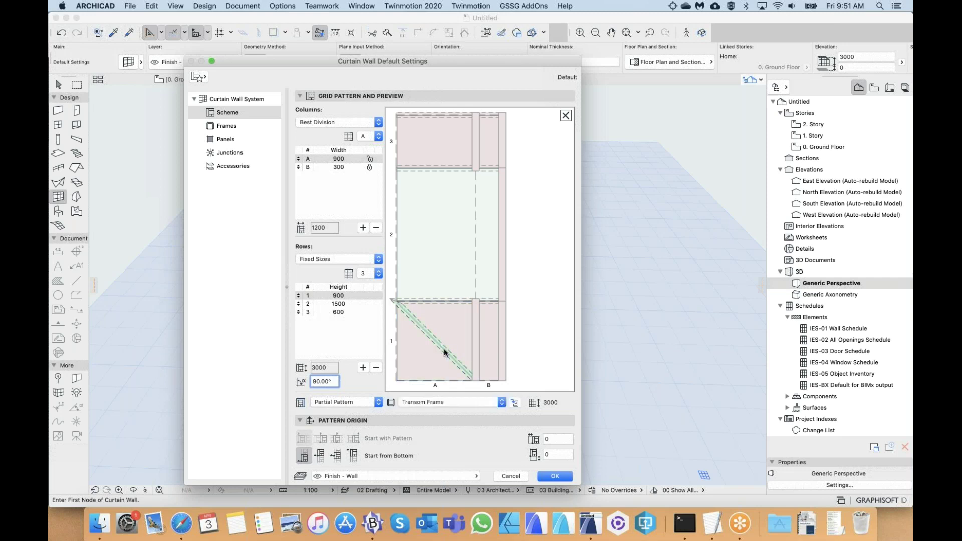
pyautogui.press('BackSpace')
pyautogui.press('BackSpace')
pyautogui.press('BackSpace')
pyautogui.click(426, 402)
pyautogui.click(441, 354)
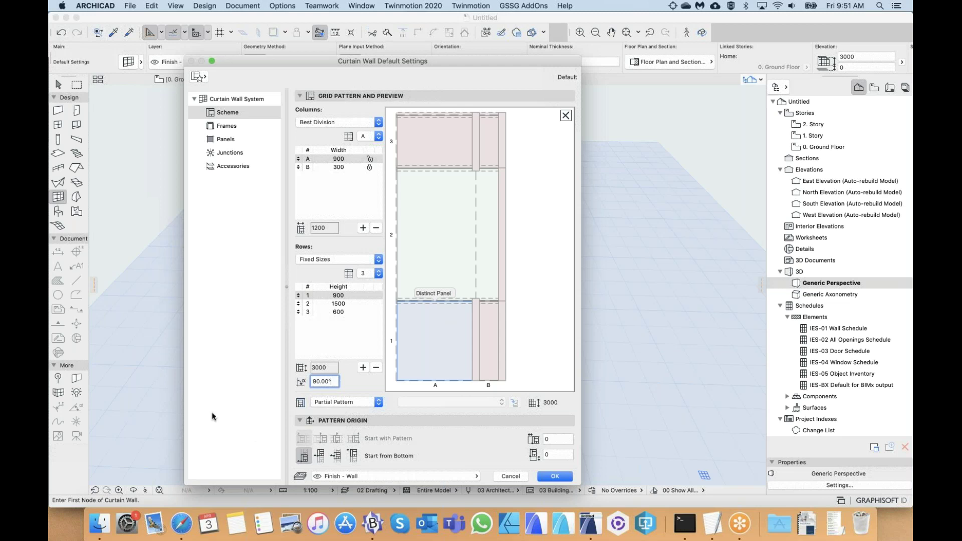
# - Try another upper-left to lower-right diagonal split on column A's row 1 panel and reselect the panel
pyautogui.click(446, 332)
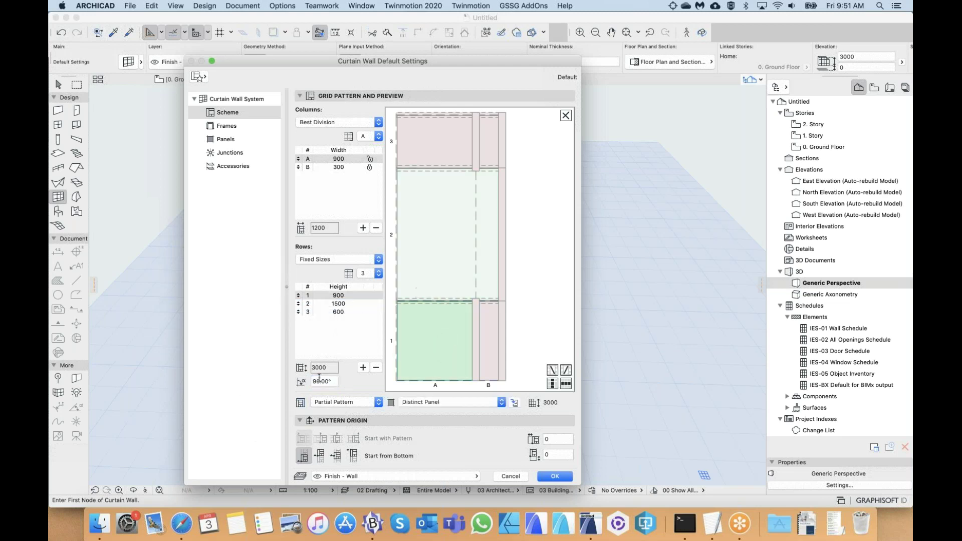
pyautogui.click(555, 371)
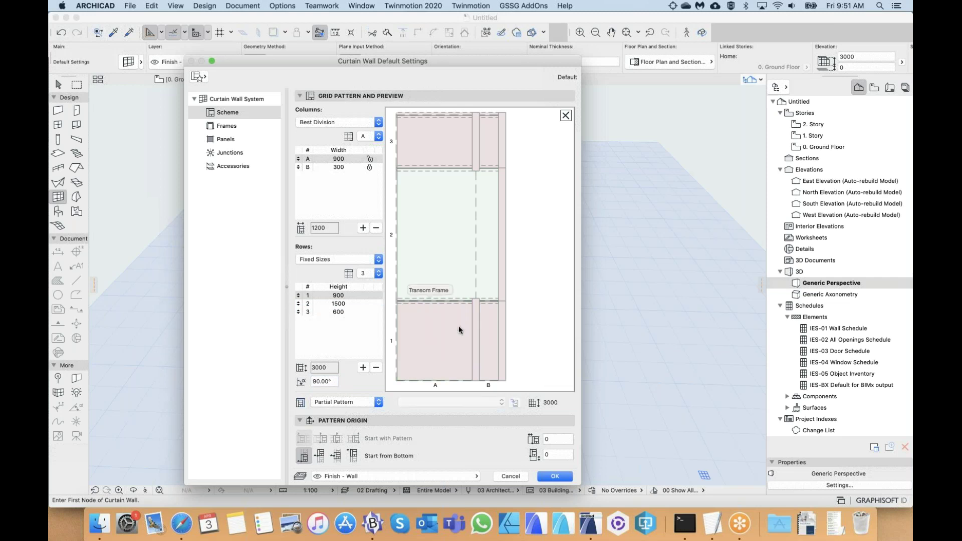
pyautogui.click(425, 334)
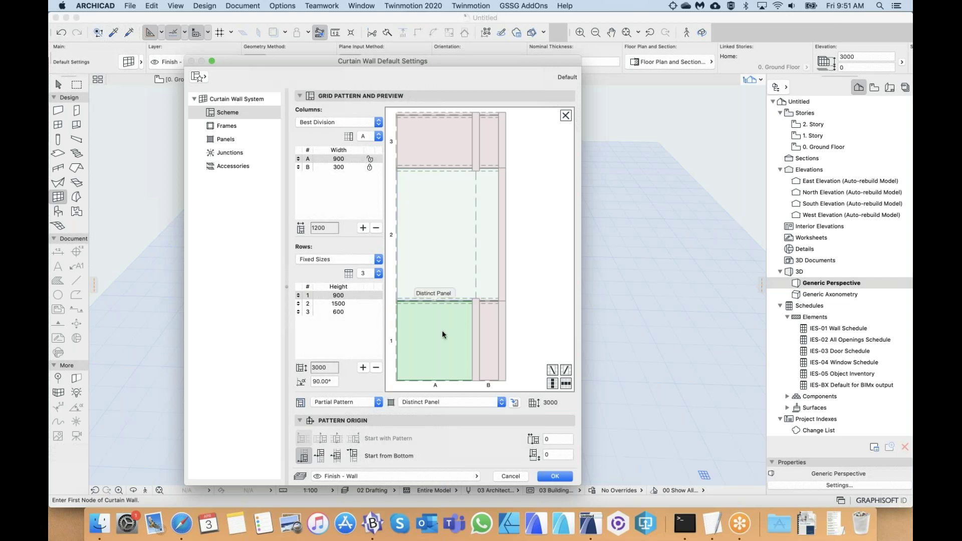
# - Try None: Merge Panels on the row 1 mullion between columns A and B, and restore it to Mullion Frame
pyautogui.click(478, 212)
pyautogui.click(478, 319)
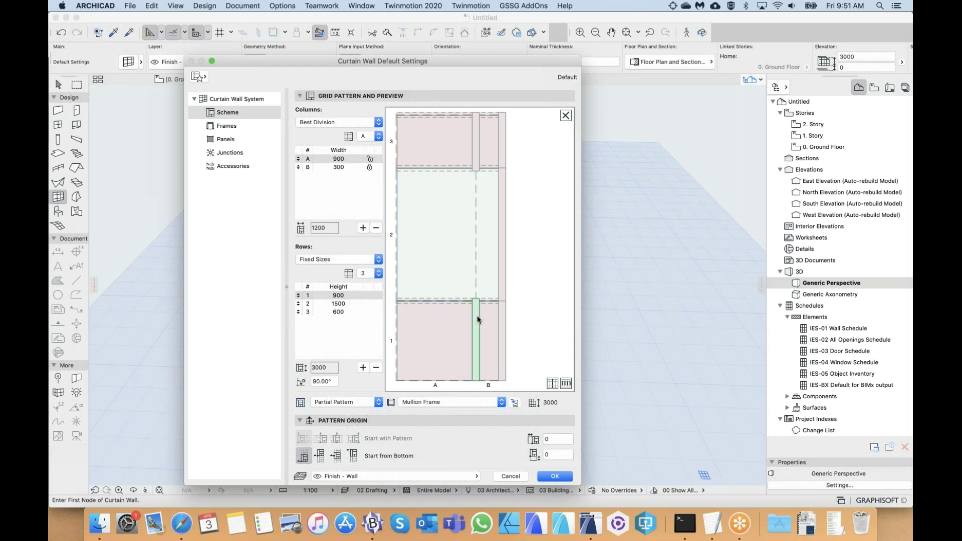
pyautogui.click(478, 315)
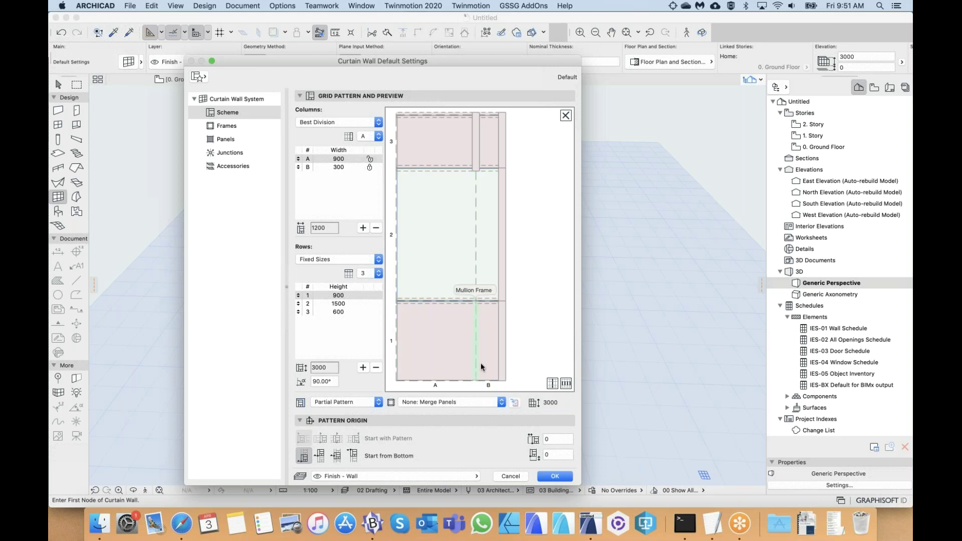
pyautogui.click(440, 402)
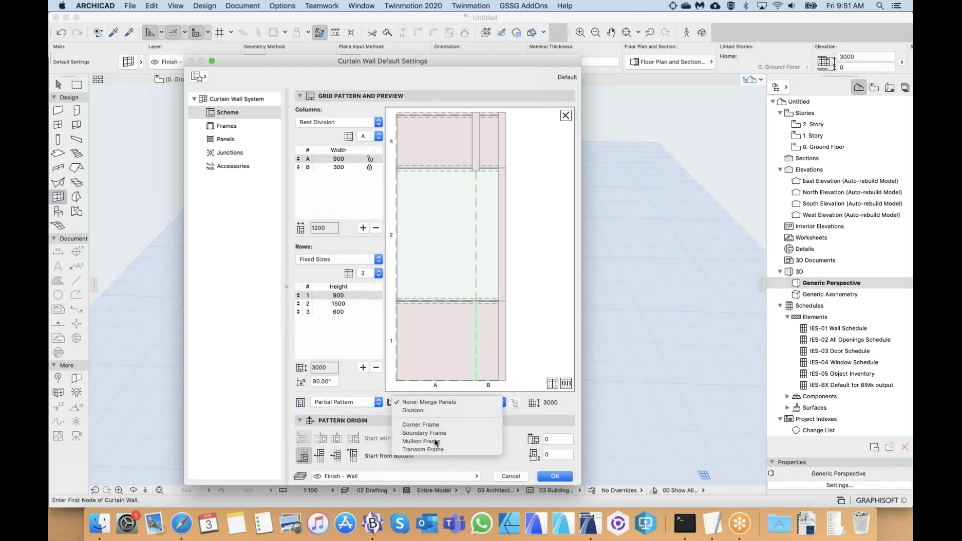
pyautogui.click(421, 432)
# - Reselect the row 2 merge line, check the pattern origin offset, and accept the curtain wall default settings
pyautogui.click(476, 238)
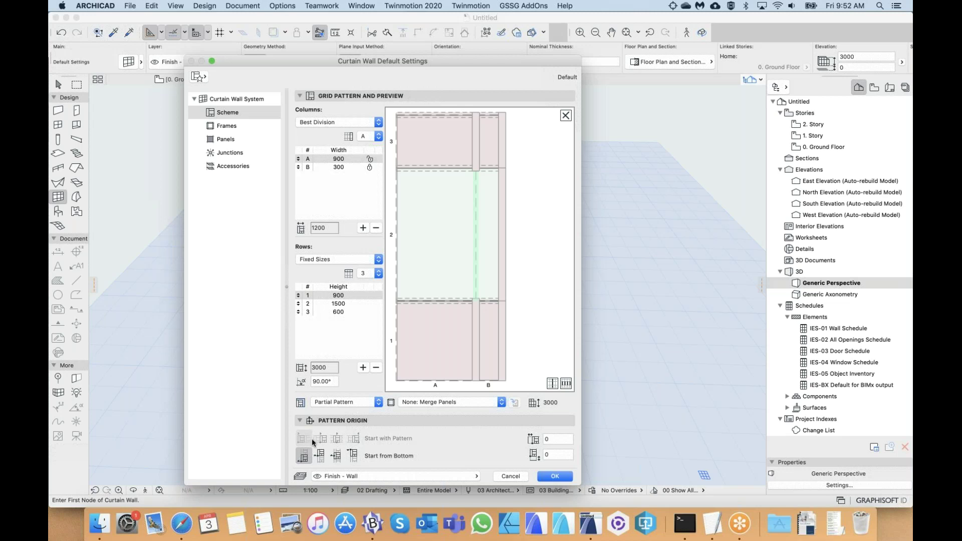
pyautogui.click(448, 204)
pyautogui.click(552, 439)
pyautogui.click(555, 477)
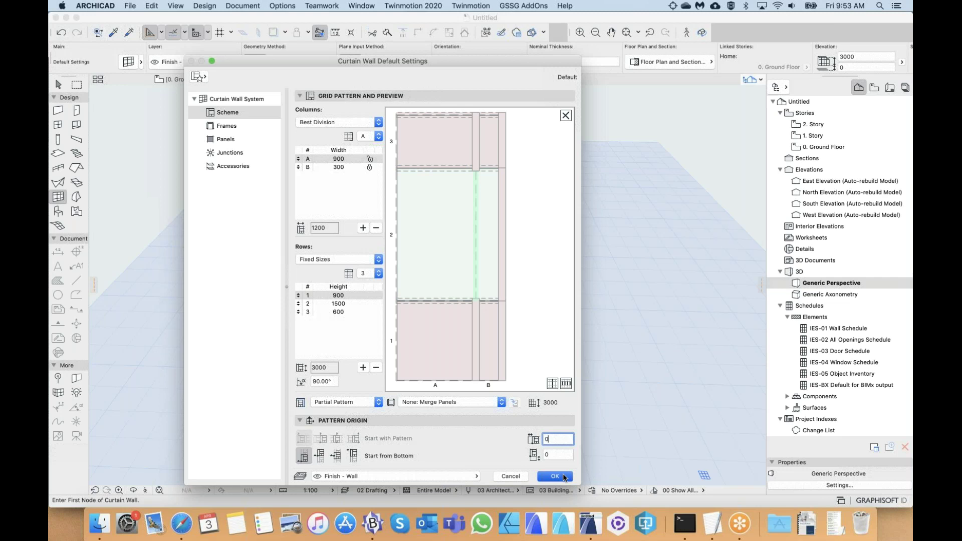
# - Place a straight curtain wall about 4370 long in front of the existing ones and inspect its merged row 2 panels
pyautogui.click(311, 405)
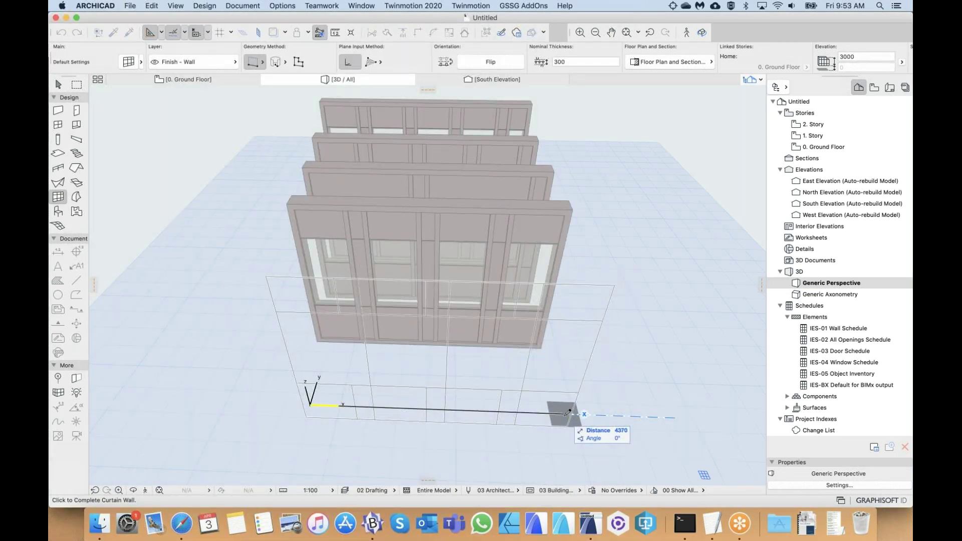
pyautogui.click(568, 412)
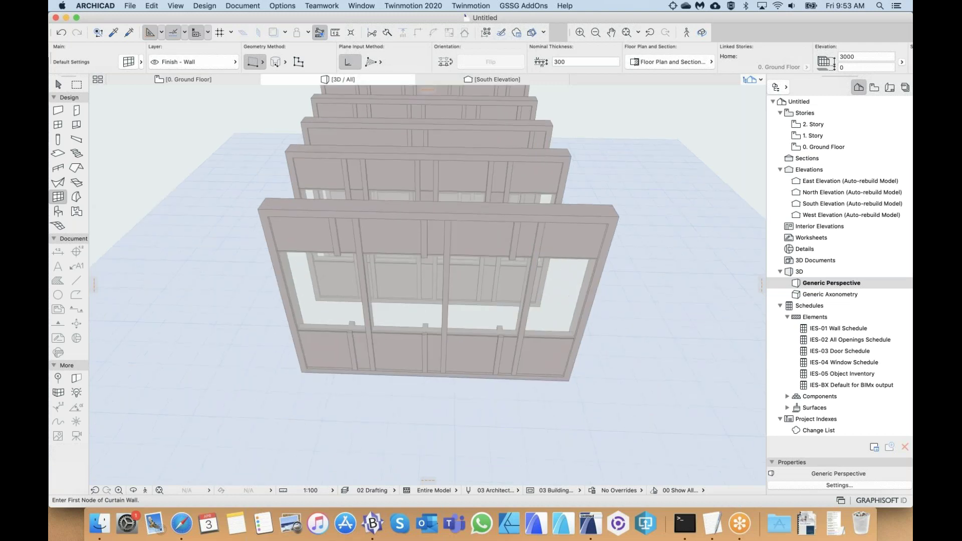
pyautogui.keyDown('shift'); pyautogui.moveTo(441, 331); pyautogui.dragTo(437, 279, button='middle'); pyautogui.keyUp('shift')
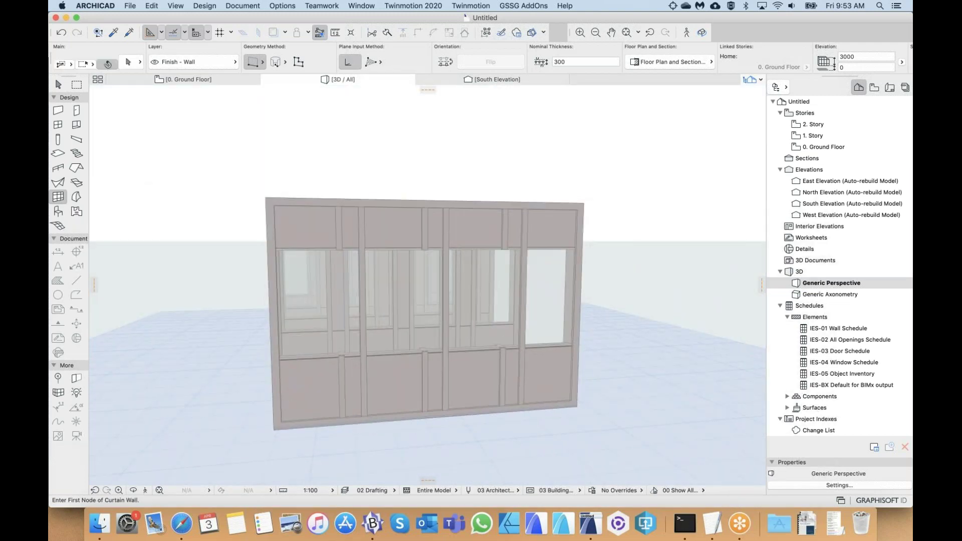
pyautogui.scroll(5, 335, 278)
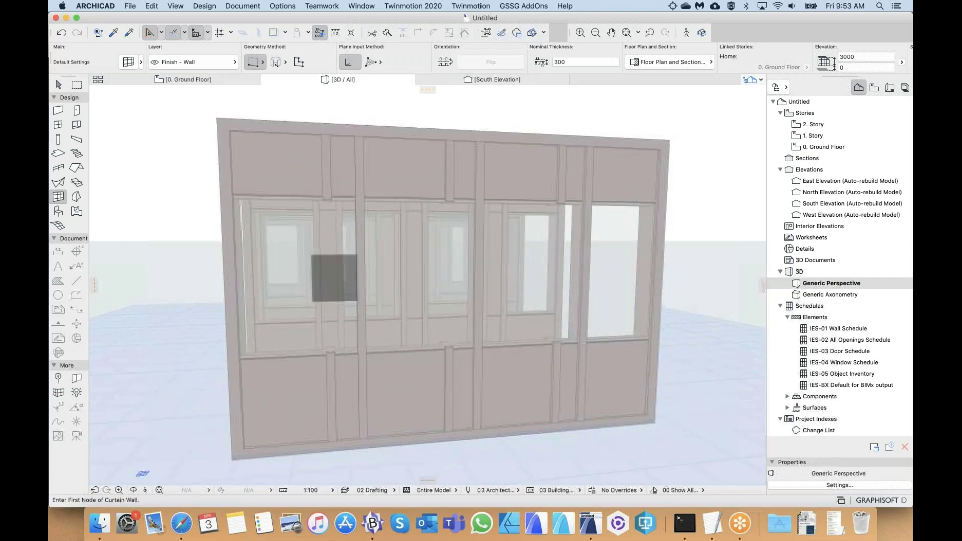
pyautogui.hscroll(1, 336, 278)
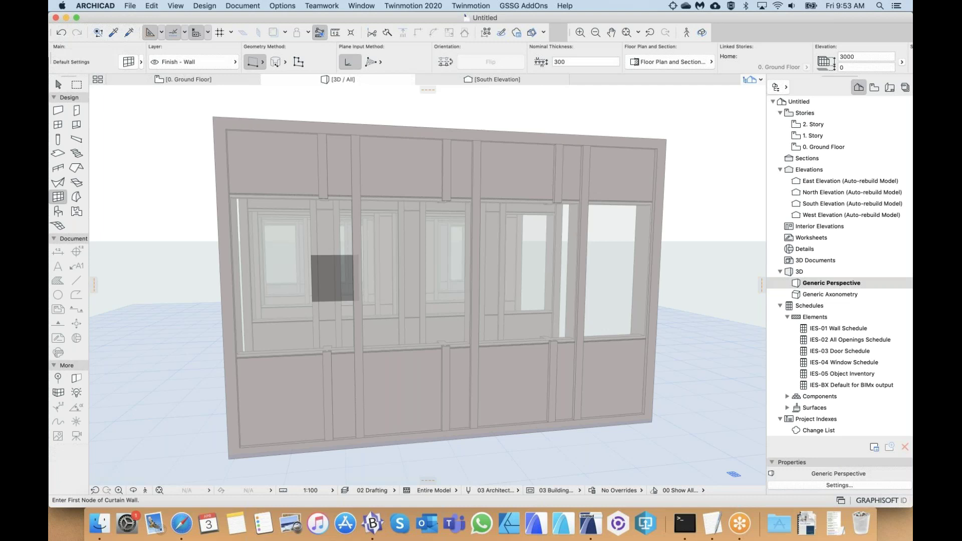
# - Reopen the Curtain Wall default settings beside the placed wall and show the Frames settings
pyautogui.doubleClick(57, 197)
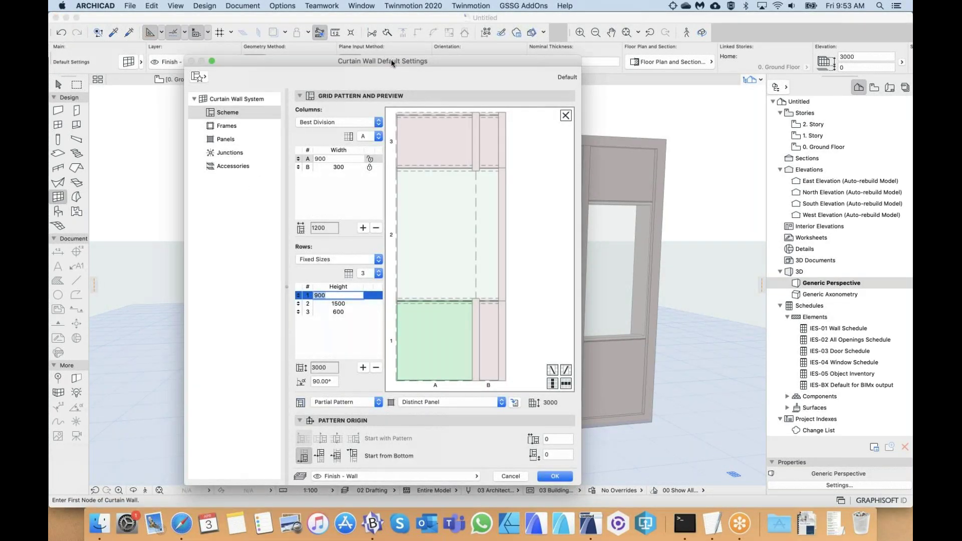
pyautogui.moveTo(392, 62); pyautogui.dragTo(363, 62)
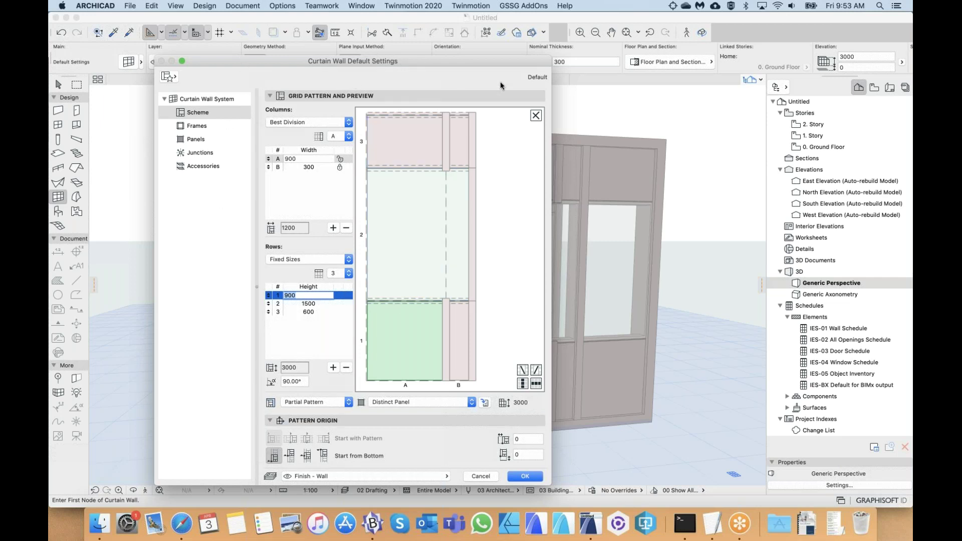
pyautogui.click(197, 112)
pyautogui.click(193, 126)
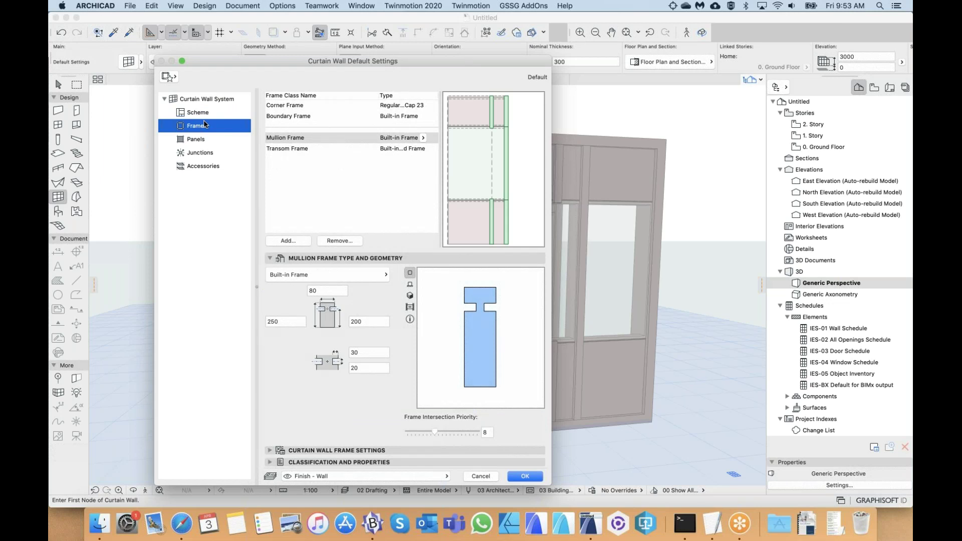
# - Review the type and geometry of the Corner Frame and Boundary Frame classes, keeping the placed wall in view
pyautogui.click(287, 107)
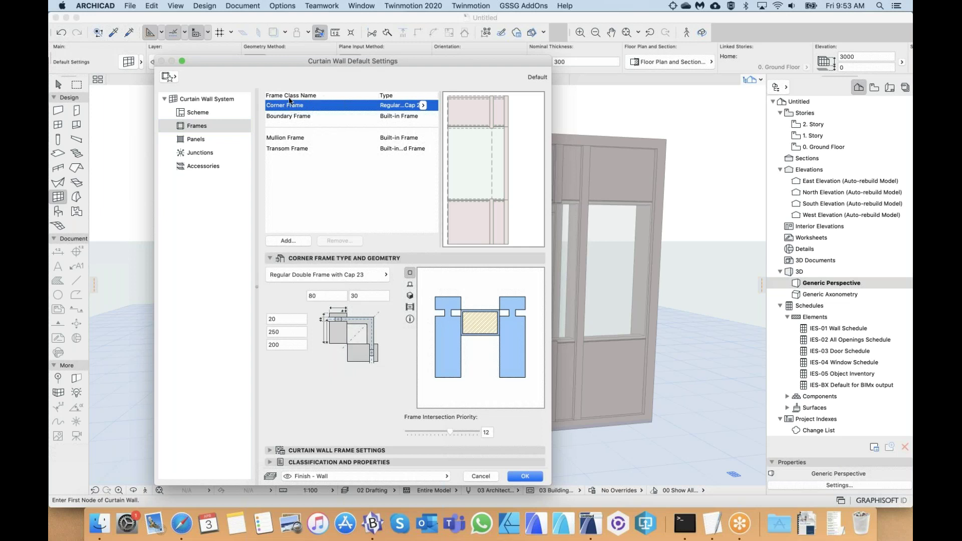
pyautogui.click(305, 117)
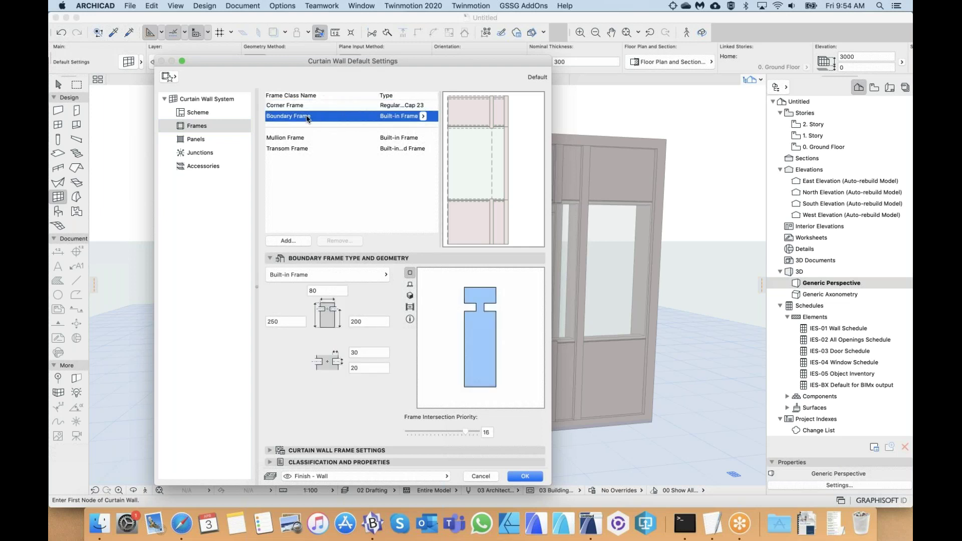
pyautogui.moveTo(353, 61); pyautogui.dragTo(301, 59)
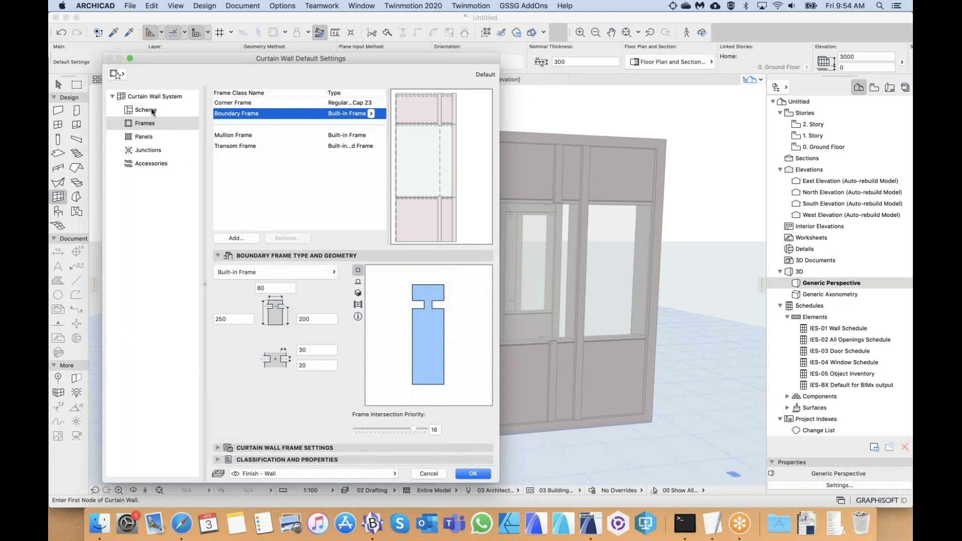
pyautogui.moveTo(404, 59); pyautogui.dragTo(358, 79)
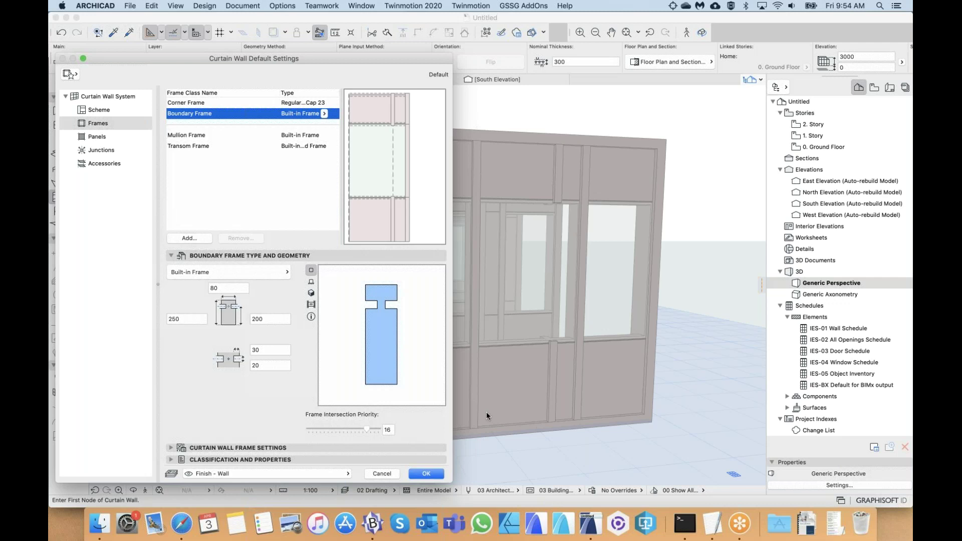
pyautogui.click(220, 103)
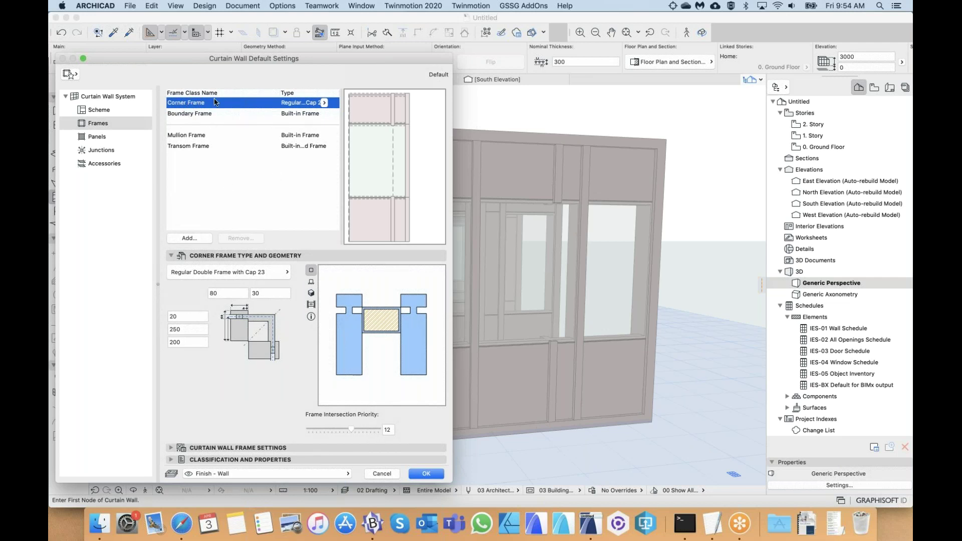
pyautogui.moveTo(282, 58); pyautogui.dragTo(364, 56)
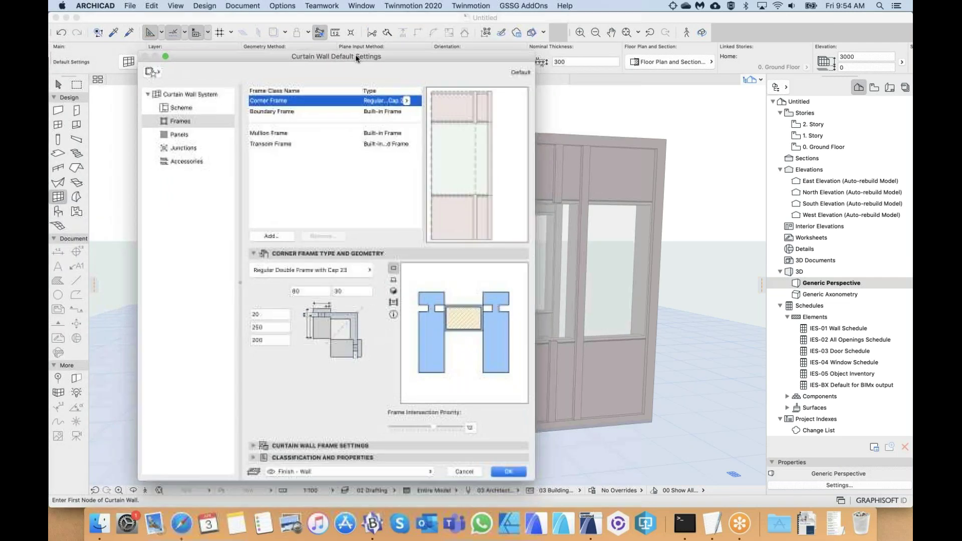
# - Compare the Mullion Frame and Transom Frame classes and where each is used in the pattern preview
pyautogui.click(300, 133)
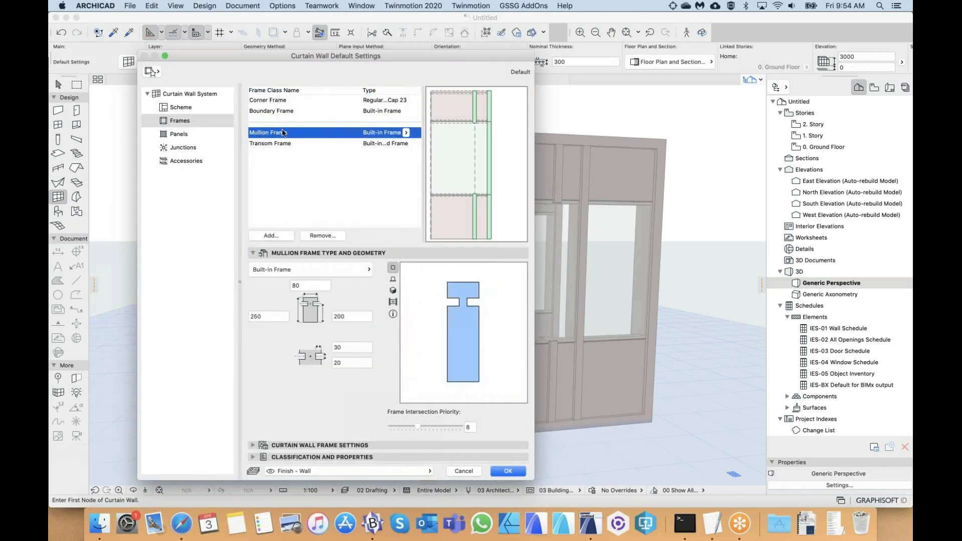
pyautogui.click(302, 143)
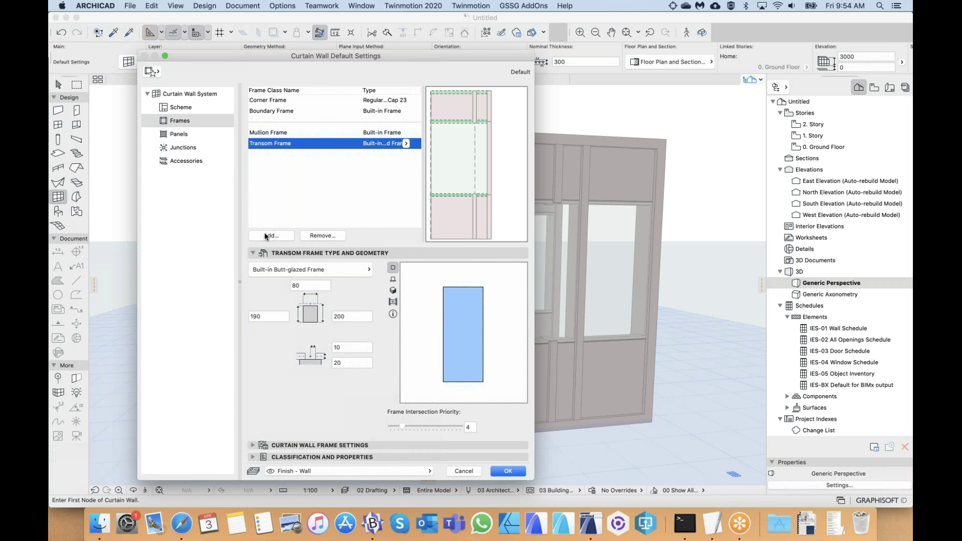
pyautogui.click(299, 133)
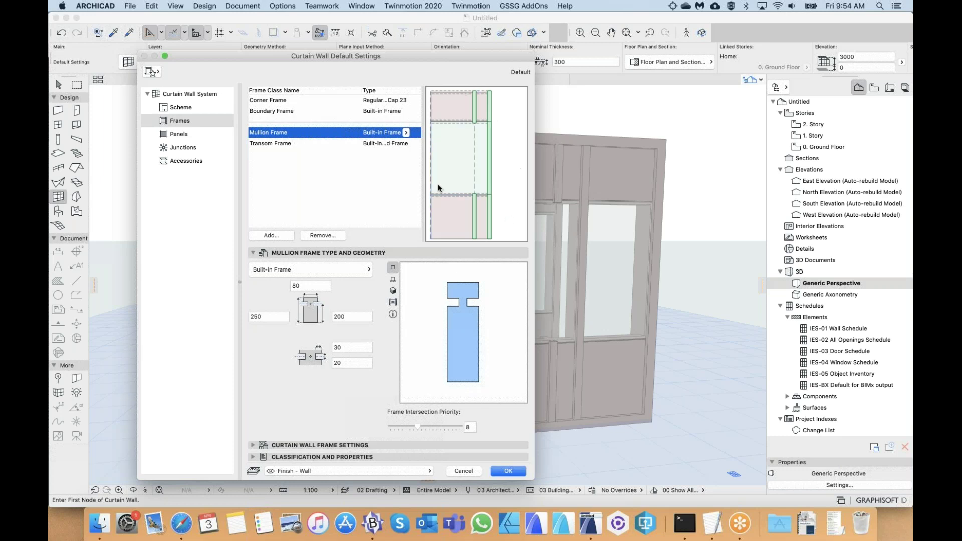
pyautogui.click(321, 143)
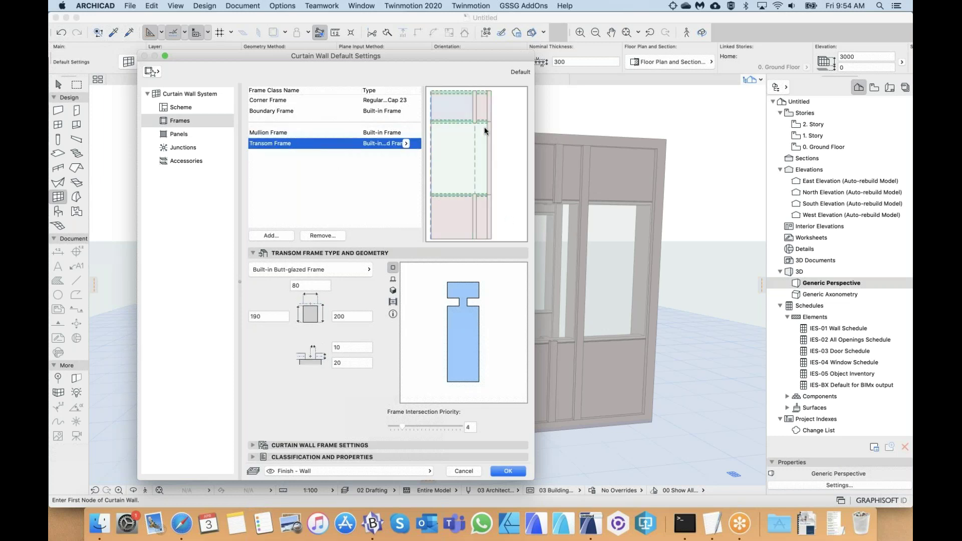
pyautogui.click(292, 133)
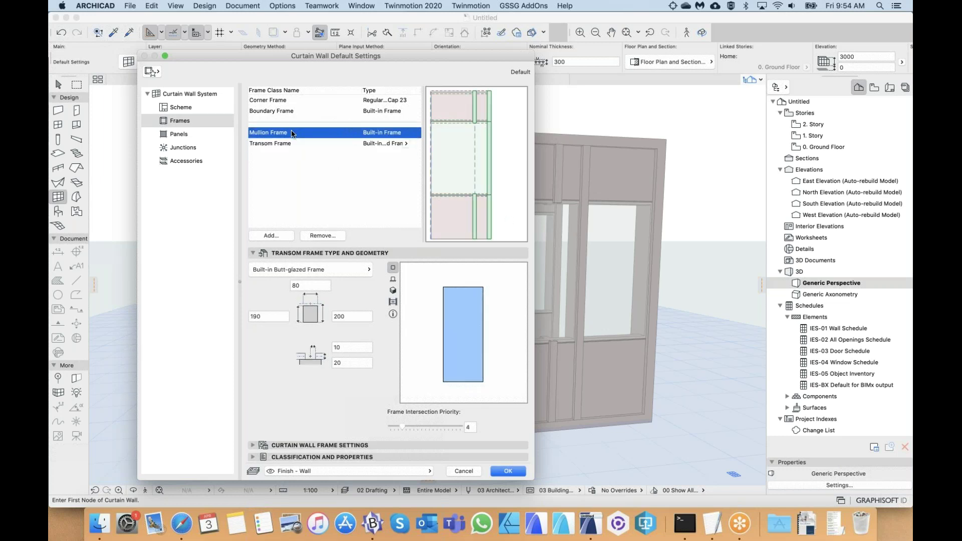
# - Examine the options for adding a frame class as a duplicate of Mullion Frame, and cancel
pyautogui.click(278, 233)
pyautogui.moveTo(592, 165); pyautogui.dragTo(459, 163)
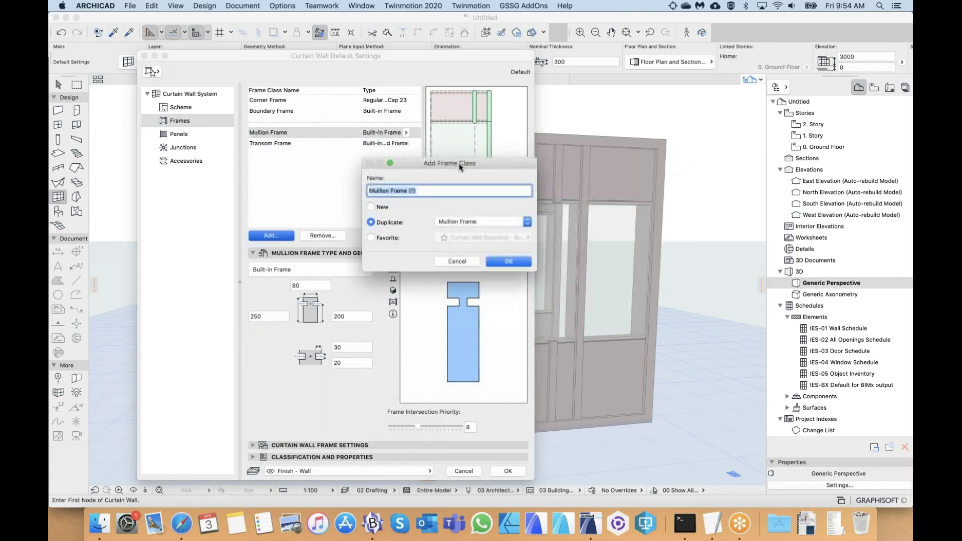
pyautogui.click(457, 262)
# - Examine the Convert to options for removing the Mullion Frame class, and cancel the removal
pyautogui.click(324, 236)
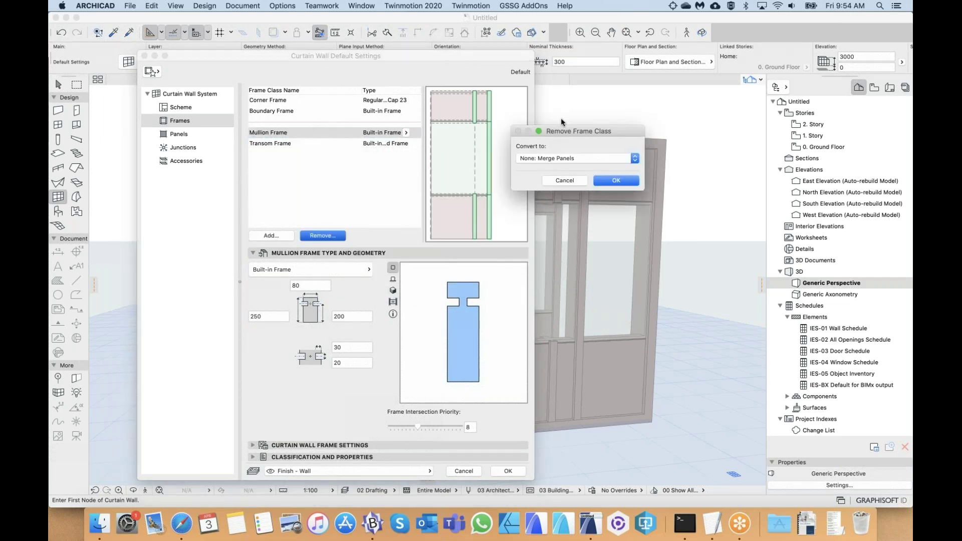
pyautogui.moveTo(558, 129); pyautogui.dragTo(391, 179)
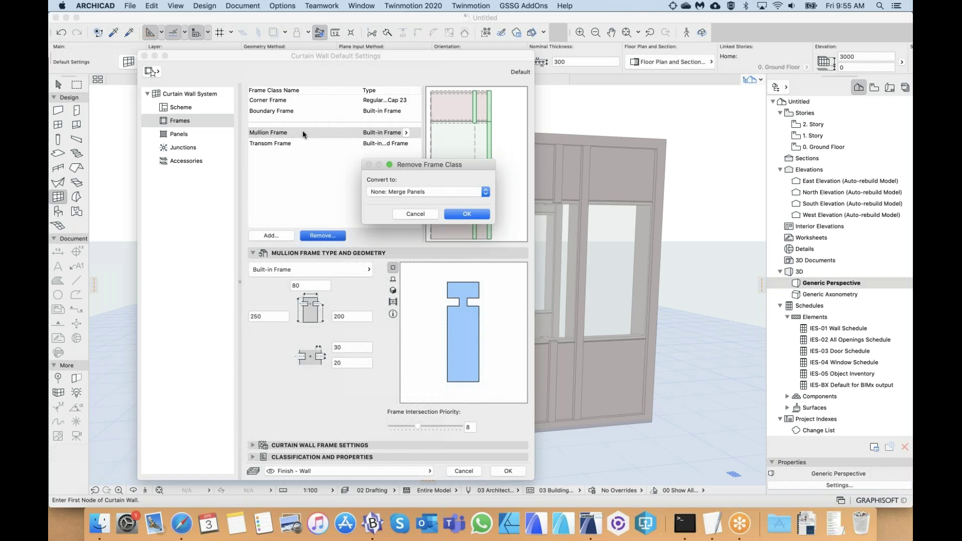
pyautogui.click(422, 192)
pyautogui.click(423, 192)
pyautogui.click(408, 213)
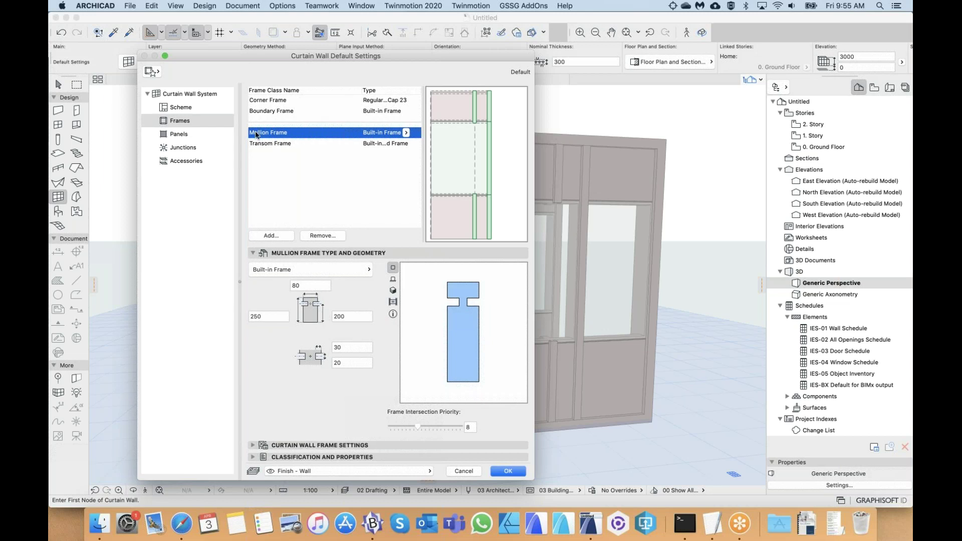
# - Rename the Mullion Frame class as Vertical Frame
pyautogui.click(288, 132)
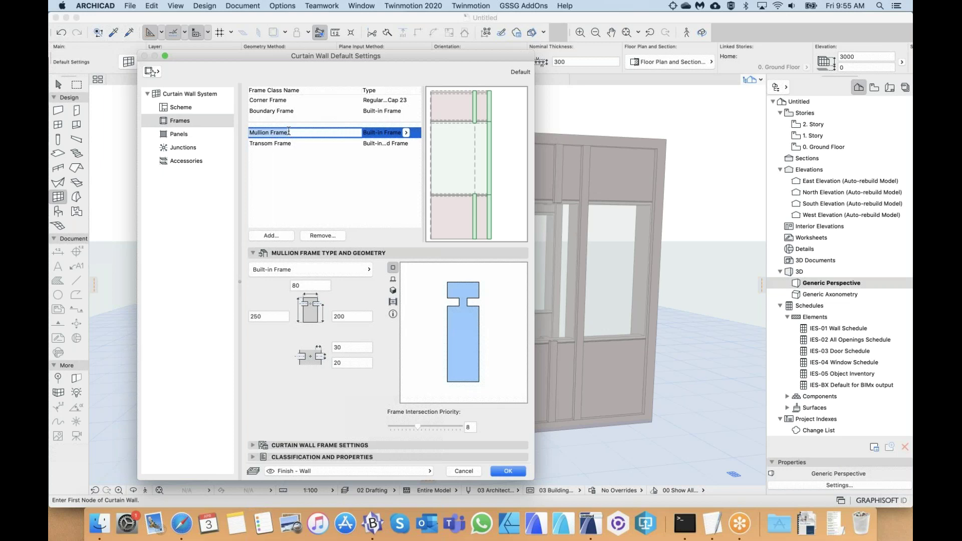
pyautogui.press('super+a')
pyautogui.click(291, 145)
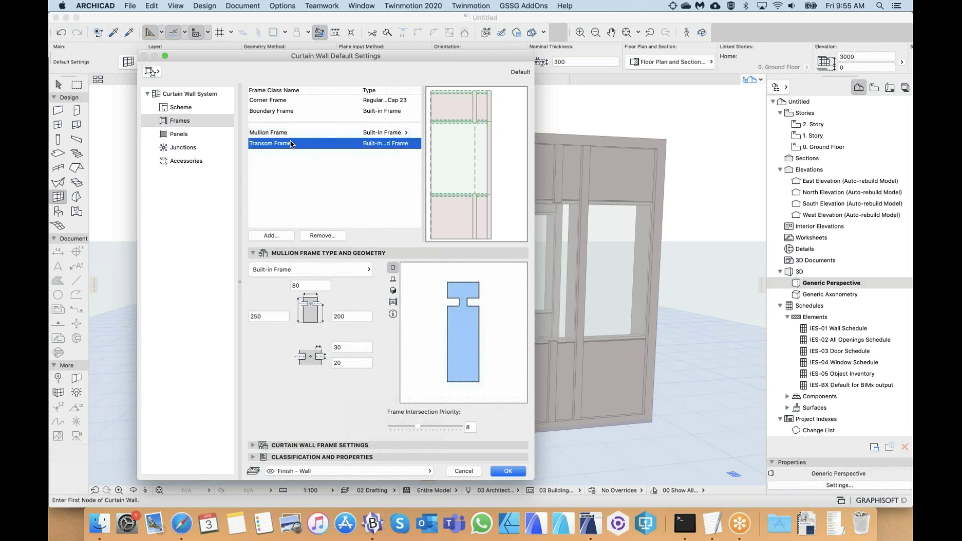
pyautogui.click(291, 144)
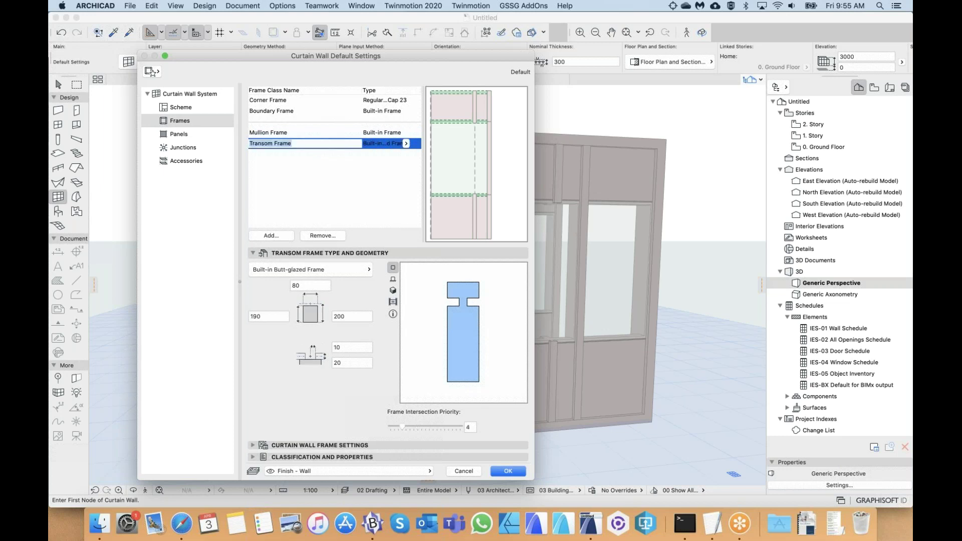
pyautogui.click(291, 144)
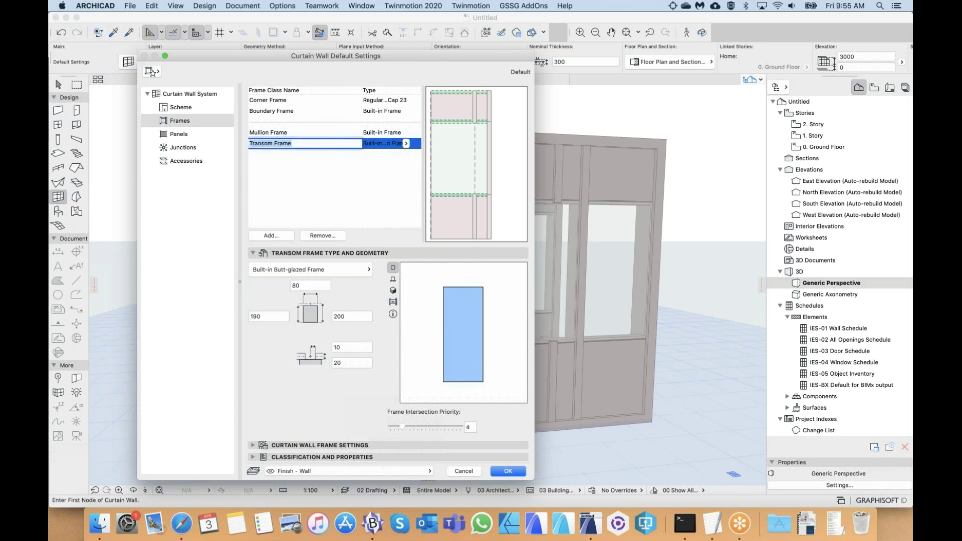
pyautogui.click(290, 133)
pyautogui.click(290, 133)
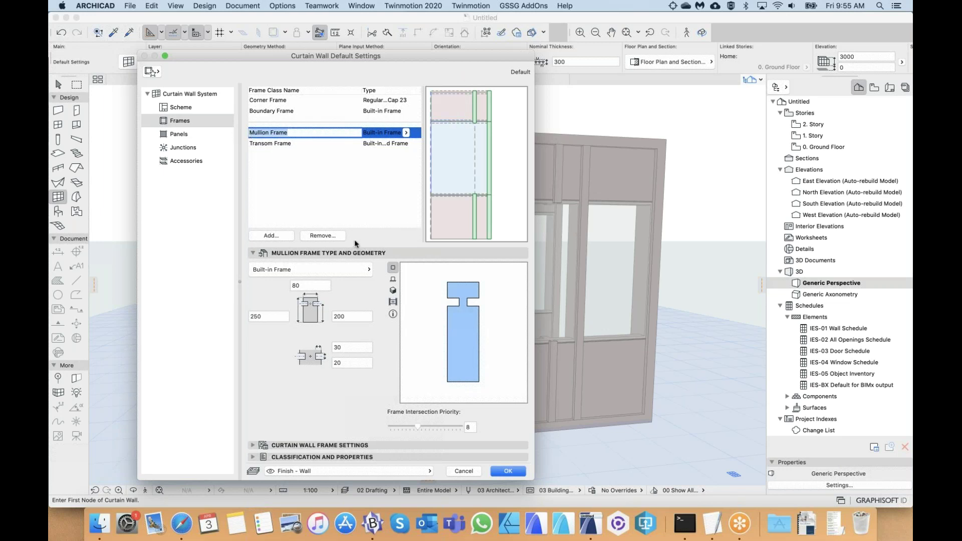
pyautogui.write('Vertical Frame')
pyautogui.press('Return')
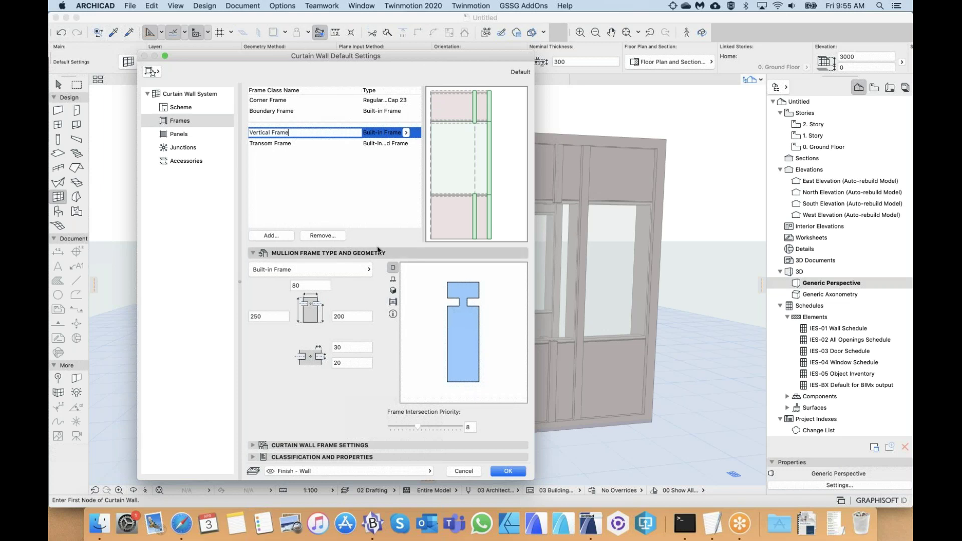
# - Rename the Transom Frame class as Horizontal Frame
pyautogui.doubleClick(290, 145)
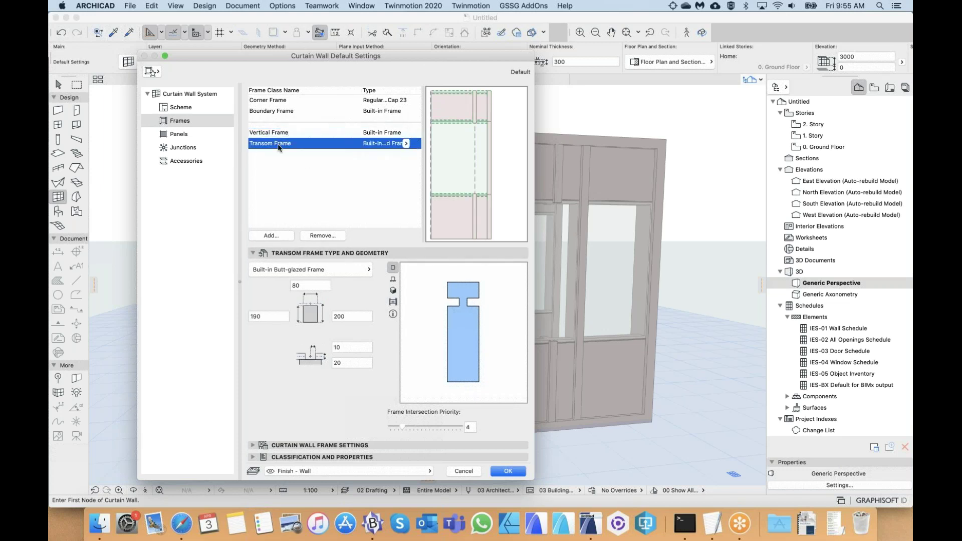
pyautogui.write('H')
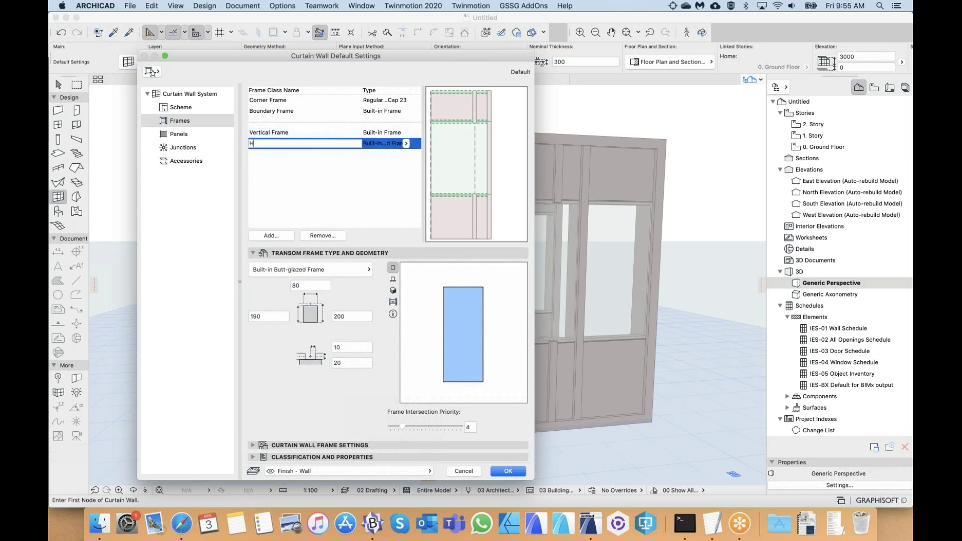
pyautogui.write('orizontal Frame')
pyautogui.click(288, 158)
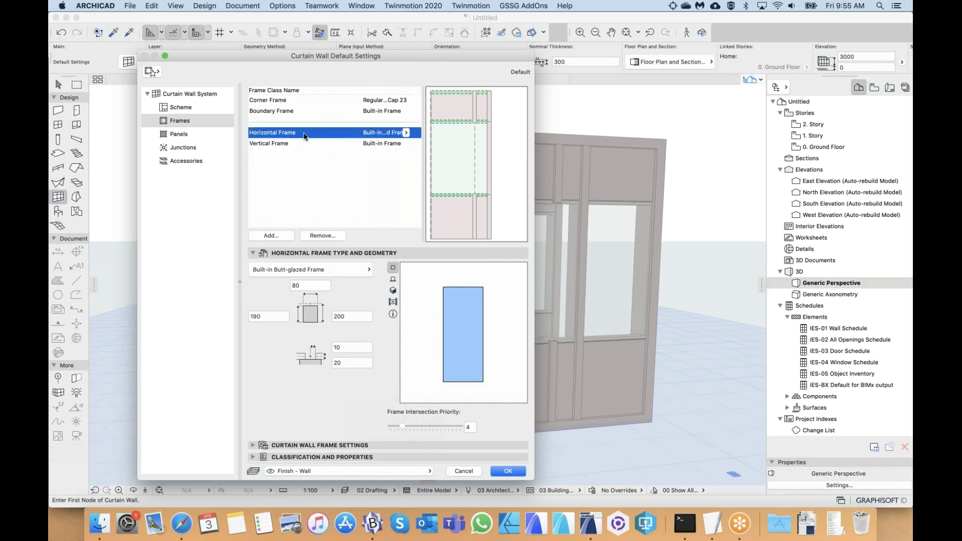
# - Compare the Horizontal Frame and Vertical Frame classes and their locations in the pattern preview
pyautogui.click(299, 141)
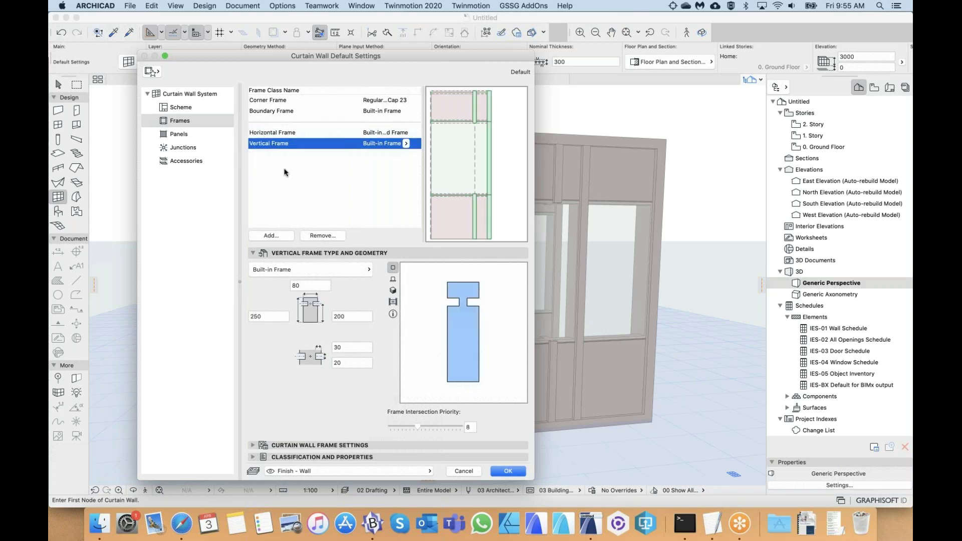
pyautogui.click(320, 134)
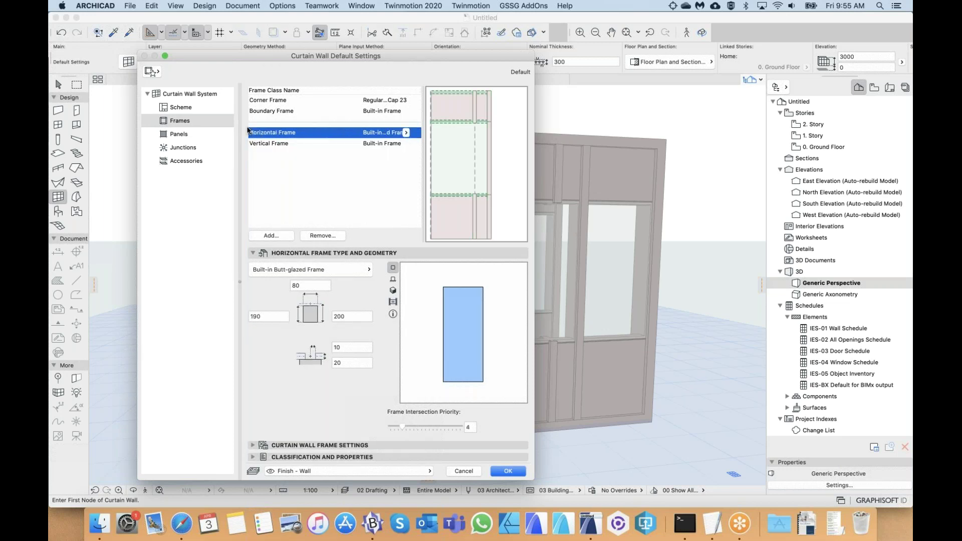
pyautogui.click(276, 144)
pyautogui.click(275, 144)
pyautogui.click(280, 144)
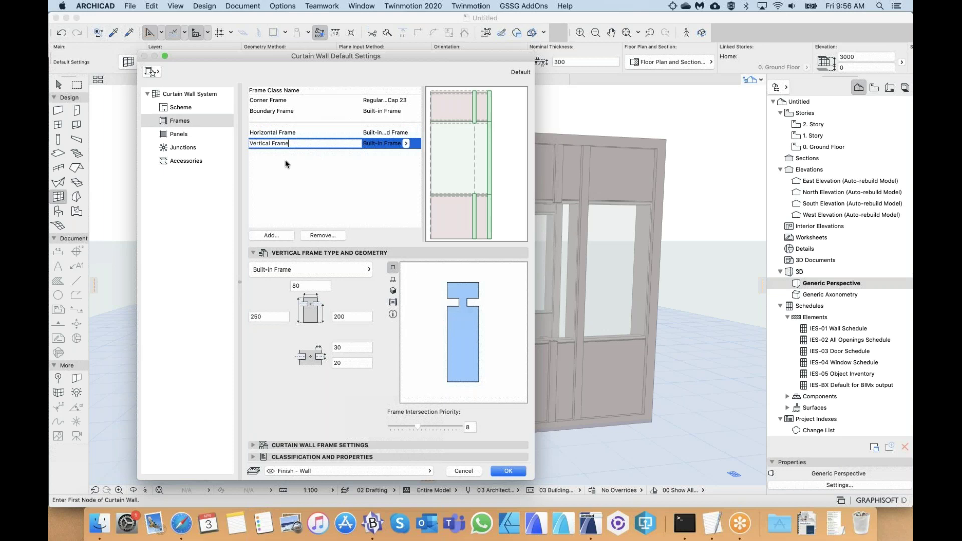
pyautogui.click(318, 152)
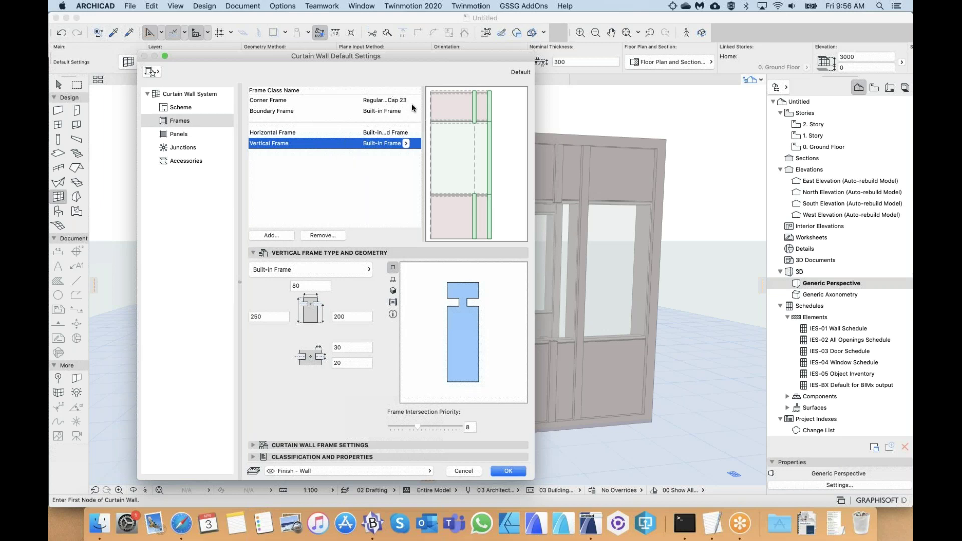
# - Examine the frame types available for the Vertical Frame class, and keep Built-in Frame
pyautogui.click(406, 144)
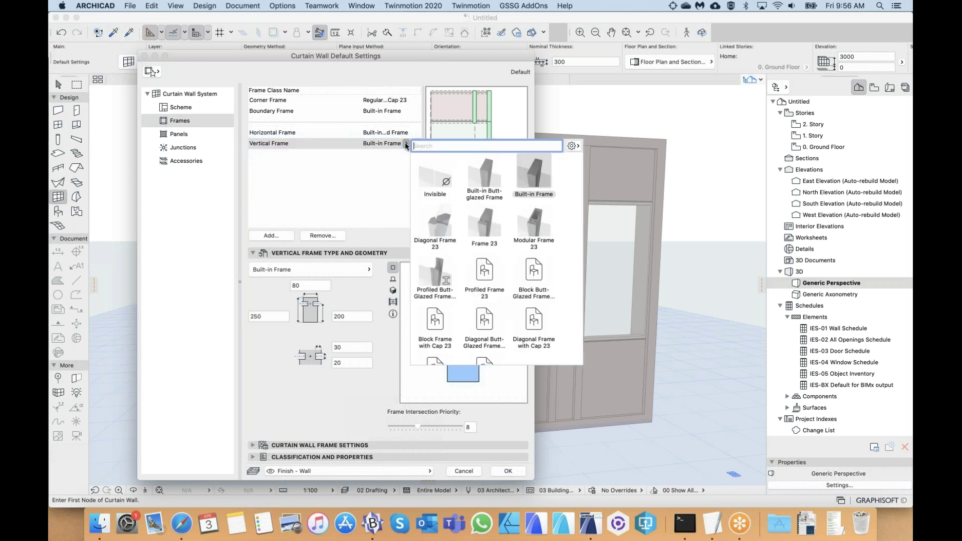
pyautogui.click(385, 175)
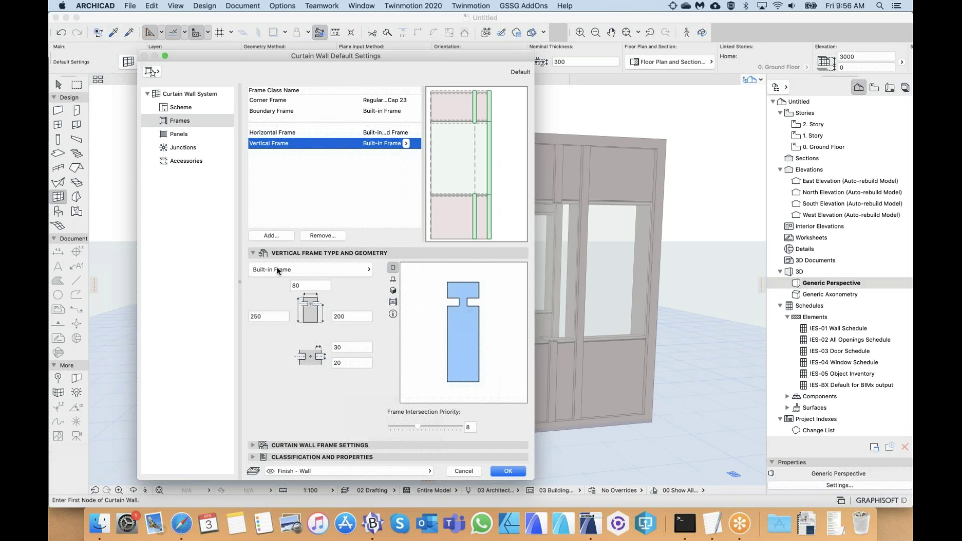
pyautogui.click(276, 269)
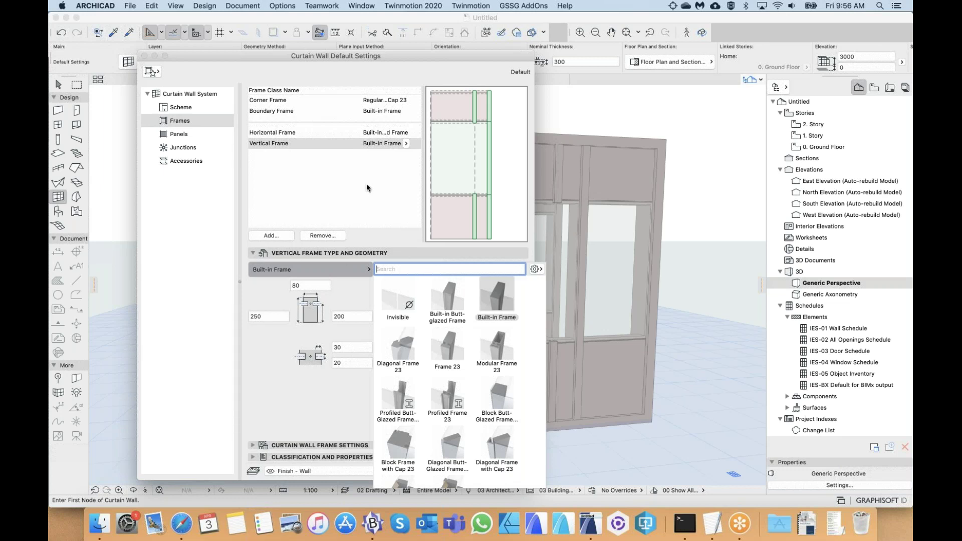
pyautogui.click(329, 144)
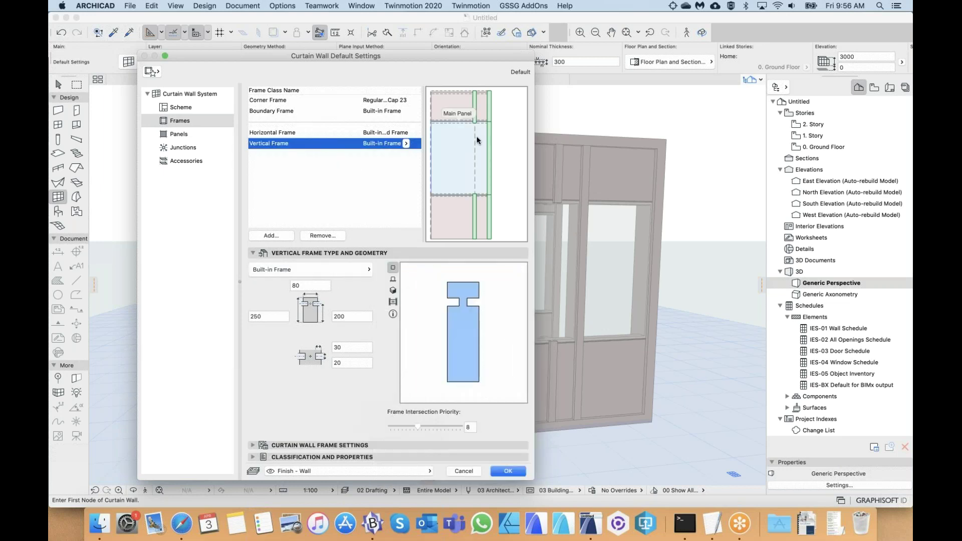
pyautogui.click(284, 270)
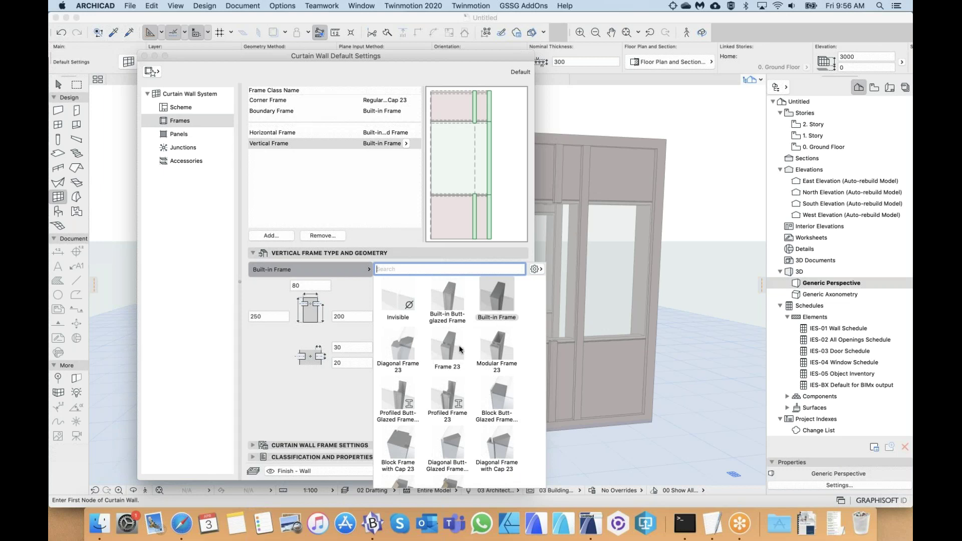
pyautogui.scroll(-2, 506, 363)
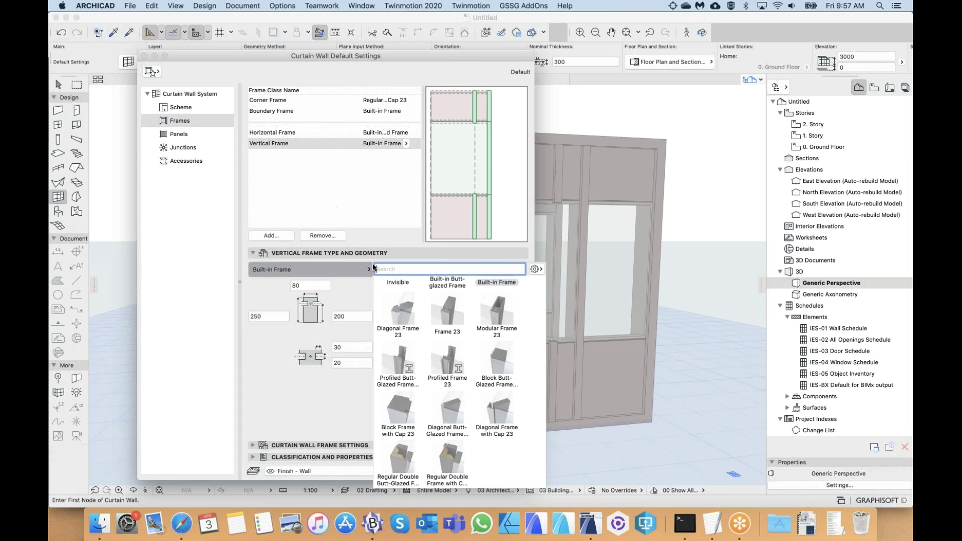
pyautogui.scroll(-2, 449, 437)
pyautogui.scroll(2, 447, 447)
pyautogui.scroll(2, 477, 344)
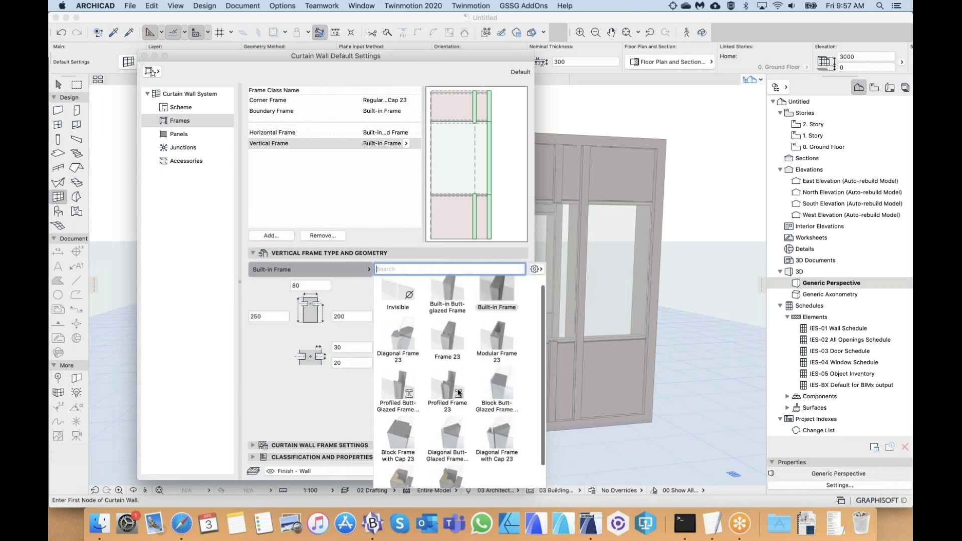
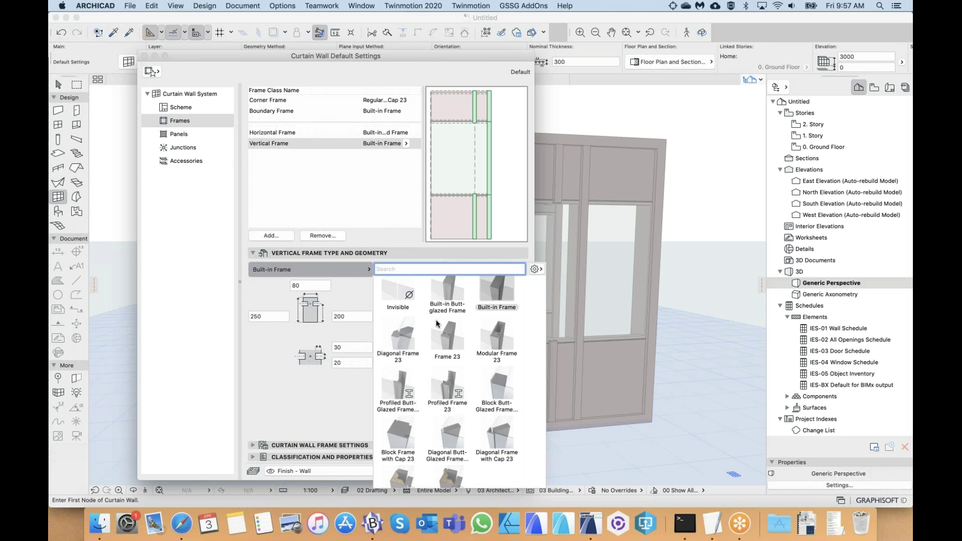
pyautogui.scroll(2, 499, 358)
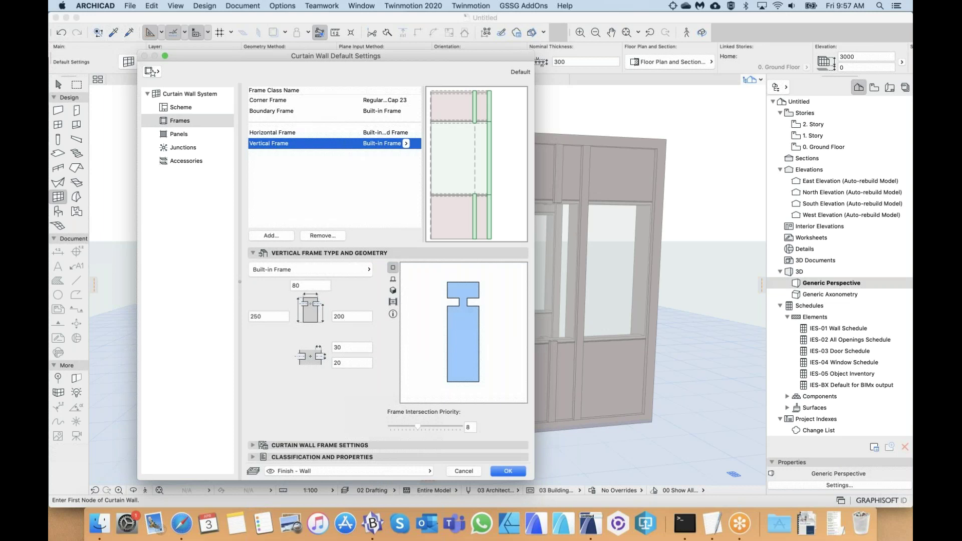
# - Inspect the Vertical Frame's different preview views, and reposition the settings dialog to reveal more of the placed wall
pyautogui.click(393, 279)
pyautogui.click(393, 290)
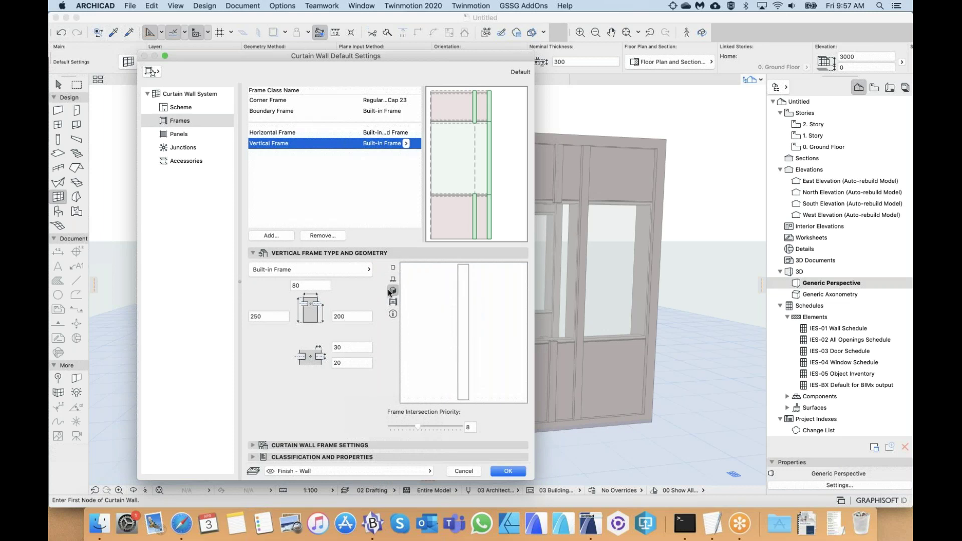
pyautogui.click(393, 267)
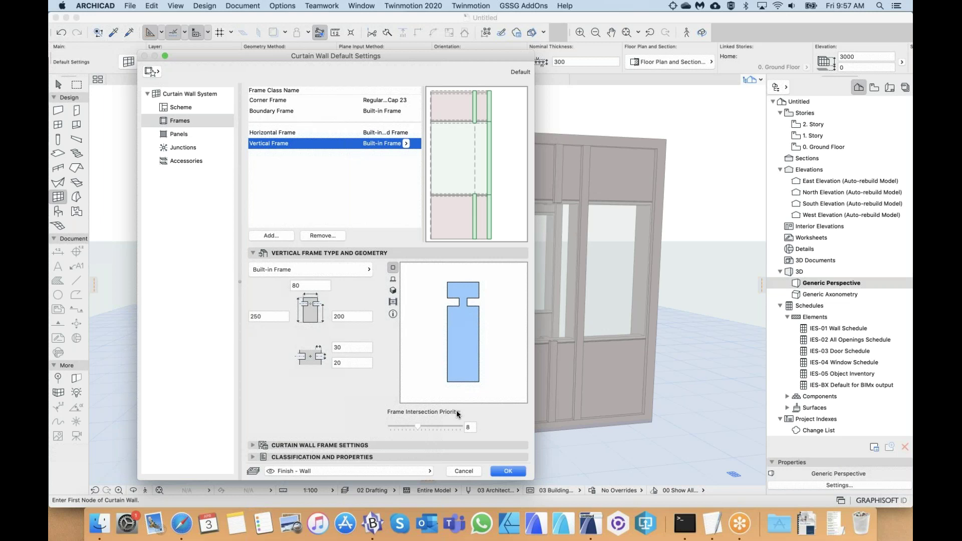
pyautogui.moveTo(495, 55); pyautogui.dragTo(417, 51)
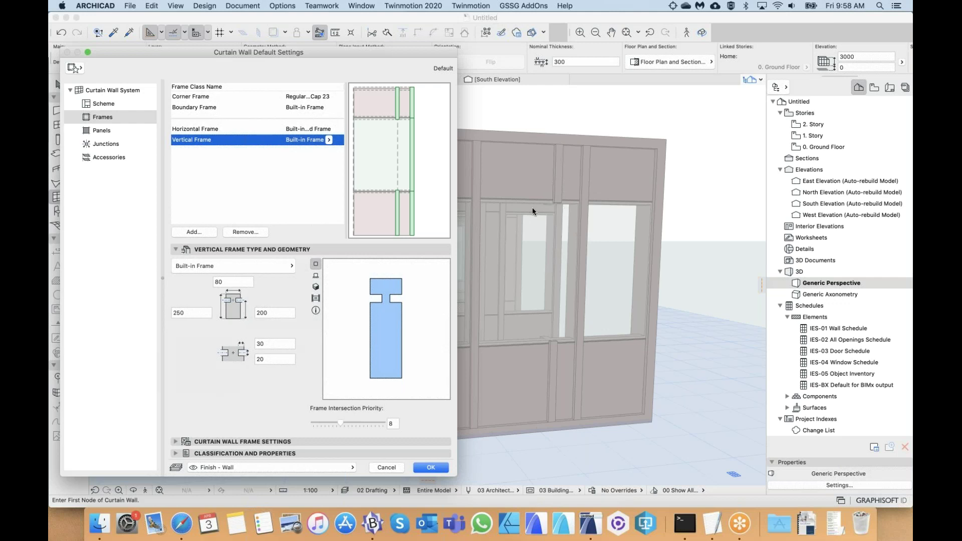
pyautogui.moveTo(383, 51); pyautogui.dragTo(419, 50)
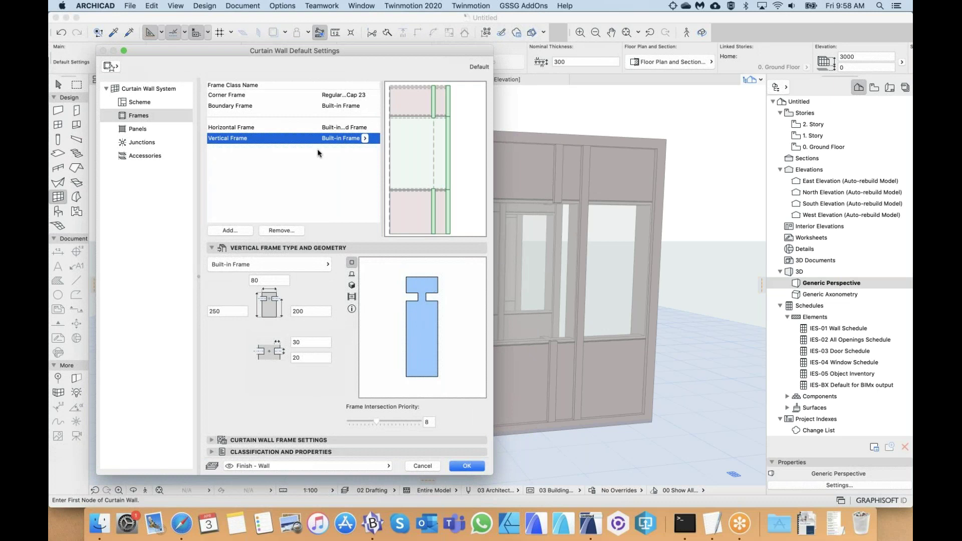
# - Review the Vertical Frame's material, line and surface settings, and bring the whole dialog back into view
pyautogui.click(265, 440)
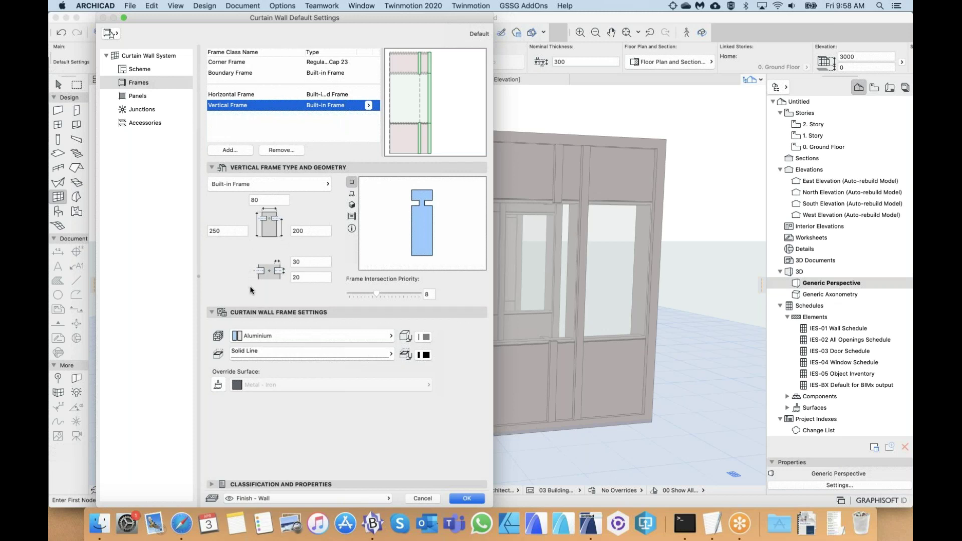
pyautogui.click(253, 311)
pyautogui.moveTo(317, 17); pyautogui.dragTo(315, 101)
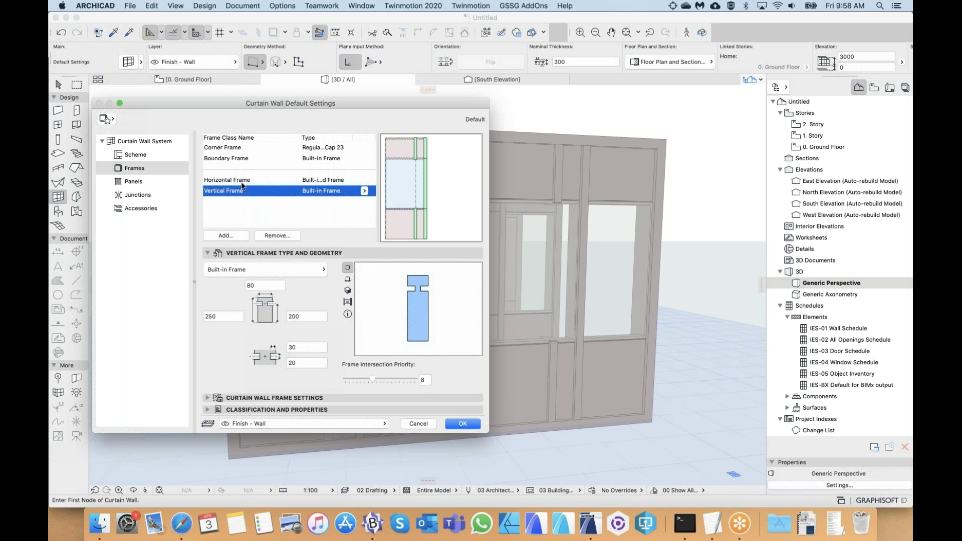
# - Compare Horizontal Frame with Vertical Frame, and copy the Vertical Frame class's settings
pyautogui.click(285, 180)
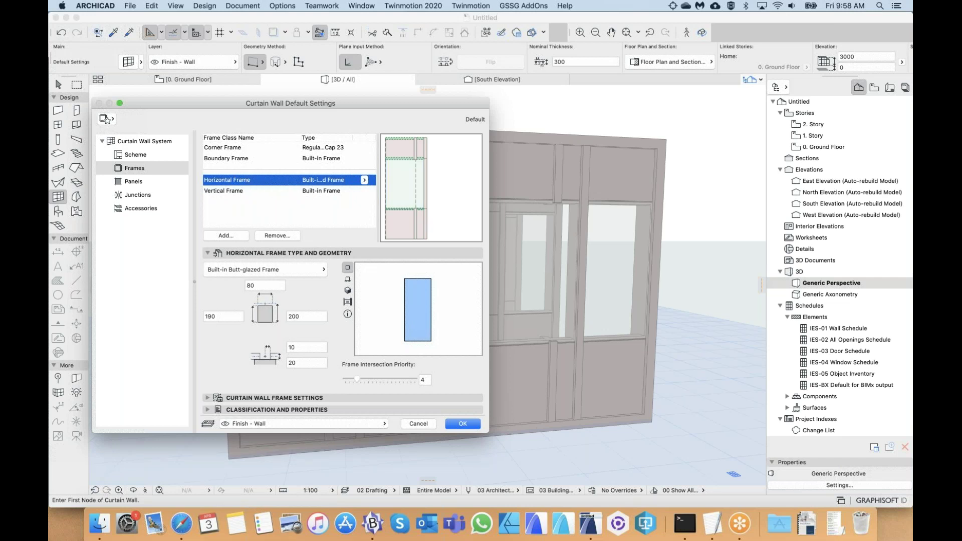
pyautogui.click(257, 190)
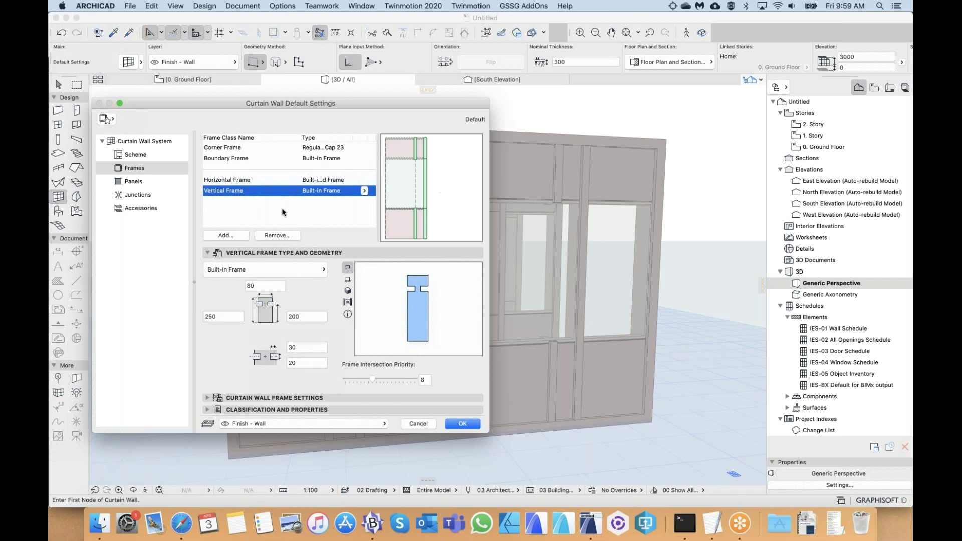
pyautogui.rightClick(264, 192)
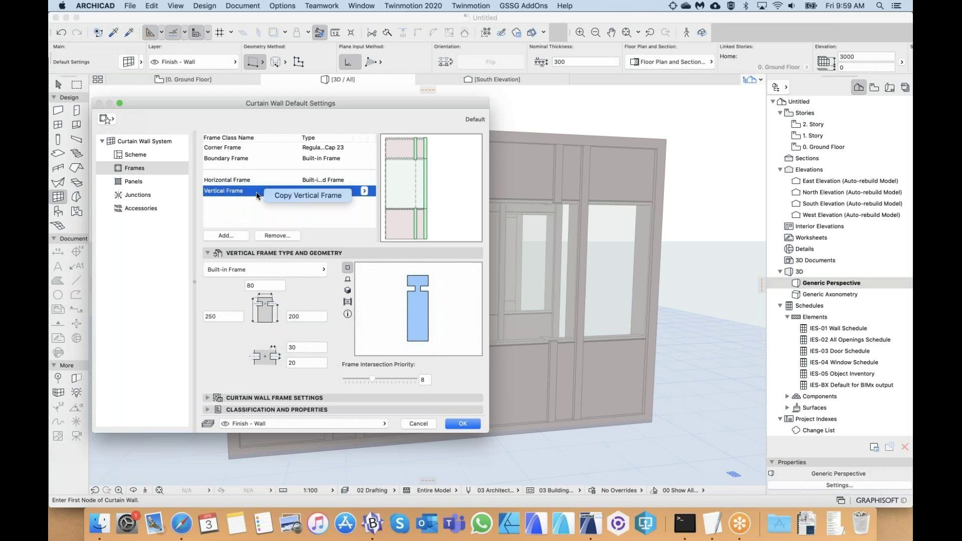
pyautogui.click(309, 196)
# - Examine the options for pasting the copied Vertical Frame settings onto the Horizontal Frame class, and dismiss them
pyautogui.click(276, 181)
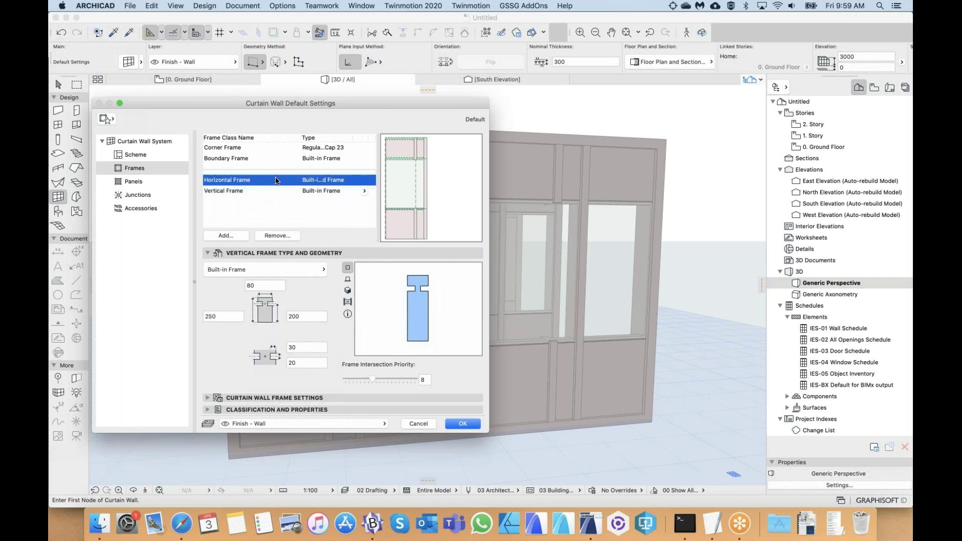
pyautogui.rightClick(277, 181)
pyautogui.click(299, 192)
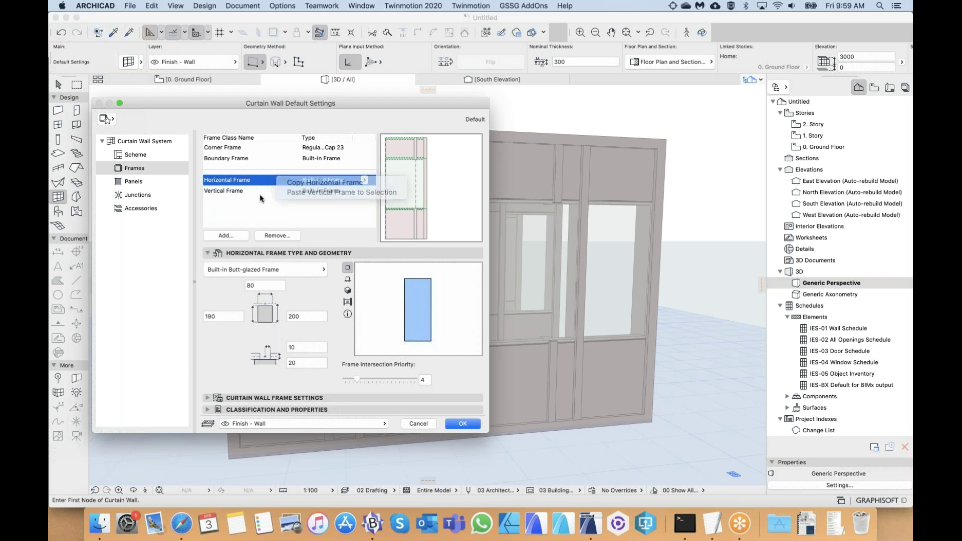
pyautogui.rightClick(267, 181)
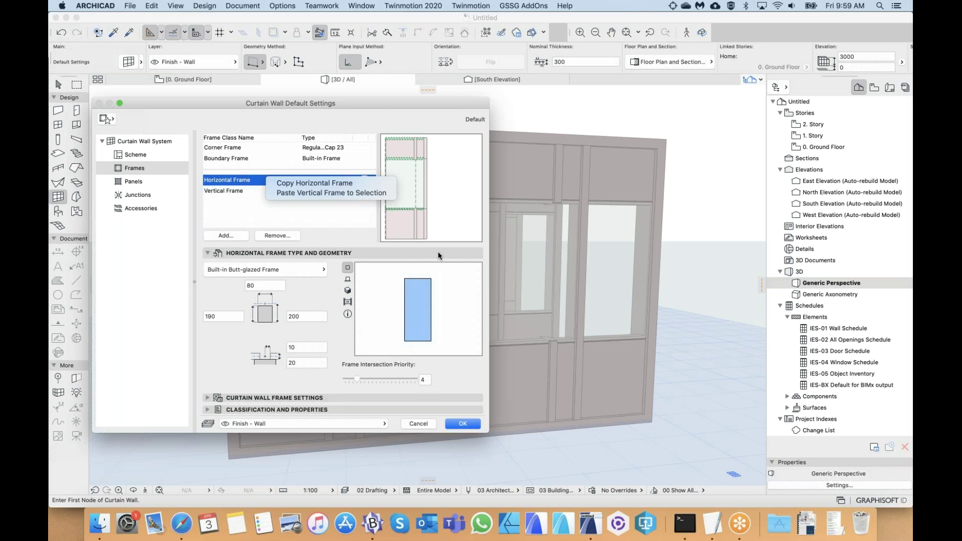
pyautogui.click(253, 196)
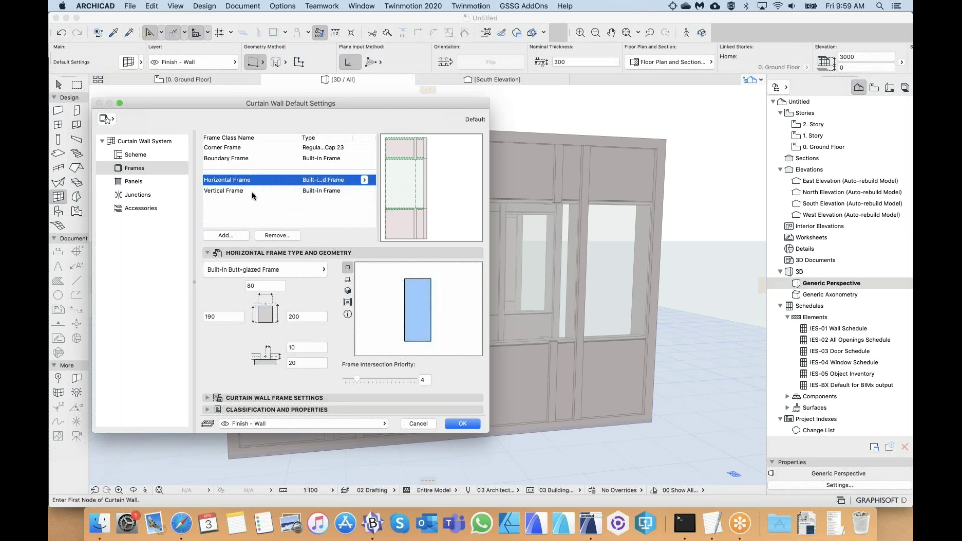
# - Copy the Vertical Frame class's settings and paste them onto the Horizontal Frame class
pyautogui.click(253, 194)
pyautogui.rightClick(253, 194)
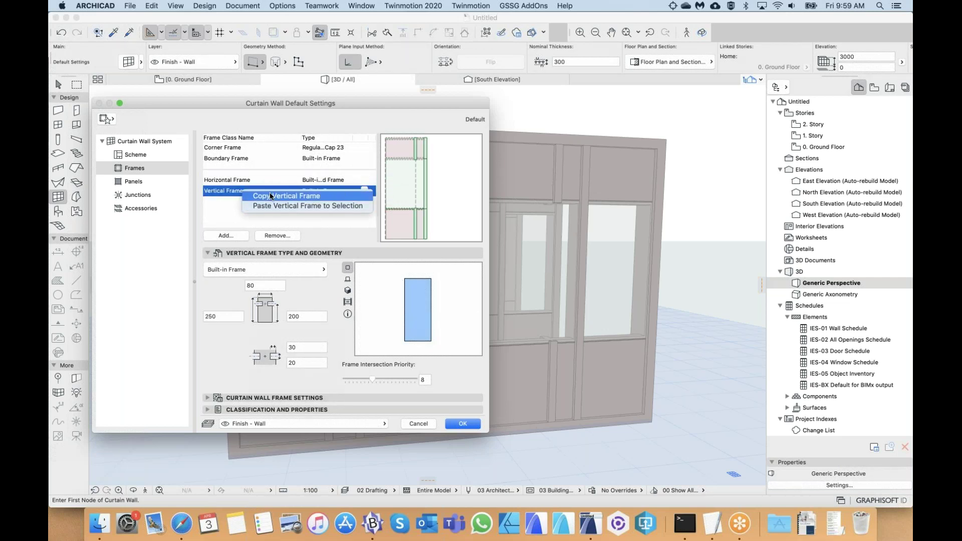
pyautogui.click(281, 206)
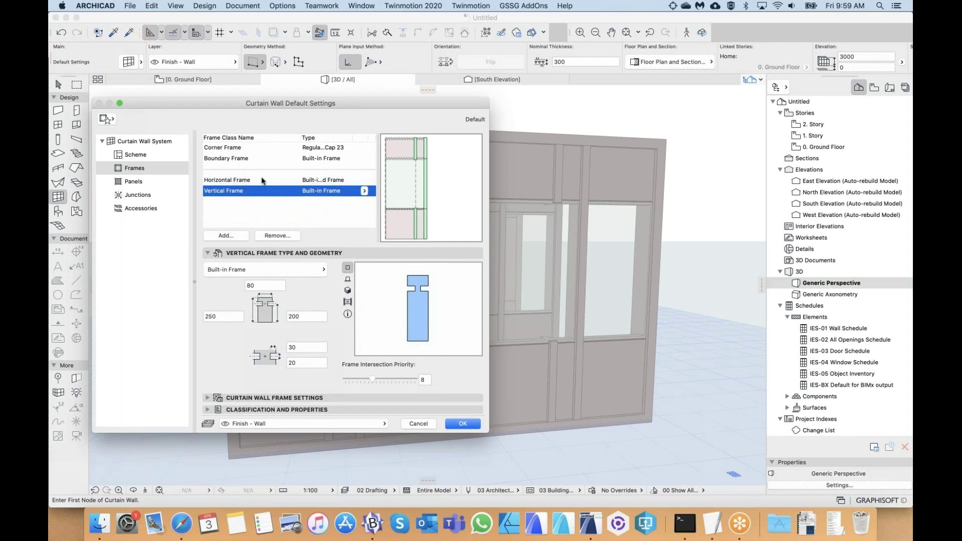
pyautogui.click(262, 181)
pyautogui.rightClick(272, 180)
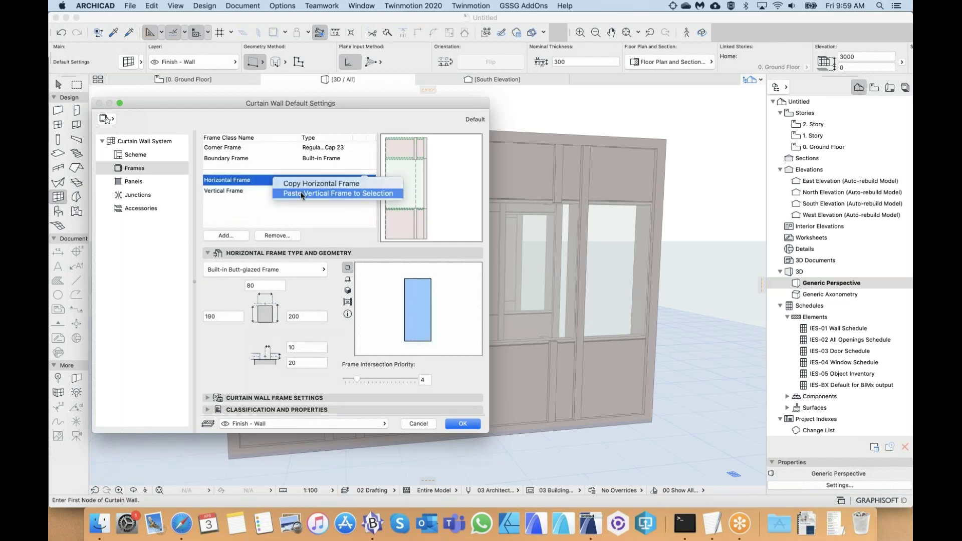
pyautogui.click(368, 193)
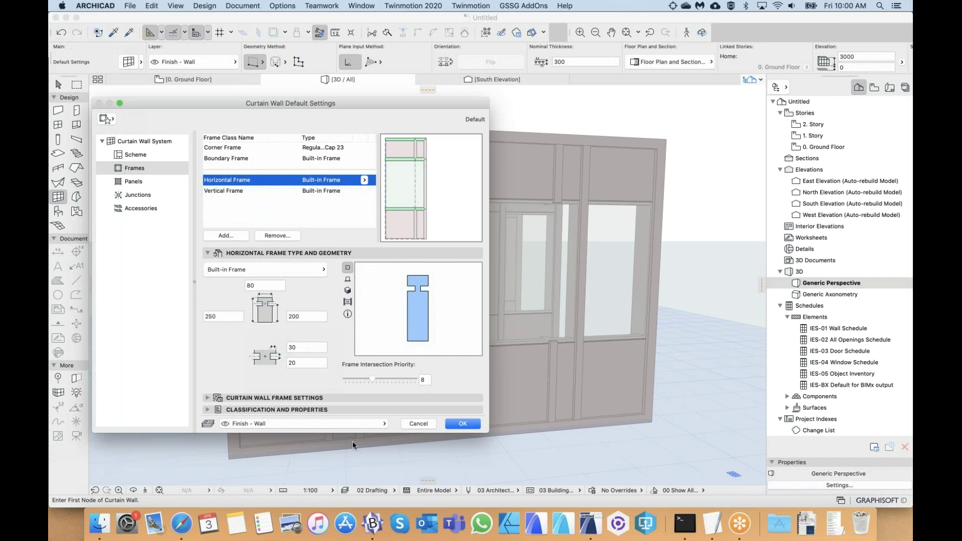
# - Set the Horizontal Frame's intersection priority to 7, and compare it with the Vertical Frame's priority
pyautogui.click(372, 379)
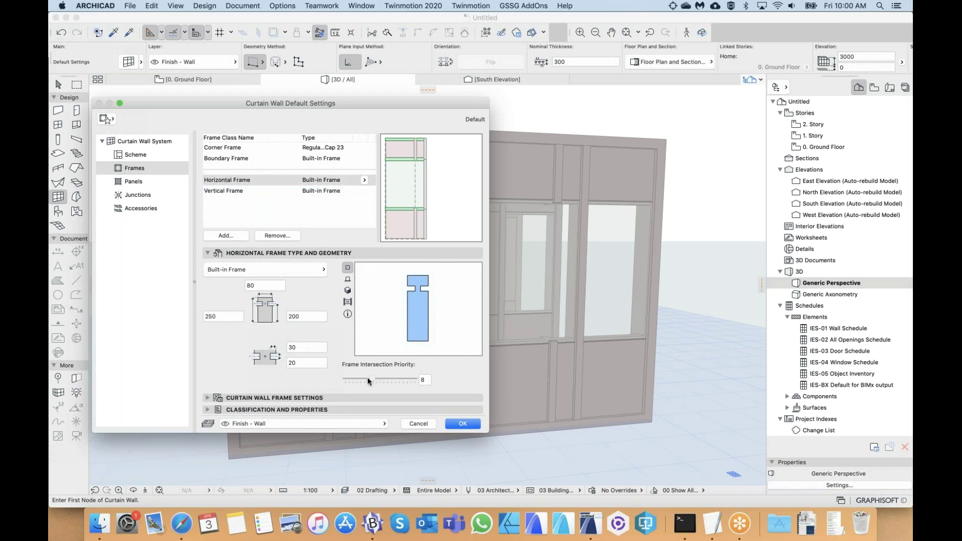
pyautogui.click(368, 379)
pyautogui.click(415, 148)
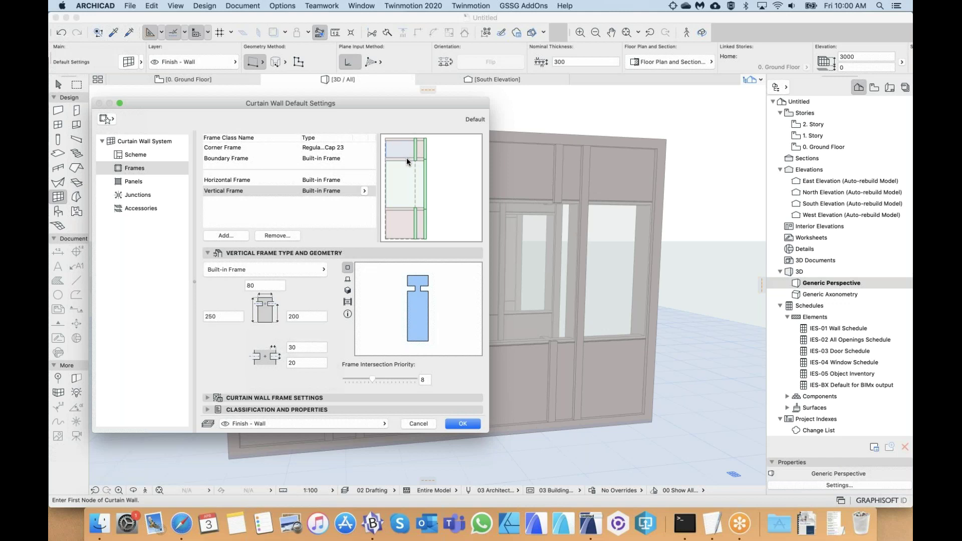
pyautogui.click(410, 157)
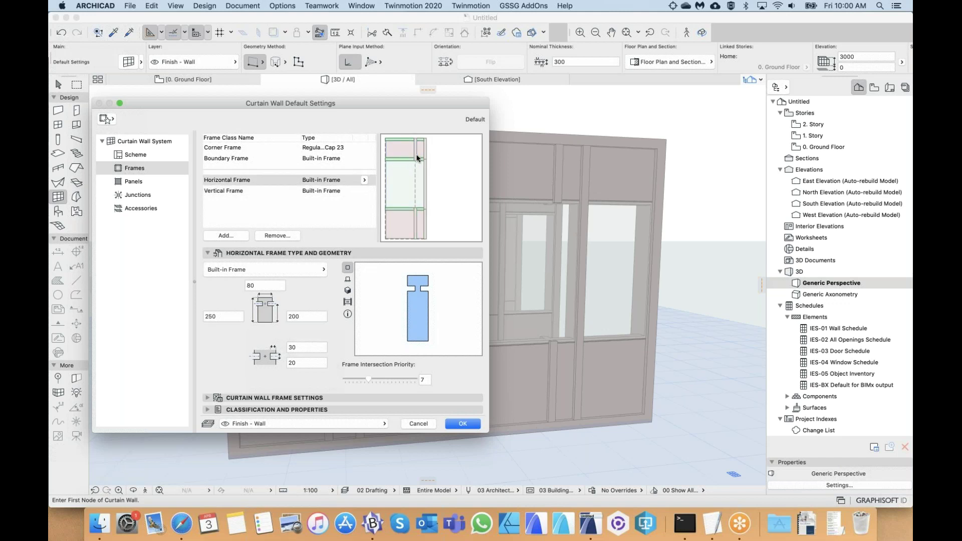
pyautogui.click(418, 160)
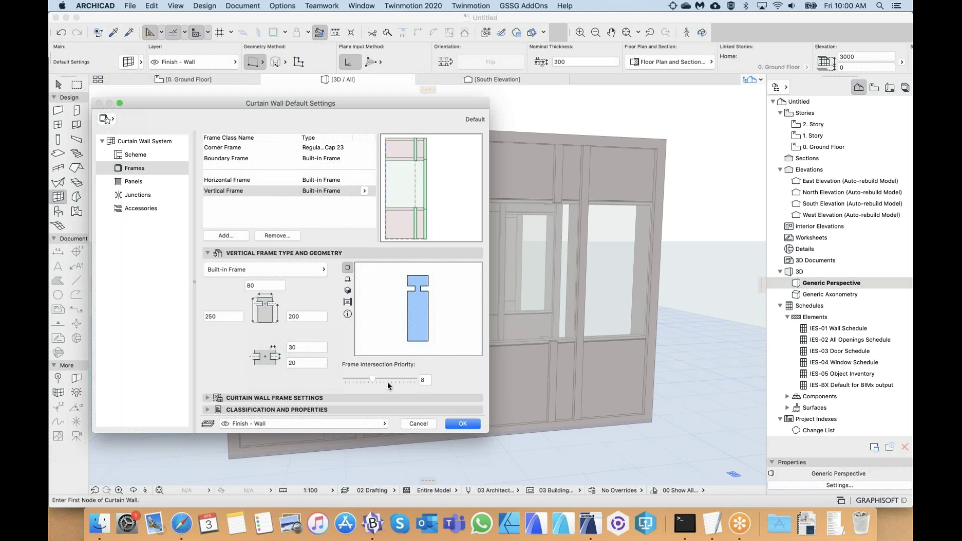
pyautogui.click(406, 158)
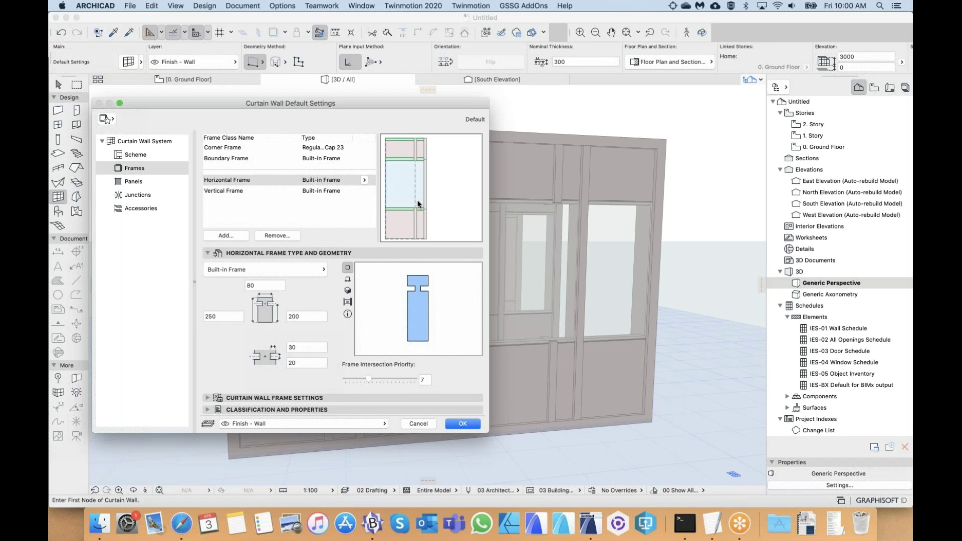
# - Reposition the settings dialog and review the Main Panel and Distinct Panel classes, checking back against the frame classes
pyautogui.click(132, 182)
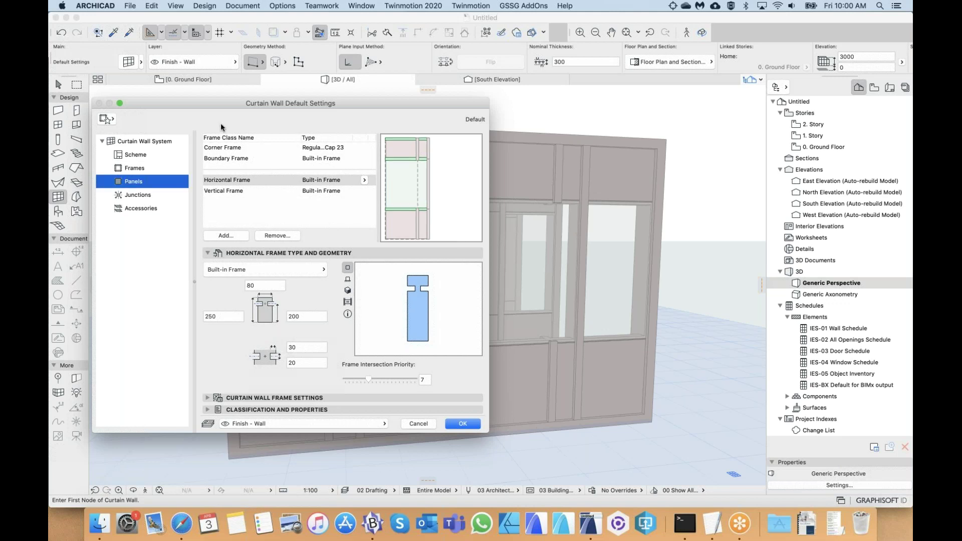
pyautogui.moveTo(249, 102); pyautogui.dragTo(258, 50)
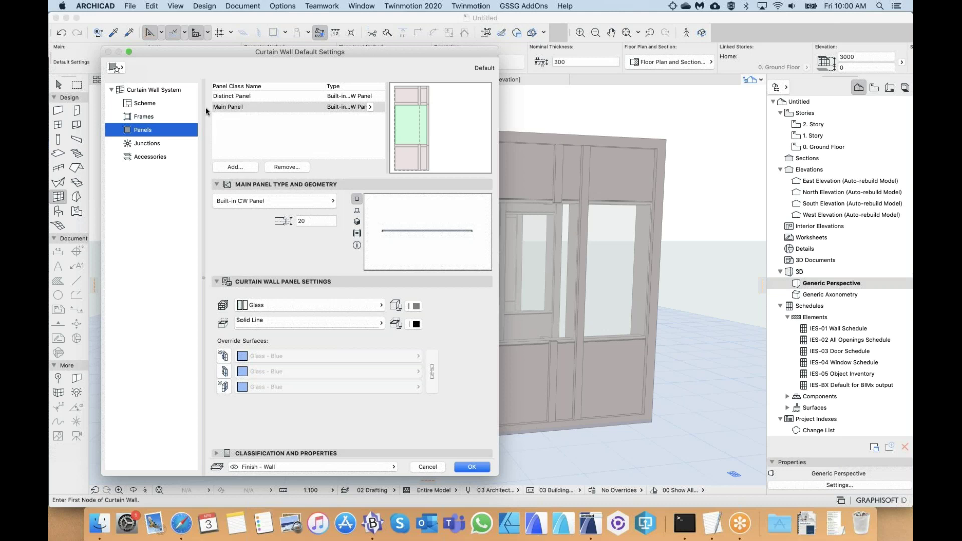
pyautogui.click(145, 118)
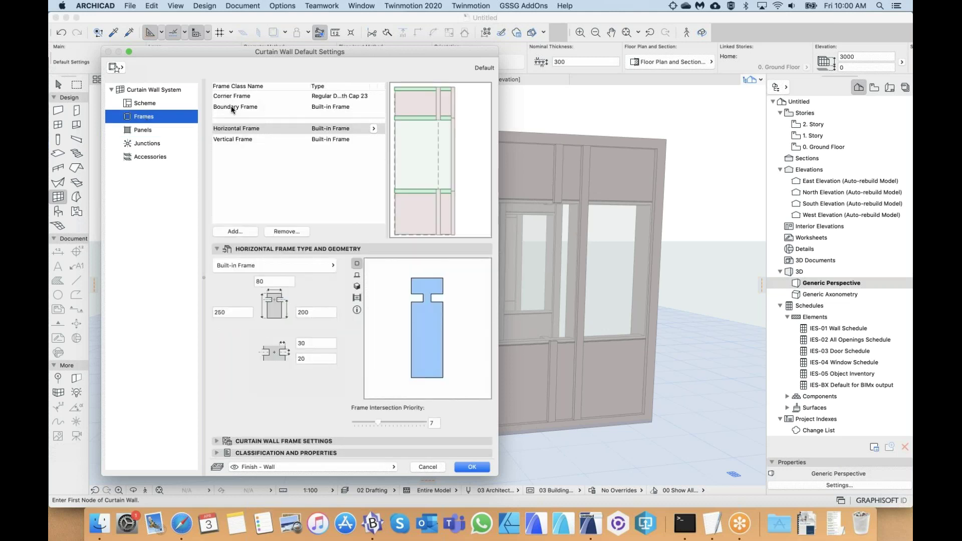
pyautogui.click(142, 129)
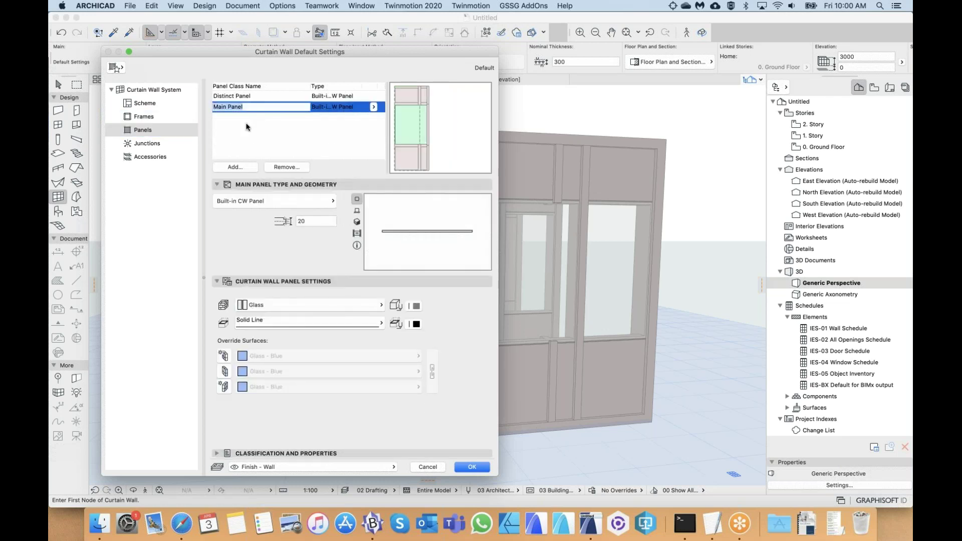
pyautogui.click(238, 108)
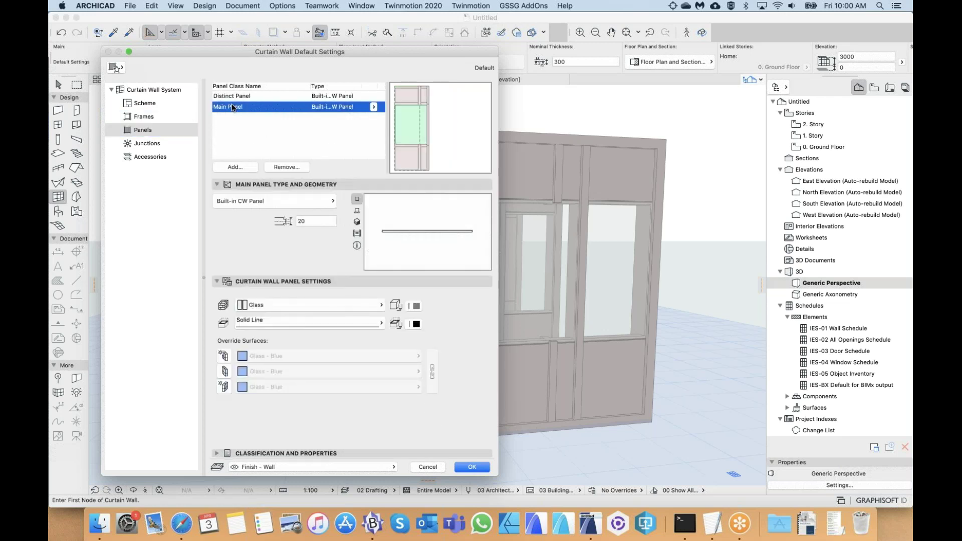
pyautogui.click(244, 97)
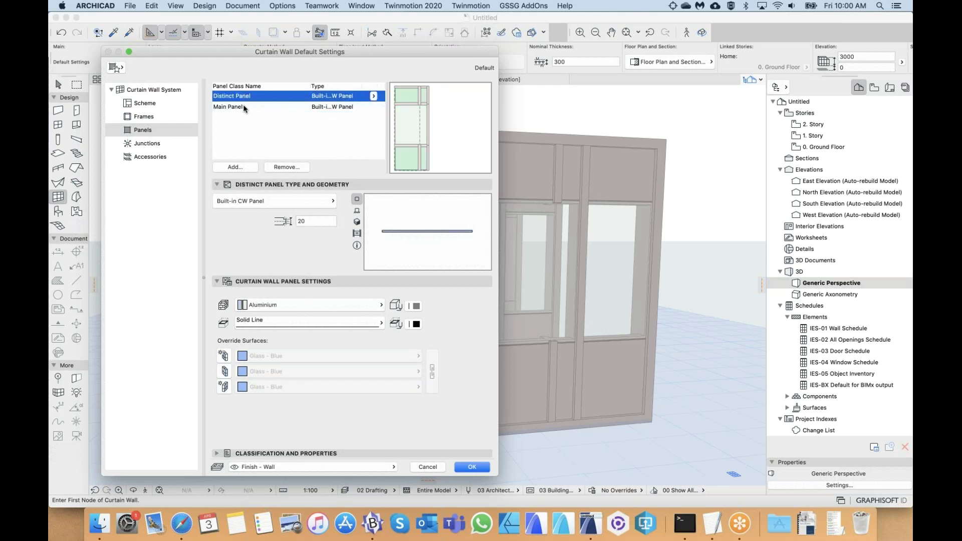
# - Rename the Main Panel class as Glass Panel
pyautogui.click(233, 108)
pyautogui.moveTo(244, 107); pyautogui.dragTo(208, 105)
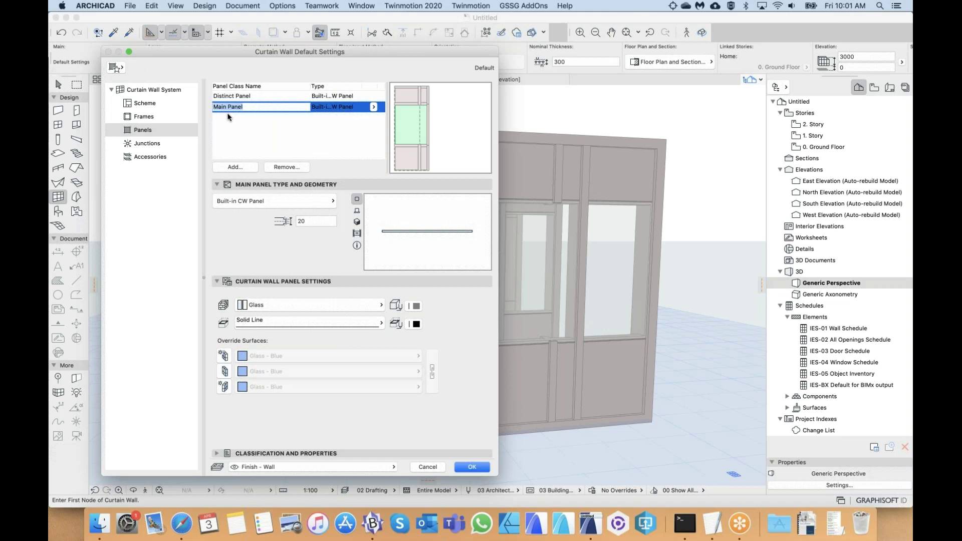
pyautogui.write('Glass')
# - Rename the Distinct Panel class as Aluminium Panel
pyautogui.click(229, 96)
pyautogui.click(225, 96)
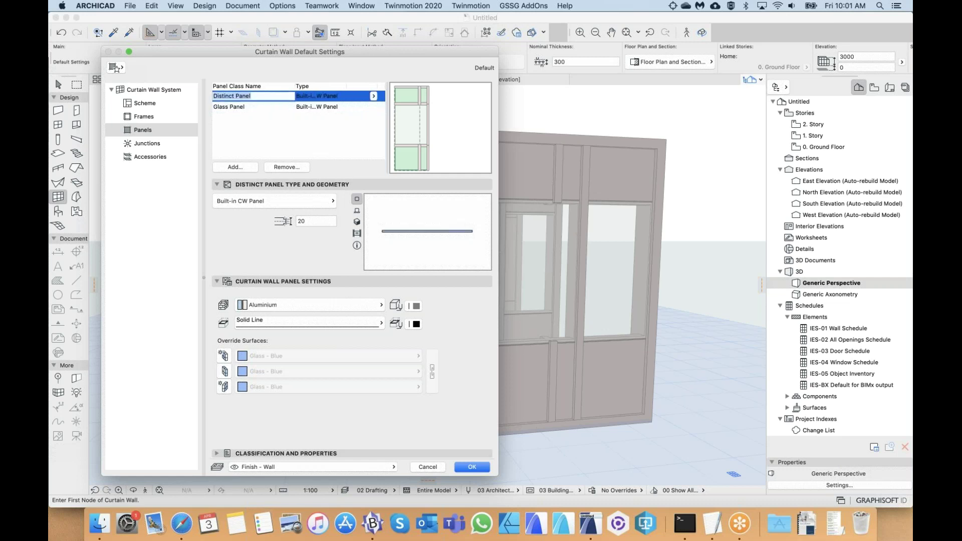
pyautogui.write('Aluminium Pan')
pyautogui.click(269, 107)
pyautogui.click(262, 95)
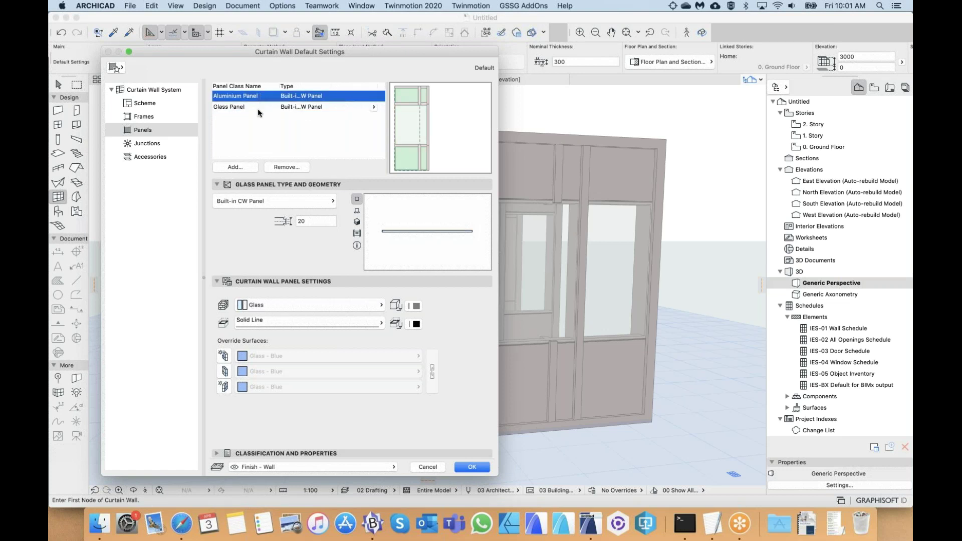
# - Widen the settings dialog and examine the panel types available for the Glass Panel class, leaving its type as it is
pyautogui.click(261, 110)
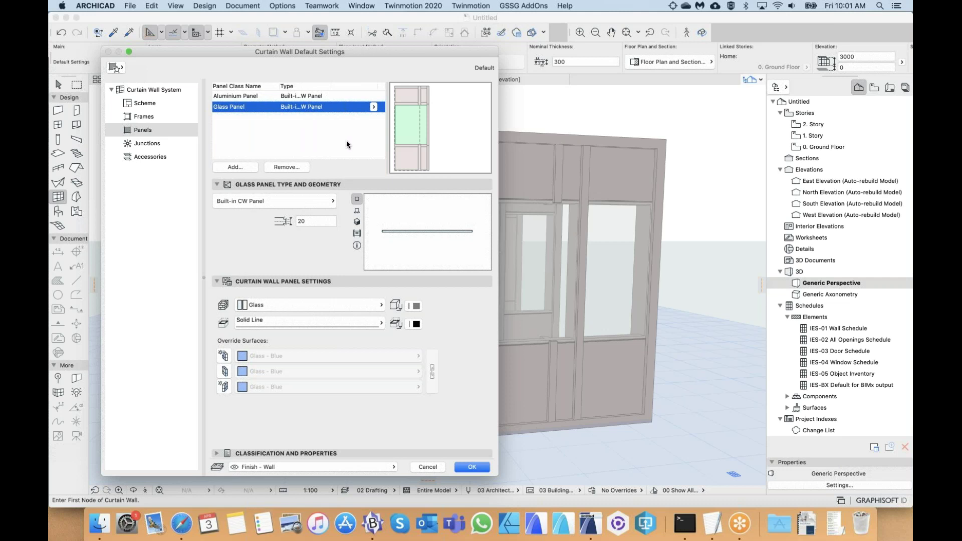
pyautogui.moveTo(498, 141); pyautogui.dragTo(531, 139)
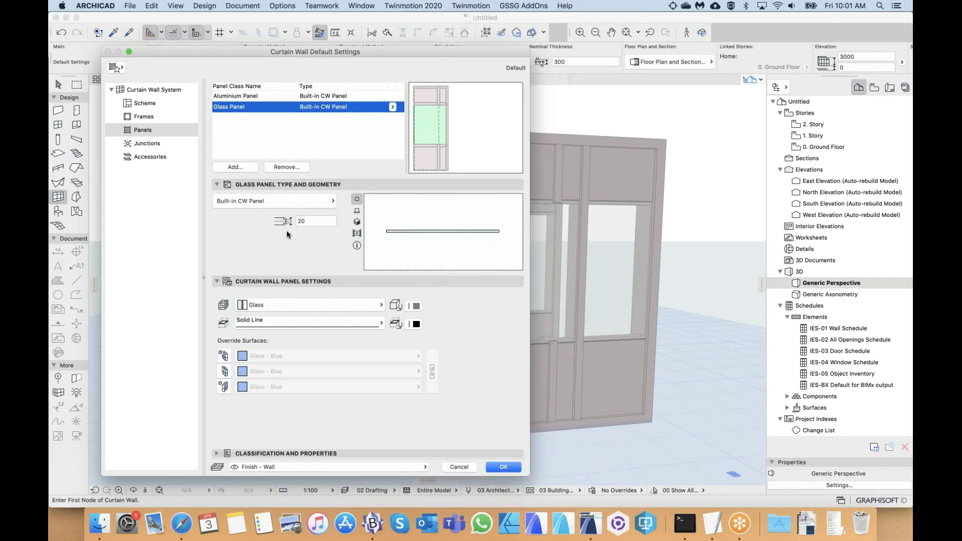
pyautogui.click(233, 197)
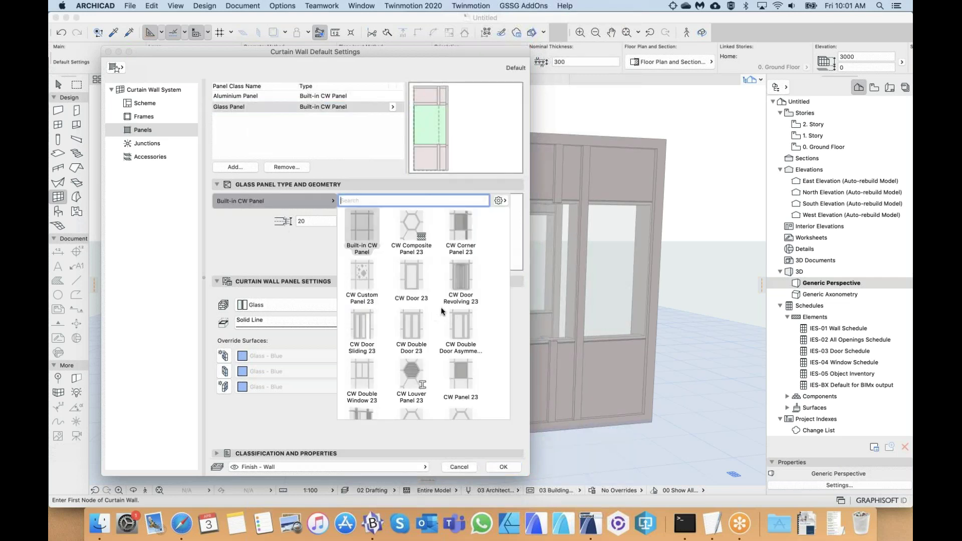
pyautogui.scroll(-3, 441, 308)
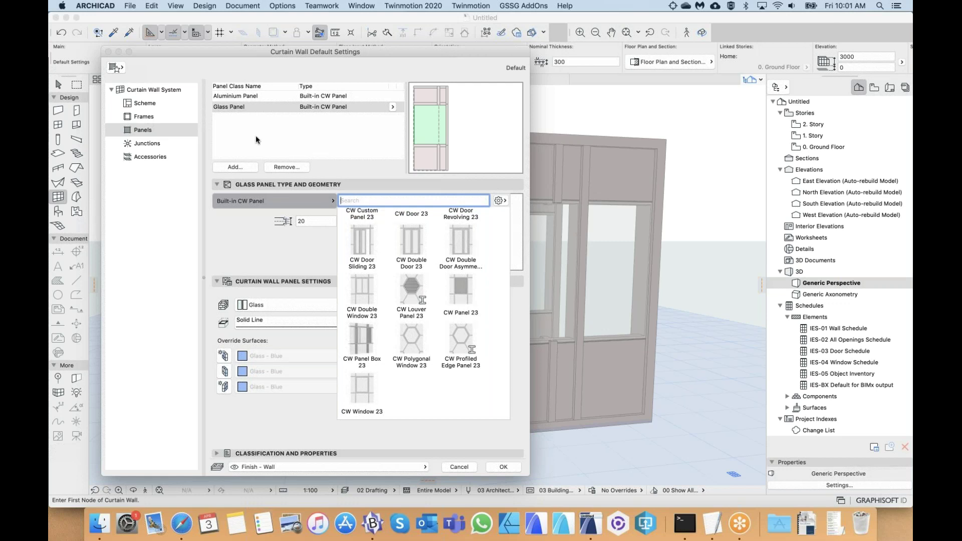
pyautogui.scroll(4, 420, 322)
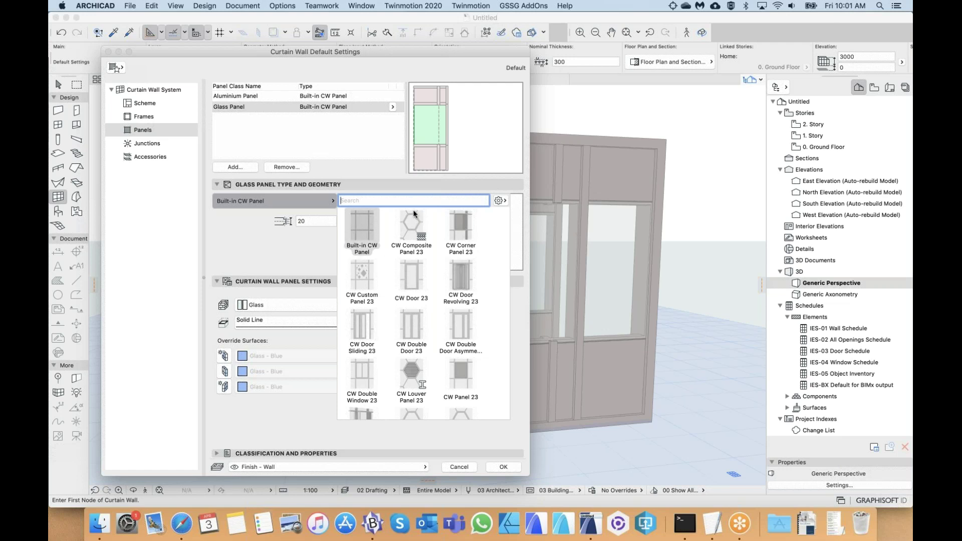
pyautogui.scroll(-2, 423, 298)
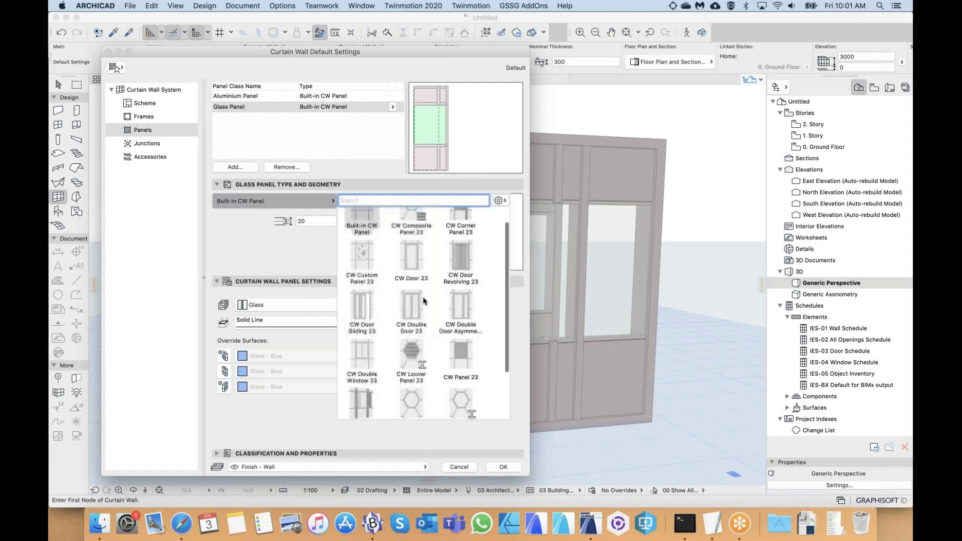
pyautogui.scroll(2, 399, 233)
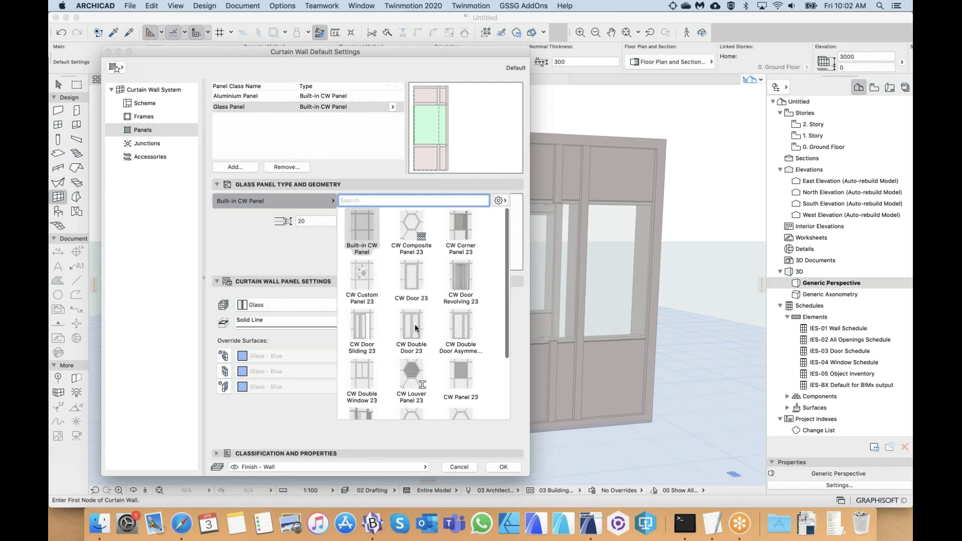
pyautogui.scroll(-3, 369, 280)
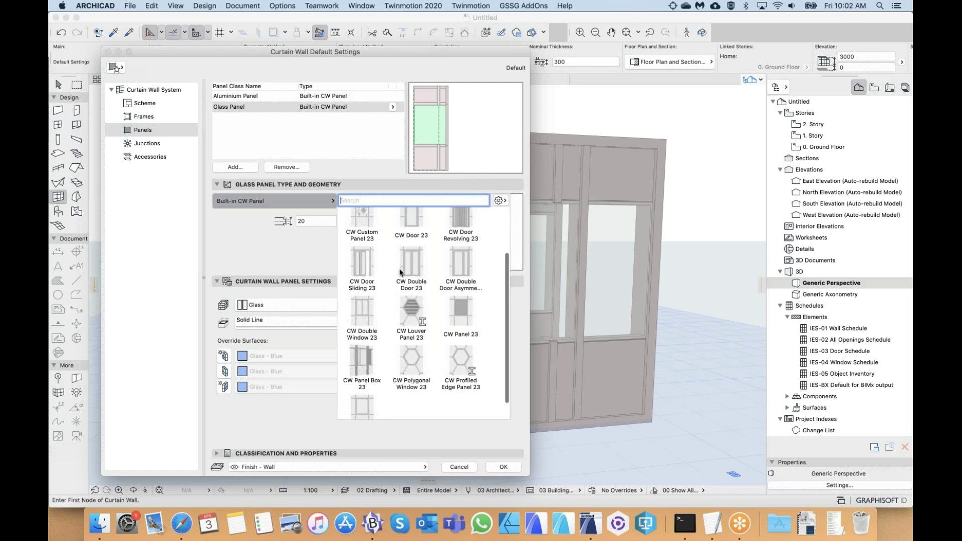
pyautogui.scroll(2, 400, 273)
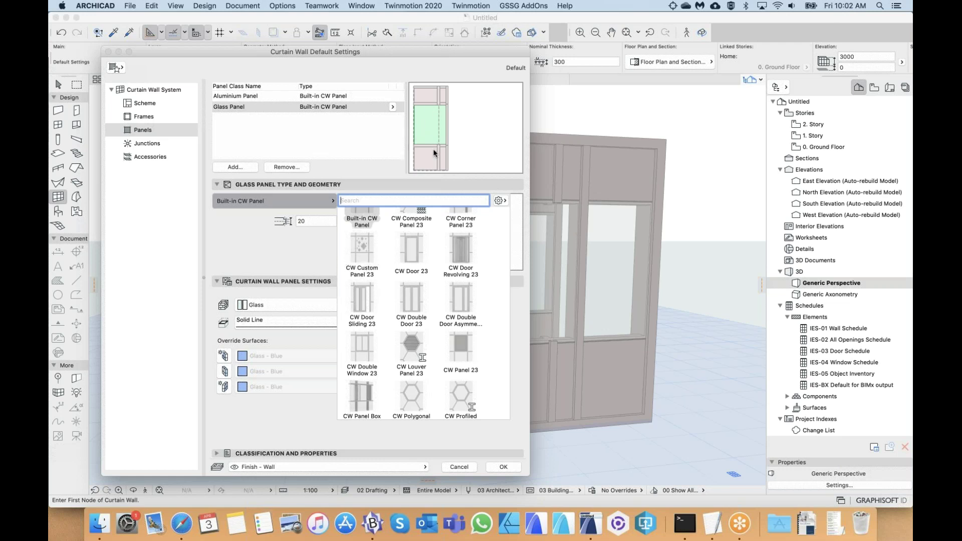
pyautogui.scroll(-3, 410, 377)
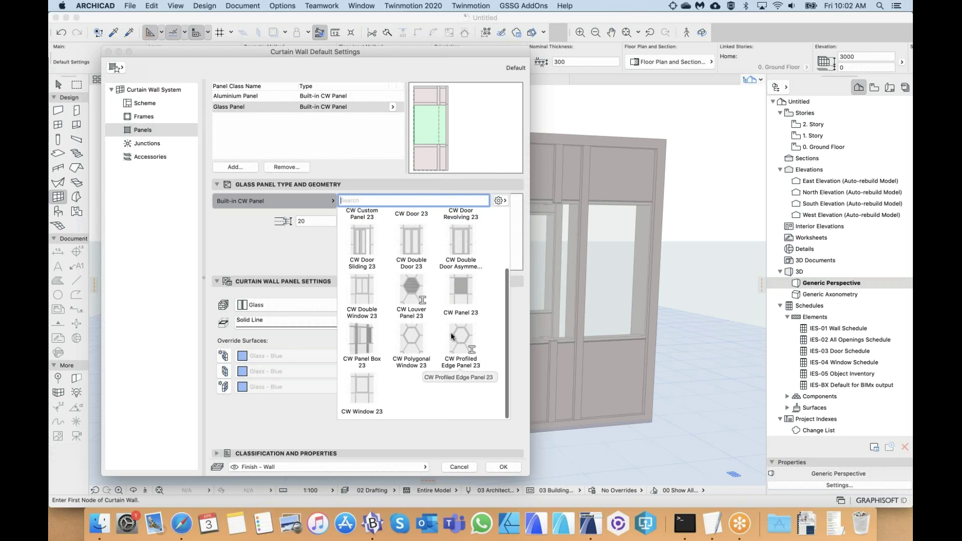
pyautogui.scroll(-1, 452, 336)
pyautogui.scroll(1, 452, 336)
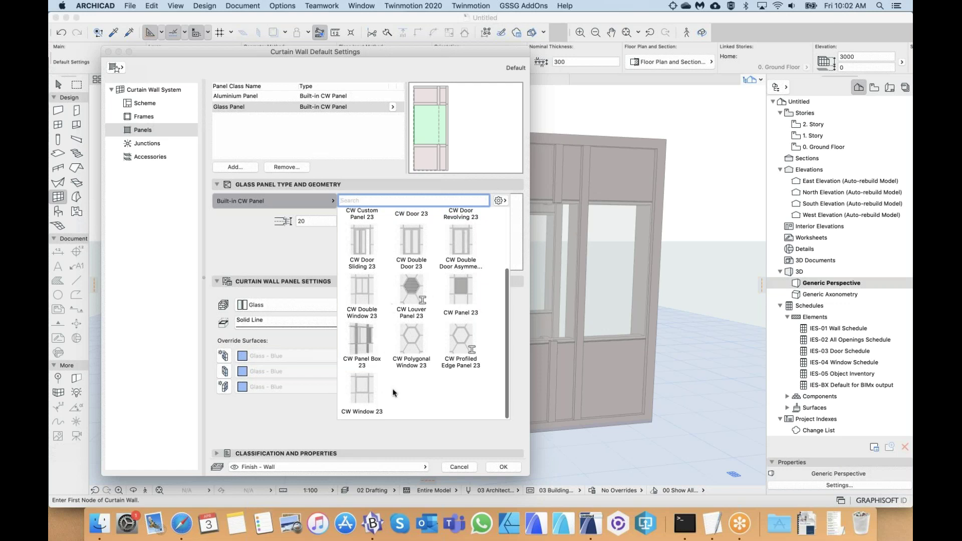
pyautogui.scroll(3, 443, 233)
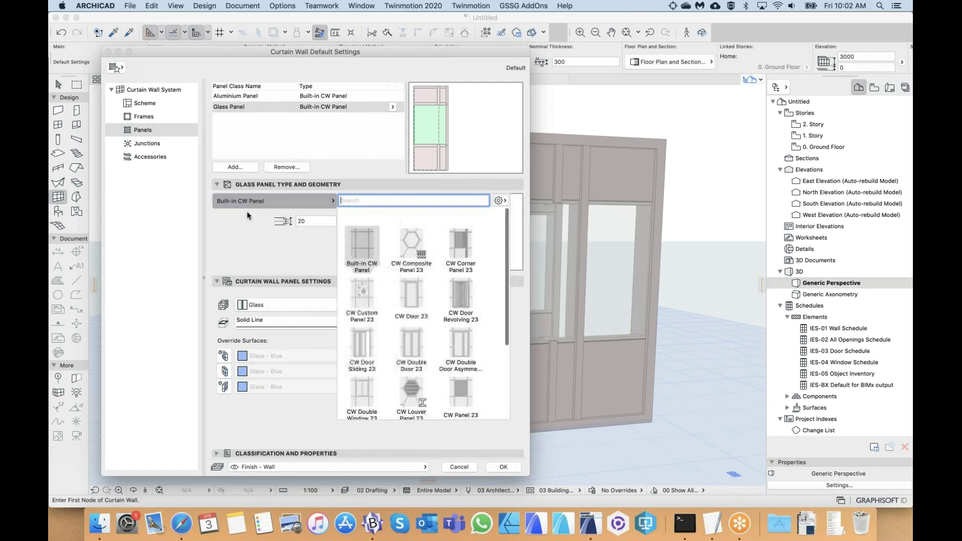
pyautogui.click(234, 228)
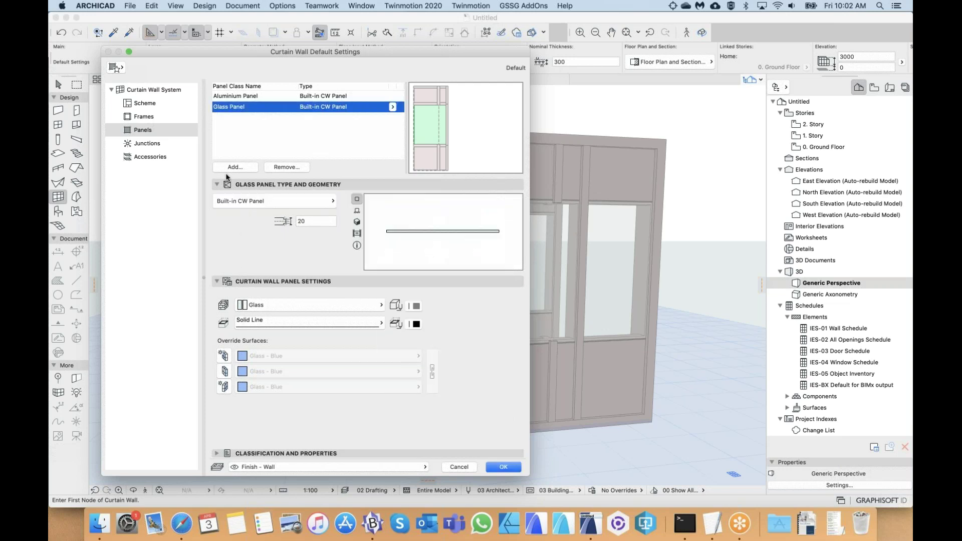
# - Review the default junction and accessory settings, including the available accessory types, without changing the accessory type
pyautogui.click(137, 142)
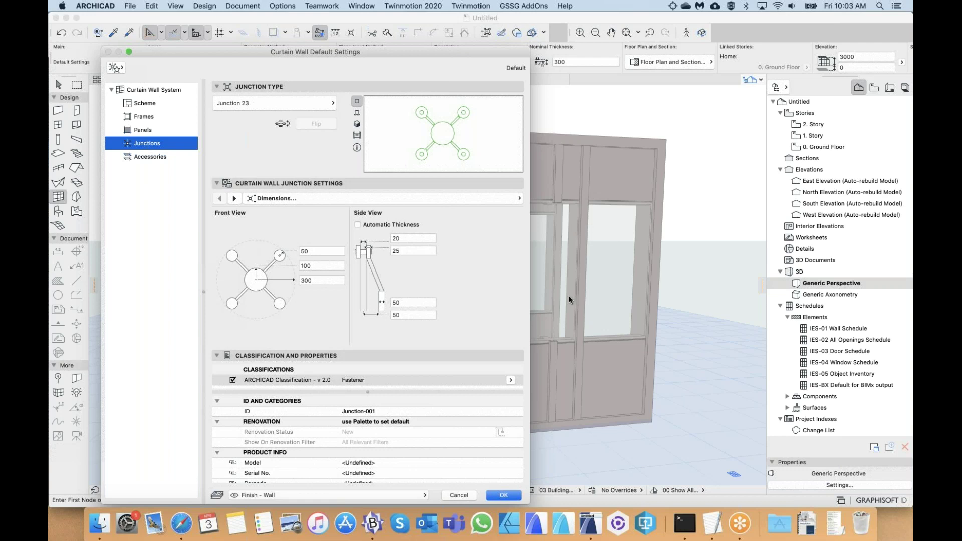
pyautogui.click(147, 156)
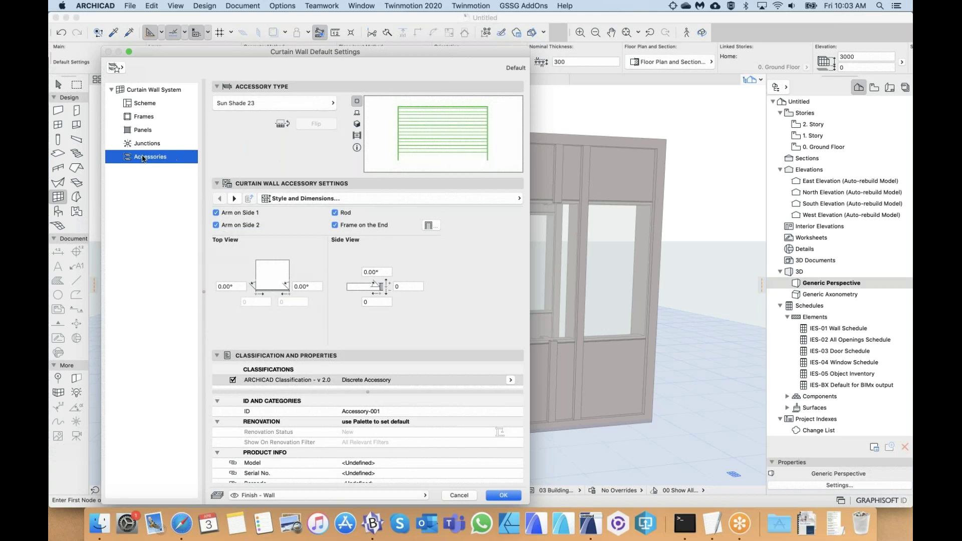
pyautogui.click(298, 105)
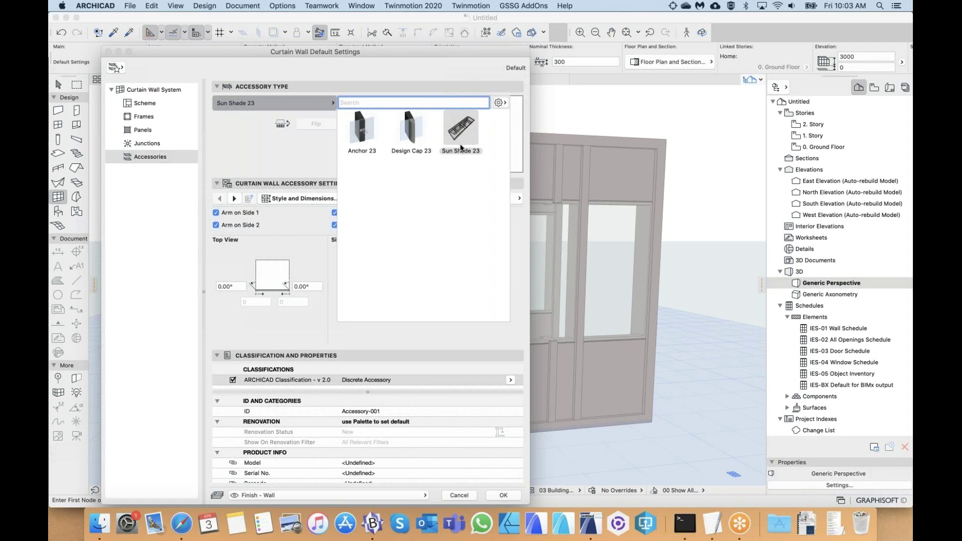
pyautogui.click(254, 134)
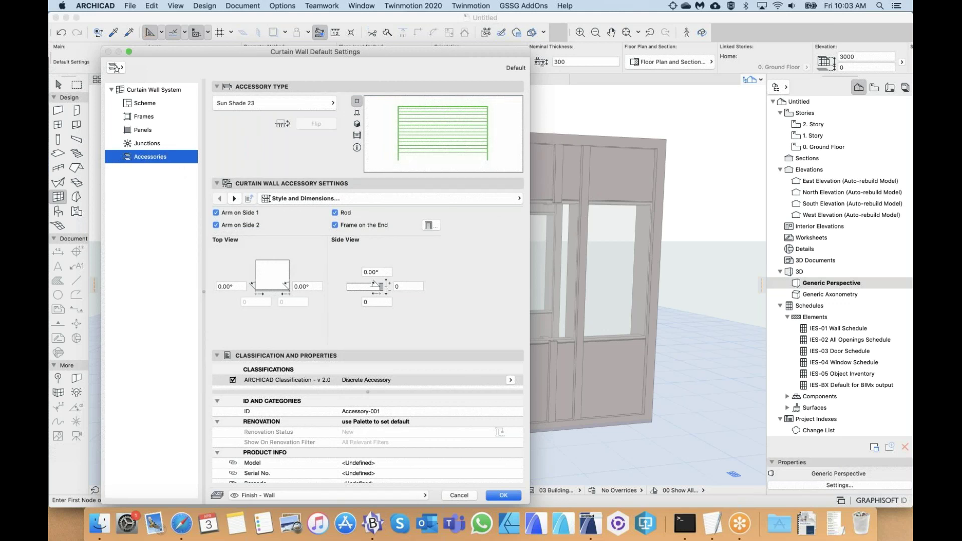
# - Accept the default curtain wall settings and place a straight curtain wall in front of the existing row of walls
pyautogui.click(145, 103)
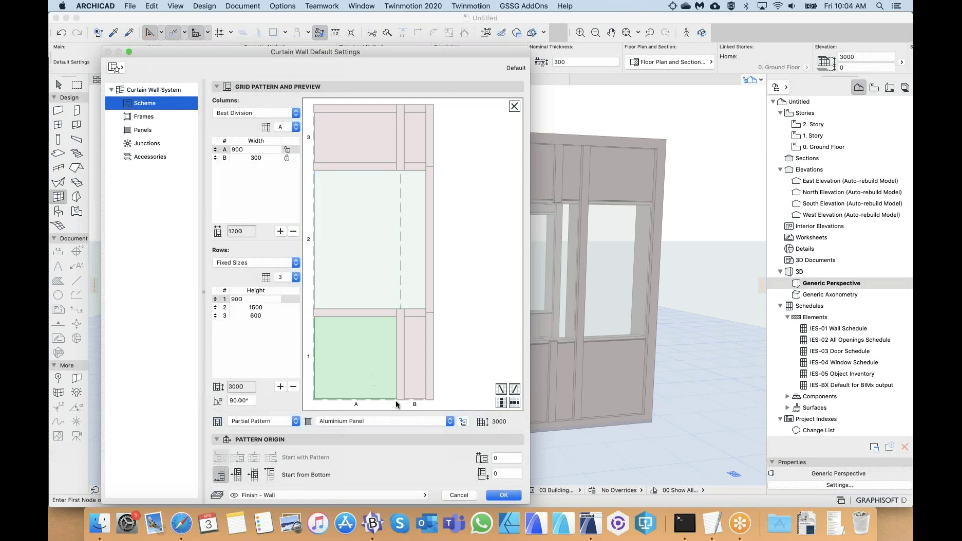
pyautogui.click(505, 496)
pyautogui.scroll(-5, 461, 318)
pyautogui.keyDown('shift'); pyautogui.scroll(5, 456, 321); pyautogui.keyUp('shift')
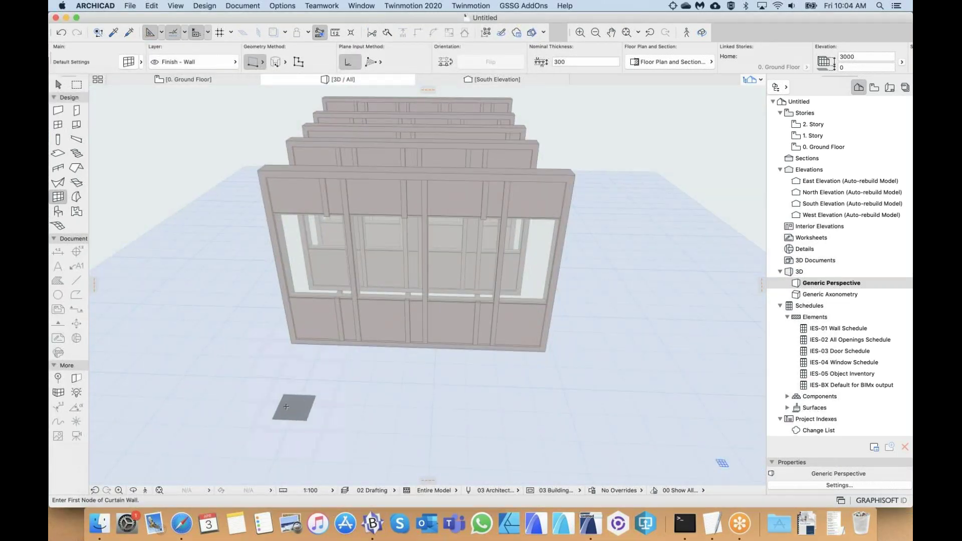
pyautogui.click(278, 408)
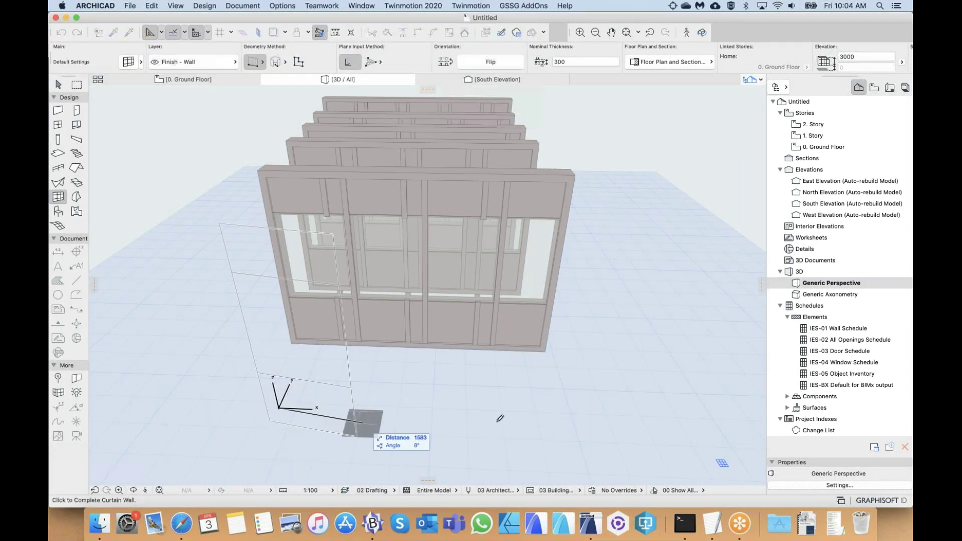
pyautogui.click(583, 421)
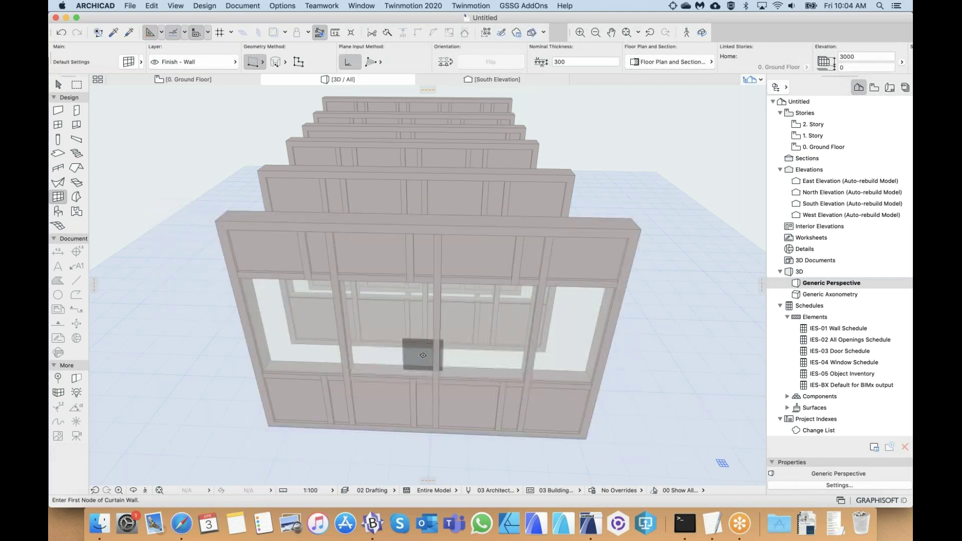
# - Select the newly placed front curtain wall in the 3D view
pyautogui.scroll(5, 422, 353)
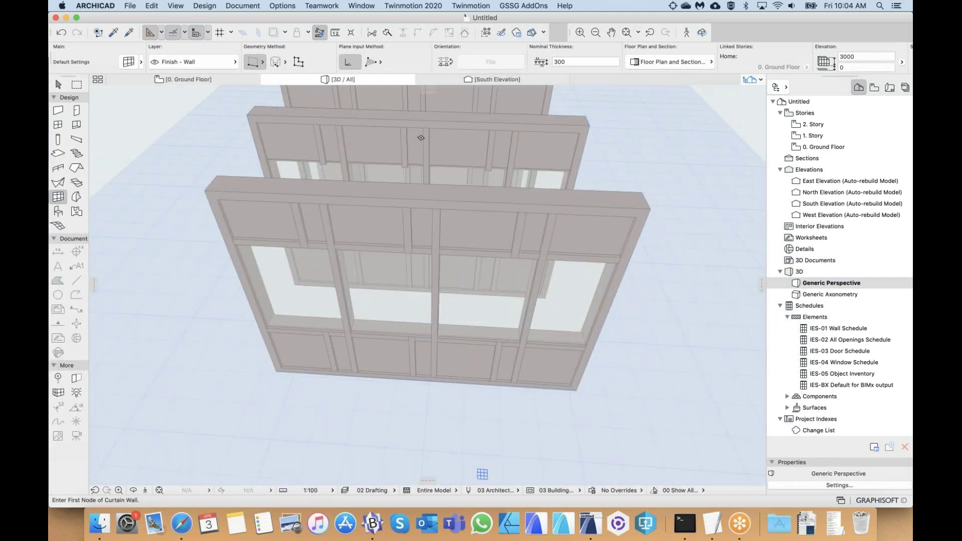
pyautogui.keyDown('shift'); pyautogui.moveTo(444, 316); pyautogui.dragTo(445, 256, button='middle'); pyautogui.keyUp('shift')
pyautogui.moveTo(435, 332)
pyautogui.keyDown('shift'); pyautogui.mouseDown(button='middle')
pyautogui.moveTo(419, 329)
pyautogui.moveTo(421, 301)
pyautogui.moveTo(436, 318)
pyautogui.mouseUp(button='middle'); pyautogui.keyUp('shift')
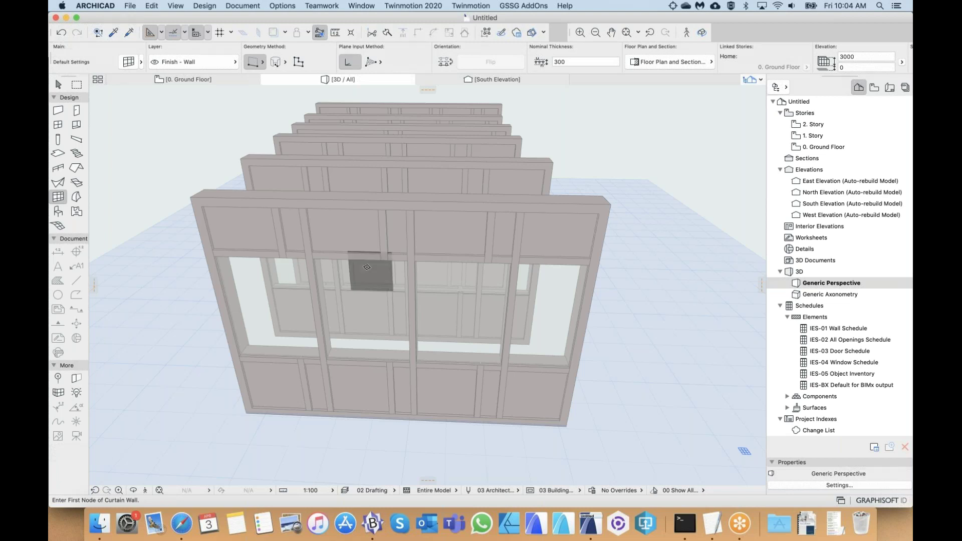
pyautogui.moveTo(369, 269); pyautogui.dragTo(377, 246, button='middle')
pyautogui.scroll(1, 367, 267)
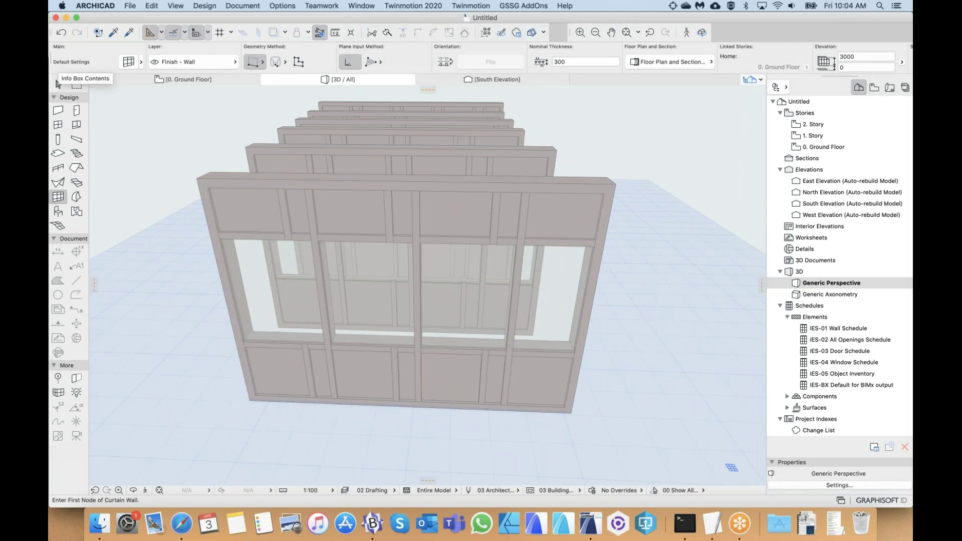
pyautogui.click(68, 83)
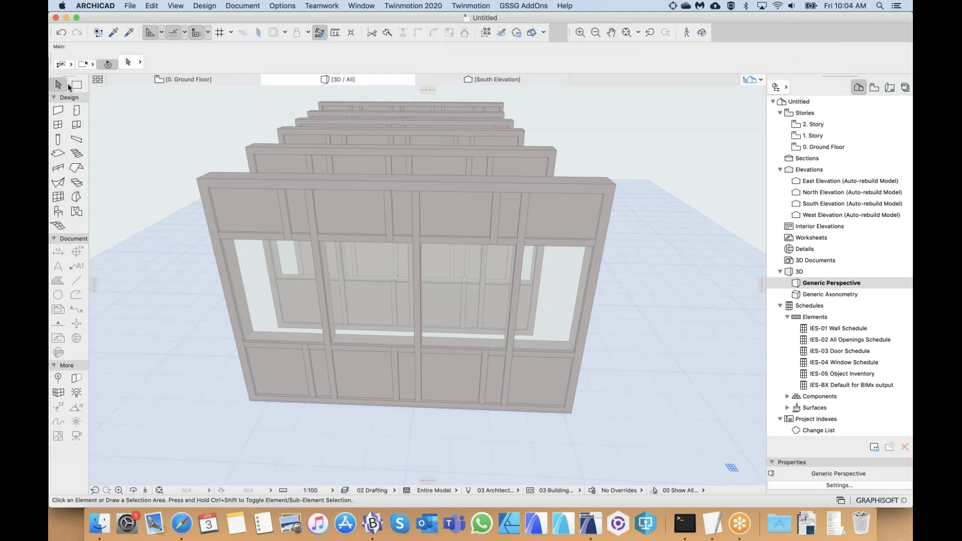
pyautogui.click(433, 325)
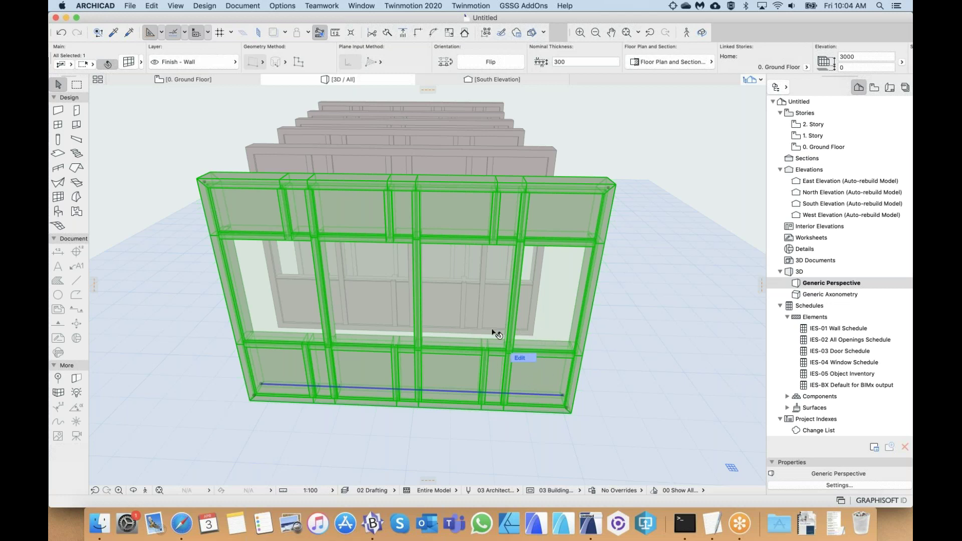
pyautogui.click(474, 431)
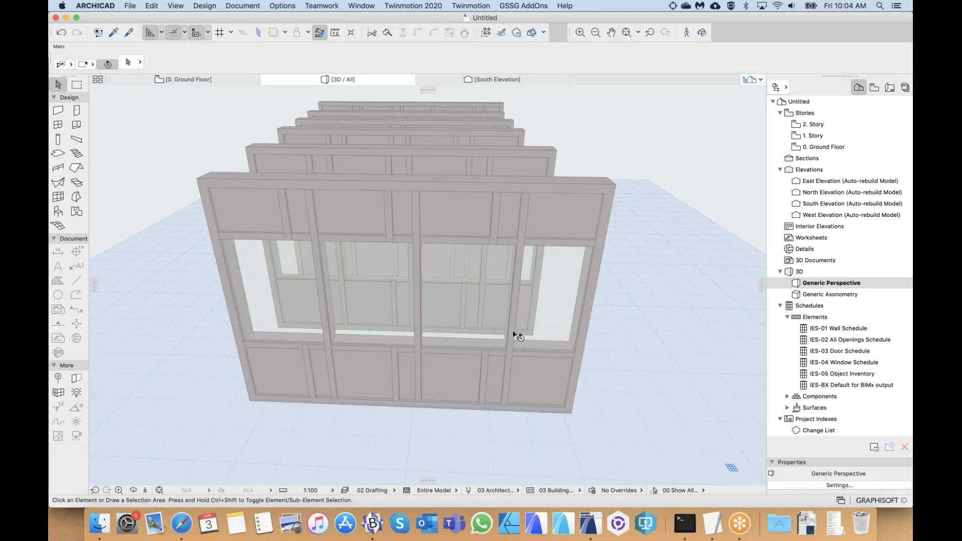
pyautogui.click(549, 364)
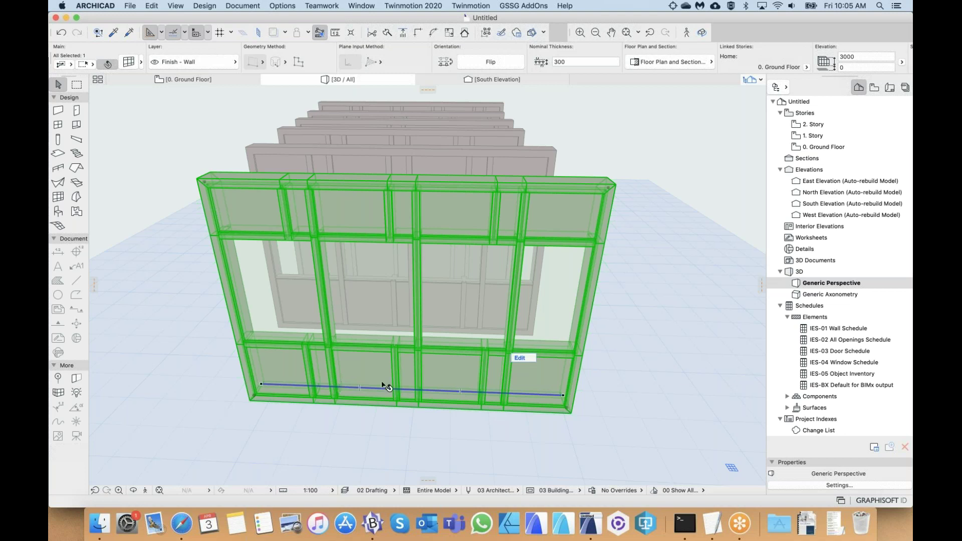
# - Insert a new node in the front wall's reference line and pull it forward about 1800 mm to fold the wall into a V
pyautogui.click(449, 395)
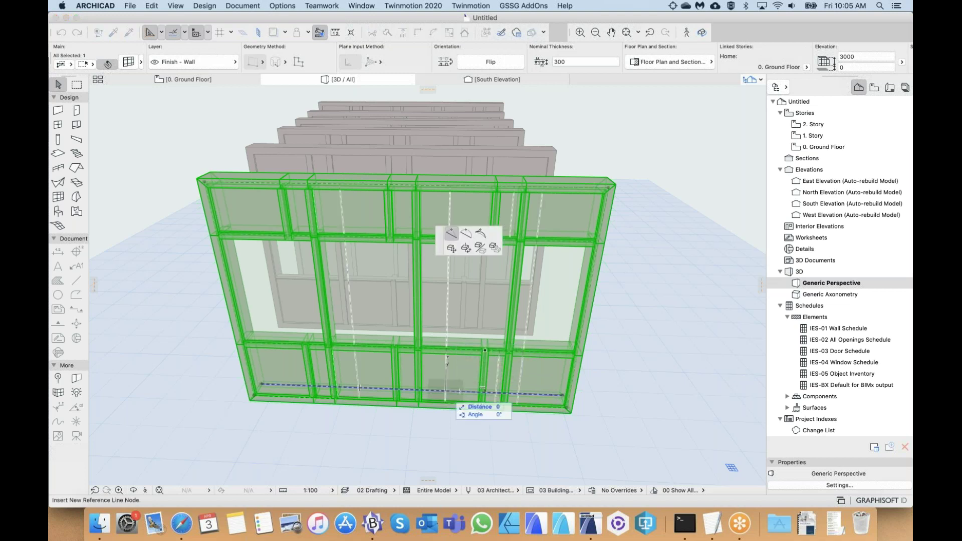
pyautogui.click(451, 392)
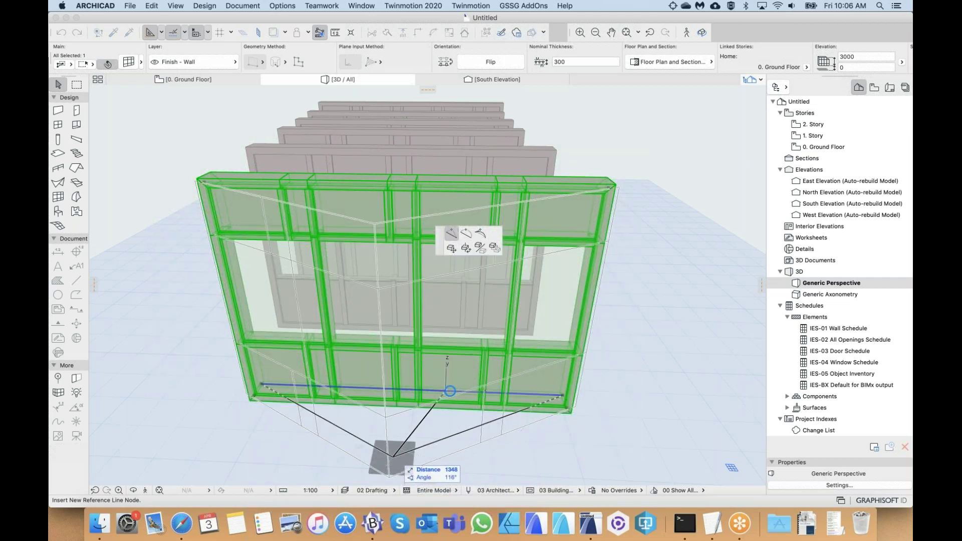
pyautogui.scroll(-5, 395, 456)
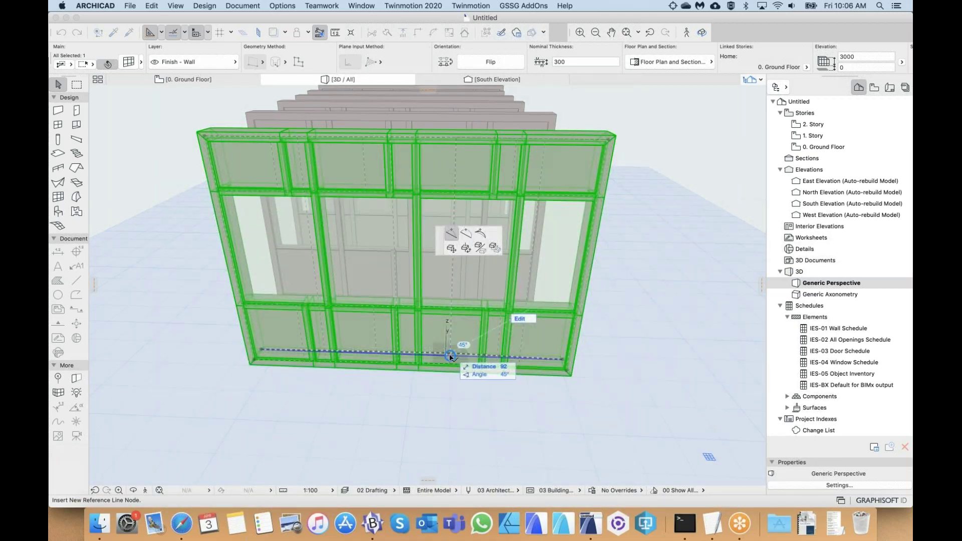
pyautogui.click(451, 232)
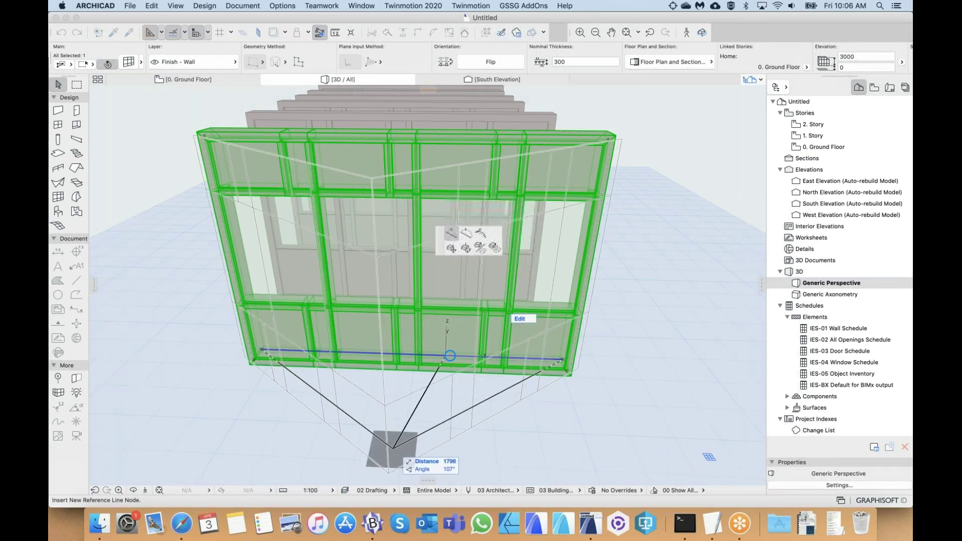
pyautogui.click(381, 444)
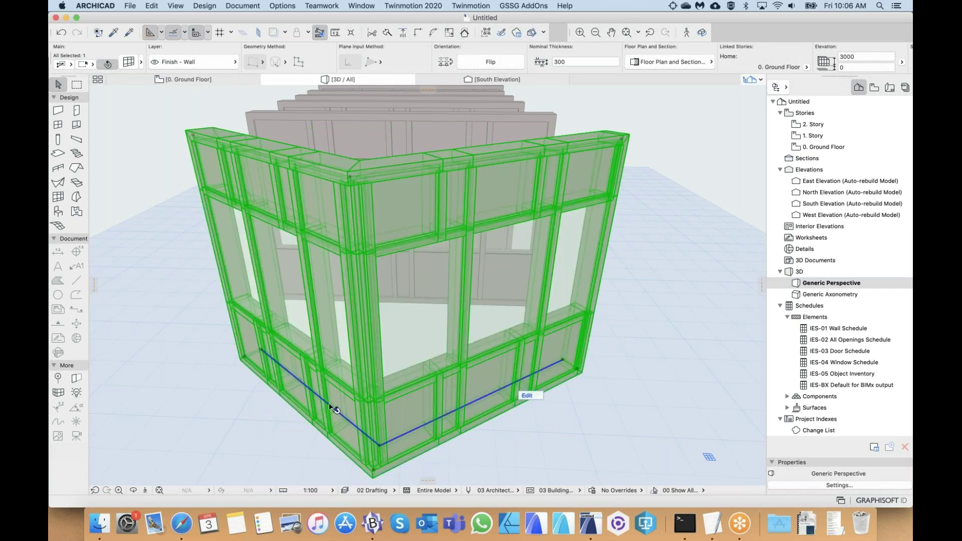
# - Try repositioning the end node of the folded wall's reference line, cancel it, and undo the node insertion
pyautogui.moveTo(376, 314); pyautogui.dragTo(426, 294, button='middle')
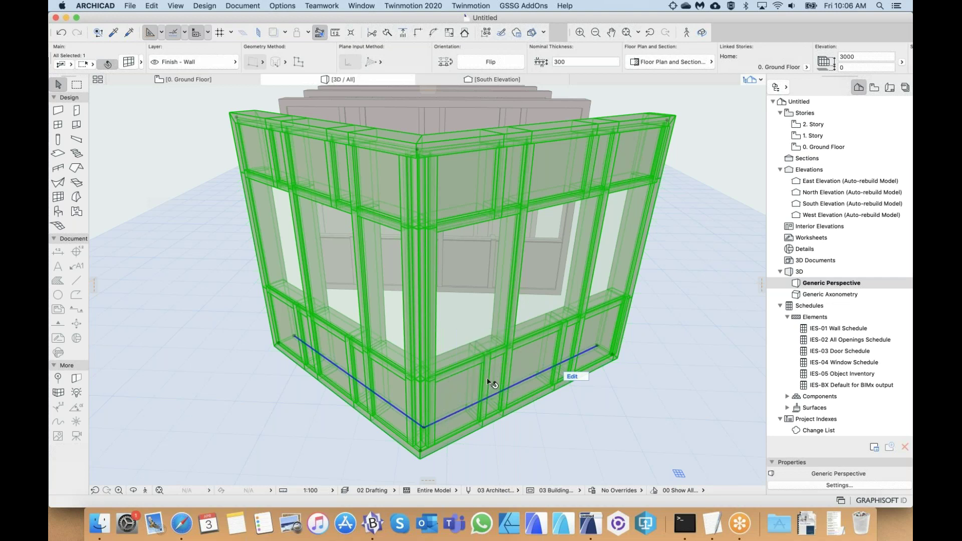
pyautogui.moveTo(487, 377); pyautogui.dragTo(473, 370, button='middle')
pyautogui.keyDown('shift'); pyautogui.moveTo(572, 364); pyautogui.dragTo(580, 353, button='middle'); pyautogui.keyUp('shift')
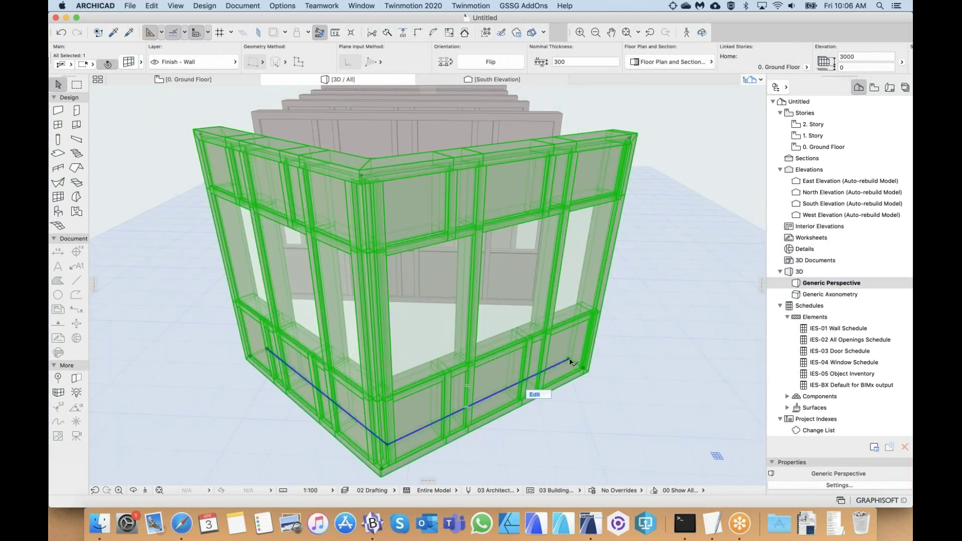
pyautogui.click(571, 361)
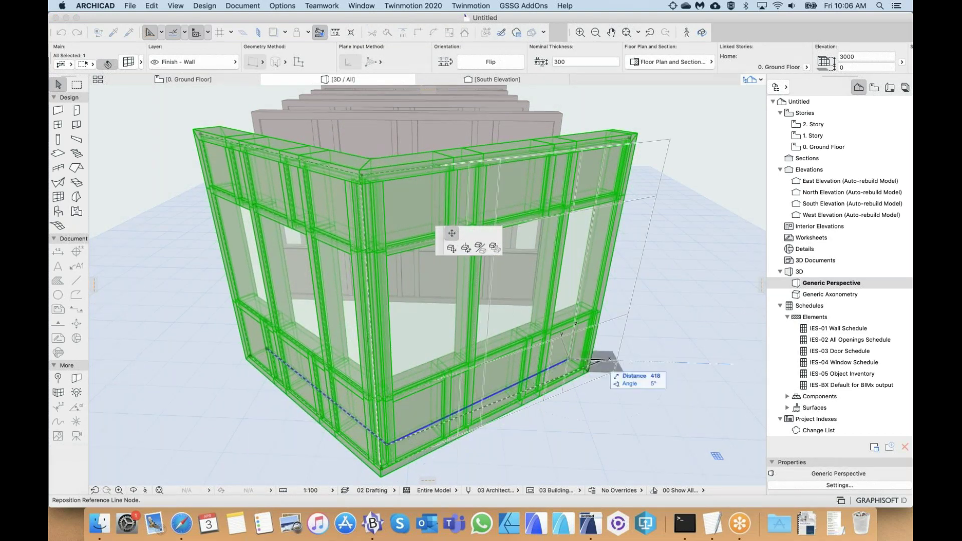
pyautogui.moveTo(570, 357); pyautogui.dragTo(490, 354, button='middle')
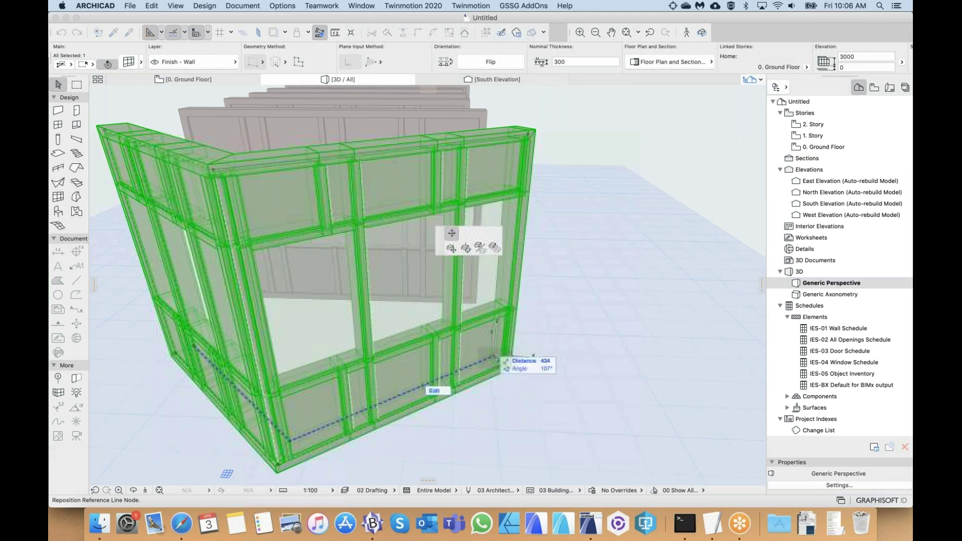
pyautogui.rightClick(527, 387)
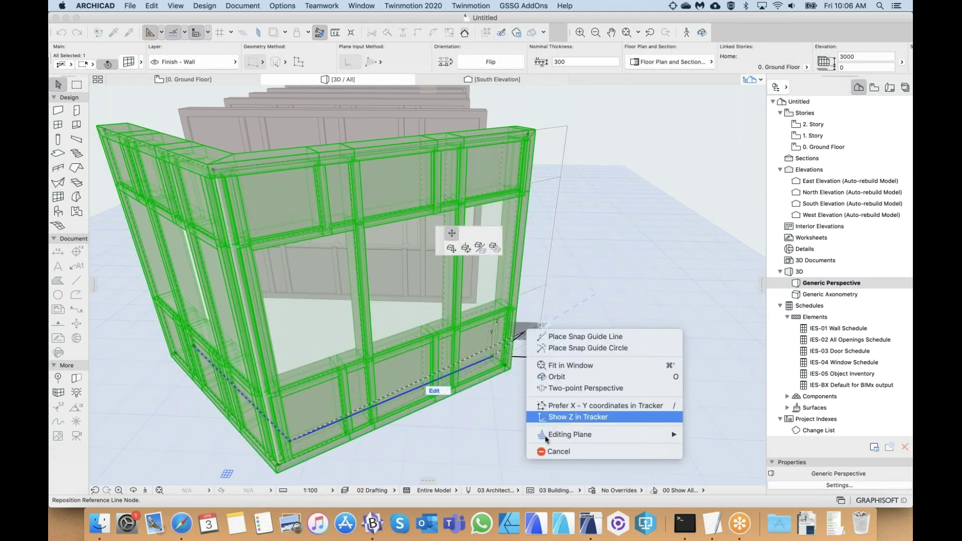
pyautogui.click(543, 451)
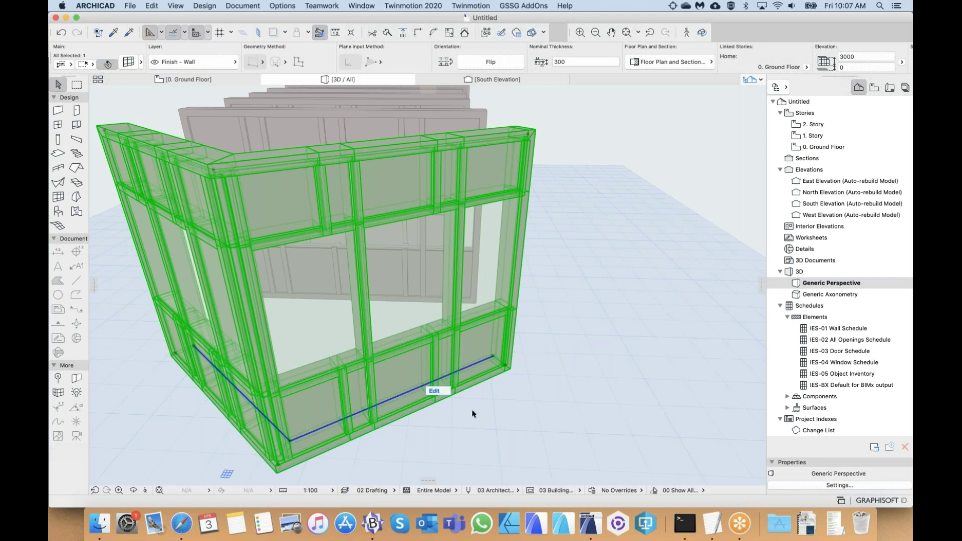
pyautogui.press('super+z')
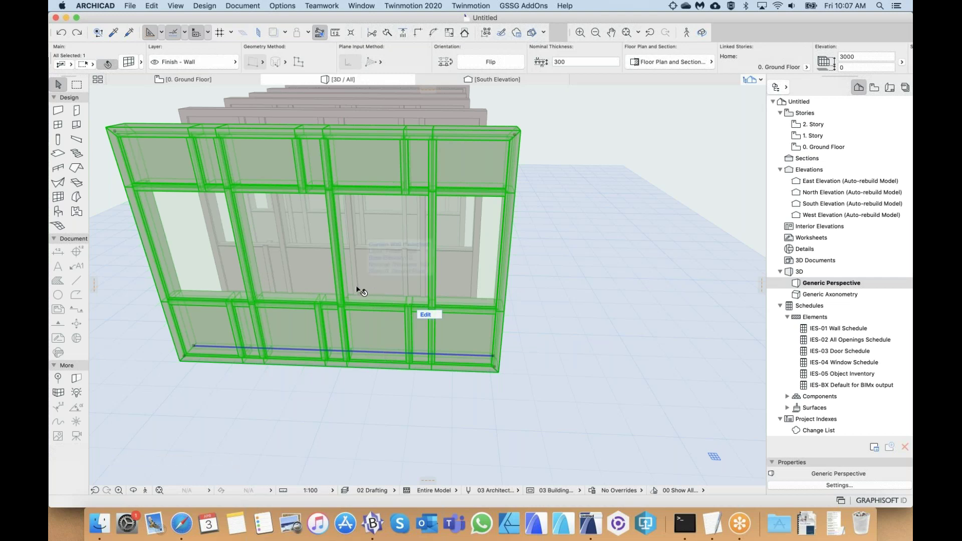
# - Fold the straight front wall forward again with a new reference line node and undo the fold
pyautogui.moveTo(376, 355); pyautogui.dragTo(386, 359, button='middle')
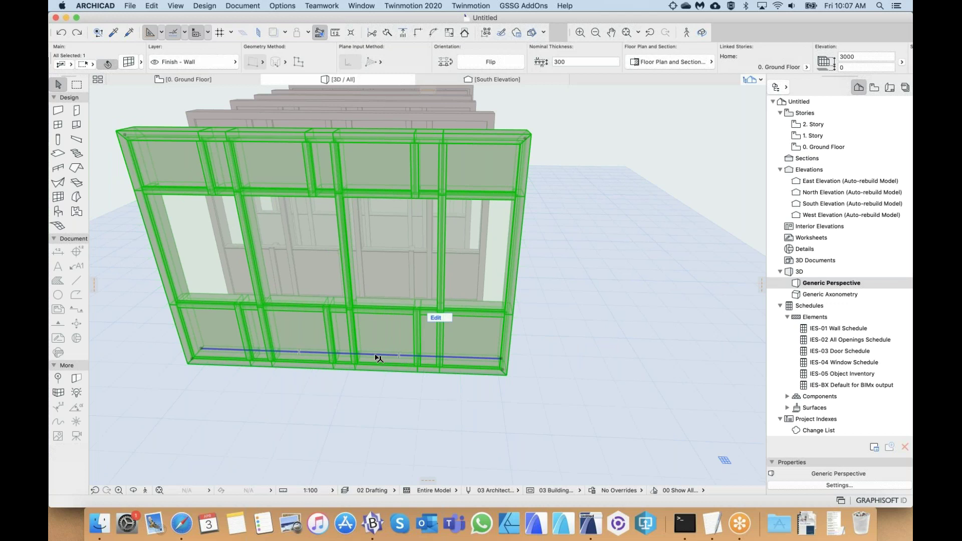
pyautogui.click(384, 358)
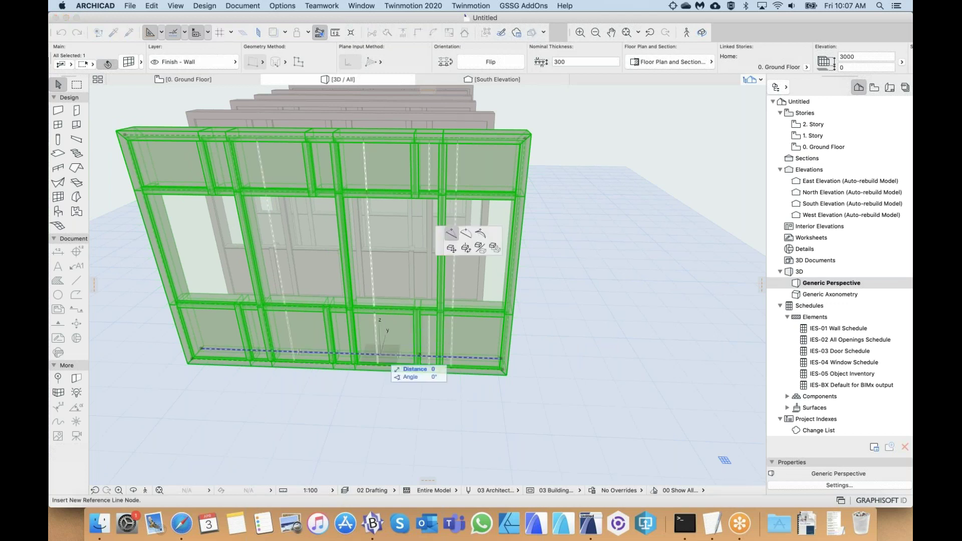
pyautogui.click(452, 236)
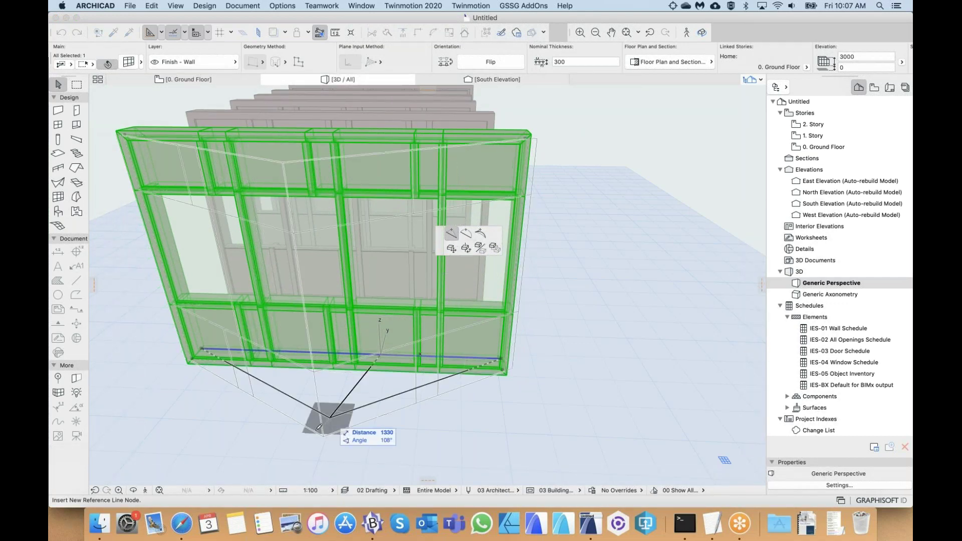
pyautogui.click(317, 431)
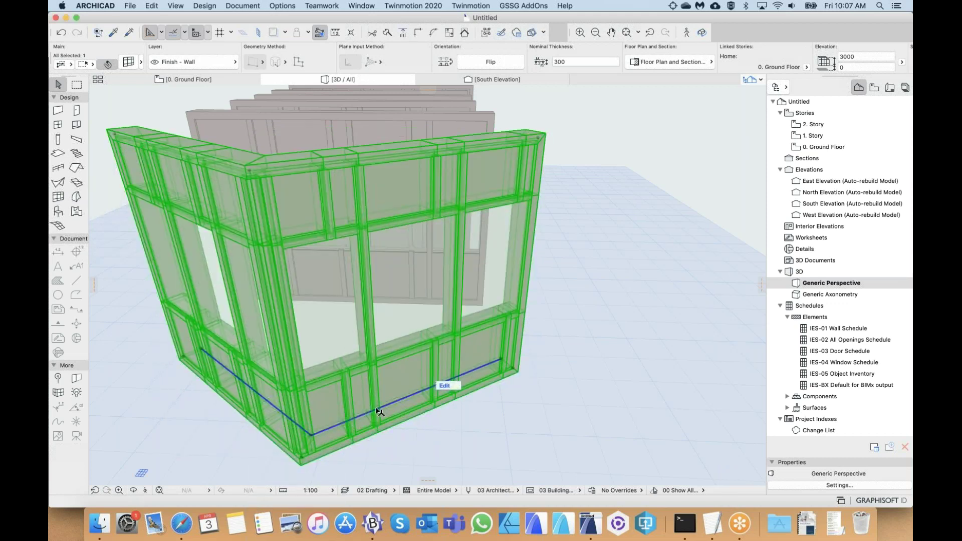
pyautogui.click(369, 317)
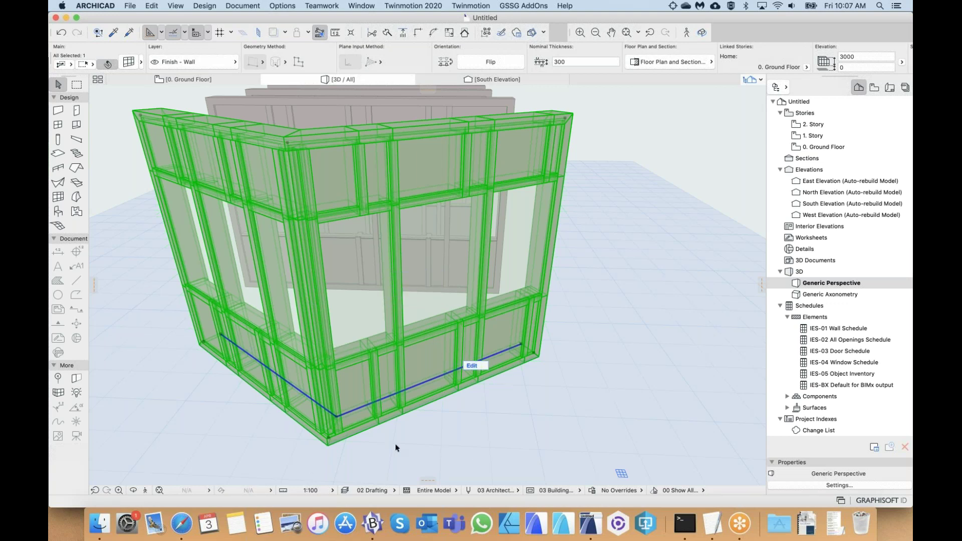
pyautogui.press('super+z')
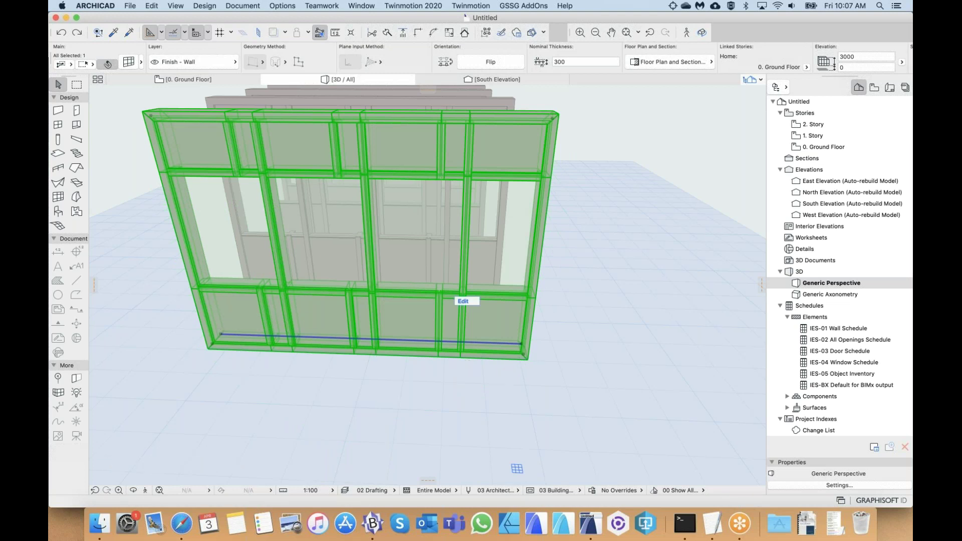
# - Curve the front wall's straight reference line segment into a deep arc bulging forward, and examine the curved wall from above
pyautogui.moveTo(436, 221); pyautogui.dragTo(458, 249, button='middle')
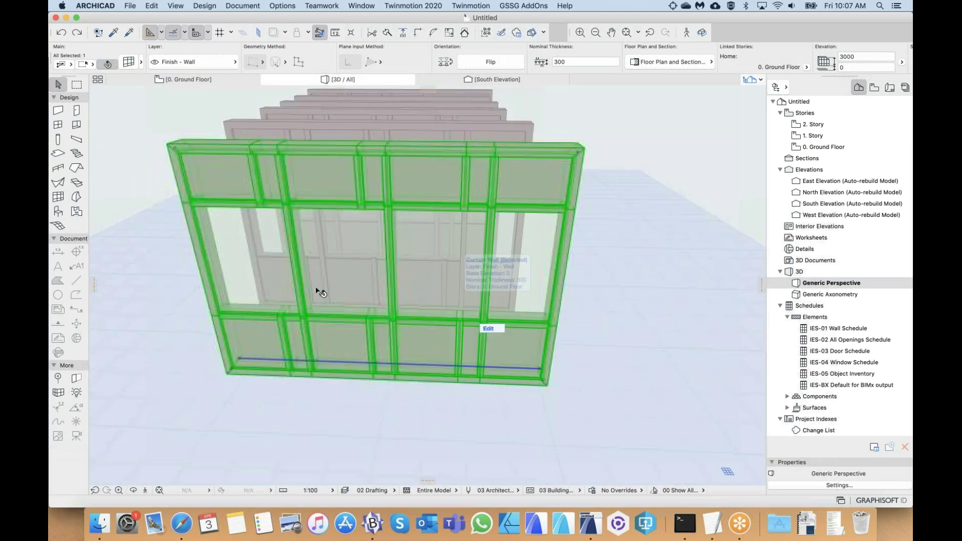
pyautogui.click(424, 368)
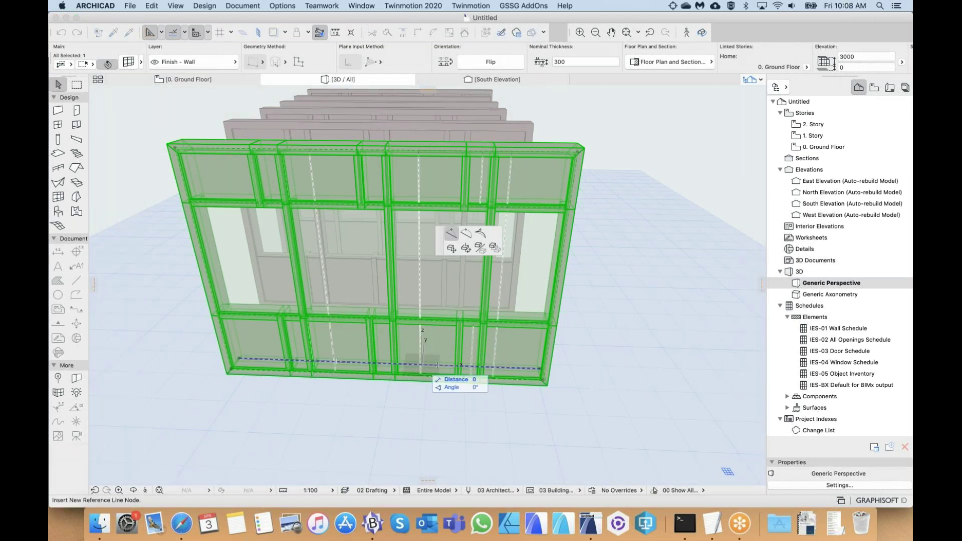
pyautogui.click(467, 233)
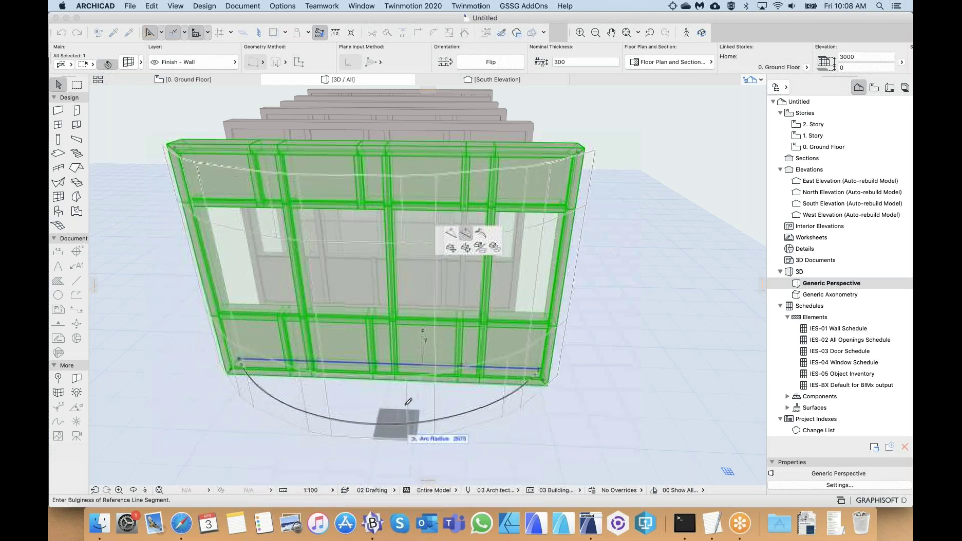
pyautogui.moveTo(383, 450)
pyautogui.keyDown('shift'); pyautogui.mouseDown(button='middle')
pyautogui.moveTo(371, 435)
pyautogui.moveTo(376, 448)
pyautogui.mouseUp(button='middle'); pyautogui.keyUp('shift')
pyautogui.click(374, 444)
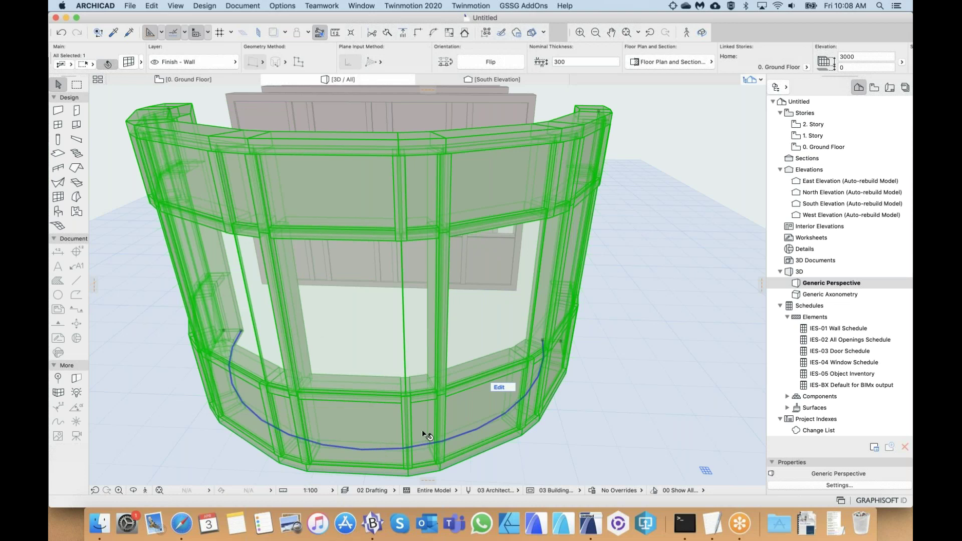
pyautogui.scroll(3, 423, 435)
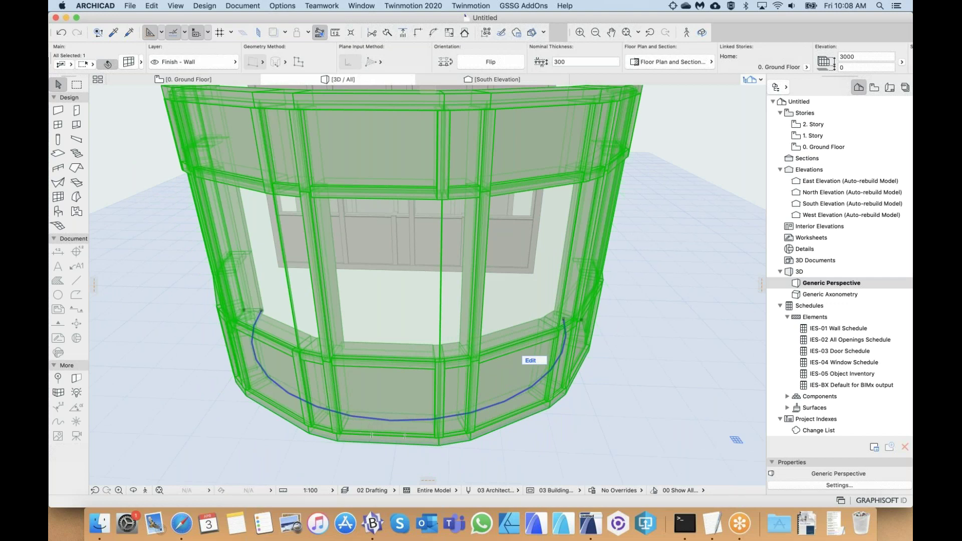
pyautogui.keyDown('shift'); pyautogui.moveTo(419, 365); pyautogui.dragTo(461, 394, button='middle'); pyautogui.keyUp('shift')
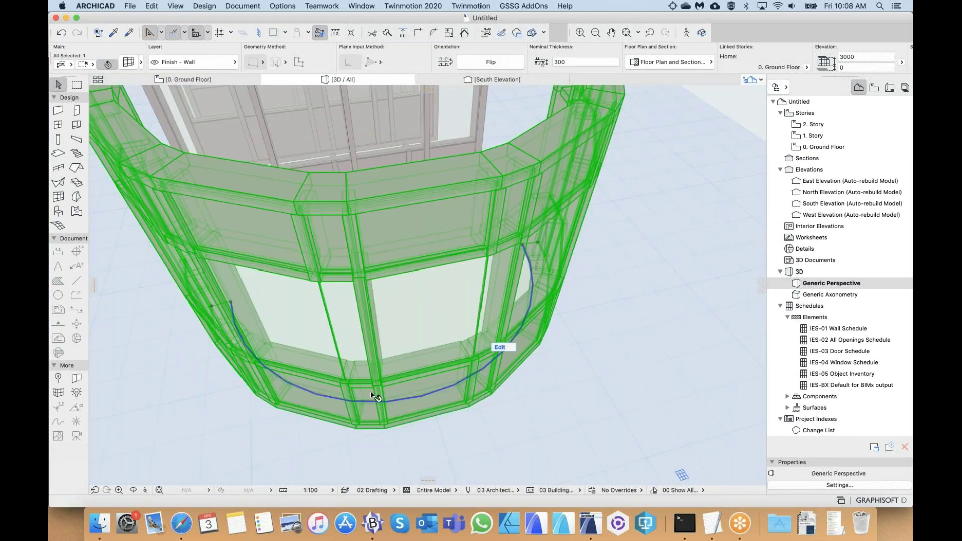
# - Examine the curved curtain wall from the side and up close, and undo the curve
pyautogui.keyDown('shift'); pyautogui.moveTo(371, 391); pyautogui.dragTo(321, 346, button='middle'); pyautogui.keyUp('shift')
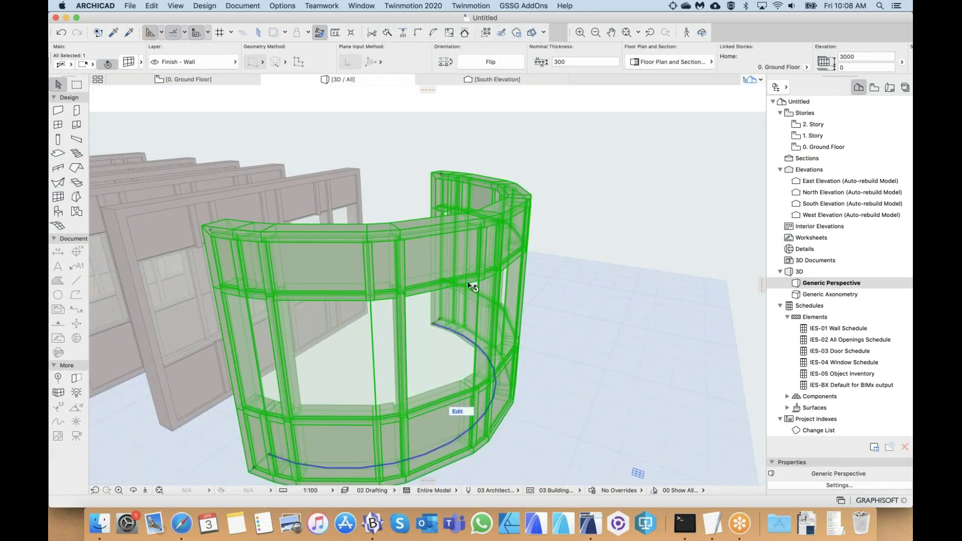
pyautogui.keyDown('shift'); pyautogui.moveTo(431, 371); pyautogui.dragTo(301, 346, button='middle'); pyautogui.keyUp('shift')
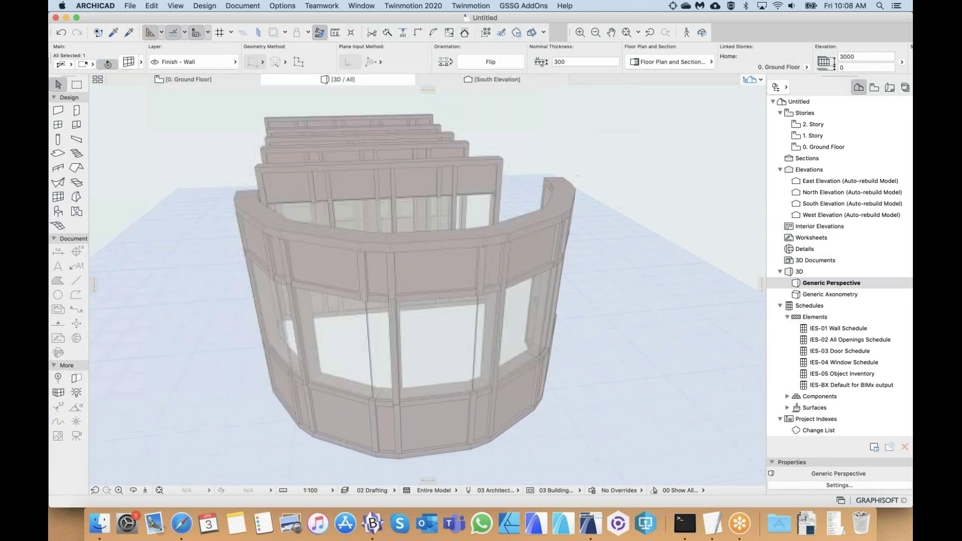
pyautogui.click(366, 380)
pyautogui.scroll(5, 366, 379)
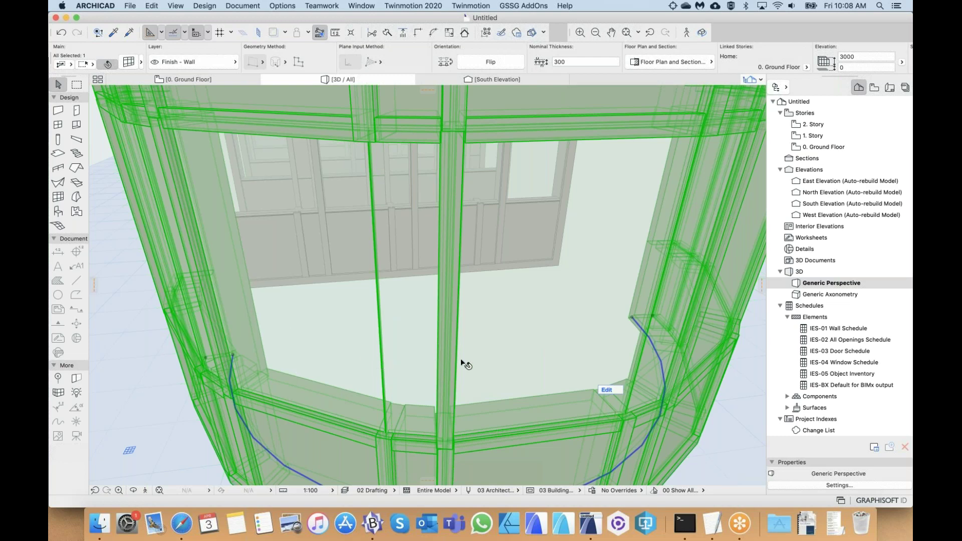
pyautogui.scroll(-5, 462, 364)
pyautogui.scroll(2, 461, 363)
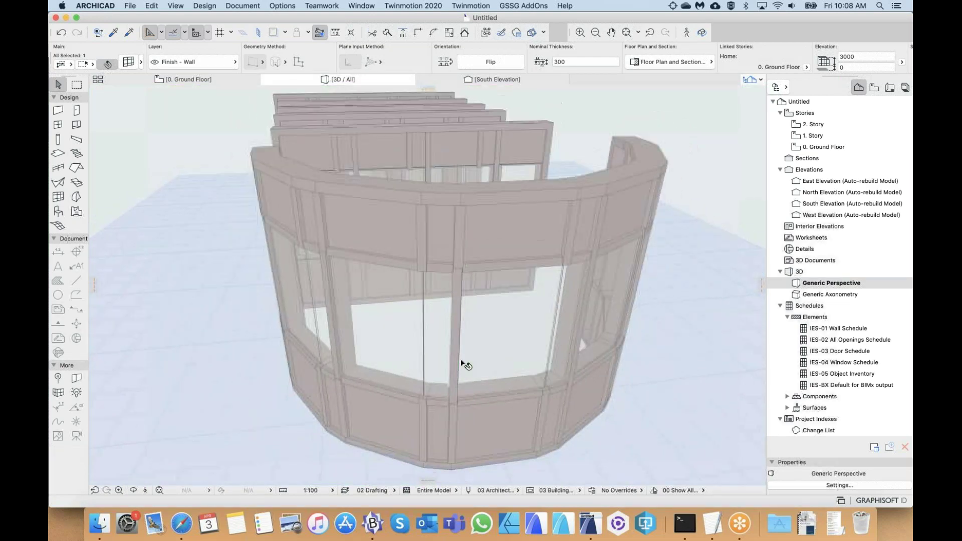
pyautogui.scroll(4, 463, 365)
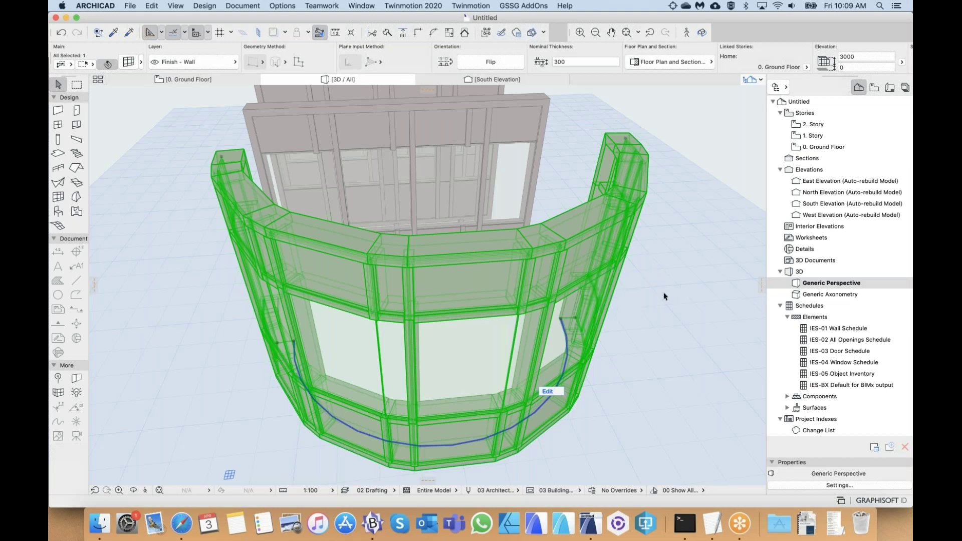
pyautogui.press('super+z')
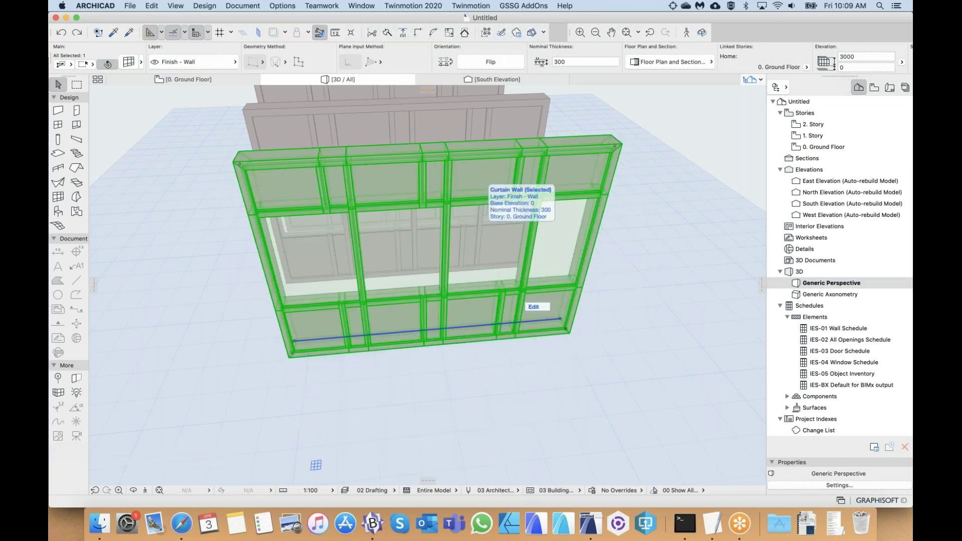
# - Examine the straight front curtain wall from above and from the front
pyautogui.scroll(5, 486, 183)
pyautogui.scroll(-3, 486, 183)
pyautogui.scroll(-2, 486, 183)
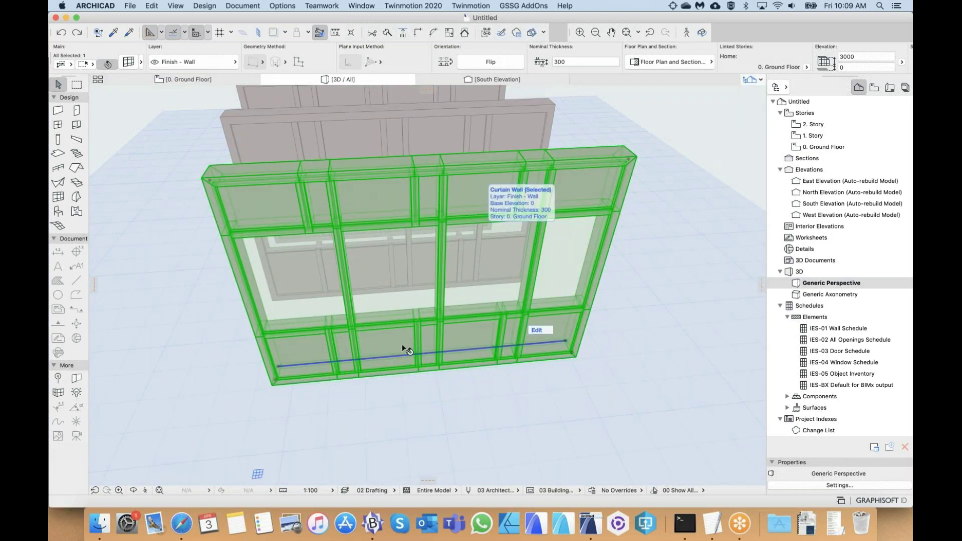
pyautogui.moveTo(430, 359)
pyautogui.keyDown('shift'); pyautogui.mouseDown(button='middle')
pyautogui.moveTo(431, 368)
pyautogui.moveTo(411, 320)
pyautogui.moveTo(430, 351)
pyautogui.mouseUp(button='middle'); pyautogui.keyUp('shift')
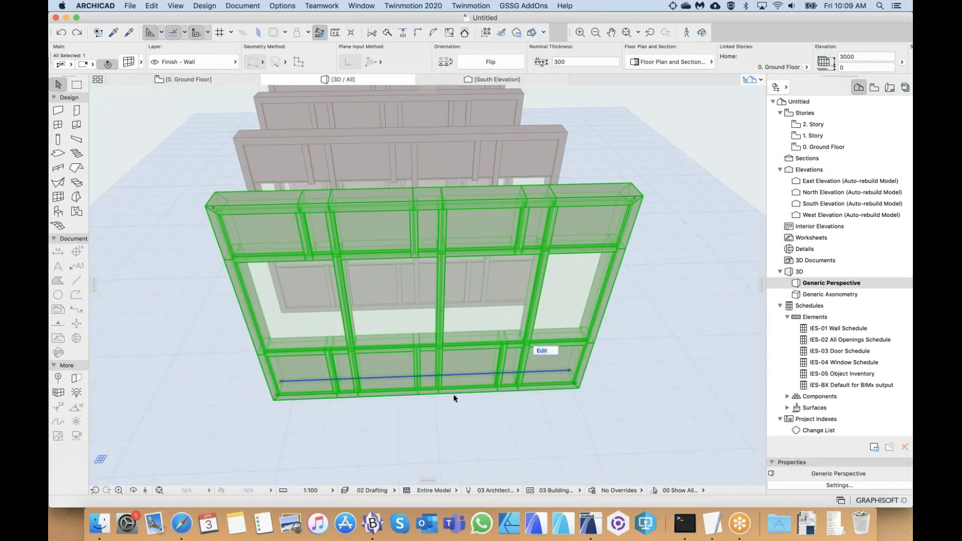
pyautogui.moveTo(453, 376); pyautogui.dragTo(441, 384, button='middle')
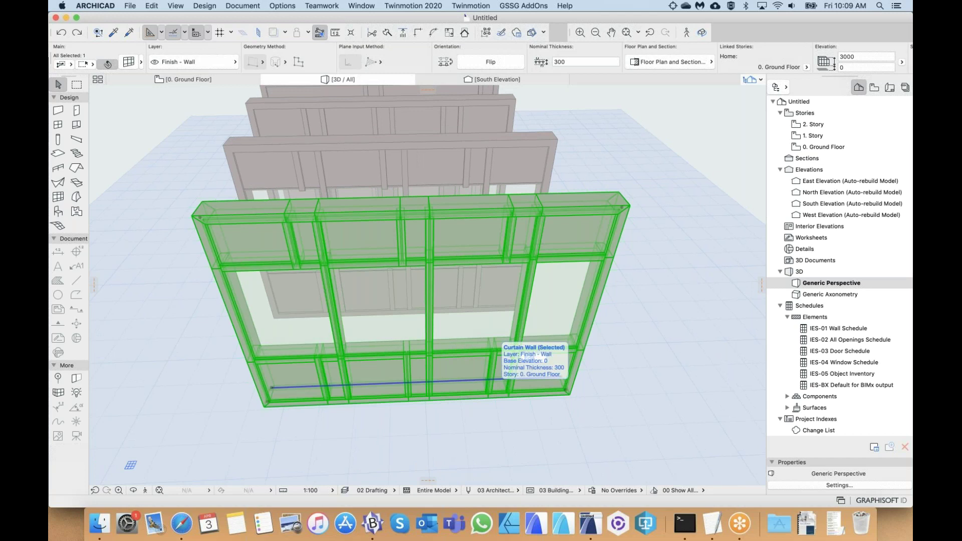
pyautogui.moveTo(453, 330); pyautogui.dragTo(458, 319, button='middle')
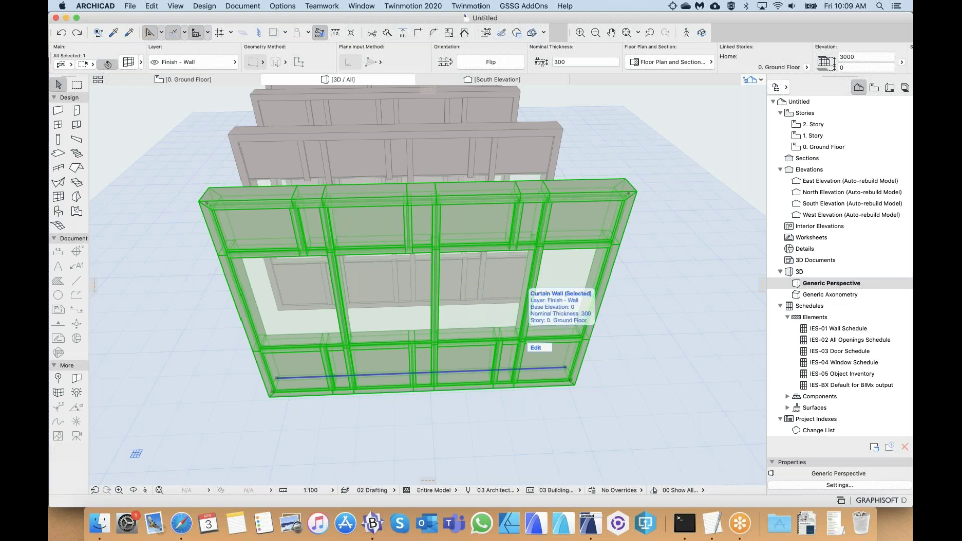
pyautogui.keyDown('shift'); pyautogui.moveTo(531, 296); pyautogui.dragTo(290, 251, button='middle'); pyautogui.keyUp('shift')
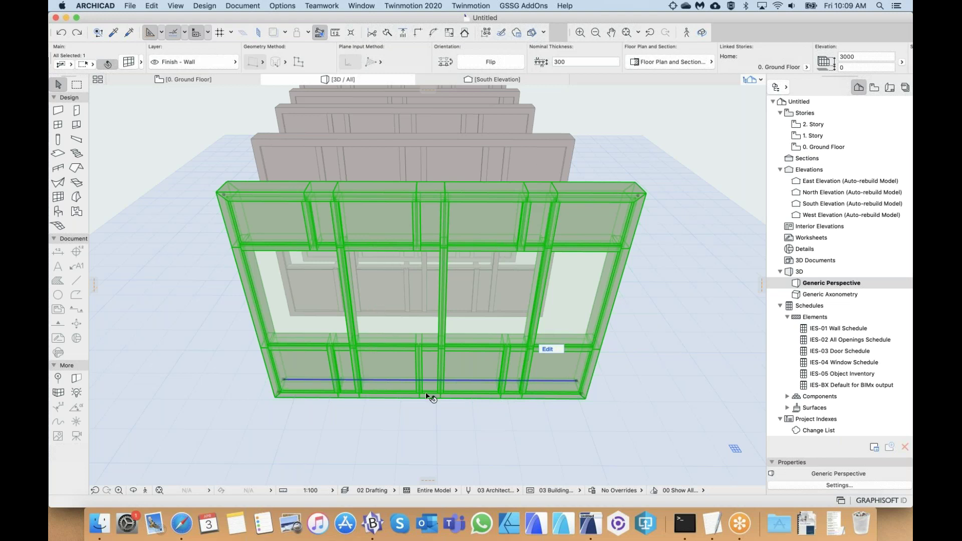
pyautogui.moveTo(472, 293); pyautogui.dragTo(468, 233, button='middle')
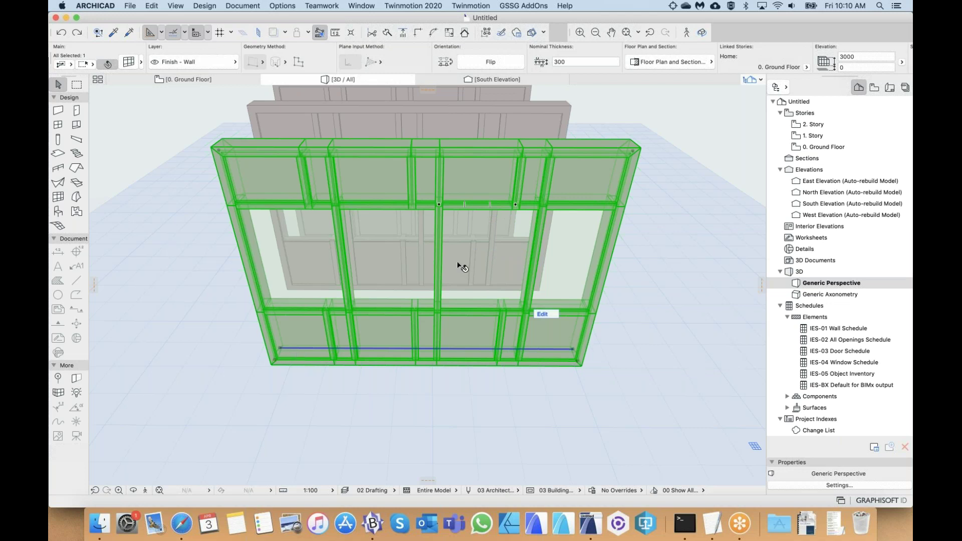
# - Rotate the front curtain wall 45° in its own vertical plane about a point near its centre
pyautogui.press('super+e')
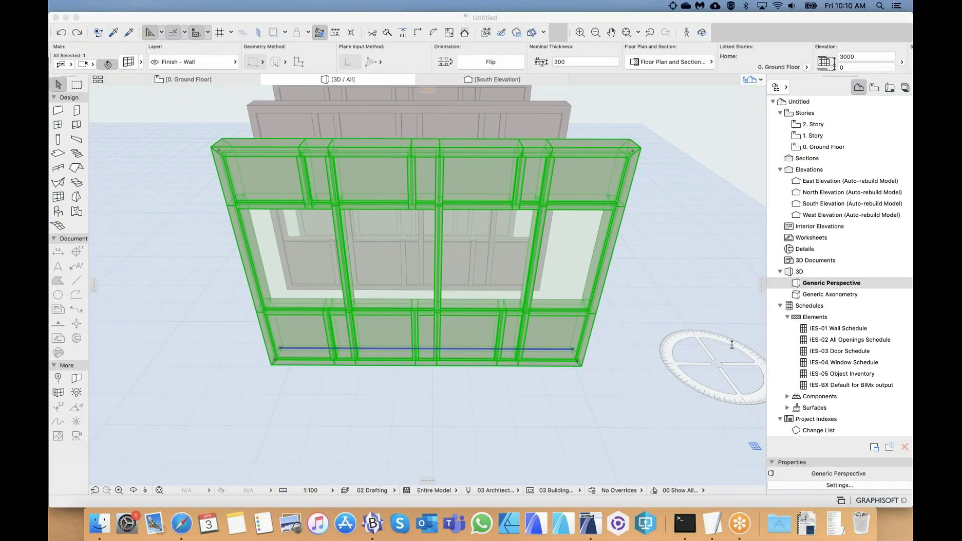
pyautogui.click(466, 266)
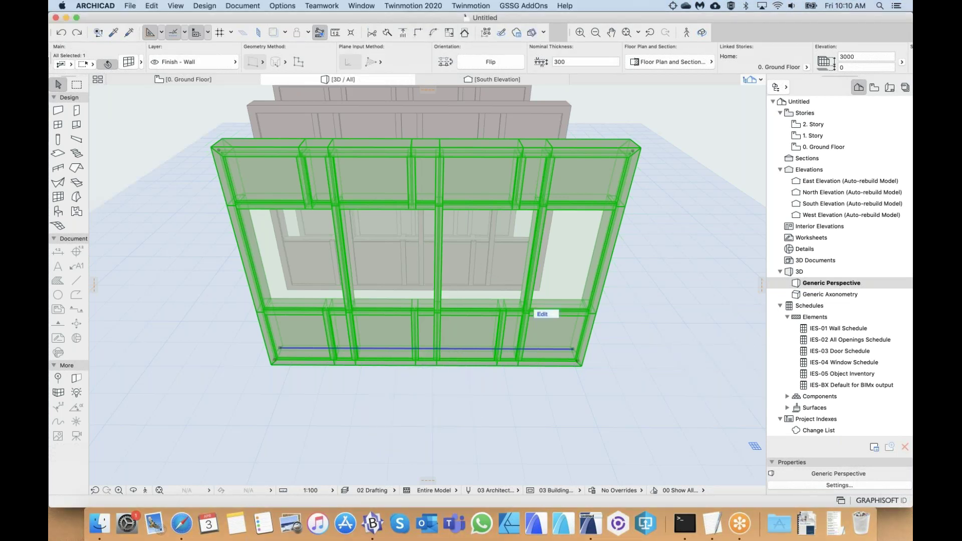
pyautogui.press('o')
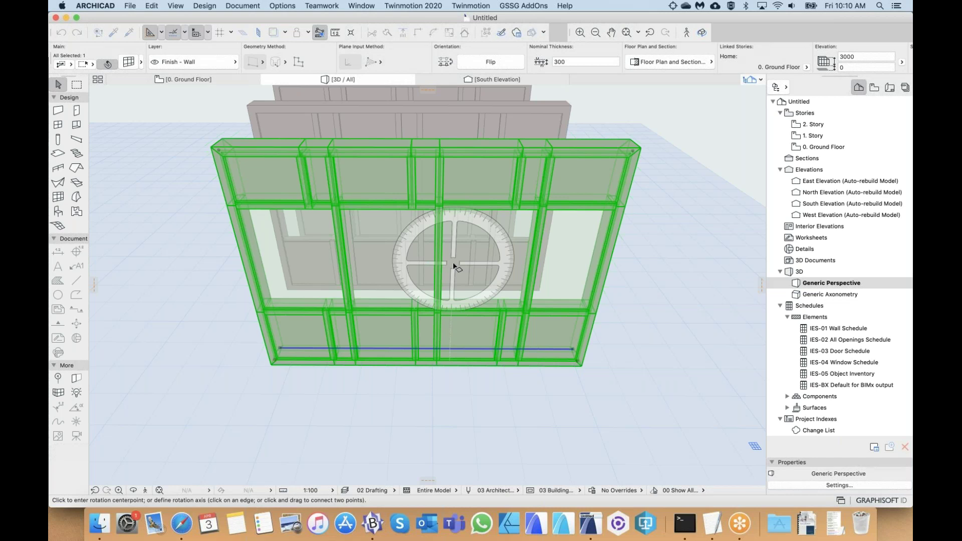
pyautogui.keyDown('shift'); pyautogui.moveTo(458, 268); pyautogui.dragTo(462, 276, button='middle'); pyautogui.keyUp('shift')
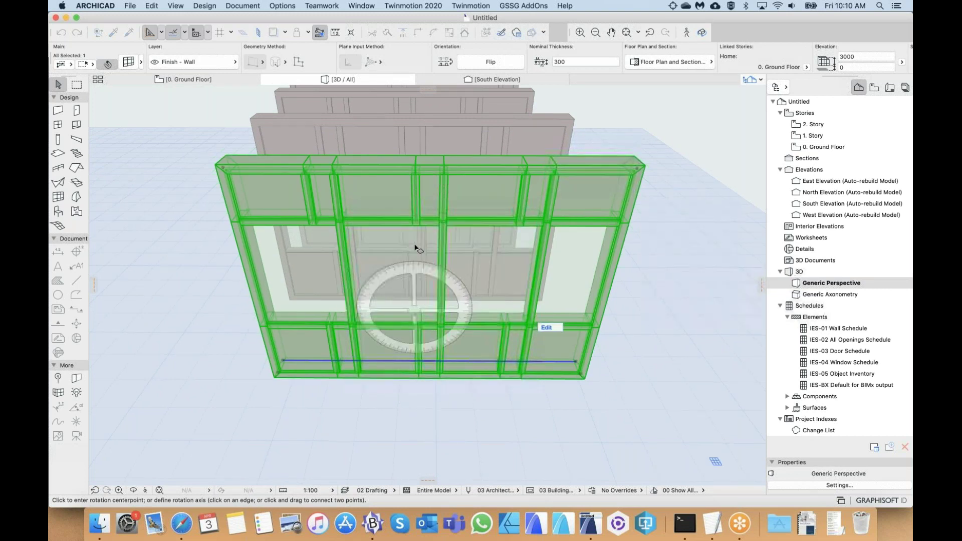
pyautogui.click(427, 285)
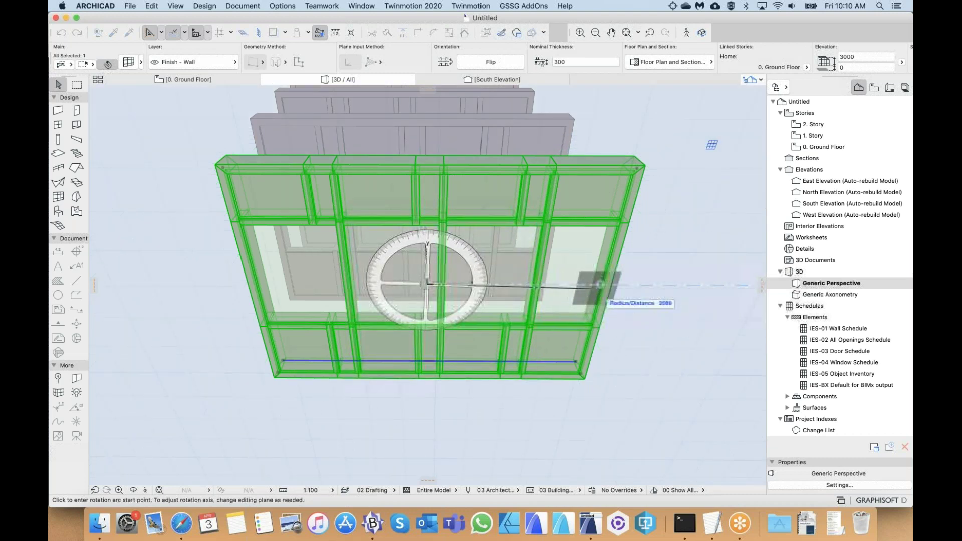
pyautogui.click(635, 289)
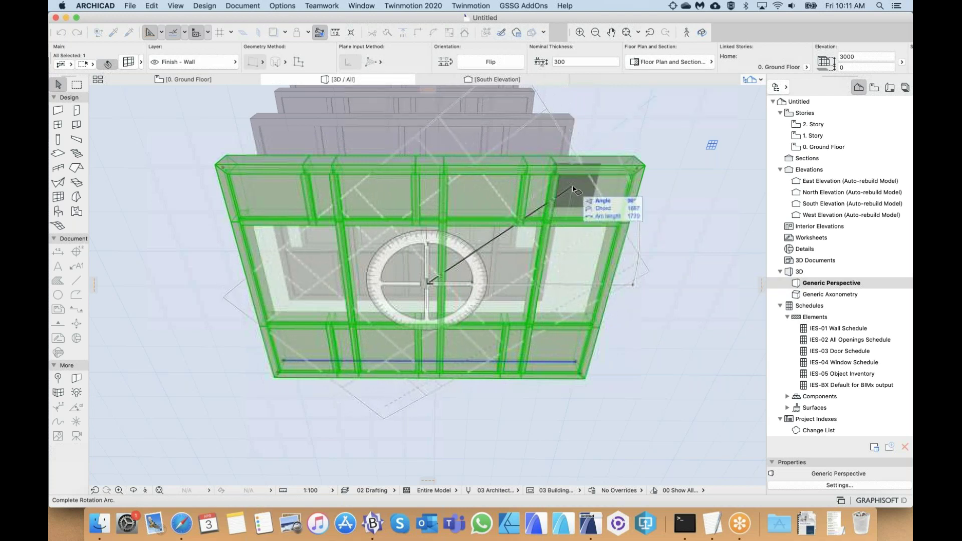
pyautogui.write('45')
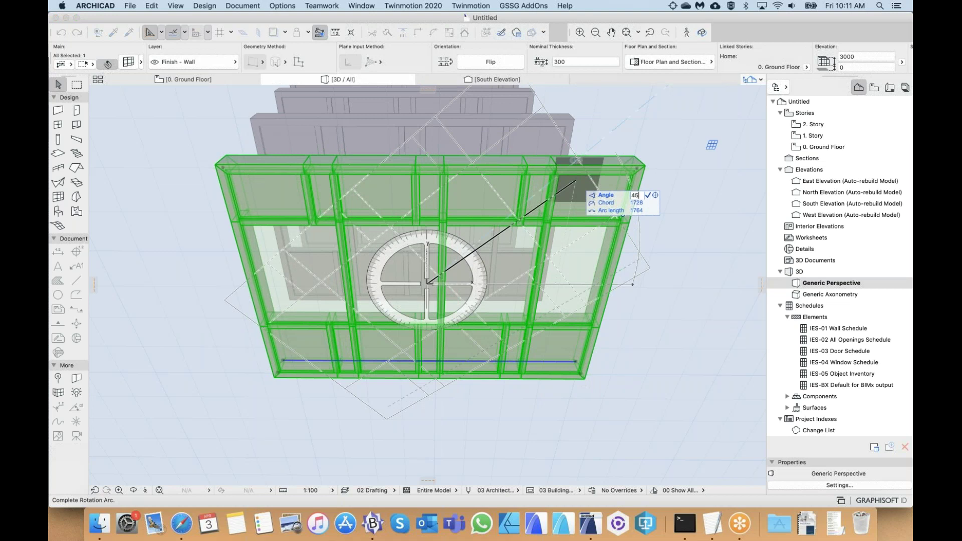
pyautogui.press('Return')
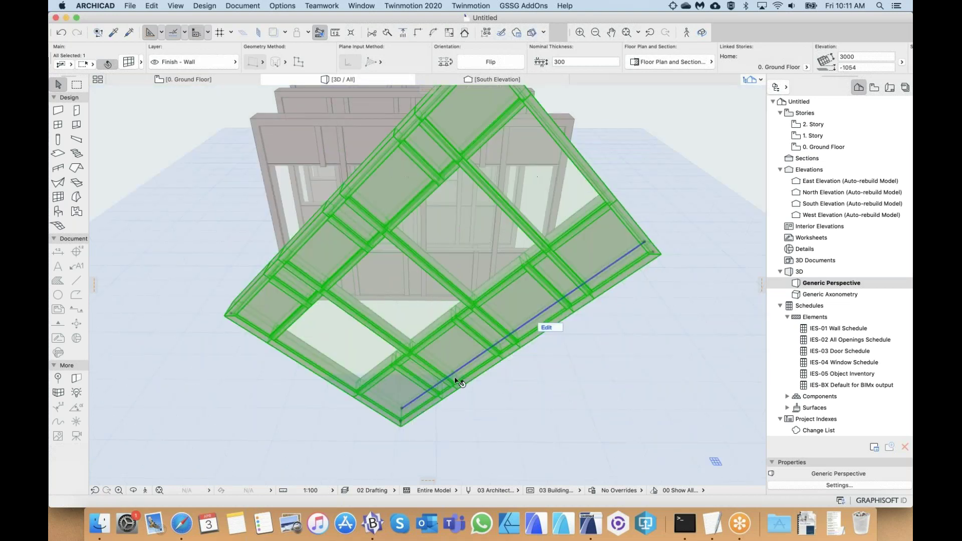
# - Examine the tilted curtain wall from a lower viewpoint and undo its rotation
pyautogui.keyDown('shift'); pyautogui.moveTo(500, 301); pyautogui.dragTo(451, 214, button='middle'); pyautogui.keyUp('shift')
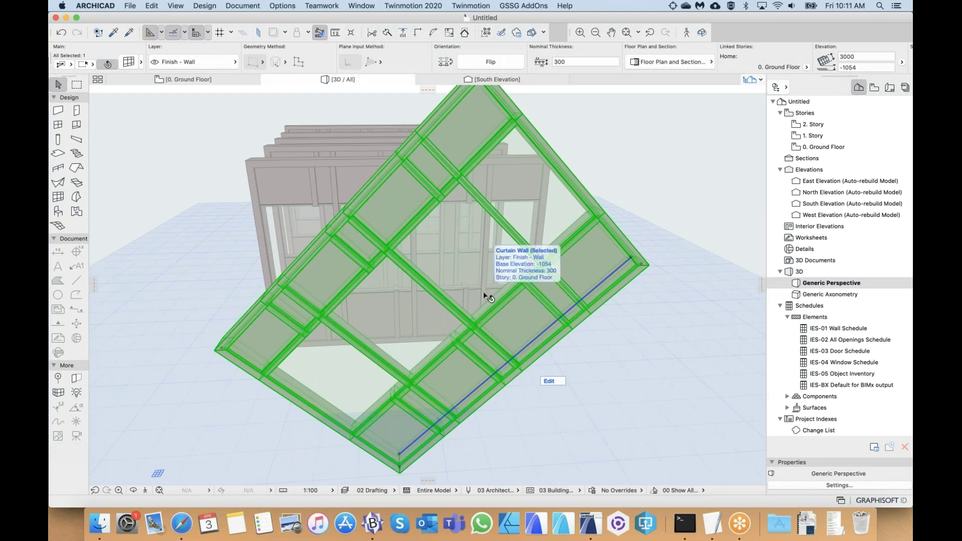
pyautogui.scroll(-3, 483, 291)
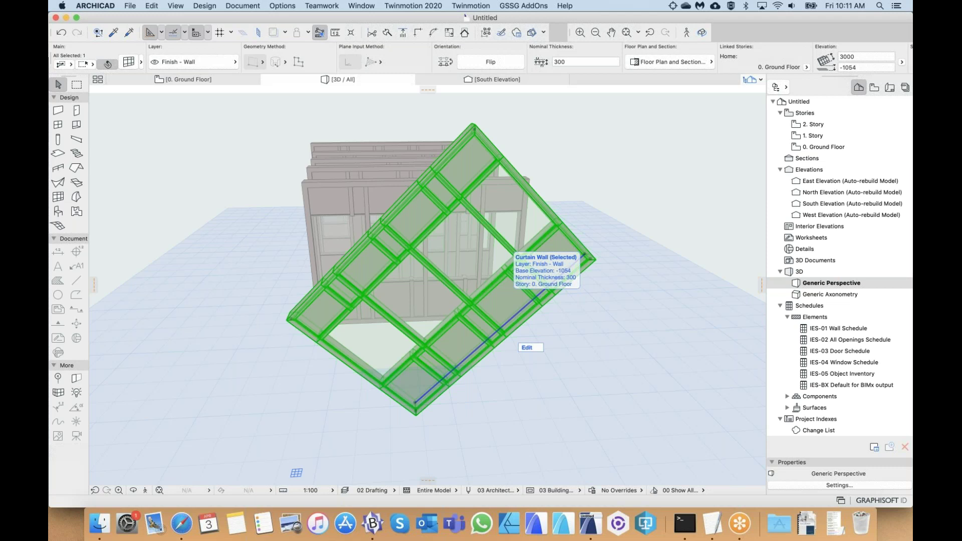
pyautogui.click(502, 374)
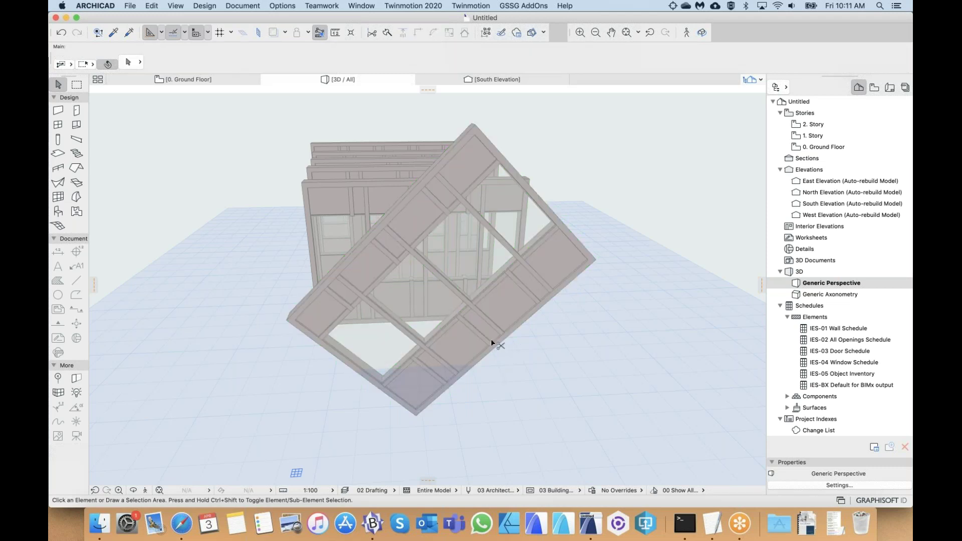
pyautogui.press('super+z')
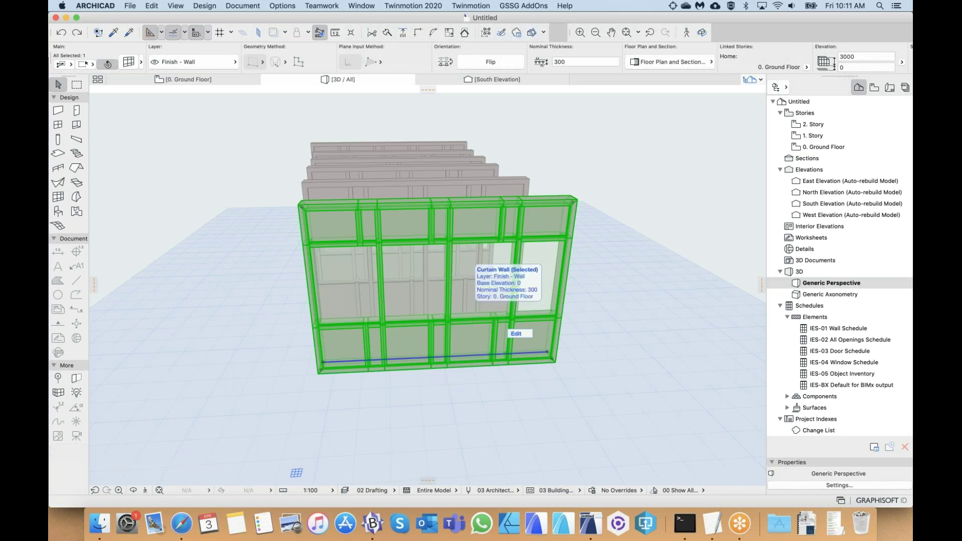
# - Rotate the front curtain wall again by 45° within its vertical plane about its centre
pyautogui.press('super+e')
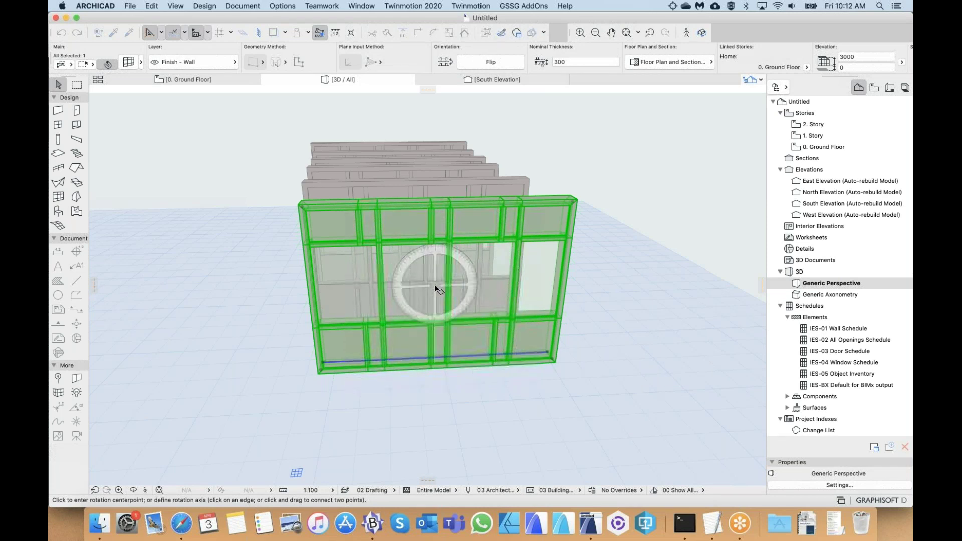
pyautogui.click(436, 285)
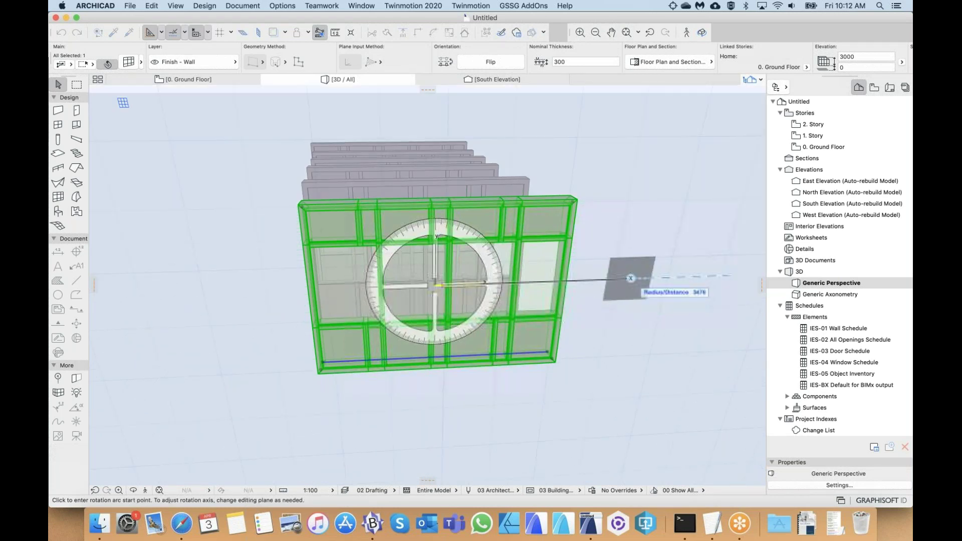
pyautogui.click(636, 280)
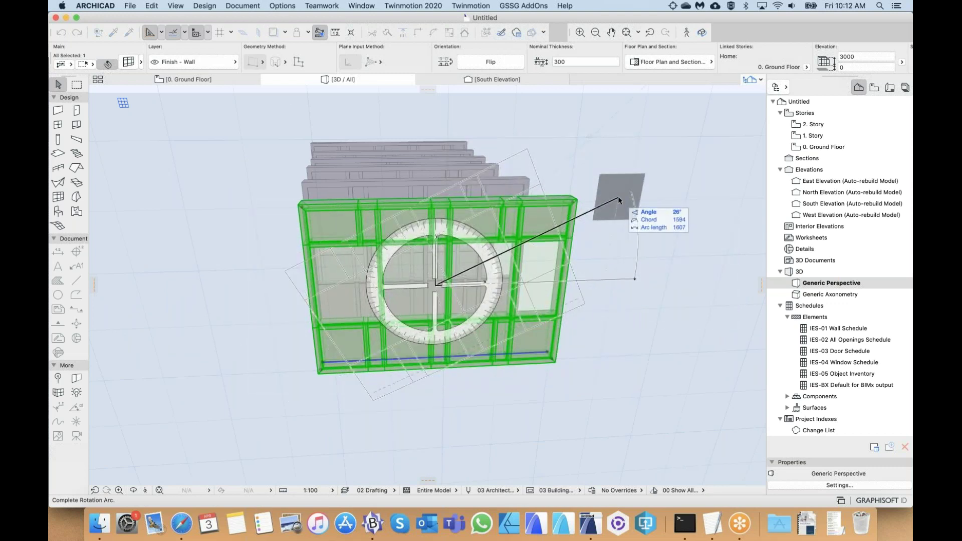
pyautogui.write('45')
pyautogui.press('Return')
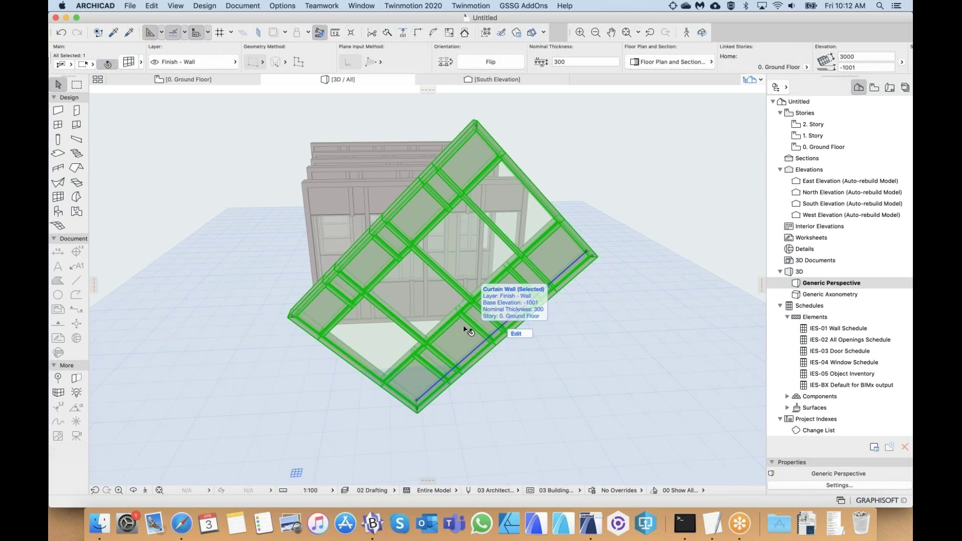
# - Flip the tilted wall's orientation in its geometry and positioning settings, apply the change and clear the selection
pyautogui.moveTo(450, 282); pyautogui.dragTo(450, 297, button='middle')
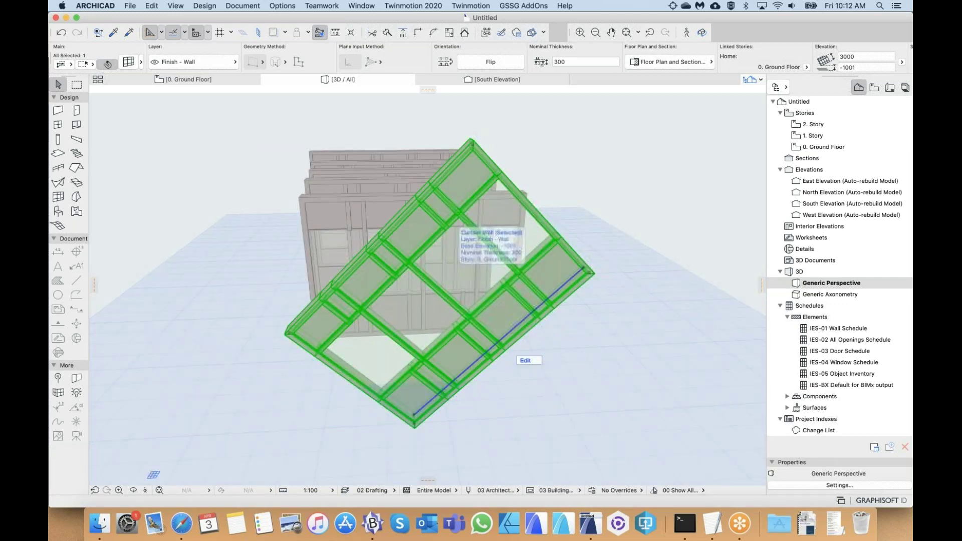
pyautogui.doubleClick(421, 292)
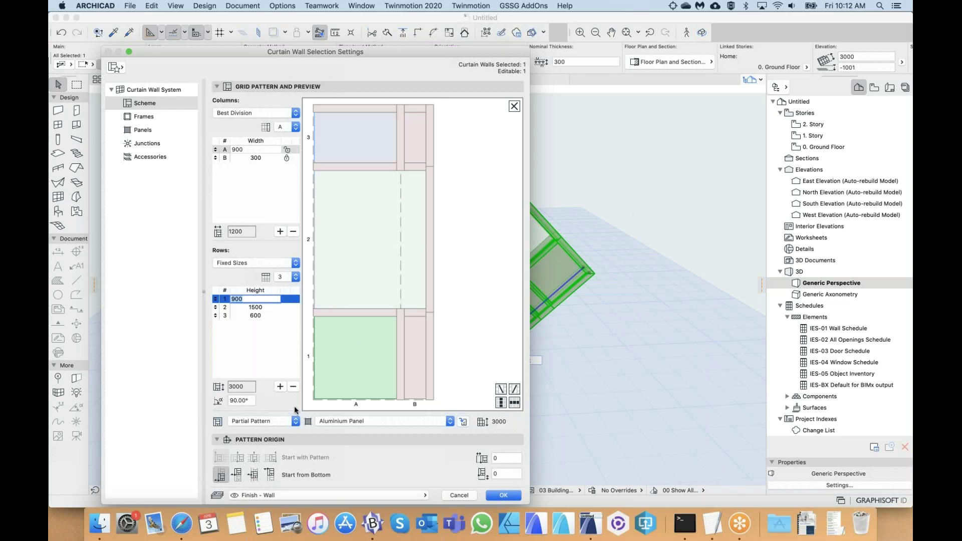
pyautogui.click(135, 90)
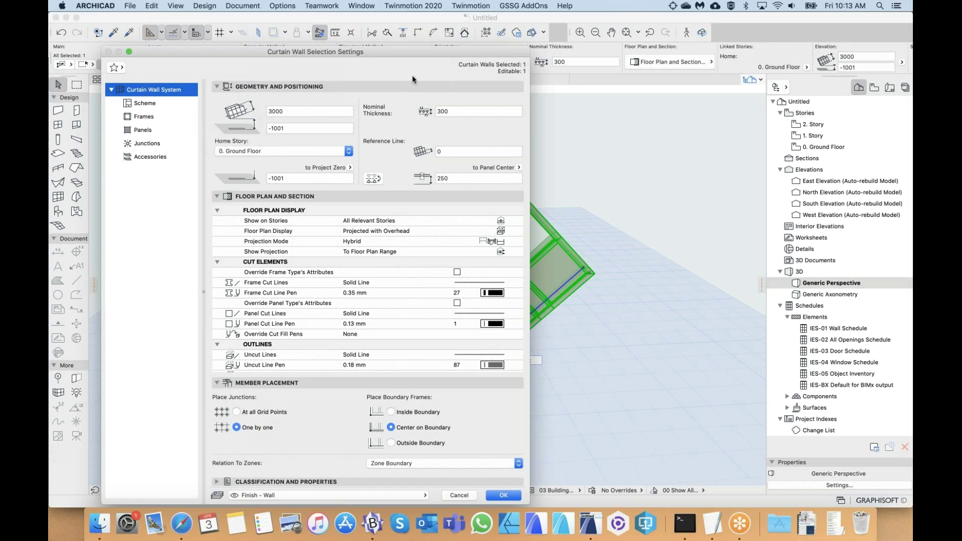
pyautogui.moveTo(419, 52); pyautogui.dragTo(402, 45)
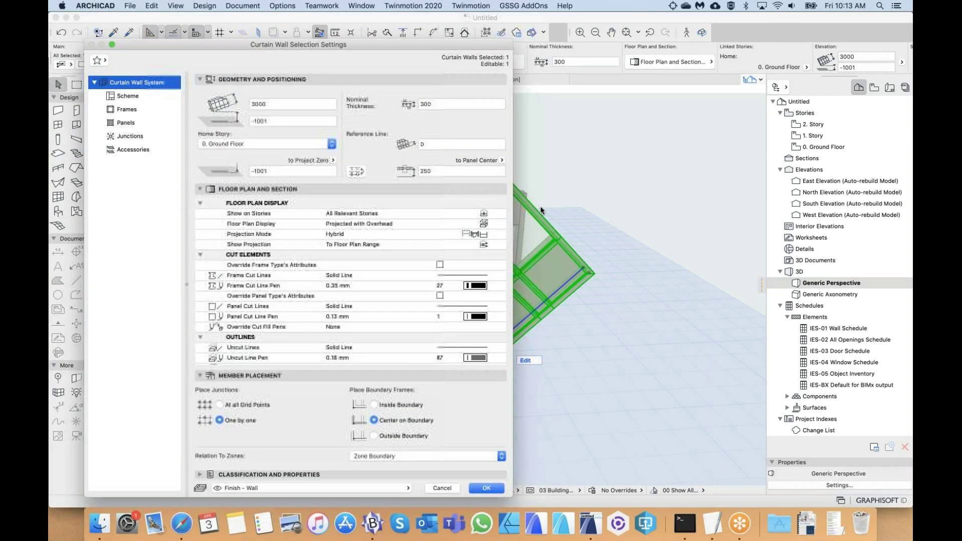
pyautogui.moveTo(510, 213); pyautogui.dragTo(468, 214)
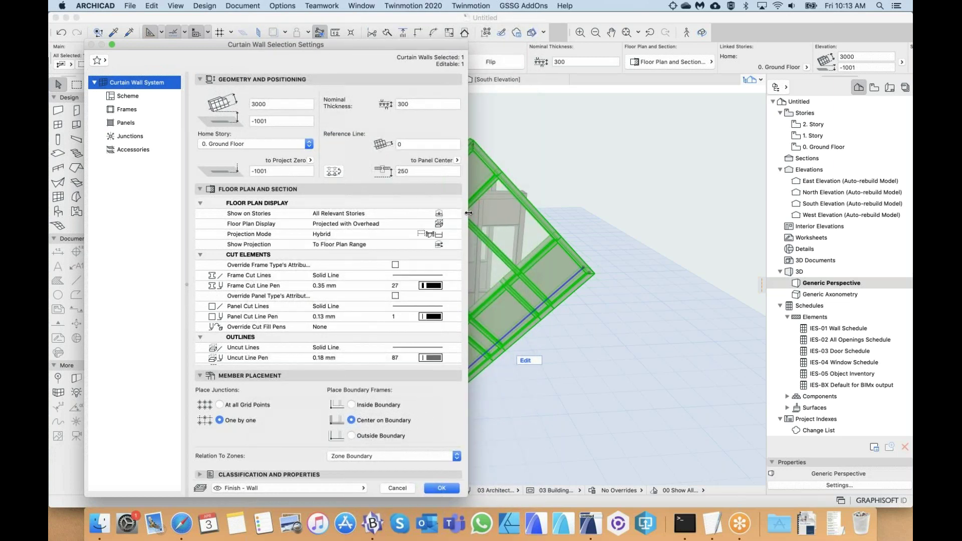
pyautogui.click(339, 173)
pyautogui.click(440, 488)
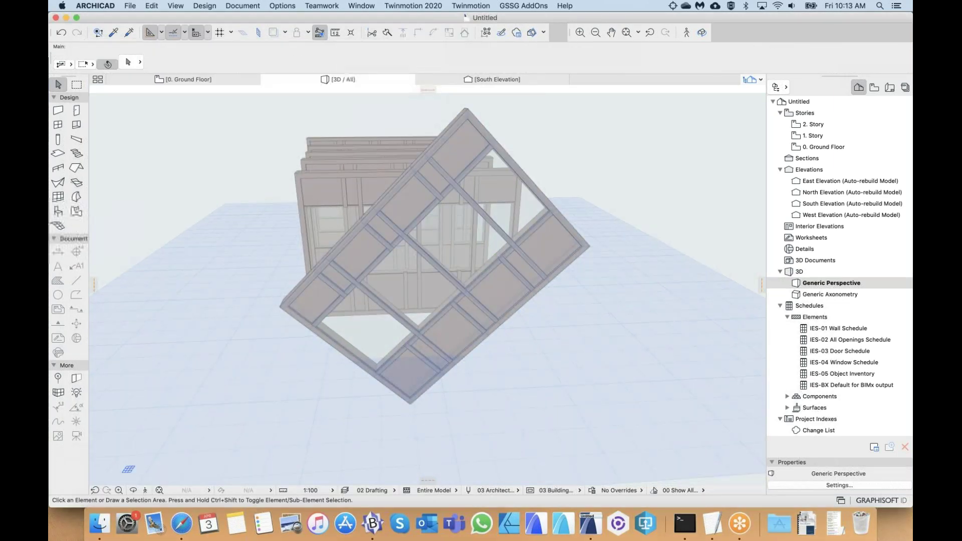
pyautogui.press('Escape')
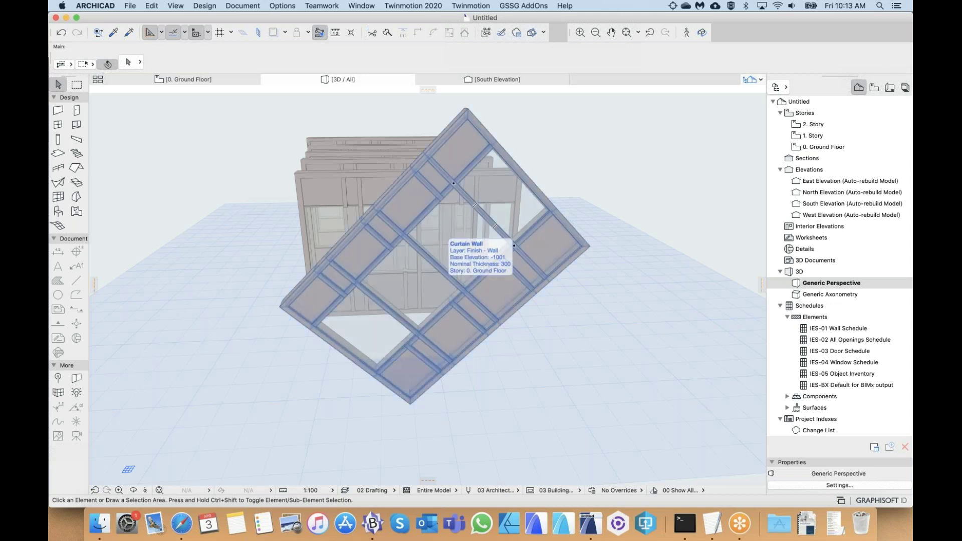
# - Place a straight 3000 mm high curtain wall along the X axis on the ground grid in front of the tilted wall
pyautogui.click(435, 305)
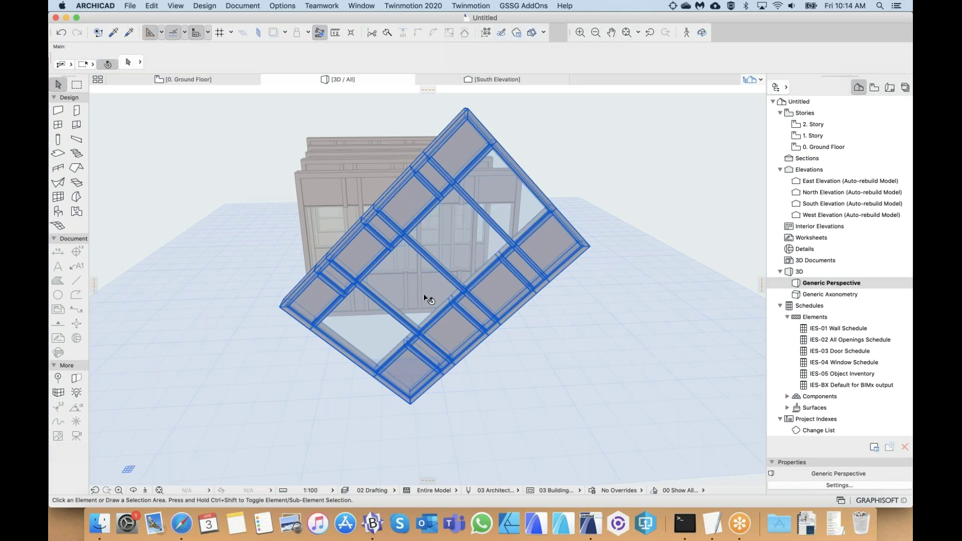
pyautogui.scroll(-3, 434, 314)
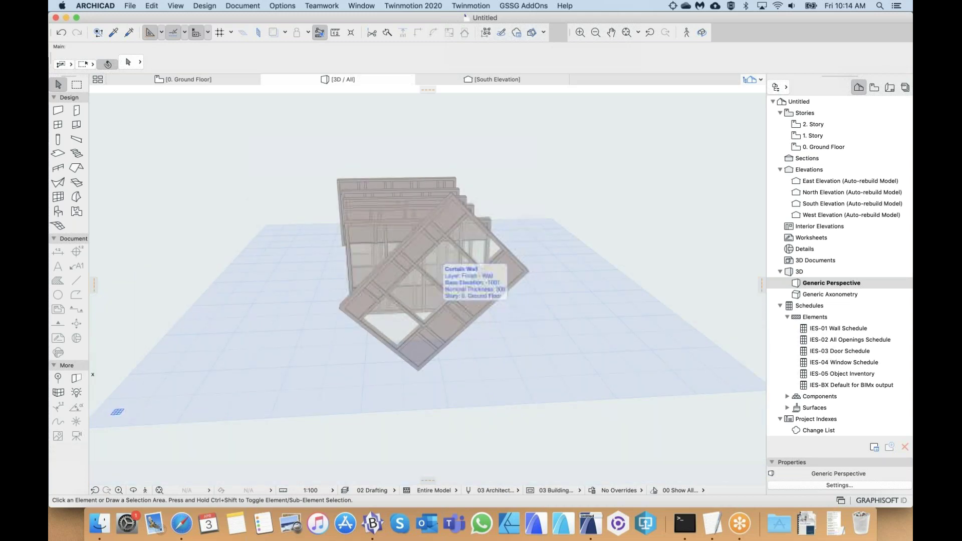
pyautogui.scroll(-3, 441, 281)
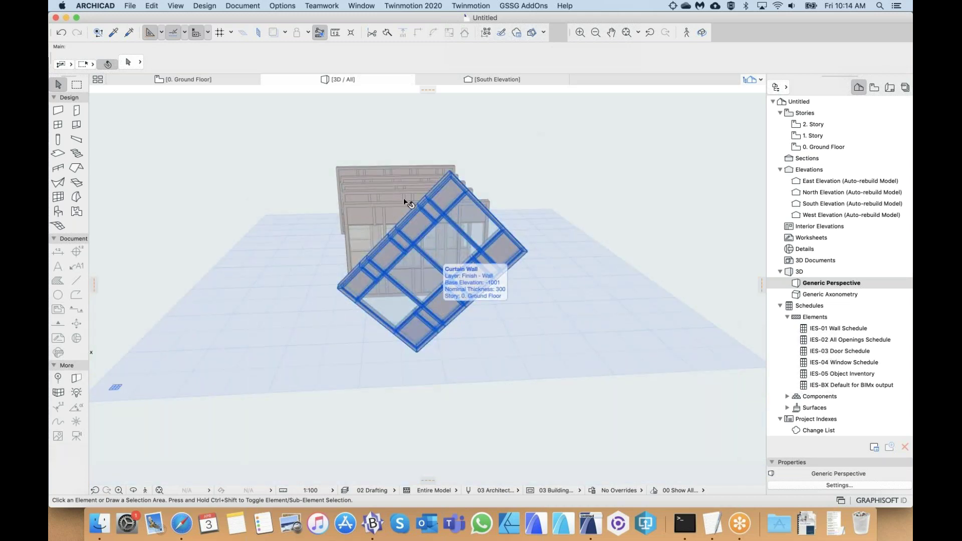
pyautogui.click(368, 149)
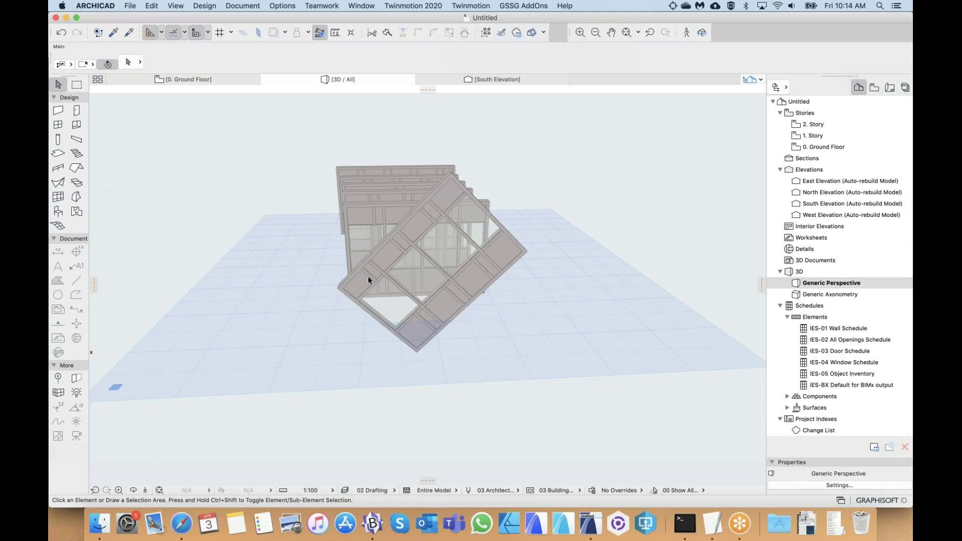
pyautogui.click(57, 198)
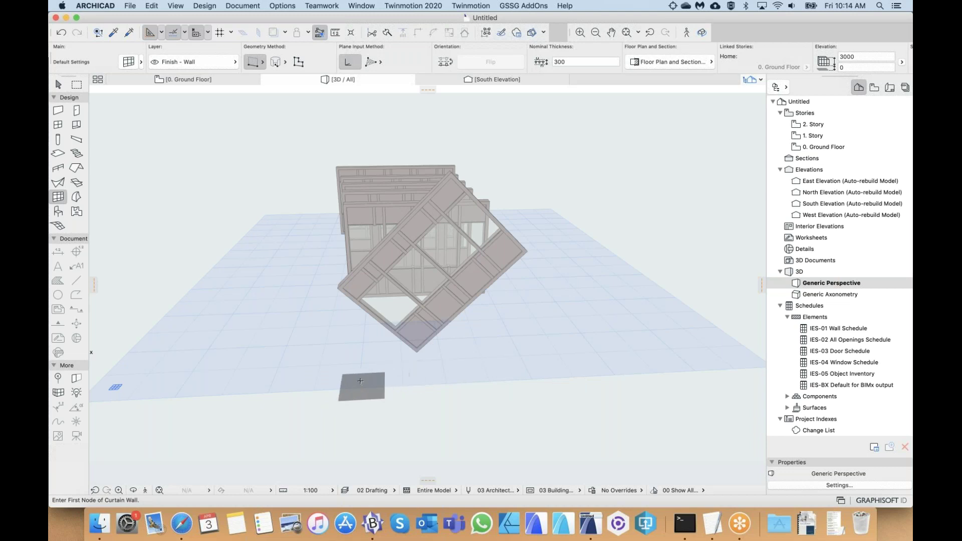
pyautogui.click(361, 381)
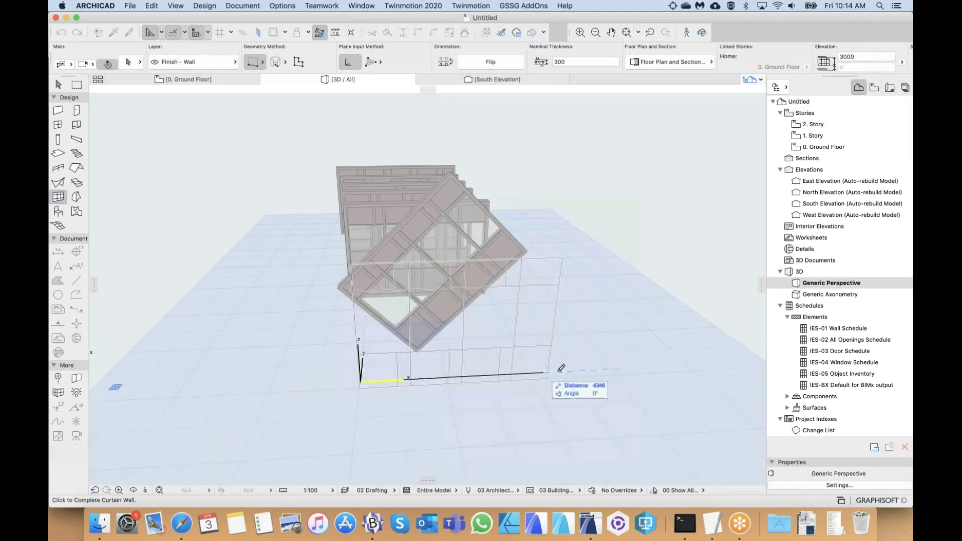
pyautogui.click(557, 373)
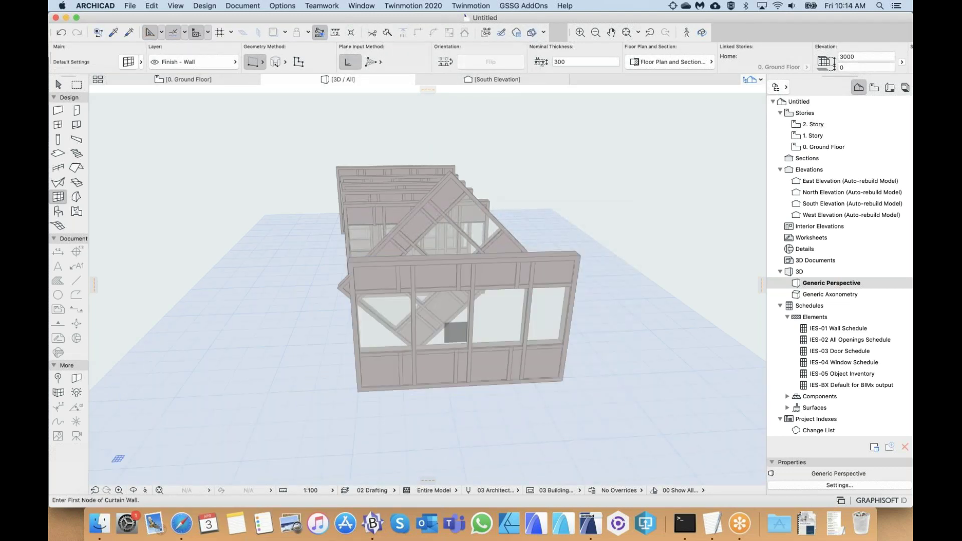
# - Select the new front curtain wall and enter its Edit mode
pyautogui.scroll(2, 513, 357)
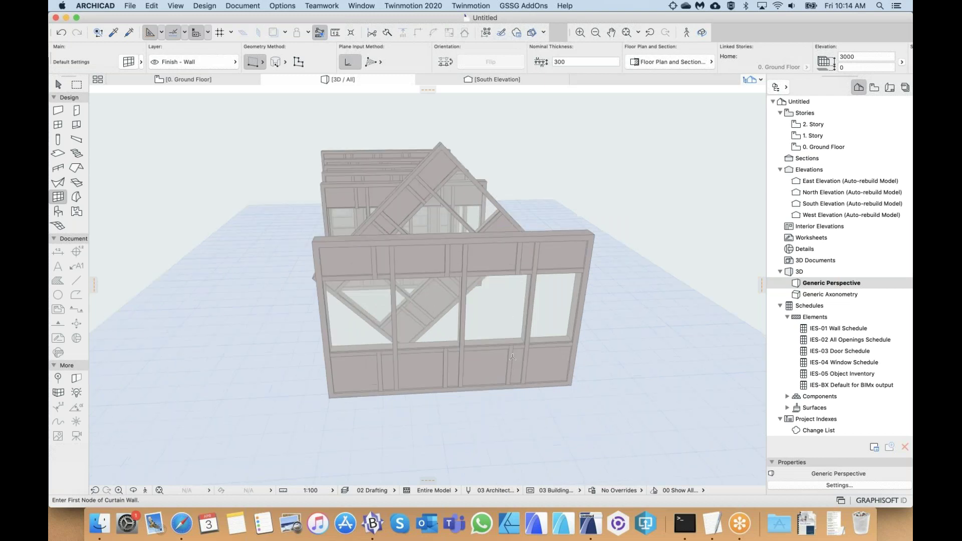
pyautogui.scroll(3, 513, 357)
pyautogui.moveTo(513, 356)
pyautogui.keyDown('shift'); pyautogui.mouseDown(button='middle')
pyautogui.moveTo(471, 346)
pyautogui.moveTo(458, 379)
pyautogui.moveTo(467, 386)
pyautogui.moveTo(511, 361)
pyautogui.mouseUp(button='middle'); pyautogui.keyUp('shift')
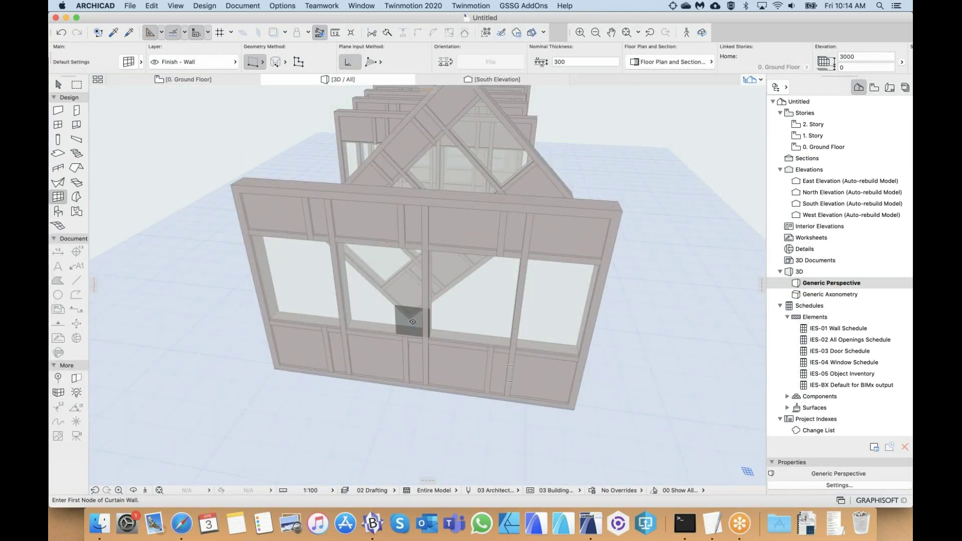
pyautogui.scroll(1, 452, 363)
pyautogui.scroll(2, 452, 363)
pyautogui.scroll(1, 452, 363)
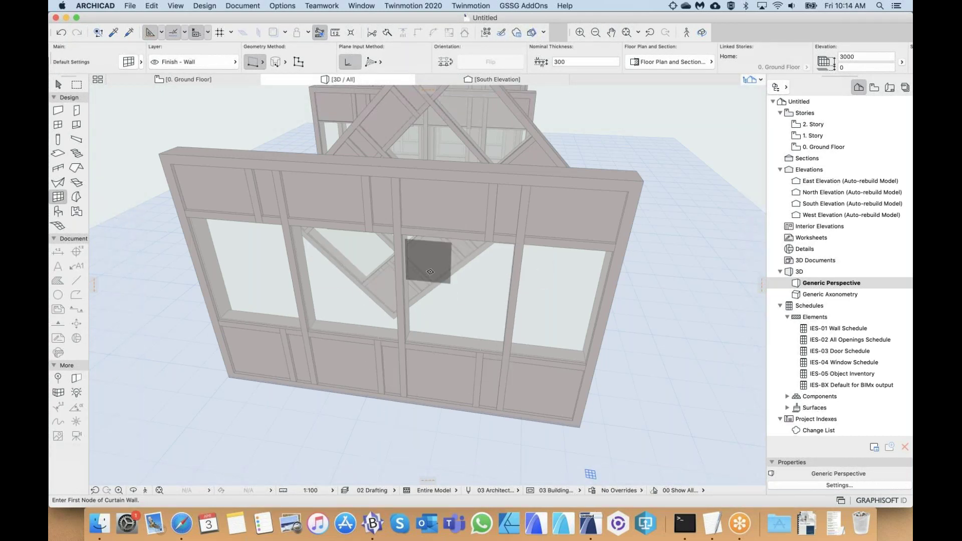
pyautogui.click(58, 86)
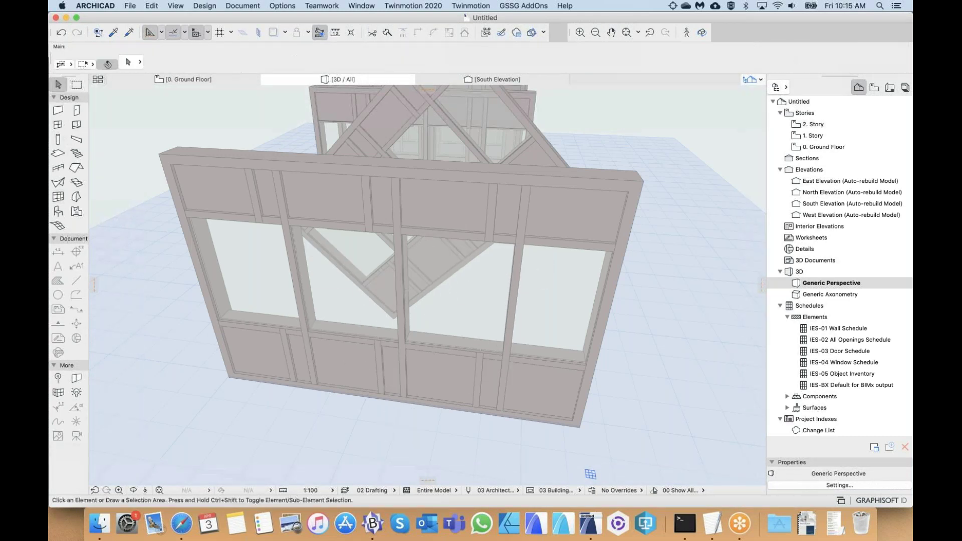
pyautogui.click(431, 319)
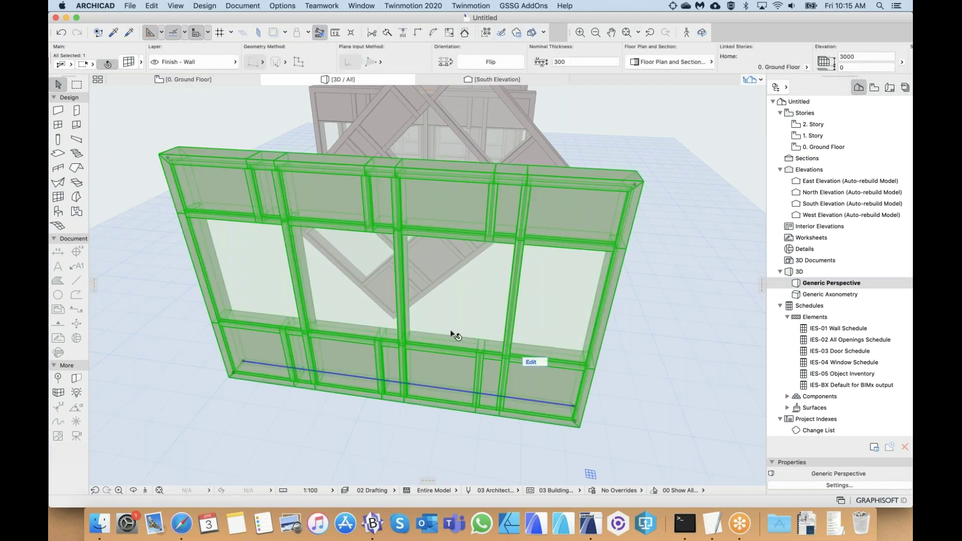
pyautogui.click(534, 362)
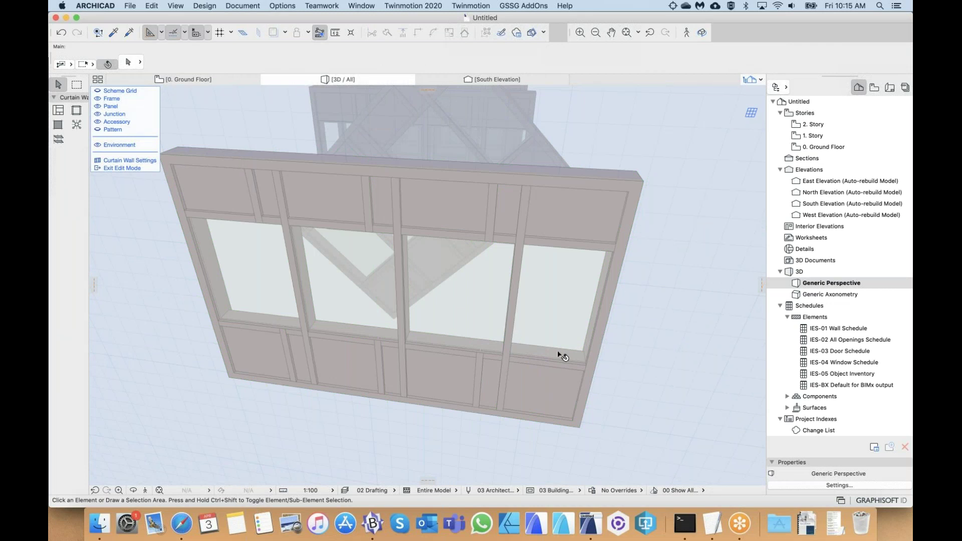
# - Hide and restore the curtain wall's panels, and do the same for its frames, to view each component type separately
pyautogui.scroll(3, 444, 303)
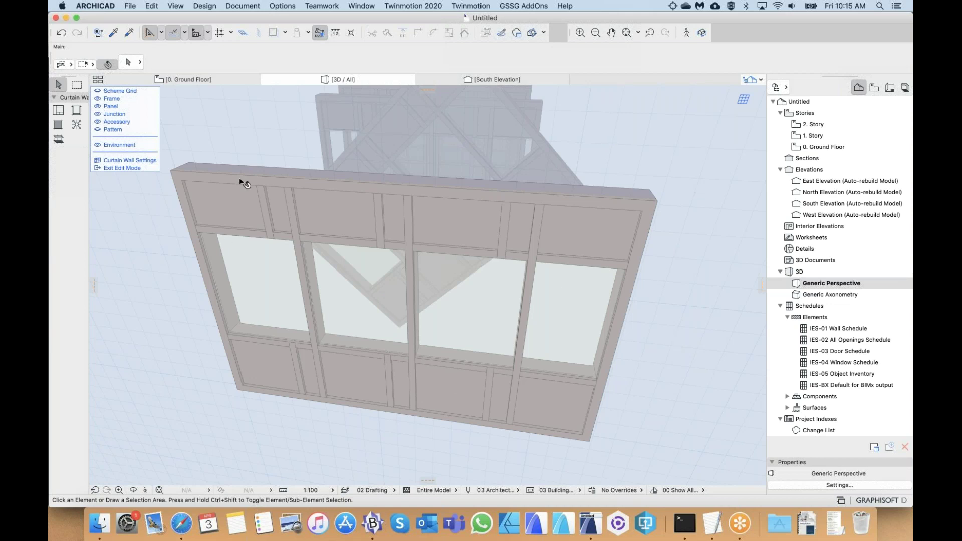
pyautogui.click(450, 263)
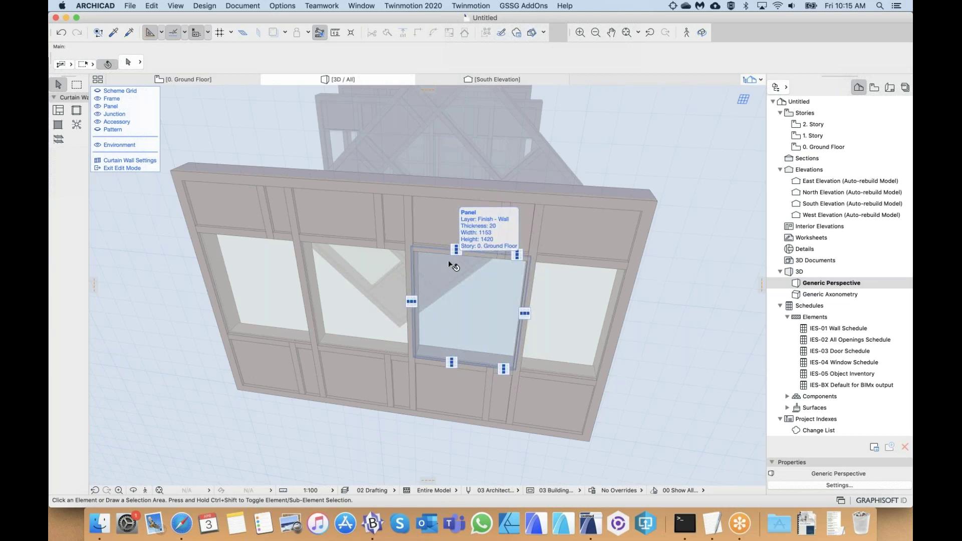
pyautogui.press('Delete')
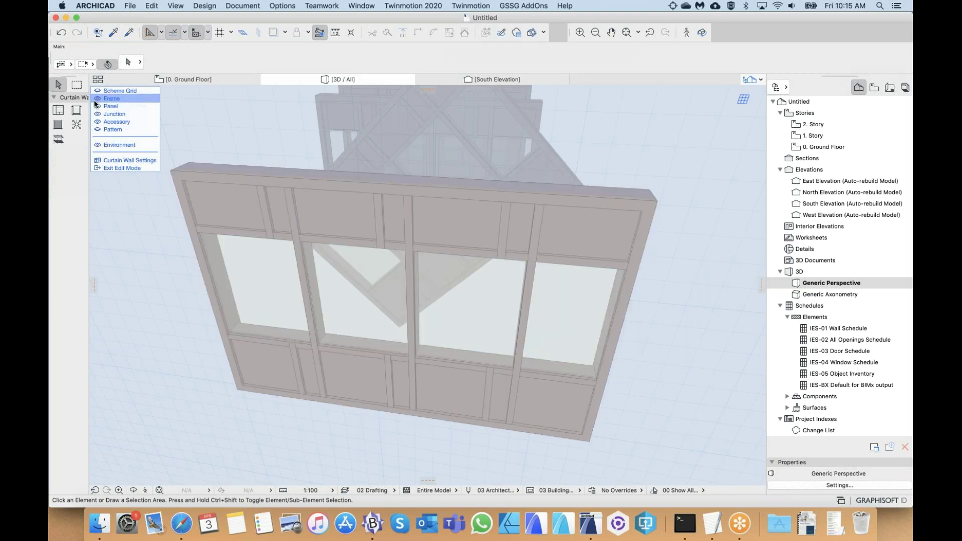
pyautogui.click(97, 99)
pyautogui.click(97, 99)
pyautogui.click(97, 106)
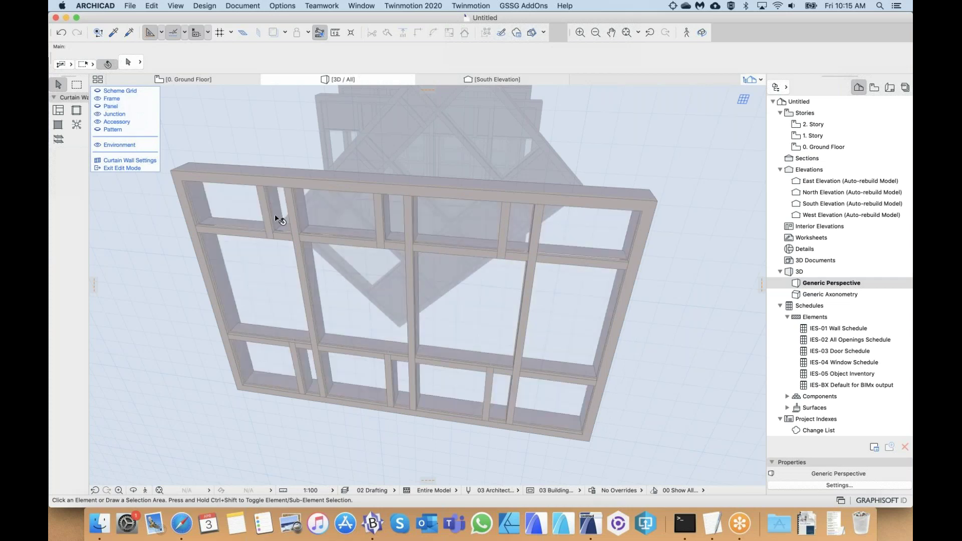
pyautogui.click(98, 107)
pyautogui.click(99, 100)
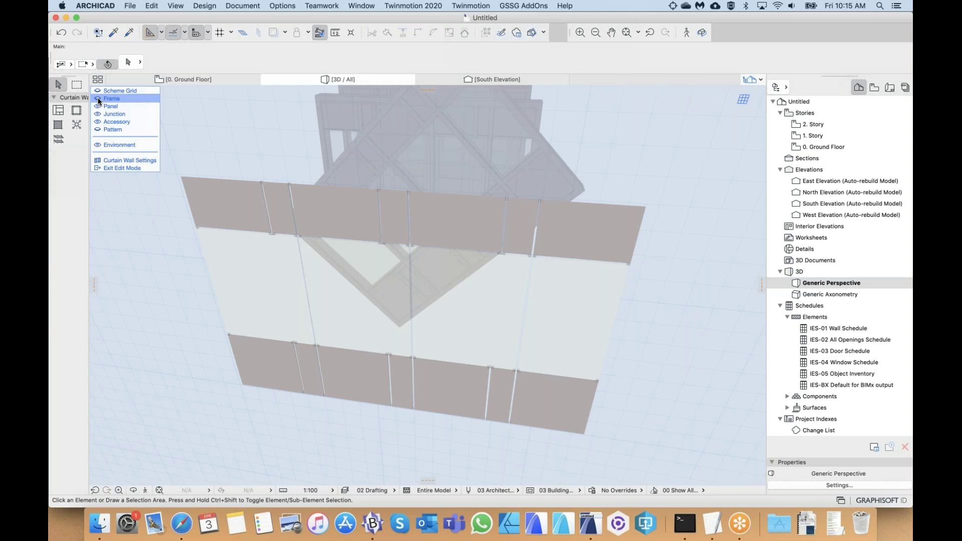
pyautogui.click(98, 99)
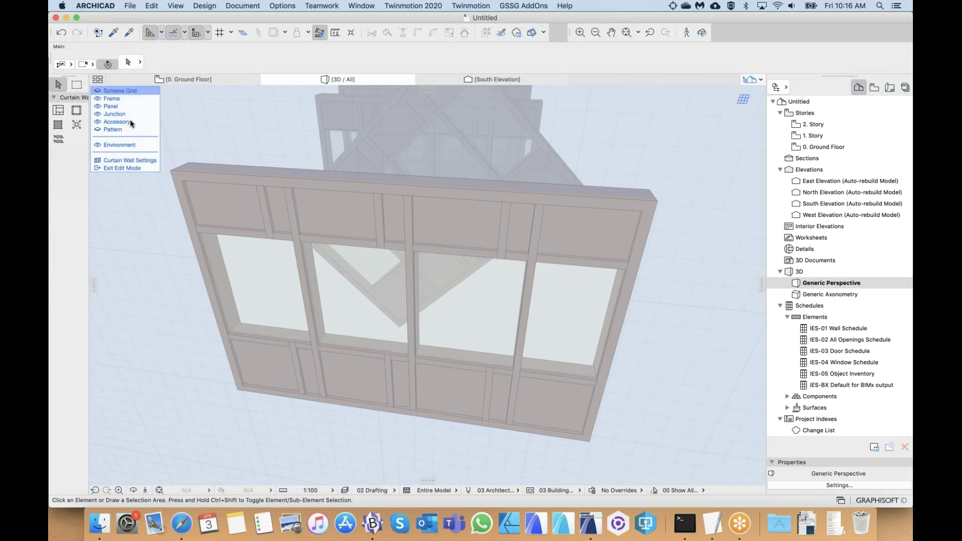
# - Toggle the Environment display off and on repeatedly to compare the edited wall with and without its surroundings
pyautogui.click(98, 145)
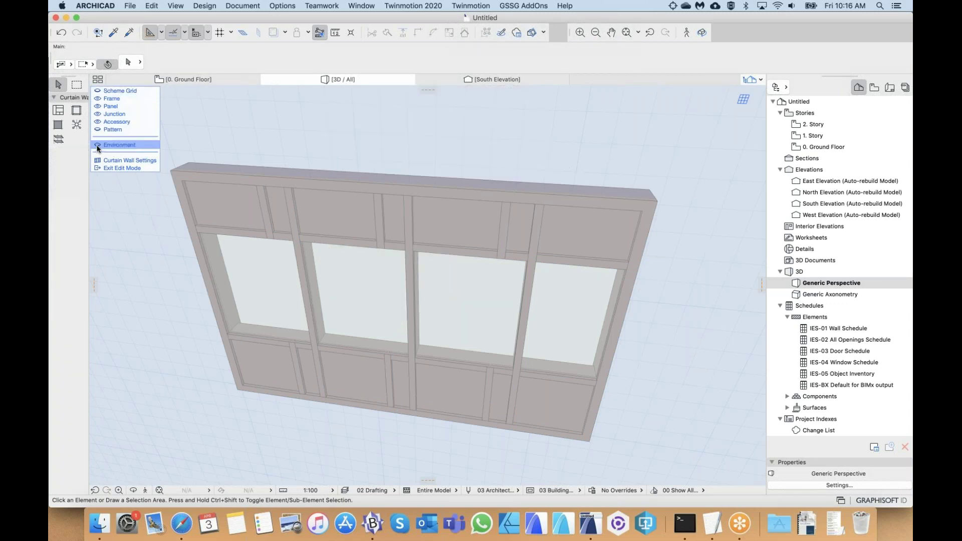
pyautogui.click(98, 146)
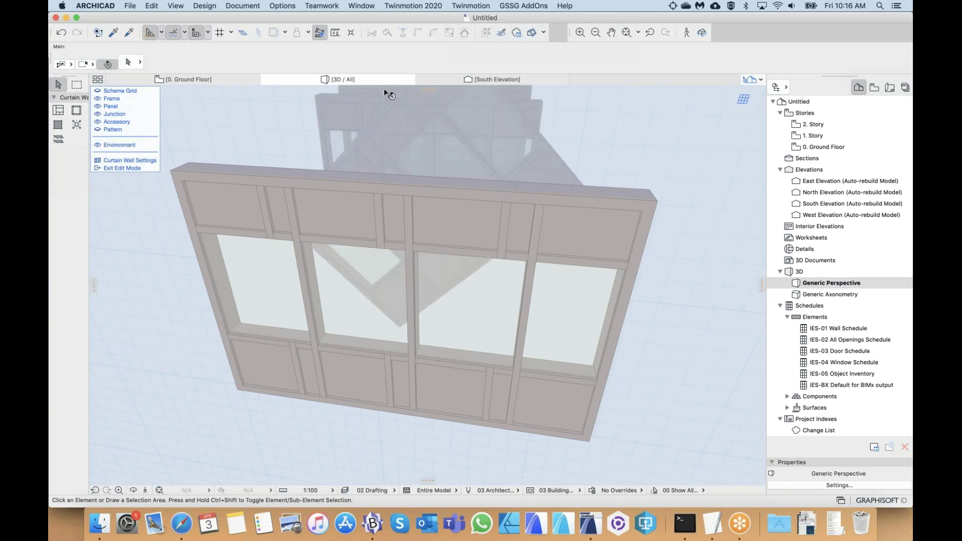
pyautogui.click(99, 145)
pyautogui.click(98, 145)
pyautogui.click(99, 146)
pyautogui.click(99, 145)
# - Exit the front curtain wall's Edit mode and enter it again
pyautogui.scroll(2, 331, 254)
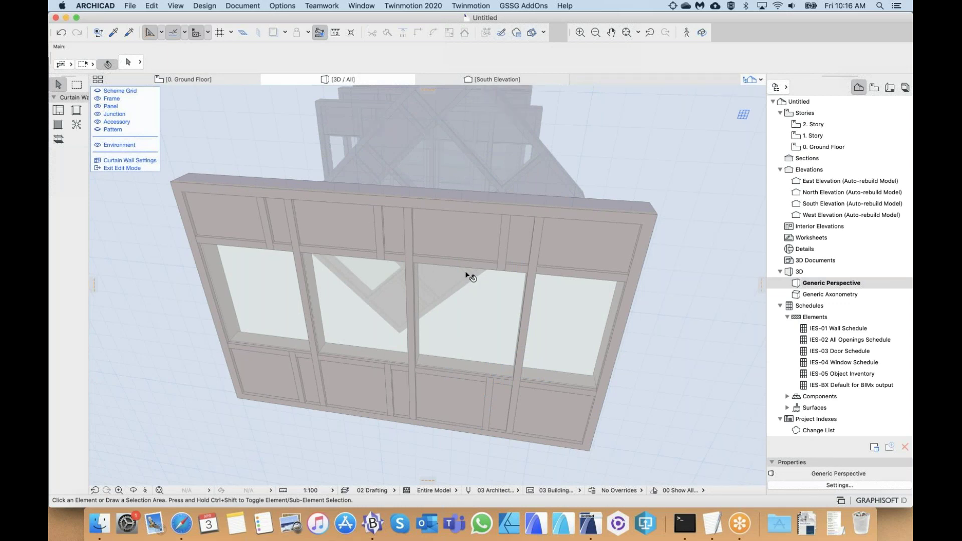
pyautogui.click(354, 282)
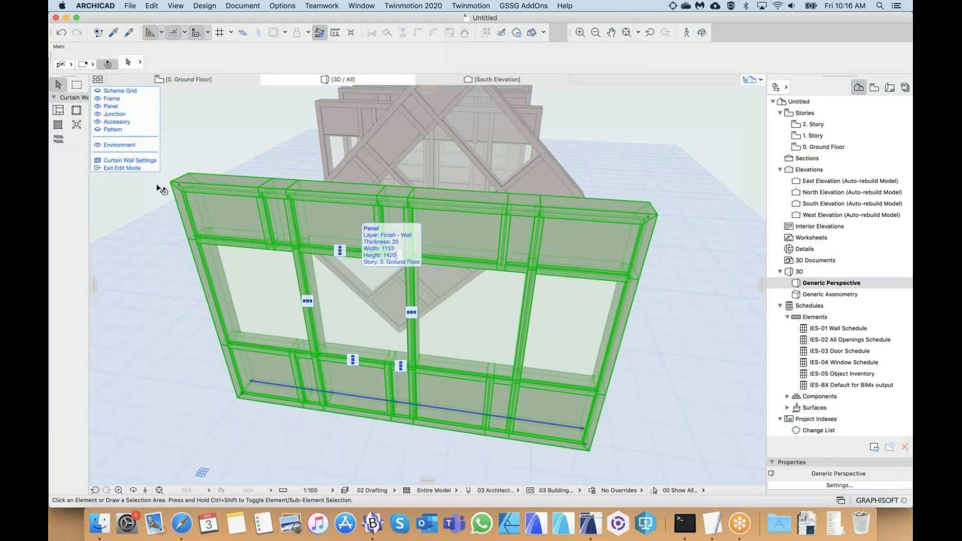
pyautogui.click(111, 168)
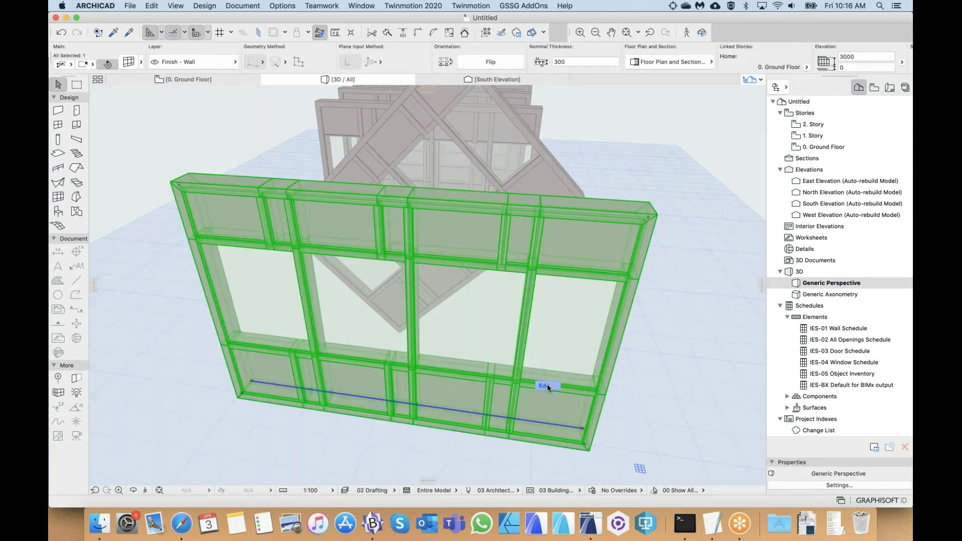
pyautogui.click(358, 268)
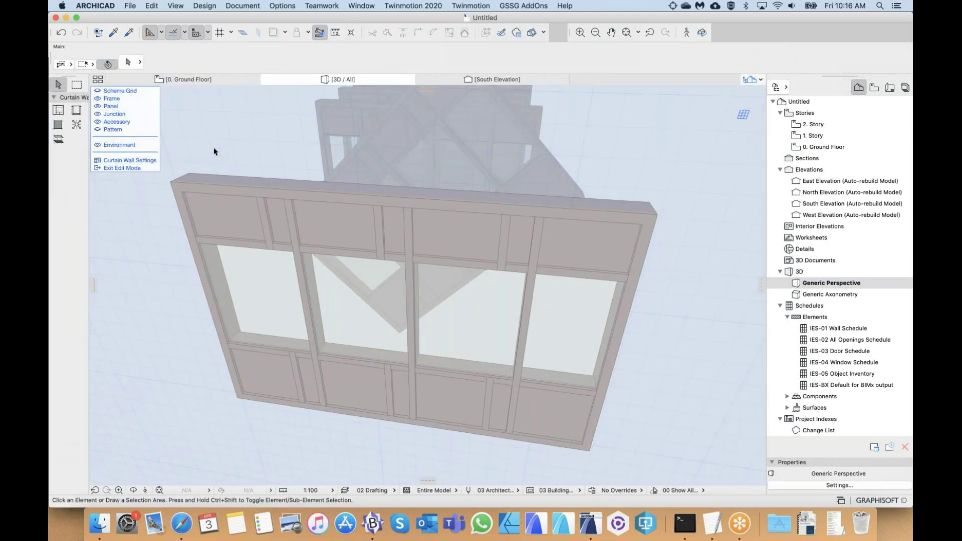
# - Delete the central vertical frame segment between the two middle glass panels of the front curtain wall
pyautogui.moveTo(461, 309); pyautogui.dragTo(484, 96, button='middle')
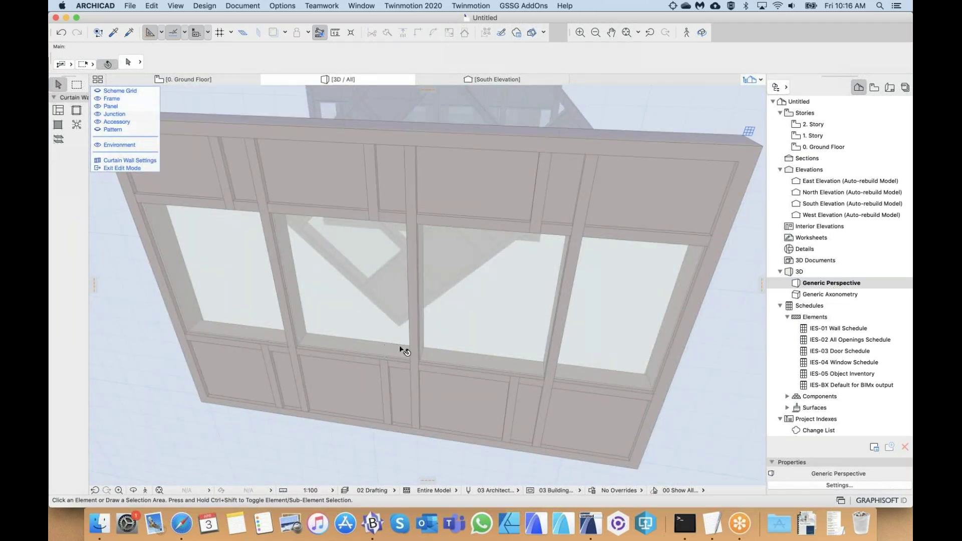
pyautogui.moveTo(413, 255); pyautogui.dragTo(427, 264, button='middle')
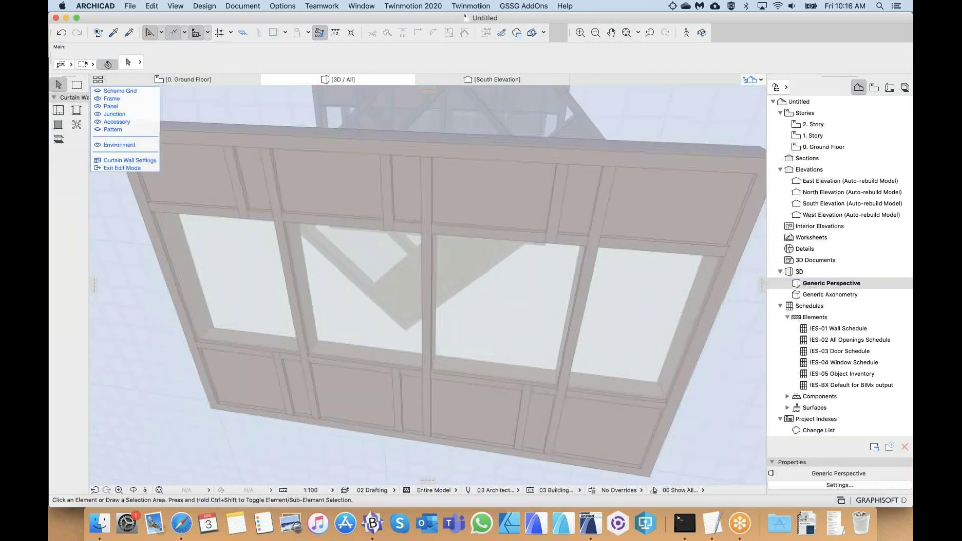
pyautogui.click(428, 257)
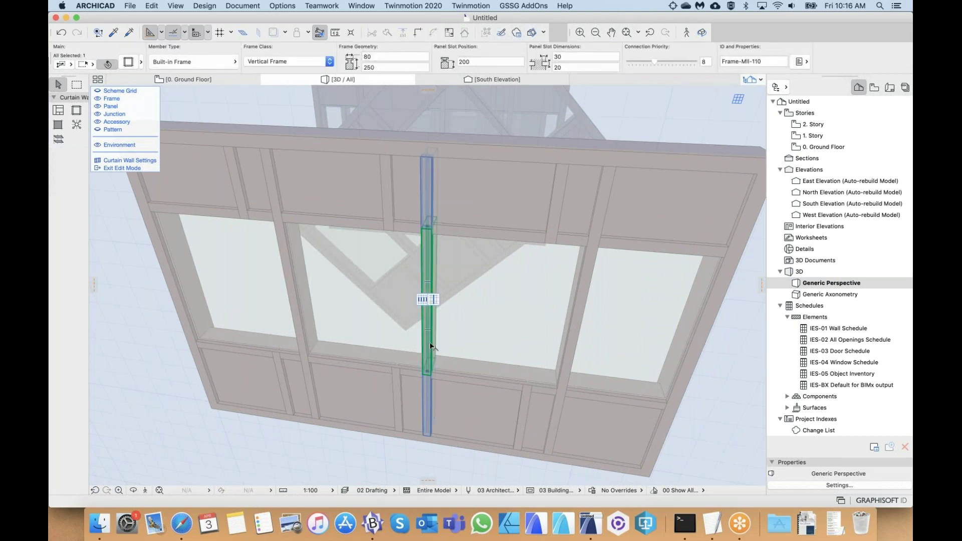
pyautogui.click(428, 256)
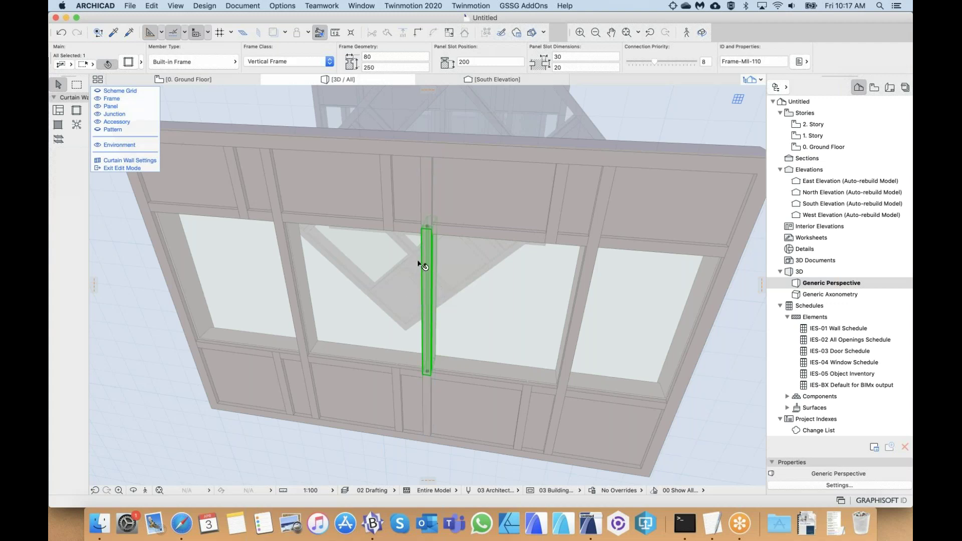
pyautogui.click(426, 259)
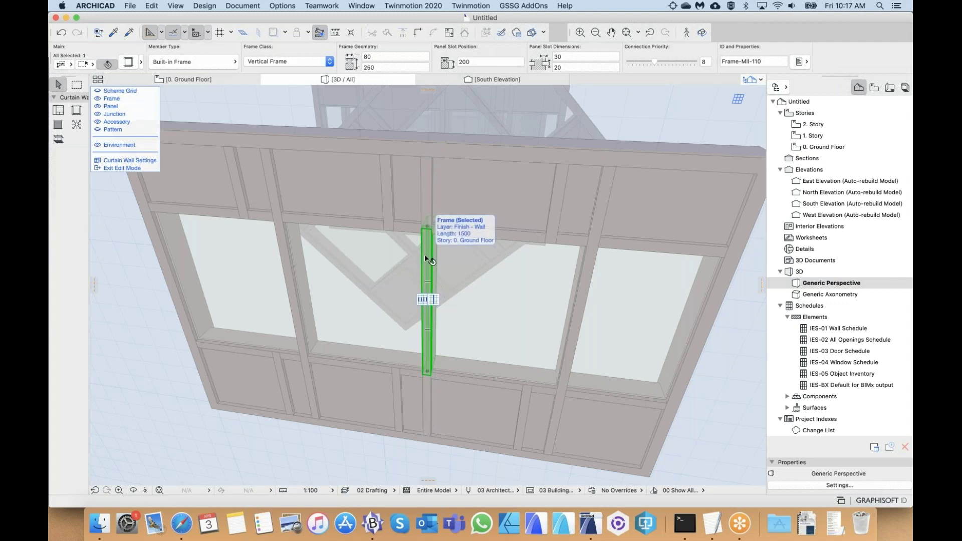
pyautogui.press('Delete')
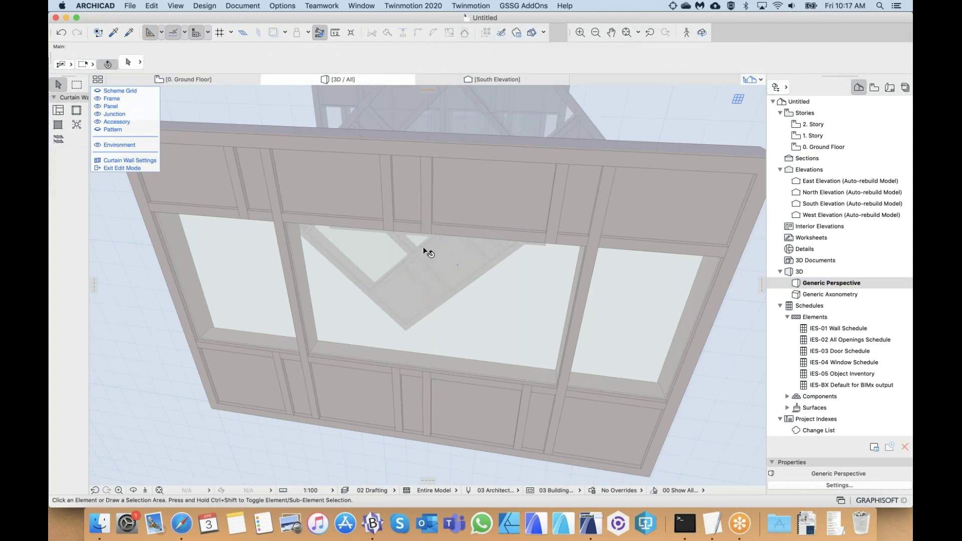
# - Inspect the large central glass panel and the vertical frame segment above it by selecting each in turn
pyautogui.click(431, 279)
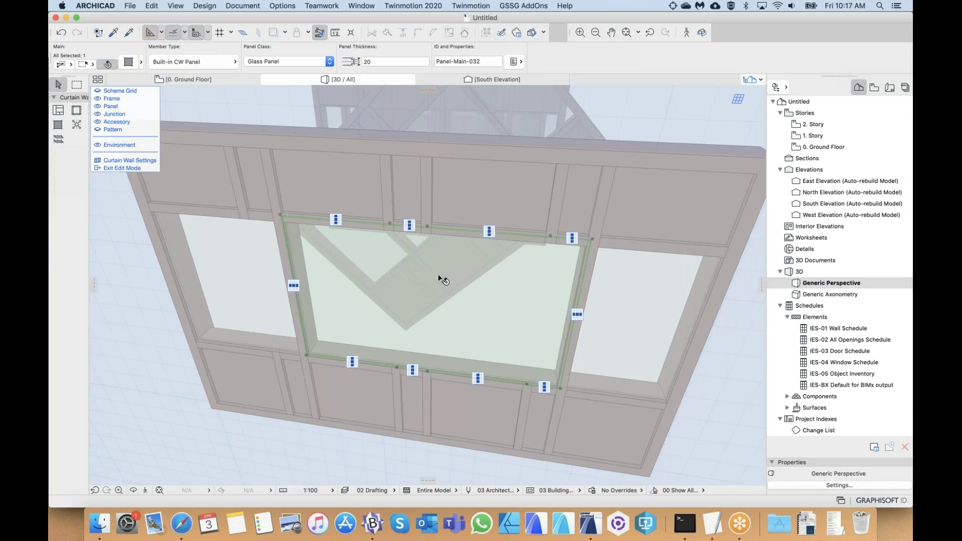
pyautogui.moveTo(439, 275); pyautogui.dragTo(444, 267, button='middle')
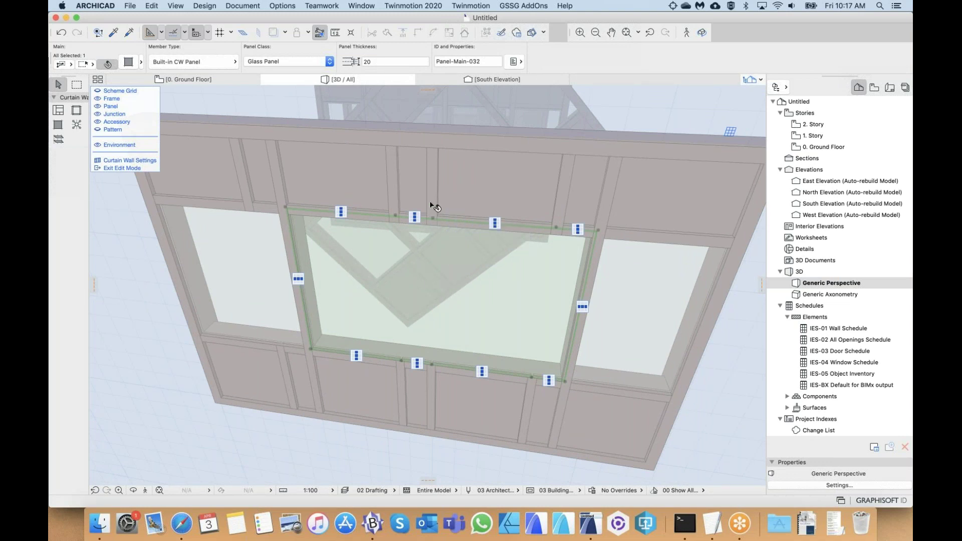
pyautogui.click(435, 177)
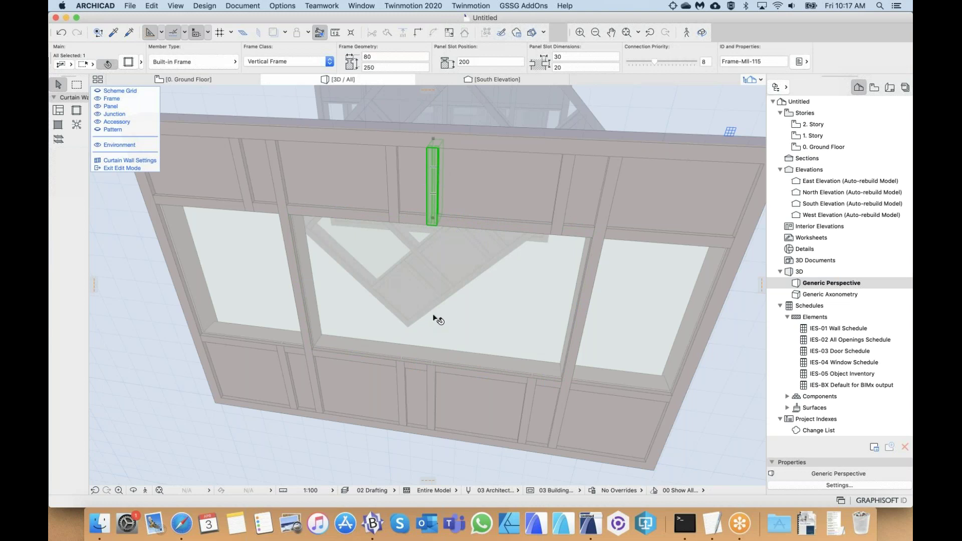
pyautogui.click(446, 300)
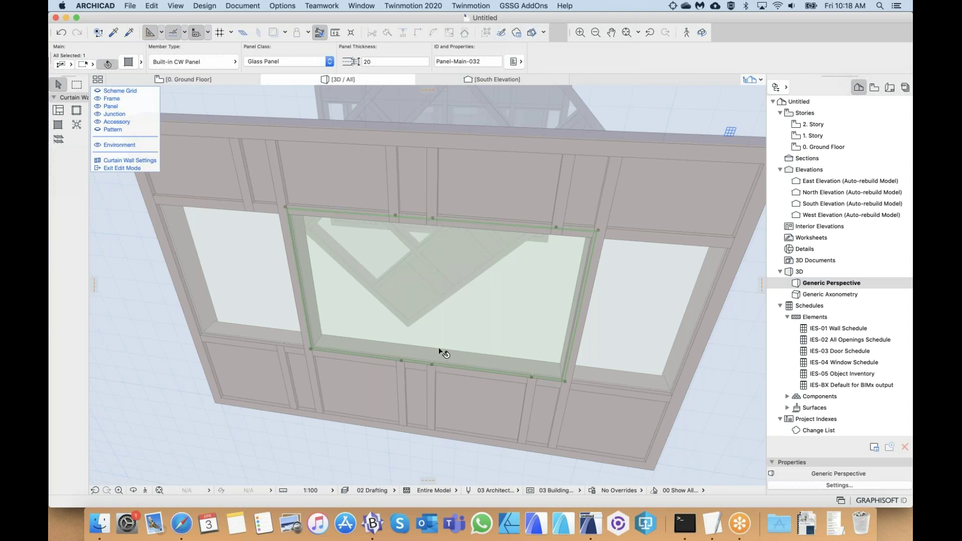
# - Select the large central glass panel of the front curtain wall and delete it, leaving its grid cell open
pyautogui.moveTo(436, 251)
pyautogui.click(434, 193)
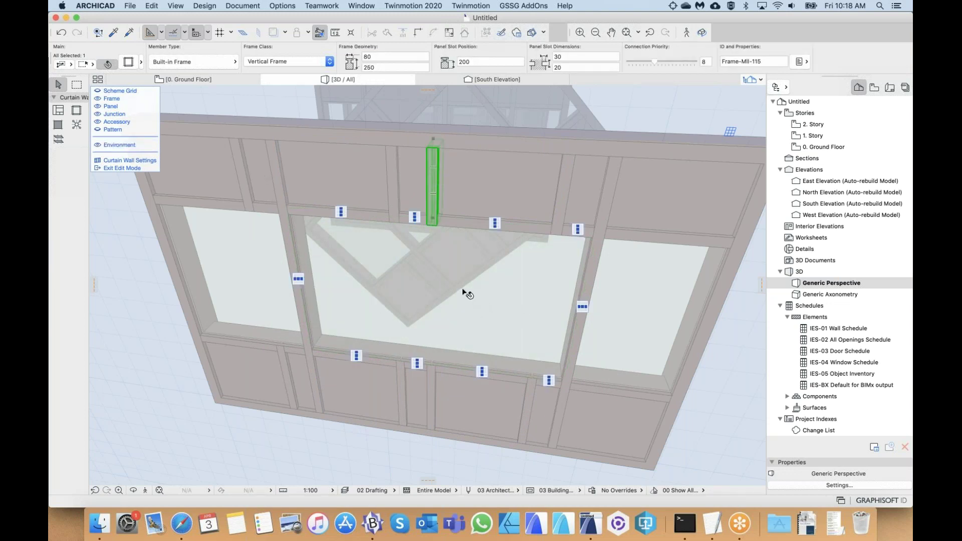
pyautogui.click(449, 284)
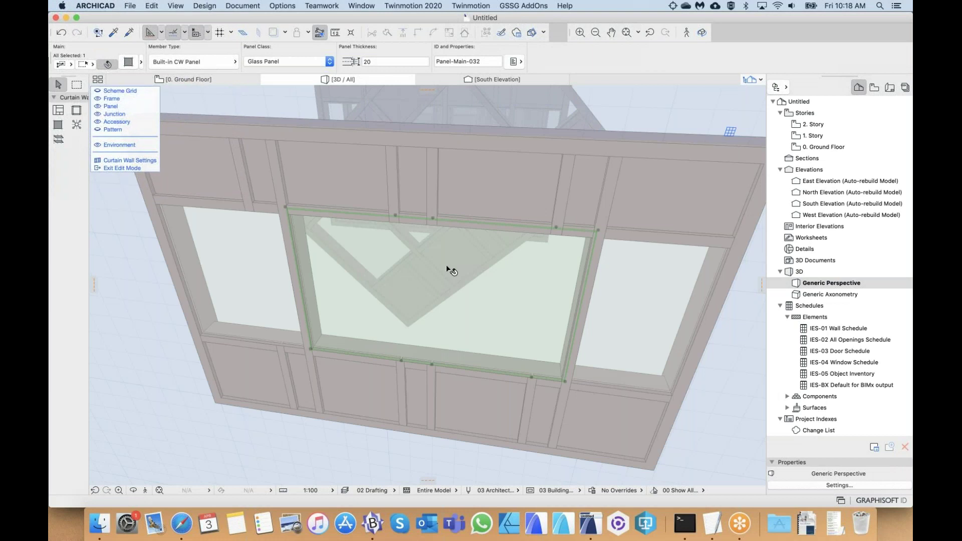
pyautogui.moveTo(447, 267)
pyautogui.moveTo(441, 319)
pyautogui.moveTo(417, 285)
pyautogui.moveTo(471, 286)
pyautogui.moveTo(447, 230)
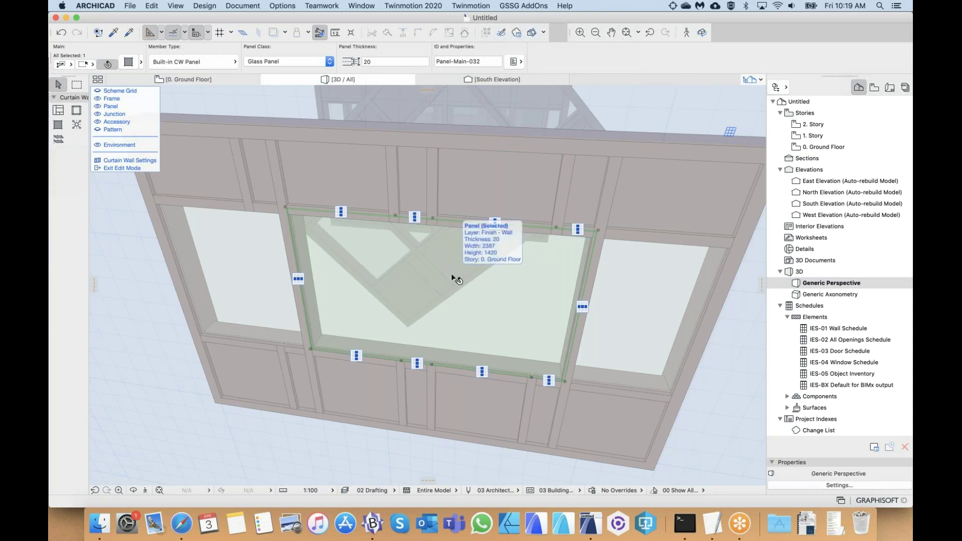
pyautogui.press('Escape')
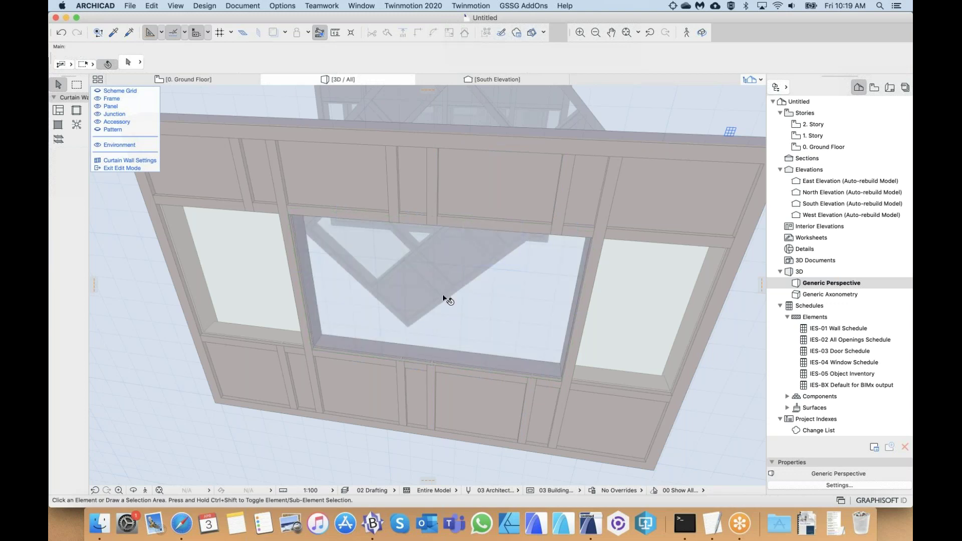
pyautogui.keyDown('shift'); pyautogui.moveTo(458, 277); pyautogui.dragTo(456, 242, button='middle'); pyautogui.keyUp('shift')
pyautogui.scroll(5, 460, 276)
pyautogui.scroll(-4, 460, 275)
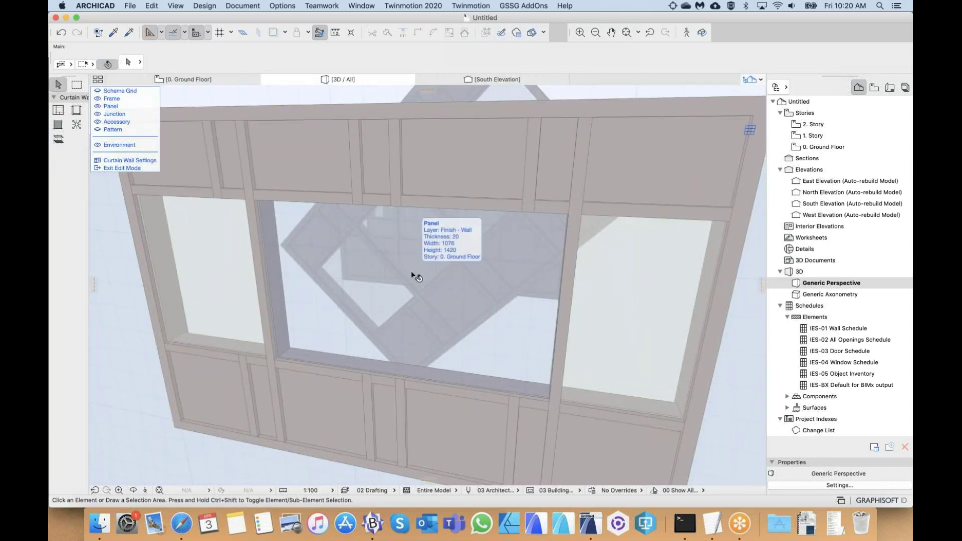
pyautogui.keyDown('shift'); pyautogui.moveTo(411, 265); pyautogui.dragTo(408, 255, button='middle'); pyautogui.keyUp('shift')
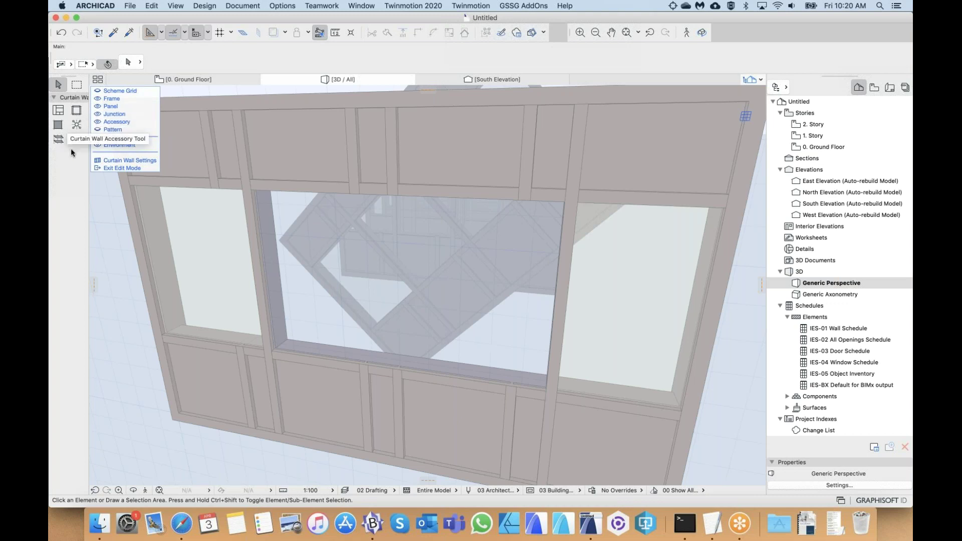
# - Place a new 20 mm Glass Panel in the empty central grid cell with the Curtain Wall Panel tool
pyautogui.click(59, 124)
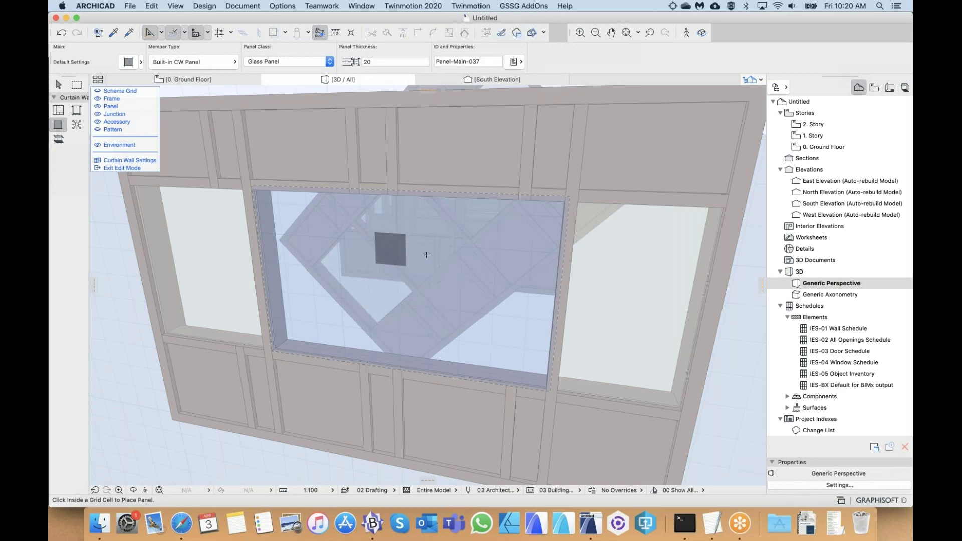
pyautogui.click(423, 258)
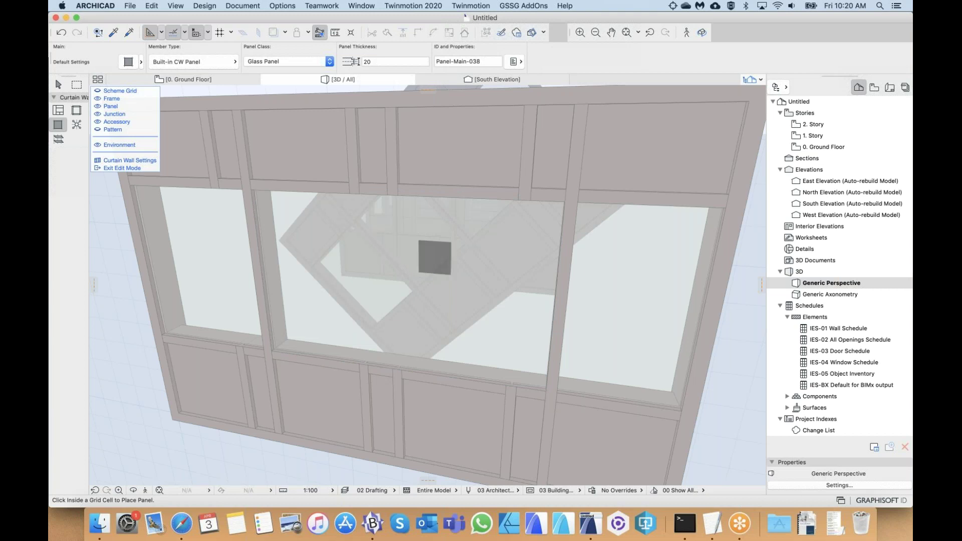
pyautogui.keyDown('shift'); pyautogui.moveTo(352, 311); pyautogui.dragTo(346, 309, button='middle'); pyautogui.keyUp('shift')
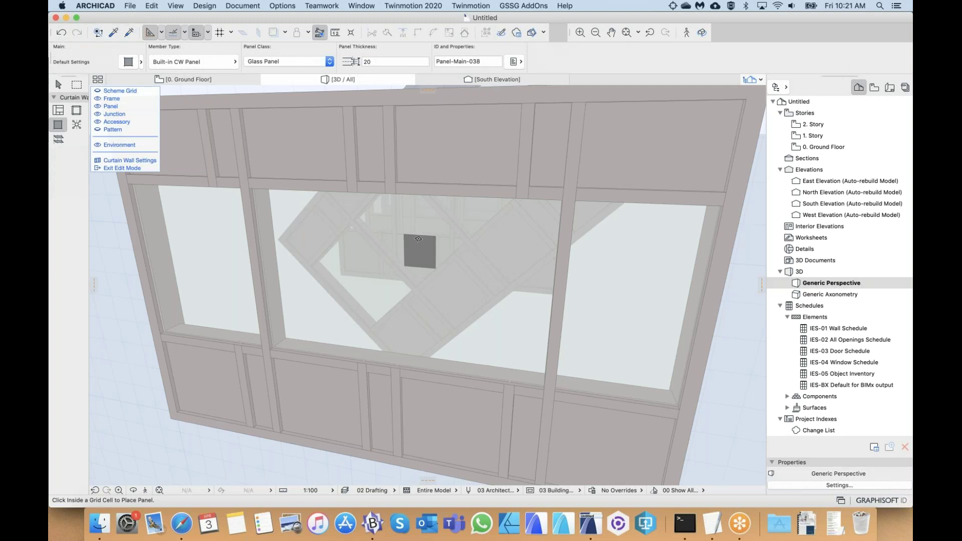
pyautogui.click(418, 238)
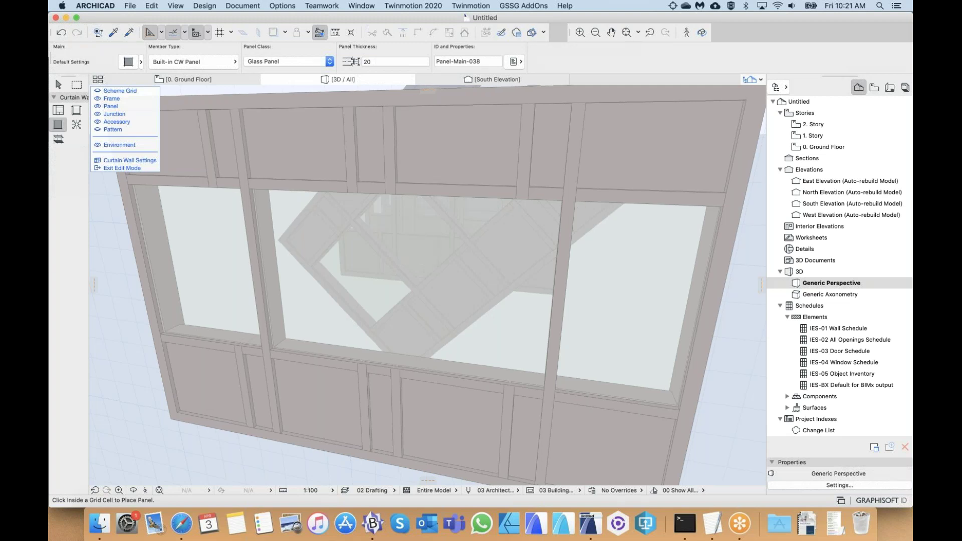
pyautogui.scroll(1, 318, 230)
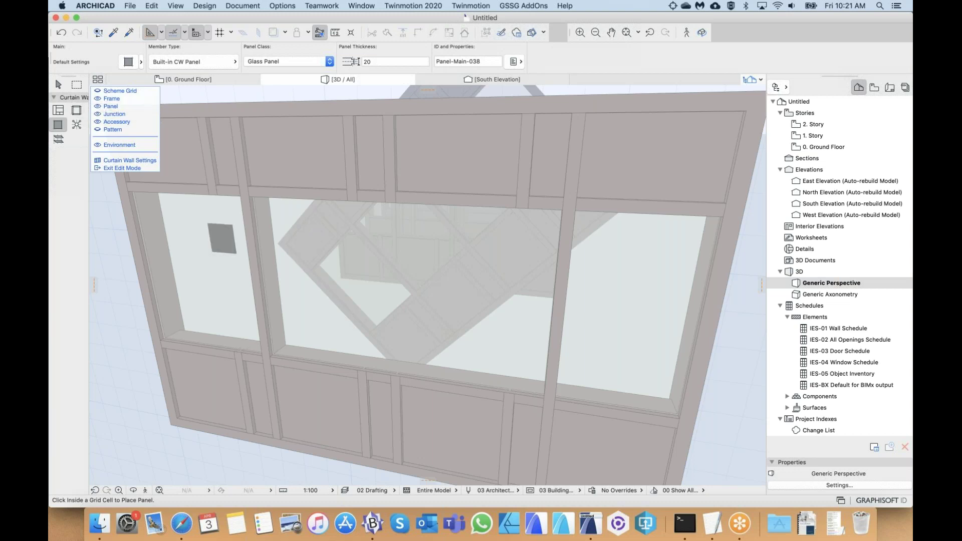
# - Draw a diagonal Vertical Frame about 738 mm long from the upper central frame junction, ending inside the large central glass panel
pyautogui.click(74, 110)
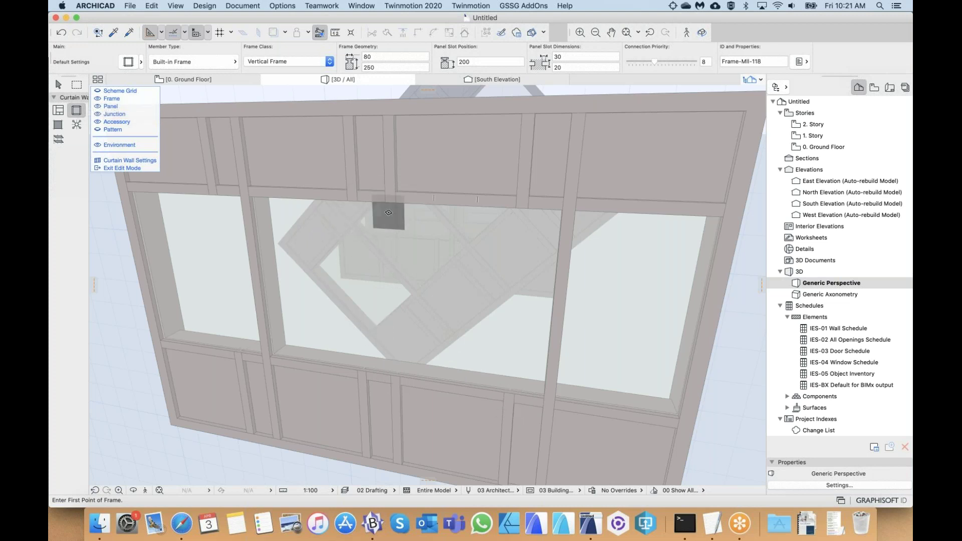
pyautogui.scroll(-2, 388, 213)
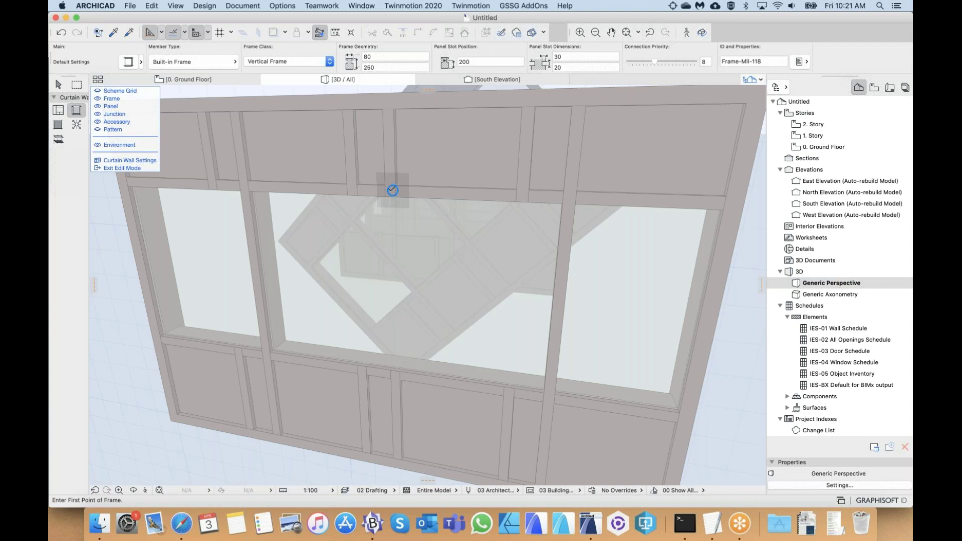
pyautogui.click(392, 190)
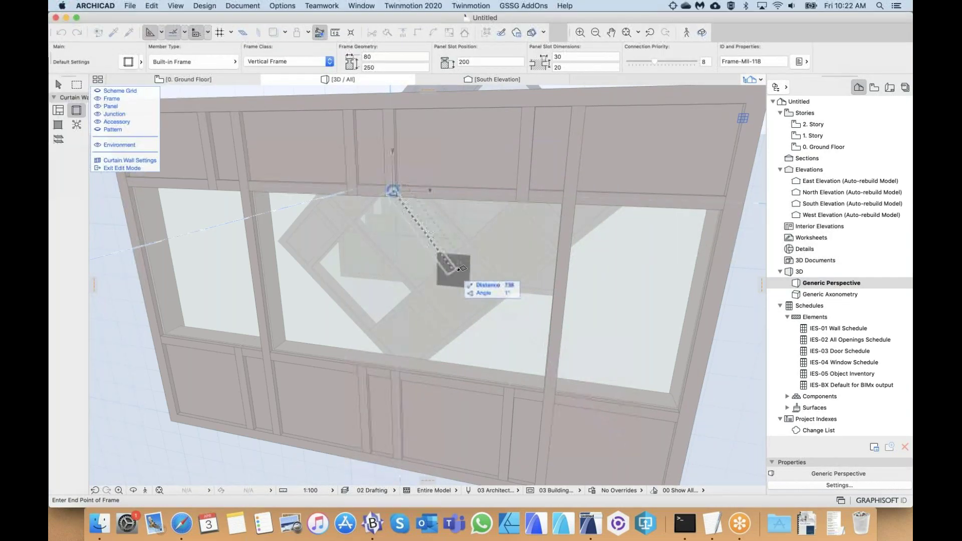
pyautogui.click(461, 269)
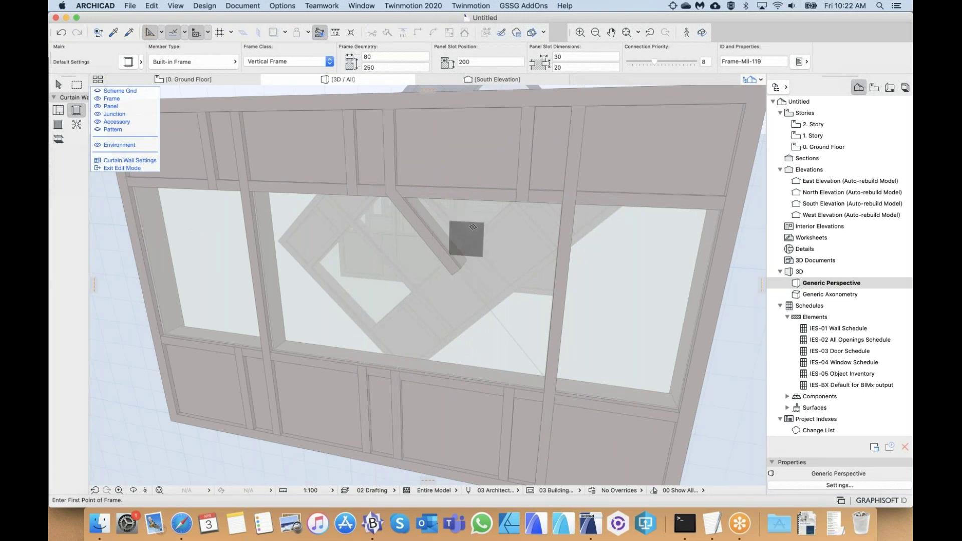
# - Select the glass panel around the short diagonal frame to examine its division, and delete that frame
pyautogui.keyDown('shift'); pyautogui.click(473, 228); pyautogui.keyUp('shift')
pyautogui.keyDown('shift'); pyautogui.click(426, 311); pyautogui.keyUp('shift')
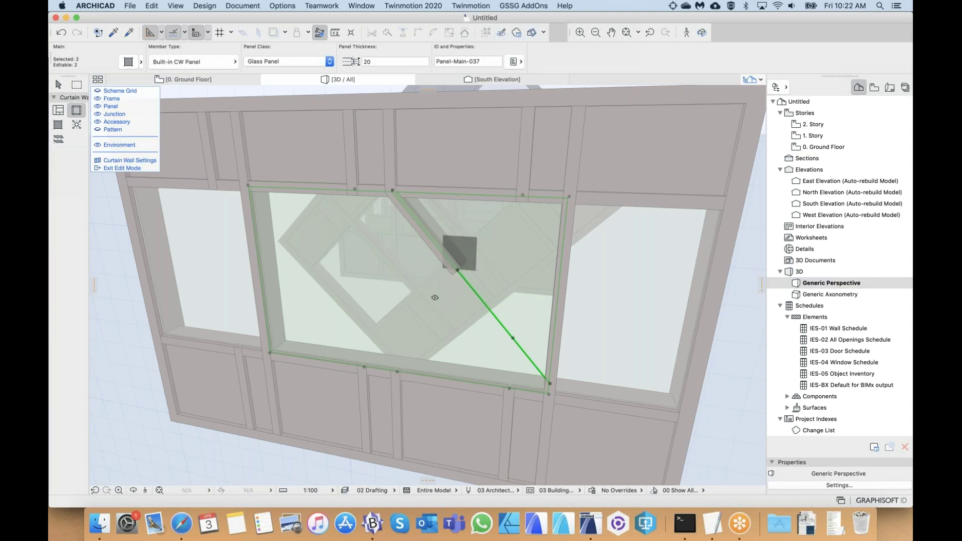
pyautogui.press('Escape')
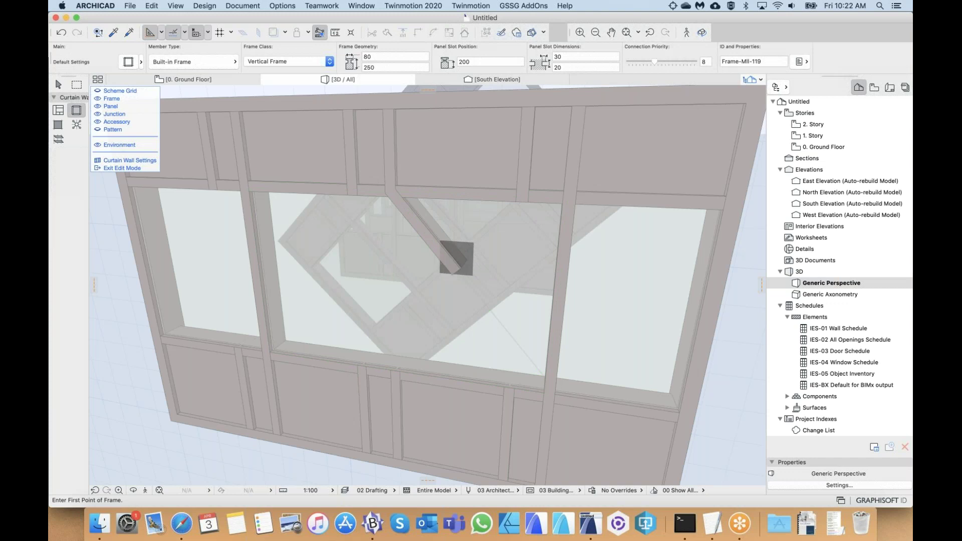
pyautogui.keyDown('shift'); pyautogui.click(452, 268); pyautogui.keyUp('shift')
pyautogui.press('Delete')
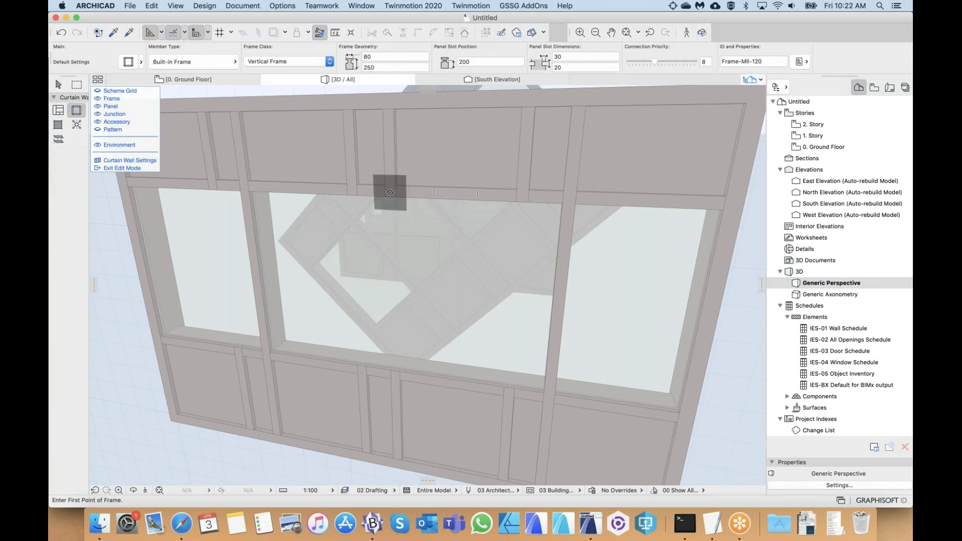
# - Draw a diagonal Vertical Frame across the central glass panel, from the upper central junction to the lower frame junction near its far corner
pyautogui.click(394, 190)
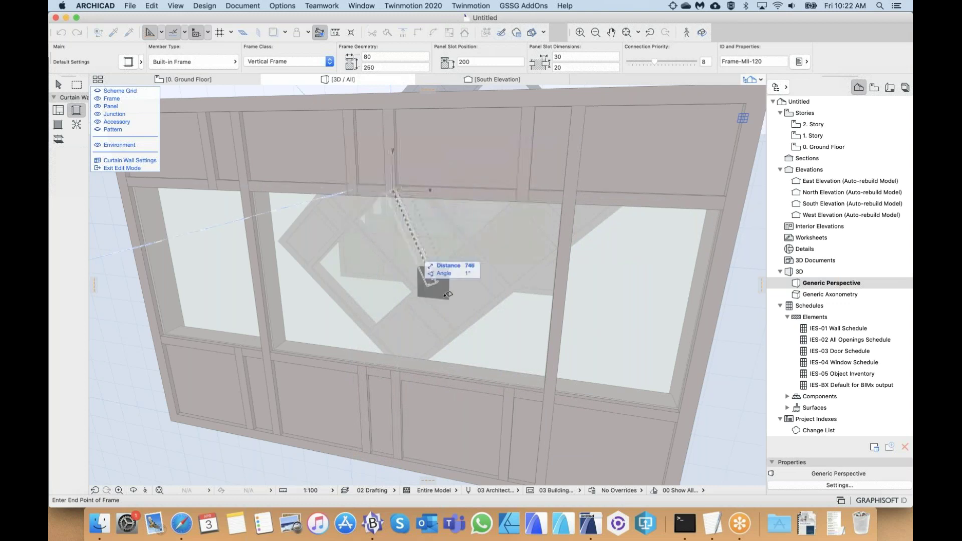
pyautogui.click(512, 387)
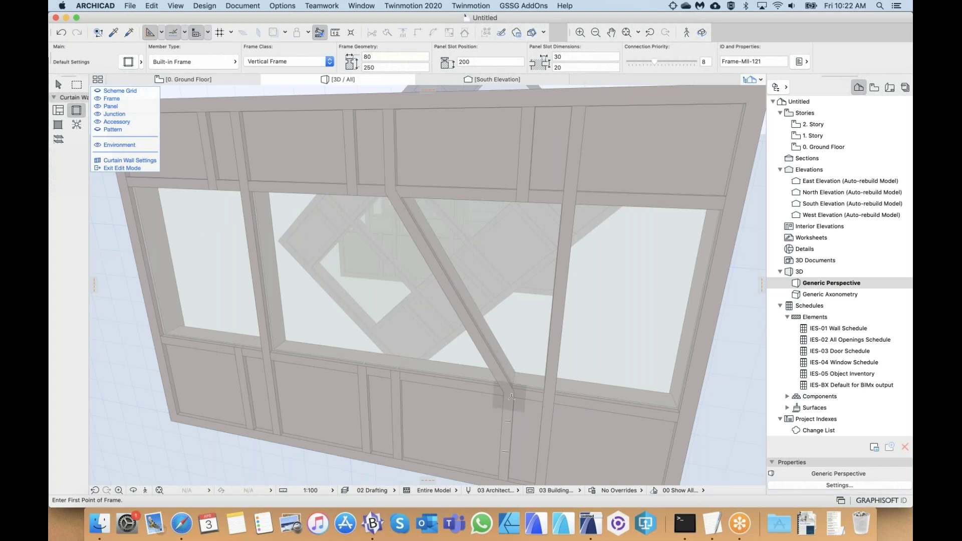
pyautogui.moveTo(436, 340)
pyautogui.mouseDown(button='middle')
pyautogui.moveTo(444, 336)
pyautogui.moveTo(435, 340)
pyautogui.mouseUp(button='middle')
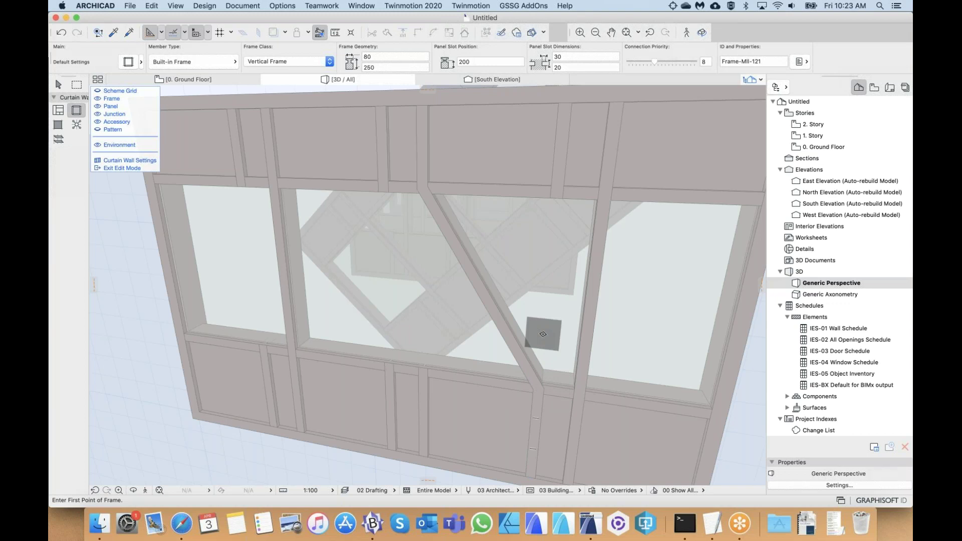
pyautogui.scroll(2, 519, 254)
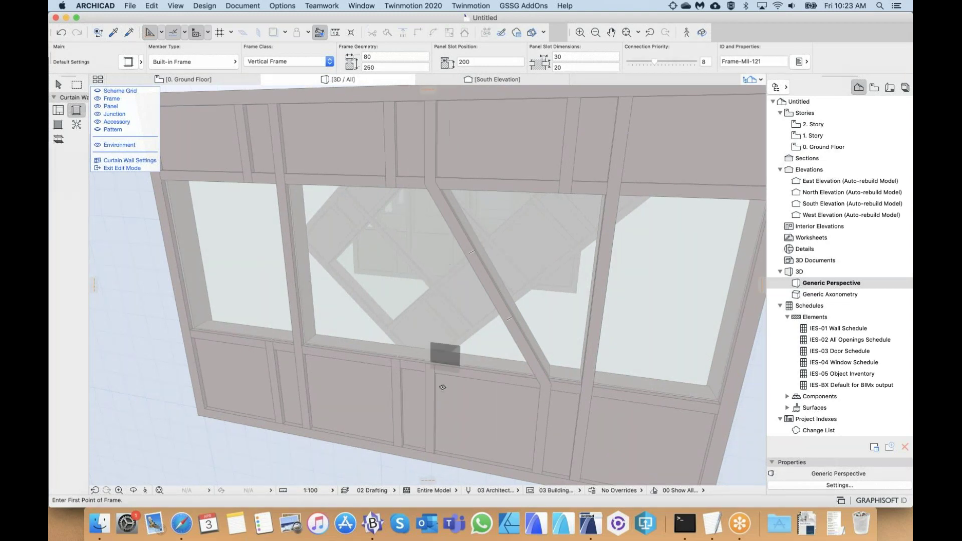
# - Show the Scheme Grid to compare the diagonal frame with it, and undo the diagonal frame
pyautogui.click(97, 91)
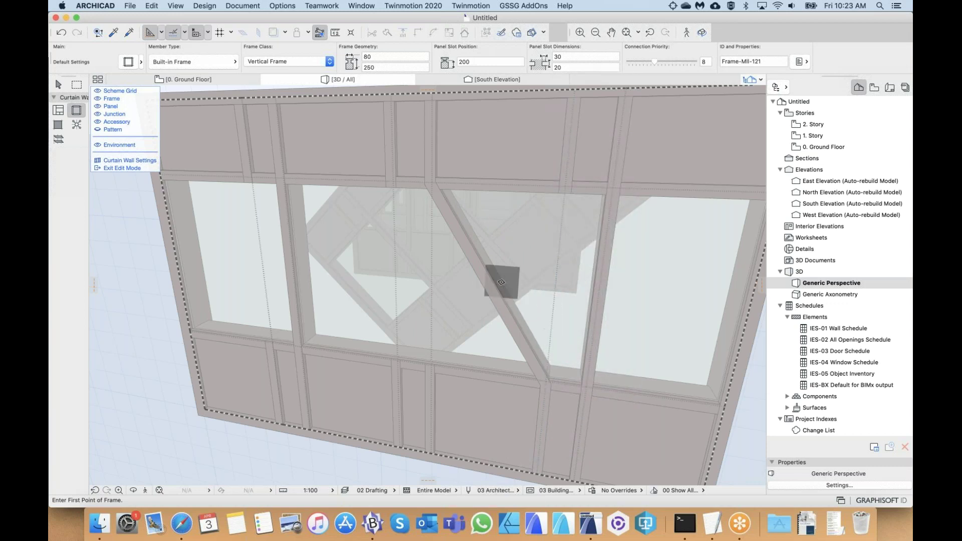
pyautogui.hscroll(1, 478, 232)
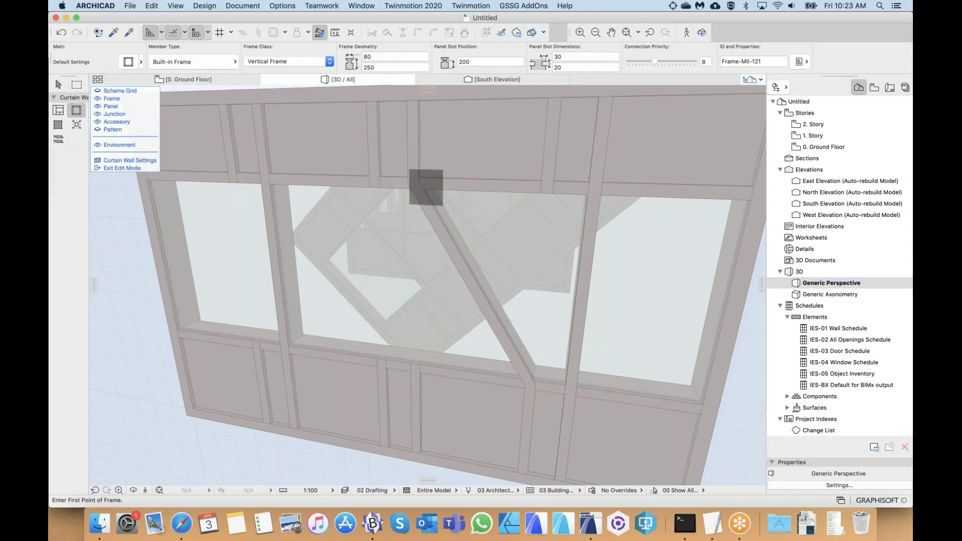
pyautogui.press('super+z')
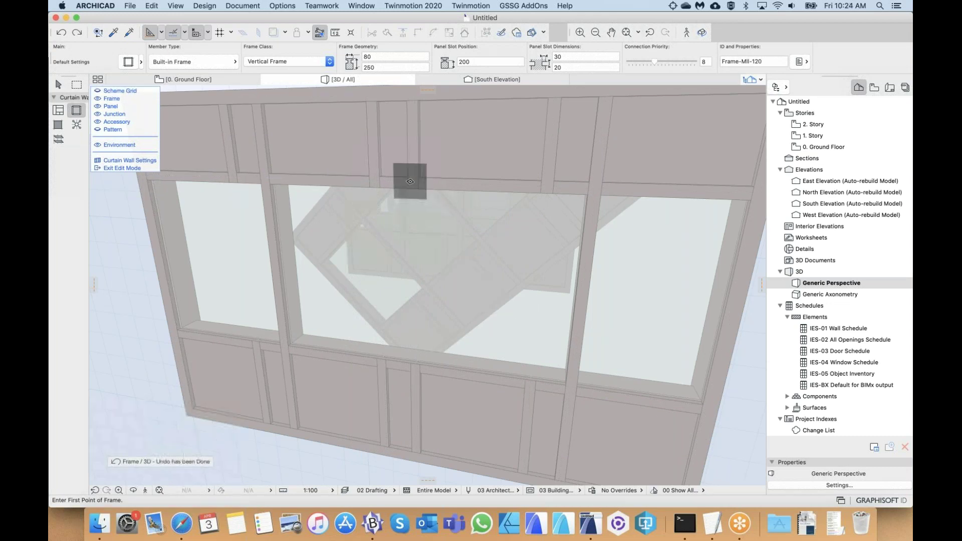
# - Draw a Vertical Frame between the upper and lower central junctions, dividing the large central glass panel in two
pyautogui.click(416, 182)
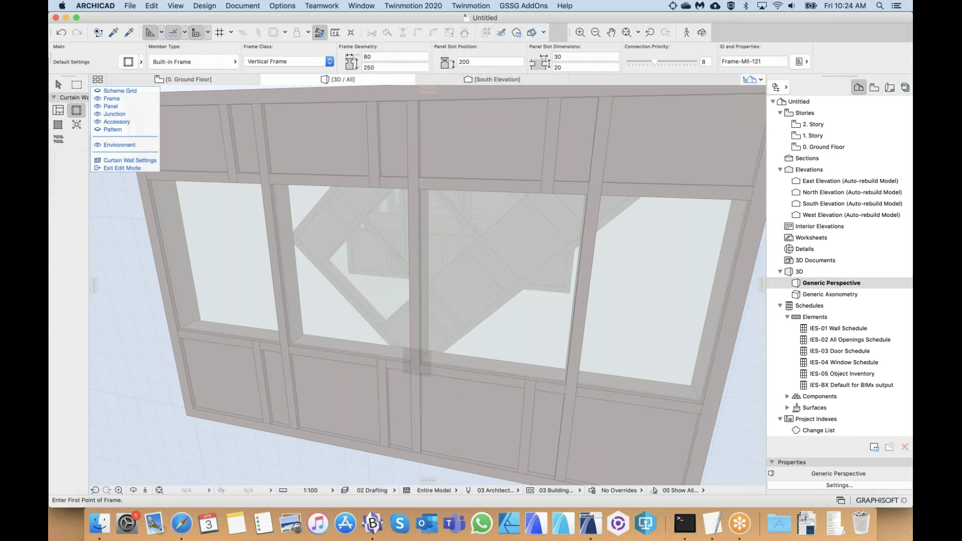
pyautogui.hscroll(1, 484, 340)
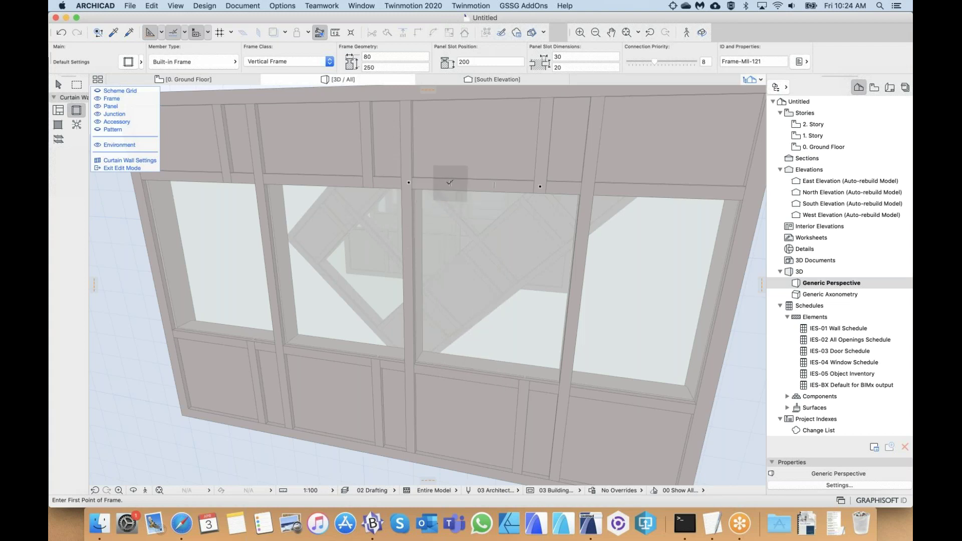
# - Draw a slanted frame from a division snap point on the upper horizontal frame to the new vertical frame's foot, and undo it
pyautogui.click(445, 184)
pyautogui.click(414, 365)
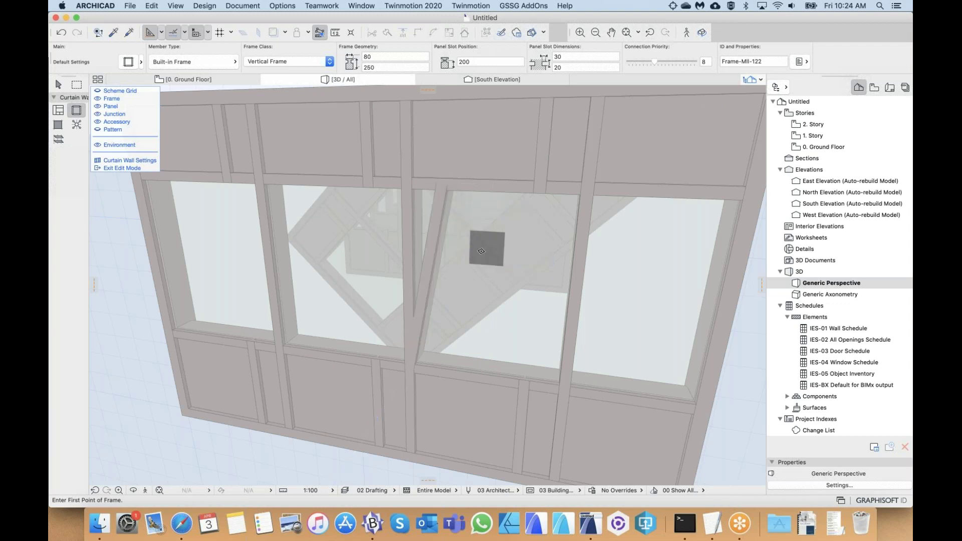
pyautogui.press('super+z')
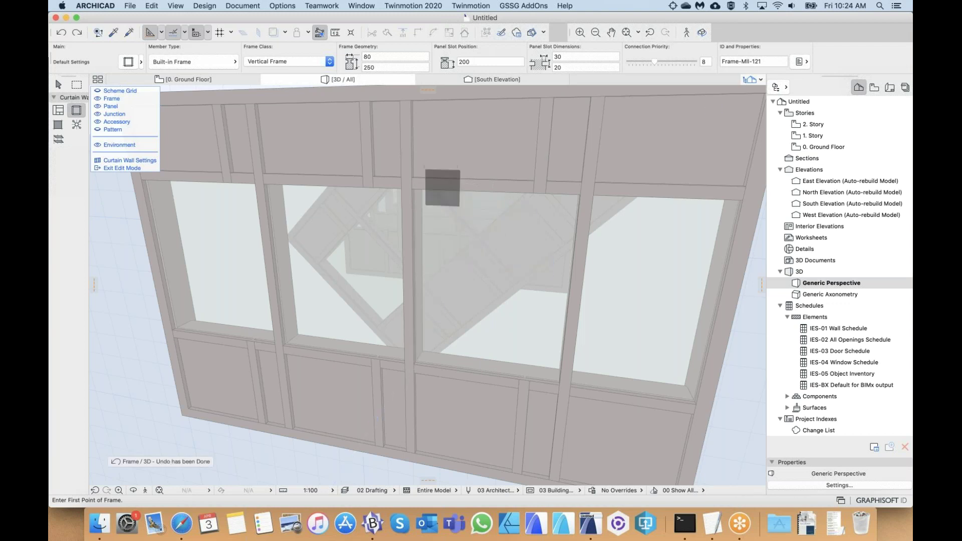
# - Draw a short diagonal frame about 542 mm long from the upper frame's division snap point into the glass panel, and delete it
pyautogui.click(445, 184)
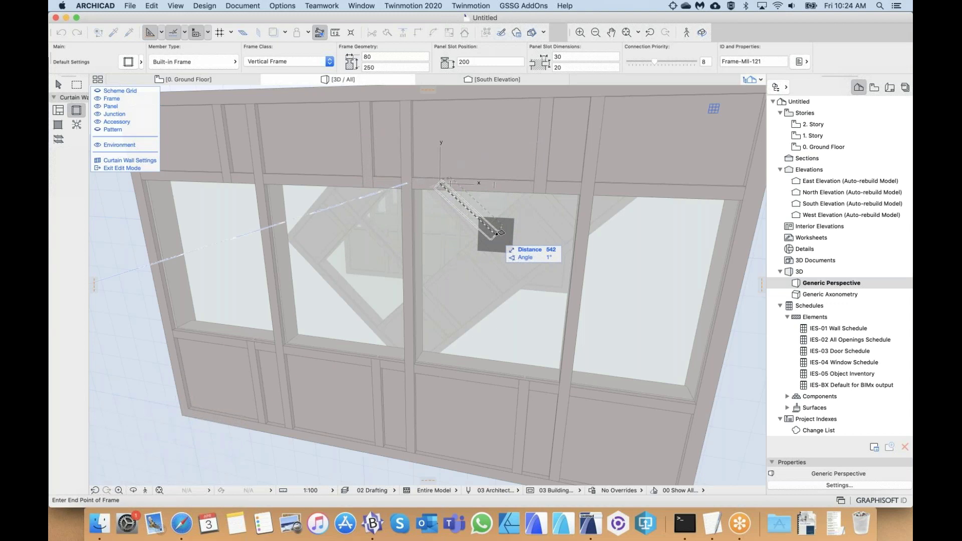
pyautogui.click(521, 229)
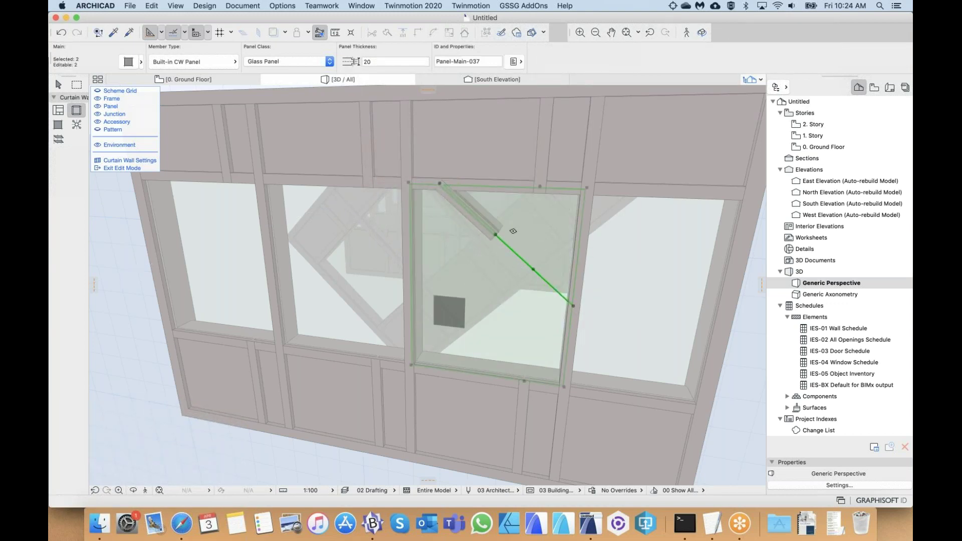
pyautogui.click(482, 219)
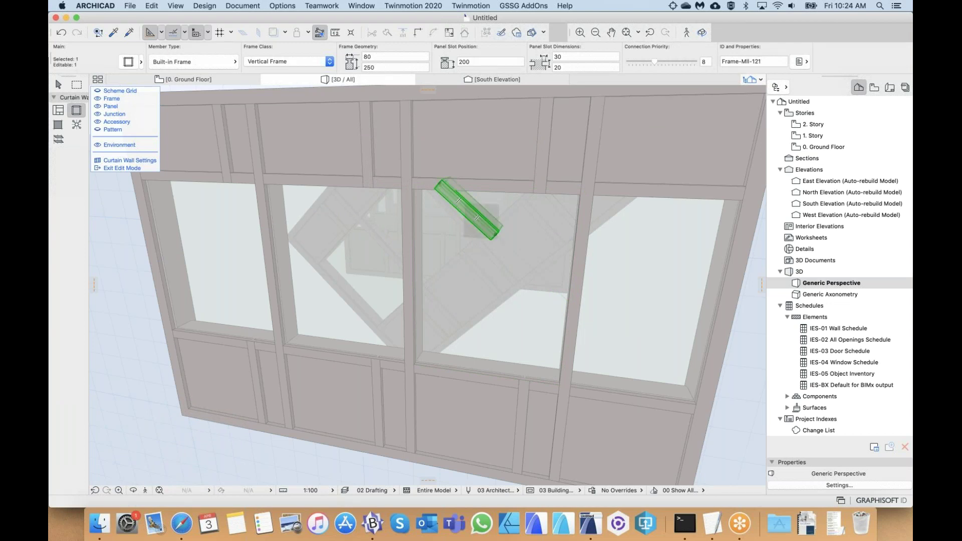
pyautogui.press('Delete')
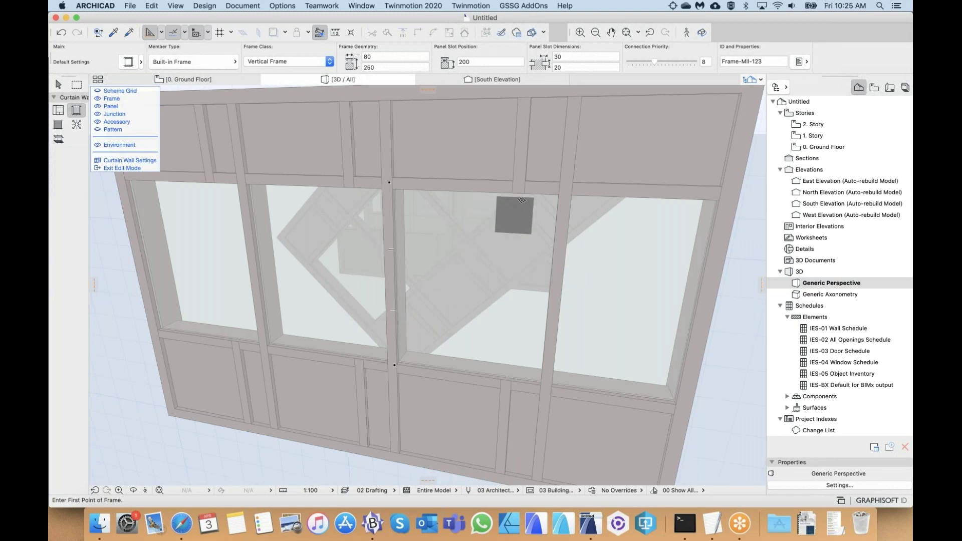
# - Set snap points to Half and draw two diagonal frames joining the central vertical frame's midpoint to the neighbouring upper and lower intermediate frame junctions
pyautogui.click(521, 186)
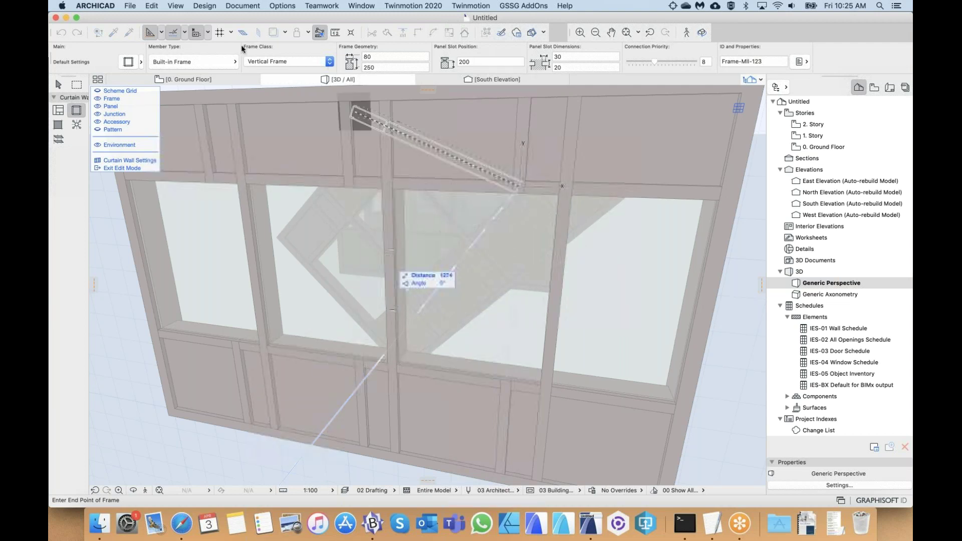
pyautogui.click(184, 32)
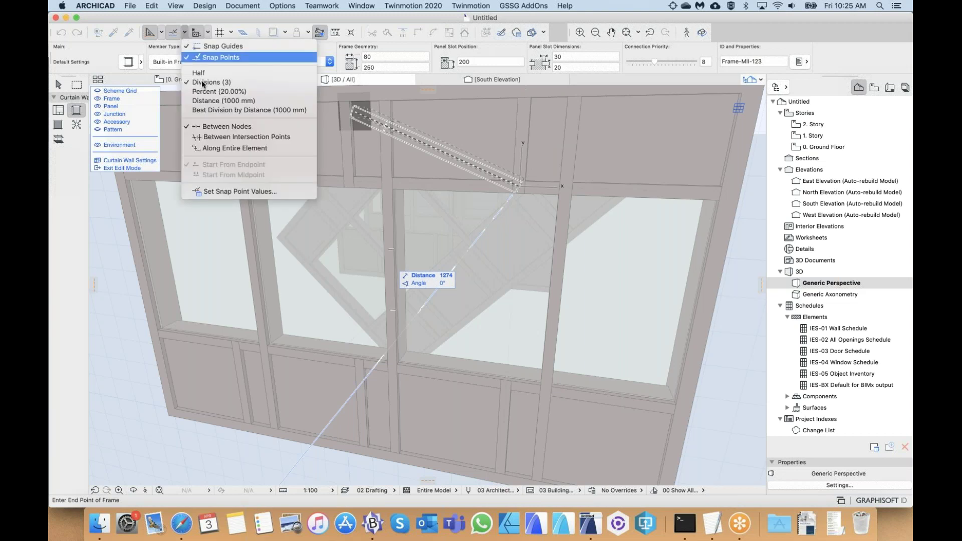
pyautogui.click(198, 74)
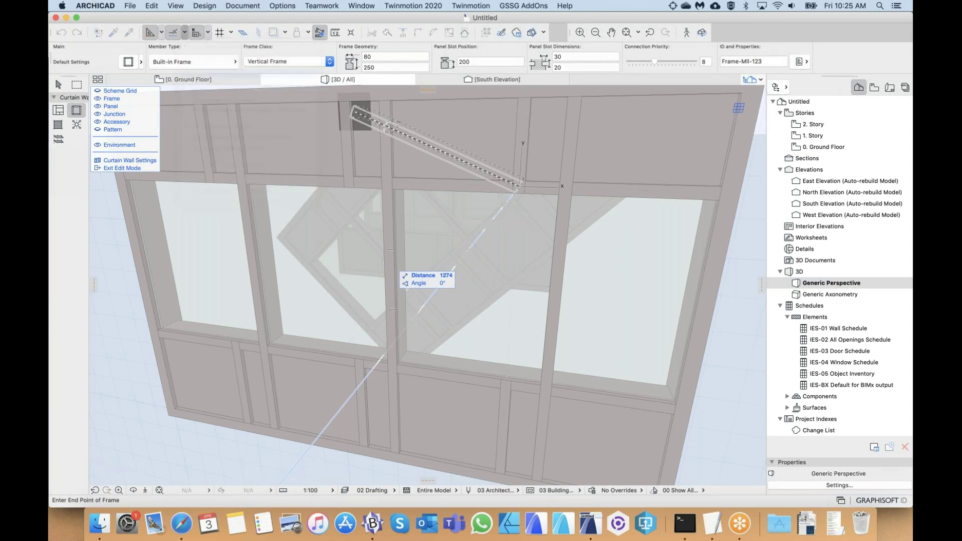
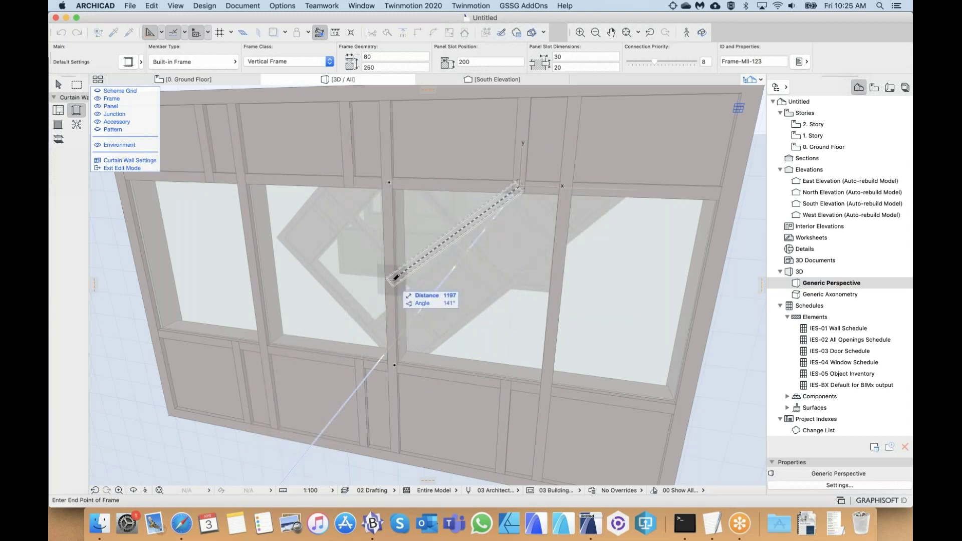
pyautogui.click(396, 277)
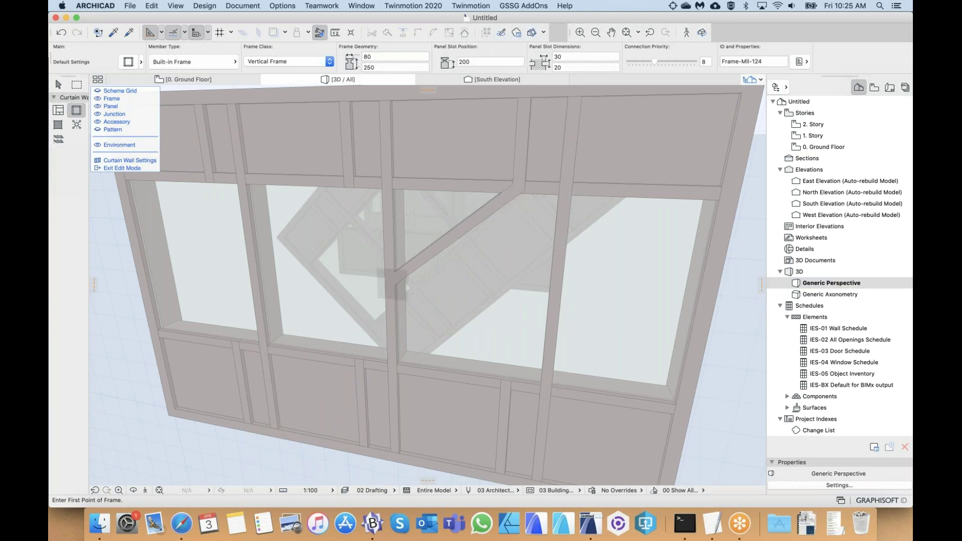
pyautogui.click(394, 277)
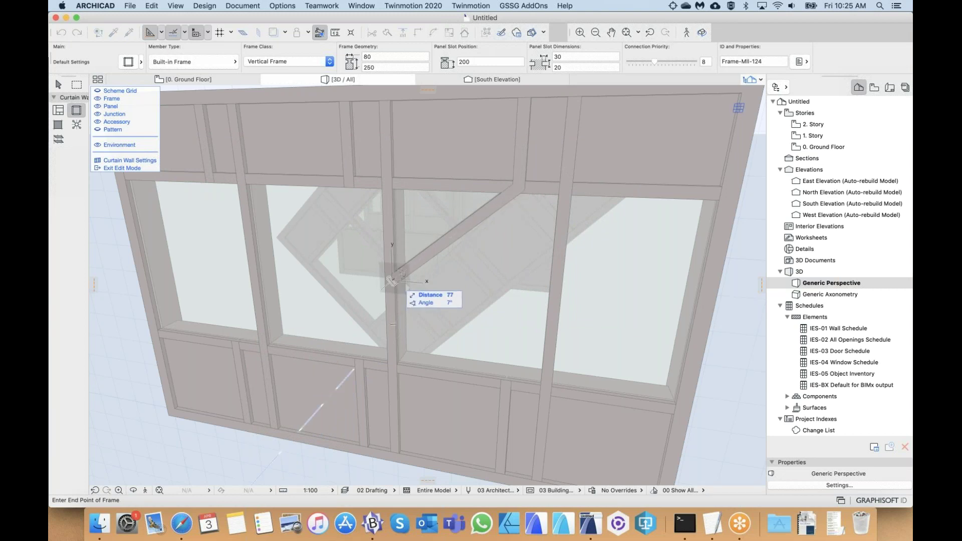
pyautogui.click(509, 379)
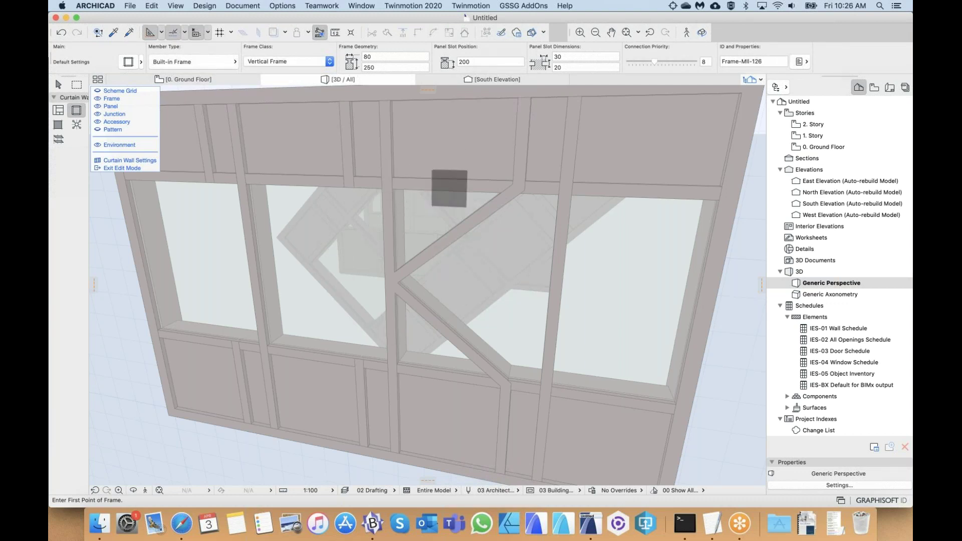
pyautogui.click(432, 184)
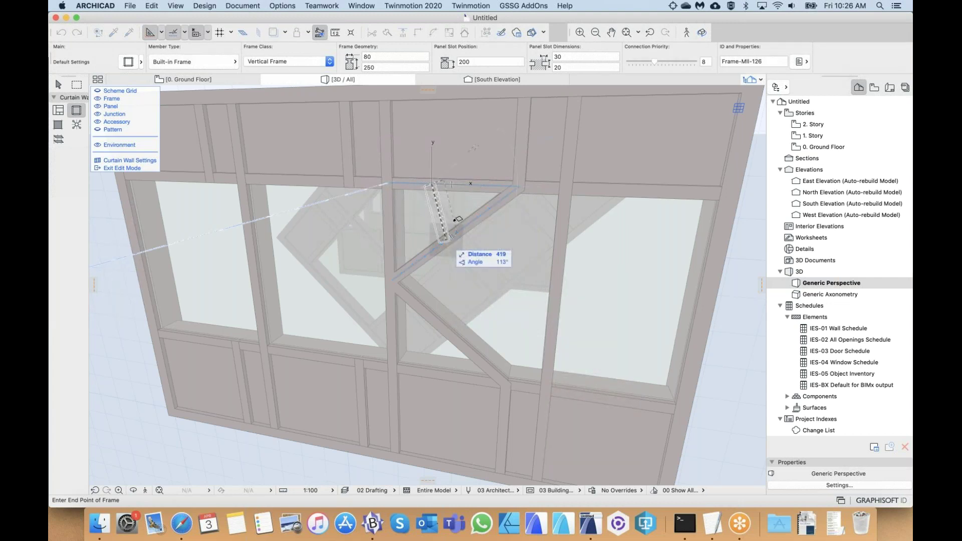
pyautogui.rightClick(441, 227)
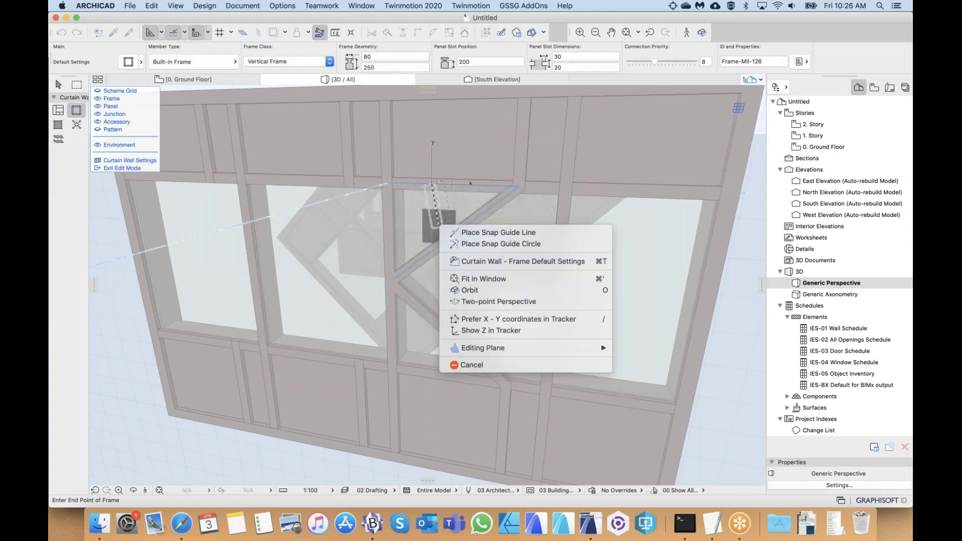
pyautogui.click(460, 365)
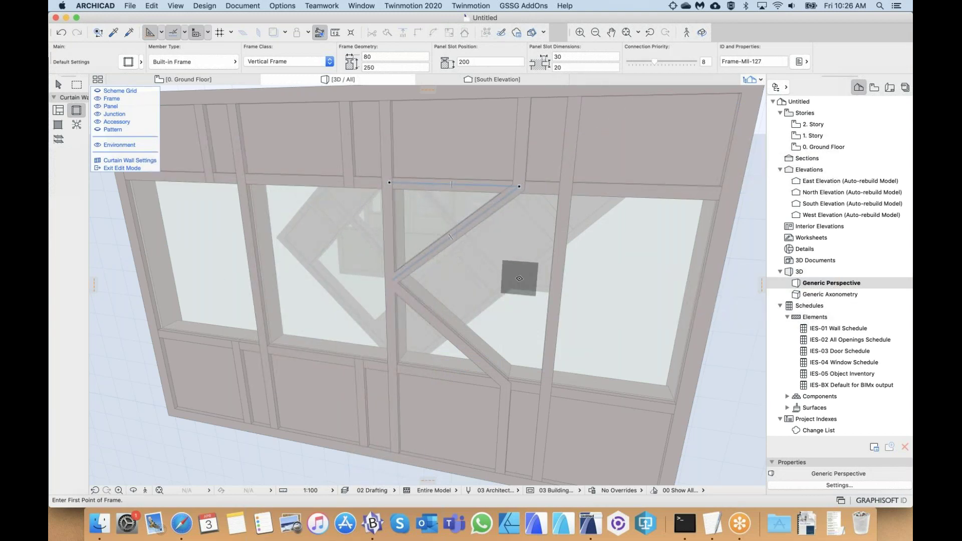
pyautogui.moveTo(486, 300); pyautogui.dragTo(494, 303, button='middle')
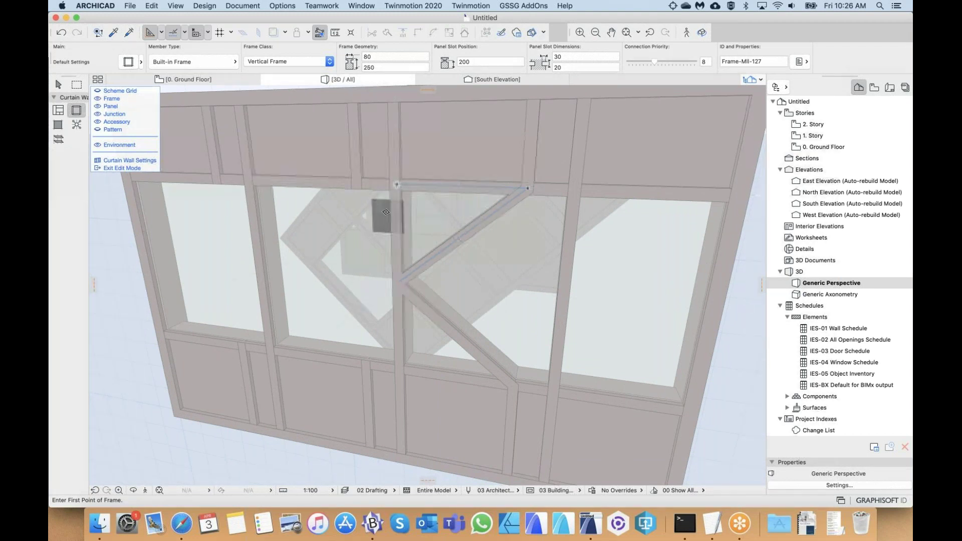
pyautogui.click(397, 184)
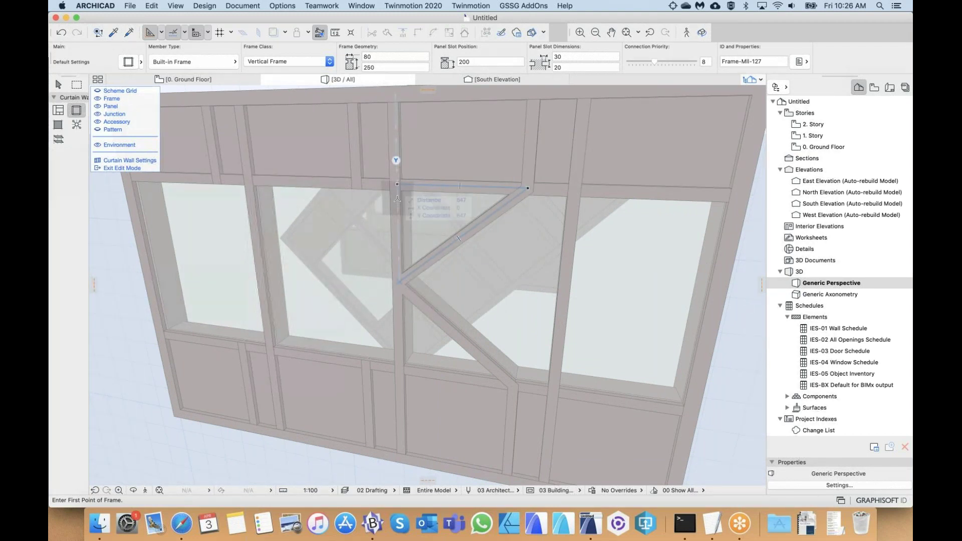
pyautogui.click(397, 223)
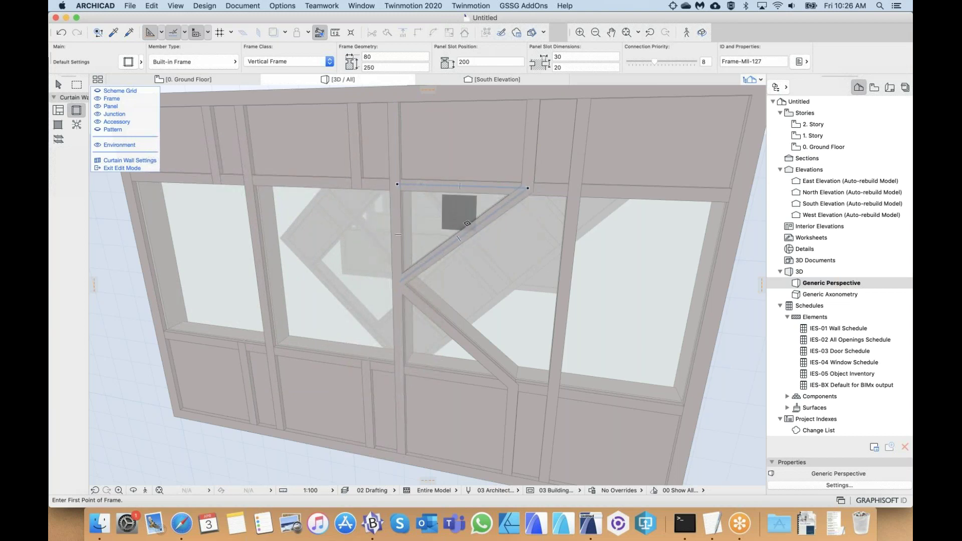
# - Undo the diagonal frames, the short frame's deletion and placement, and the central vertical frame
pyautogui.press('super+z')
pyautogui.press('super+z')
pyautogui.press('super+z')
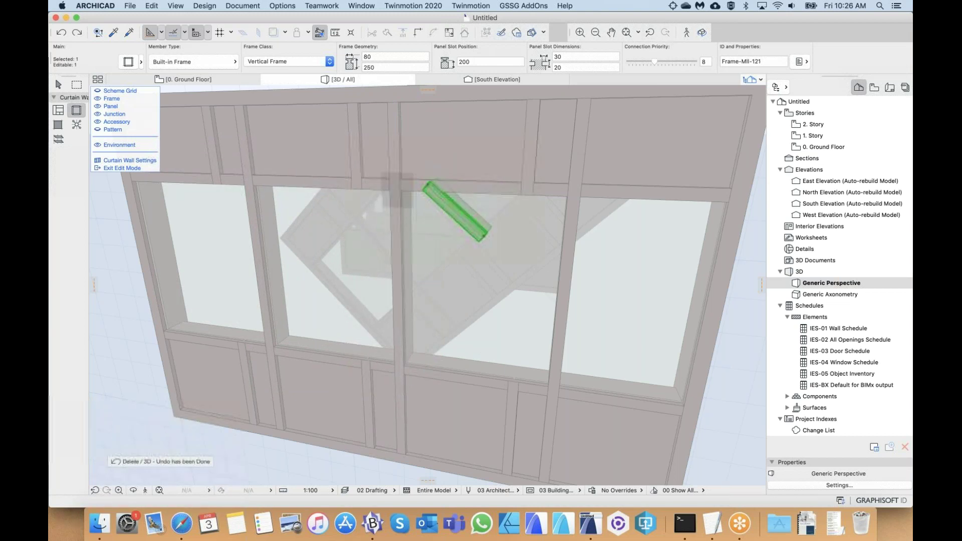
pyautogui.press('super+z')
pyautogui.press('super+z')
# - Draw a Vertical Frame down the middle of the large glass panel and stretch its upper end to the upper junction, at 1500 mm and 90°
pyautogui.click(394, 191)
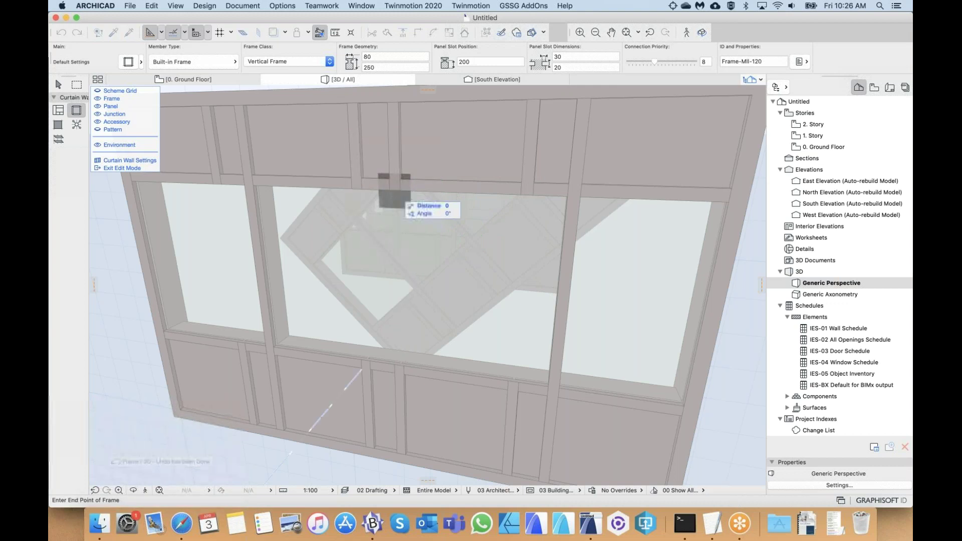
pyautogui.click(401, 354)
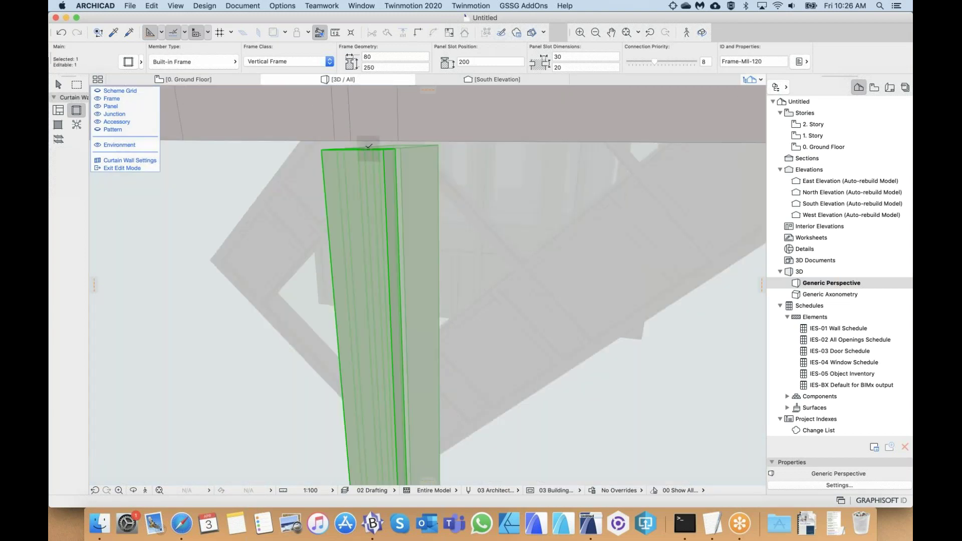
pyautogui.click(369, 146)
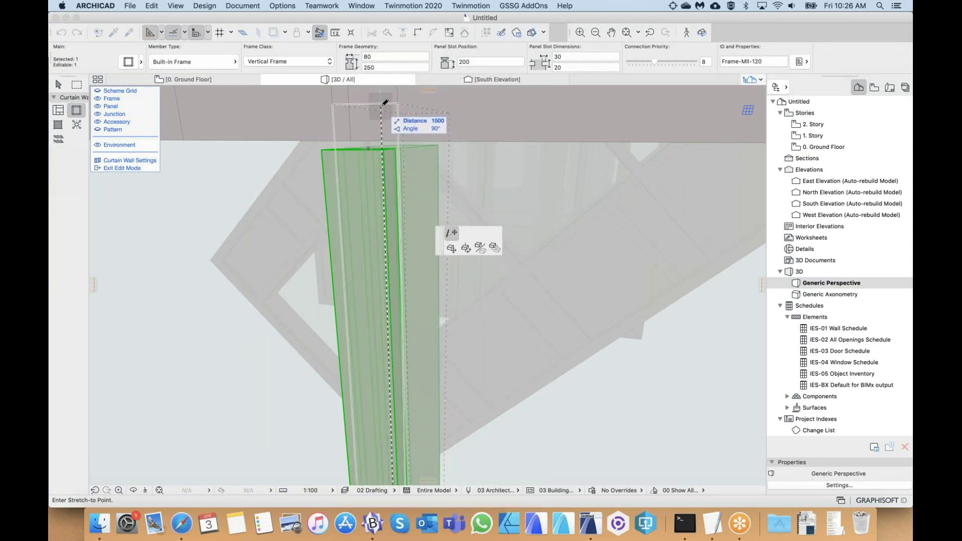
pyautogui.click(384, 103)
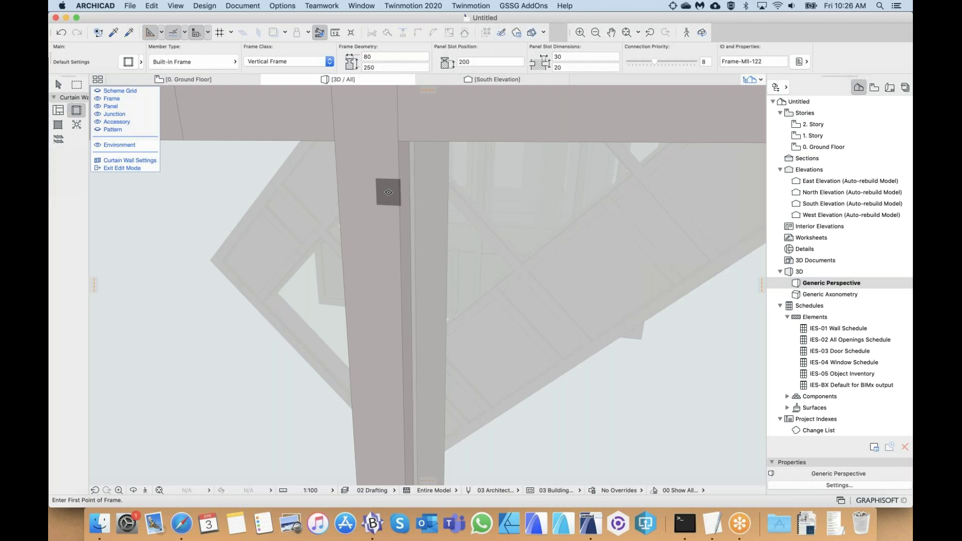
# - Show the Scheme Grid and hide the frames of the curtain wall
pyautogui.scroll(-10, 389, 192)
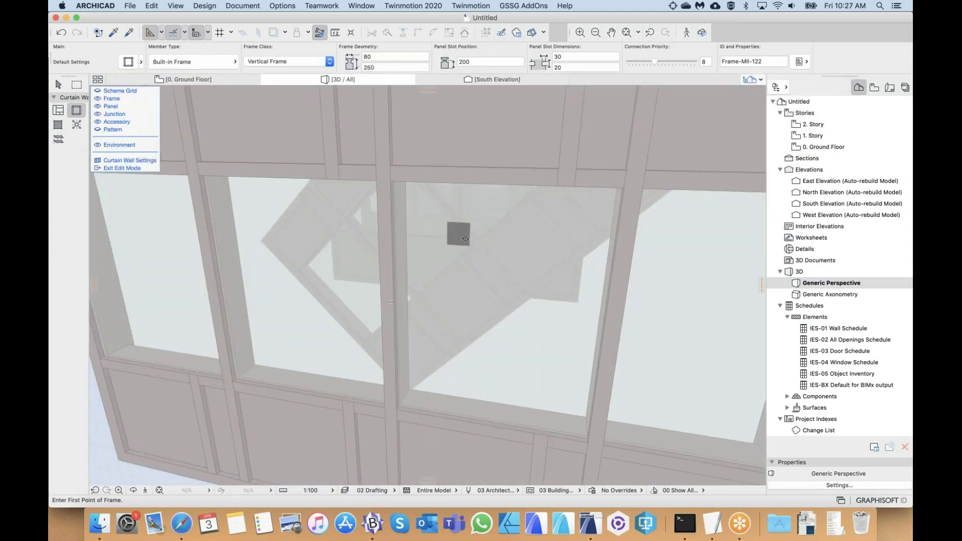
pyautogui.scroll(-3, 458, 233)
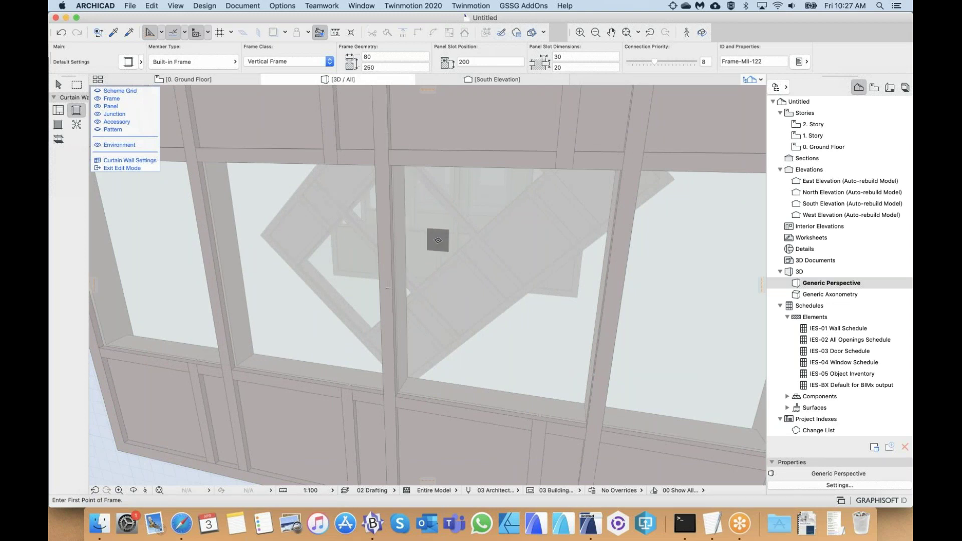
pyautogui.keyDown('shift'); pyautogui.moveTo(438, 241); pyautogui.dragTo(446, 235, button='middle'); pyautogui.keyUp('shift')
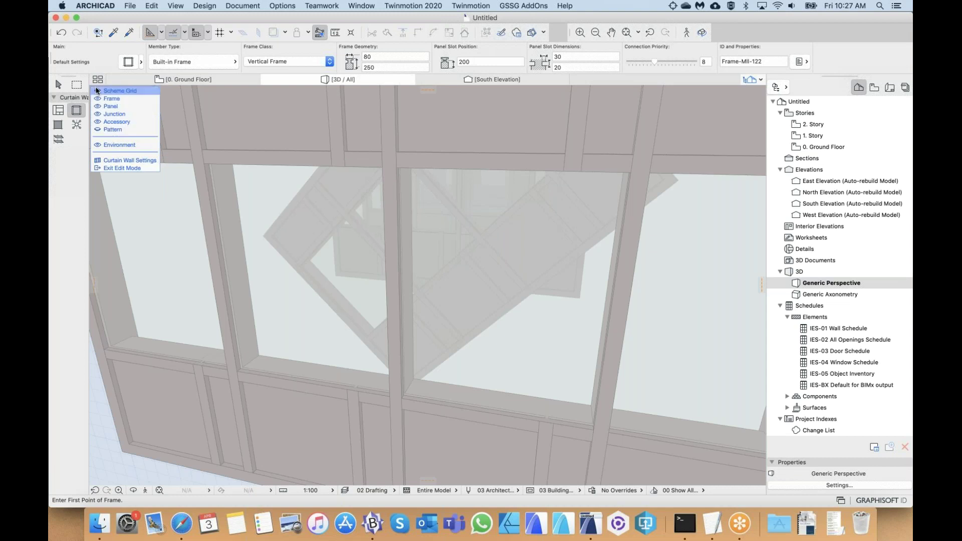
pyautogui.click(97, 99)
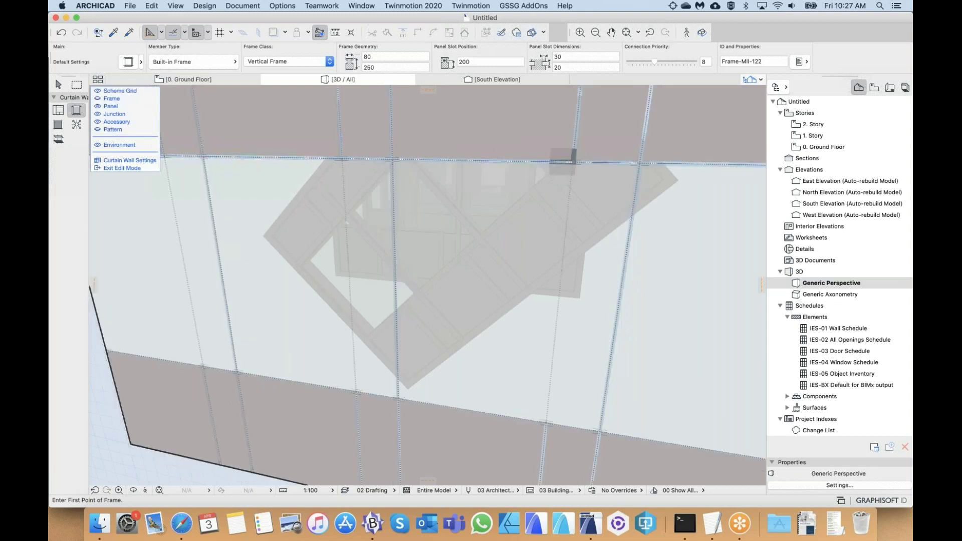
# - Show the hidden frames and draw a diagonal frame about 1200 mm long from the upper transom's mullion joint to the middle of the adjacent mullion
pyautogui.click(307, 168)
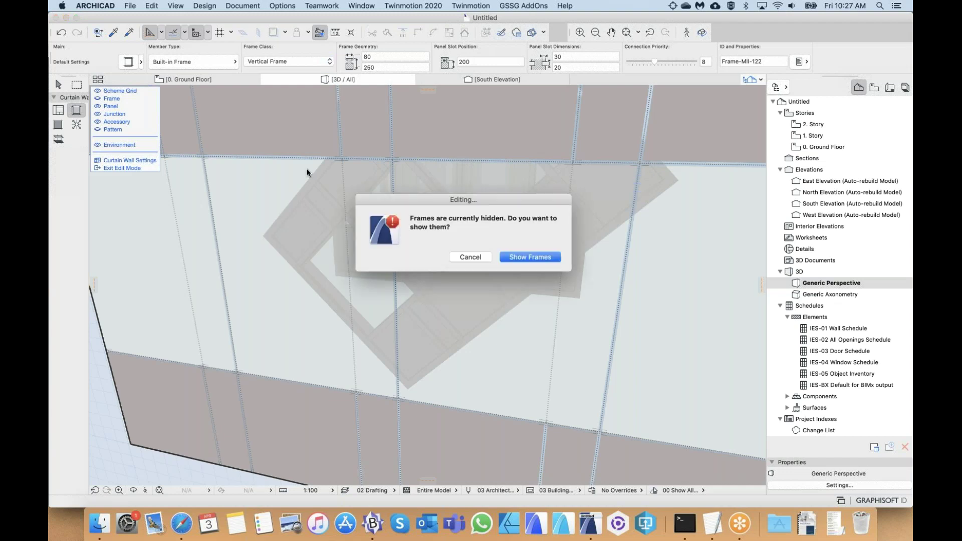
pyautogui.press('Return')
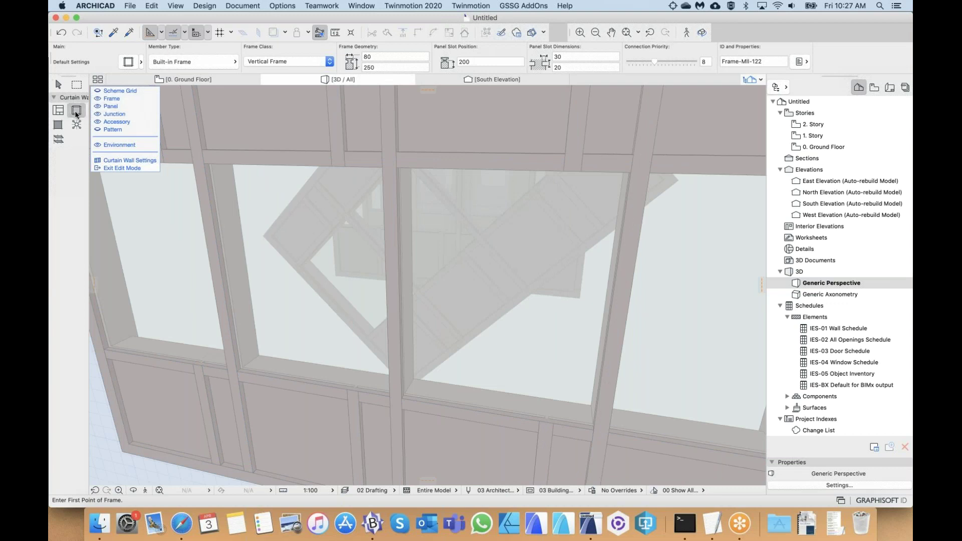
pyautogui.click(574, 161)
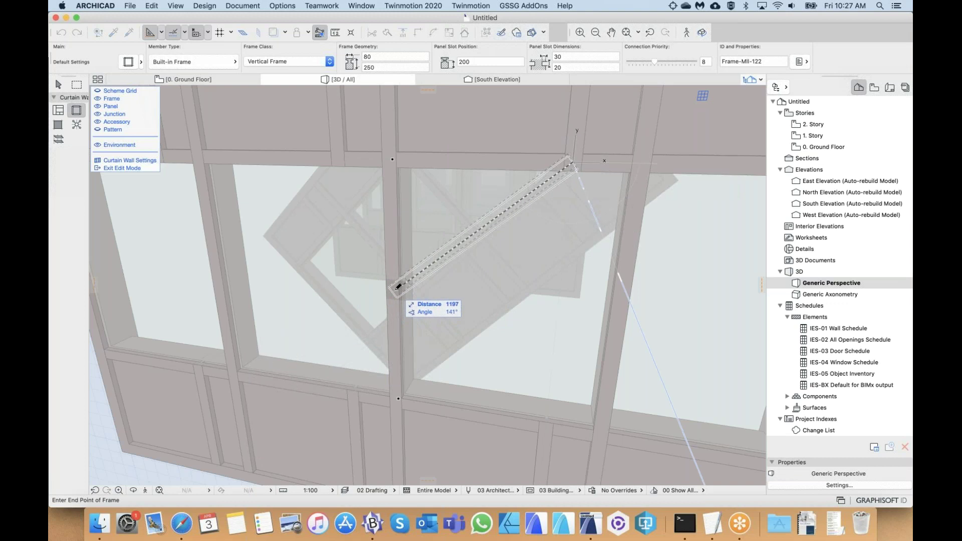
pyautogui.click(395, 287)
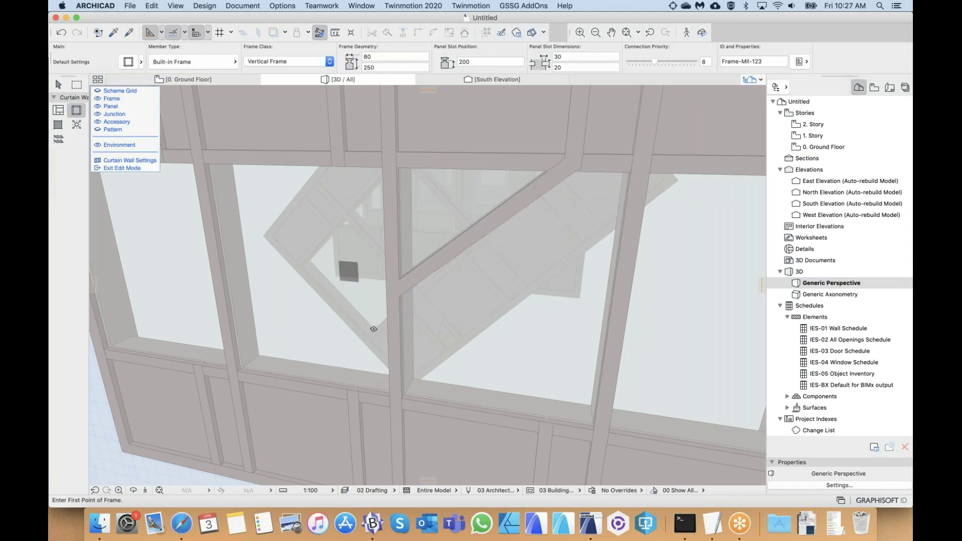
# - Keep snap points at Half and draw a second diagonal frame about 1160 mm long from that mullion midpoint to the lower transom joint
pyautogui.click(185, 33)
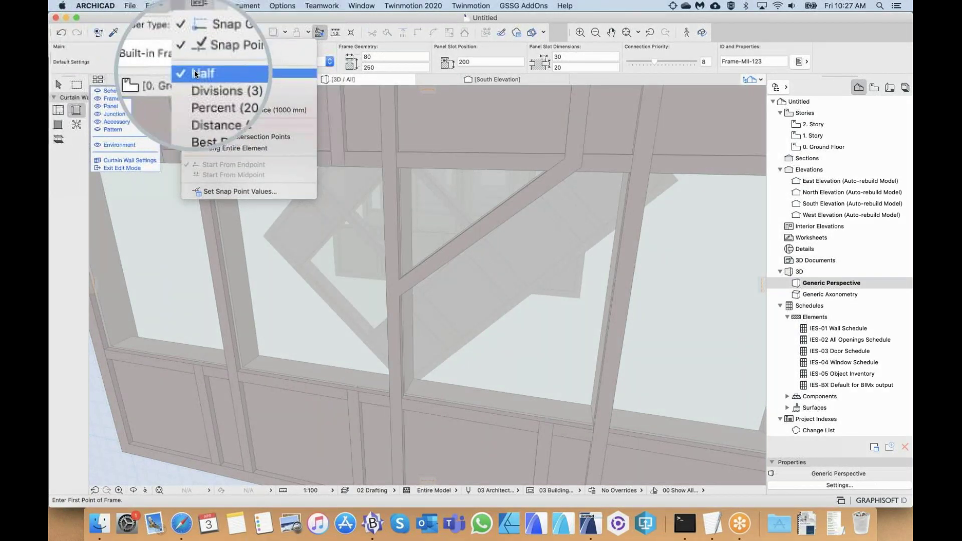
pyautogui.click(196, 72)
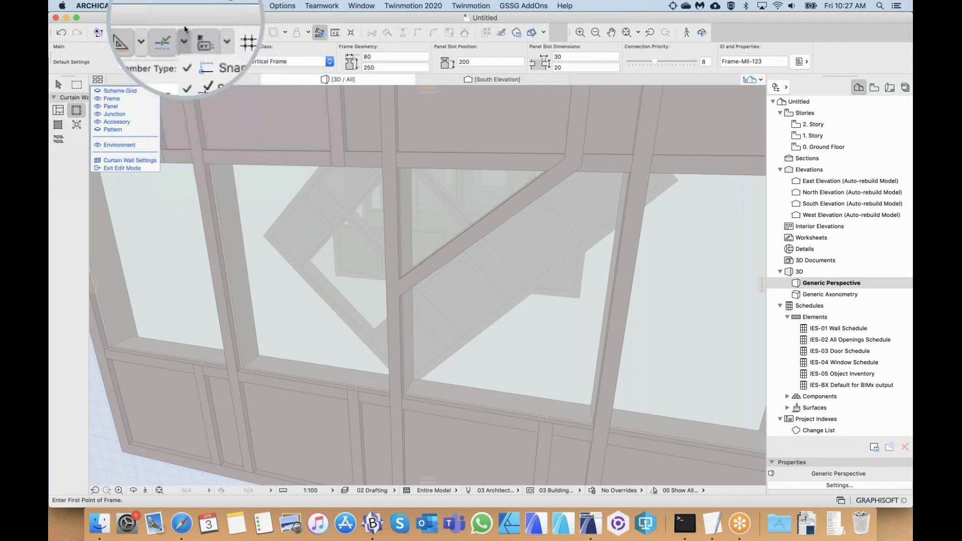
pyautogui.click(185, 29)
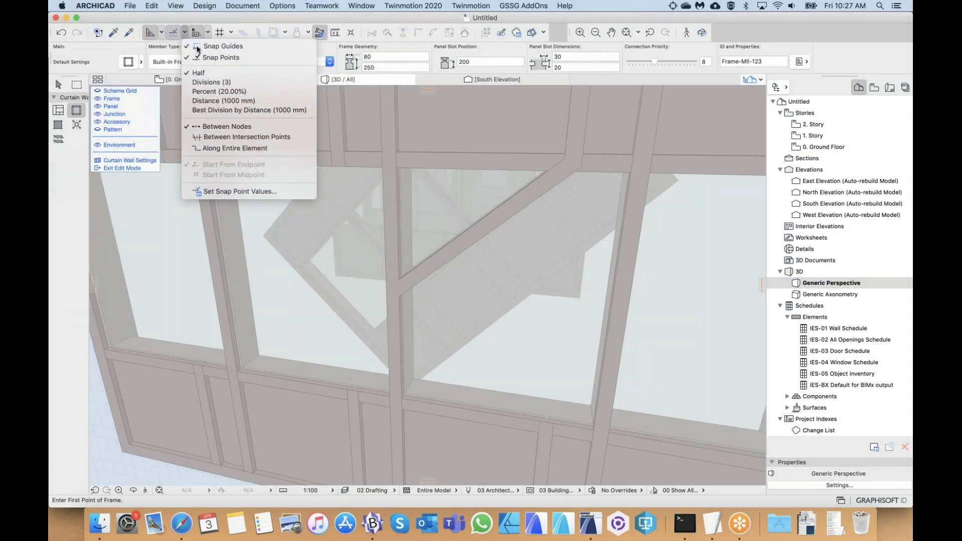
pyautogui.click(187, 30)
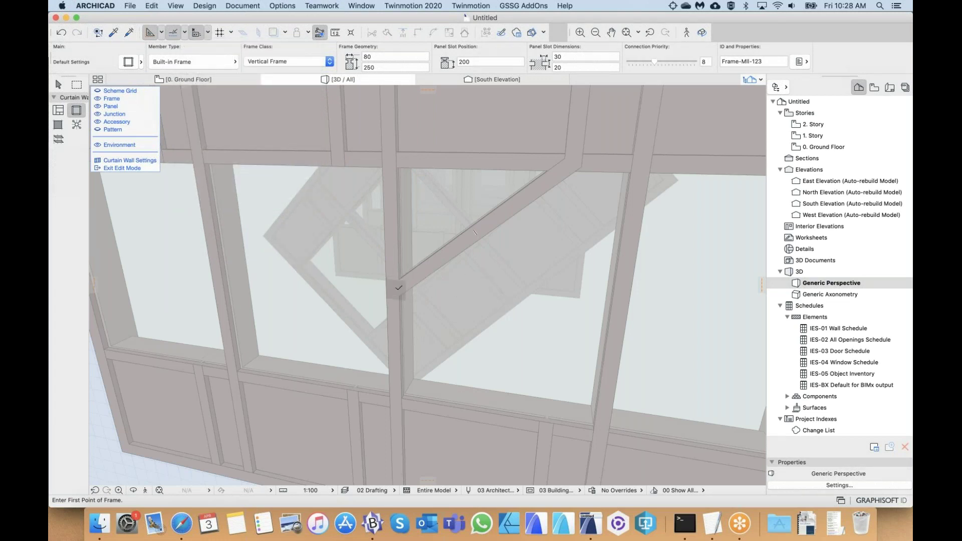
pyautogui.click(399, 288)
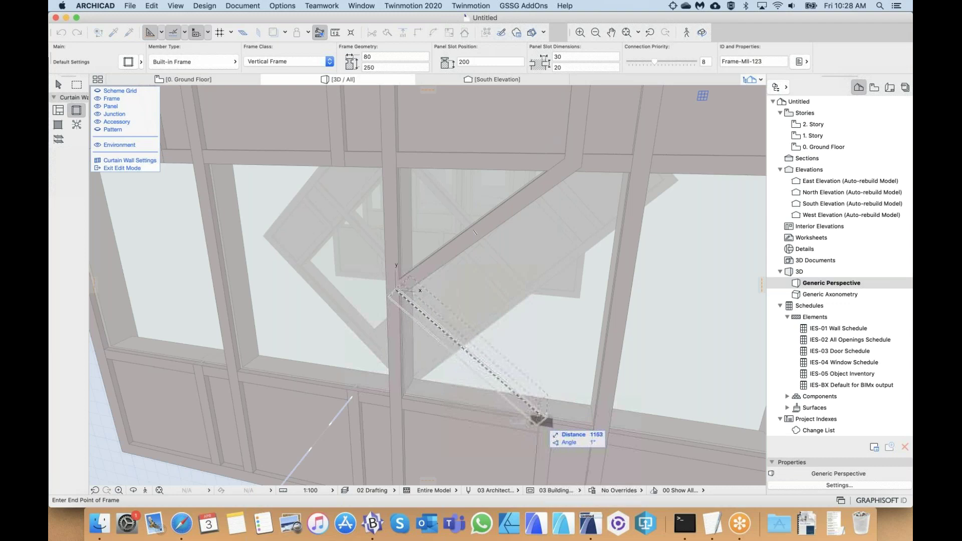
pyautogui.click(548, 423)
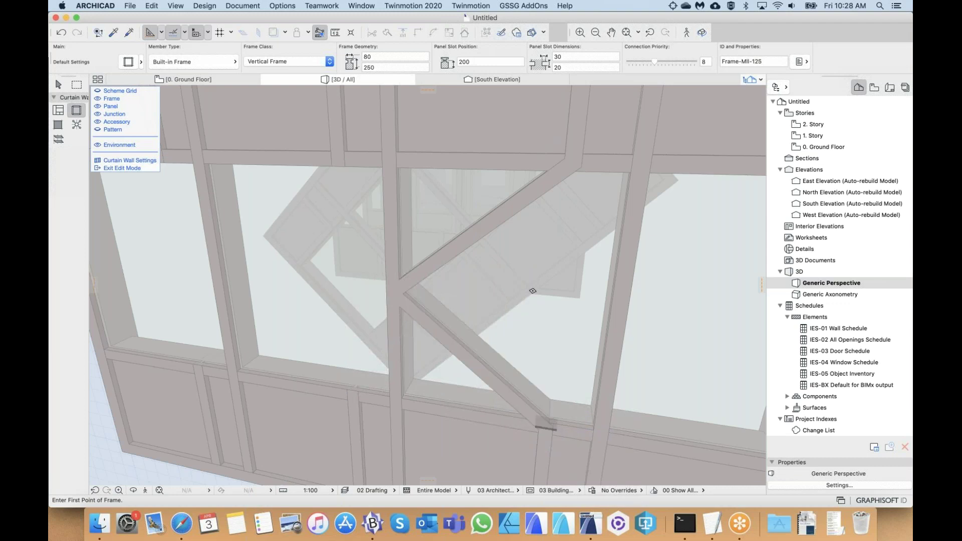
# - Draw a zigzag chain of four frames across the last glazed bay, from the upper transom down to the lower transom
pyautogui.scroll(-3, 445, 287)
pyautogui.scroll(-3, 446, 289)
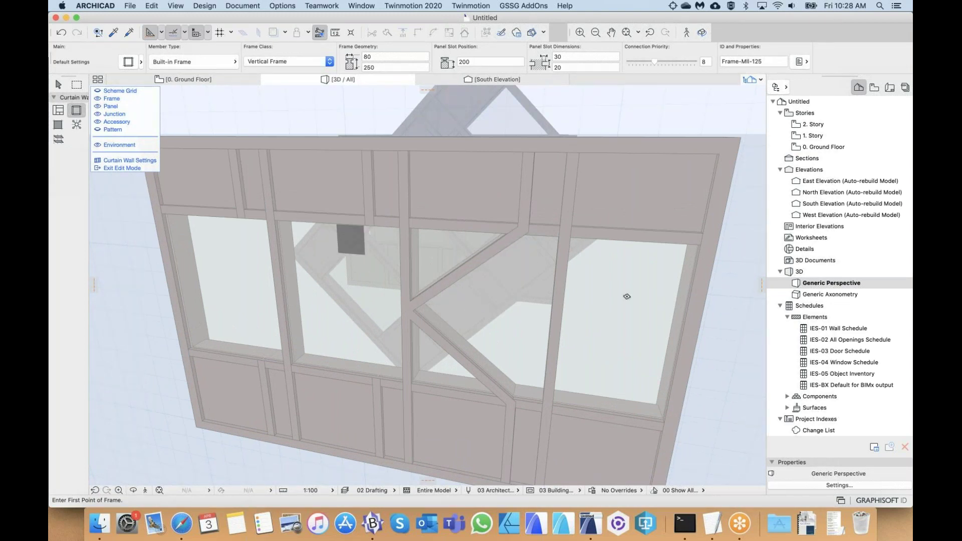
pyautogui.moveTo(617, 294); pyautogui.dragTo(564, 224, button='middle')
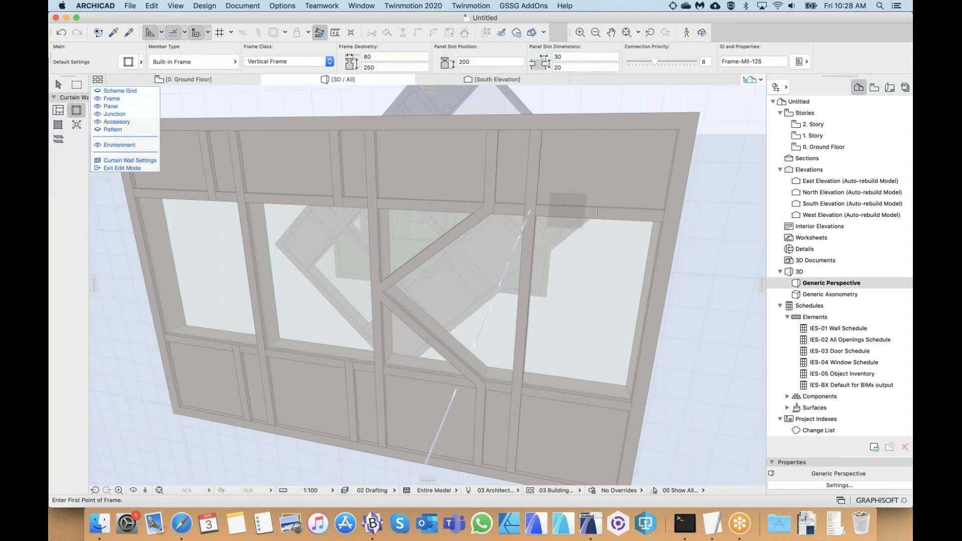
pyautogui.click(568, 211)
pyautogui.click(622, 278)
pyautogui.click(623, 279)
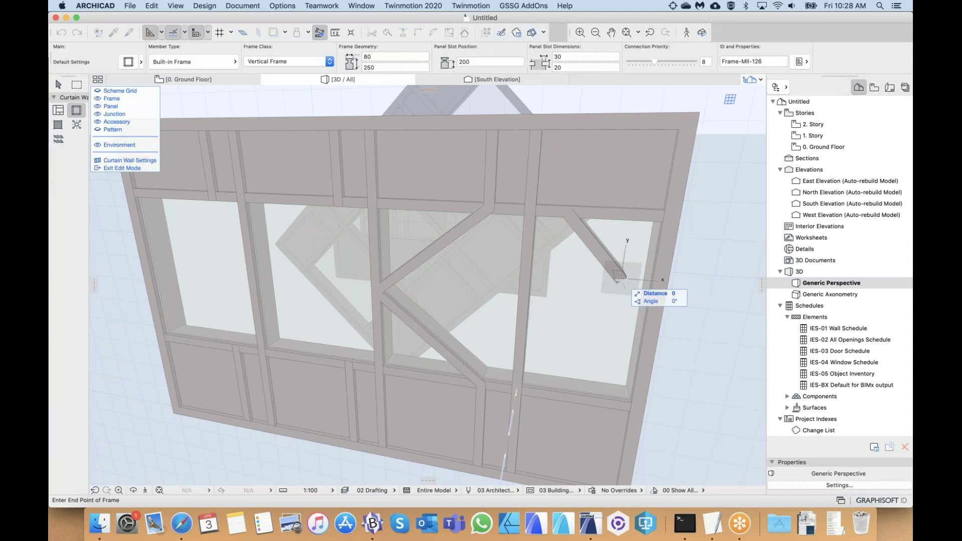
pyautogui.click(563, 313)
pyautogui.click(606, 360)
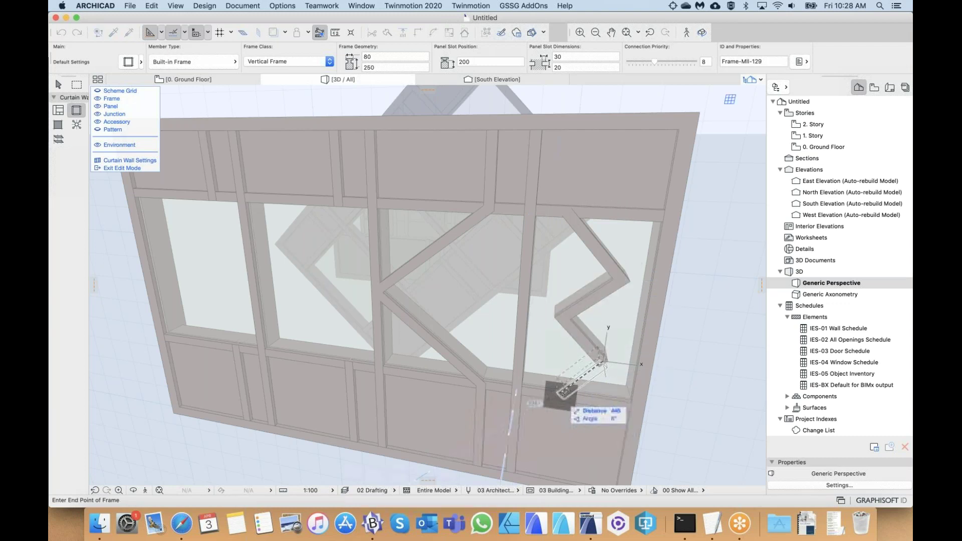
pyautogui.doubleClick(564, 393)
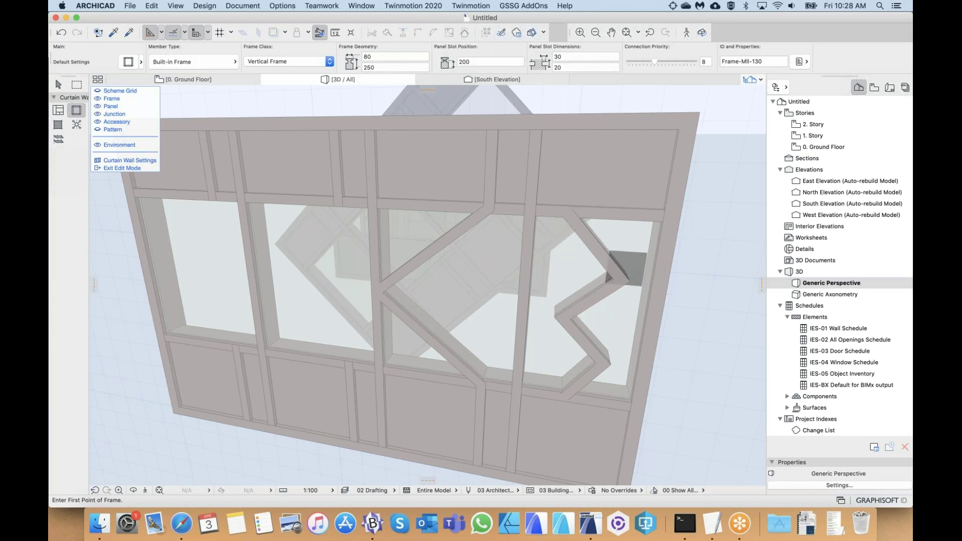
# - Delete the vertical mullion segment between the two diagonal frames and the zigzag frames in the glazed band
pyautogui.scroll(3, 627, 291)
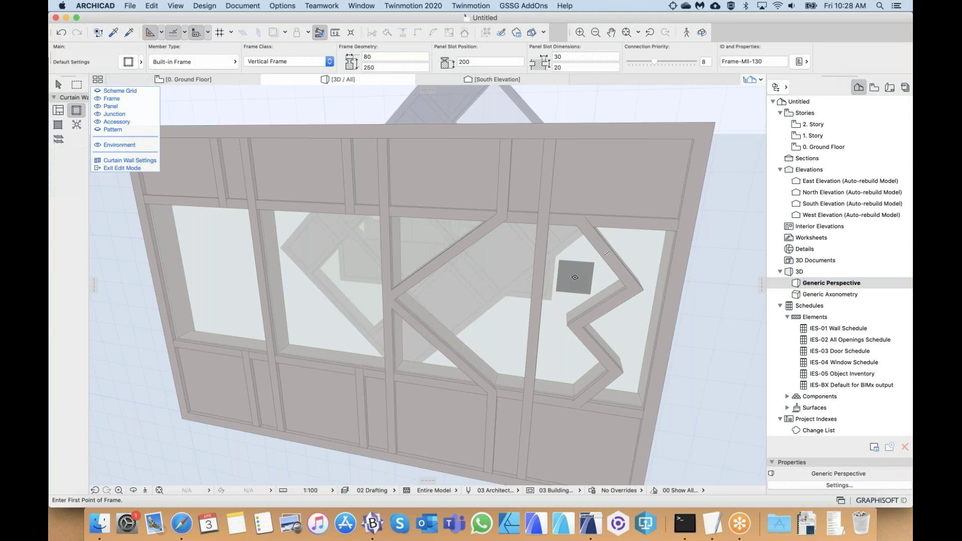
pyautogui.moveTo(583, 269); pyautogui.dragTo(586, 269, button='middle')
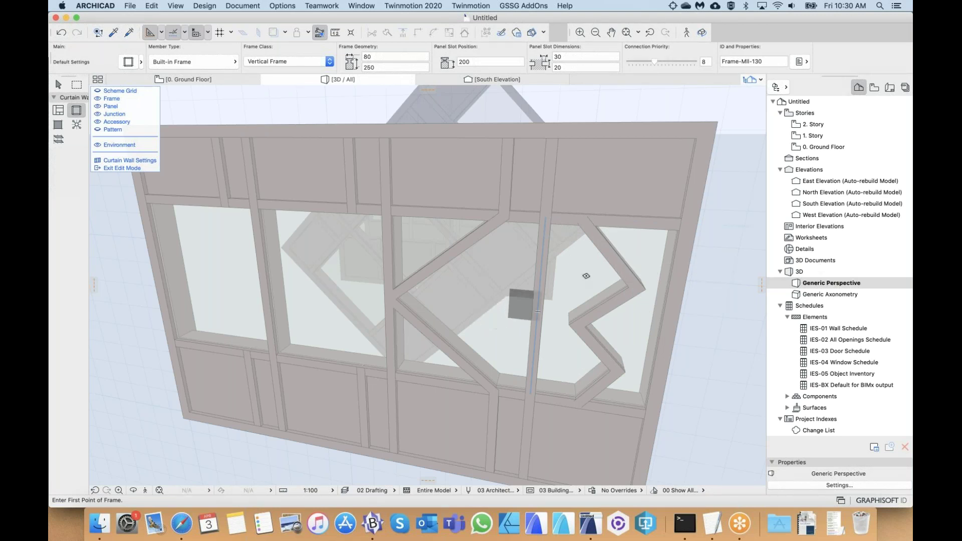
pyautogui.moveTo(590, 275); pyautogui.dragTo(578, 251, button='middle')
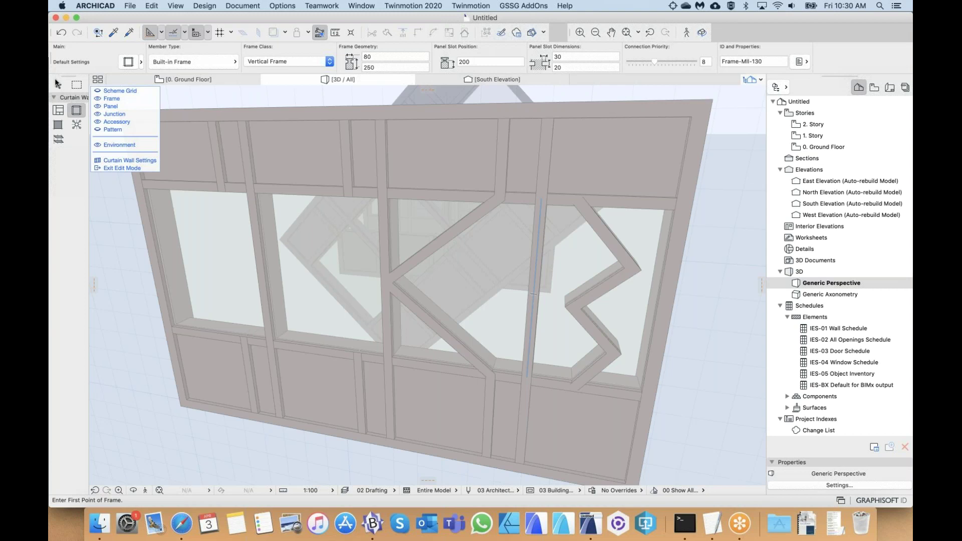
pyautogui.click(57, 84)
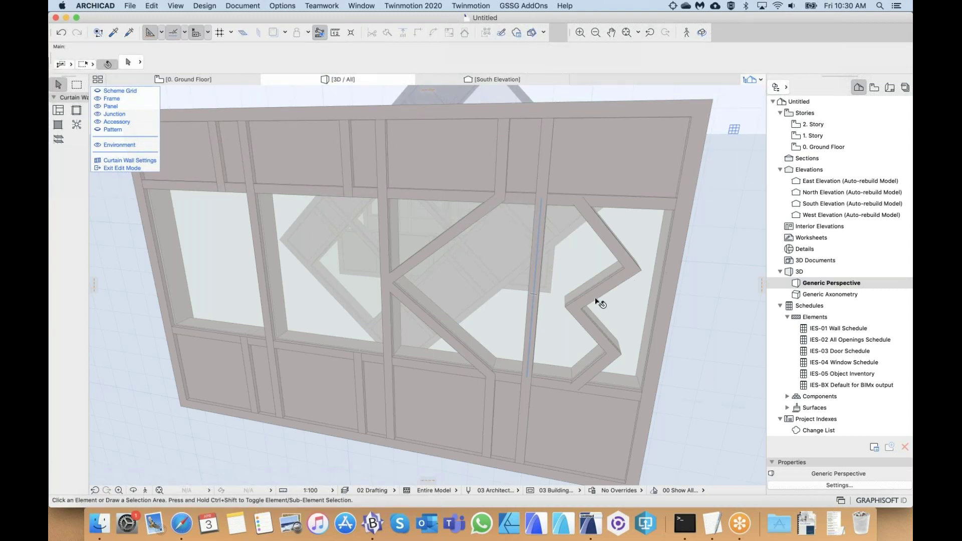
pyautogui.click(535, 235)
pyautogui.click(536, 254)
pyautogui.press('Delete')
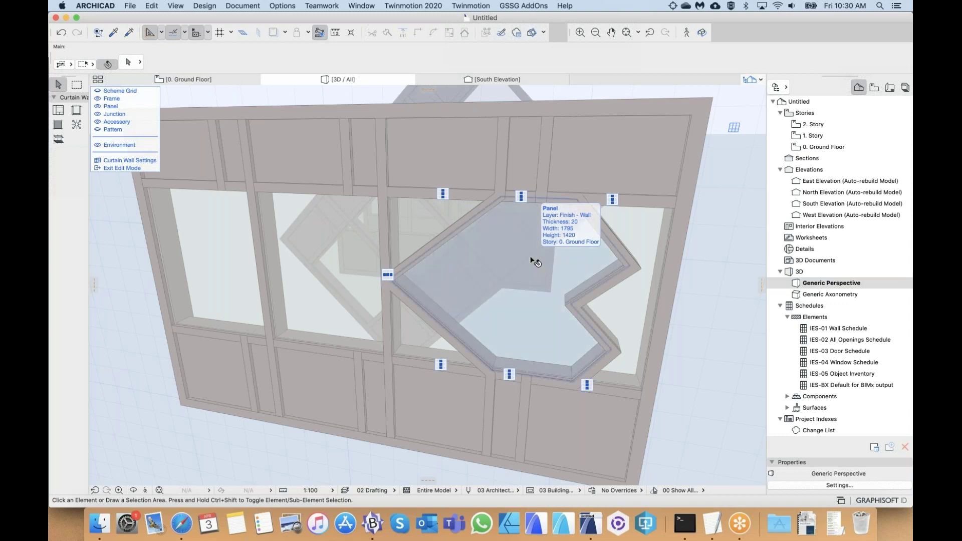
# - Select the irregular glass panel enclosed by the diagonal and zigzag frames
pyautogui.moveTo(521, 242); pyautogui.dragTo(518, 247, button='middle')
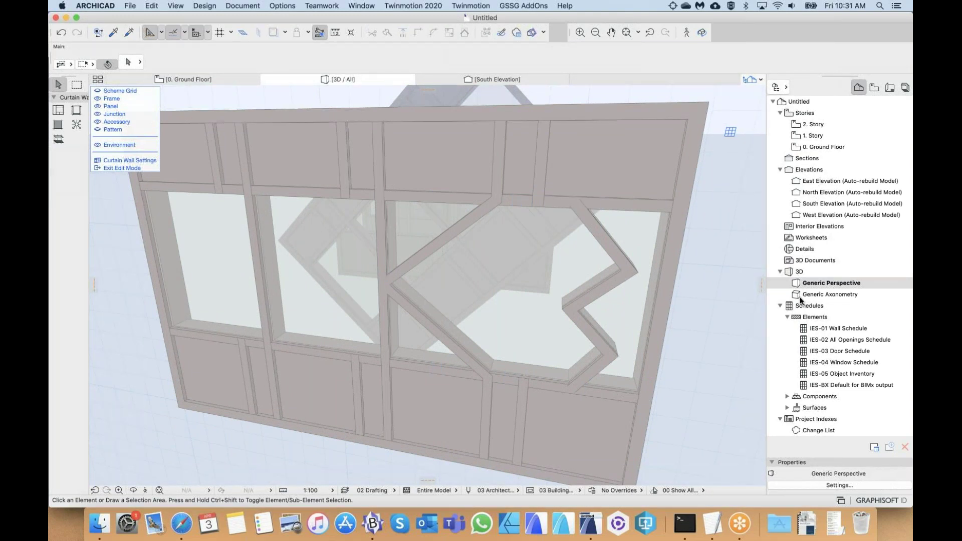
pyautogui.click(505, 312)
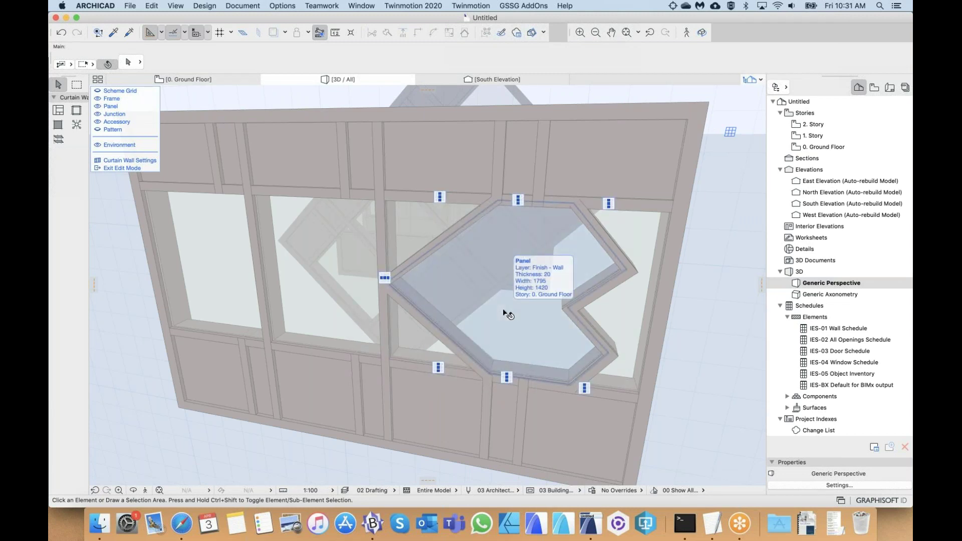
pyautogui.press('Delete')
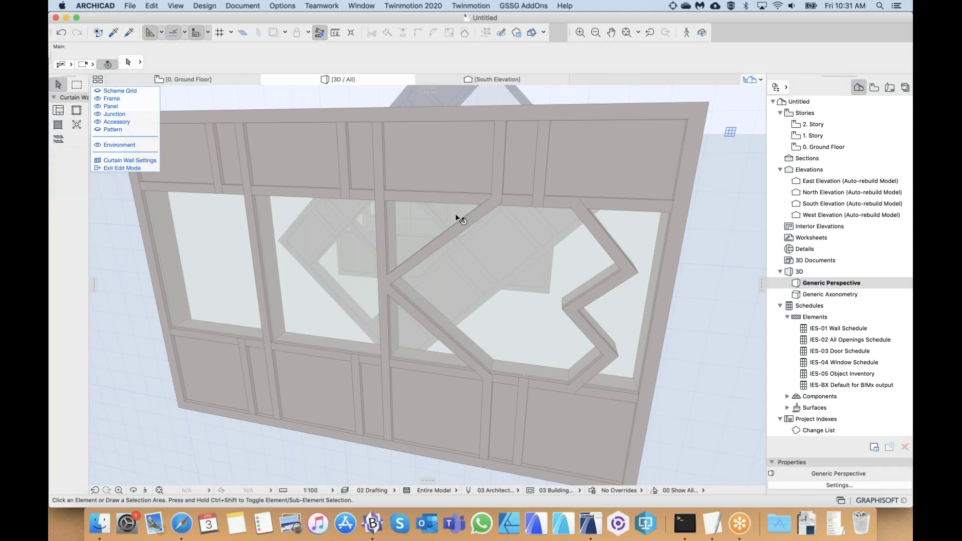
pyautogui.click(501, 250)
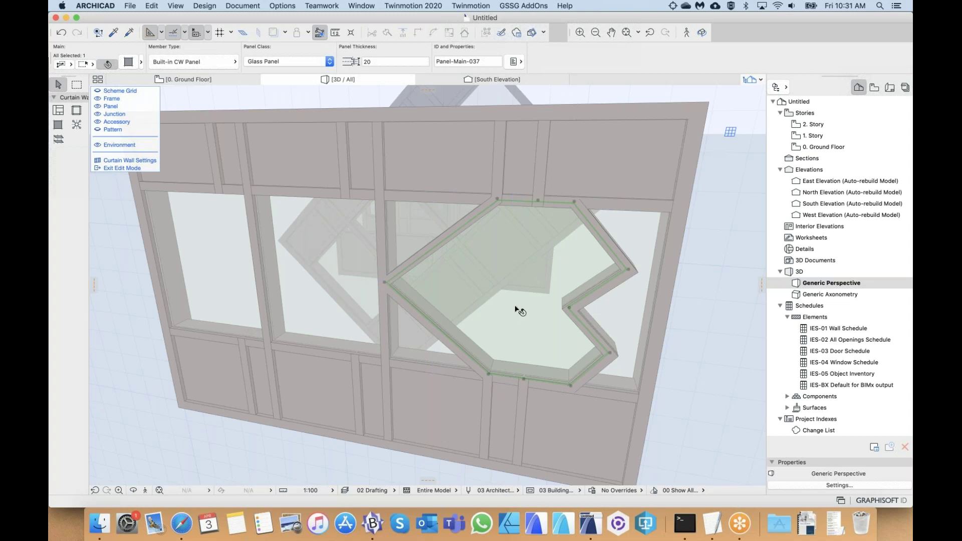
pyautogui.moveTo(487, 241); pyautogui.dragTo(472, 213, button='middle')
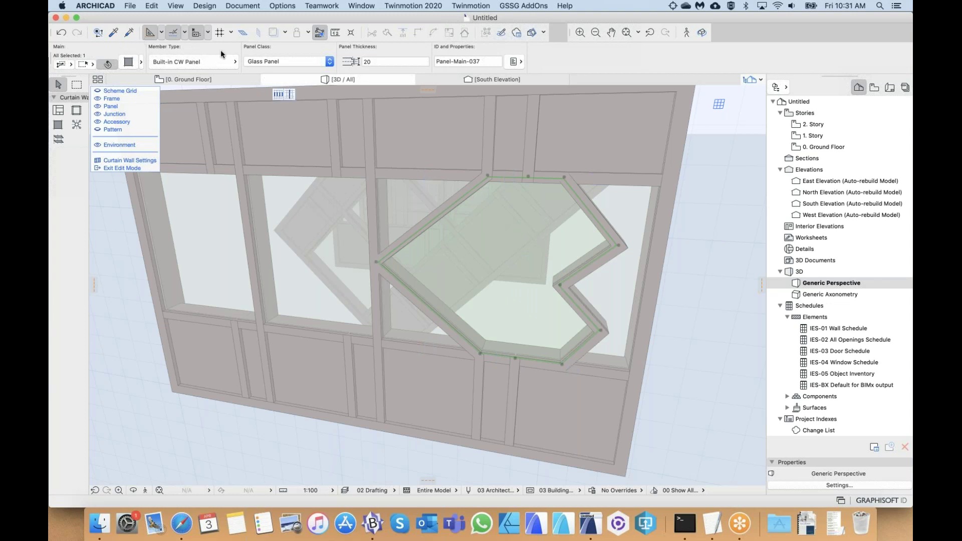
# - Try the CW Door 23 member type on the selected irregular panel
pyautogui.click(193, 58)
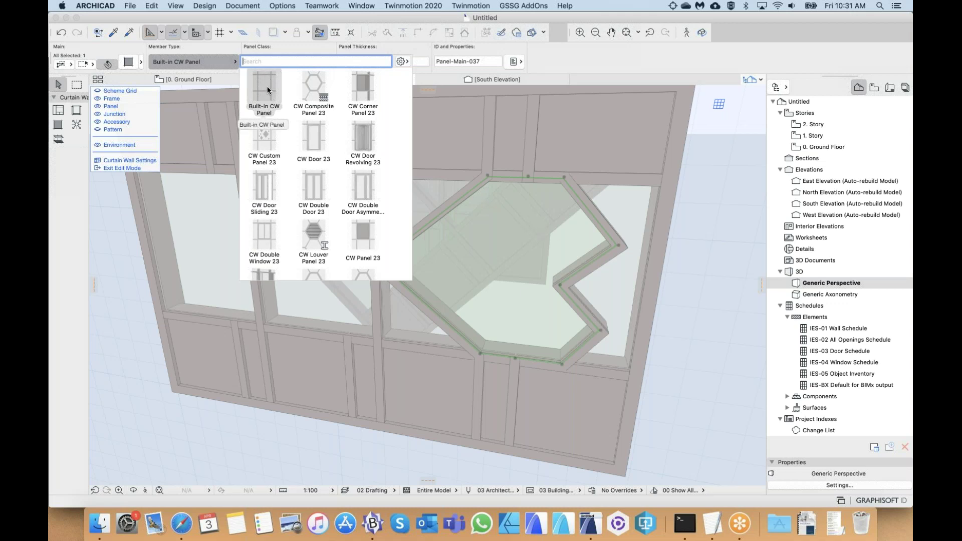
pyautogui.click(313, 136)
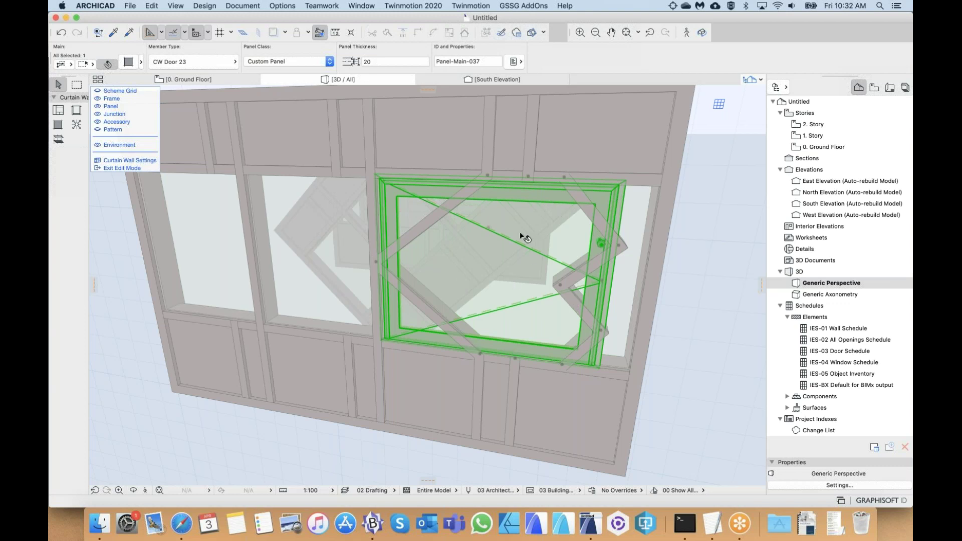
# - Set the irregular panel's member type to CW Polygonal Window 23
pyautogui.click(191, 61)
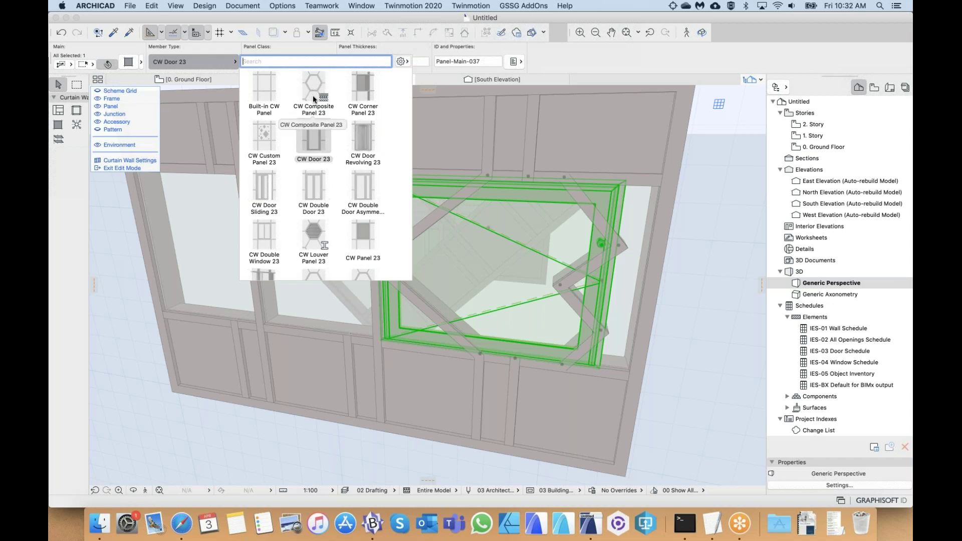
pyautogui.scroll(-1, 326, 171)
pyautogui.scroll(-3, 327, 167)
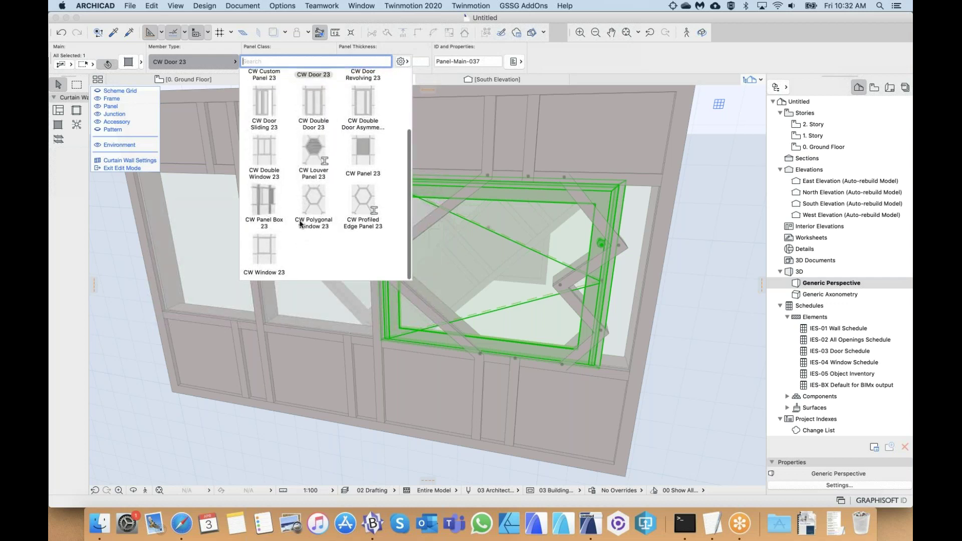
pyautogui.click(314, 196)
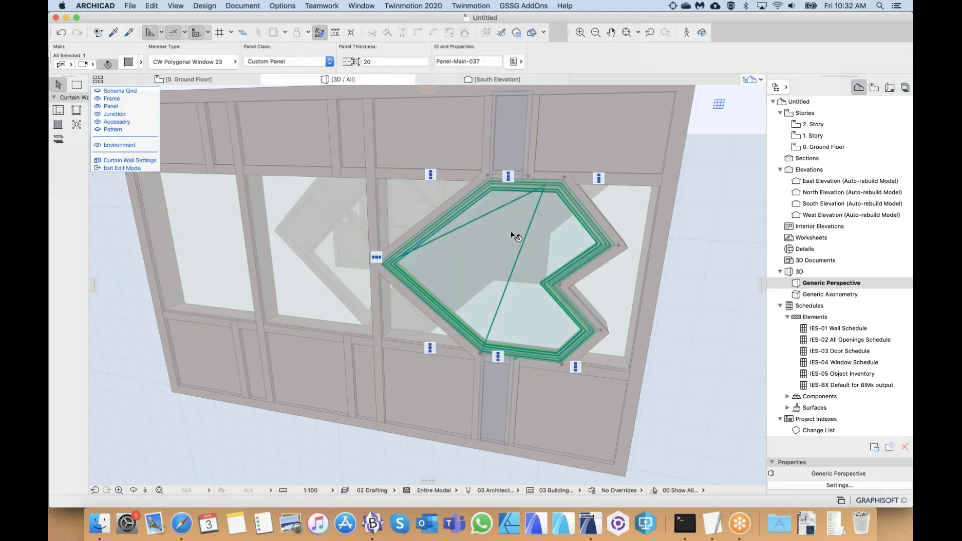
pyautogui.keyDown('shift'); pyautogui.moveTo(515, 236); pyautogui.dragTo(553, 254, button='middle'); pyautogui.keyUp('shift')
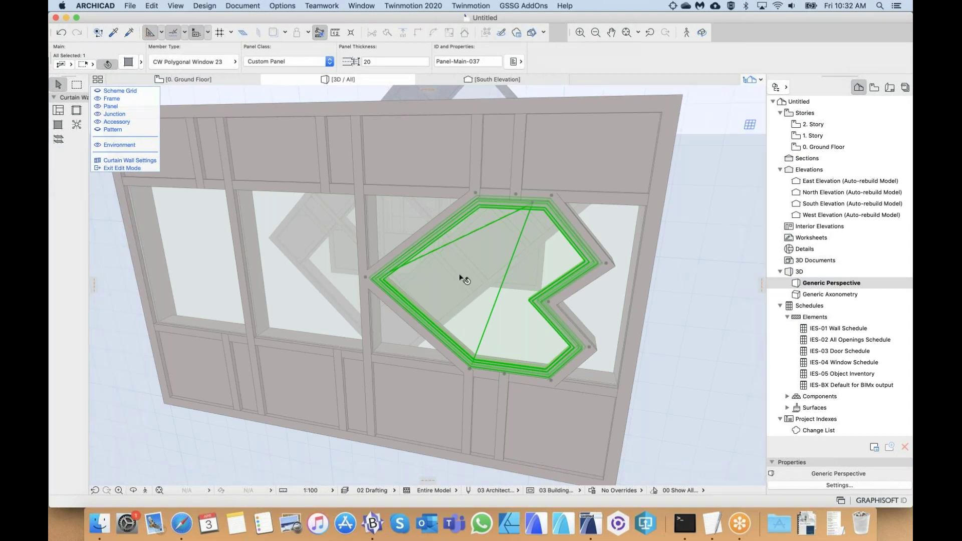
# - Examine the member types available for the irregular panel and keep CW Polygonal Window 23
pyautogui.click(193, 61)
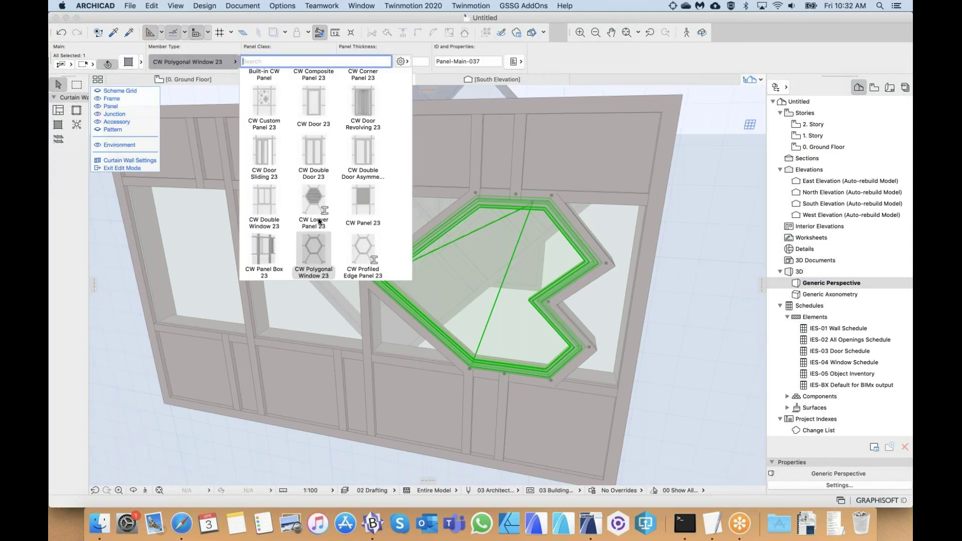
pyautogui.scroll(-2, 260, 174)
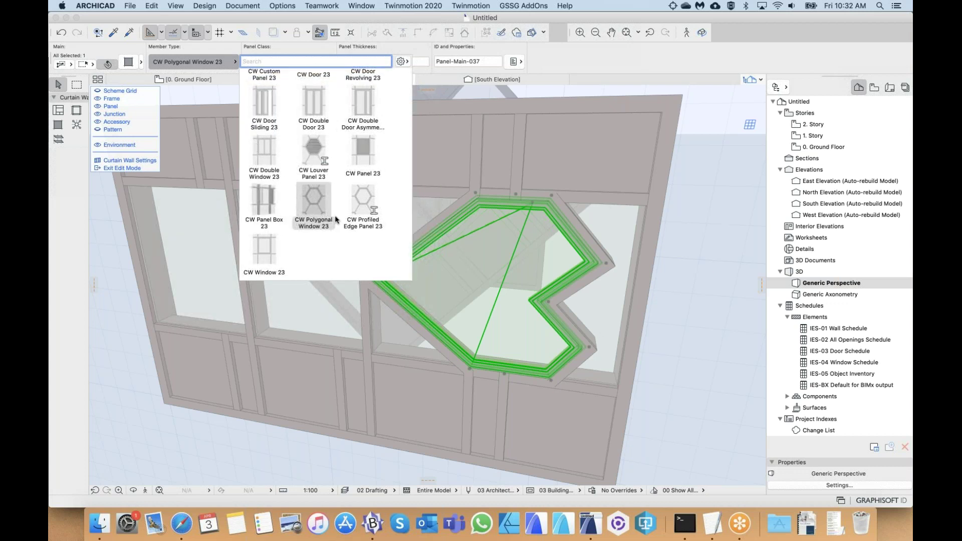
pyautogui.click(314, 196)
pyautogui.scroll(2, 314, 196)
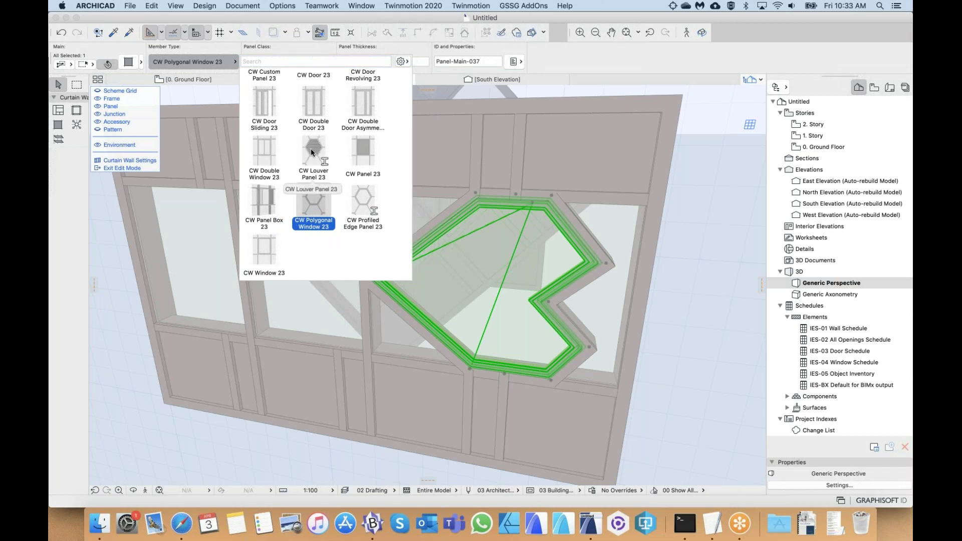
pyautogui.scroll(-1, 311, 191)
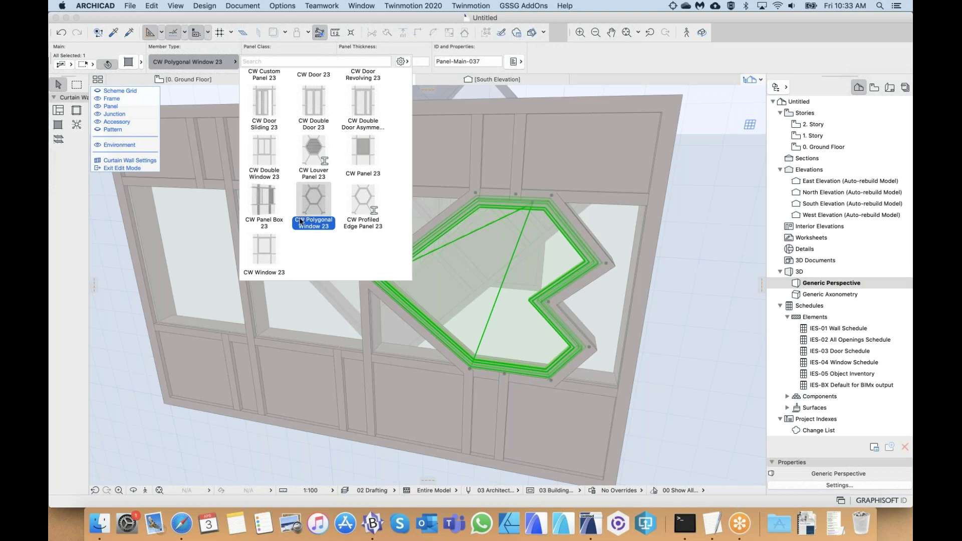
pyautogui.click(315, 196)
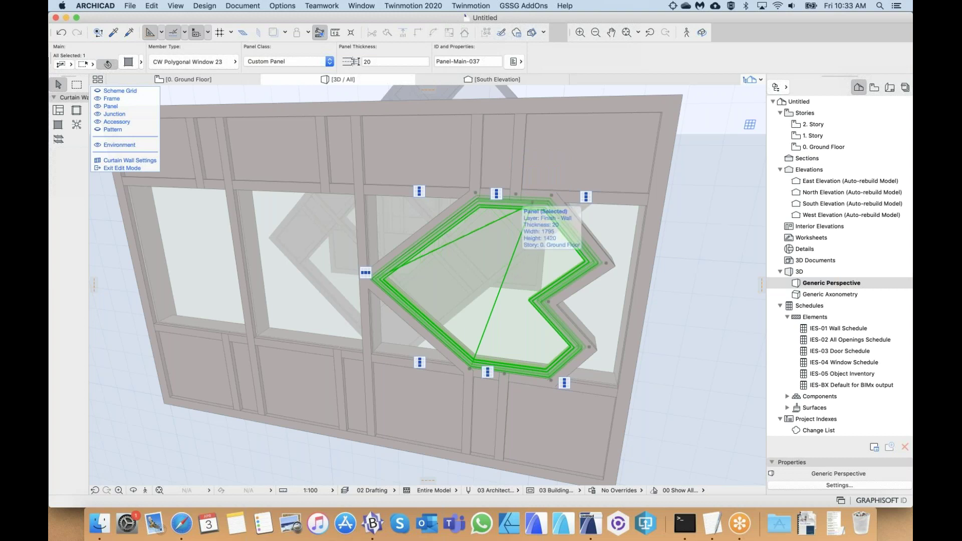
pyautogui.press('Escape')
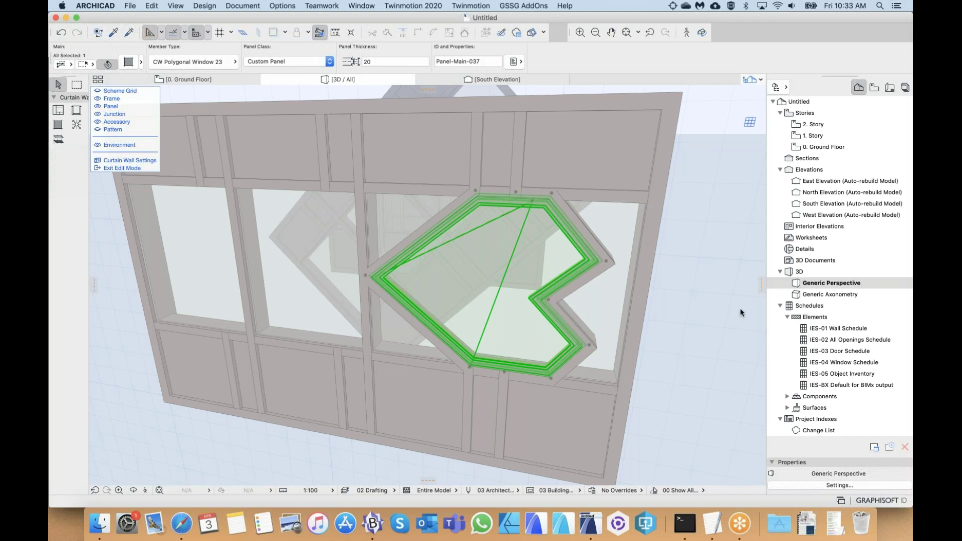
# - Add a diagonal frame about 1090 mm long in the second glazed bay, from the upper horizontal frame down to the bay's left mullion
pyautogui.click(76, 110)
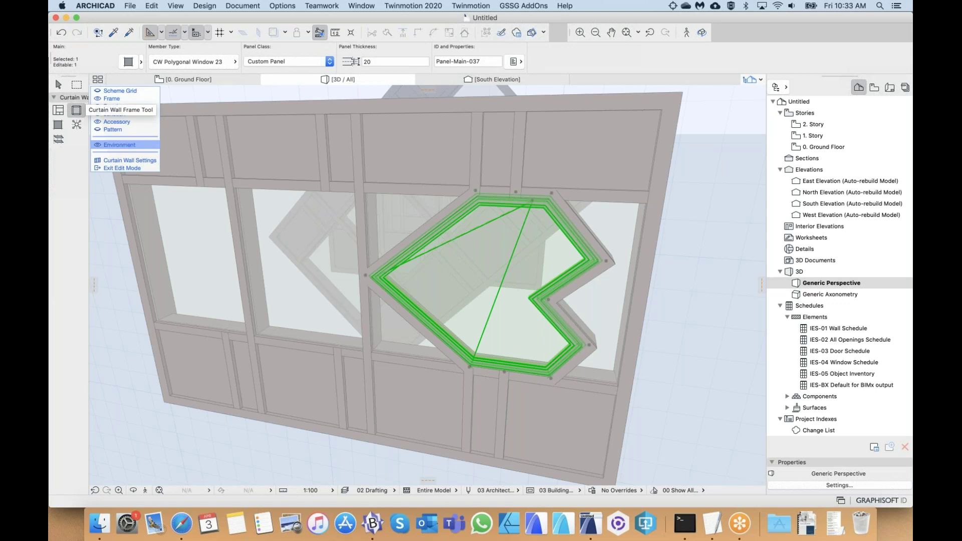
pyautogui.moveTo(325, 182); pyautogui.dragTo(404, 191, button='middle')
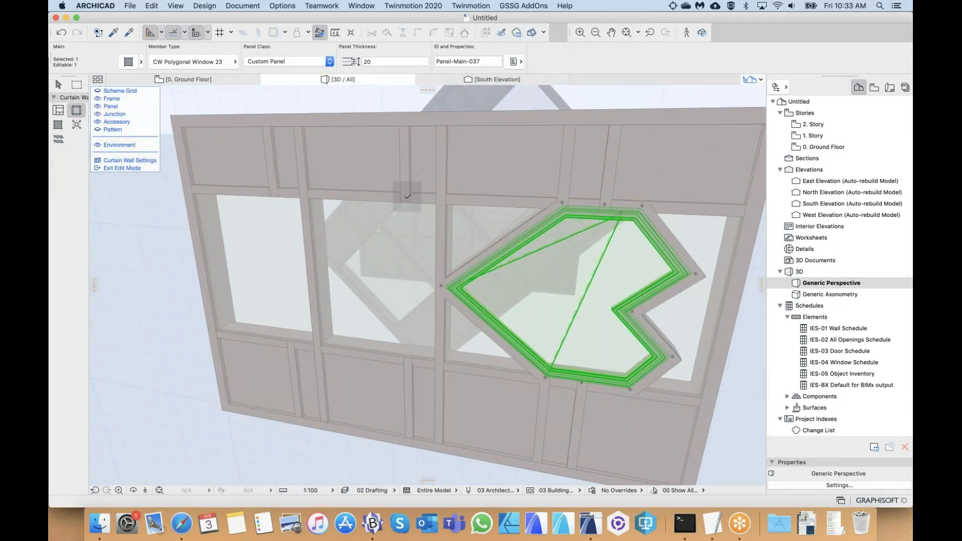
pyautogui.press('Escape')
pyautogui.click(407, 196)
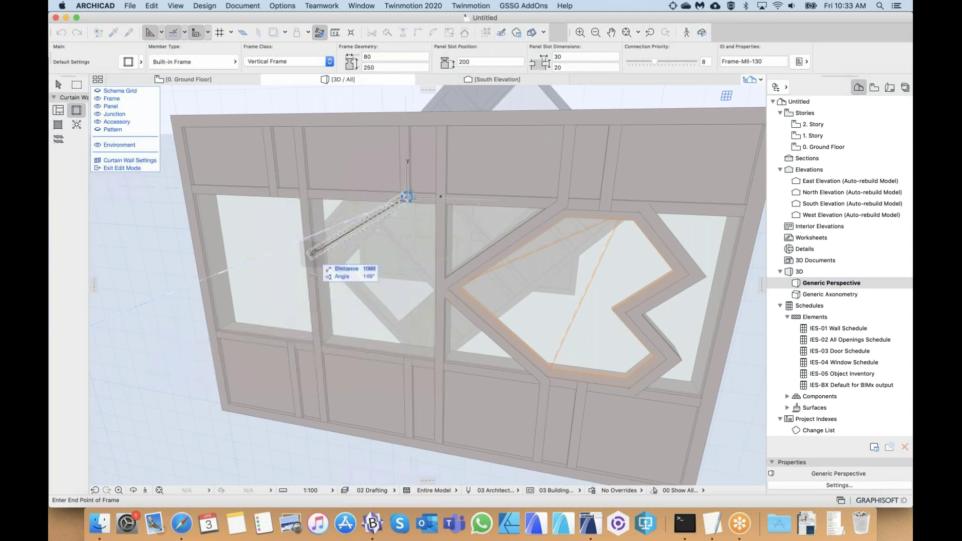
pyautogui.click(312, 254)
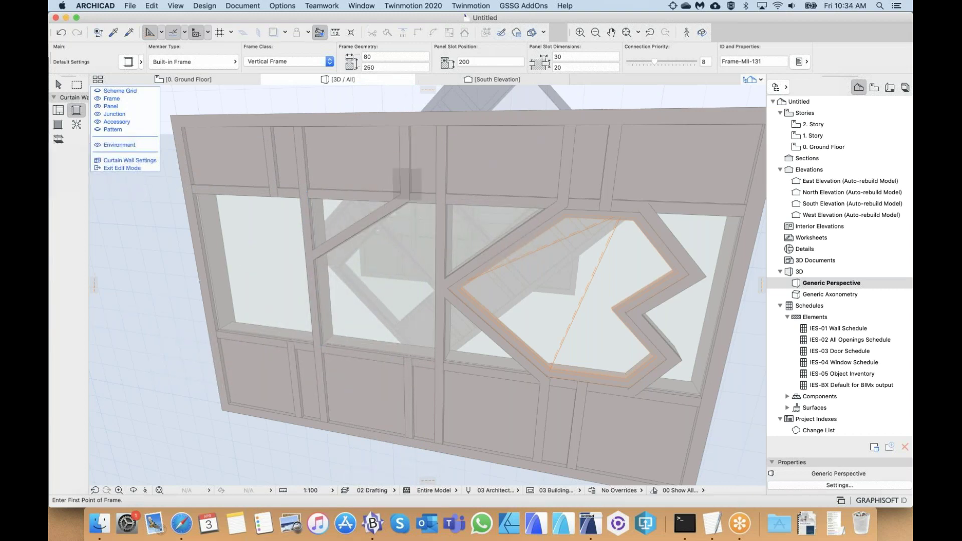
# - Change the irregular panel's ARCHICAD classification from Curtain Wall Panel to Window in its panel selection settings
pyautogui.keyDown('shift'); pyautogui.moveTo(535, 262); pyautogui.dragTo(466, 261, button='middle'); pyautogui.keyUp('shift')
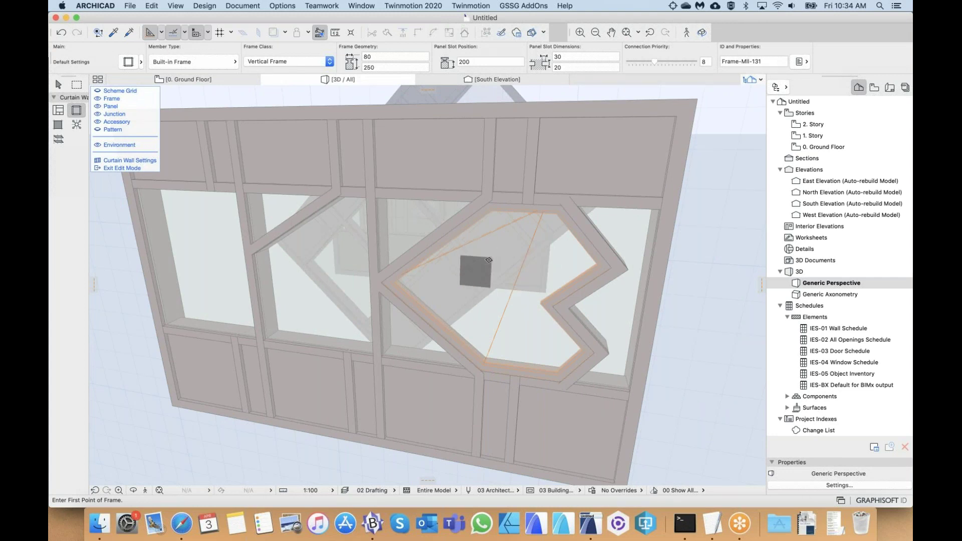
pyautogui.click(58, 124)
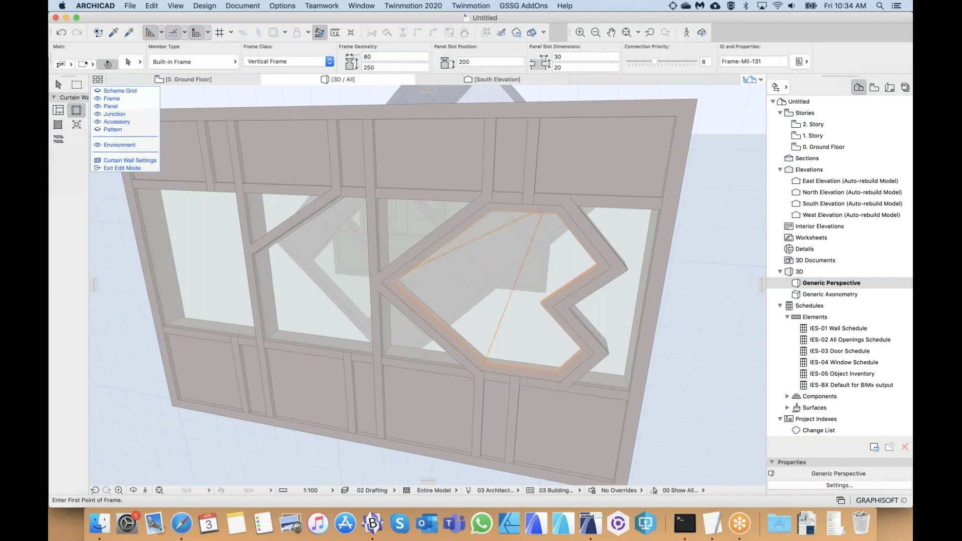
pyautogui.click(509, 271)
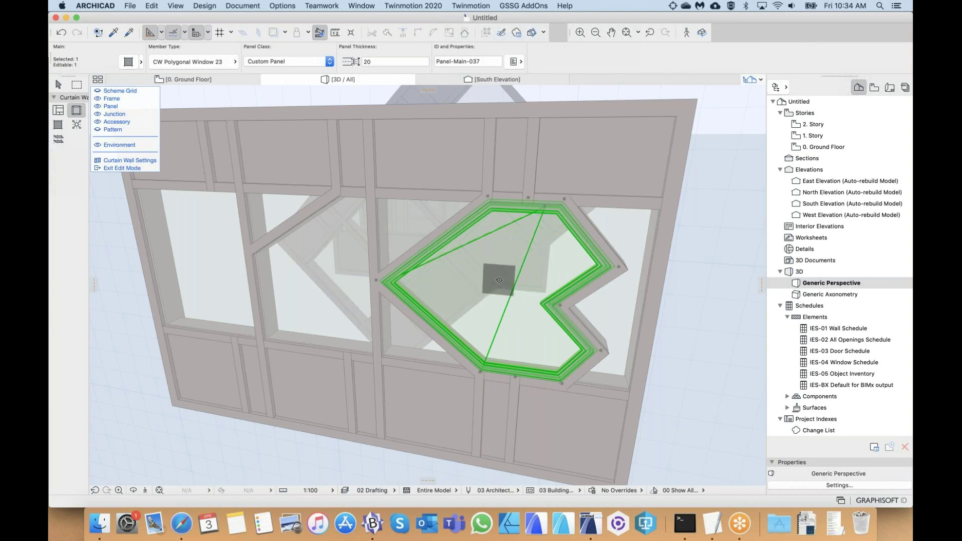
pyautogui.keyDown('shift'); pyautogui.moveTo(524, 260); pyautogui.dragTo(499, 294, button='middle'); pyautogui.keyUp('shift')
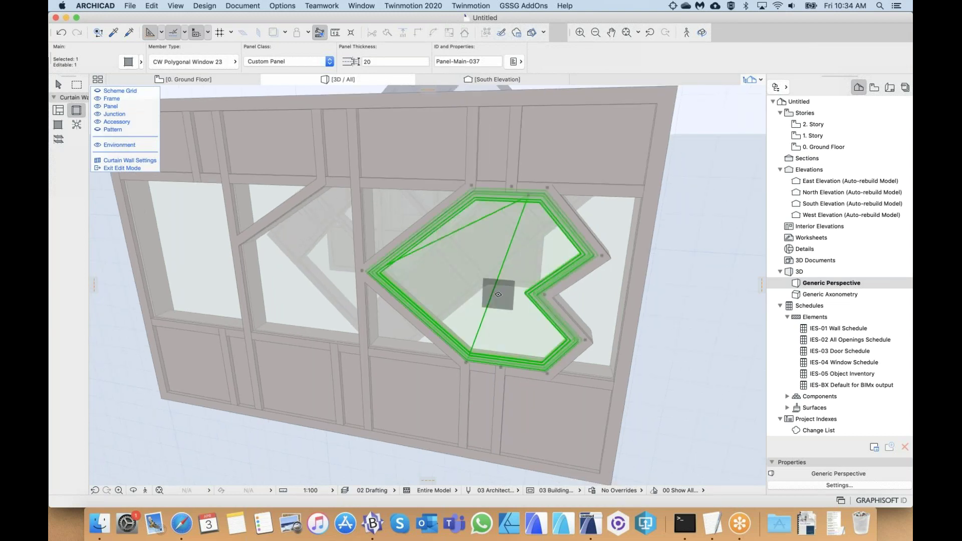
pyautogui.press('super+t')
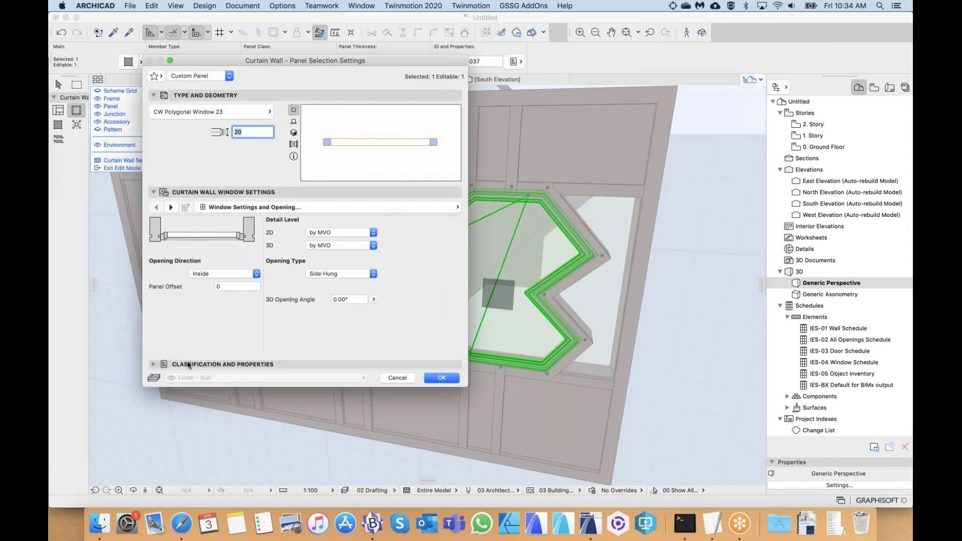
pyautogui.click(209, 364)
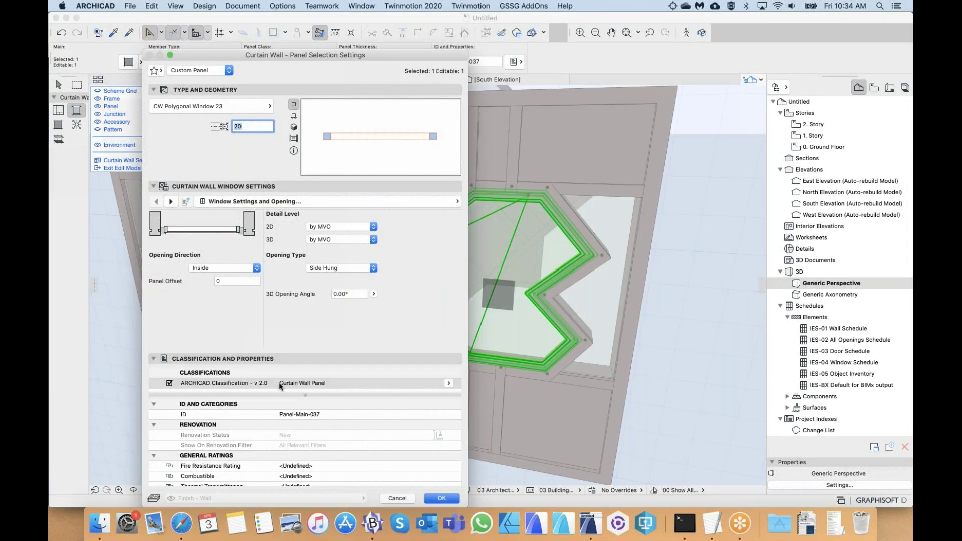
pyautogui.click(448, 383)
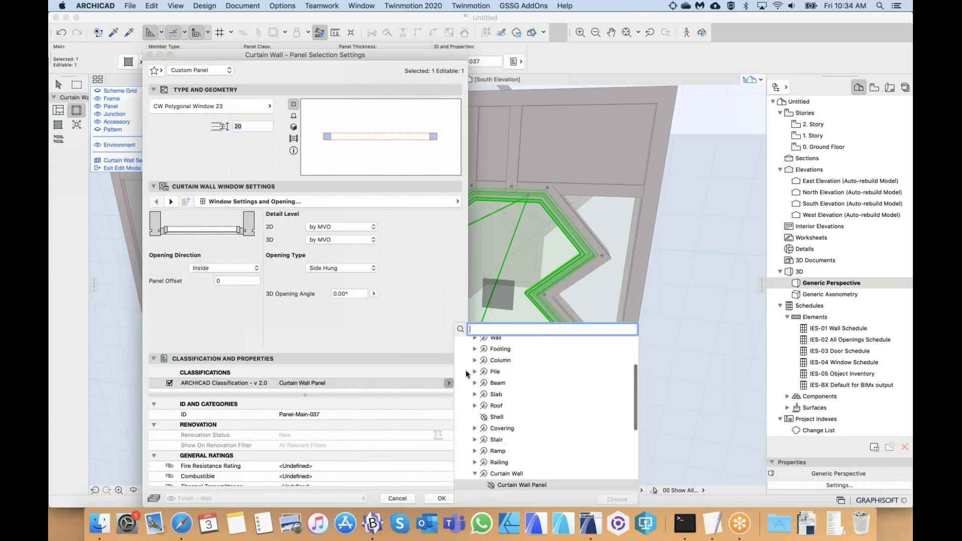
pyautogui.write('window')
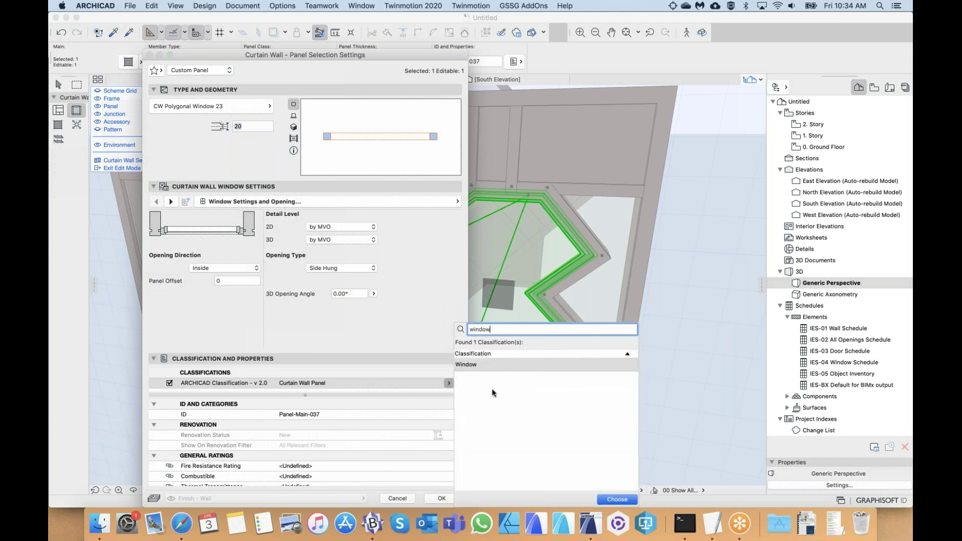
pyautogui.doubleClick(473, 365)
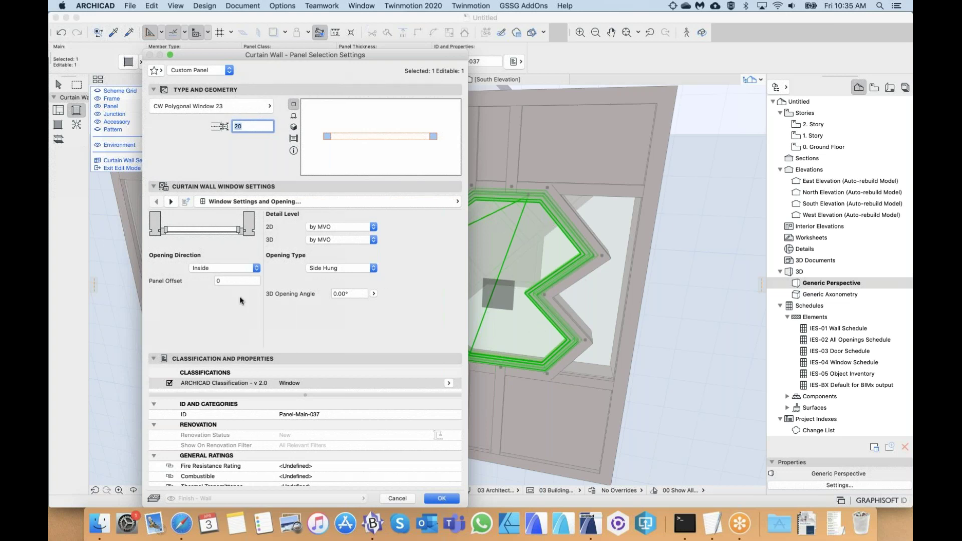
pyautogui.click(442, 499)
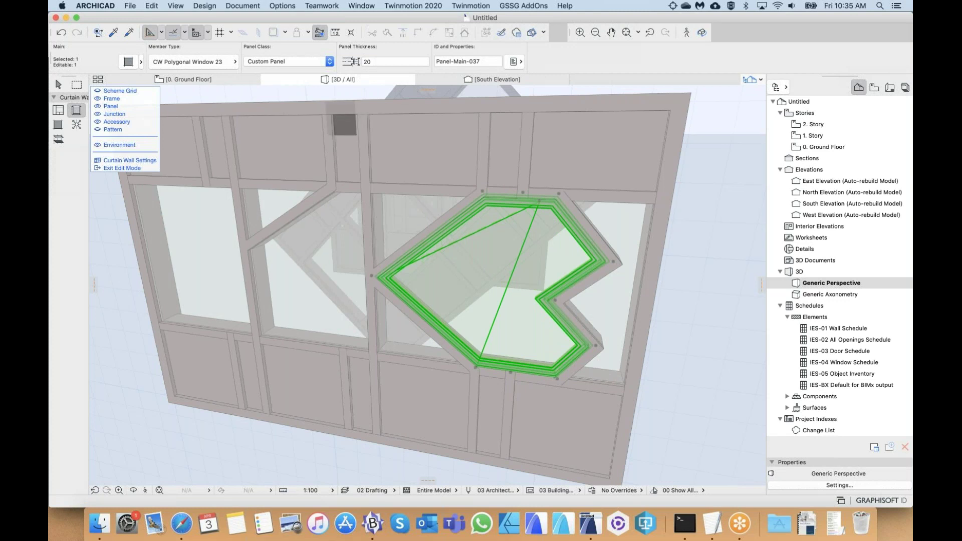
# - Reselect the irregular panel and look for its CW Polygonal Window 23 type among the available member types
pyautogui.click(58, 84)
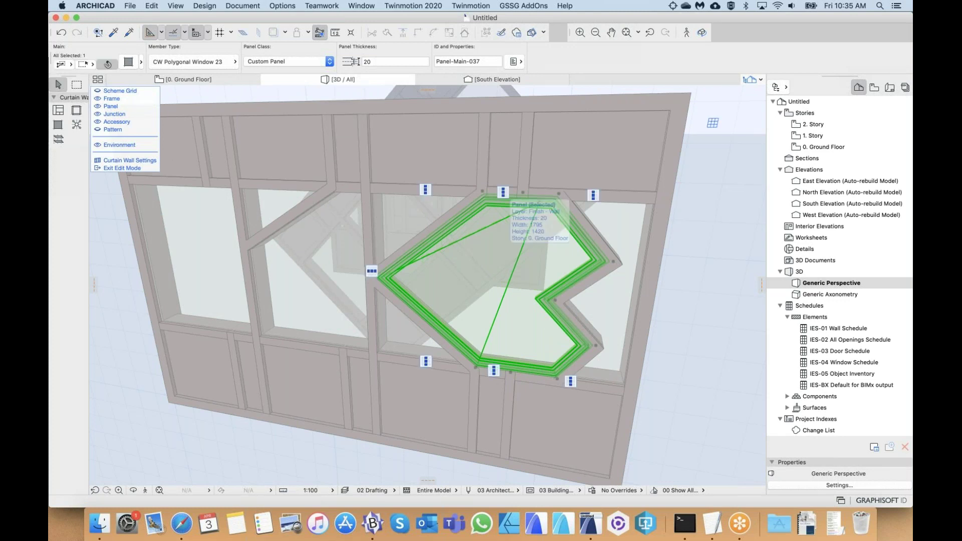
pyautogui.keyDown('shift'); pyautogui.moveTo(509, 201); pyautogui.dragTo(515, 273, button='middle'); pyautogui.keyUp('shift')
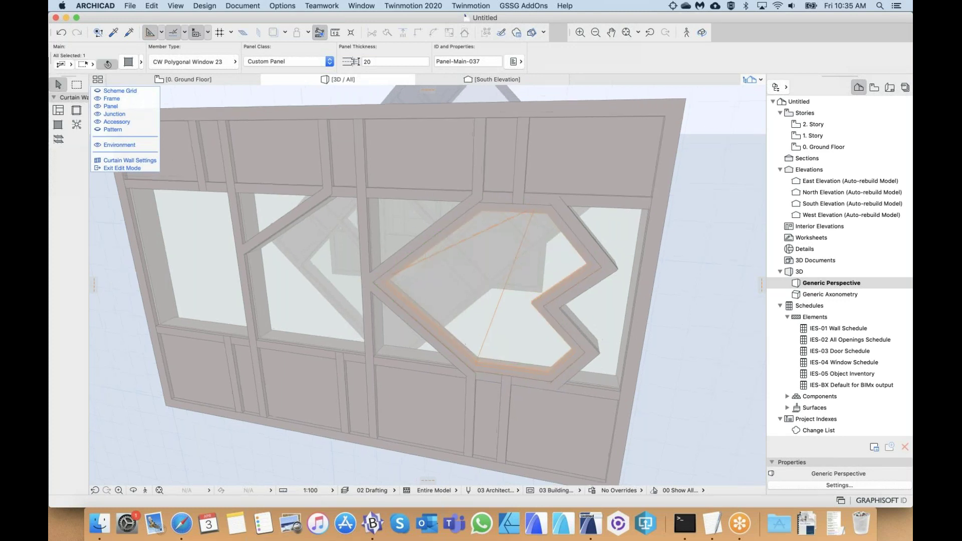
pyautogui.click(674, 321)
pyautogui.click(524, 280)
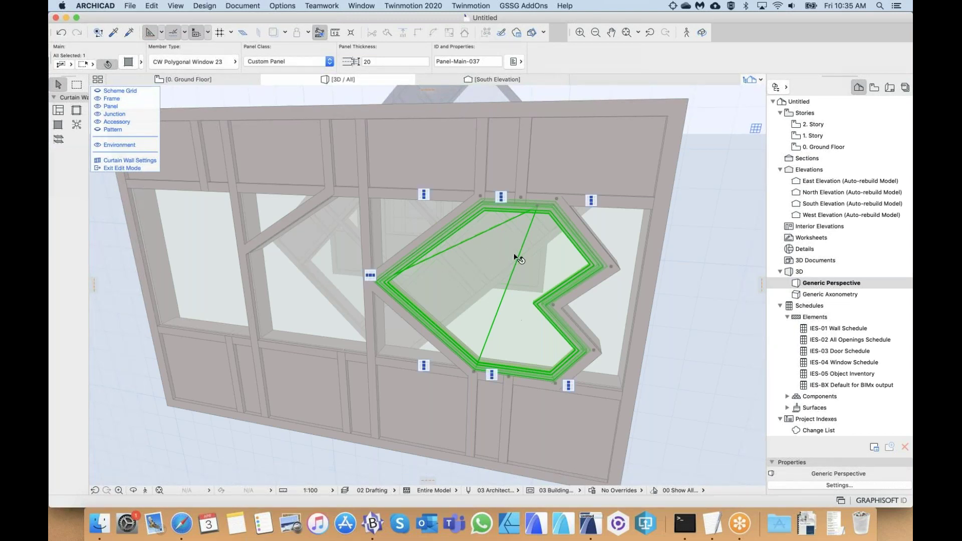
pyautogui.click(204, 62)
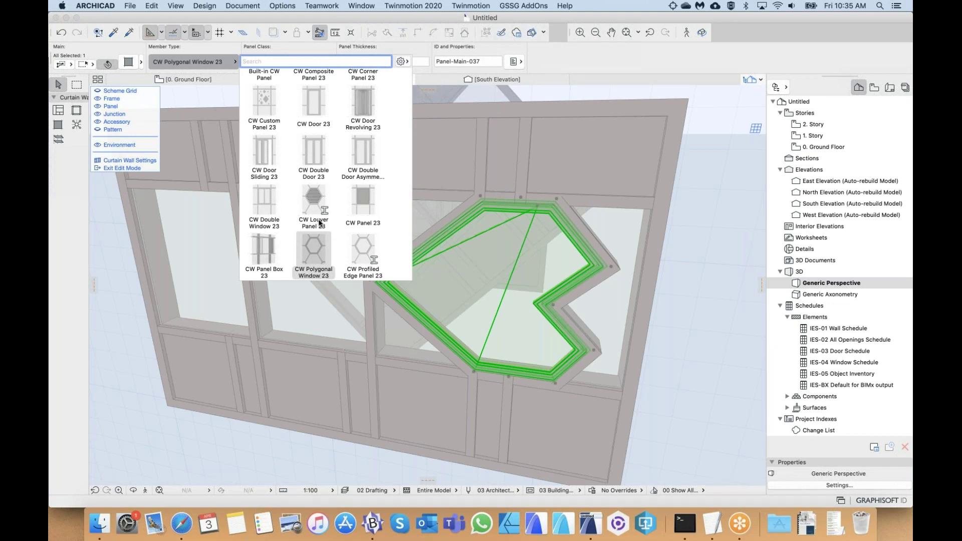
pyautogui.scroll(-2, 319, 223)
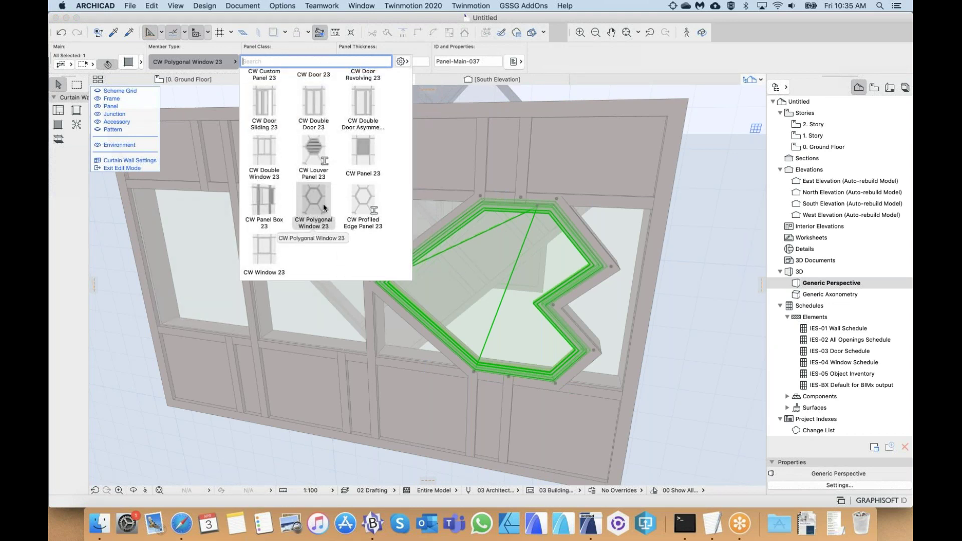
pyautogui.click(505, 266)
# - Review the irregular panel's classification in its settings, searching the classifications for "window"
pyautogui.press('super+t')
pyautogui.moveTo(460, 186); pyautogui.dragTo(391, 195)
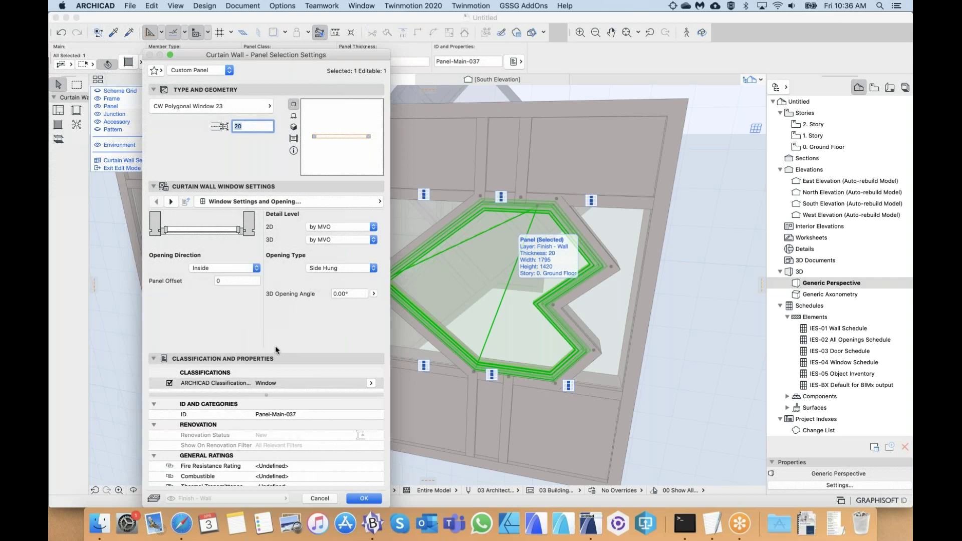
pyautogui.click(371, 384)
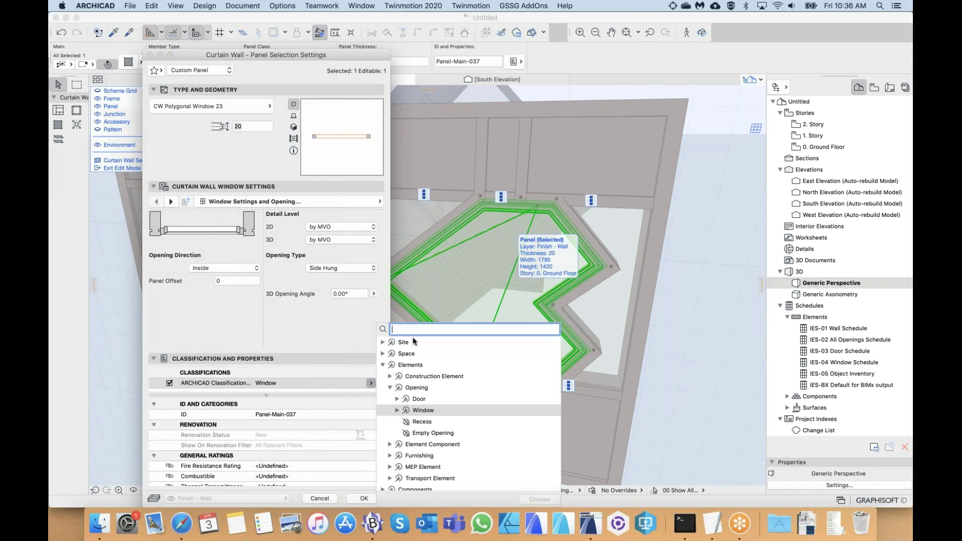
pyautogui.write('w')
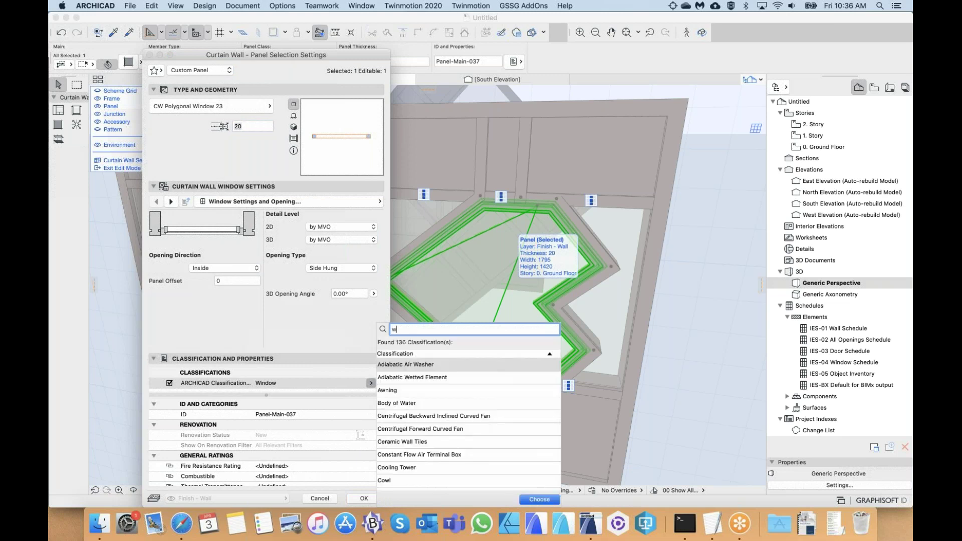
pyautogui.write('indow')
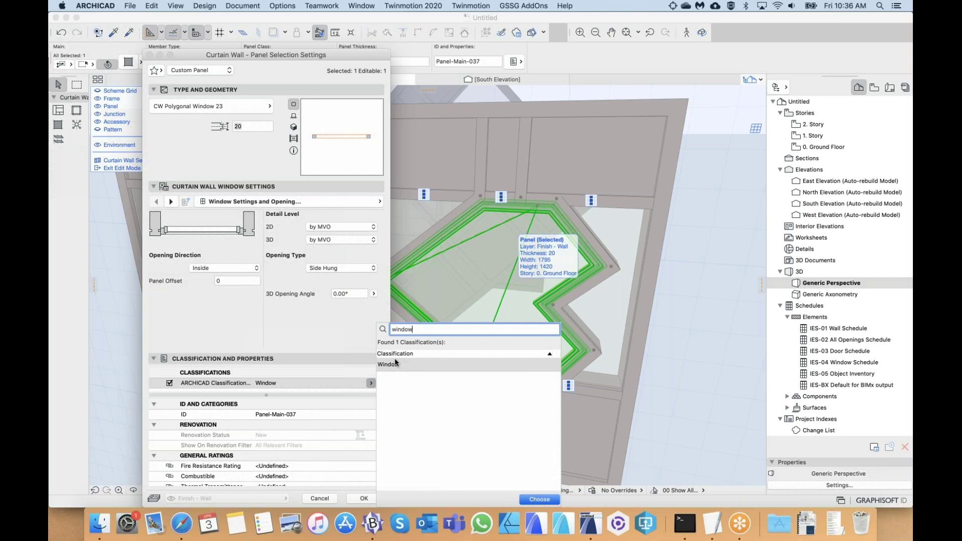
pyautogui.click(395, 364)
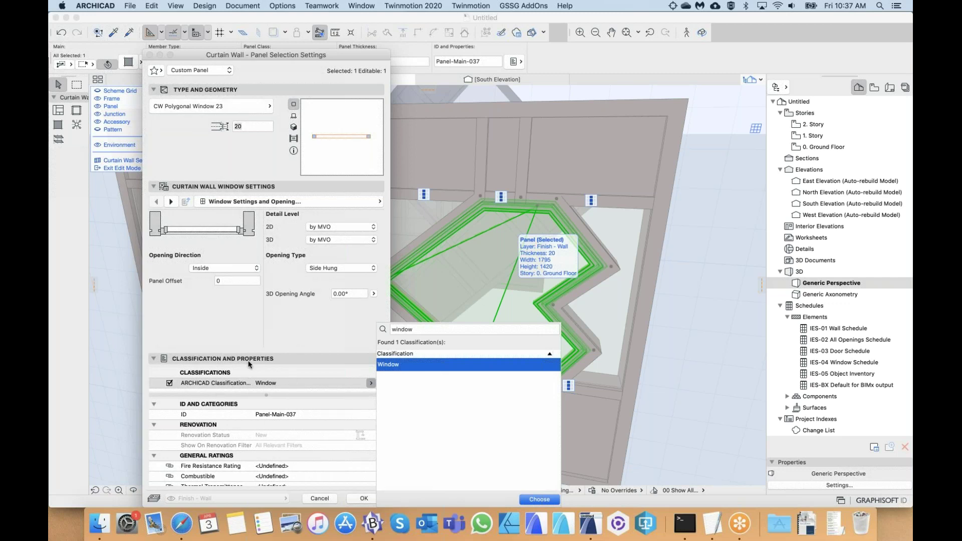
pyautogui.click(342, 326)
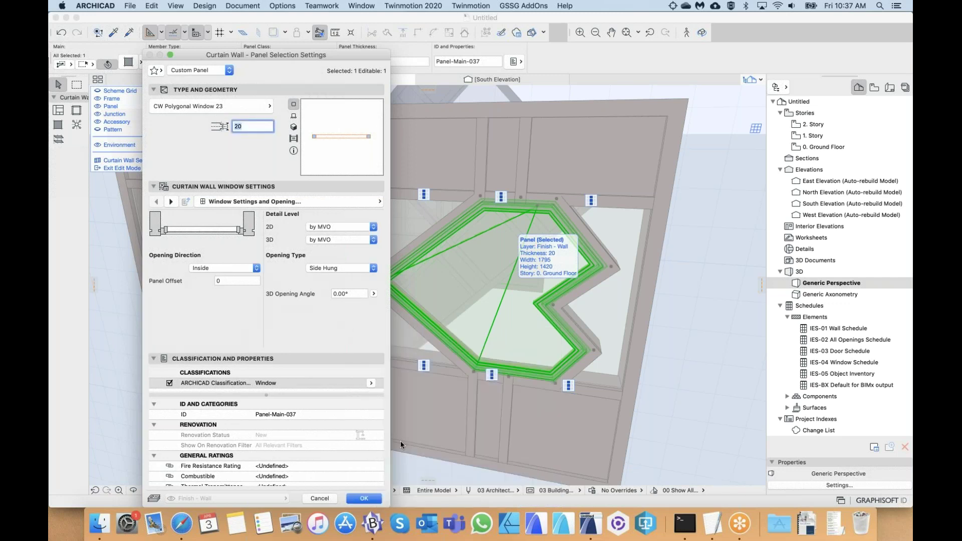
pyautogui.click(362, 498)
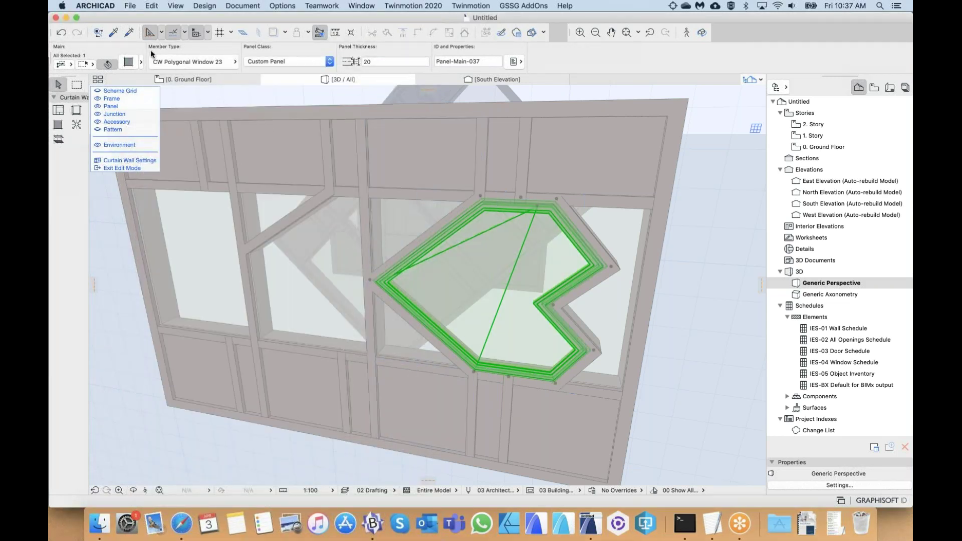
# - Check the CW Polygonal Window 23 entry in the member type list once more without changing the panel
pyautogui.click(180, 61)
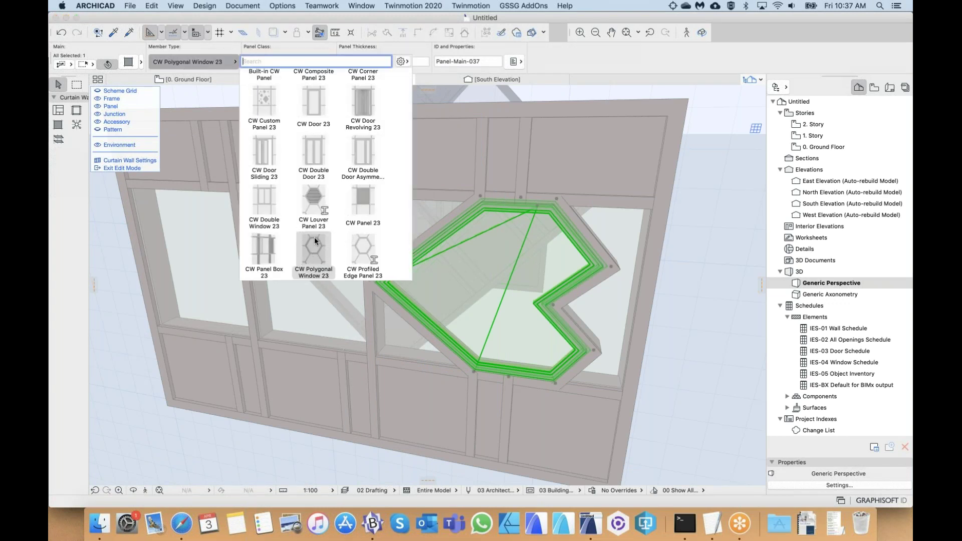
pyautogui.scroll(-3, 315, 239)
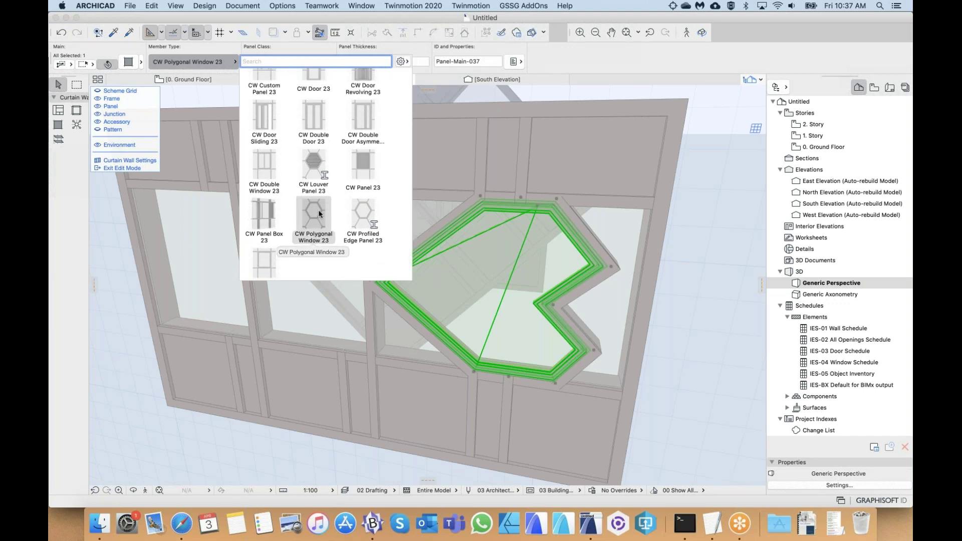
pyautogui.click(517, 275)
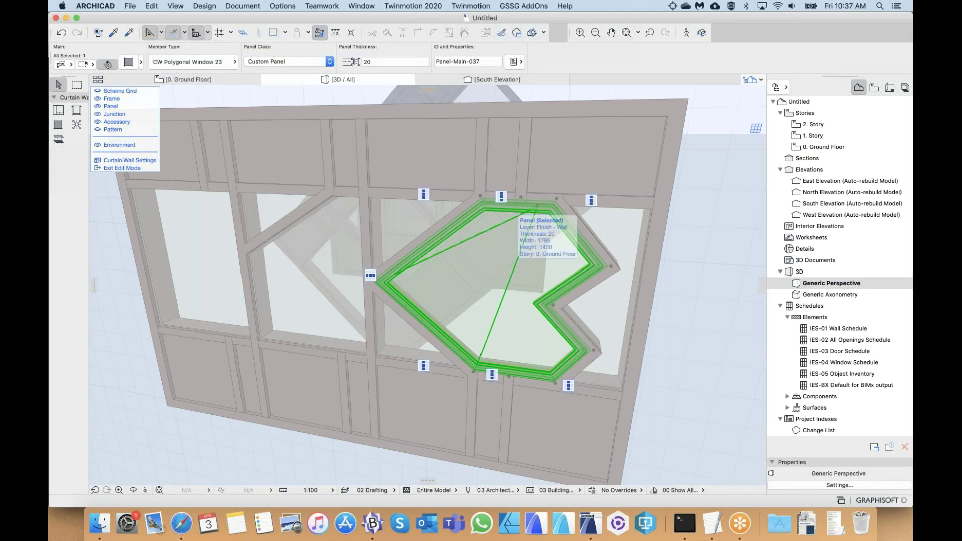
# - Review the 3D opening angle in the irregular panel's selection settings and leave the settings without changes
pyautogui.press('super+t')
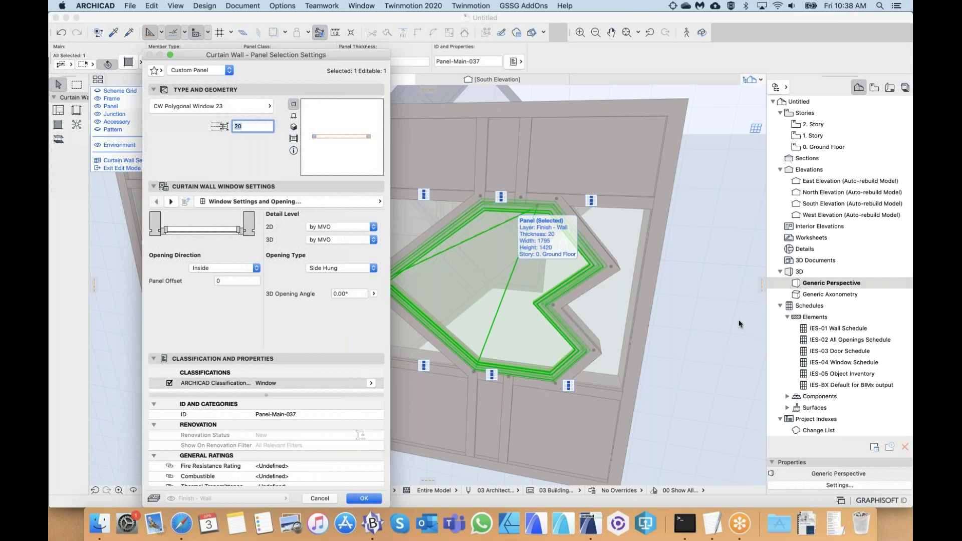
pyautogui.click(352, 294)
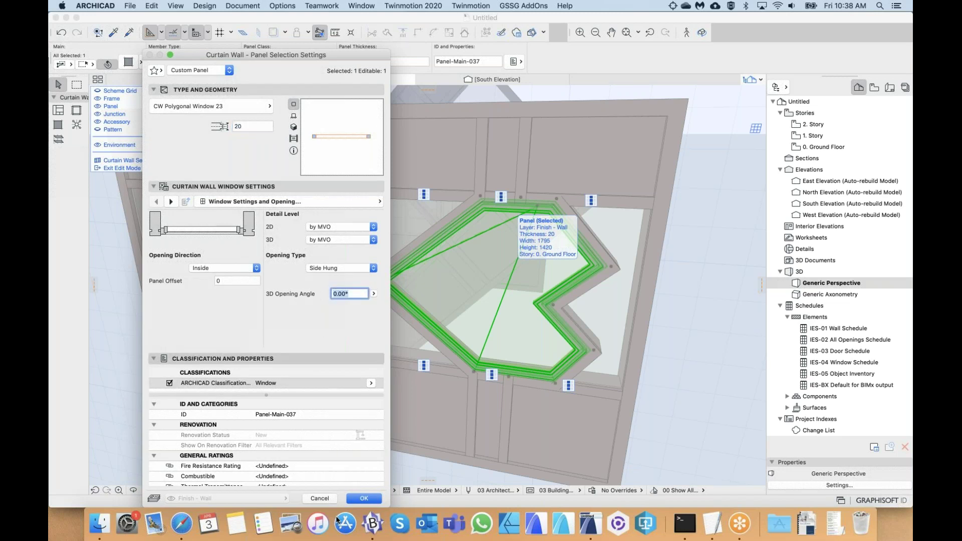
pyautogui.click(320, 499)
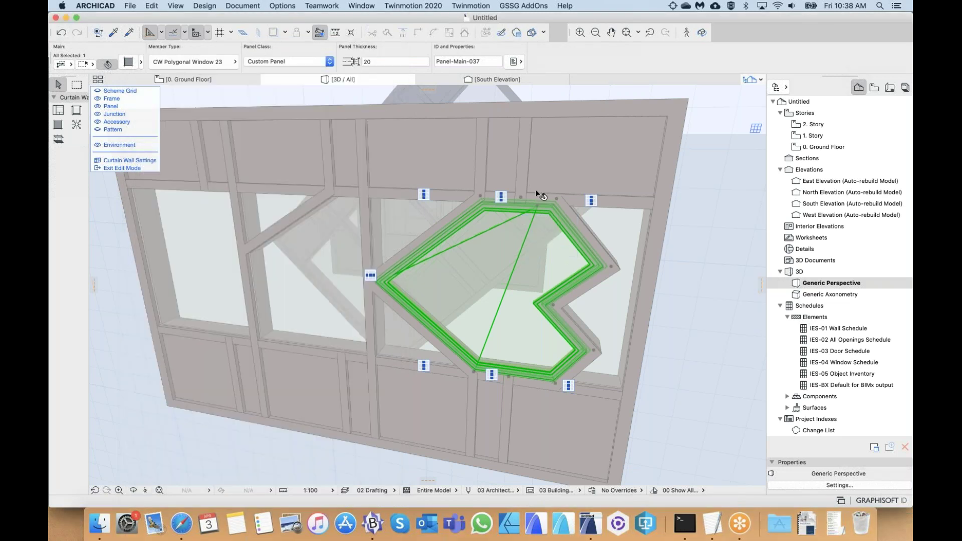
# - Swing the irregular polygonal window open graphically in 3D to an opening angle of about 26°
pyautogui.click(537, 204)
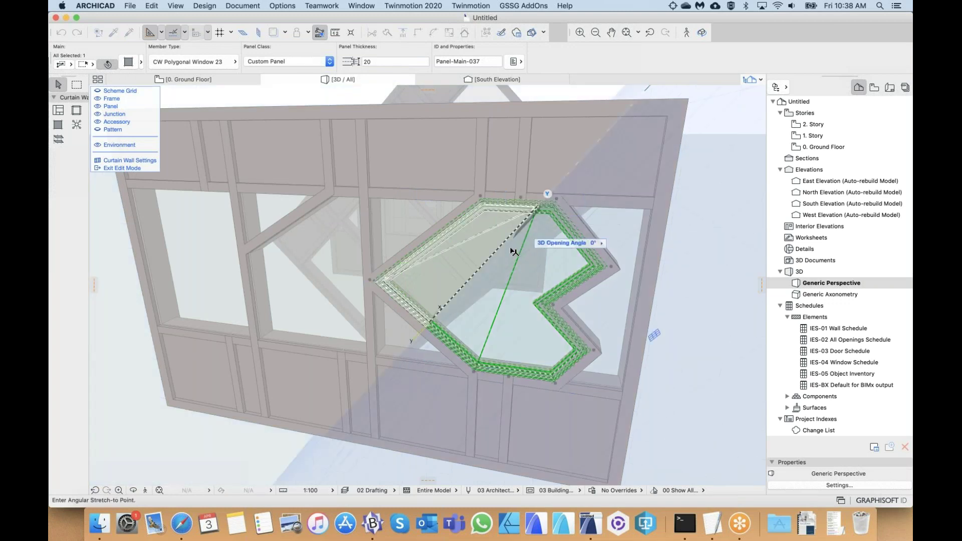
pyautogui.keyDown('shift'); pyautogui.moveTo(537, 203); pyautogui.dragTo(421, 260, button='middle'); pyautogui.keyUp('shift')
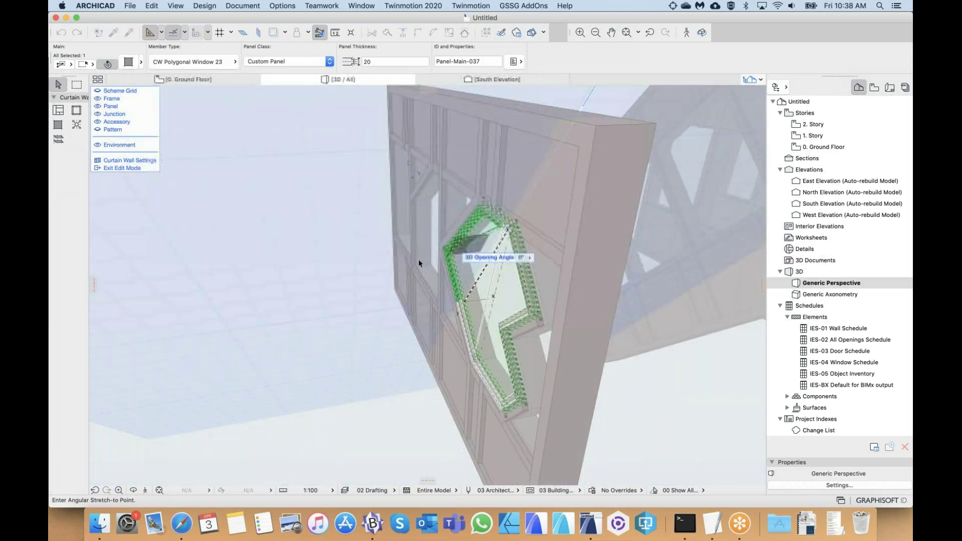
pyautogui.moveTo(622, 291)
pyautogui.keyDown('shift'); pyautogui.mouseDown(button='middle')
pyautogui.moveTo(582, 283)
pyautogui.moveTo(616, 288)
pyautogui.mouseUp(button='middle'); pyautogui.keyUp('shift')
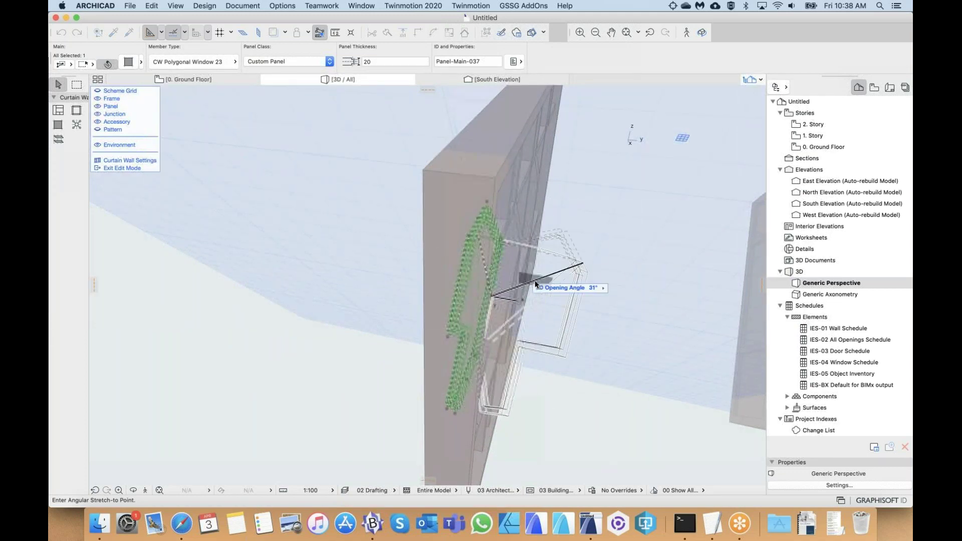
pyautogui.click(477, 268)
pyautogui.moveTo(477, 269)
pyautogui.keyDown('shift'); pyautogui.mouseDown(button='middle')
pyautogui.moveTo(366, 276)
pyautogui.moveTo(541, 277)
pyautogui.moveTo(499, 277)
pyautogui.moveTo(487, 264)
pyautogui.mouseUp(button='middle'); pyautogui.keyUp('shift')
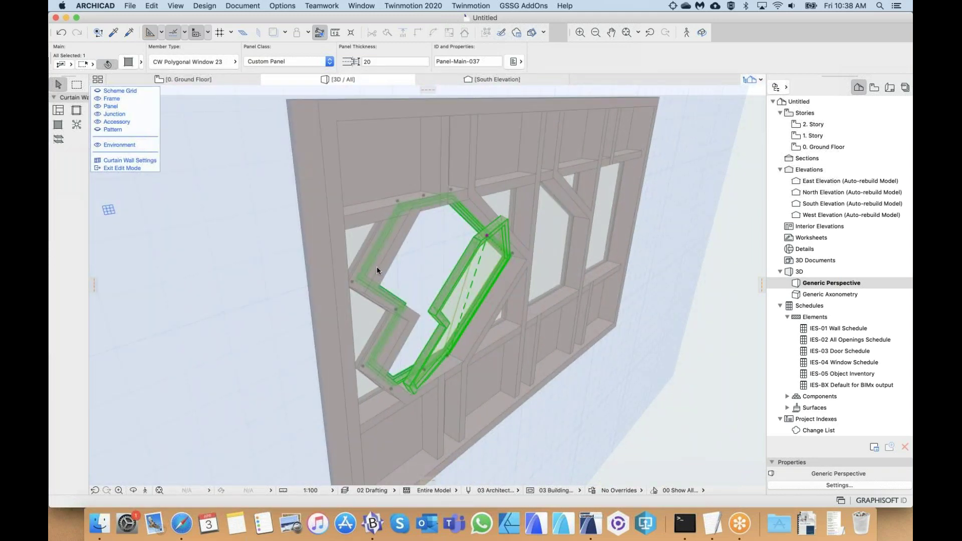
# - Set the polygonal window's opening direction to Outside in its panel selection settings
pyautogui.doubleClick(377, 269)
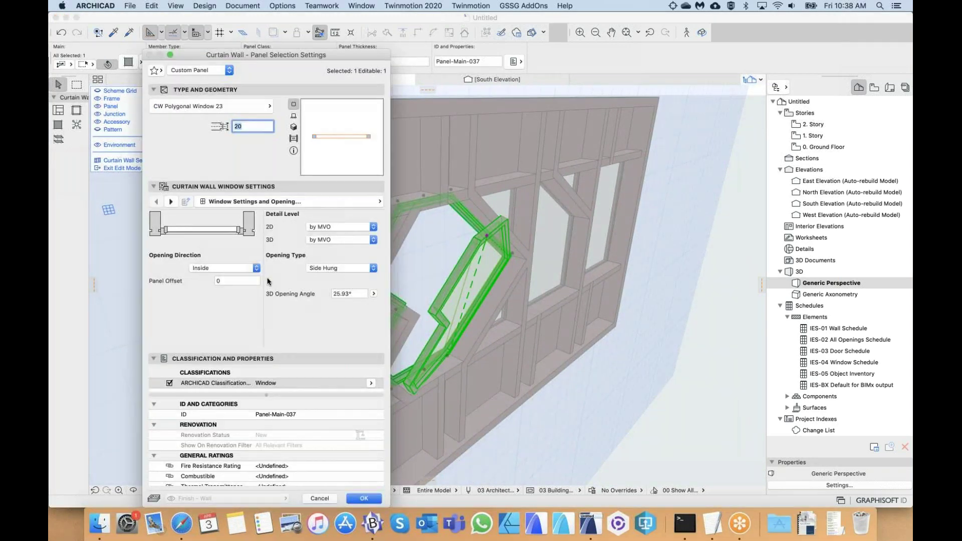
pyautogui.click(208, 269)
pyautogui.click(203, 275)
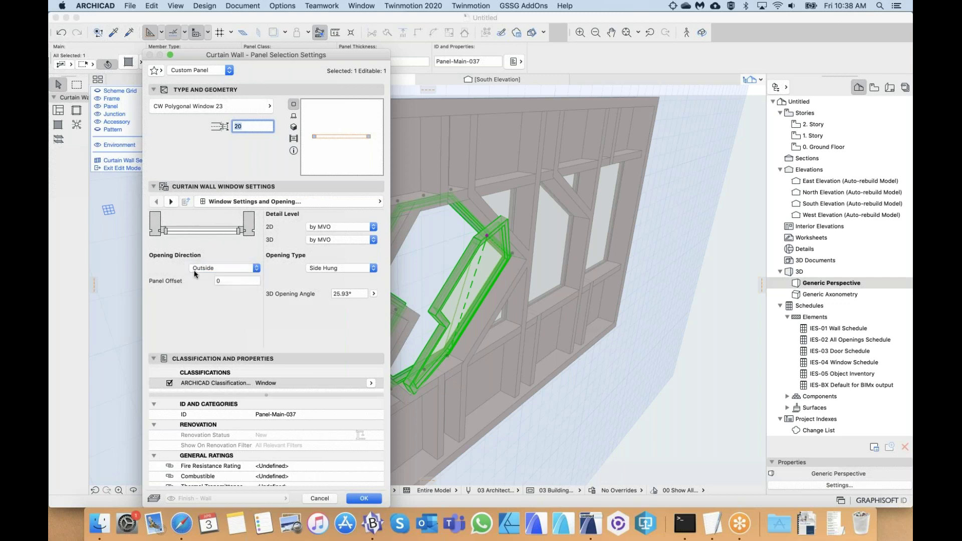
pyautogui.click(371, 497)
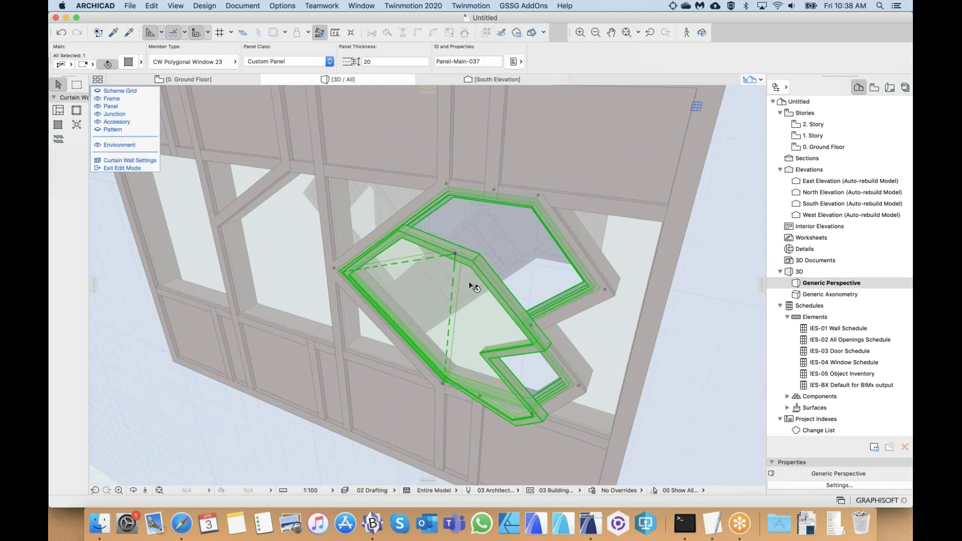
# - Review the outward-opening window in 3D and its settings page, opening angle, opening direction options and opening types, keeping Outside and Side Hung
pyautogui.keyDown('shift'); pyautogui.moveTo(473, 238); pyautogui.dragTo(468, 237, button='middle'); pyautogui.keyUp('shift')
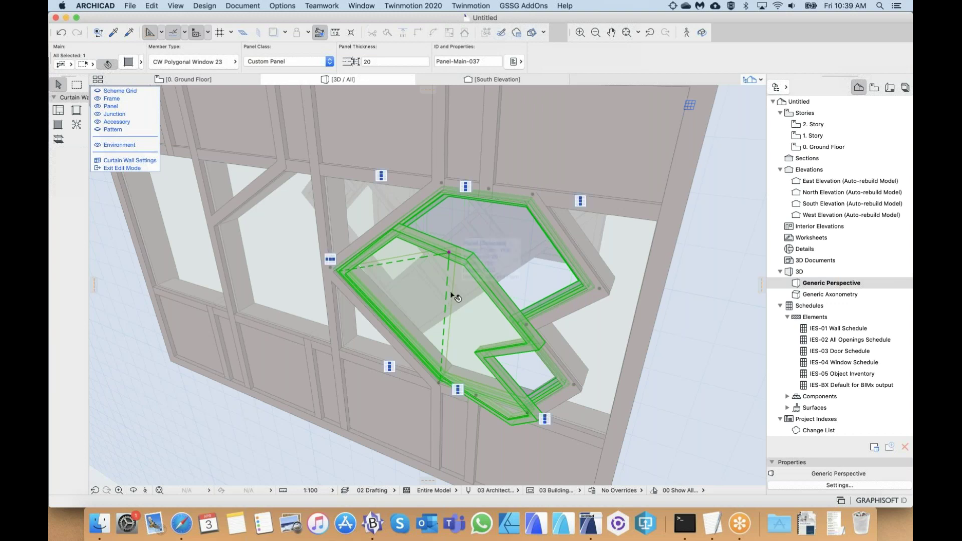
pyautogui.keyDown('shift'); pyautogui.moveTo(452, 294); pyautogui.dragTo(482, 281, button='middle'); pyautogui.keyUp('shift')
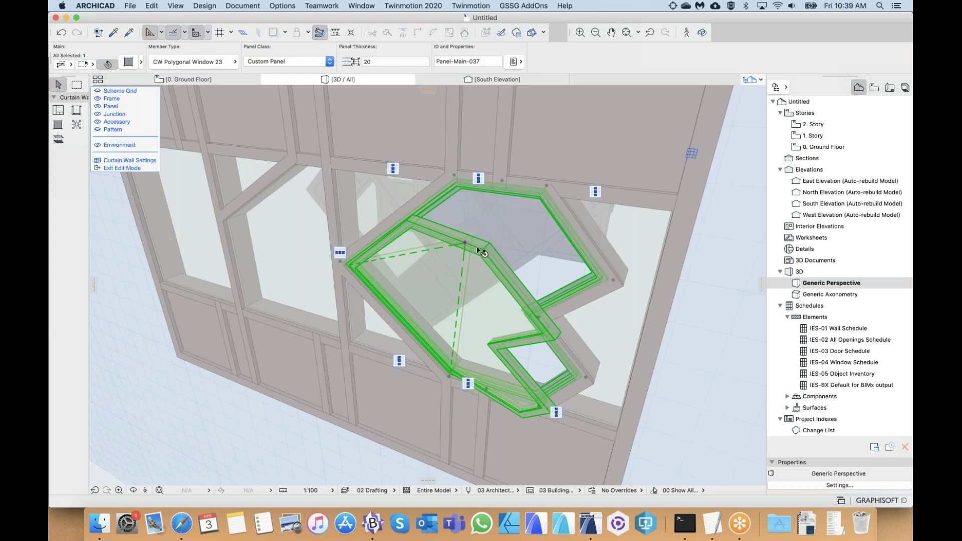
pyautogui.doubleClick(477, 296)
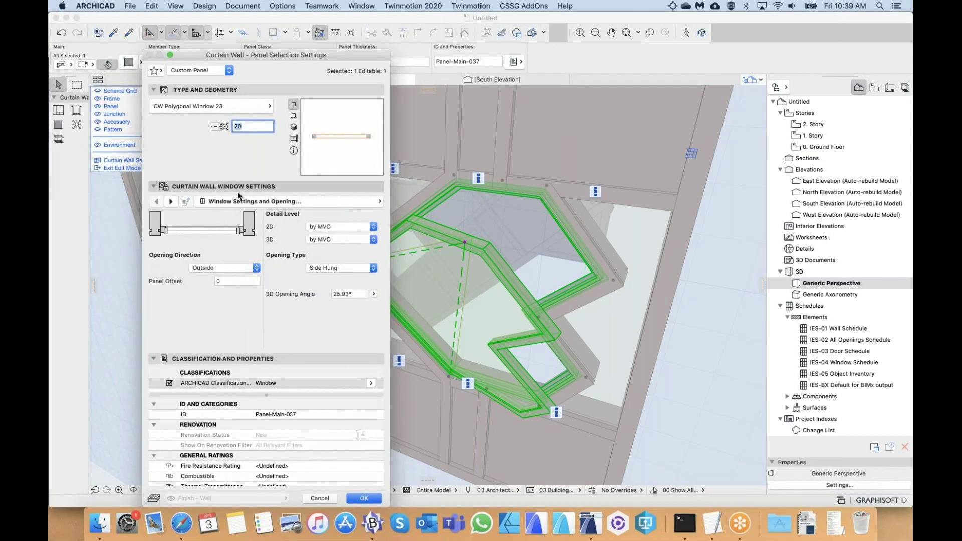
pyautogui.click(294, 203)
pyautogui.click(228, 242)
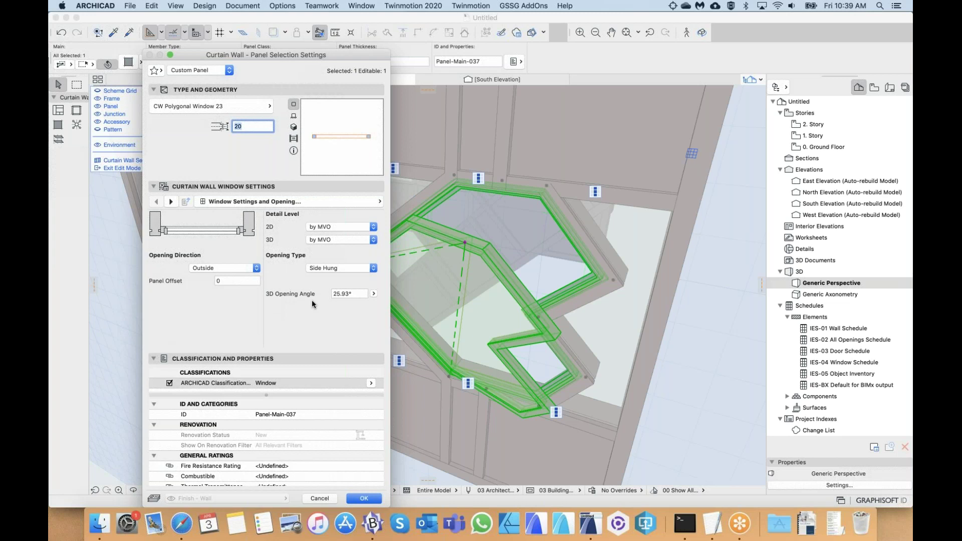
pyautogui.click(356, 292)
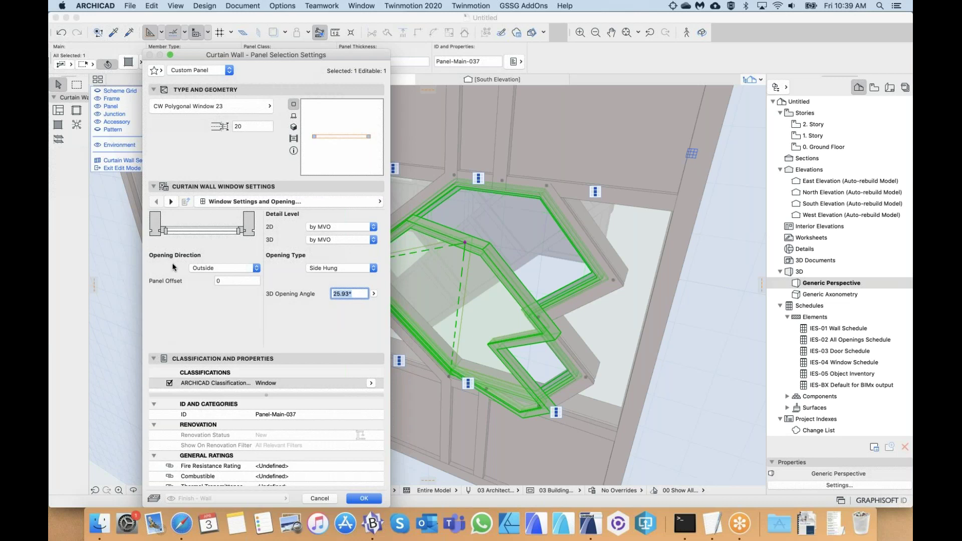
pyautogui.click(221, 266)
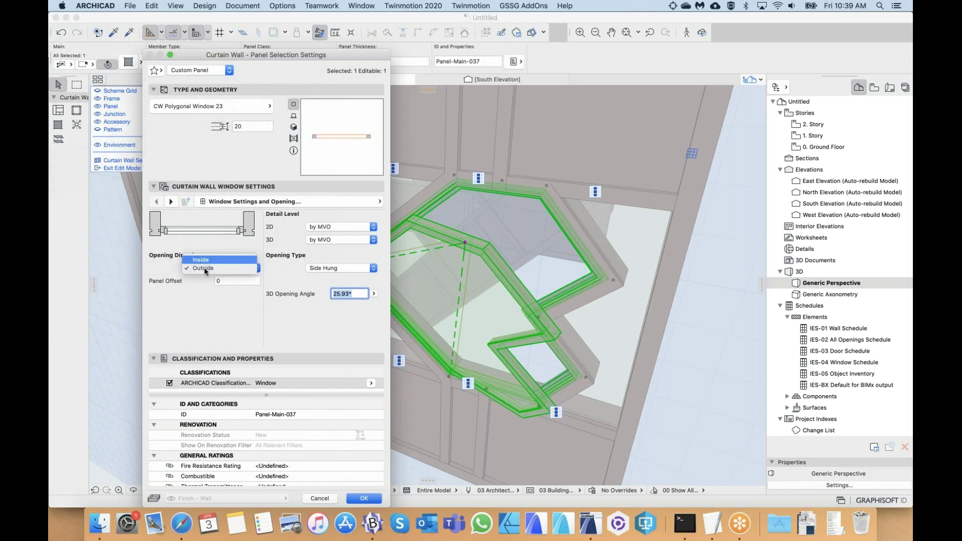
pyautogui.click(205, 287)
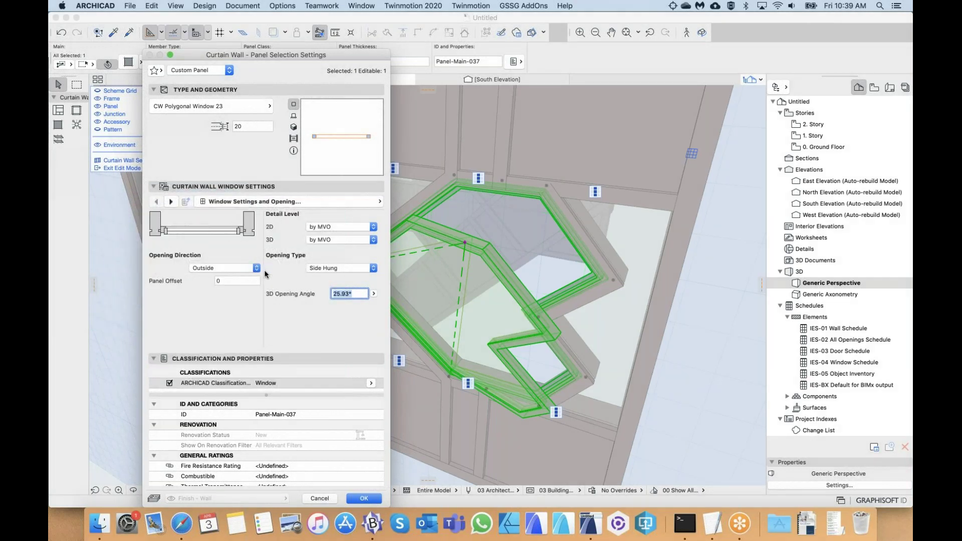
pyautogui.click(316, 269)
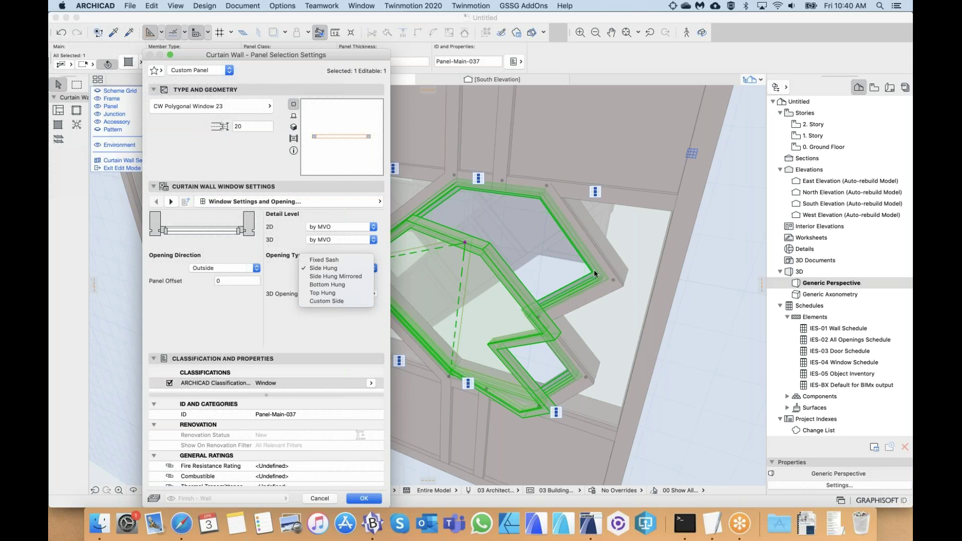
pyautogui.click(289, 267)
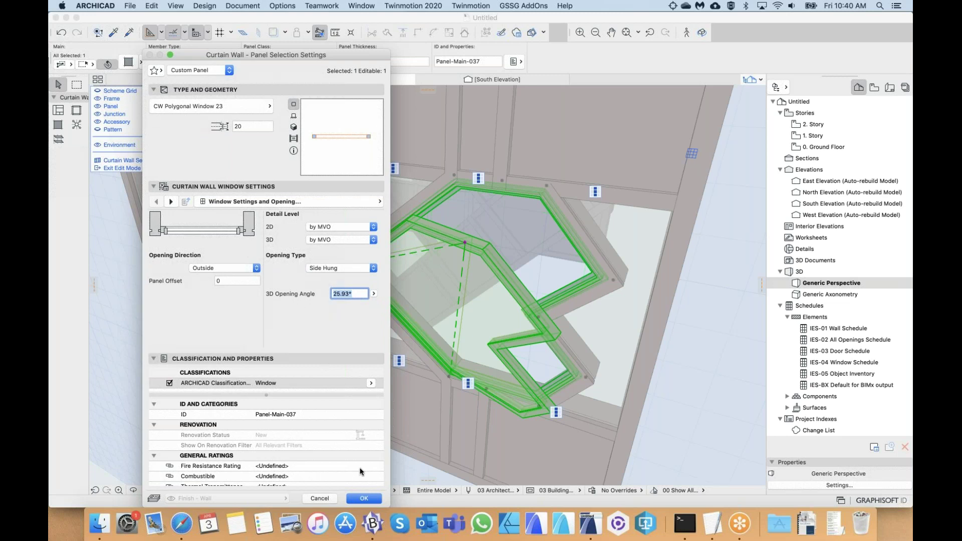
pyautogui.click(365, 499)
# - Deselect the polygonal window and inspect it in the whole curtain wall from the front
pyautogui.click(668, 384)
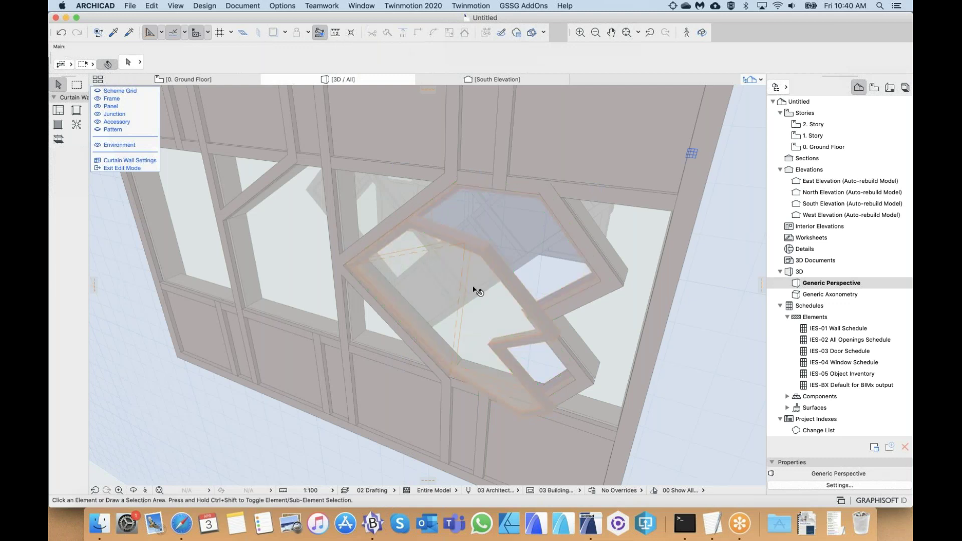
pyautogui.scroll(-3, 475, 290)
pyautogui.keyDown('shift'); pyautogui.moveTo(475, 290); pyautogui.dragTo(539, 267, button='middle'); pyautogui.keyUp('shift')
pyautogui.moveTo(457, 217); pyautogui.dragTo(478, 229, button='middle')
pyautogui.click(478, 229)
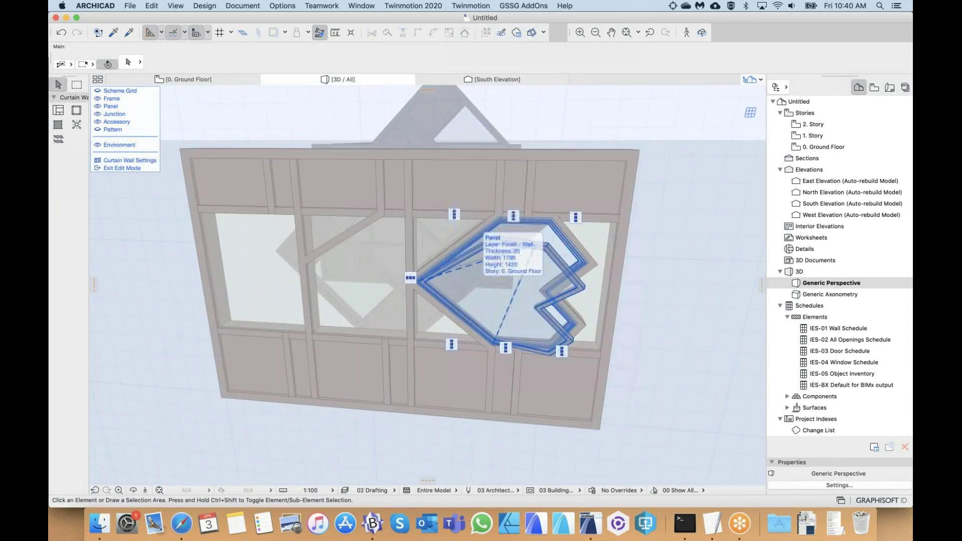
pyautogui.moveTo(402, 238); pyautogui.dragTo(375, 226, button='middle')
pyautogui.scroll(3, 374, 245)
pyautogui.scroll(-1, 374, 246)
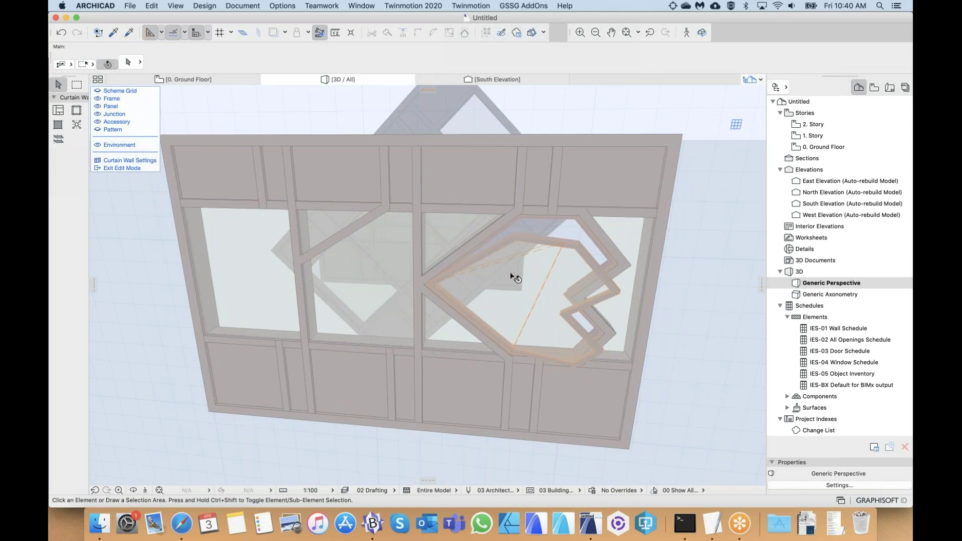
# - Show only the curtain wall's scheme grid by hiding the frames and panels, and select the scheme
pyautogui.scroll(1, 515, 278)
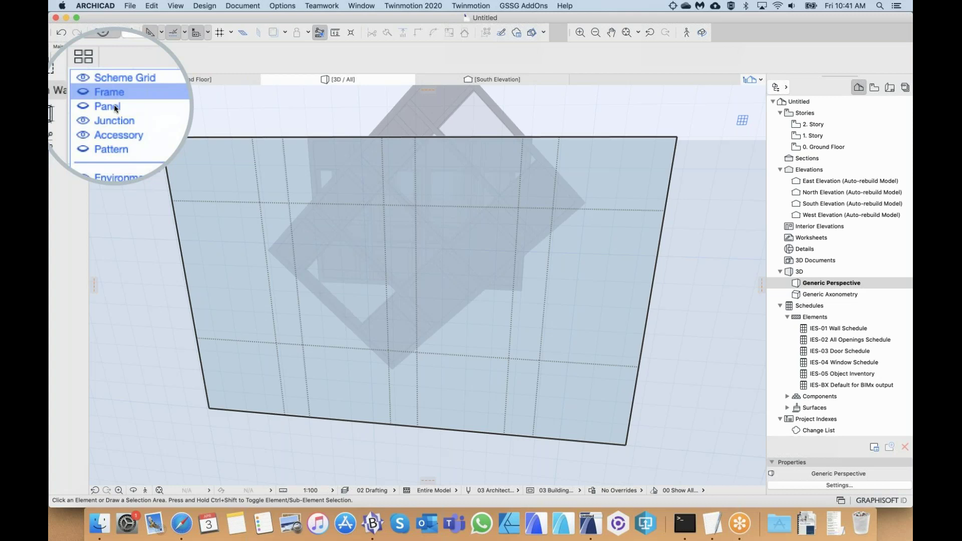
pyautogui.click(320, 205)
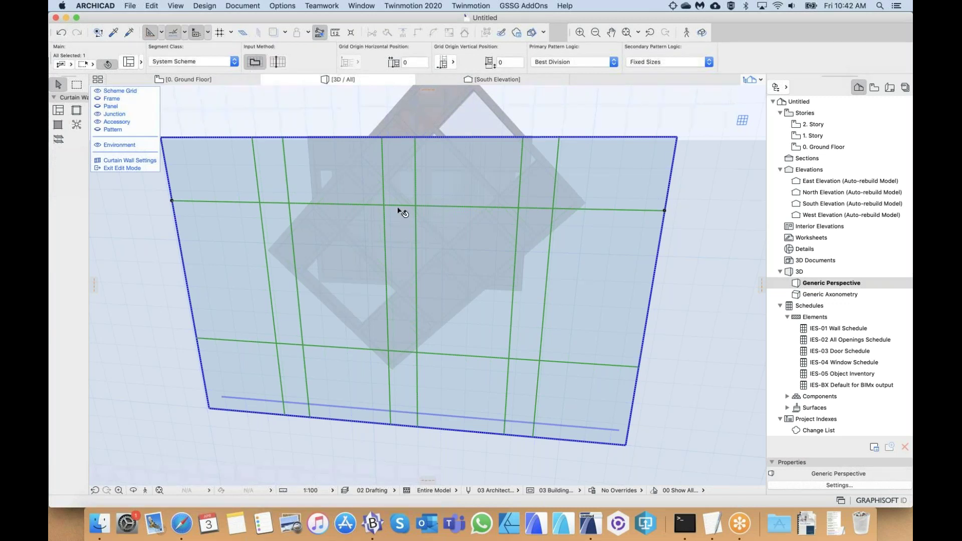
pyautogui.keyDown('shift'); pyautogui.scroll(5, 480, 255); pyautogui.keyUp('shift')
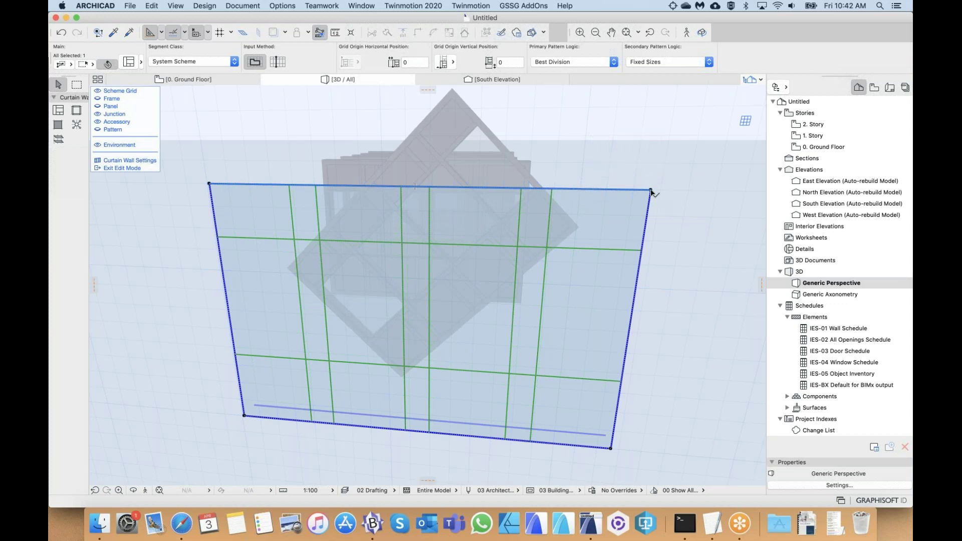
# - Insert a new boundary node on the scheme's top edge near its right end, raised about 1111 to form a peak
pyautogui.click(575, 189)
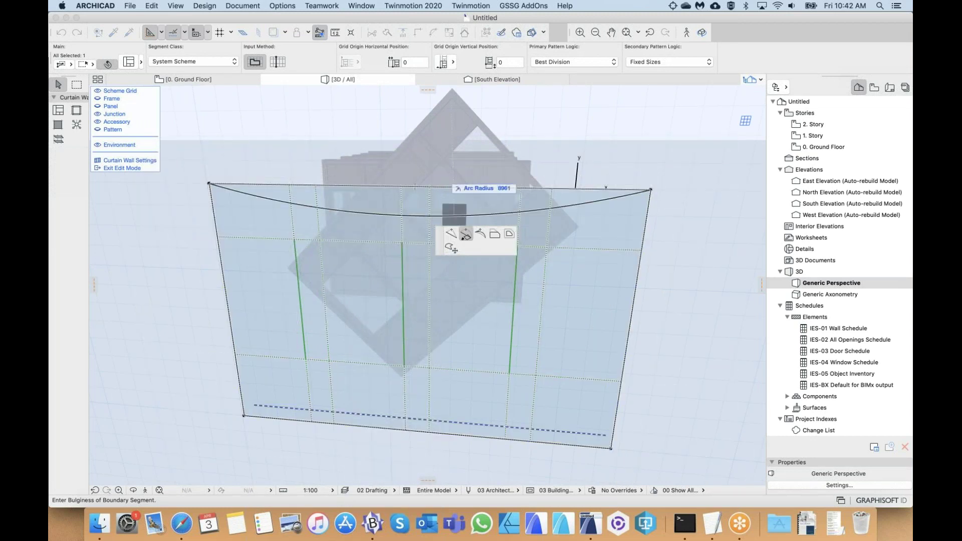
pyautogui.click(464, 233)
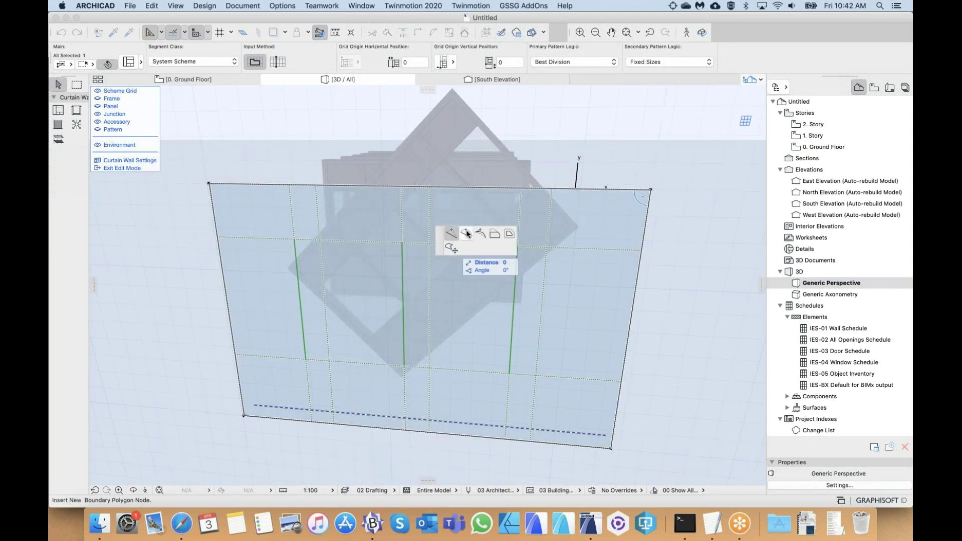
pyautogui.click(467, 234)
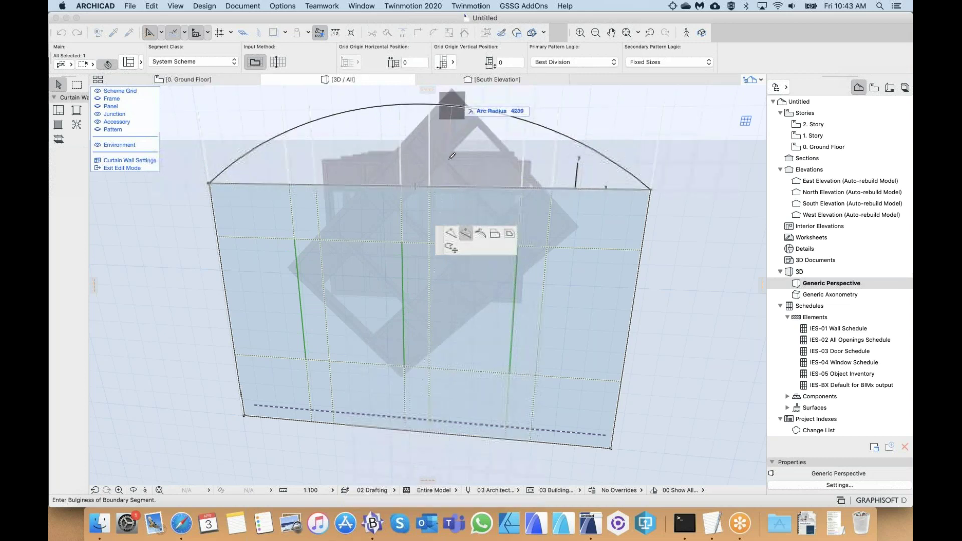
pyautogui.click(456, 231)
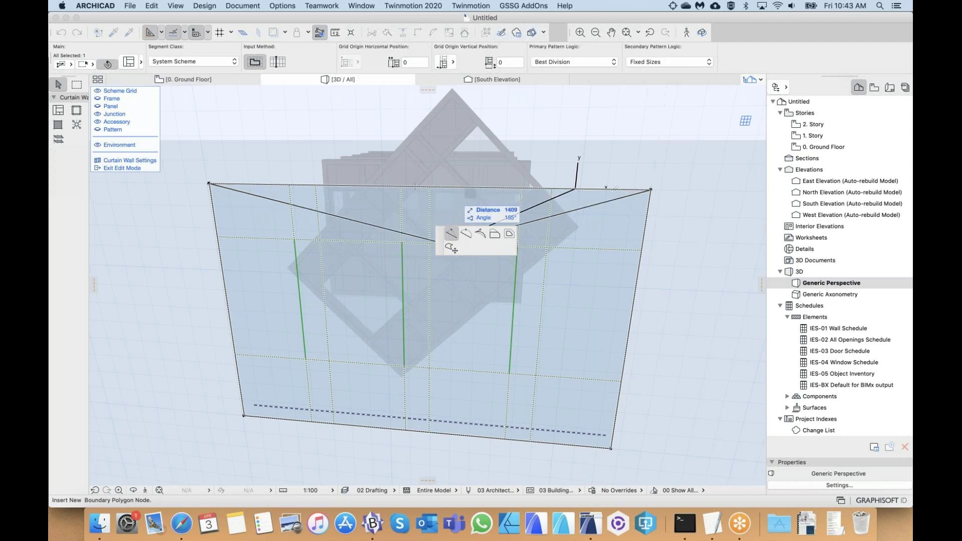
pyautogui.moveTo(555, 109); pyautogui.dragTo(562, 188, button='middle')
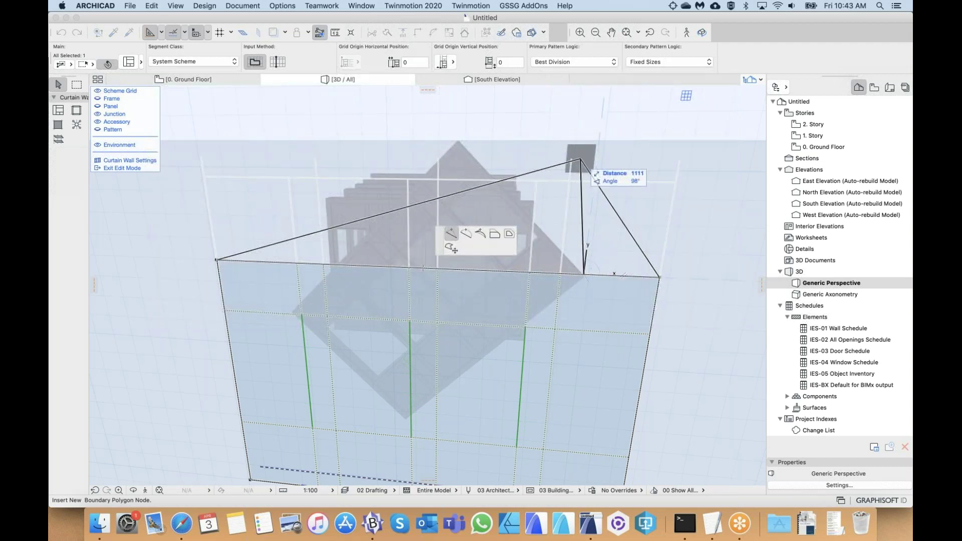
pyautogui.click(580, 159)
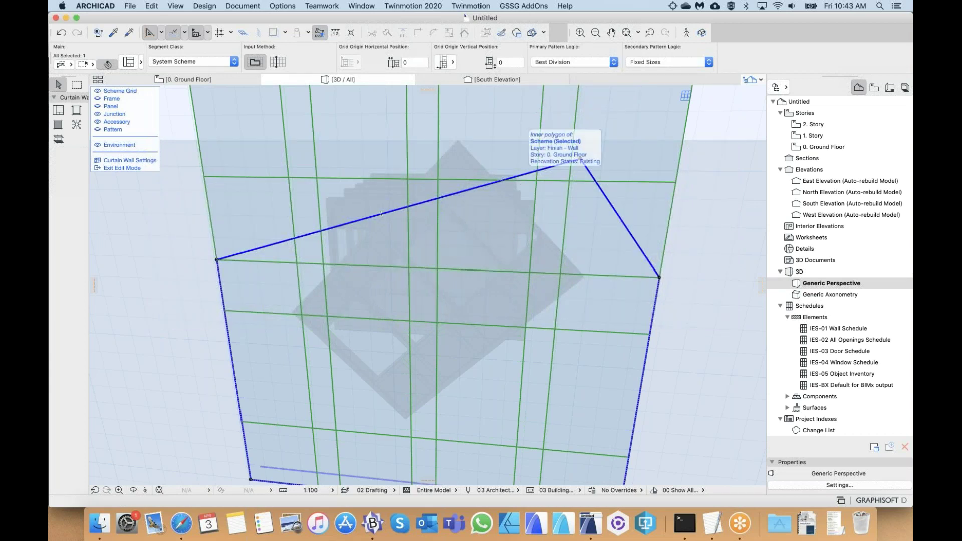
# - Insert two more boundary nodes: one about 956 down at the original top line, and a second peak about 848 up over the left part
pyautogui.click(520, 179)
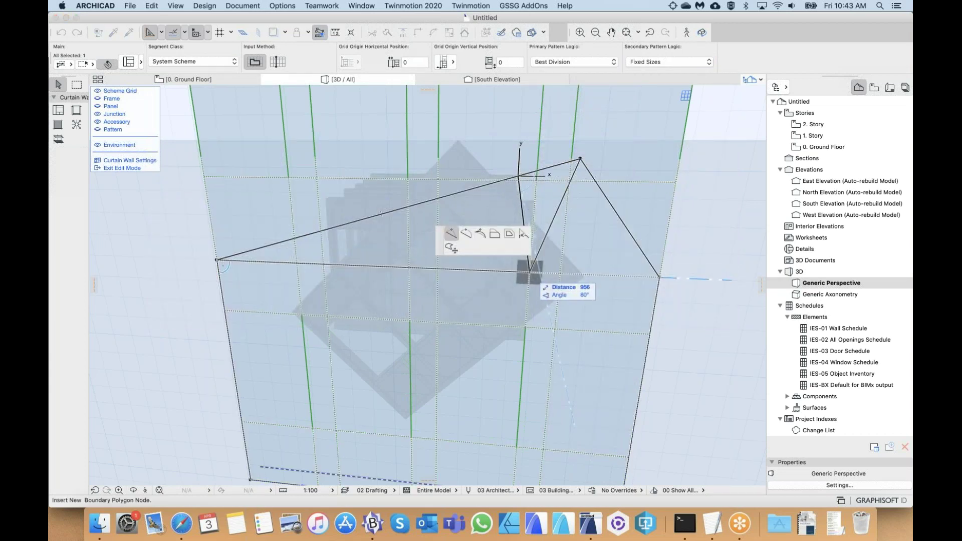
pyautogui.click(530, 273)
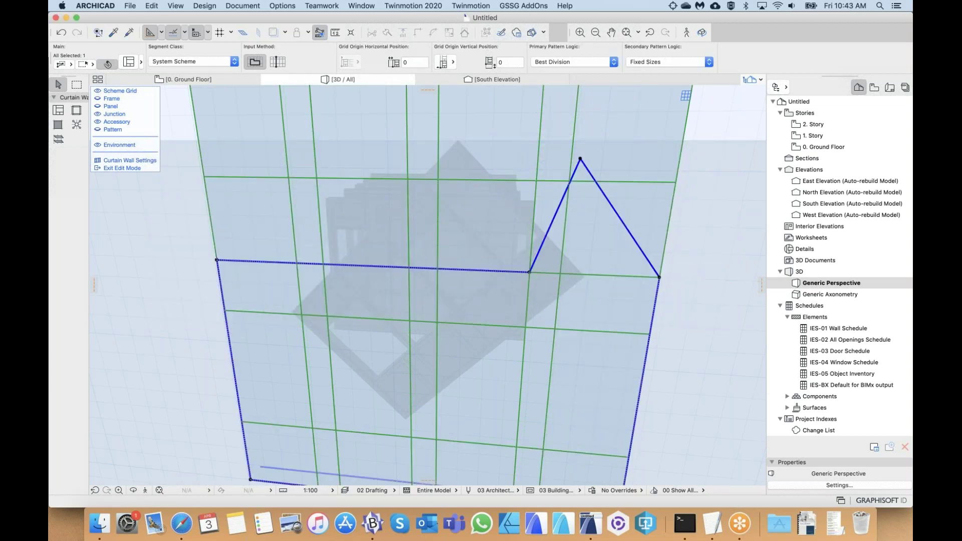
pyautogui.click(394, 267)
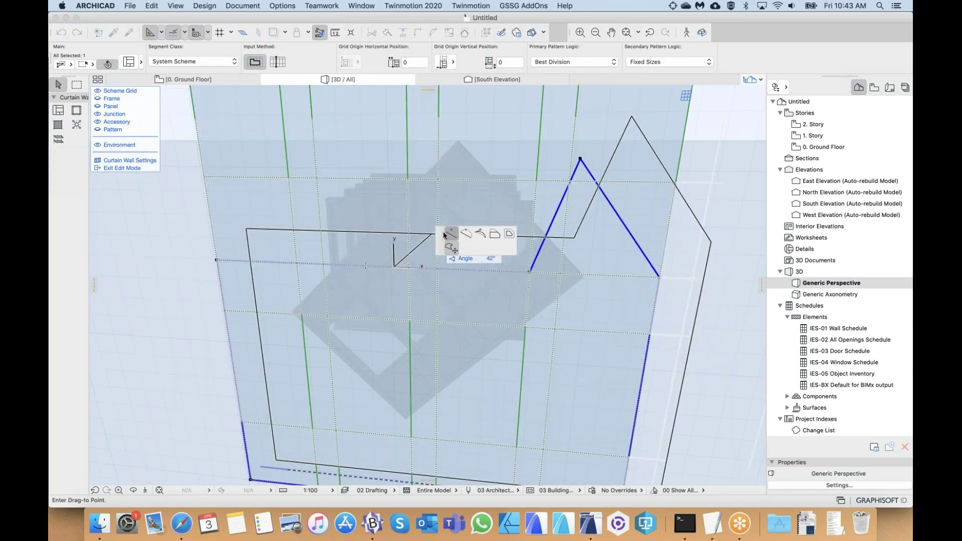
pyautogui.click(360, 191)
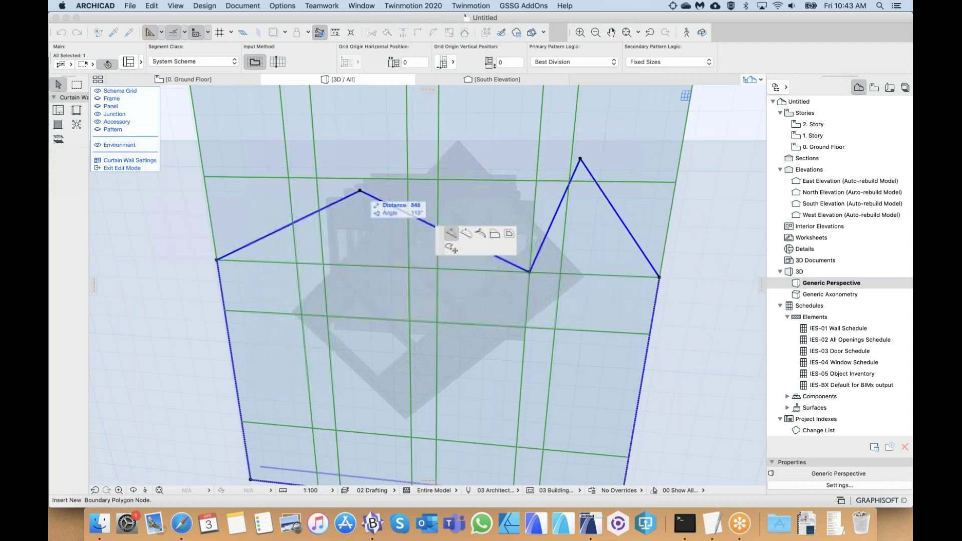
pyautogui.click(360, 191)
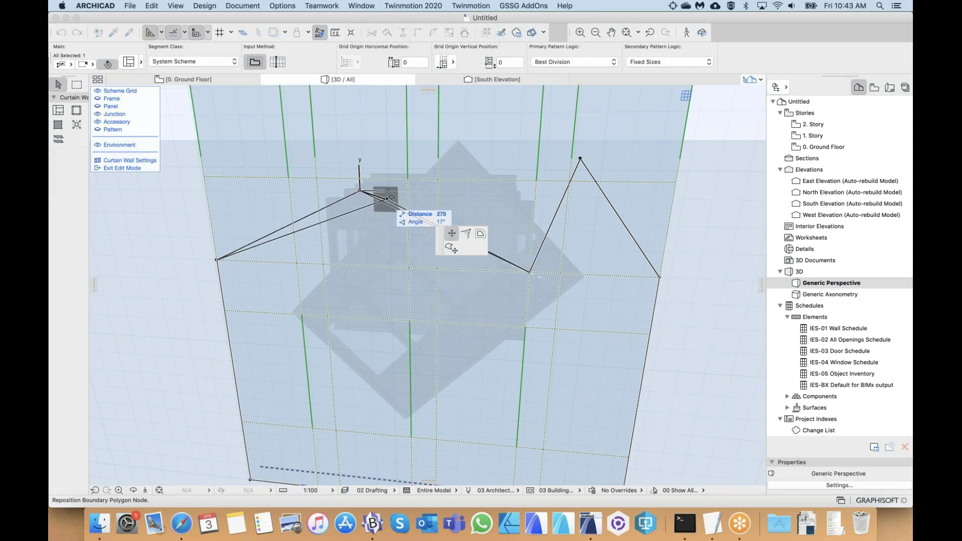
pyautogui.press('Escape')
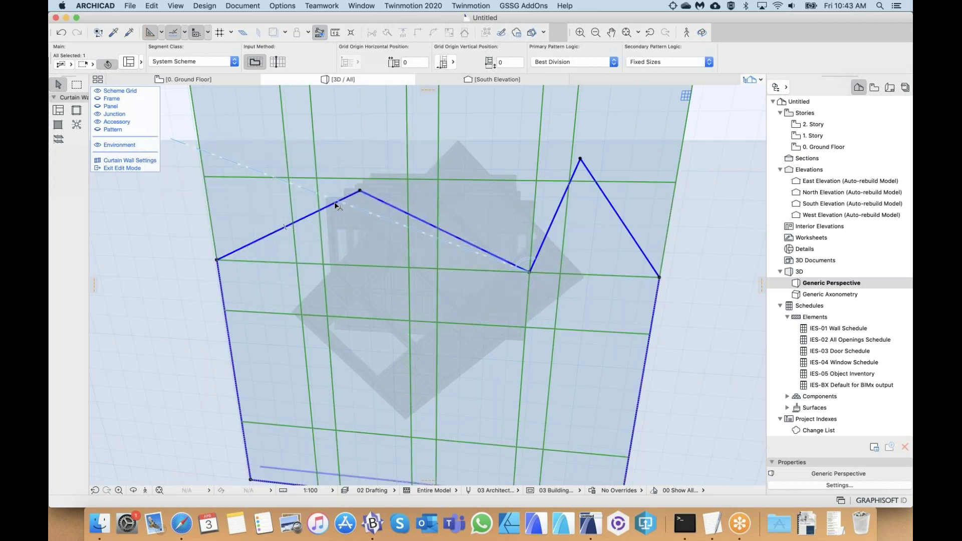
pyautogui.click(335, 205)
pyautogui.click(452, 234)
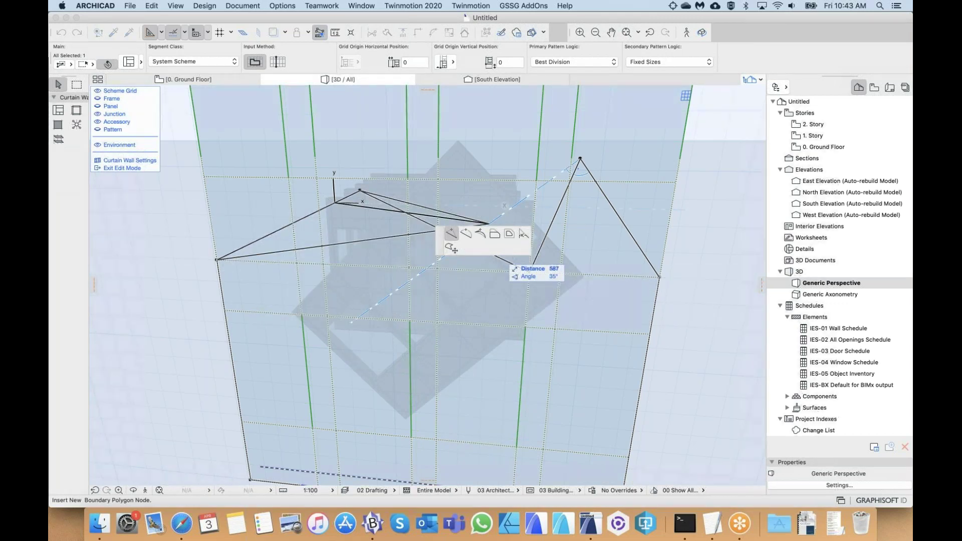
pyautogui.moveTo(307, 215); pyautogui.dragTo(330, 203, button='middle')
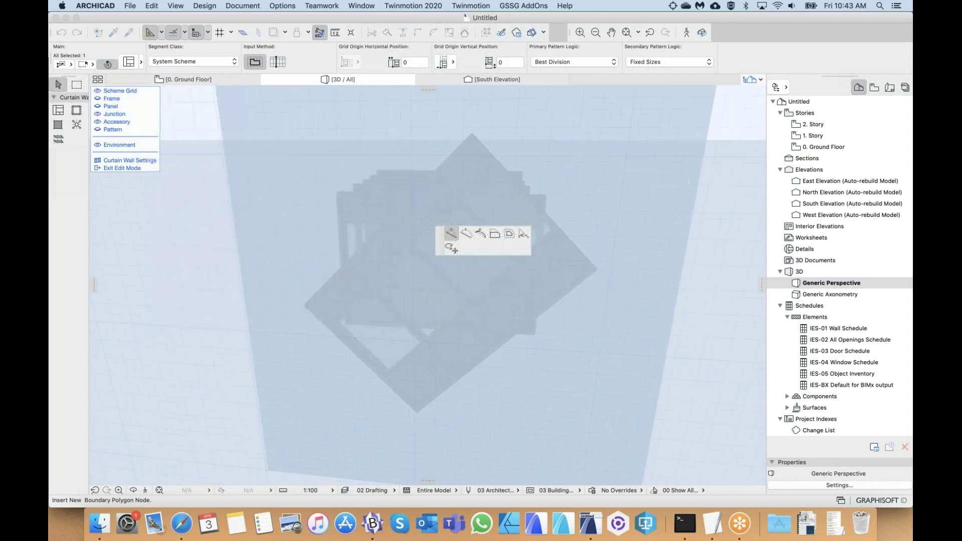
pyautogui.press('Escape')
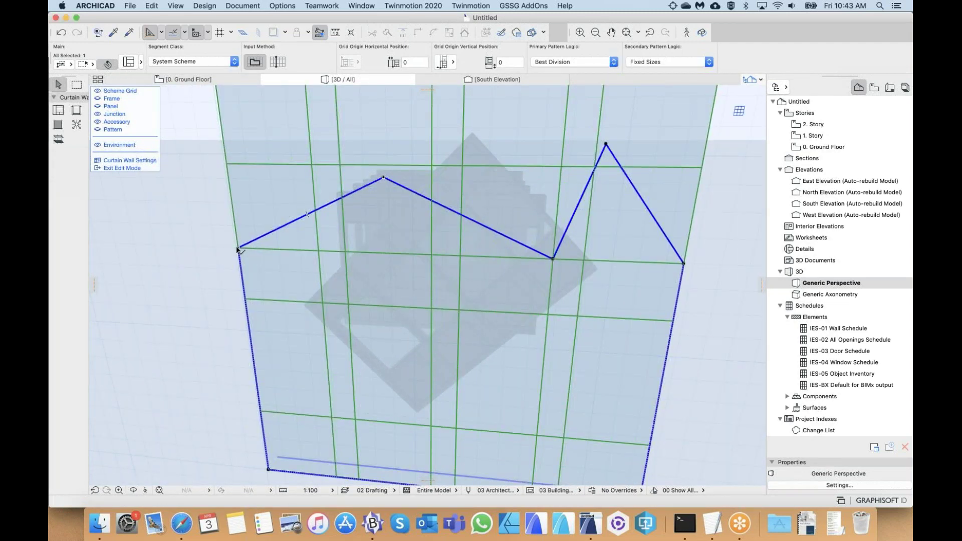
# - Reposition the scheme boundary's upper-left corner node outward and upward by about 722 at 147°
pyautogui.click(238, 249)
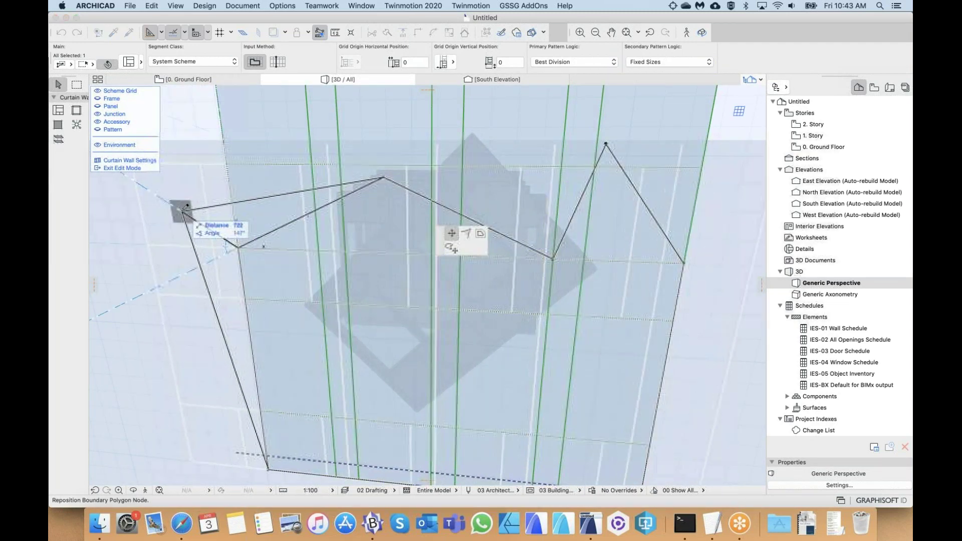
pyautogui.click(181, 211)
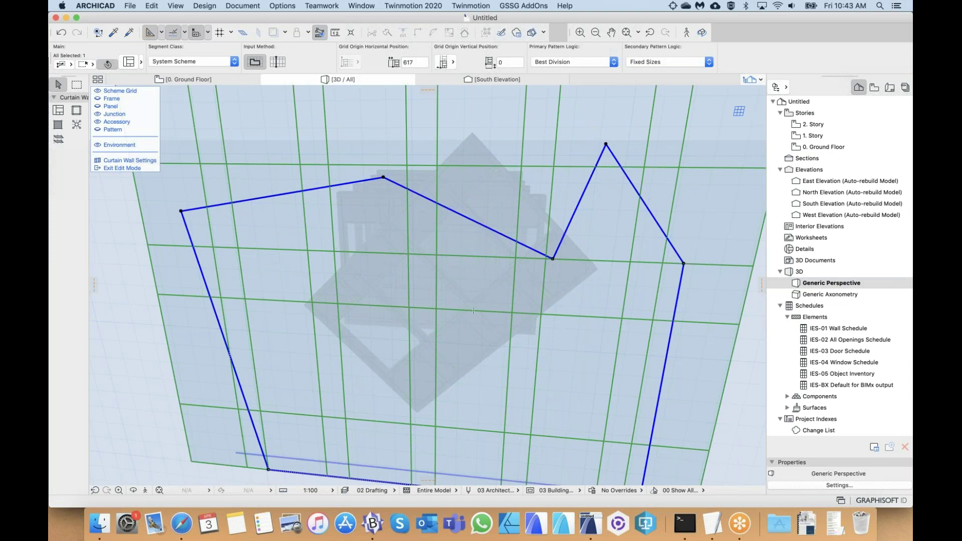
pyautogui.scroll(-2, 474, 311)
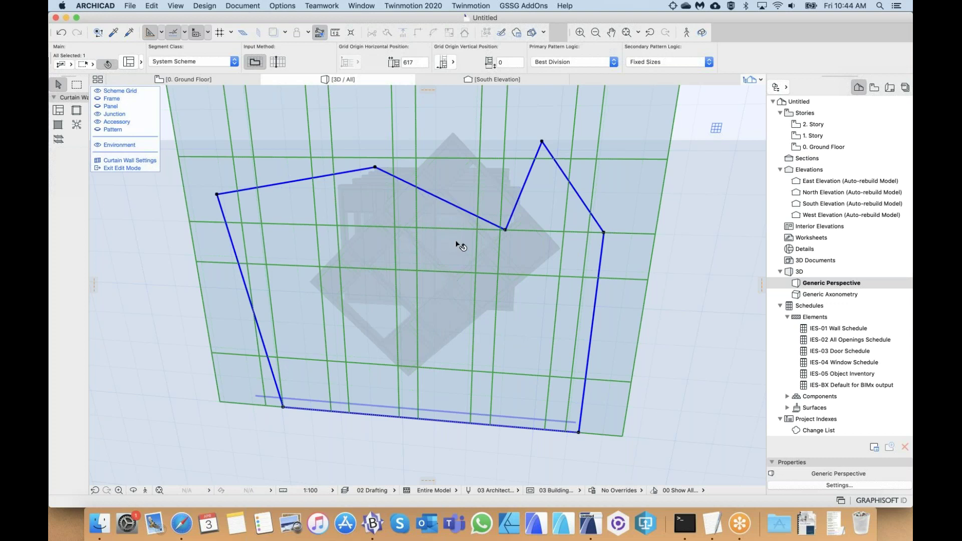
pyautogui.scroll(1, 453, 242)
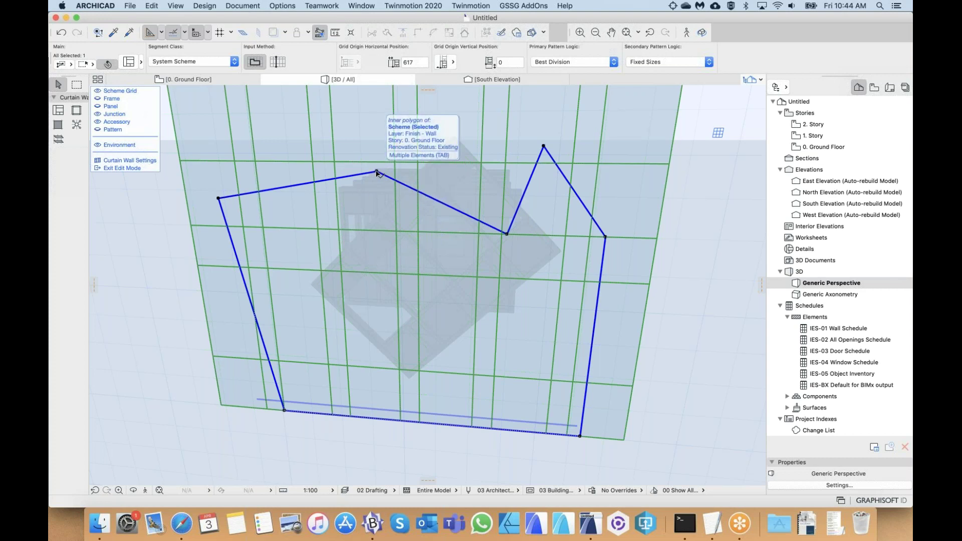
pyautogui.moveTo(376, 172); pyautogui.dragTo(378, 175, button='middle')
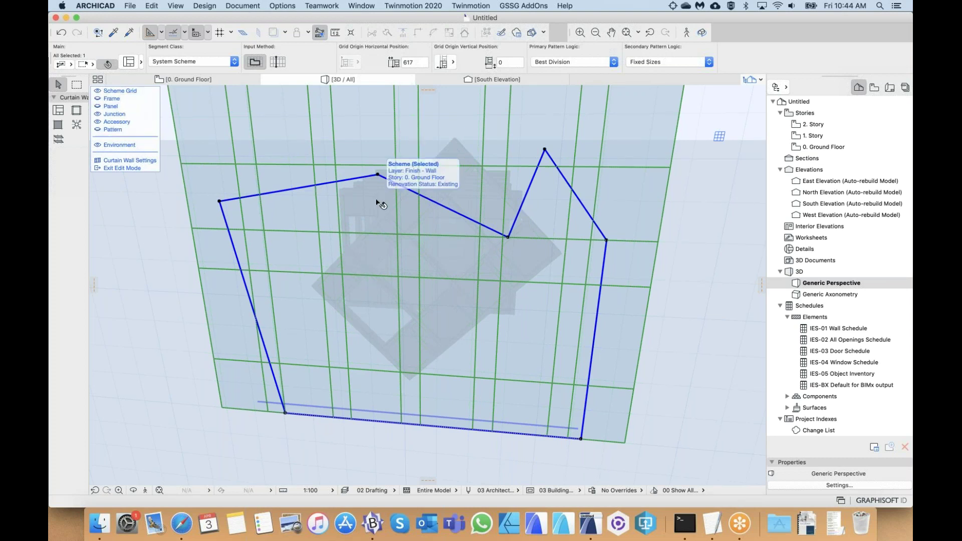
pyautogui.moveTo(400, 202); pyautogui.dragTo(401, 204, button='middle')
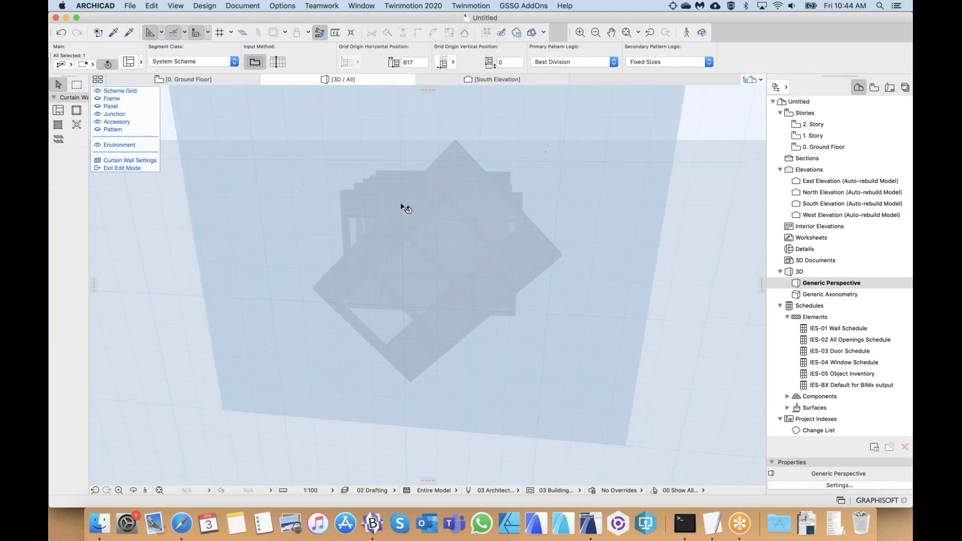
# - Show the curtain wall's frames and panels to inspect the reshaped outline, and hide both again
pyautogui.click(97, 99)
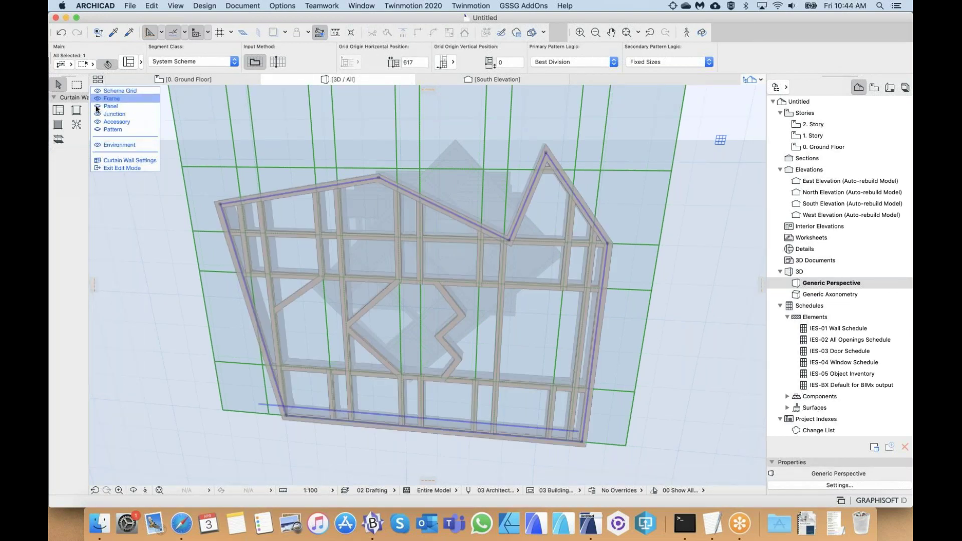
pyautogui.click(97, 107)
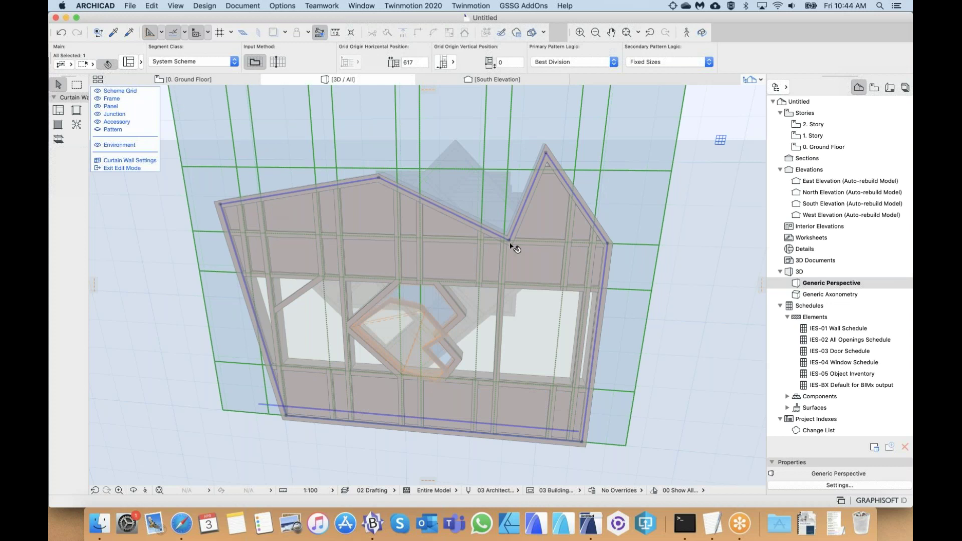
pyautogui.moveTo(554, 200); pyautogui.dragTo(575, 204, button='middle')
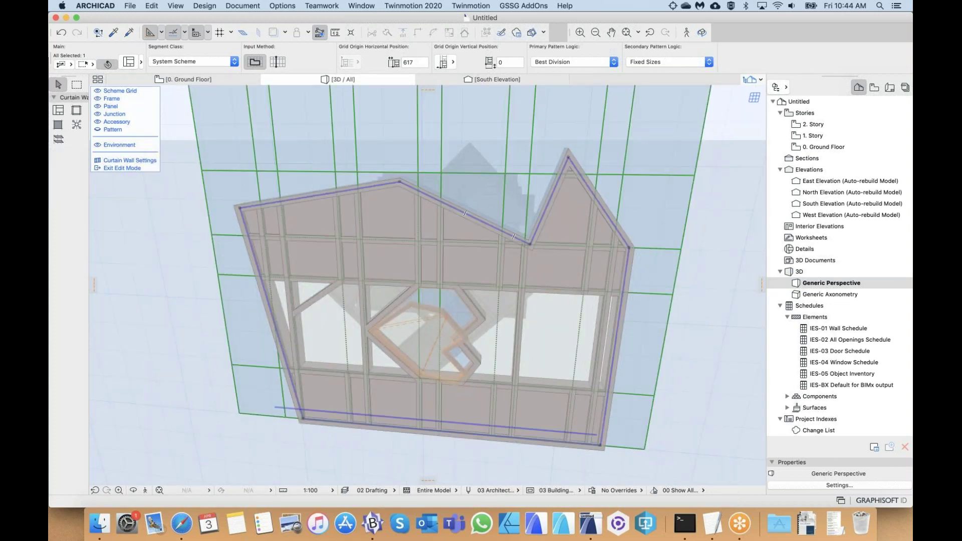
pyautogui.click(514, 235)
pyautogui.click(98, 98)
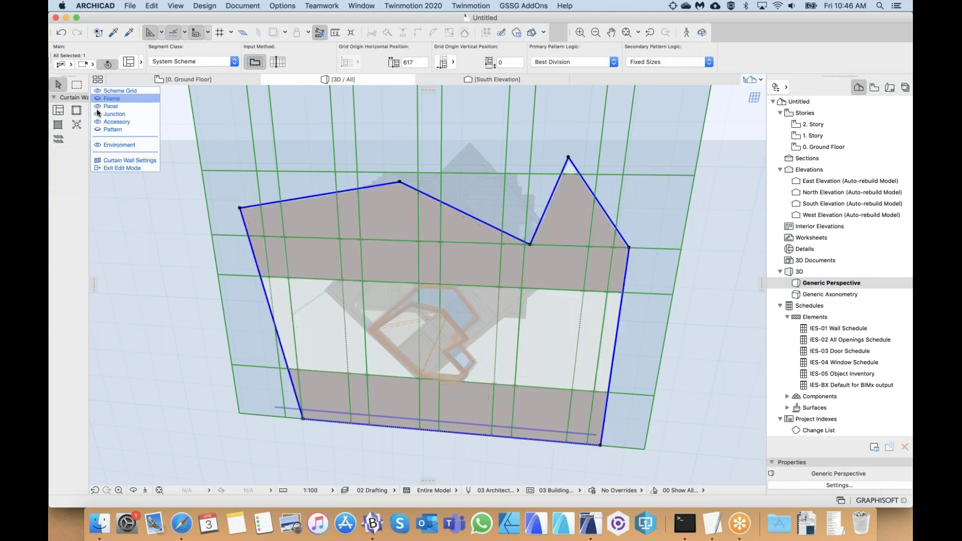
pyautogui.click(97, 106)
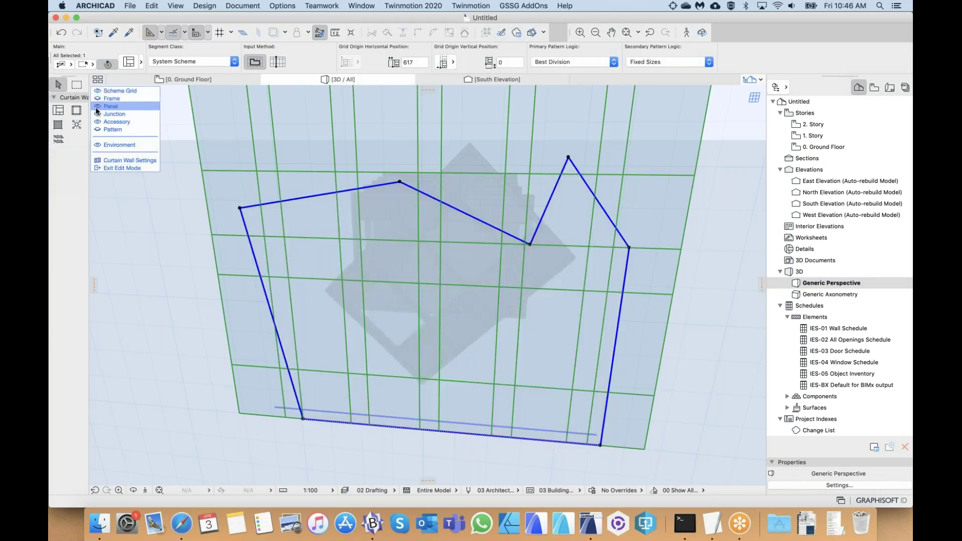
pyautogui.click(400, 183)
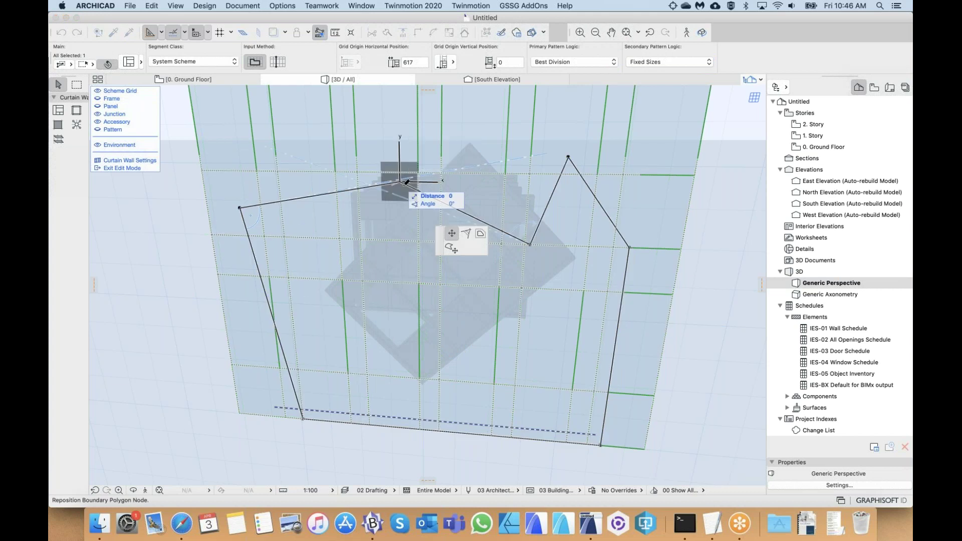
pyautogui.click(451, 234)
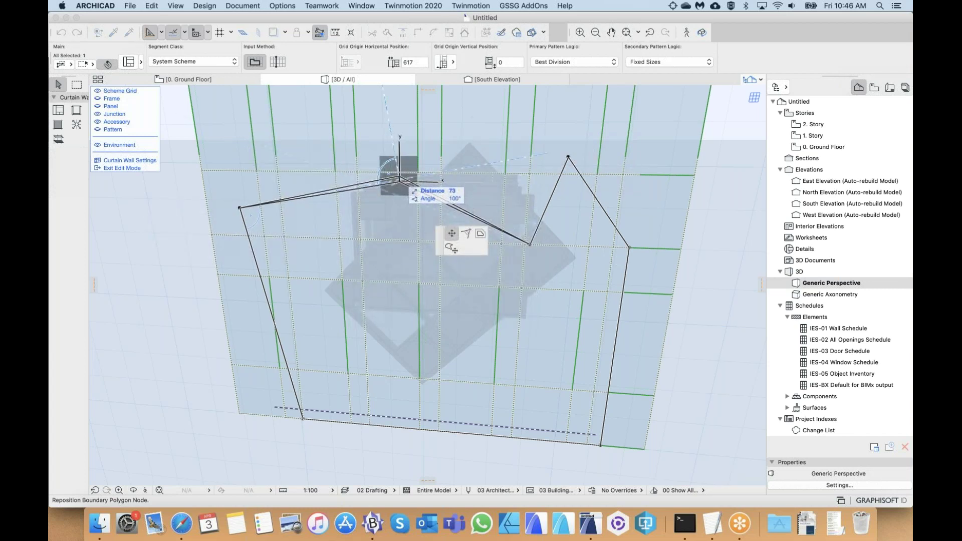
pyautogui.rightClick(399, 176)
pyautogui.click(435, 337)
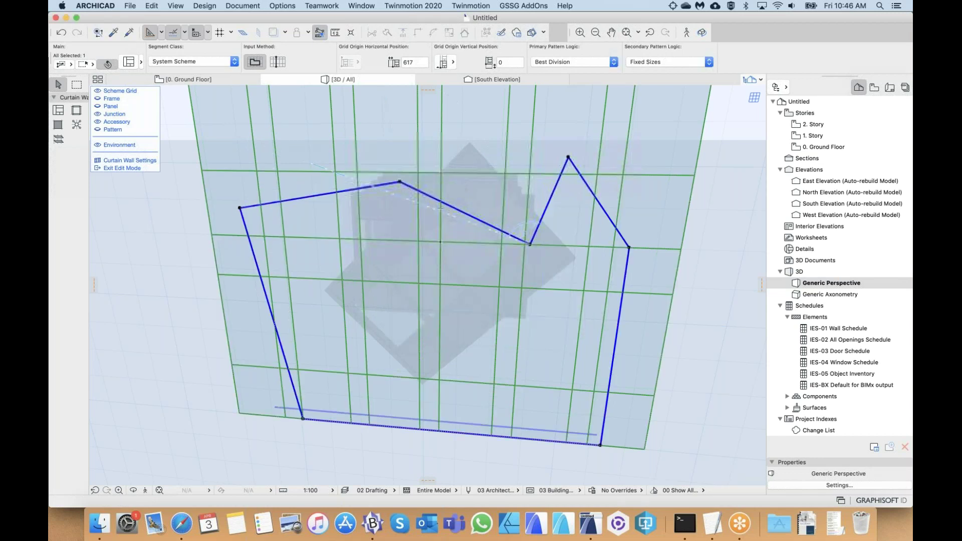
# - Insert a boundary node on the sloping edge between the left peak and the valley, lowering it to the grid intersection on the original top line
pyautogui.click(454, 208)
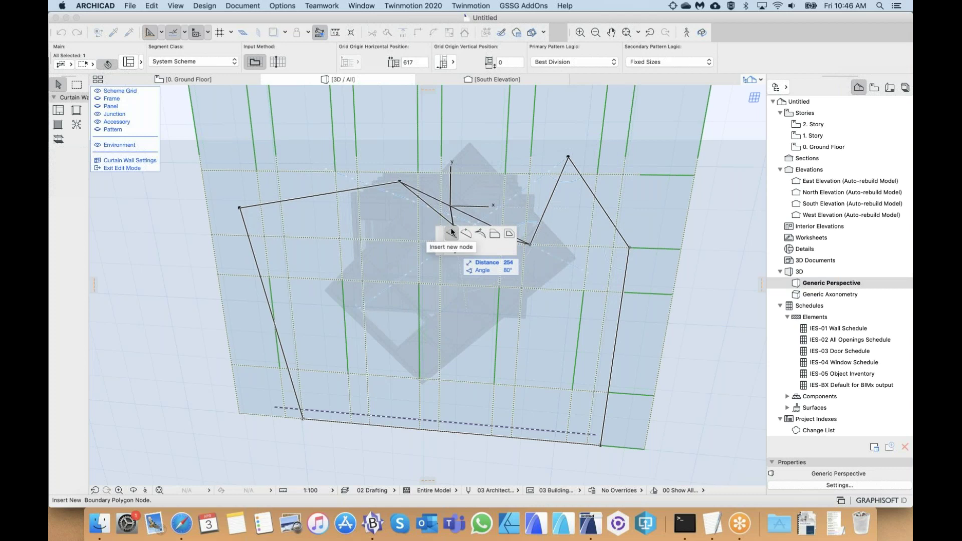
pyautogui.click(451, 233)
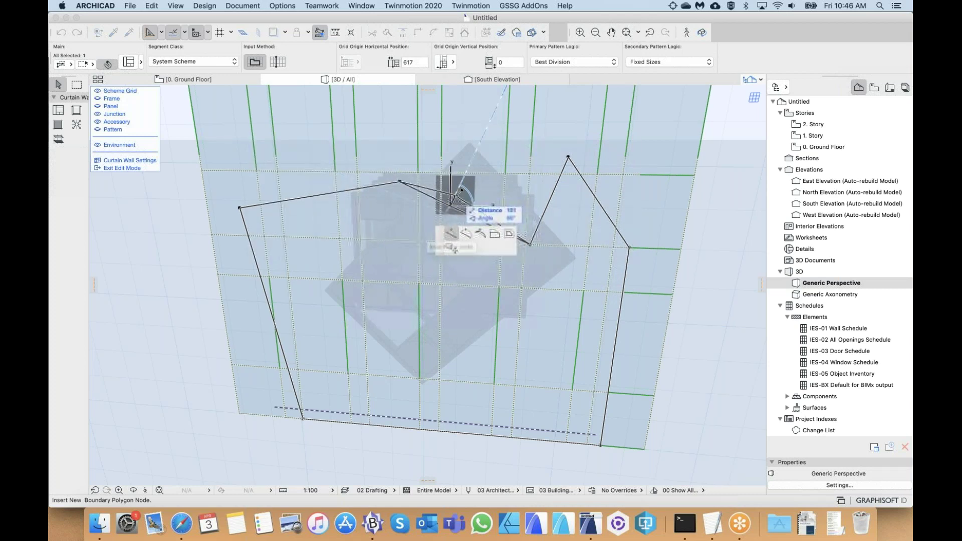
pyautogui.moveTo(441, 240); pyautogui.dragTo(502, 220)
pyautogui.click(440, 242)
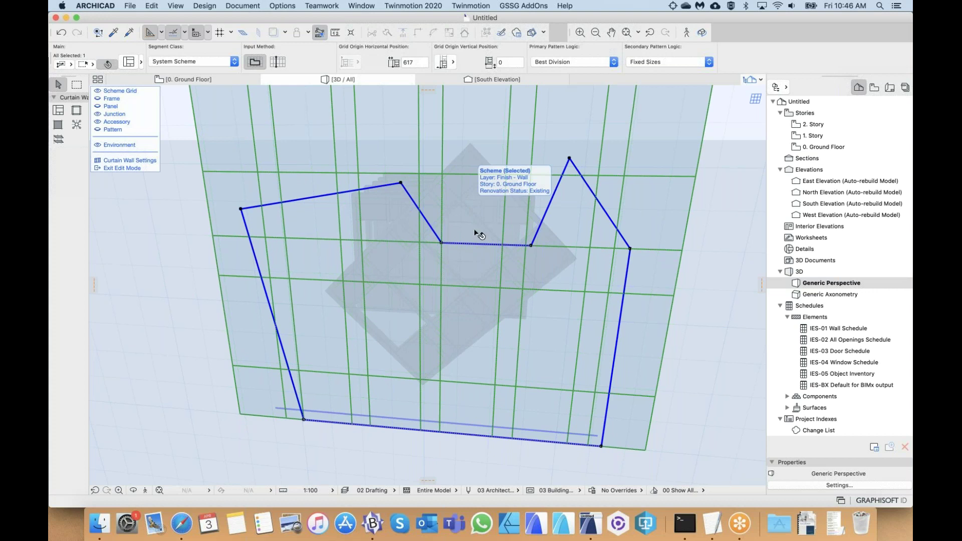
# - Hide the curtain wall's scheme grid and restore the display of its frames and panels
pyautogui.click(95, 96)
pyautogui.click(98, 107)
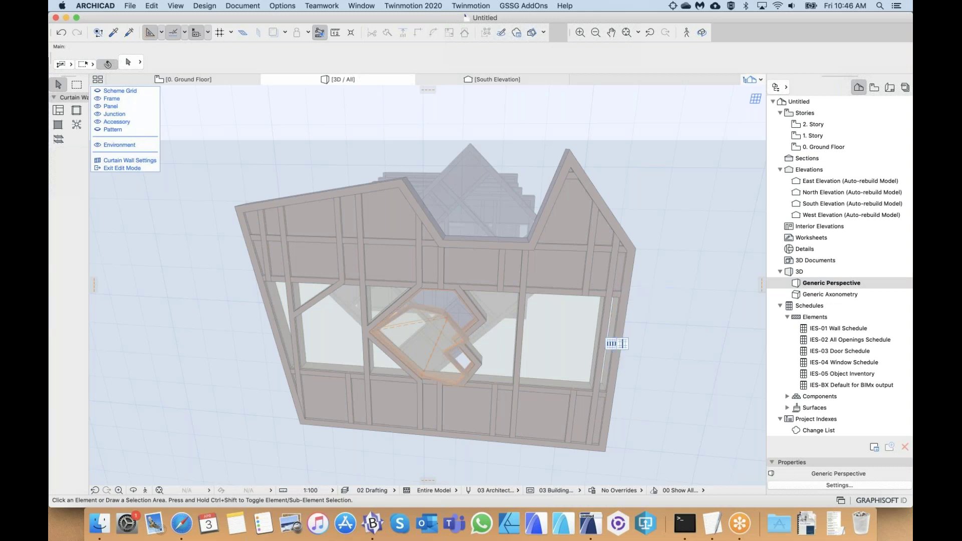
pyautogui.scroll(5, 477, 353)
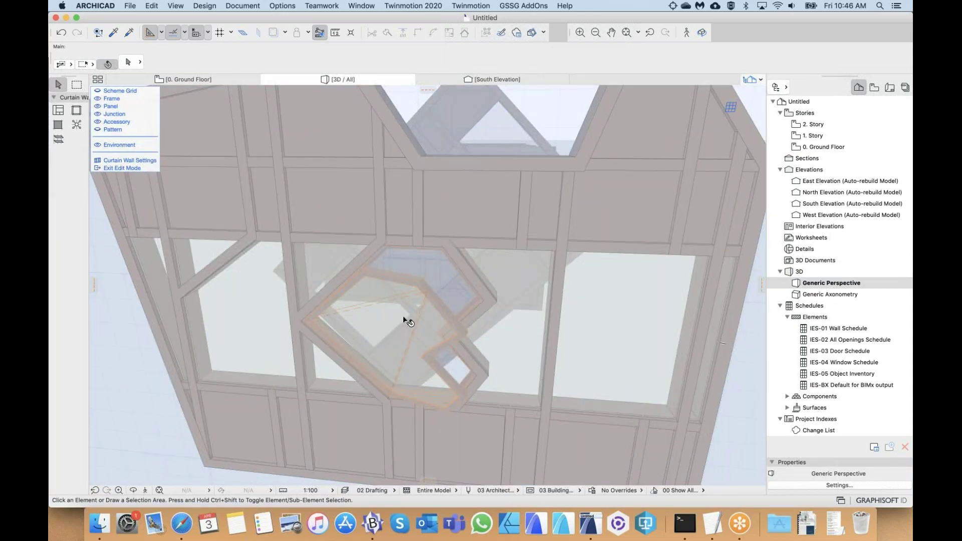
# - Select the open polygonal window panel, examine it within the reshaped curtain wall, and deselect it
pyautogui.click(391, 334)
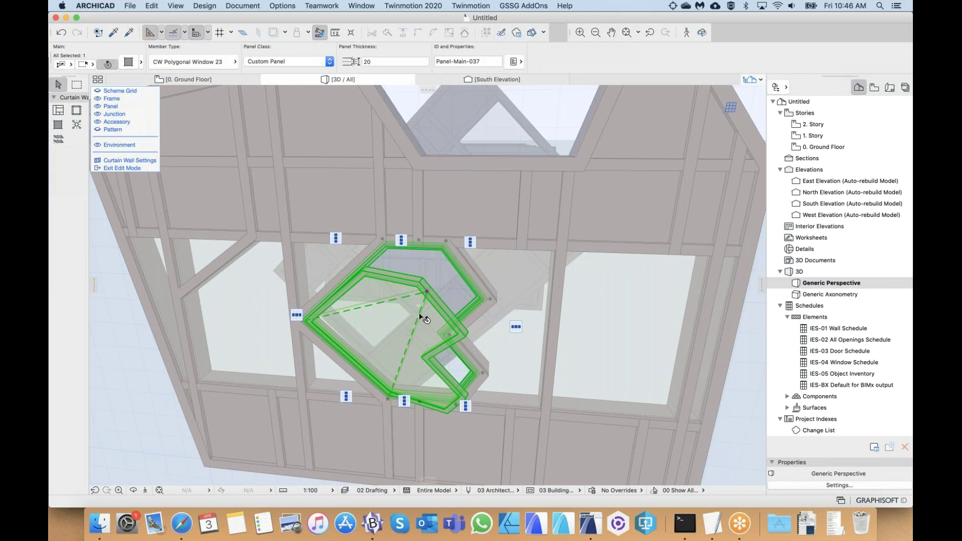
pyautogui.moveTo(420, 315)
pyautogui.mouseDown(button='middle')
pyautogui.moveTo(424, 306)
pyautogui.moveTo(426, 318)
pyautogui.mouseUp(button='middle')
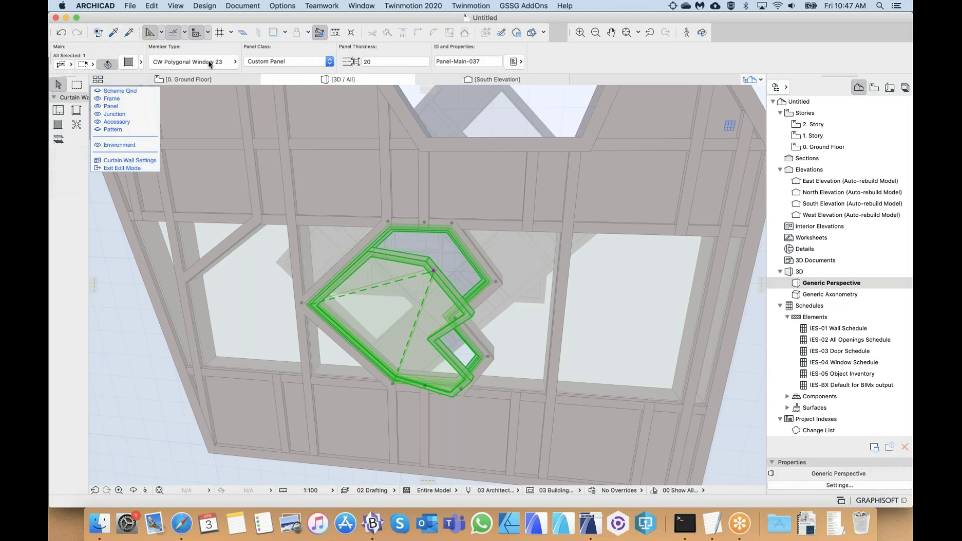
pyautogui.moveTo(421, 304)
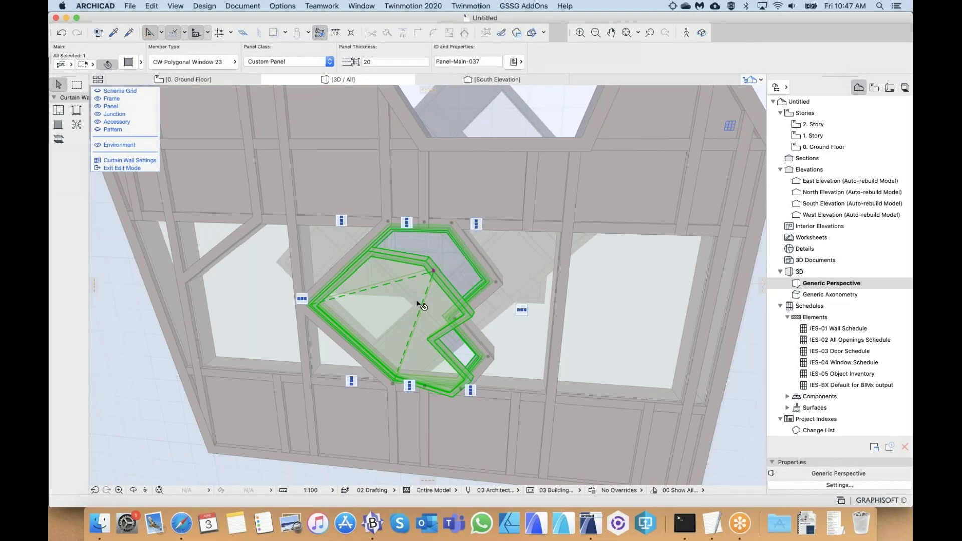
pyautogui.scroll(-2, 427, 307)
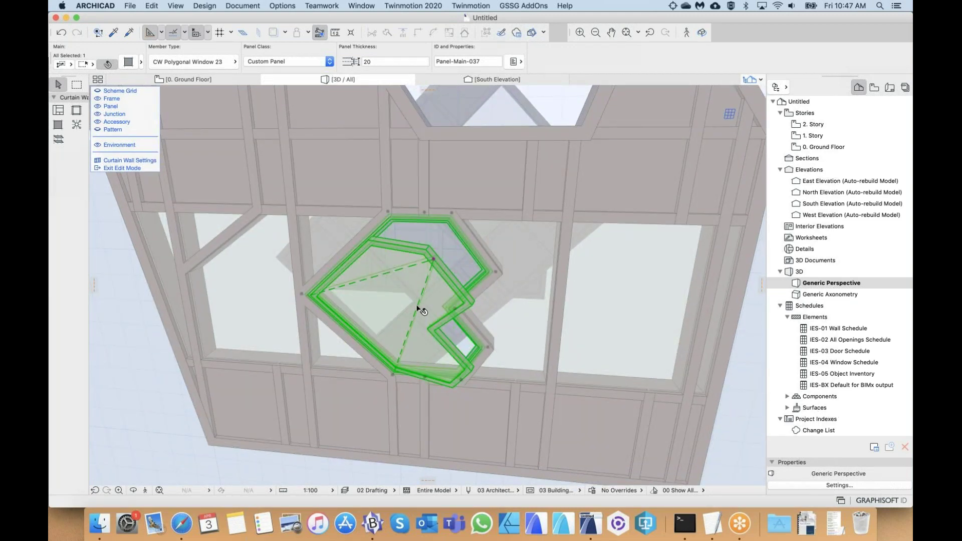
pyautogui.scroll(1, 418, 308)
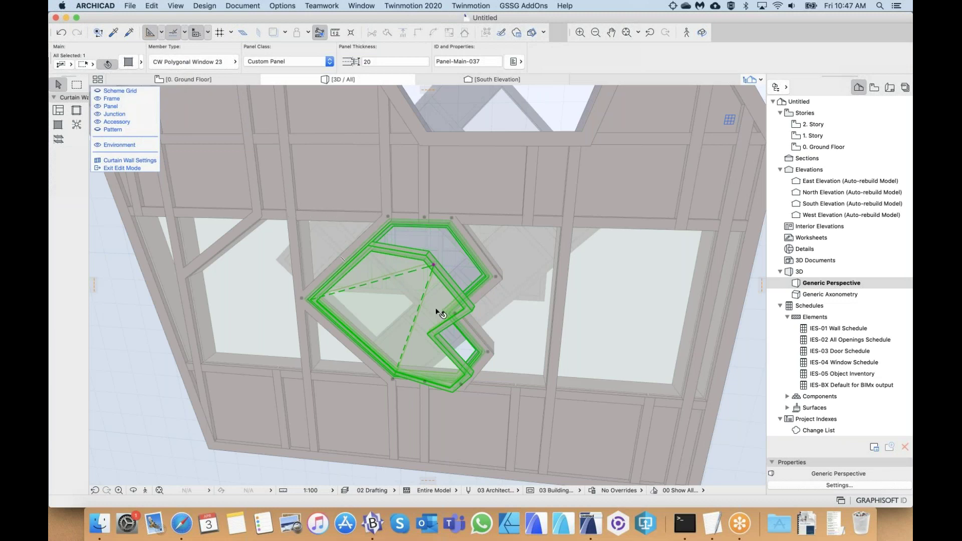
pyautogui.moveTo(440, 313)
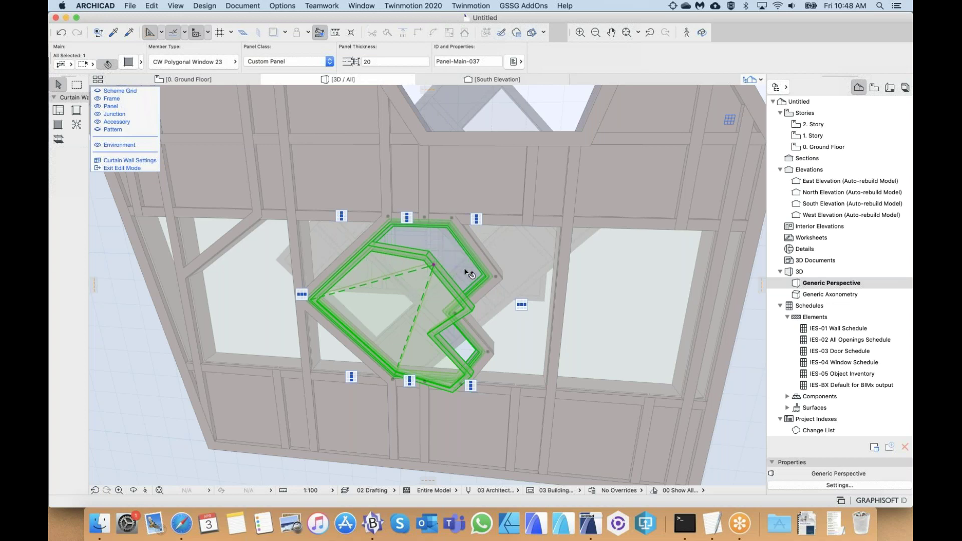
pyautogui.scroll(-5, 530, 256)
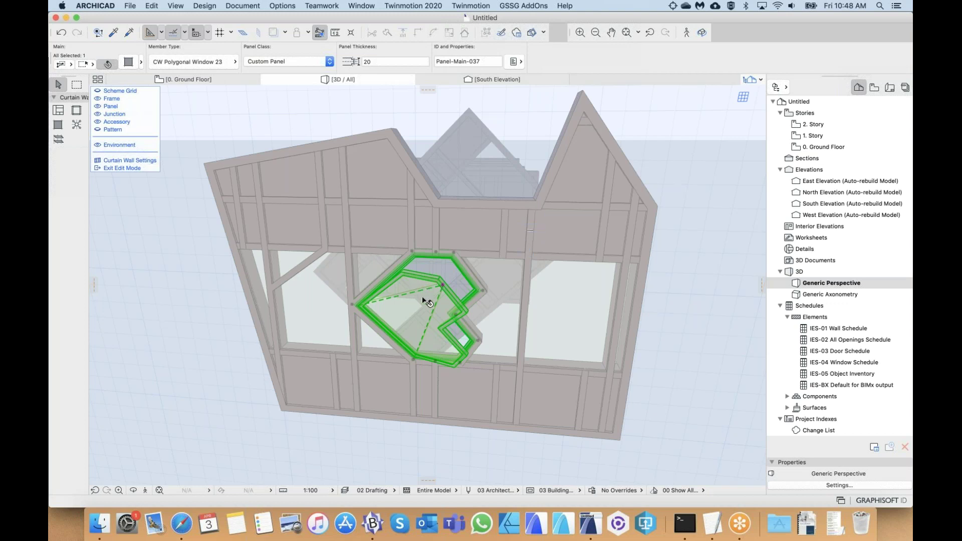
pyautogui.click(442, 300)
pyautogui.click(191, 225)
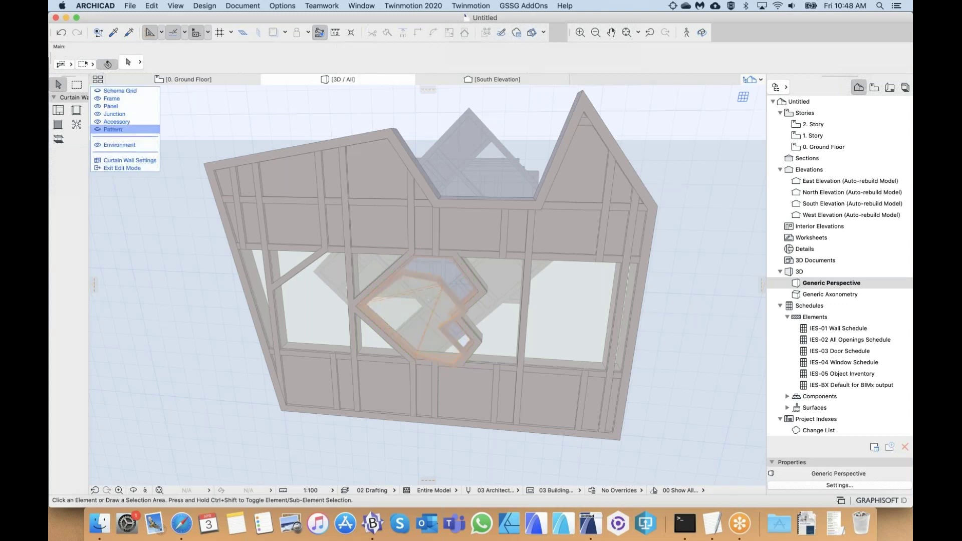
# - Exit the curtain wall's edit mode, deselect the wall, and view it together with the rest of the model
pyautogui.click(120, 167)
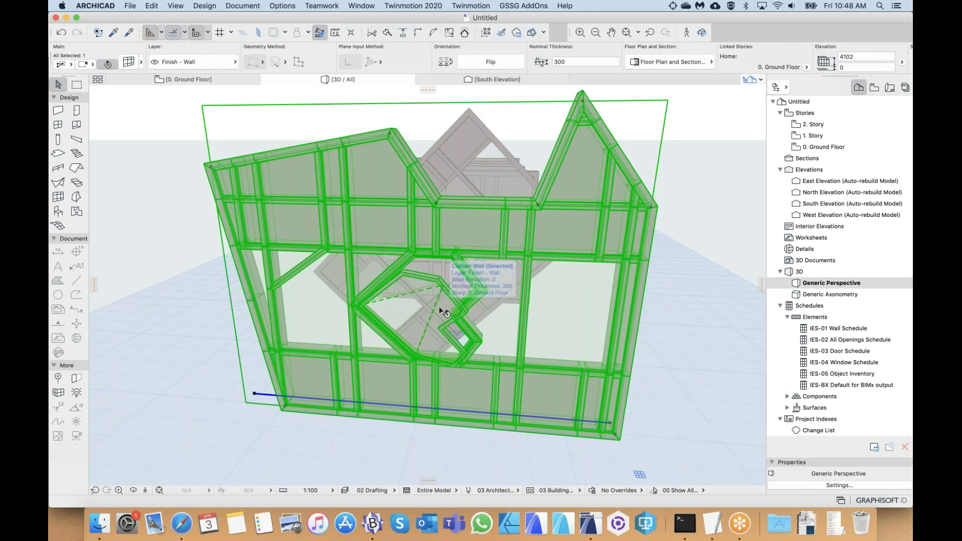
pyautogui.moveTo(441, 309); pyautogui.dragTo(503, 298)
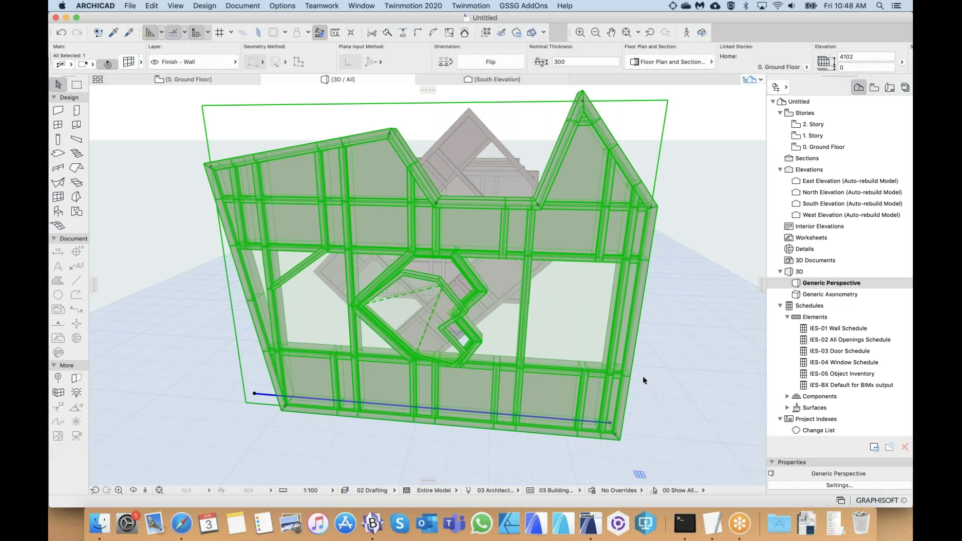
pyautogui.click(656, 363)
pyautogui.scroll(-5, 651, 381)
pyautogui.moveTo(651, 382); pyautogui.dragTo(550, 375, button='middle')
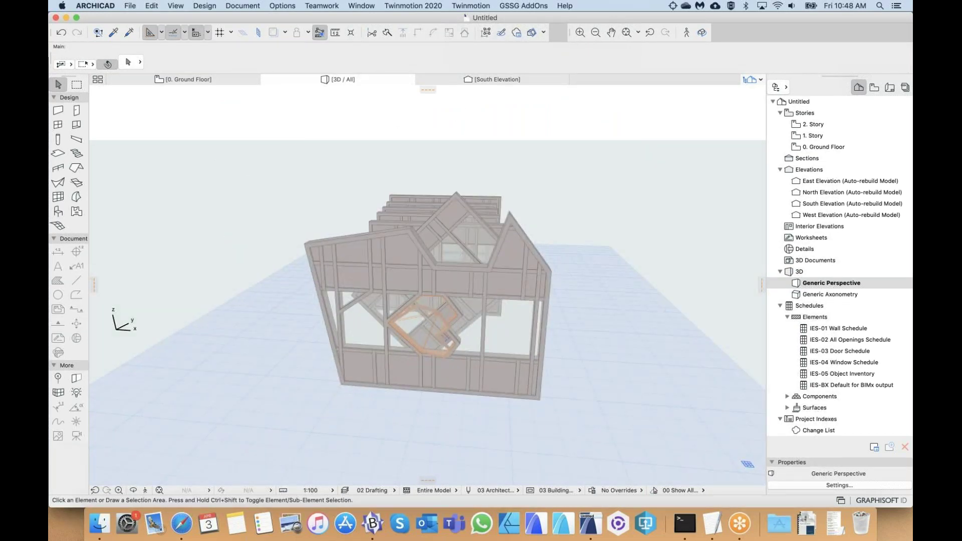
# - Open the South Elevation and activate the Curtain Wall tool with the Boundary geometry method
pyautogui.moveTo(595, 337); pyautogui.dragTo(608, 336, button='middle')
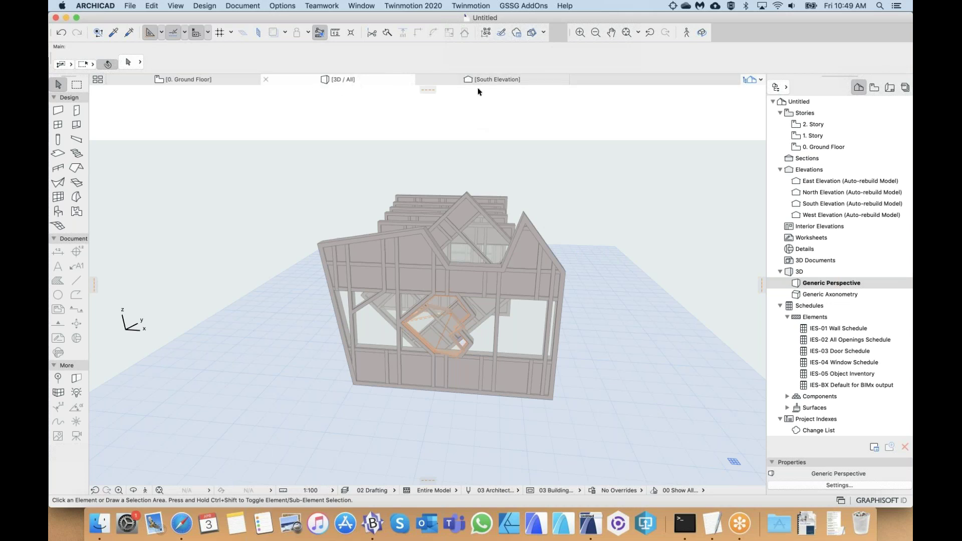
pyautogui.click(509, 80)
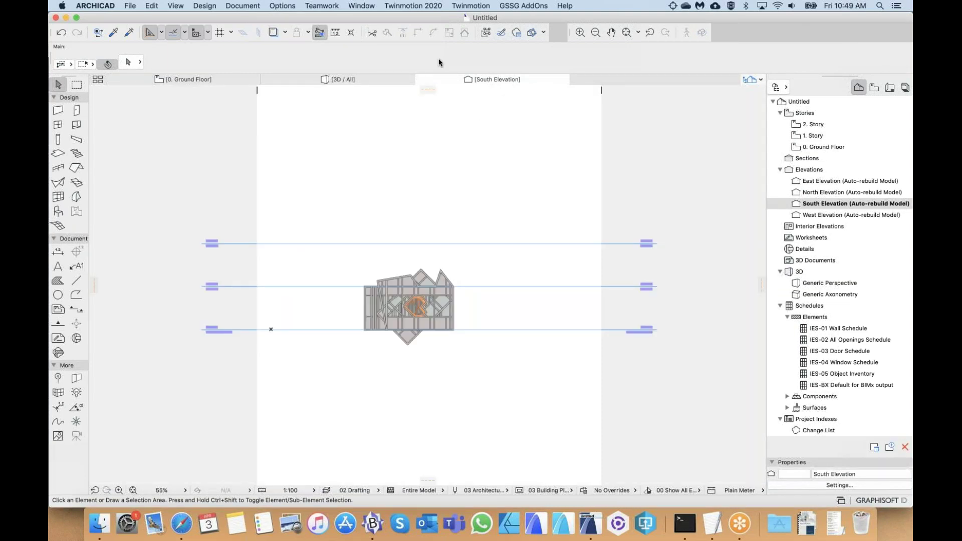
pyautogui.click(781, 46)
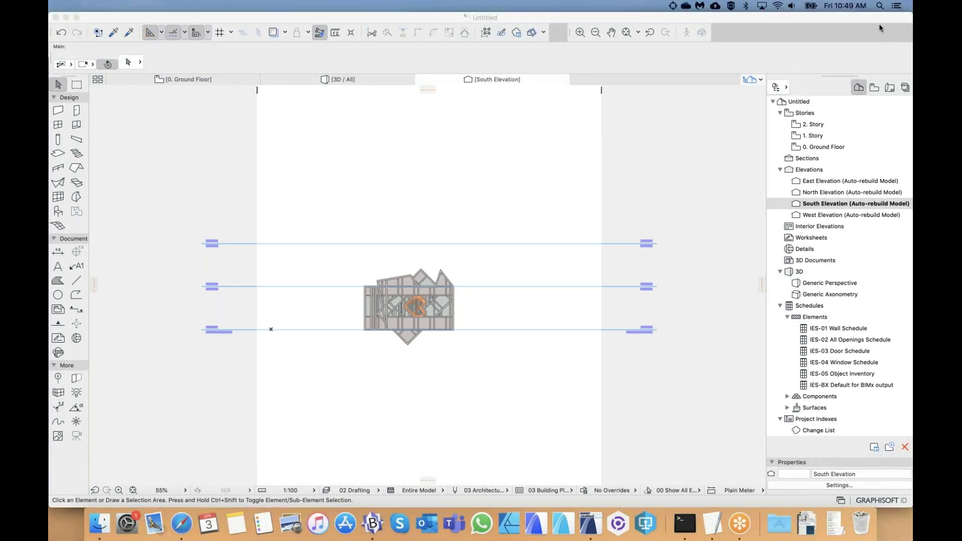
pyautogui.click(859, 89)
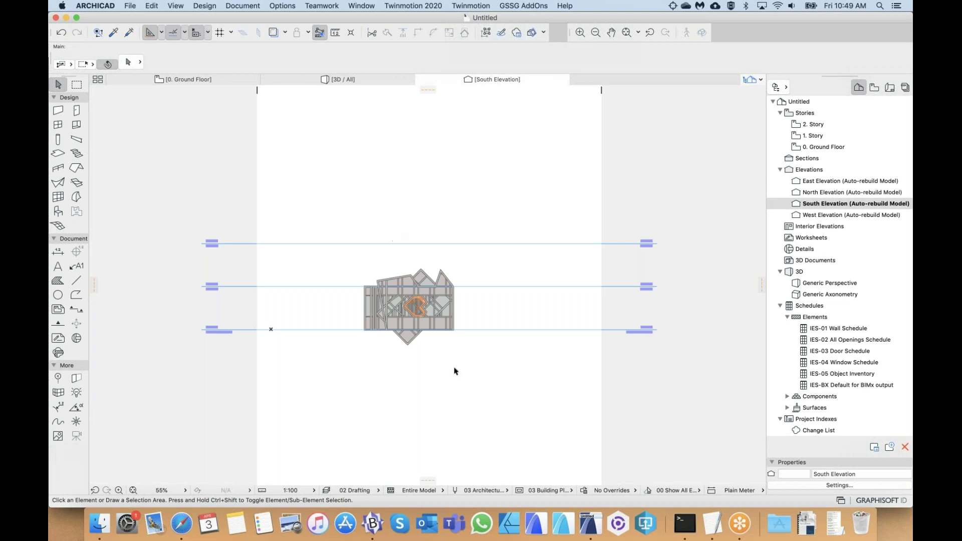
pyautogui.hscroll(3, 400, 299)
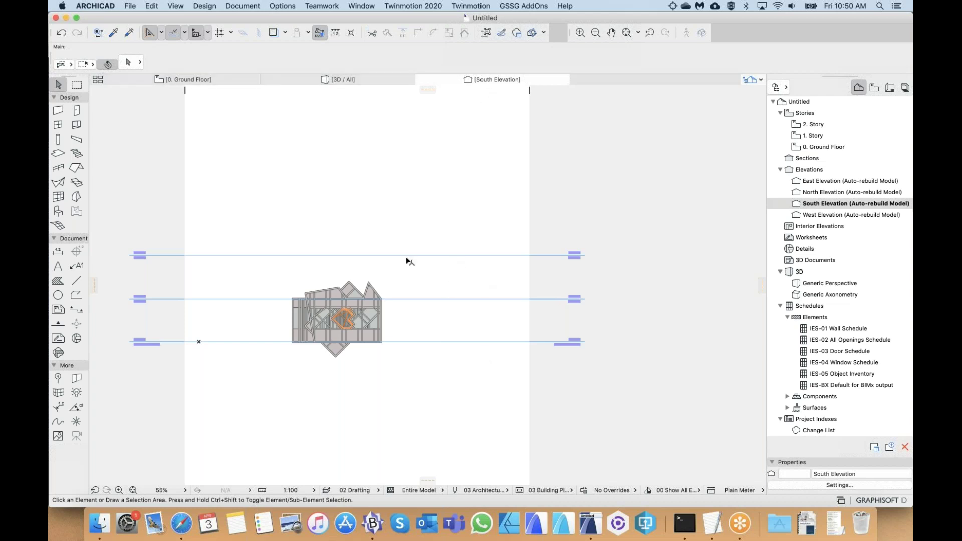
pyautogui.hscroll(2, 470, 280)
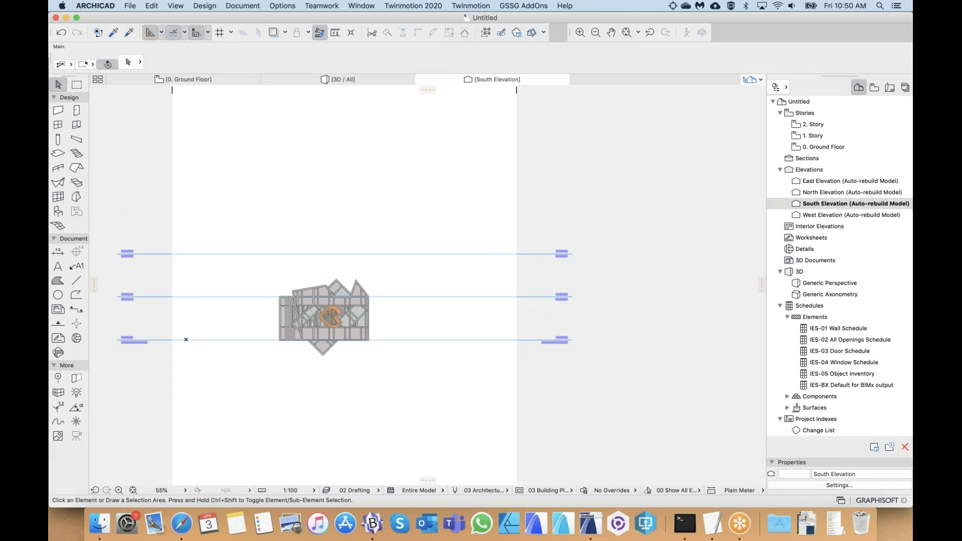
pyautogui.hscroll(-2, 493, 200)
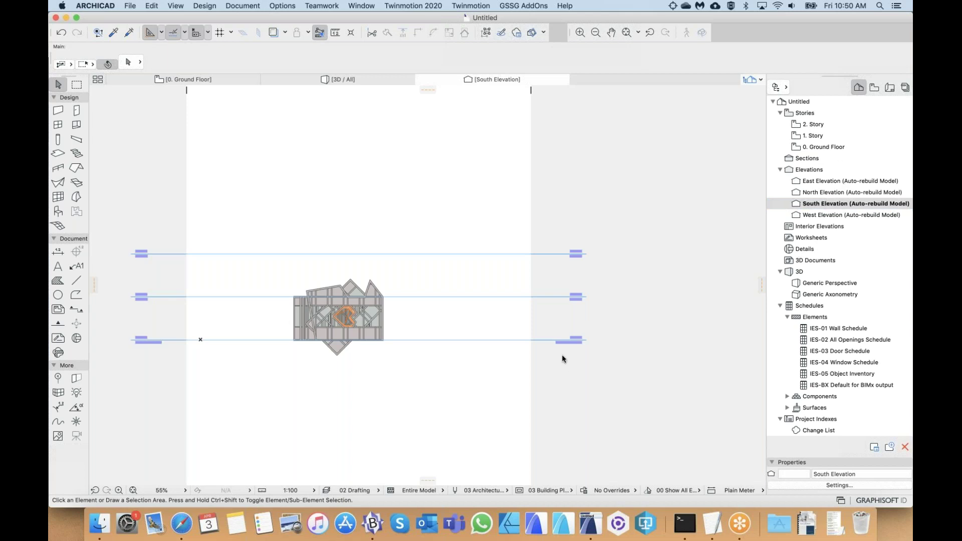
pyautogui.scroll(5, 469, 312)
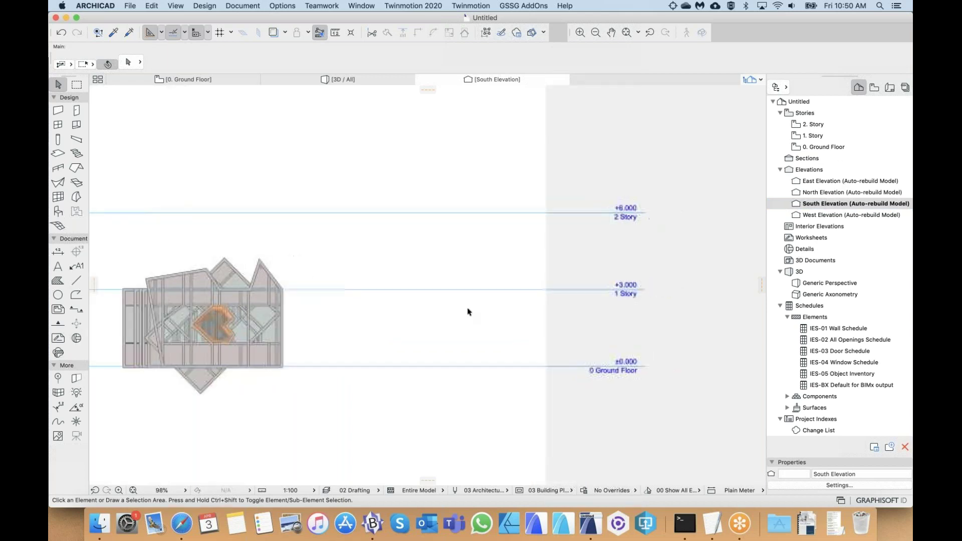
pyautogui.click(59, 197)
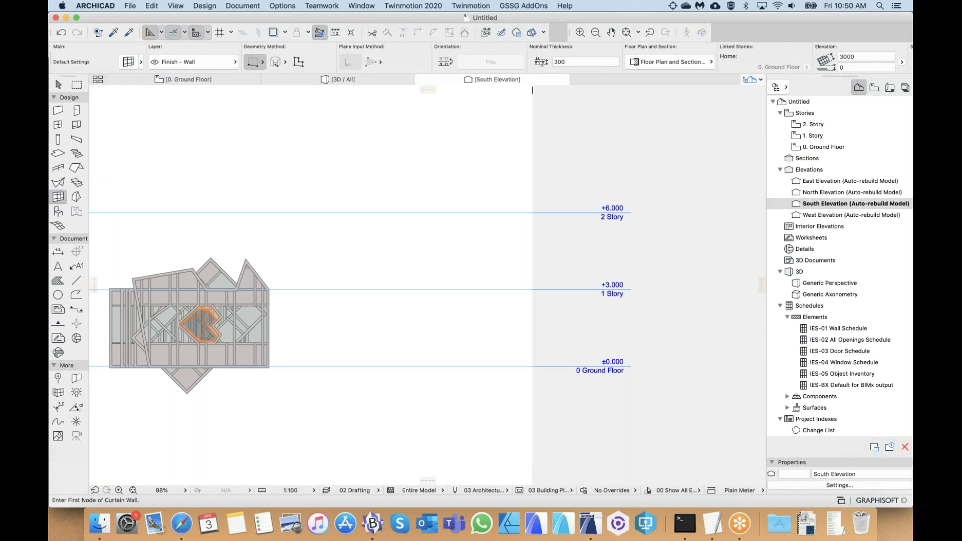
pyautogui.click(299, 63)
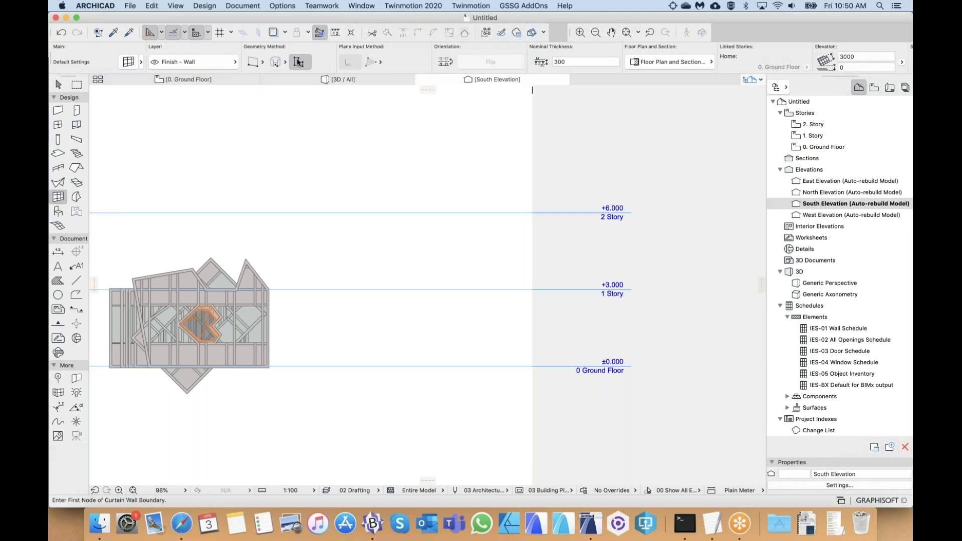
# - Draw an L-shaped curtain wall beside the existing walls, with its base up to 1 Story and a tower about 2070 mm wide up to 2 Story
pyautogui.hscroll(3, 393, 334)
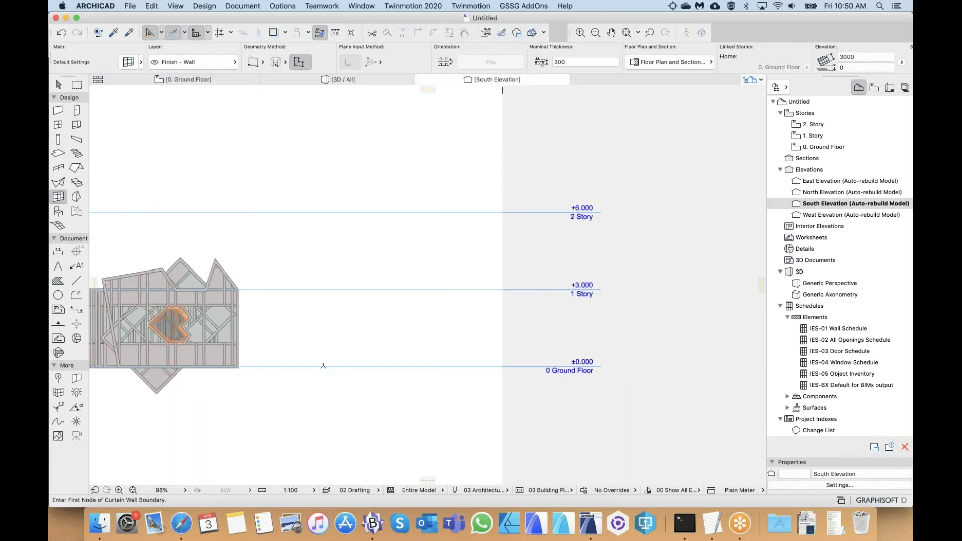
pyautogui.click(323, 366)
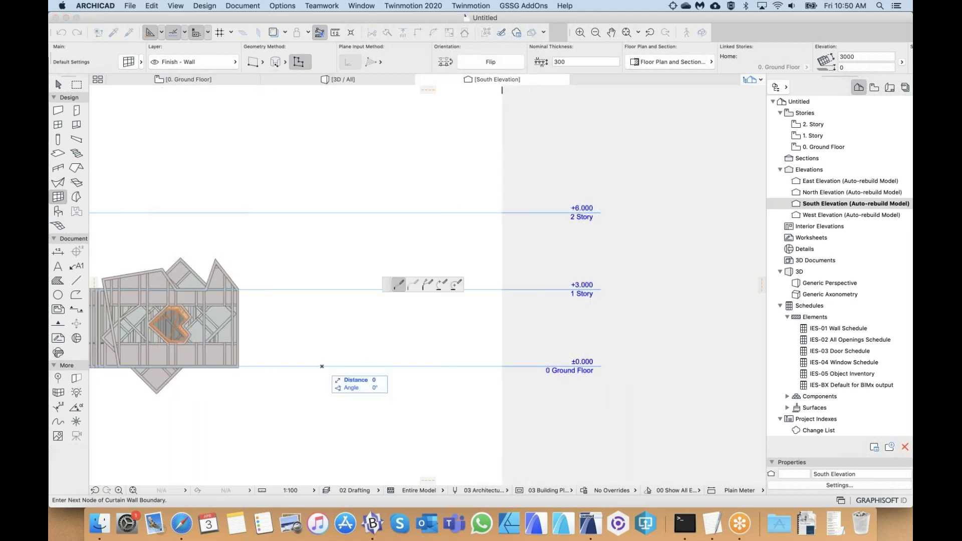
pyautogui.click(451, 366)
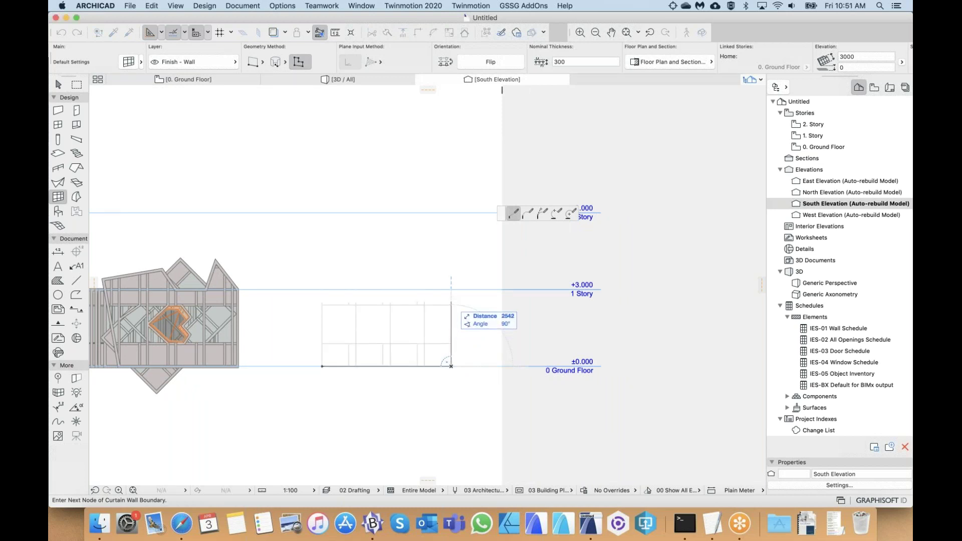
pyautogui.click(451, 290)
pyautogui.click(375, 290)
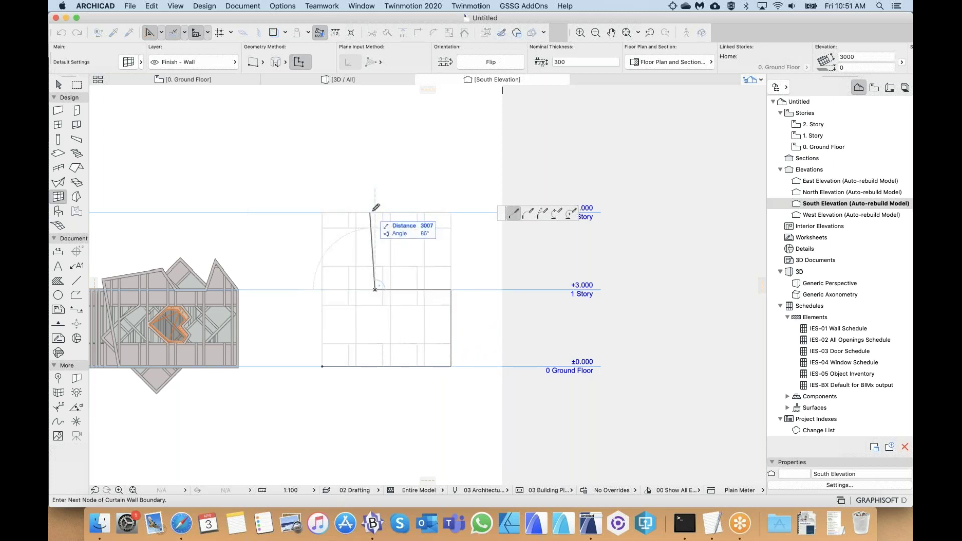
pyautogui.click(375, 213)
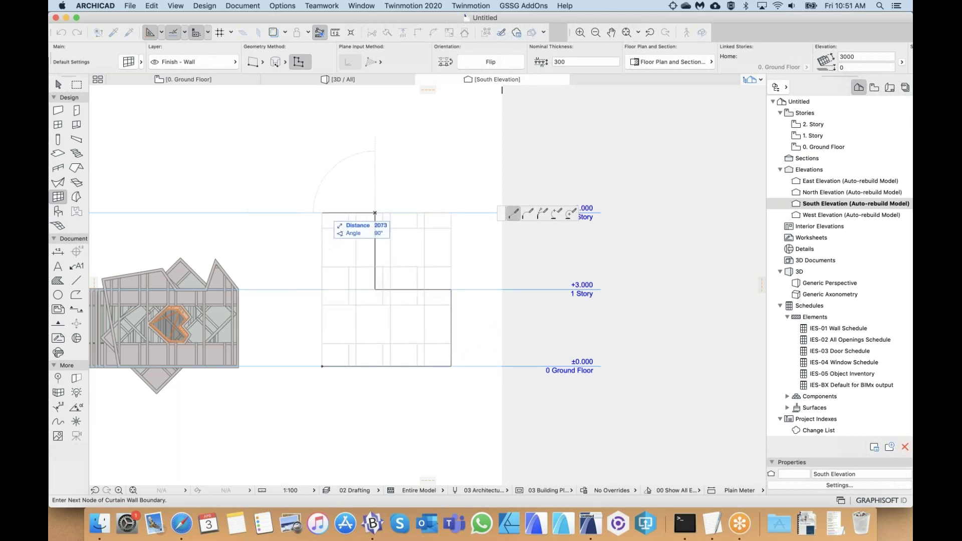
pyautogui.click(323, 213)
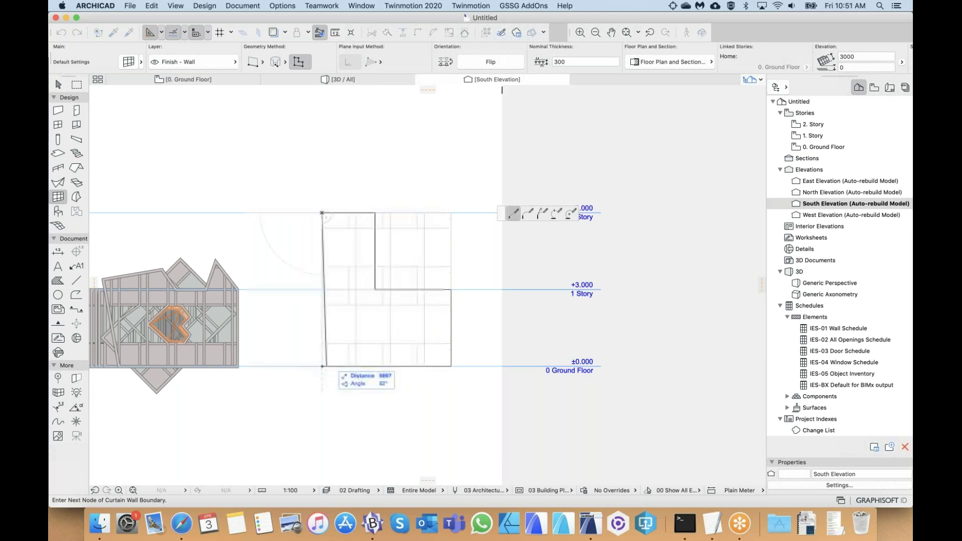
pyautogui.click(322, 366)
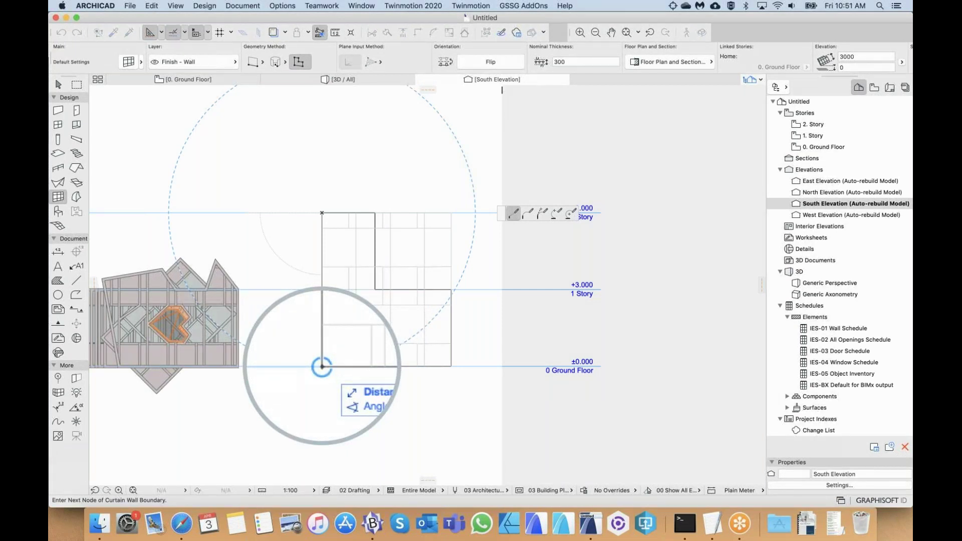
pyautogui.click(322, 366)
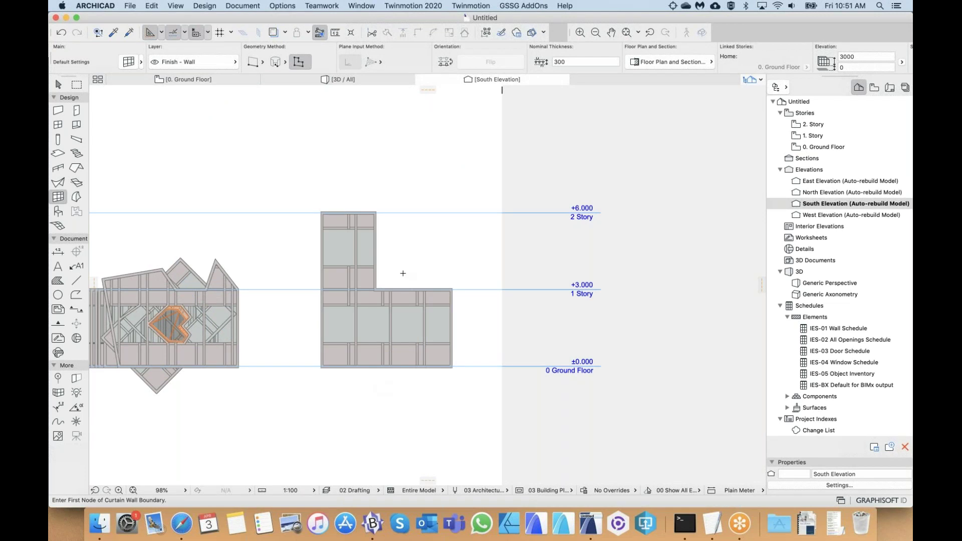
# - Examine the frames and panels of the L-shaped curtain wall, and undo its creation
pyautogui.scroll(5, 399, 302)
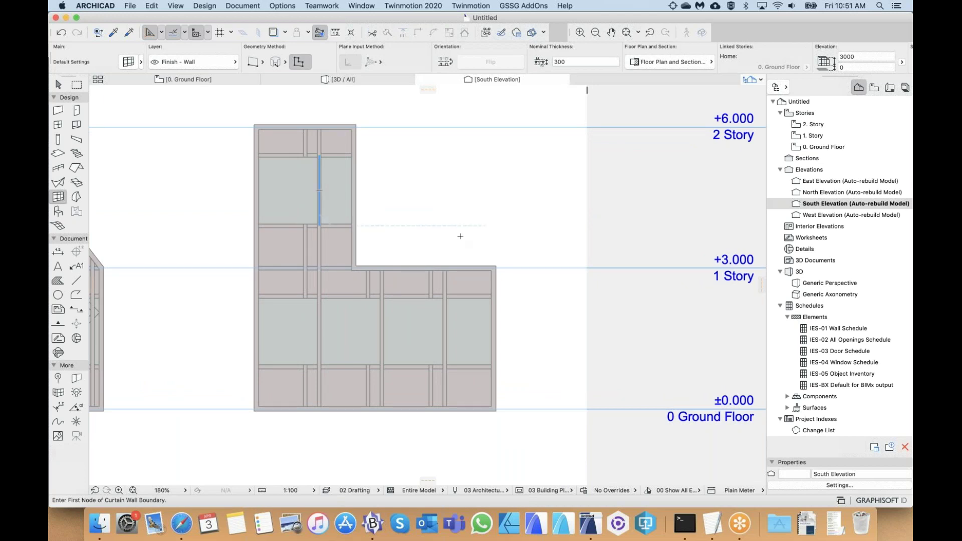
pyautogui.scroll(1, 461, 236)
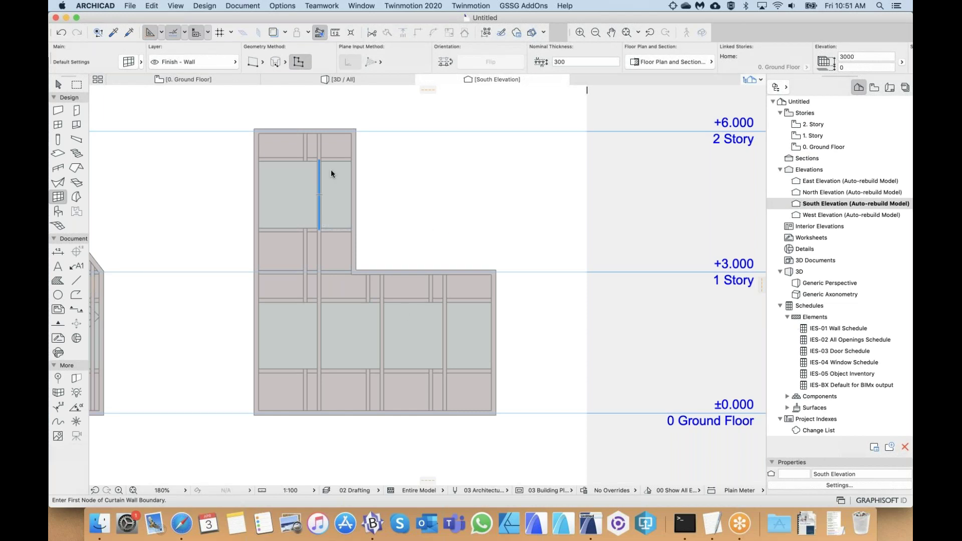
pyautogui.press('super+z')
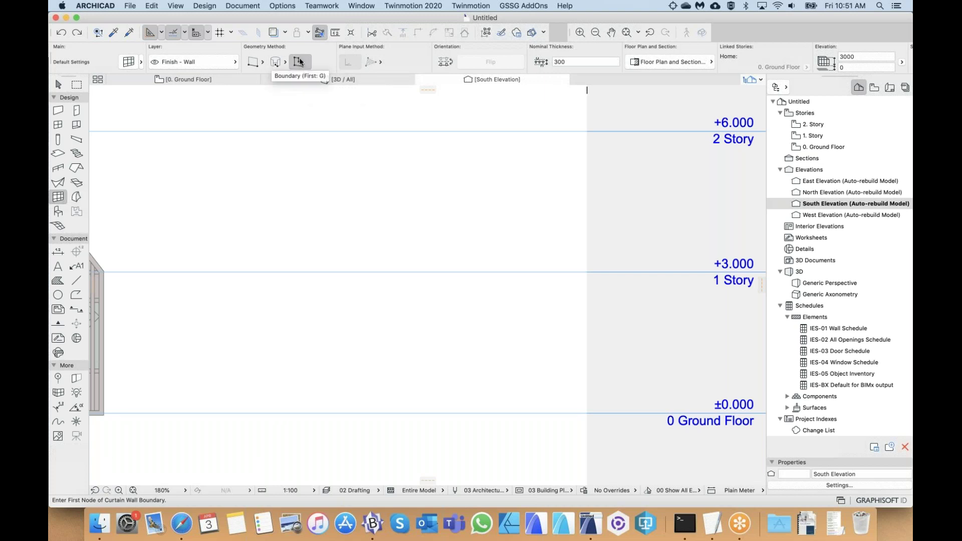
# - Draw an irregular curtain wall boundary with a 6000 mm vertical left side, flat top at 2 Story, a valley, a peak and an outward-slanting right side
pyautogui.click(267, 413)
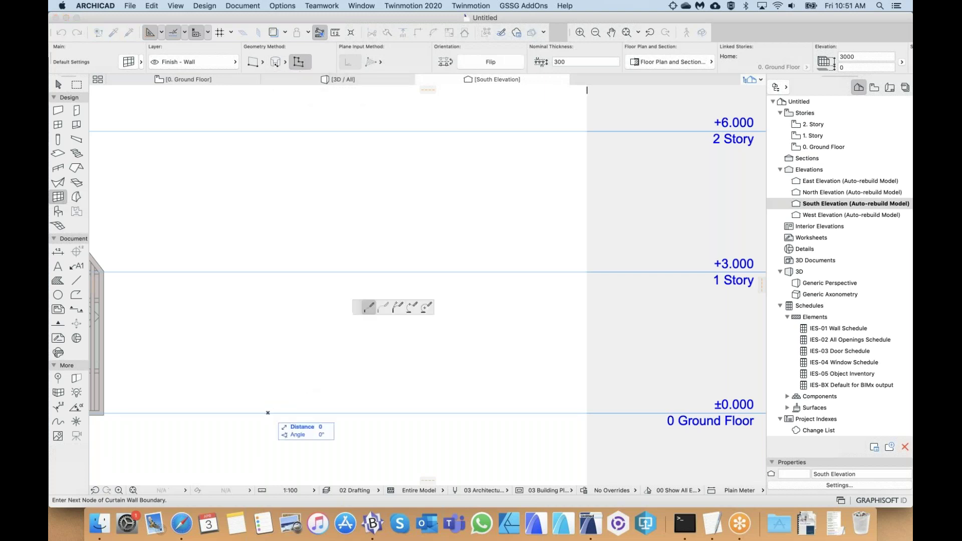
pyautogui.click(493, 413)
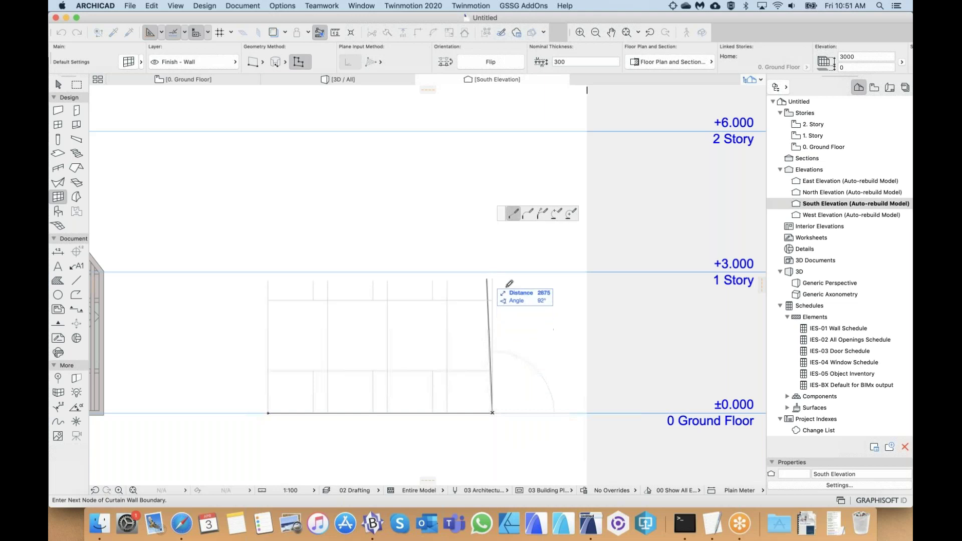
pyautogui.click(514, 288)
pyautogui.click(417, 214)
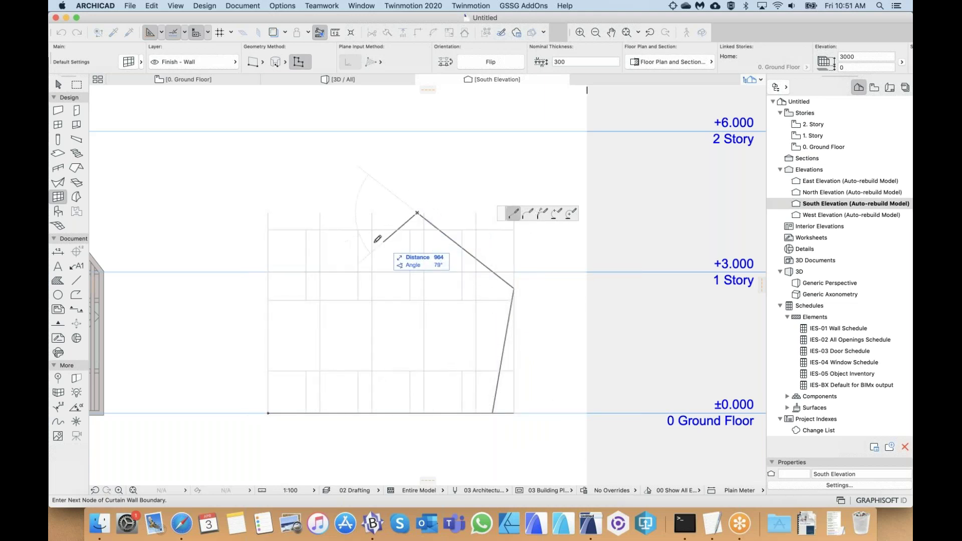
pyautogui.click(373, 242)
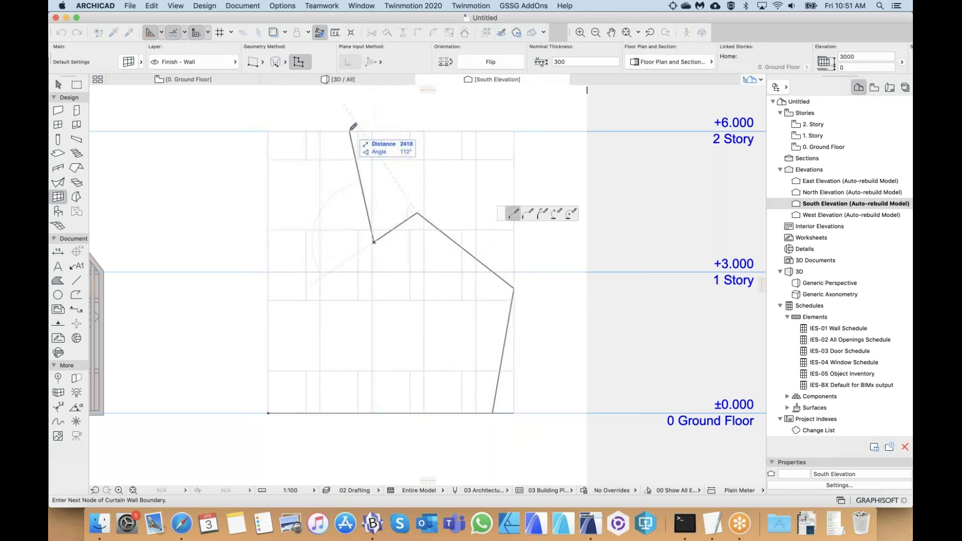
pyautogui.click(351, 131)
pyautogui.click(269, 131)
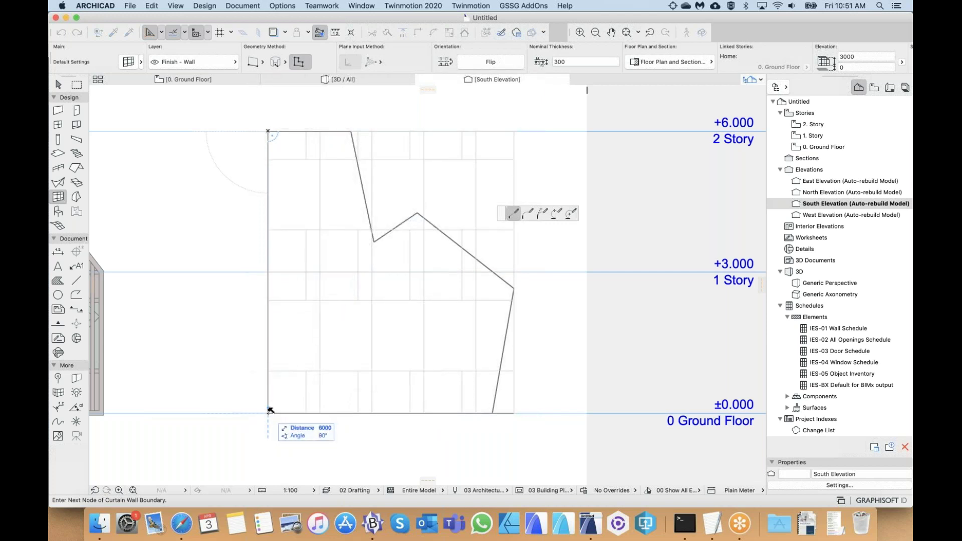
pyautogui.click(270, 413)
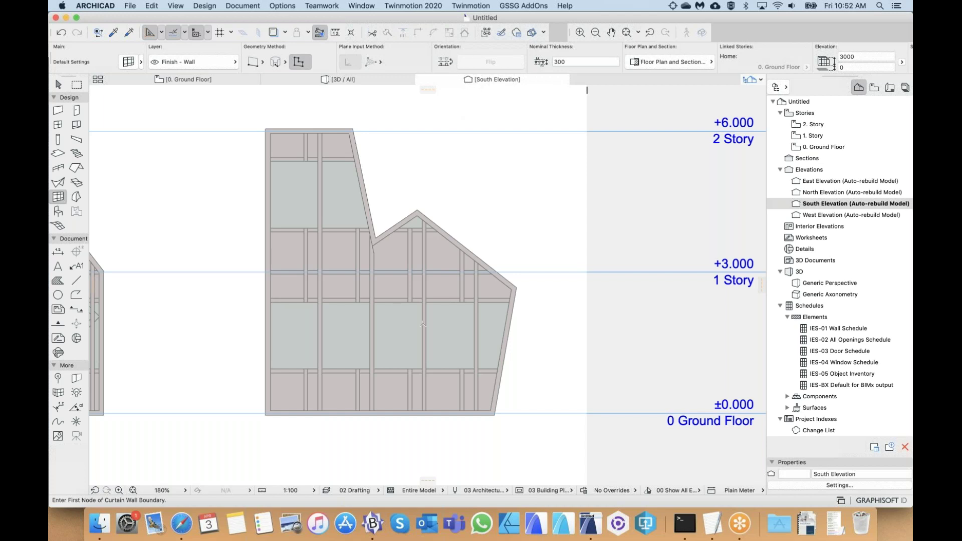
# - Examine how the frames and panels fit the irregular boundary, and select the whole curtain wall
pyautogui.scroll(-5, 423, 323)
pyautogui.scroll(1, 421, 325)
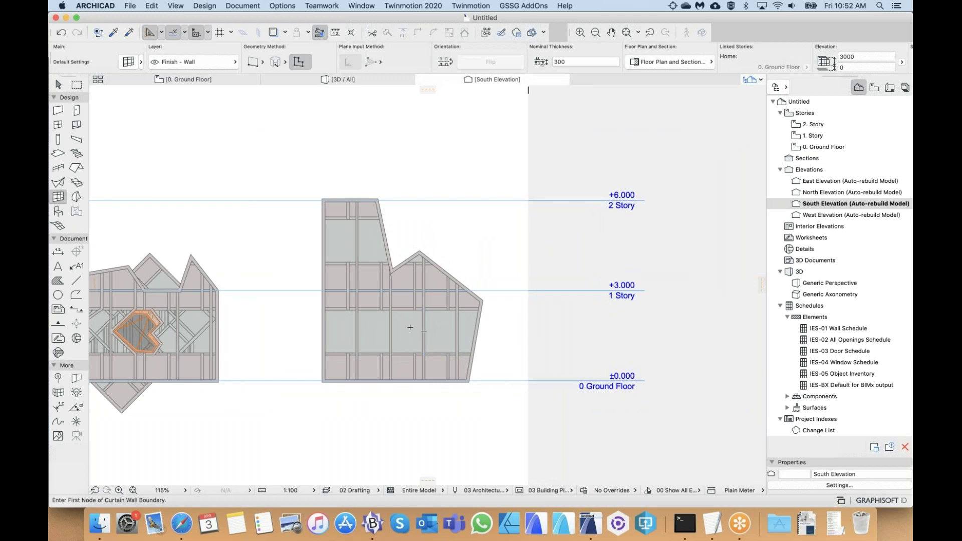
pyautogui.scroll(3, 410, 328)
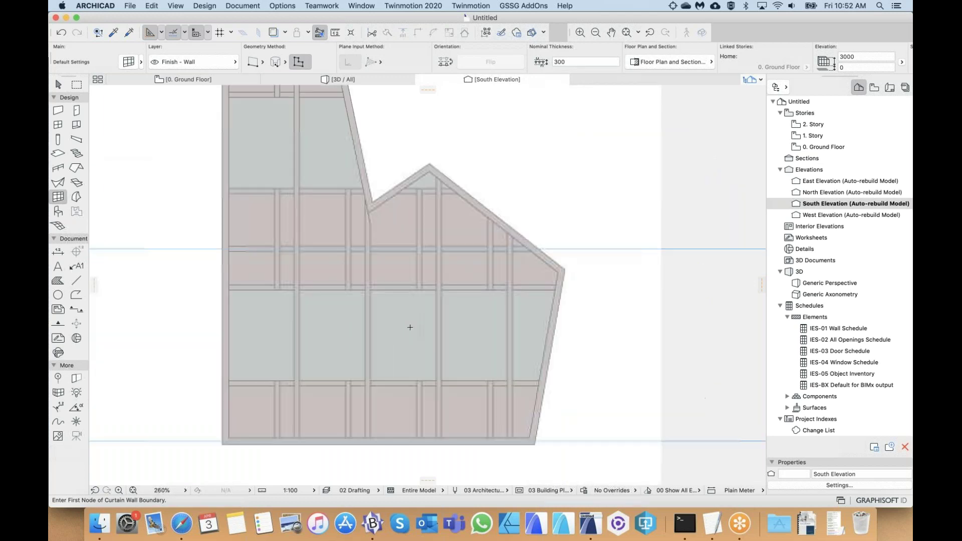
pyautogui.scroll(-2, 411, 328)
pyautogui.scroll(1, 410, 328)
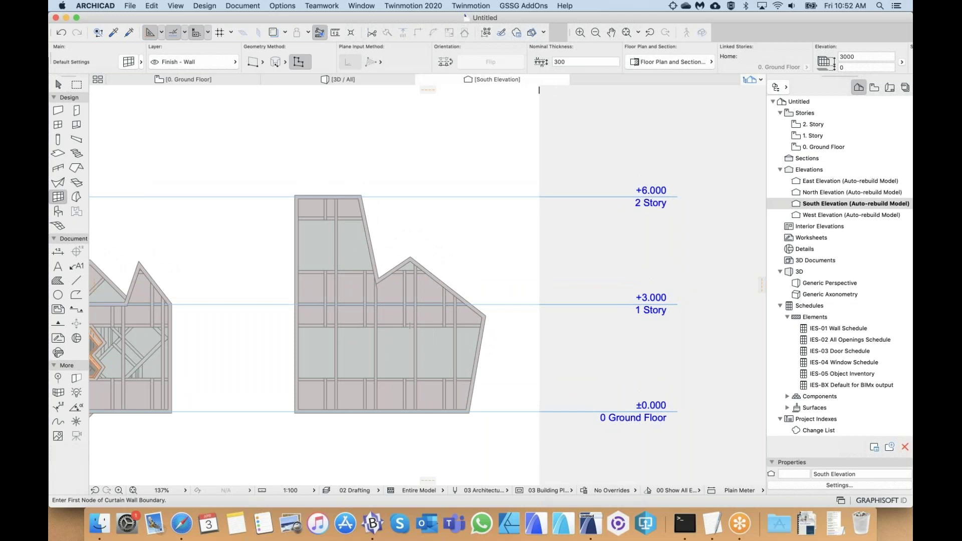
pyautogui.scroll(1, 410, 325)
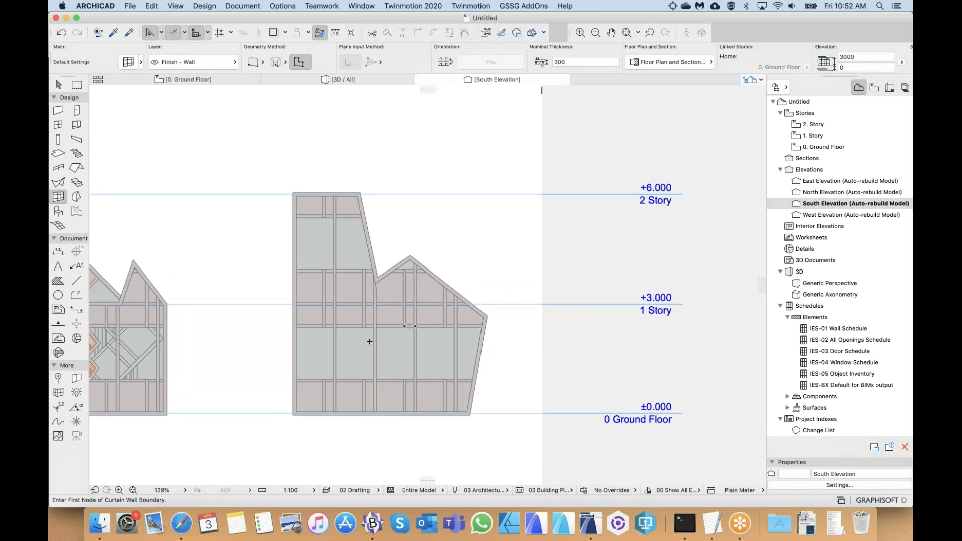
pyautogui.scroll(5, 370, 341)
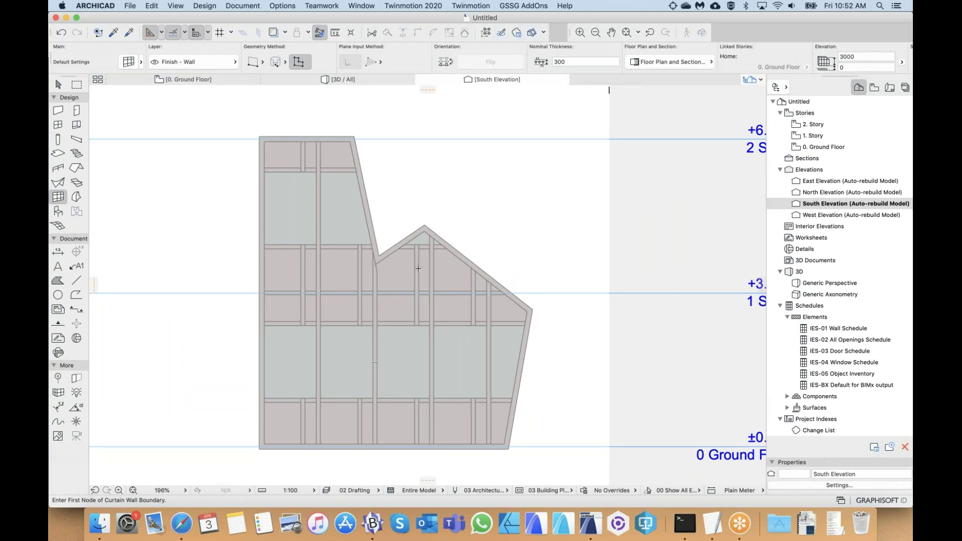
pyautogui.scroll(-2, 405, 205)
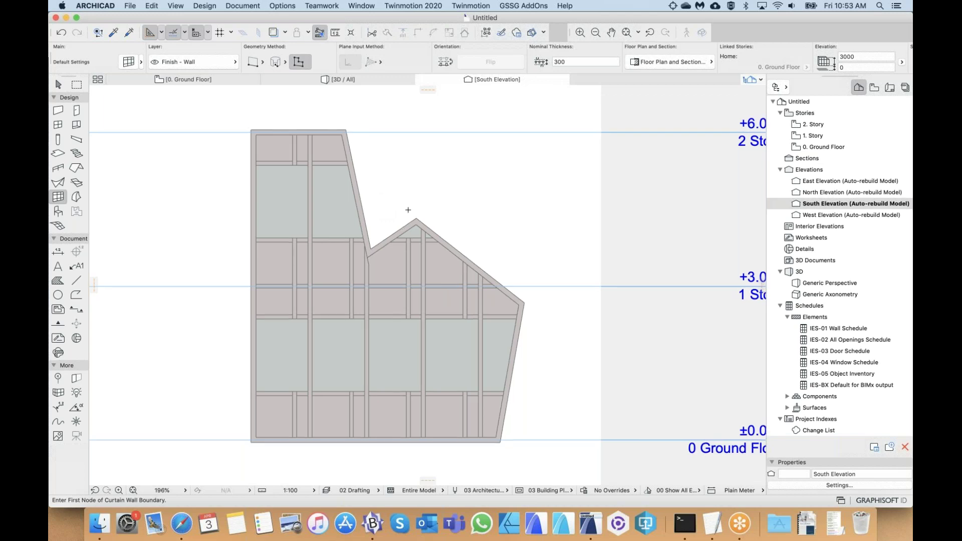
pyautogui.hscroll(1, 408, 209)
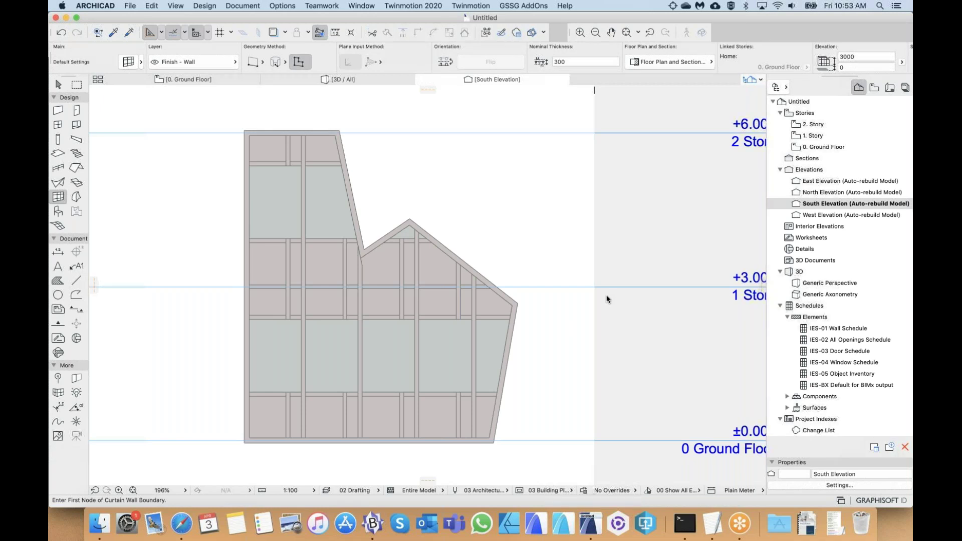
pyautogui.keyDown('shift'); pyautogui.click(344, 280); pyautogui.keyUp('shift')
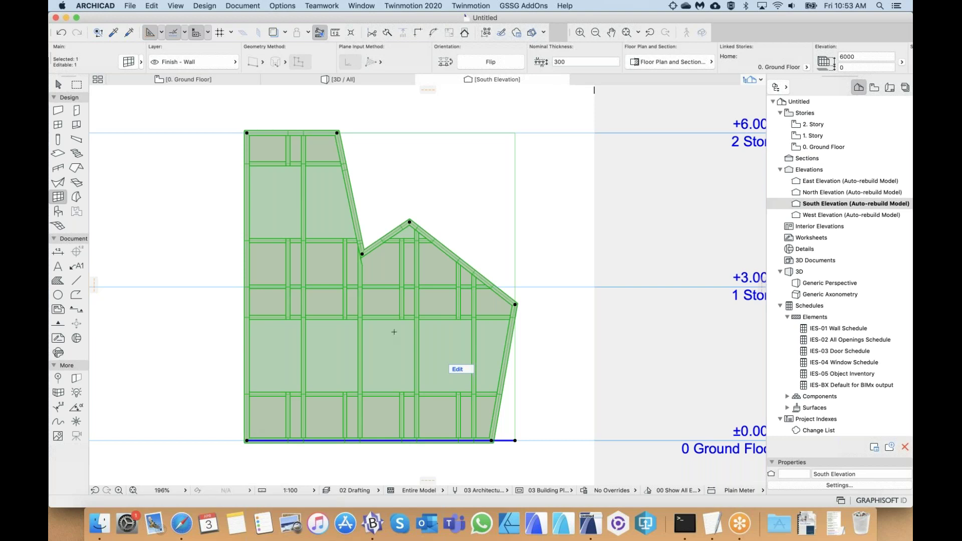
# - Show only the selected irregular curtain wall in 3D, fit it to the view, and inspect its shape from another angle
pyautogui.press('F5')
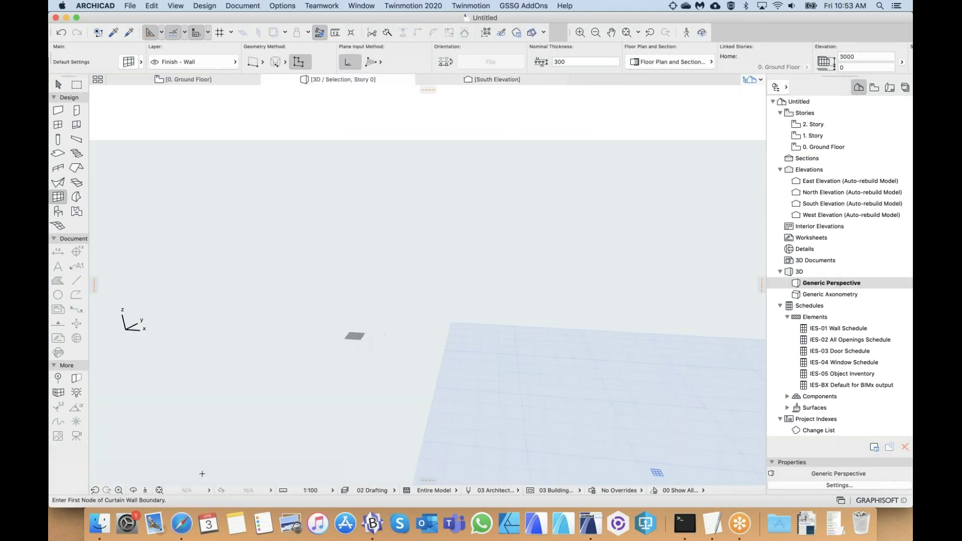
pyautogui.click(159, 492)
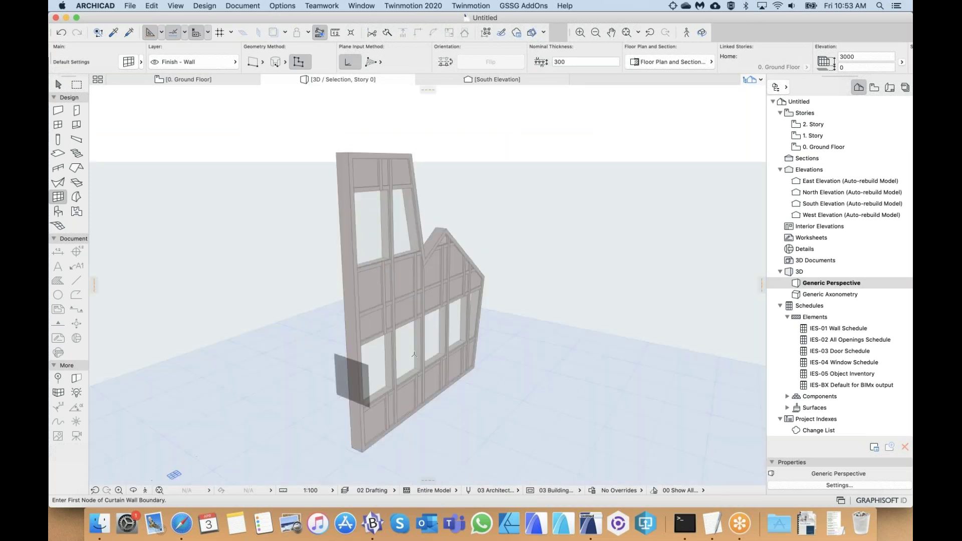
pyautogui.keyDown('shift'); pyautogui.moveTo(451, 301); pyautogui.dragTo(388, 354, button='middle'); pyautogui.keyUp('shift')
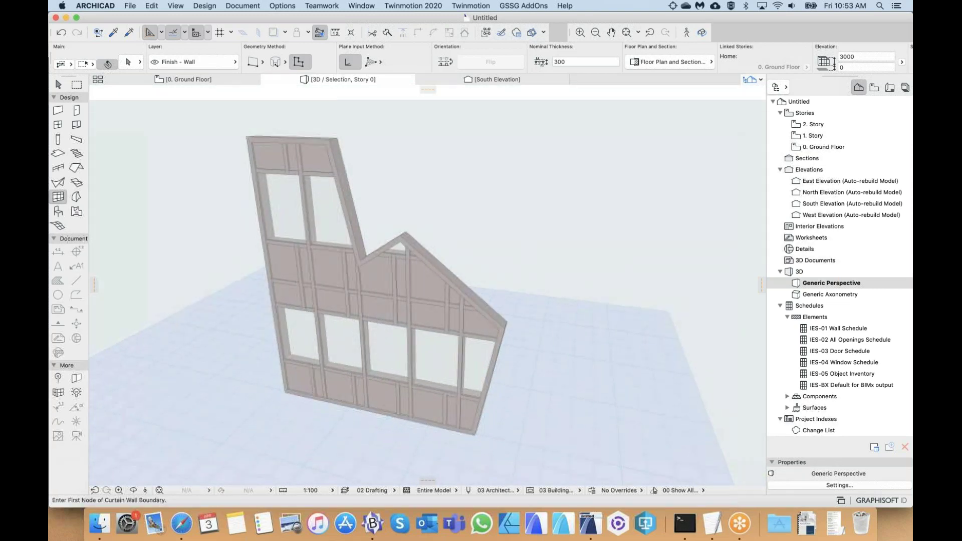
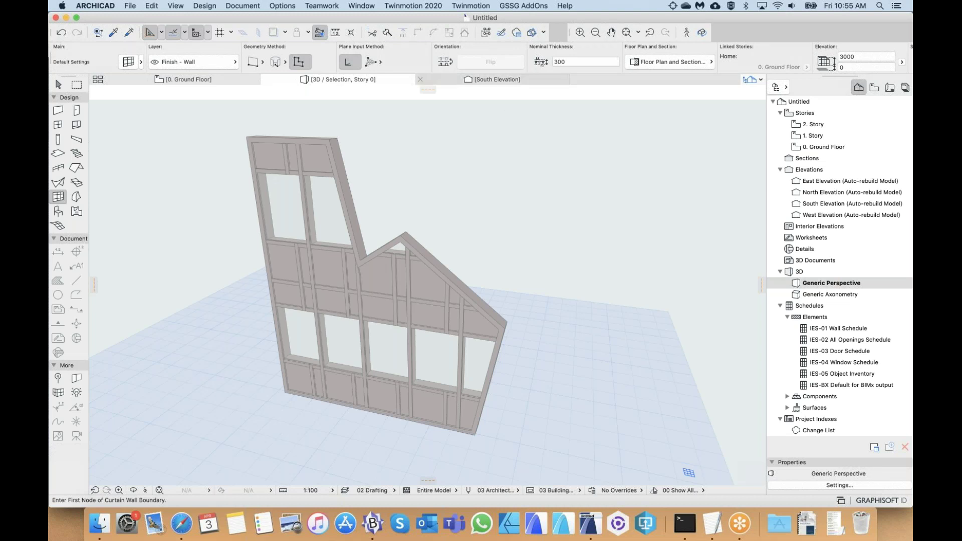
# - Enter Edit mode for the irregular curtain wall in the South Elevation, and hide its frames and panels
pyautogui.click(492, 80)
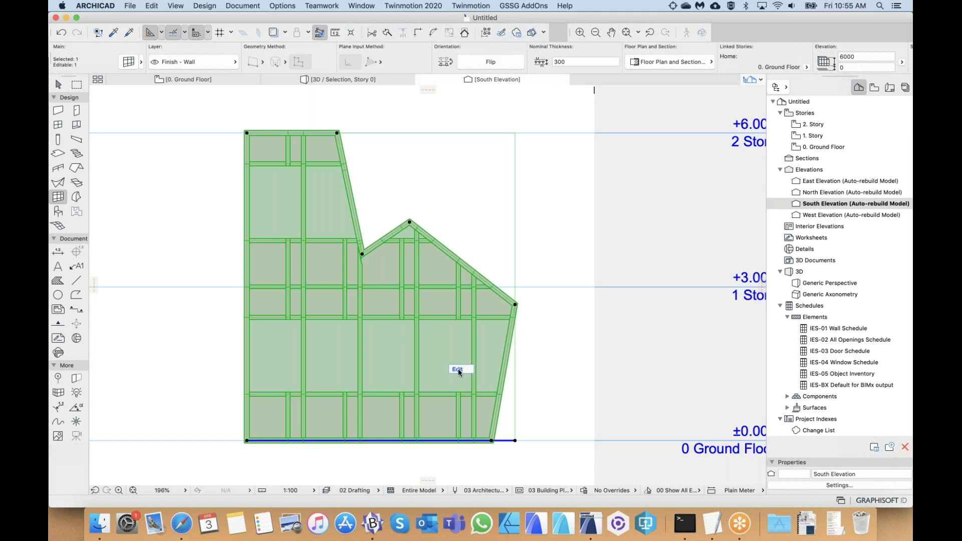
pyautogui.doubleClick(391, 227)
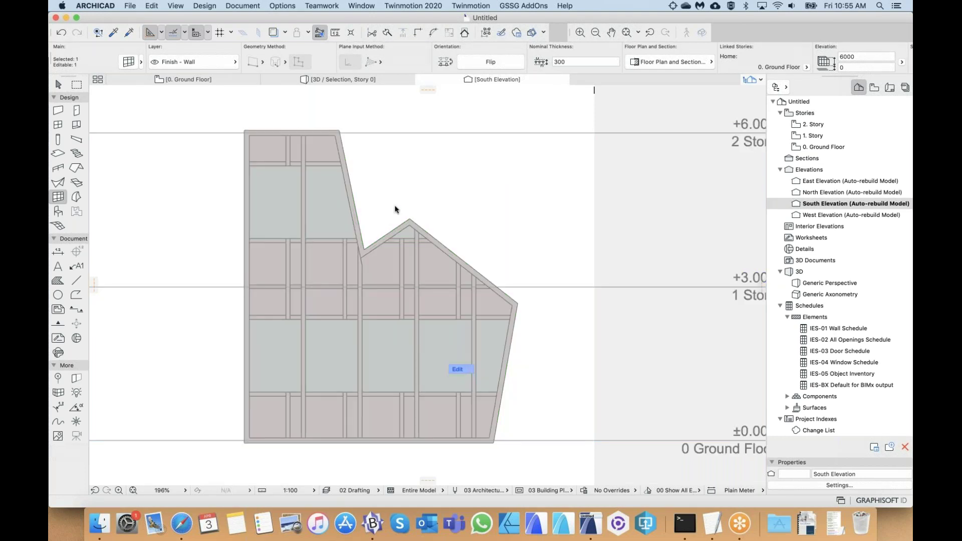
pyautogui.click(97, 91)
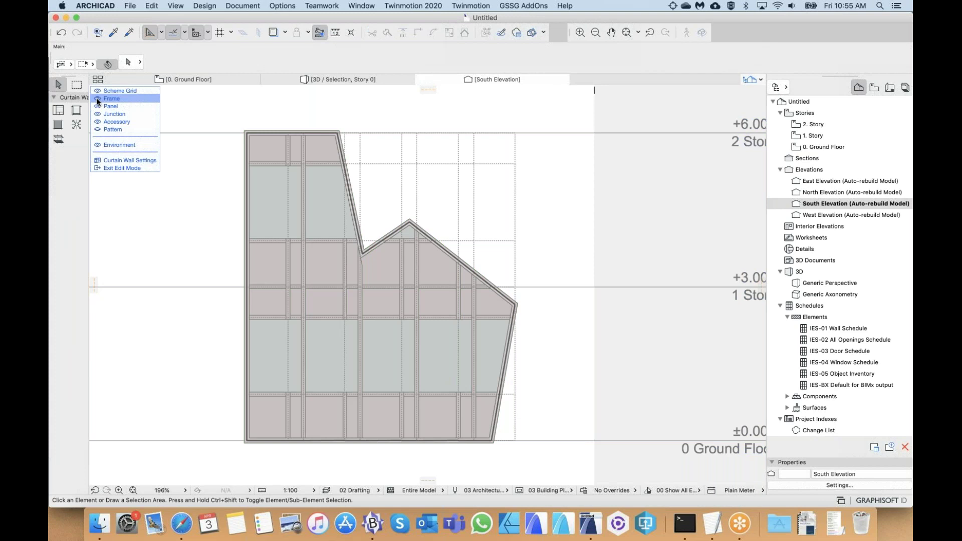
pyautogui.click(328, 135)
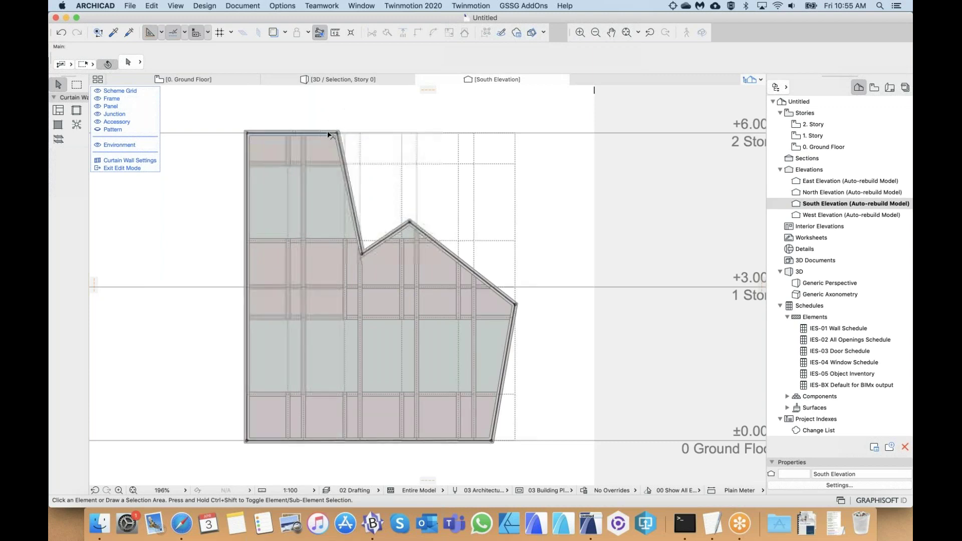
pyautogui.click(97, 101)
pyautogui.click(98, 106)
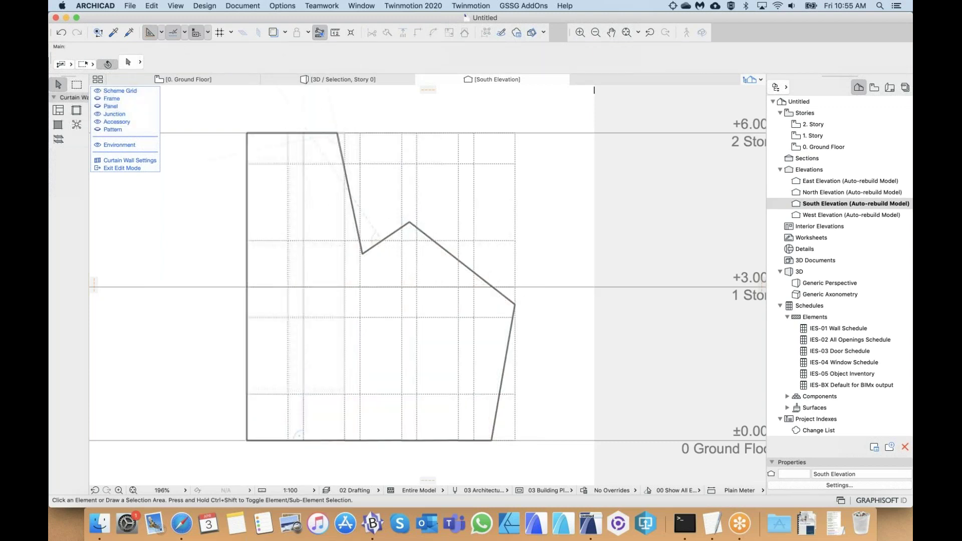
pyautogui.moveTo(411, 176); pyautogui.dragTo(386, 172, button='middle')
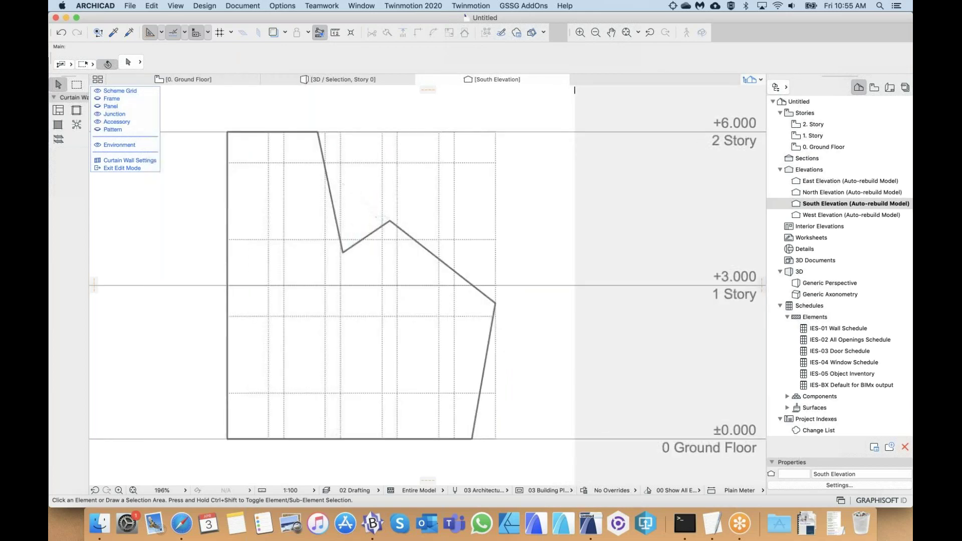
# - Move the scheme boundary's peak node about 655 mm right and slightly down, shift the valley node left under the tower, and exit Edit mode
pyautogui.click(379, 231)
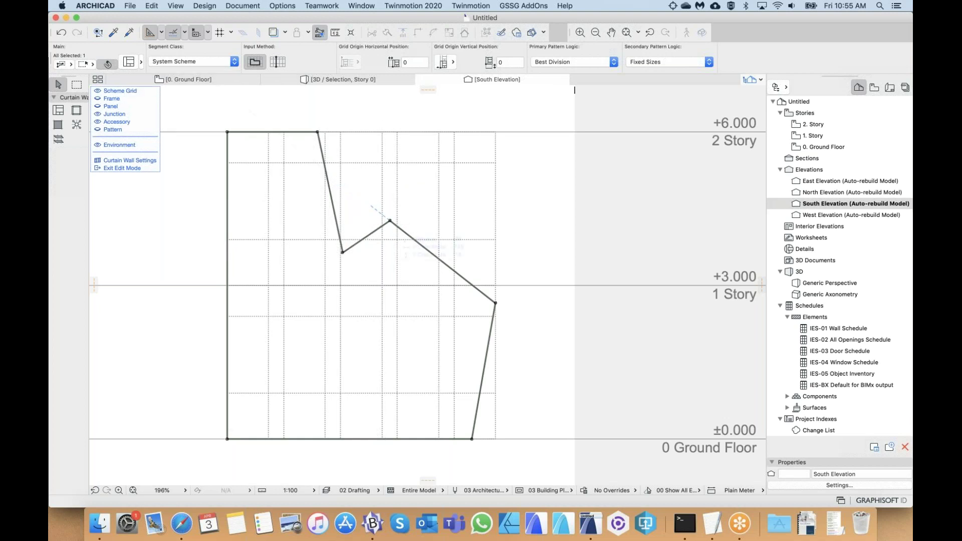
pyautogui.click(390, 221)
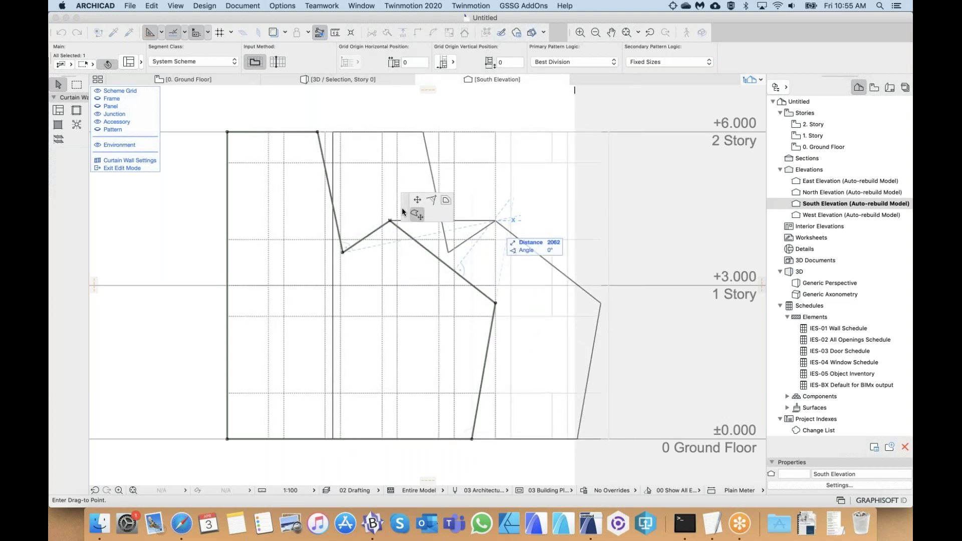
pyautogui.click(416, 200)
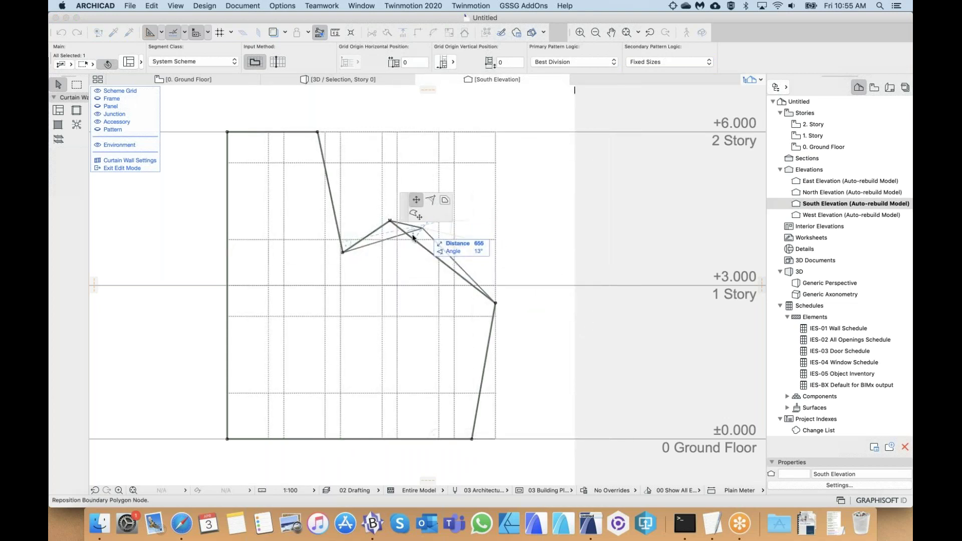
pyautogui.click(421, 230)
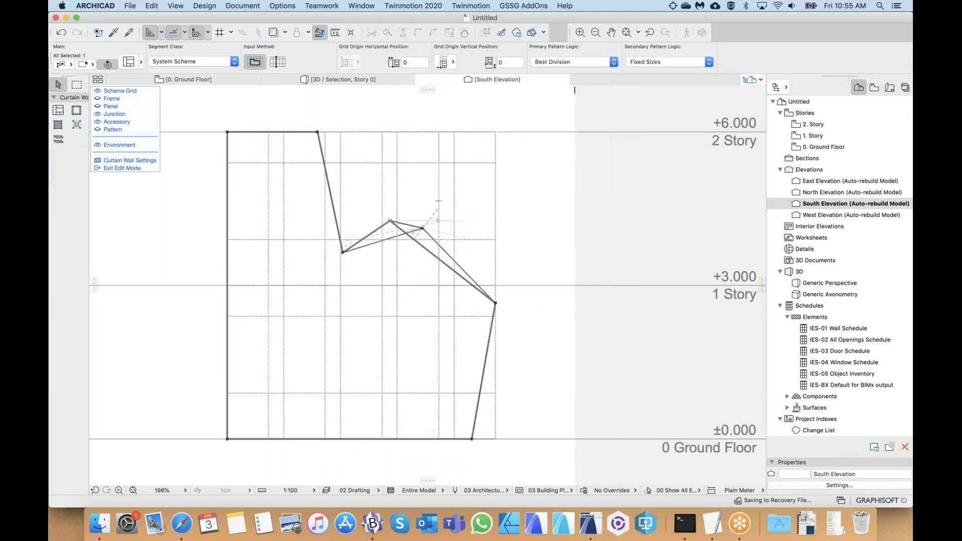
pyautogui.click(343, 253)
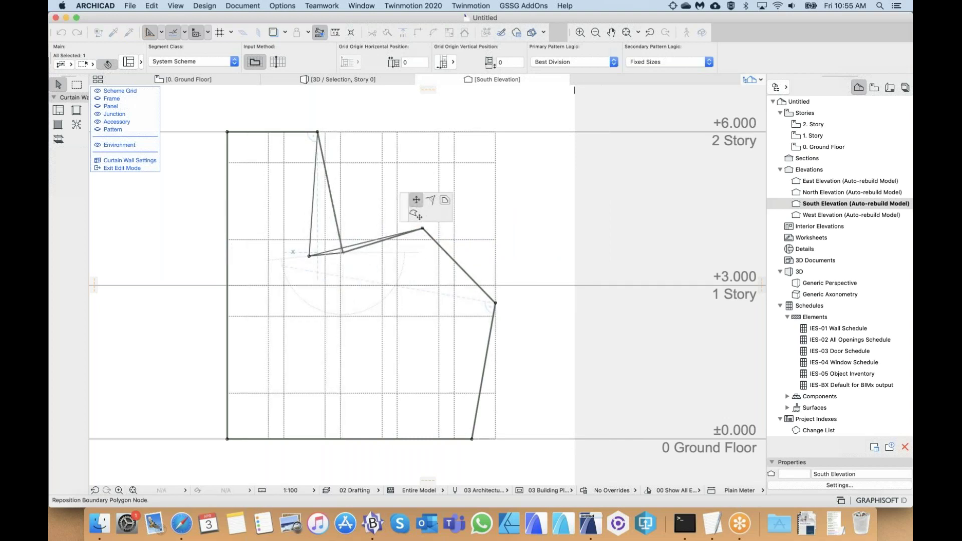
pyautogui.click(309, 256)
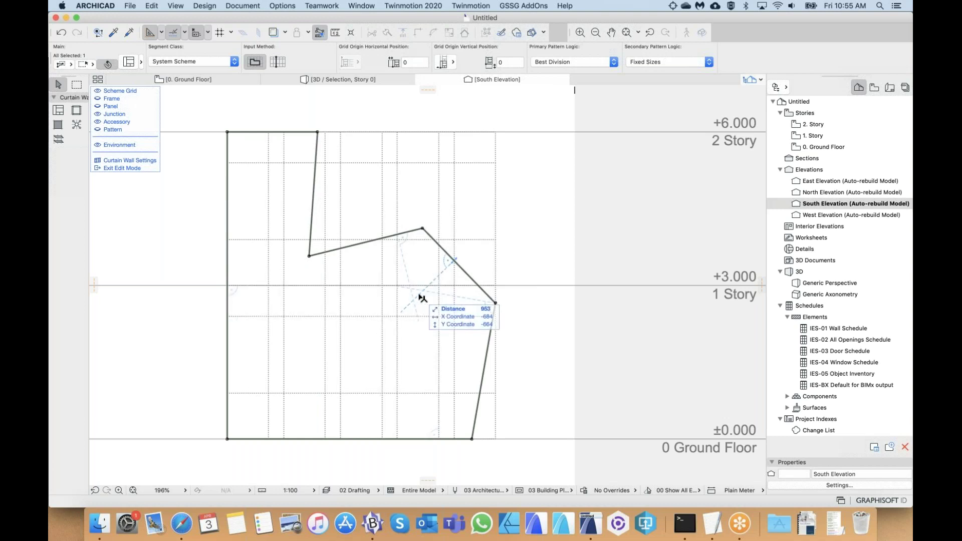
pyautogui.press('Escape')
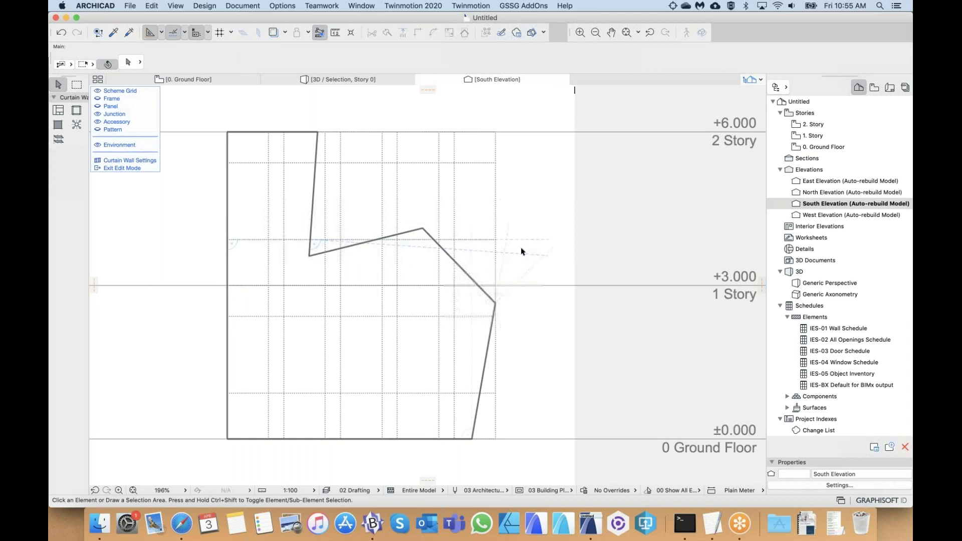
pyautogui.press('Escape')
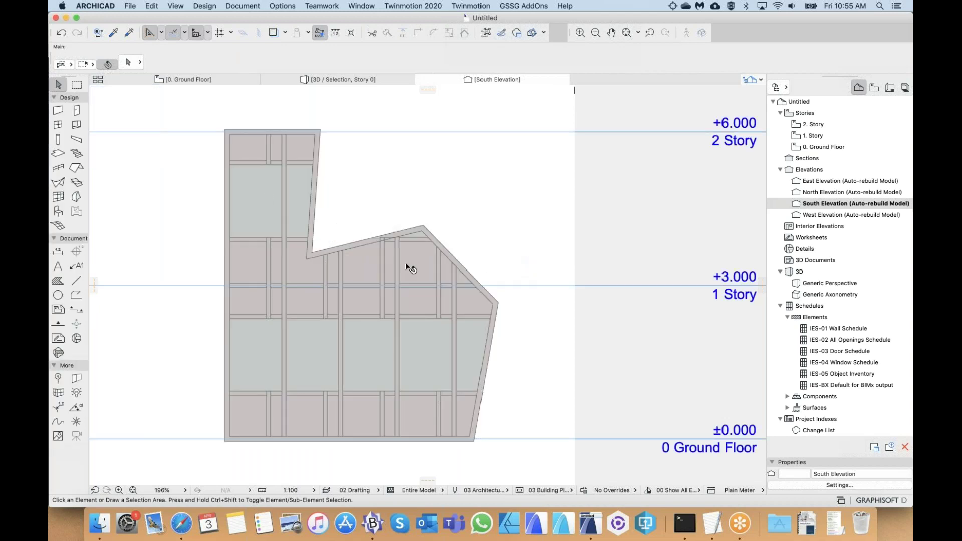
pyautogui.click(458, 359)
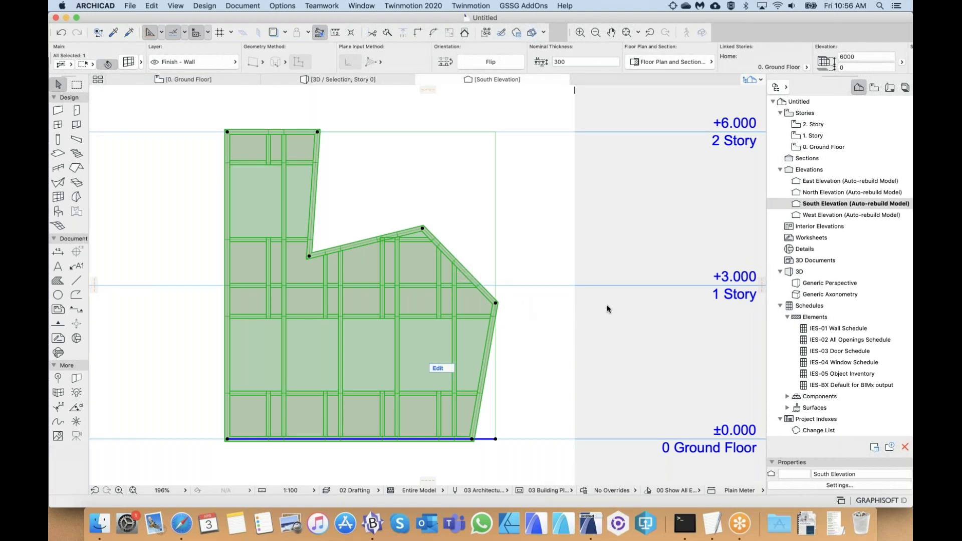
pyautogui.click(515, 331)
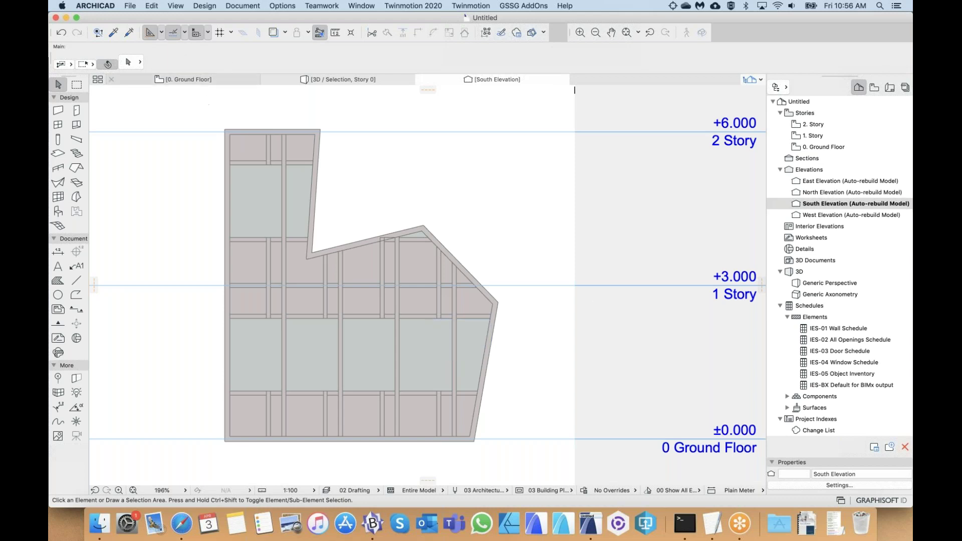
# - On the Ground Floor plan, create a box morph 1500 by 2000 mm and 300 mm high in the open area beside the curtain walls
pyautogui.click(189, 80)
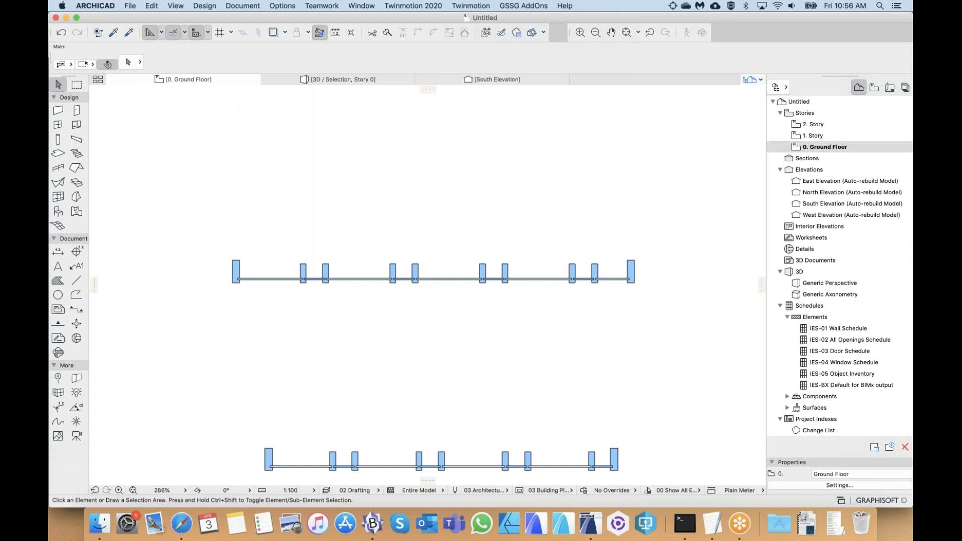
pyautogui.press('super+apostrophe')
pyautogui.scroll(5, 355, 286)
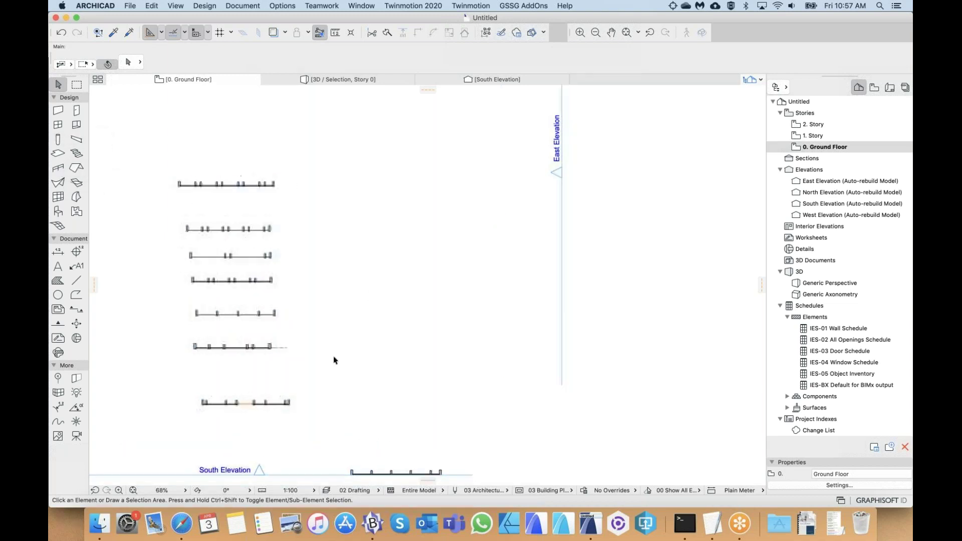
pyautogui.scroll(3, 334, 360)
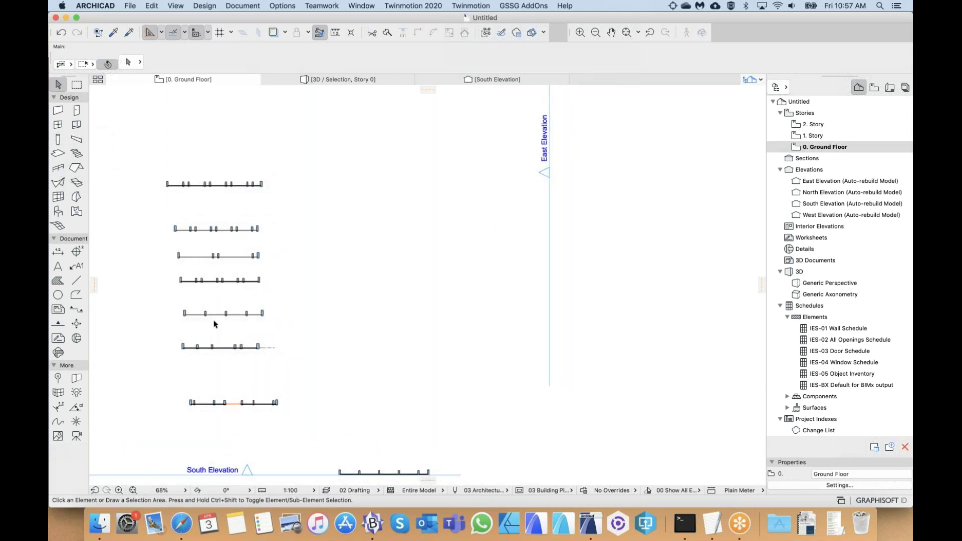
pyautogui.click(75, 197)
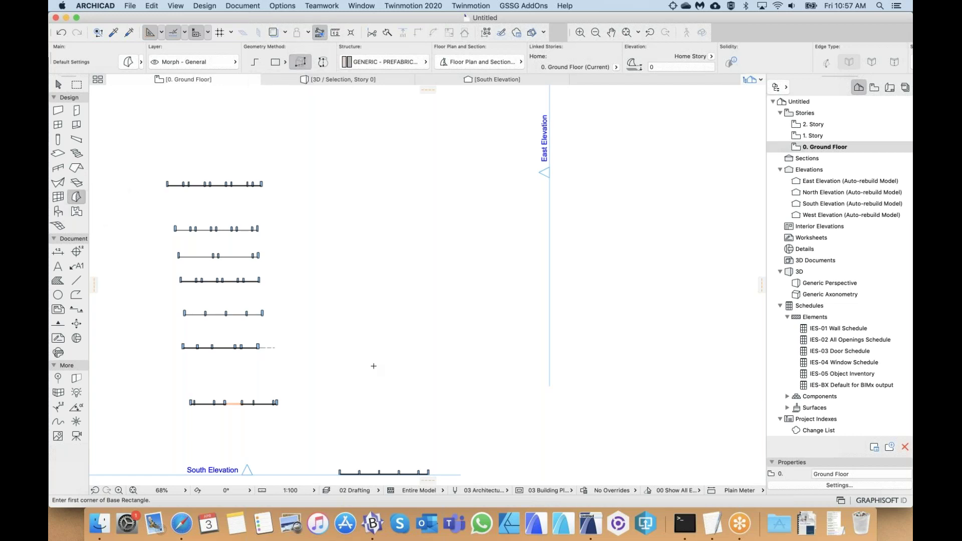
pyautogui.click(348, 359)
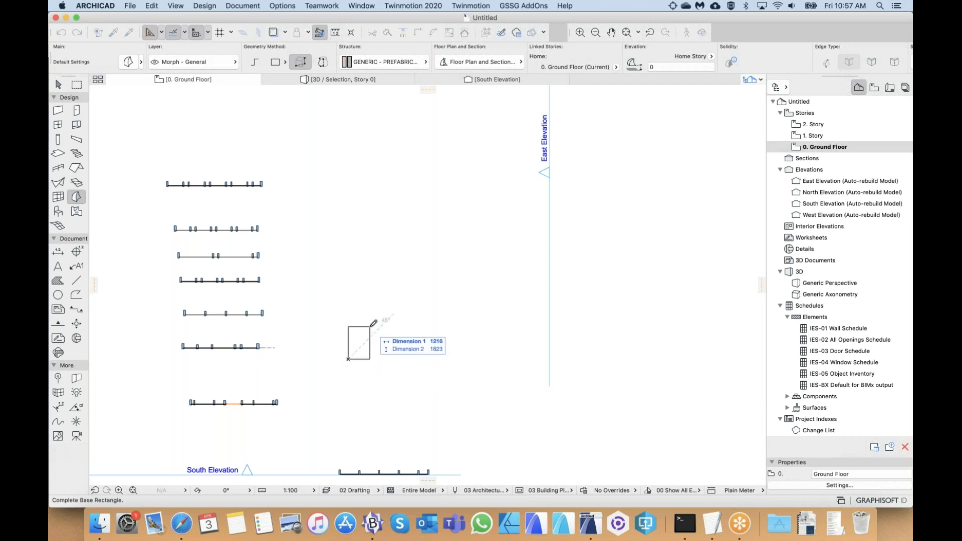
pyautogui.write('1500')
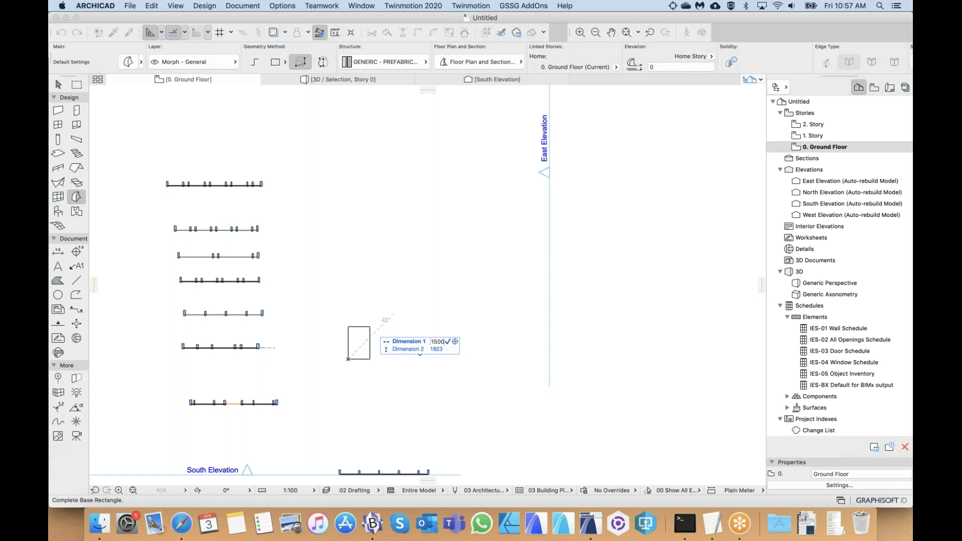
pyautogui.press('Tab')
pyautogui.write('2')
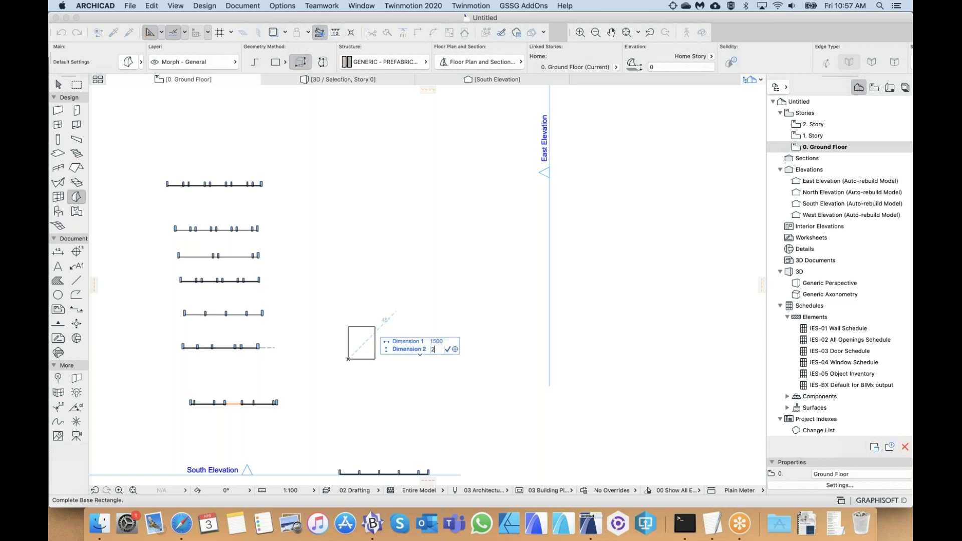
pyautogui.write('000')
pyautogui.press('Return')
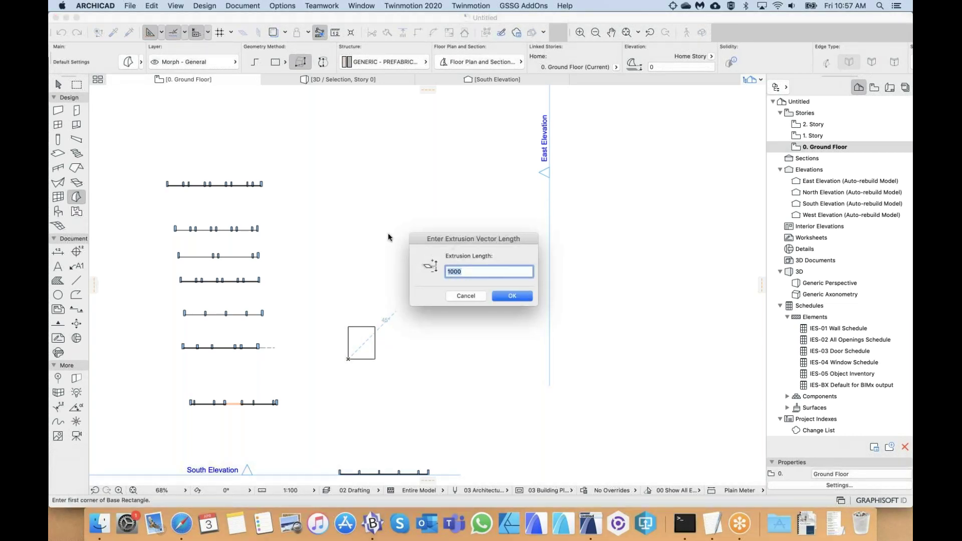
pyautogui.write('300')
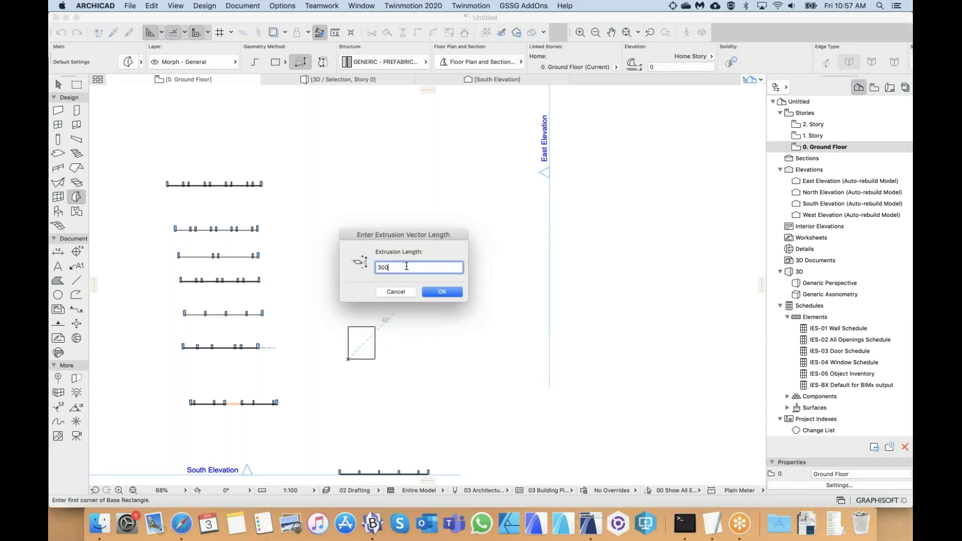
pyautogui.click(442, 292)
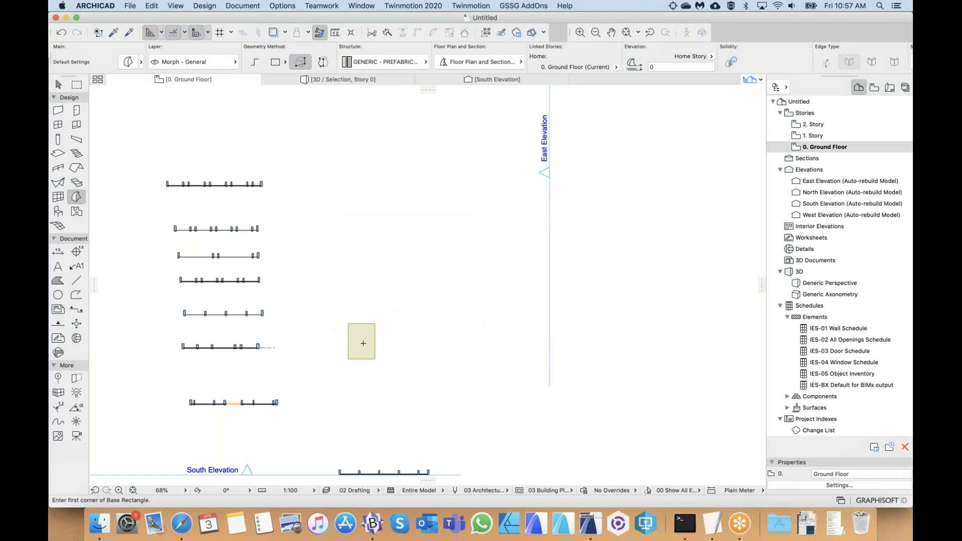
# - Create a second box morph 1500 by 2000 mm and 300 mm high to the right of the first one
pyautogui.scroll(10, 363, 342)
pyautogui.hscroll(5, 361, 344)
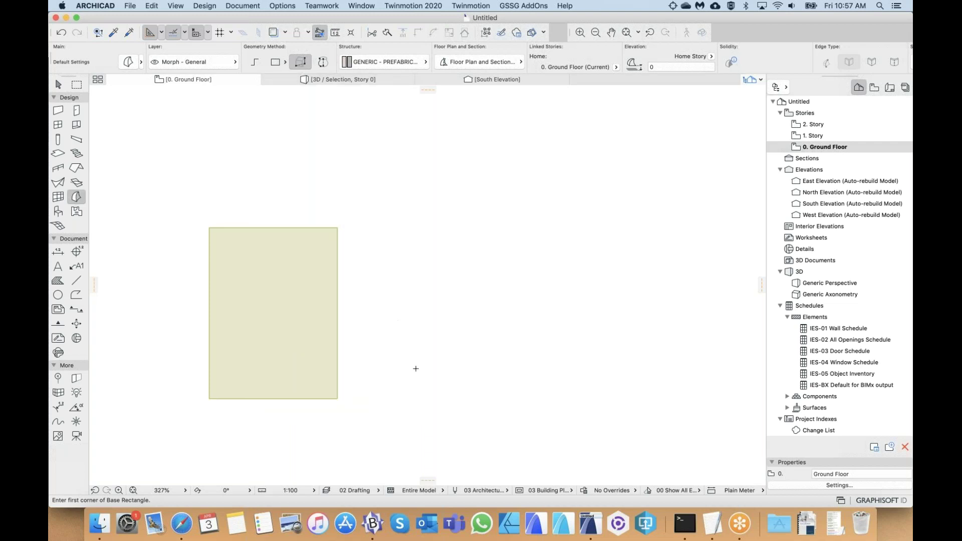
pyautogui.click(401, 403)
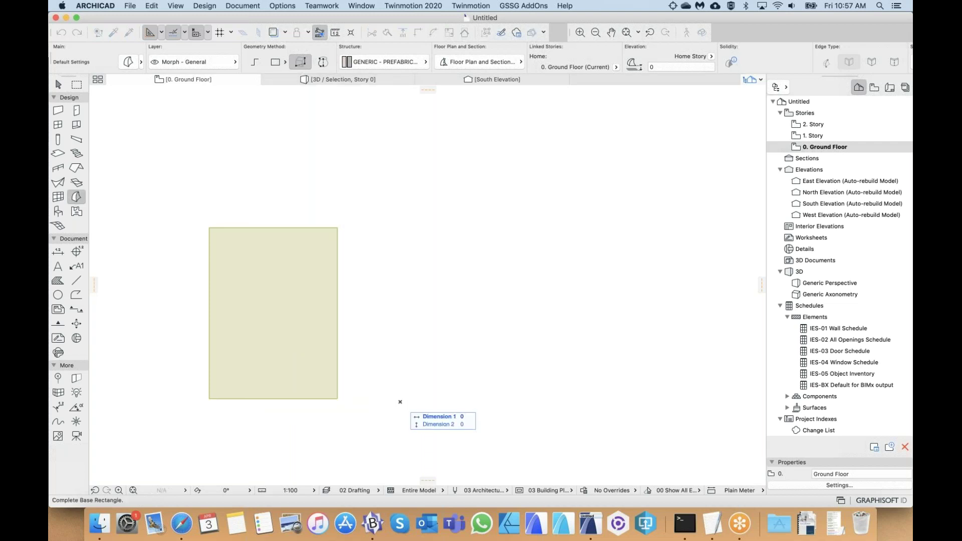
pyautogui.hscroll(3, 401, 402)
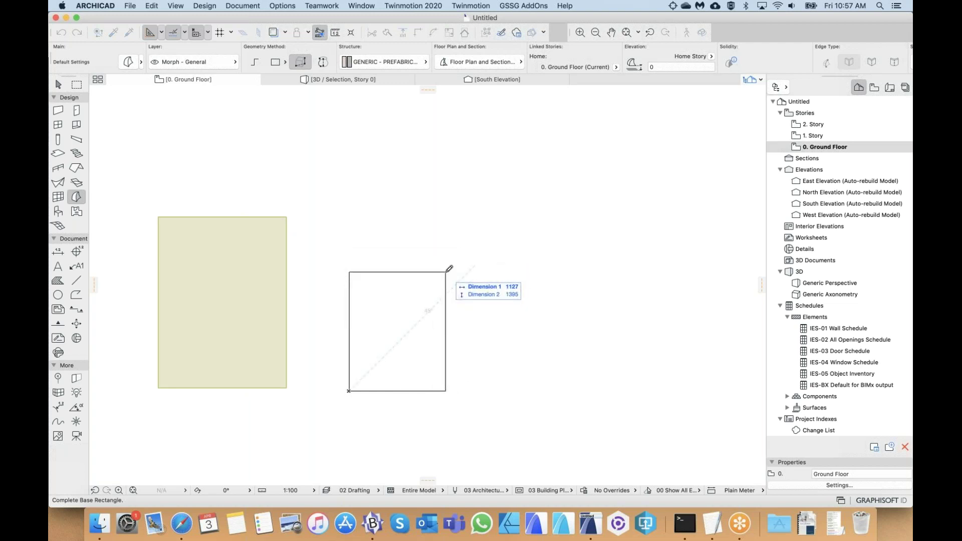
pyautogui.write('1500')
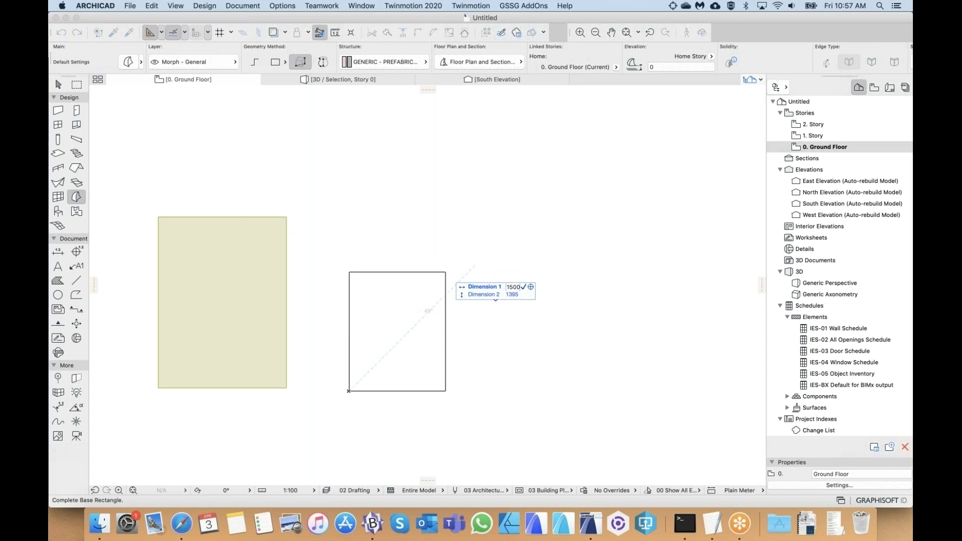
pyautogui.press('Tab')
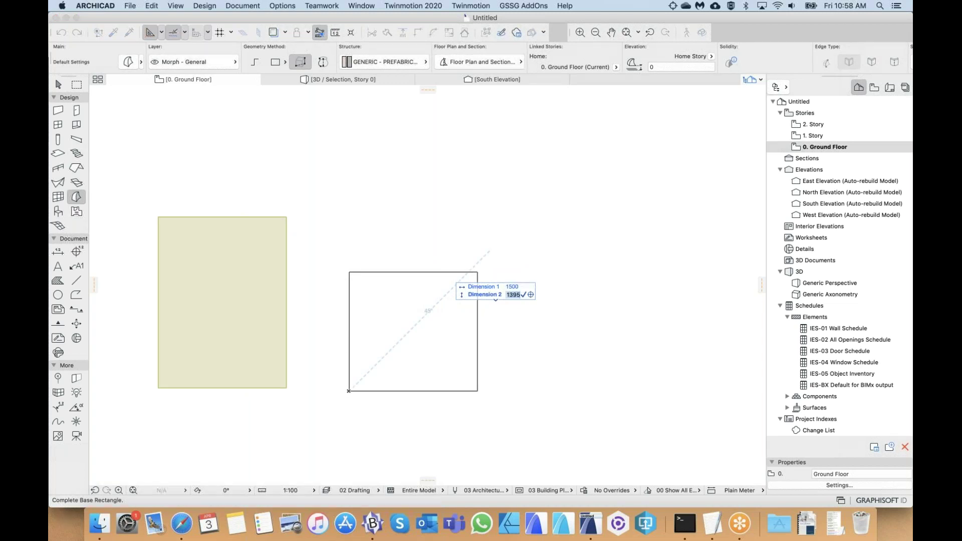
pyautogui.write('2000')
pyautogui.press('Return')
pyautogui.moveTo(392, 240); pyautogui.dragTo(391, 196)
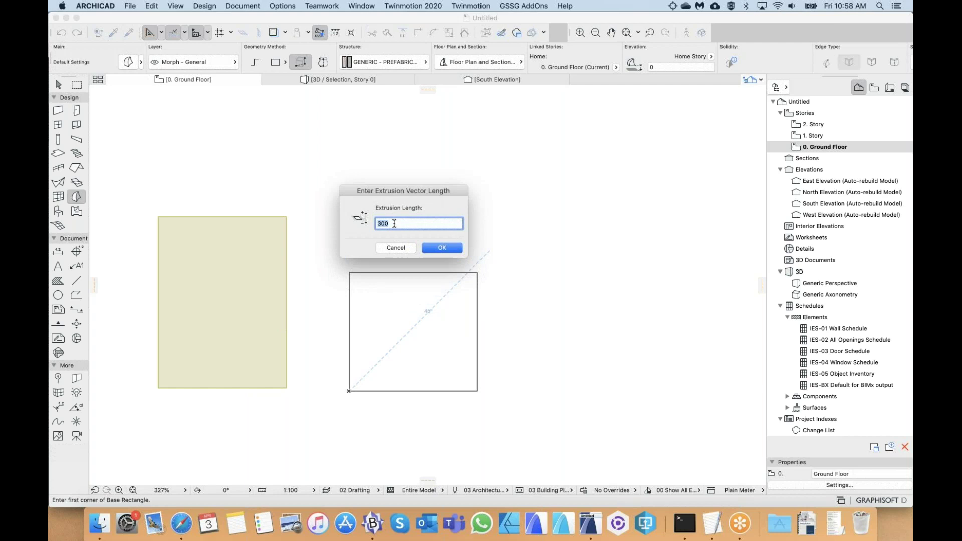
pyautogui.click(443, 248)
pyautogui.hscroll(-1, 401, 233)
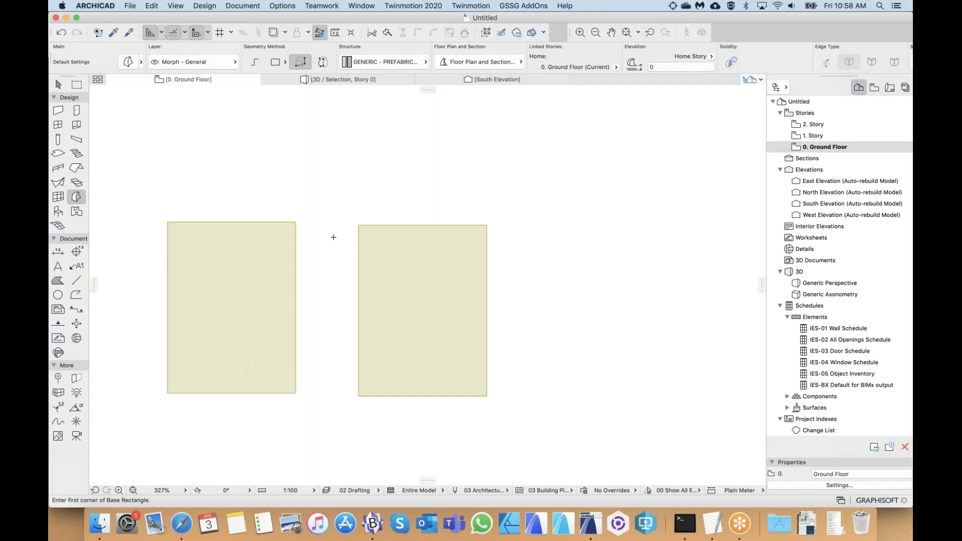
pyautogui.hscroll(-2, 230, 326)
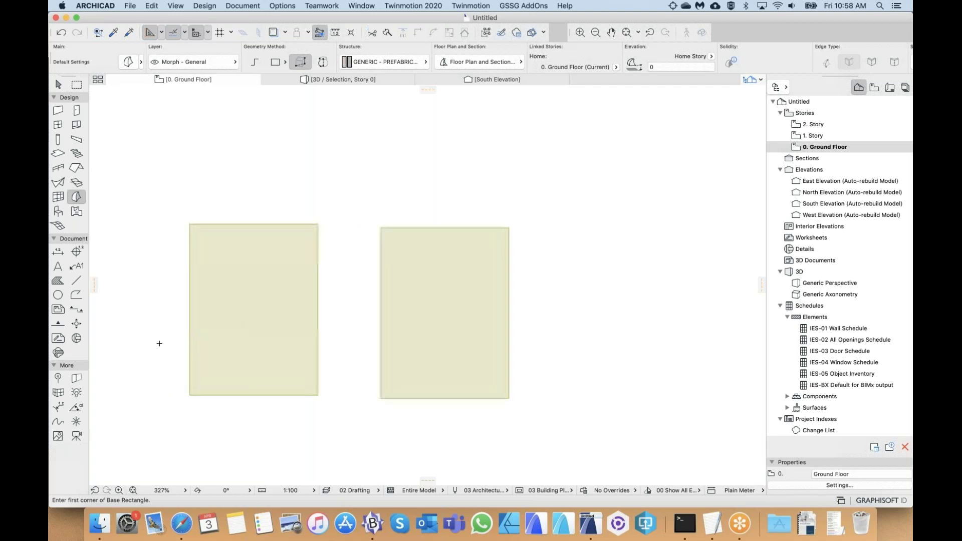
# - Dimension the first box morph's width below its lower edge and its length beside its left edge
pyautogui.click(57, 251)
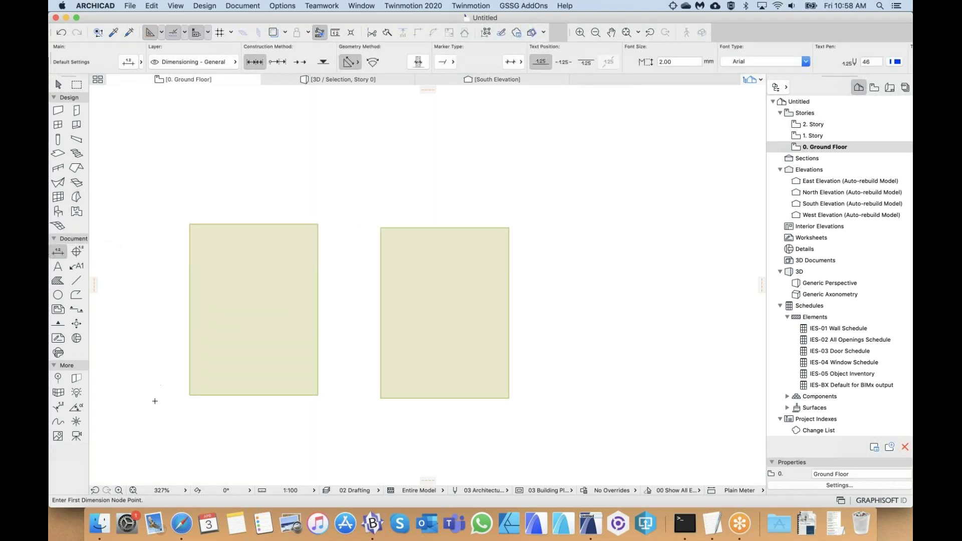
pyautogui.click(190, 396)
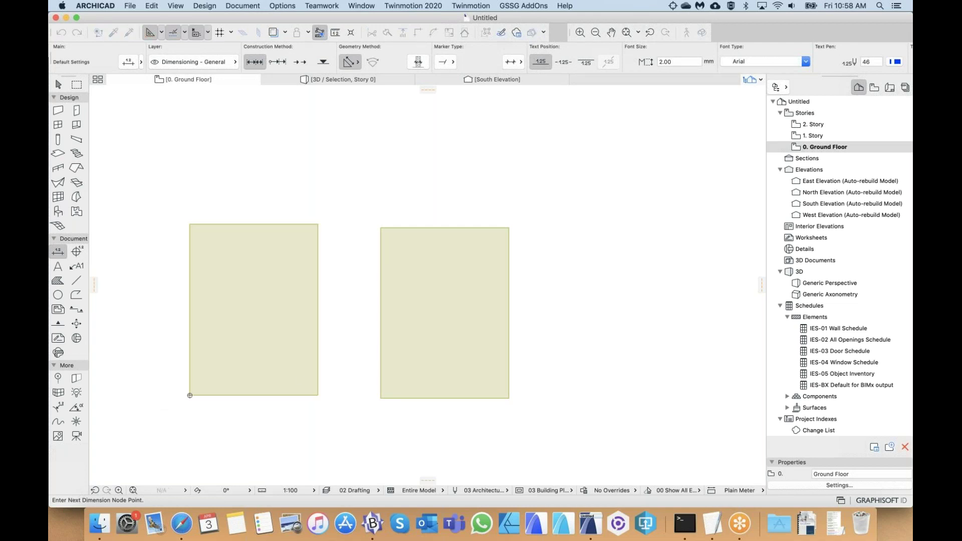
pyautogui.click(318, 396)
pyautogui.doubleClick(271, 427)
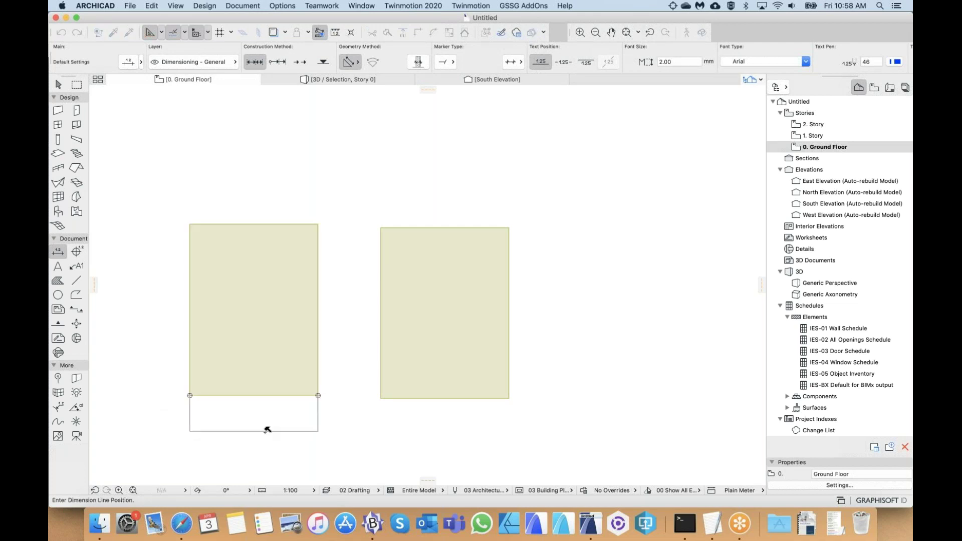
pyautogui.click(262, 433)
pyautogui.hscroll(-3, 209, 400)
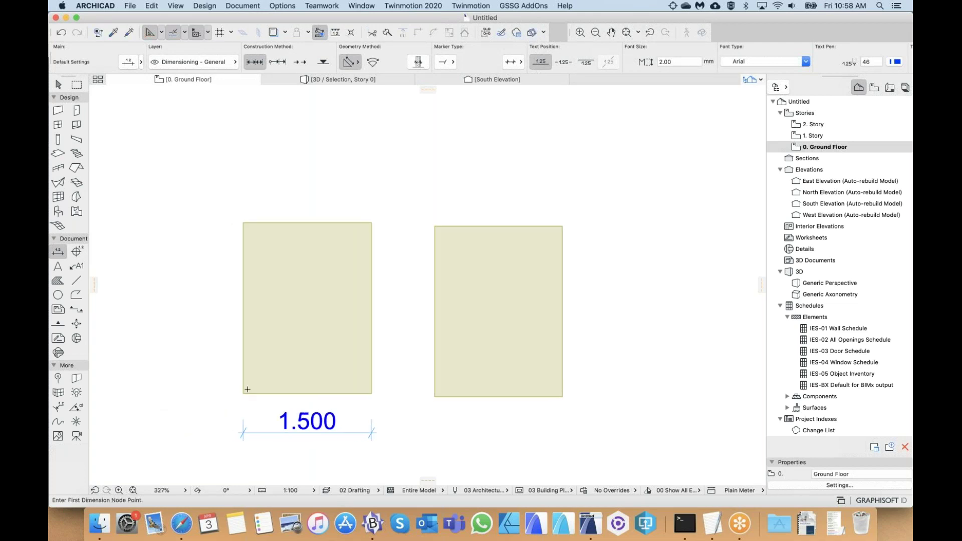
pyautogui.click(243, 394)
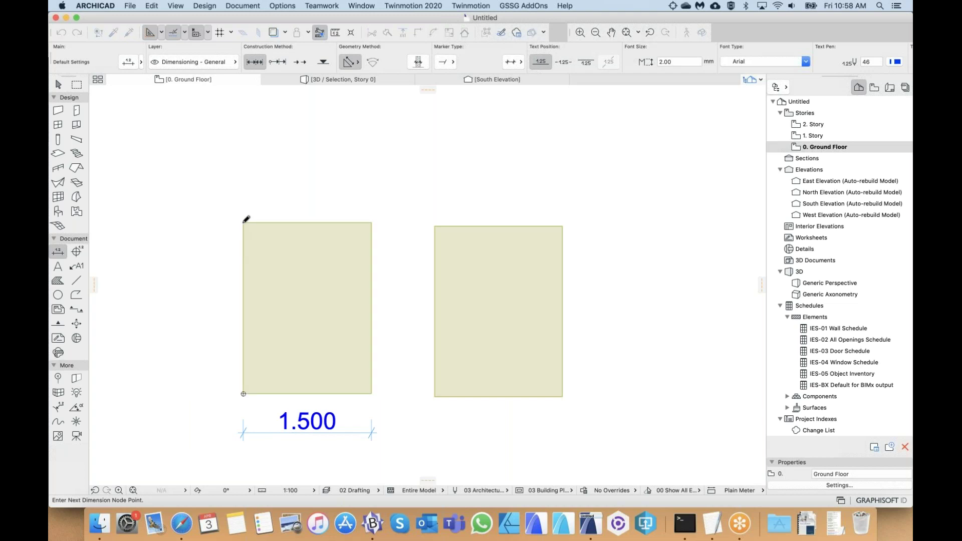
pyautogui.doubleClick(245, 222)
pyautogui.click(190, 306)
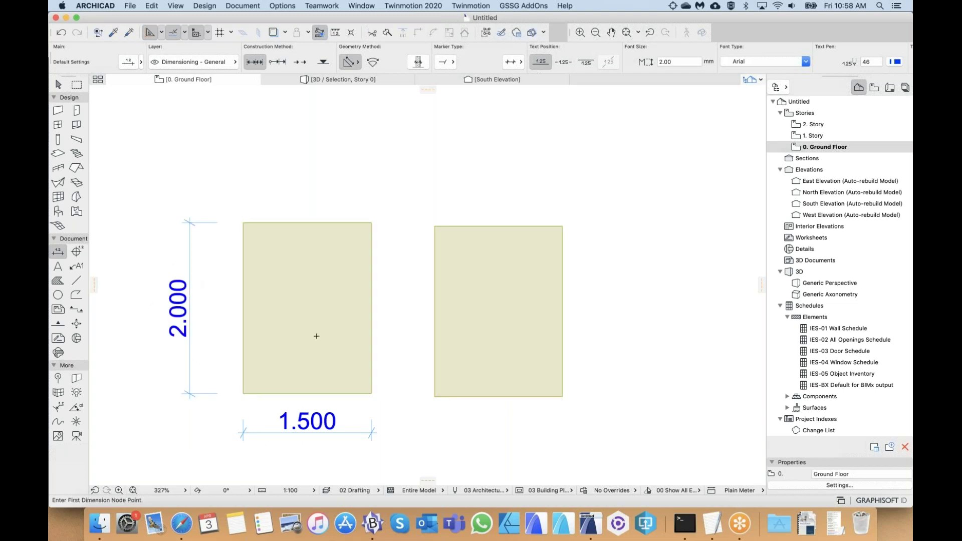
pyautogui.hscroll(2, 386, 287)
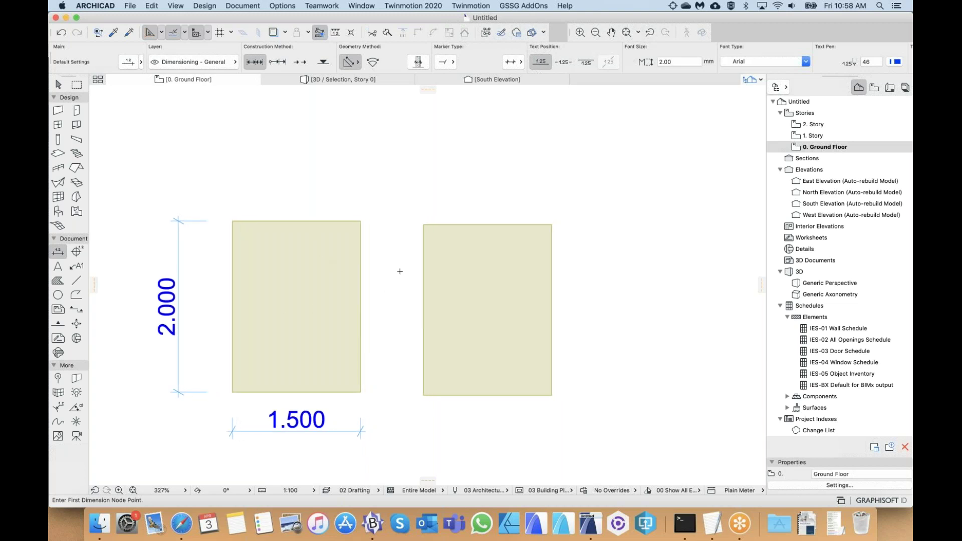
pyautogui.hscroll(4, 410, 274)
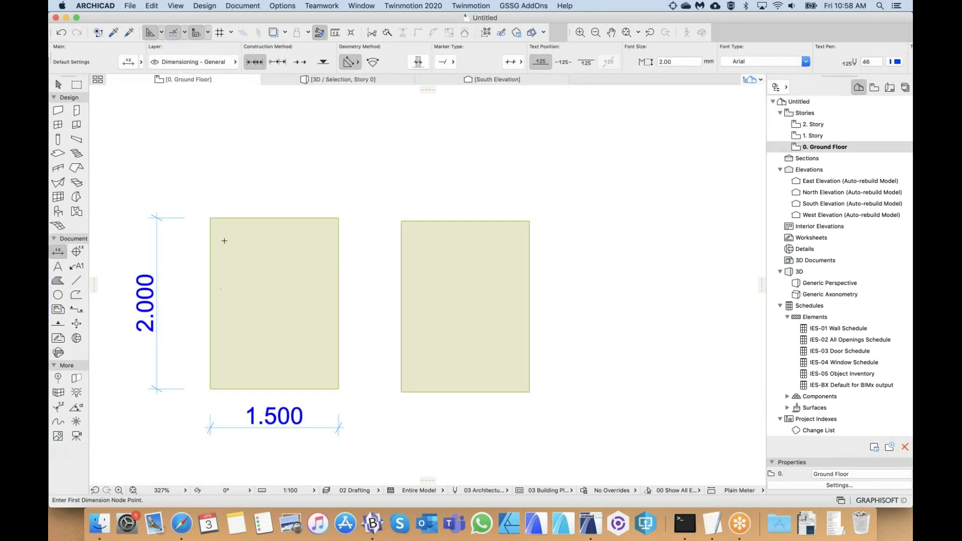
# - Delete the undimensioned box morph to the right of the dimensioned one
pyautogui.click(76, 197)
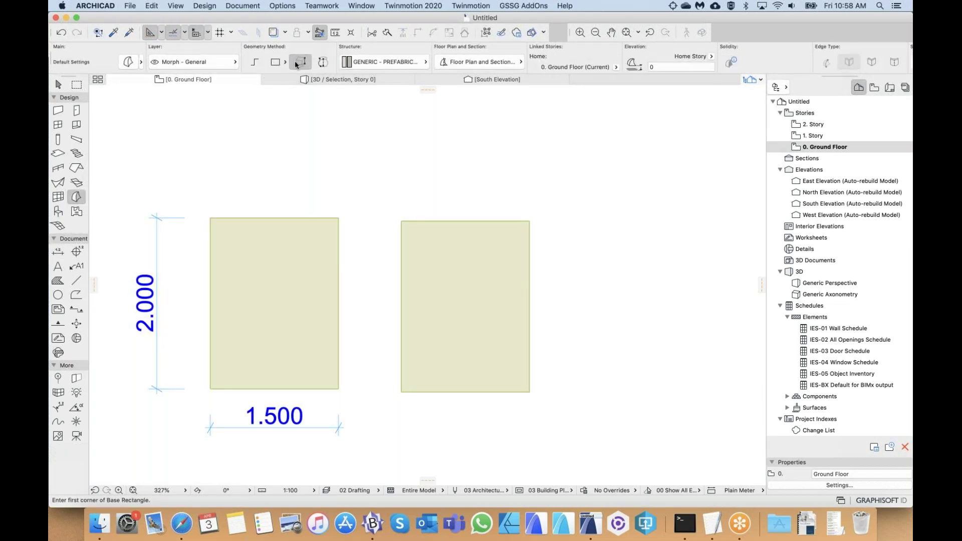
pyautogui.moveTo(360, 329); pyautogui.dragTo(363, 331, button='middle')
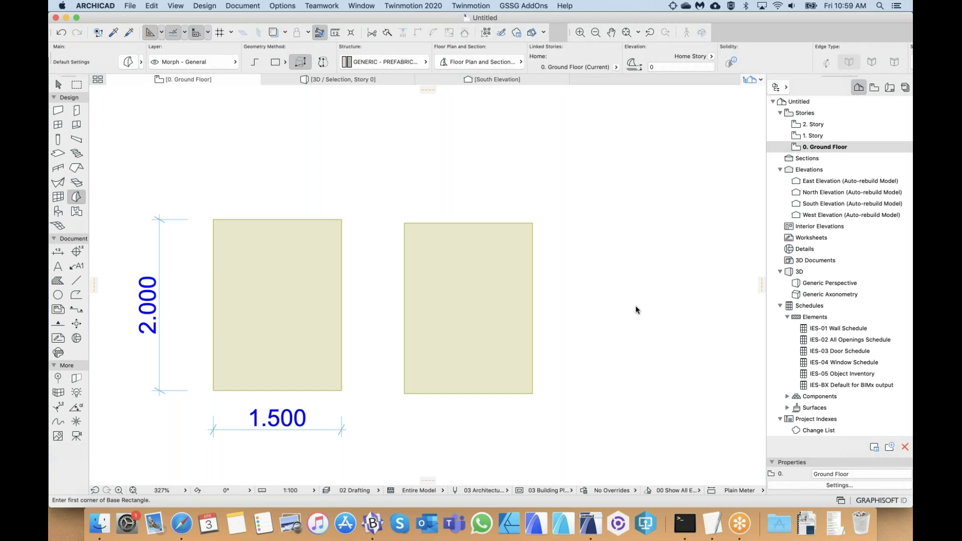
pyautogui.keyDown('shift'); pyautogui.click(462, 314); pyautogui.keyUp('shift')
pyautogui.press('Delete')
# - Show only the dimensioned box morph in 3D, fit it to the view, and orbit to see its top face
pyautogui.hscroll(-3, 297, 268)
pyautogui.keyDown('shift'); pyautogui.click(329, 294); pyautogui.keyUp('shift')
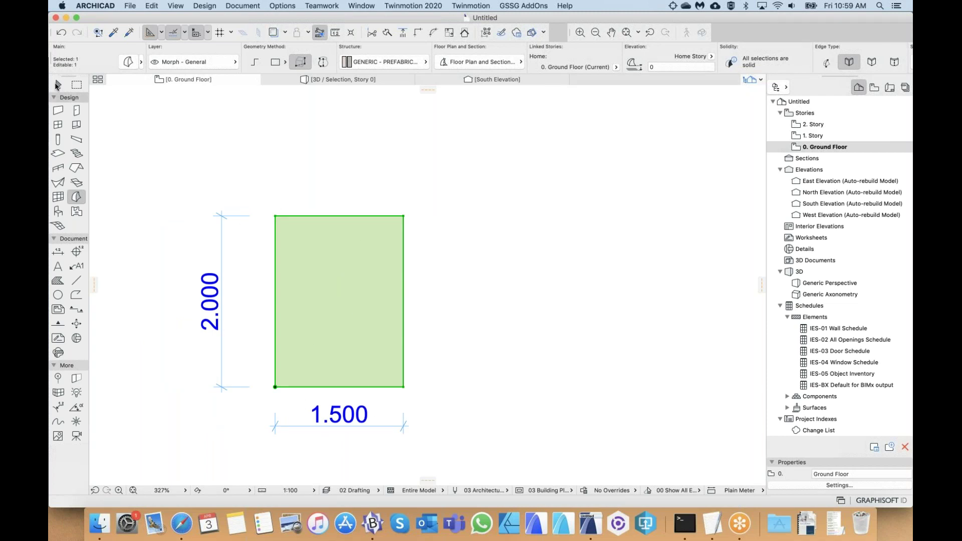
pyautogui.click(58, 84)
pyautogui.click(449, 280)
pyautogui.click(336, 286)
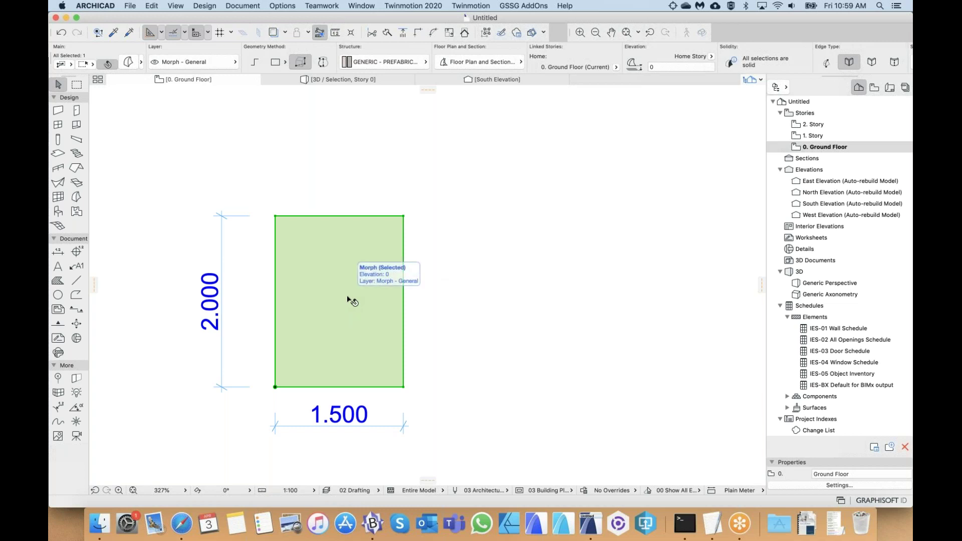
pyautogui.press('F5')
pyautogui.click(161, 487)
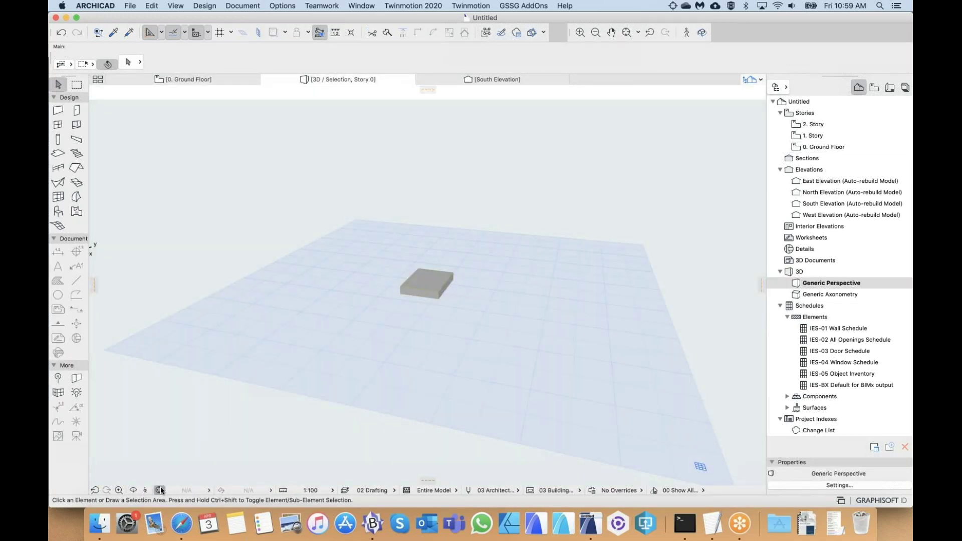
pyautogui.keyDown('shift'); pyautogui.moveTo(371, 323); pyautogui.dragTo(334, 472, button='middle'); pyautogui.keyUp('shift')
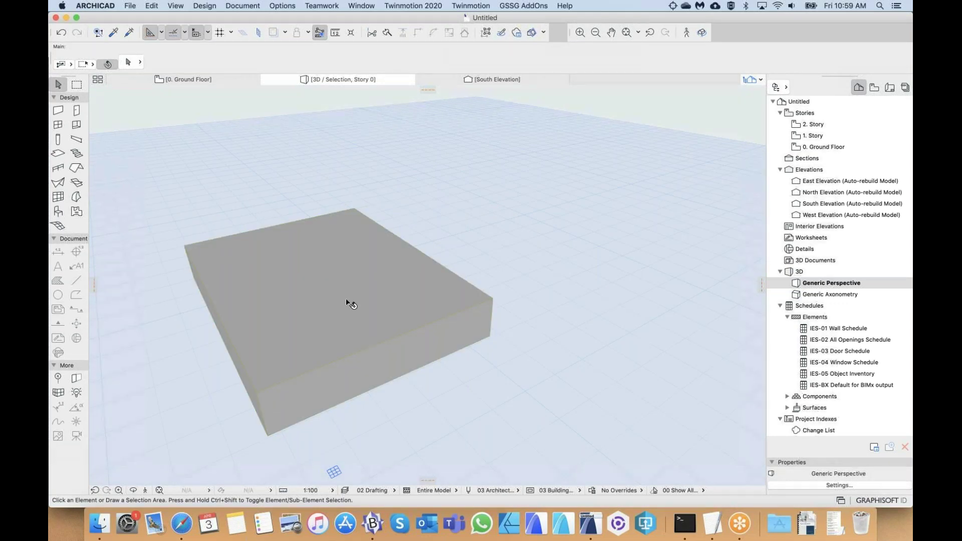
pyautogui.keyDown('shift'); pyautogui.moveTo(331, 297); pyautogui.dragTo(370, 312, button='middle'); pyautogui.keyUp('shift')
# - Select the box morph, start adding to it from the top face's left corner, and switch to the polygonal geometry method
pyautogui.click(323, 298)
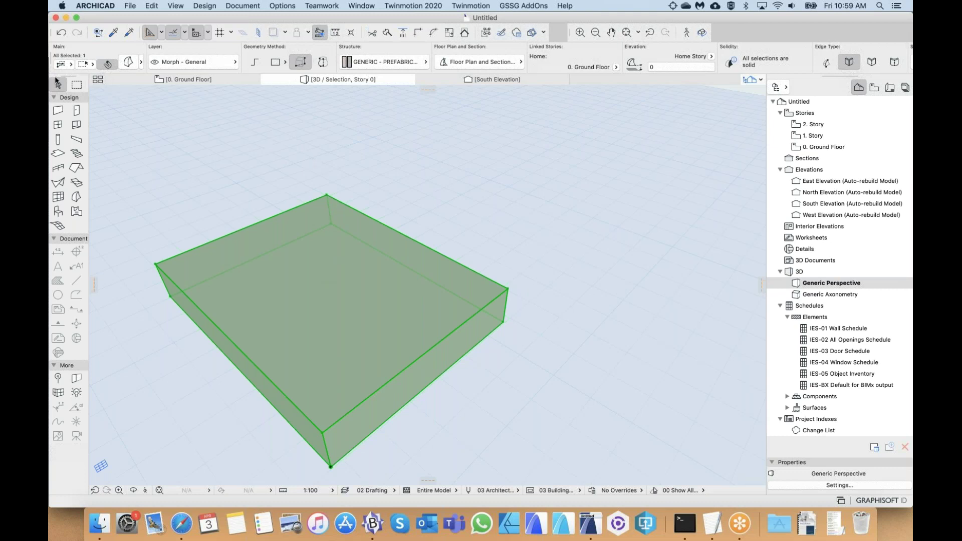
pyautogui.click(155, 262)
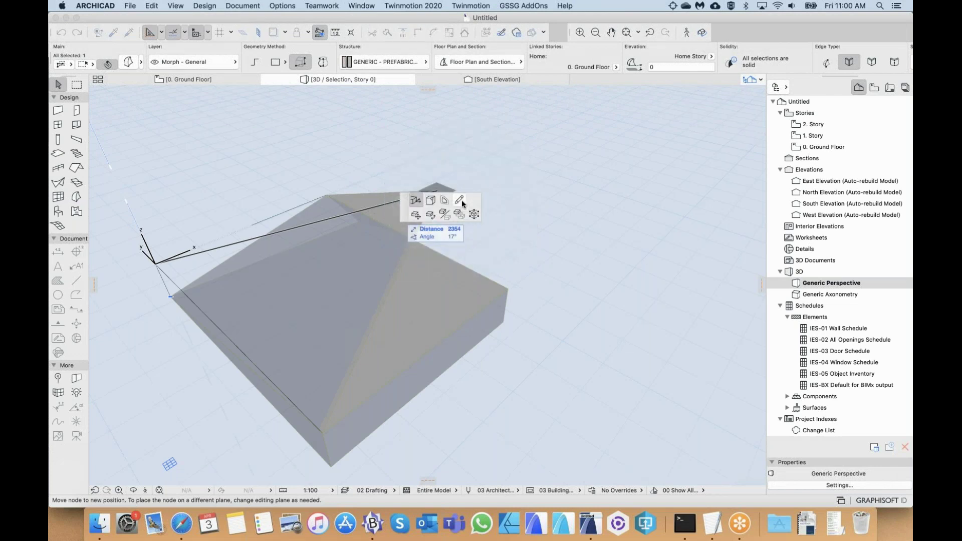
pyautogui.click(459, 200)
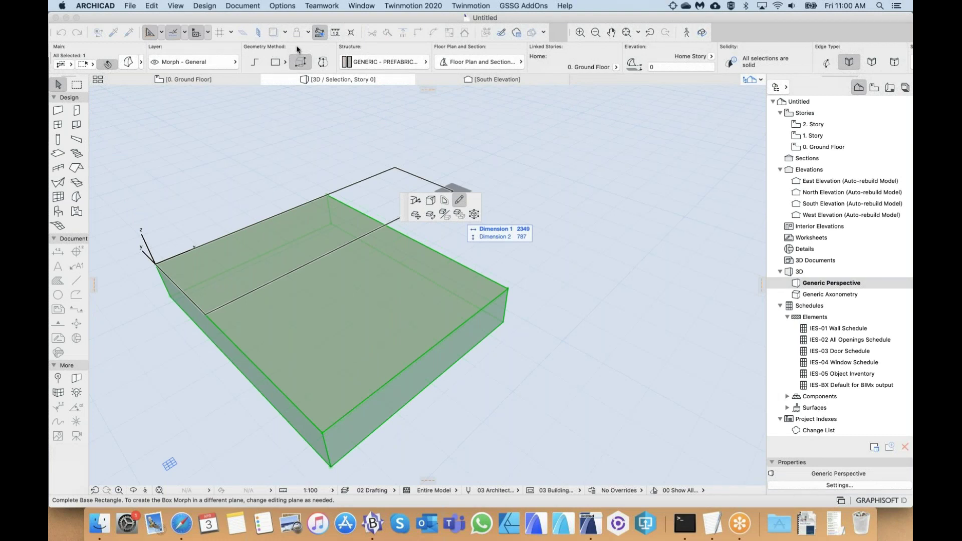
pyautogui.click(256, 62)
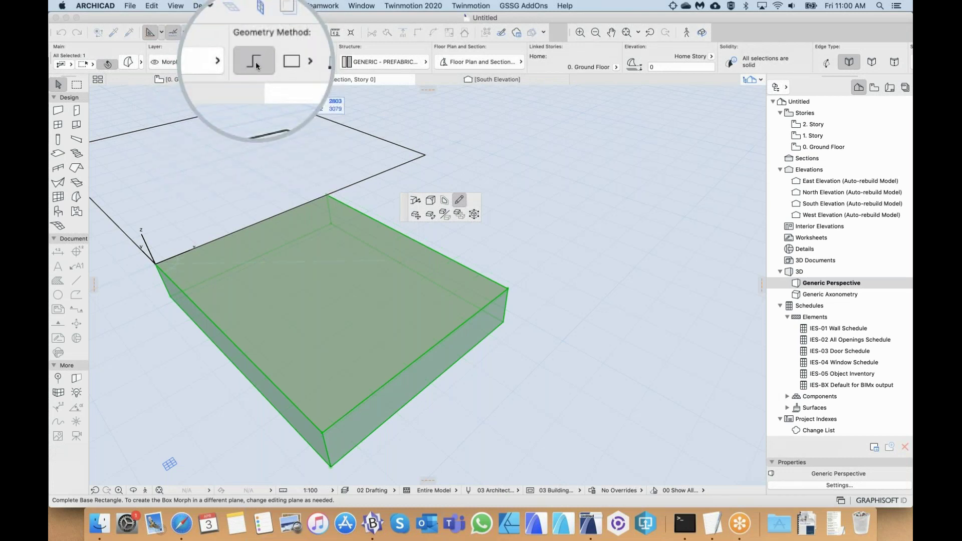
# - Try a line from the top face's left corner to its diagonally opposite corner, and undo it
pyautogui.click(156, 263)
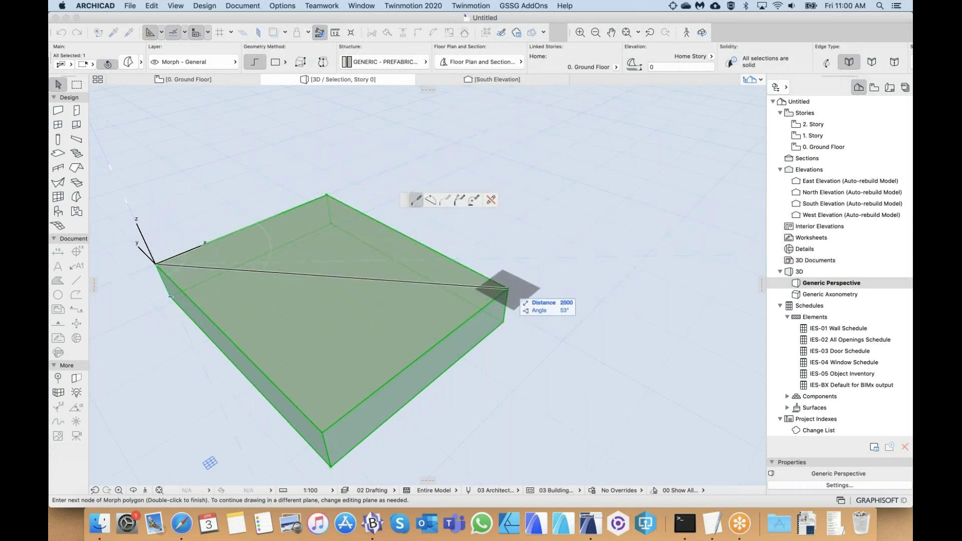
pyautogui.doubleClick(508, 289)
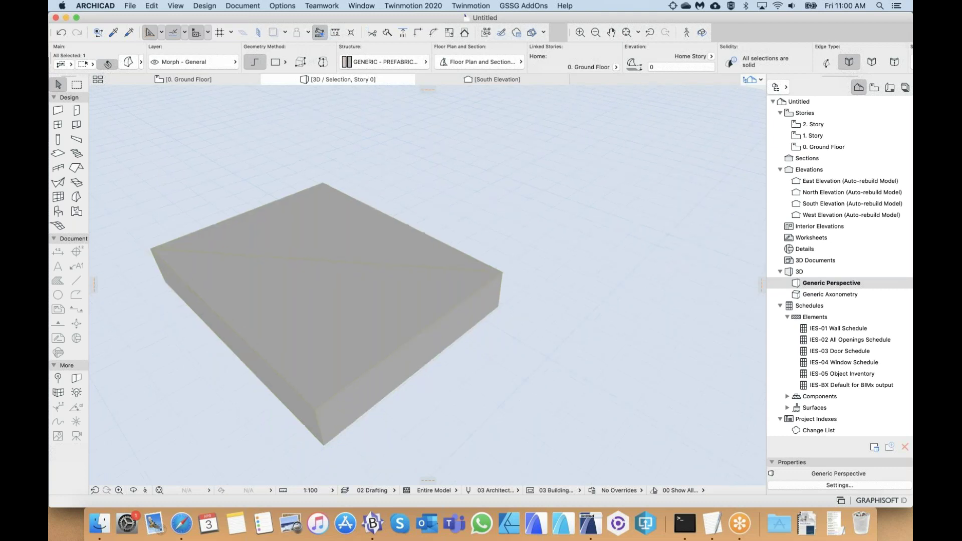
pyautogui.press('super+z')
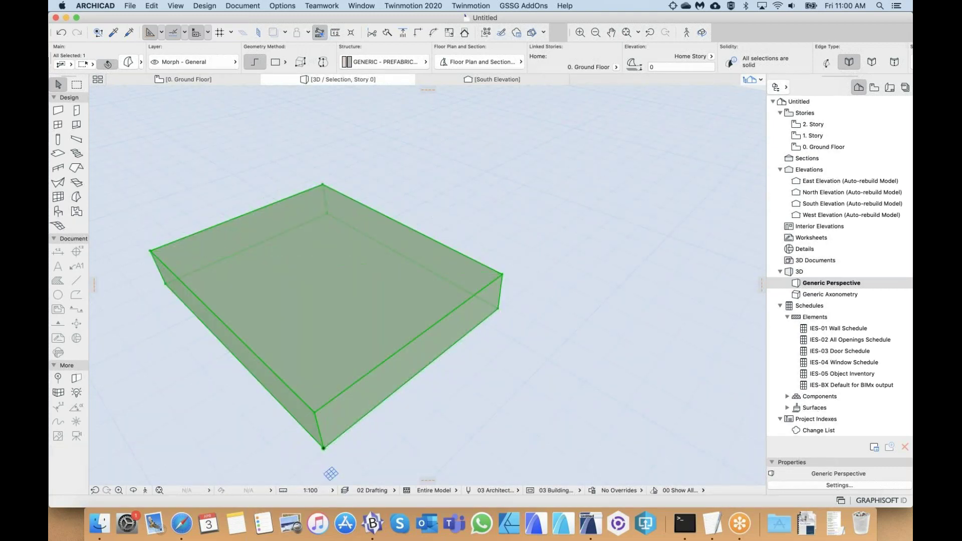
# - Split the box's top face with a straight diagonal line from its left corner to the opposite right corner, and deselect the morph
pyautogui.click(150, 252)
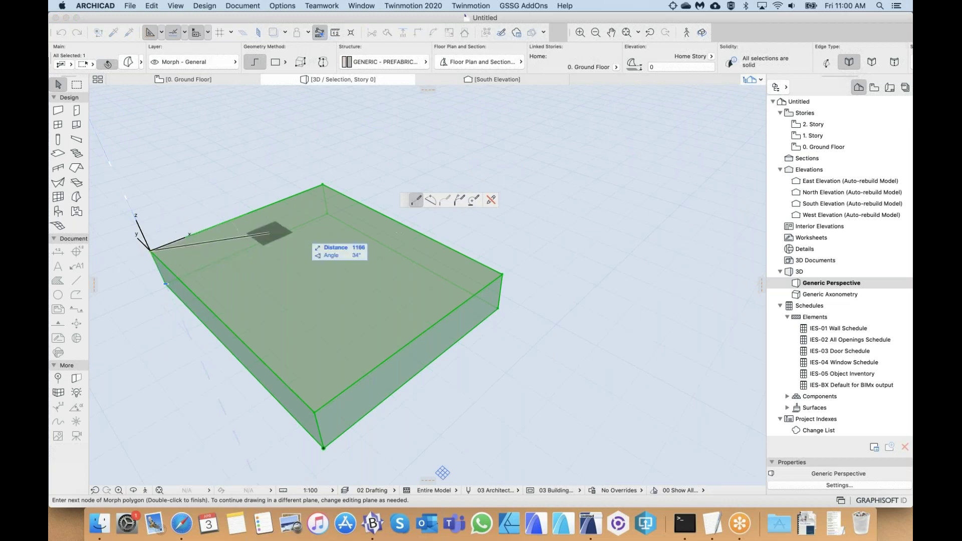
pyautogui.click(445, 200)
pyautogui.click(459, 201)
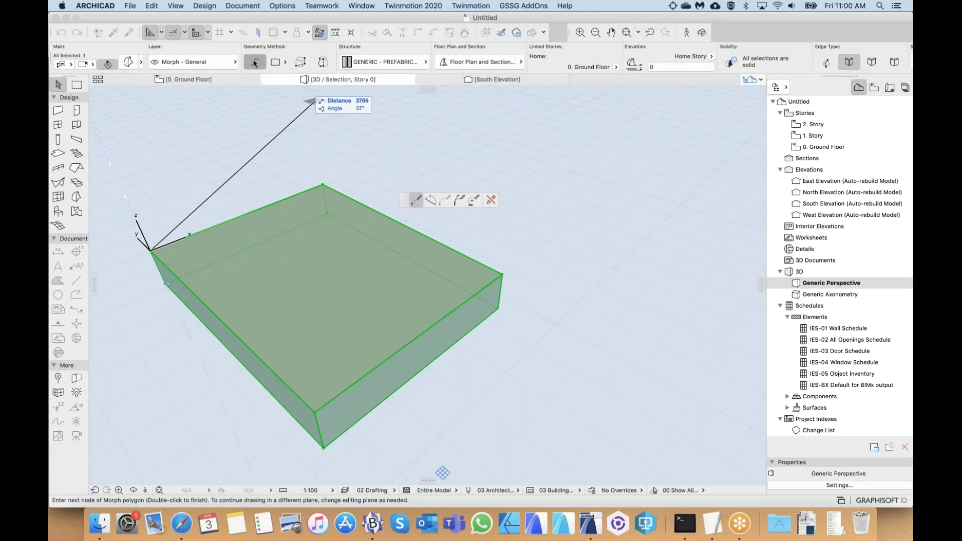
pyautogui.doubleClick(503, 273)
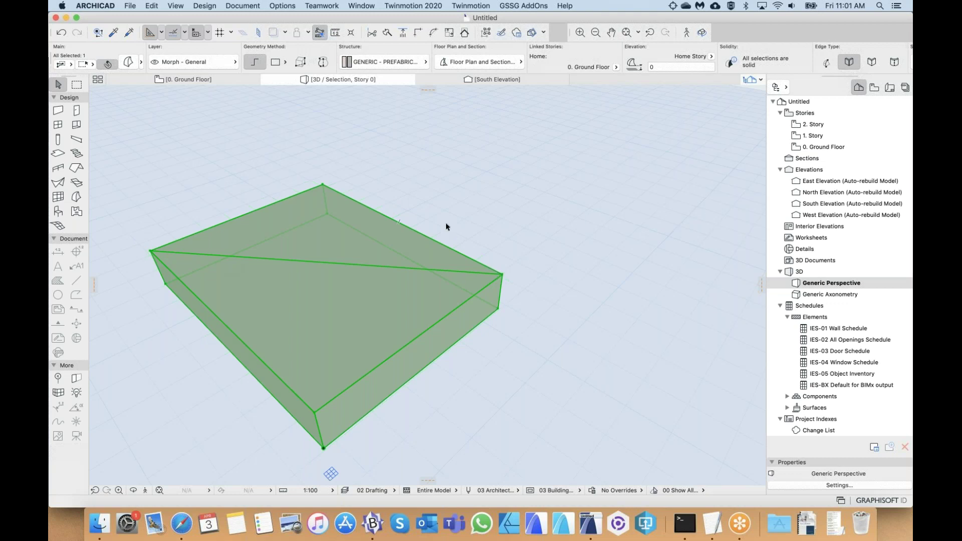
pyautogui.moveTo(446, 223); pyautogui.dragTo(457, 223, button='middle')
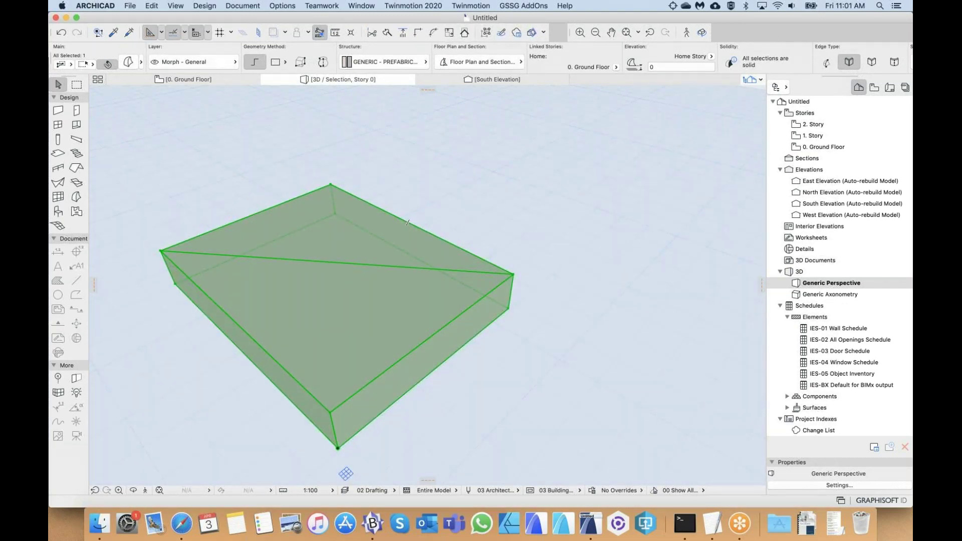
pyautogui.moveTo(453, 204); pyautogui.dragTo(451, 200, button='middle')
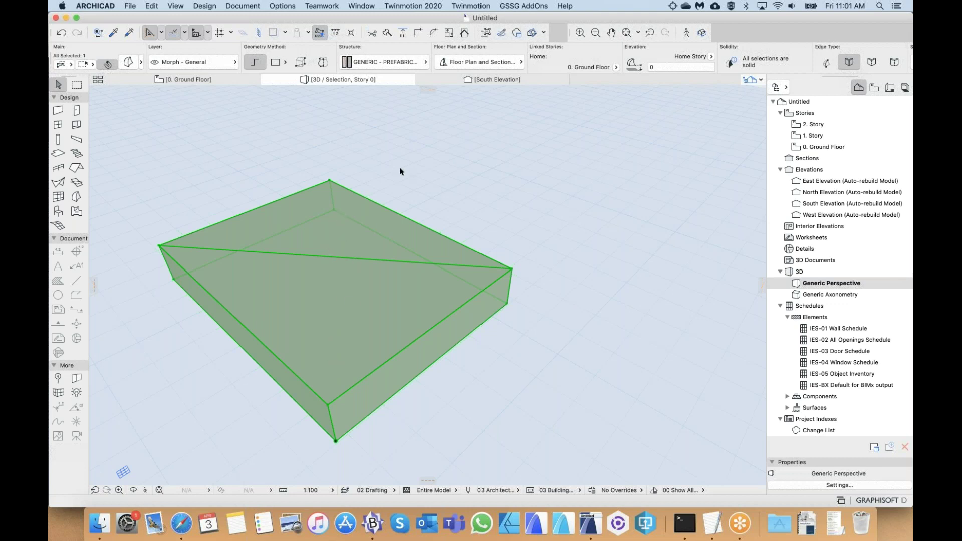
pyautogui.click(390, 192)
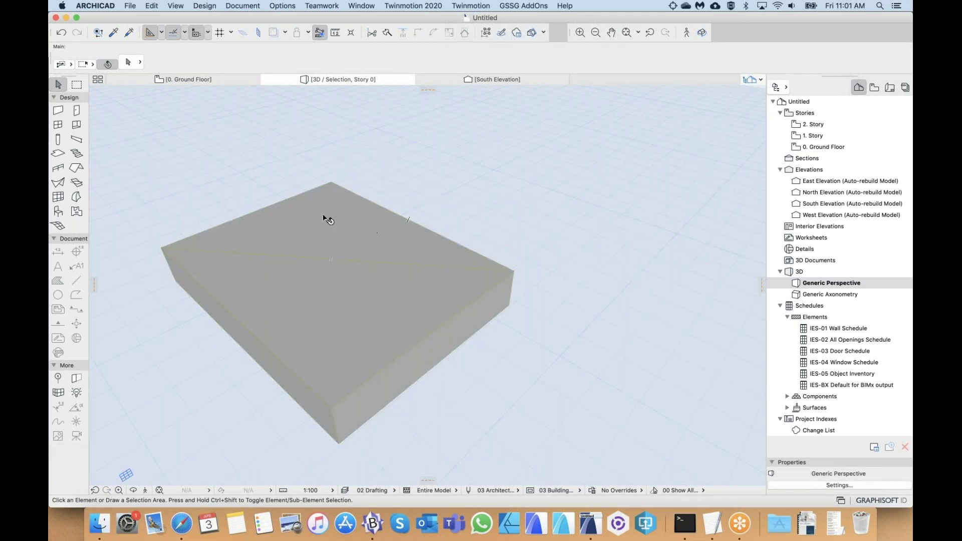
# - Override the surface of the rear triangular half of the box's top face with Paint - Cadmium Yellow, and deselect it
pyautogui.keyDown('shift'); pyautogui.moveTo(448, 203); pyautogui.dragTo(447, 196, button='middle'); pyautogui.keyUp('shift')
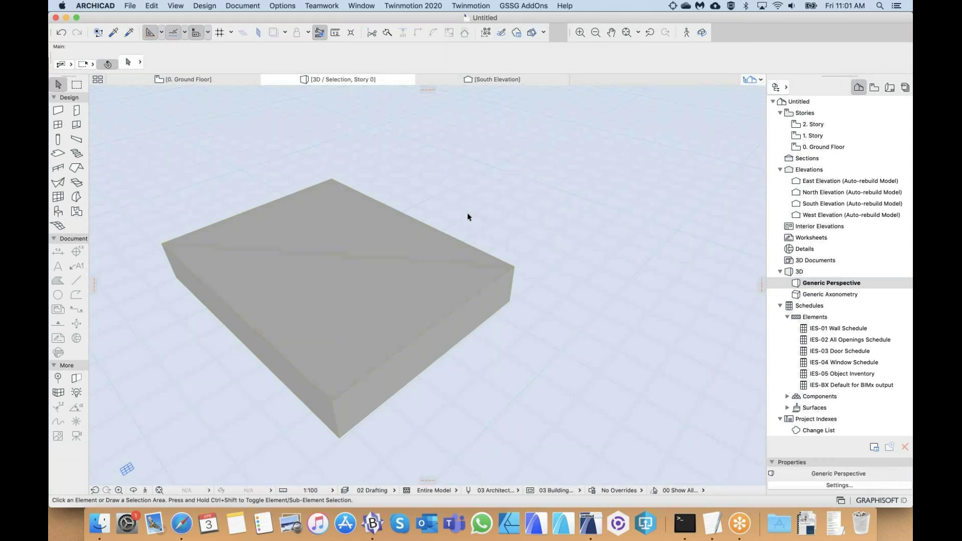
pyautogui.keyDown('ctrl'); pyautogui.keyDown('shift'); pyautogui.click(336, 233); pyautogui.keyUp('shift'); pyautogui.keyUp('ctrl')
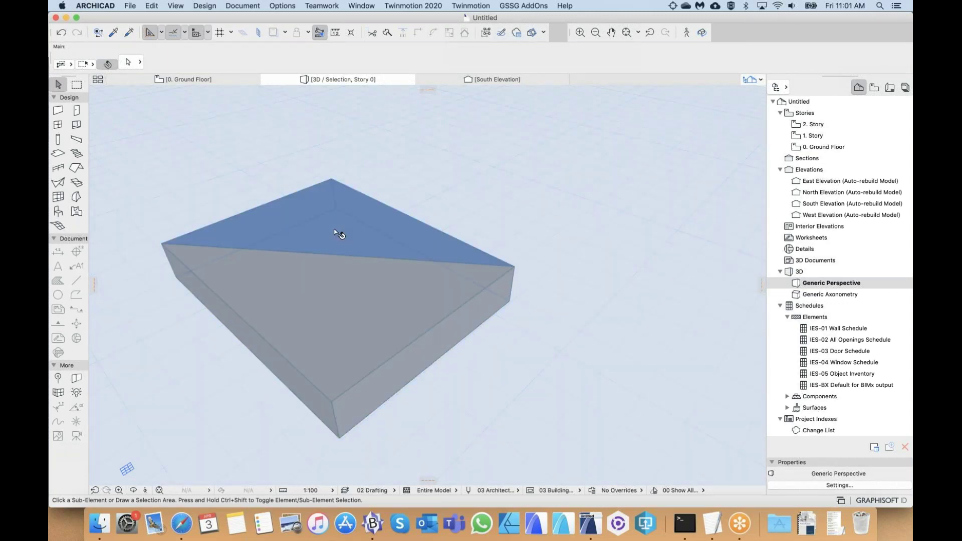
pyautogui.click(331, 229)
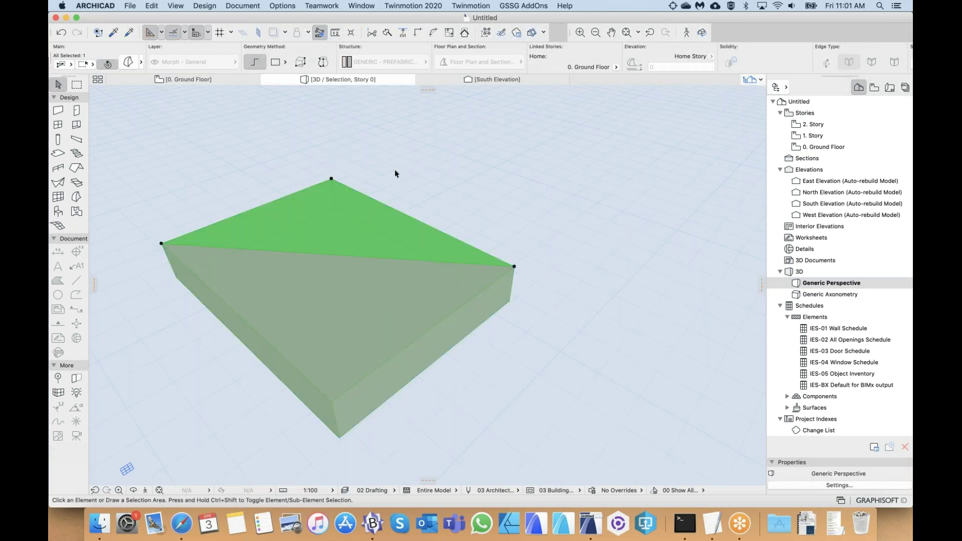
pyautogui.press('super+t')
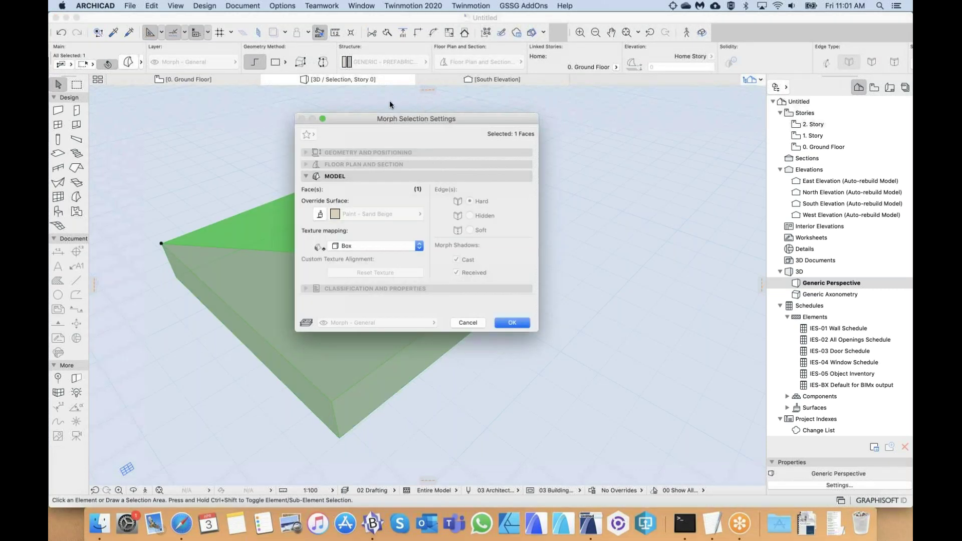
pyautogui.click(249, 197)
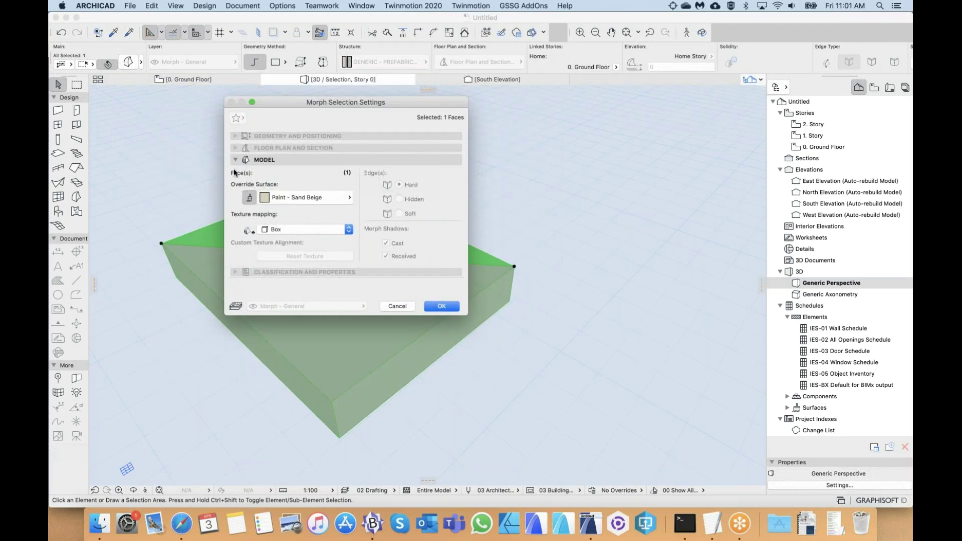
pyautogui.click(283, 198)
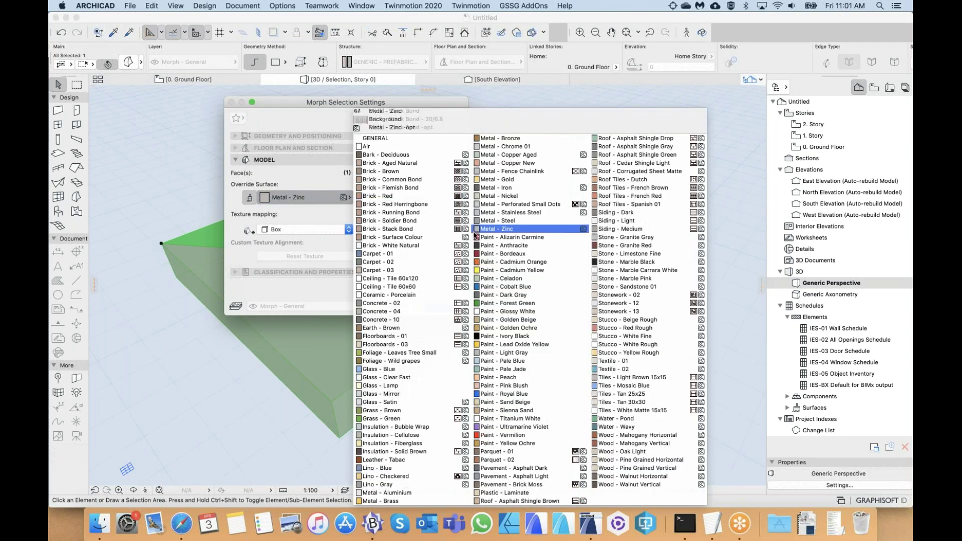
pyautogui.click(518, 272)
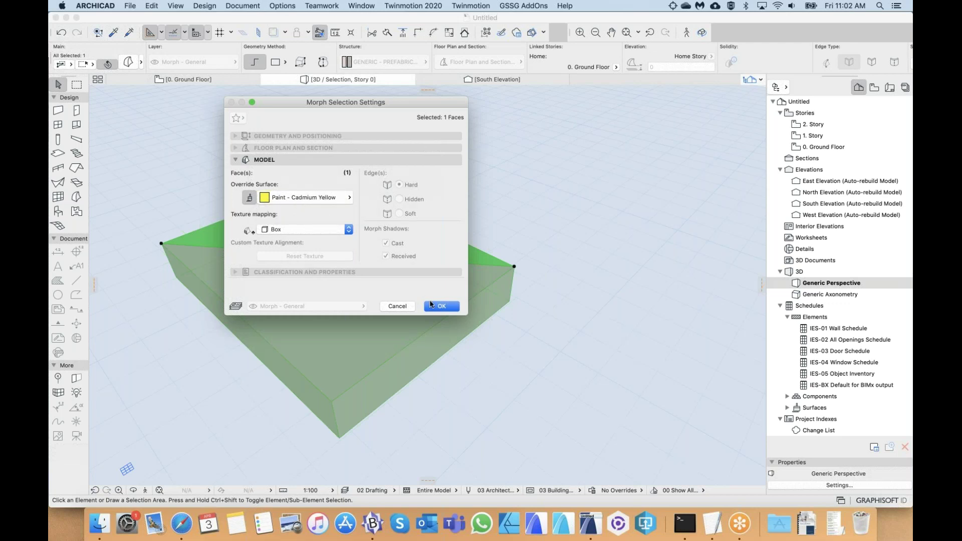
pyautogui.click(443, 309)
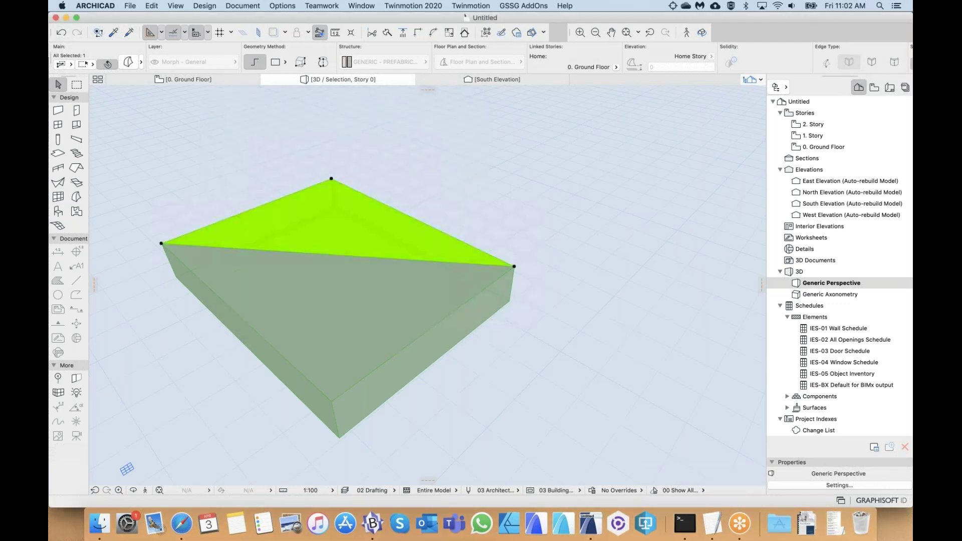
pyautogui.click(486, 216)
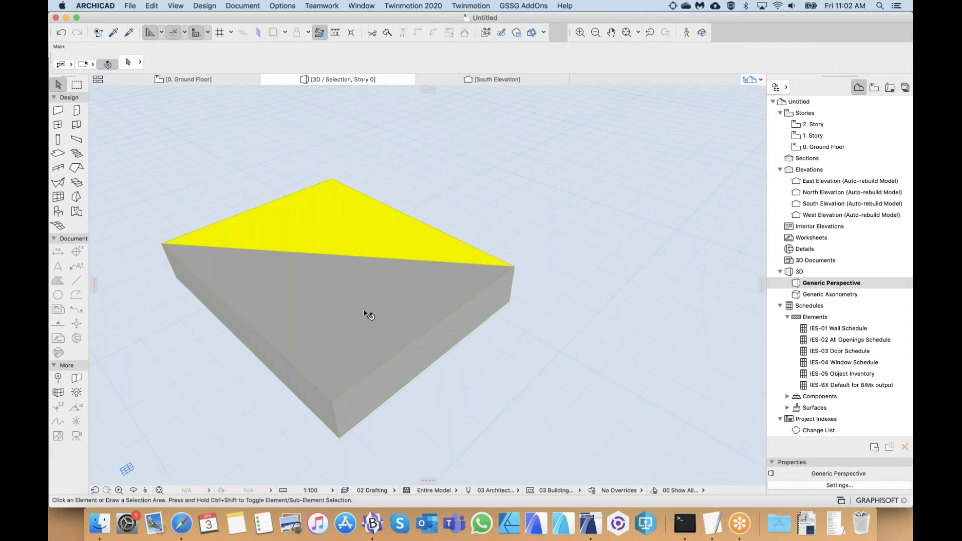
# - Override the surface of the front triangular half of the box's top face with Paint - Pale Jade, and deselect it
pyautogui.hotkey('ctrl', 'shift')
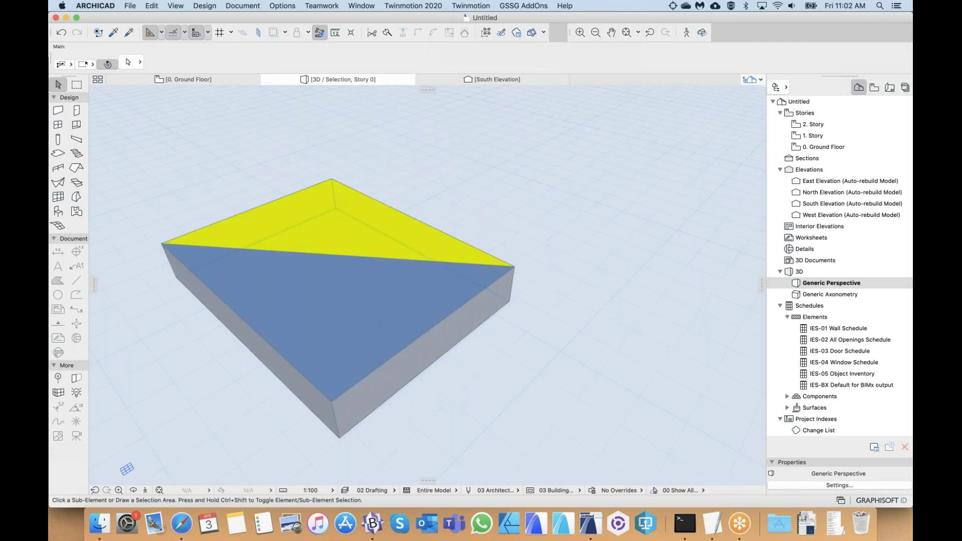
pyautogui.keyDown('ctrl'); pyautogui.keyDown('shift'); pyautogui.click(324, 306); pyautogui.keyUp('shift'); pyautogui.keyUp('ctrl')
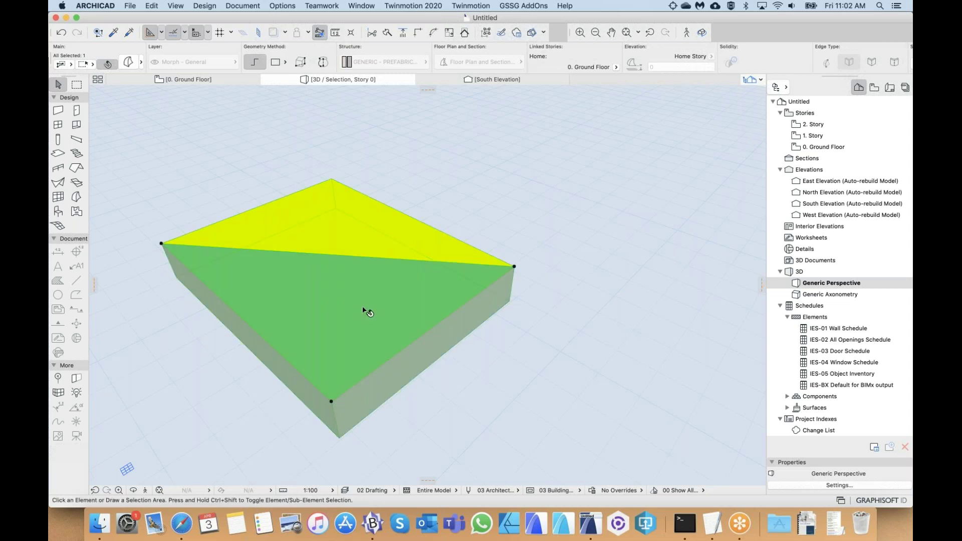
pyautogui.press('super+t')
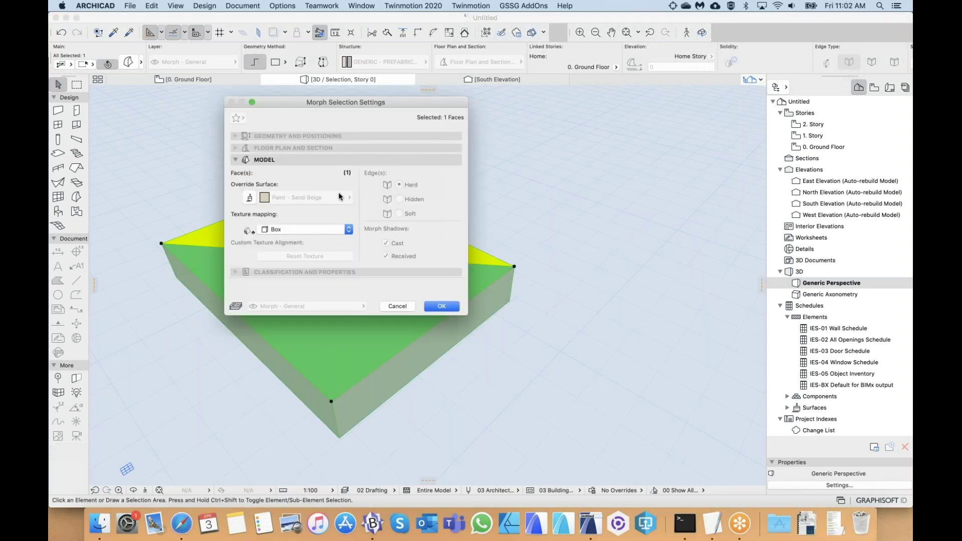
pyautogui.click(250, 198)
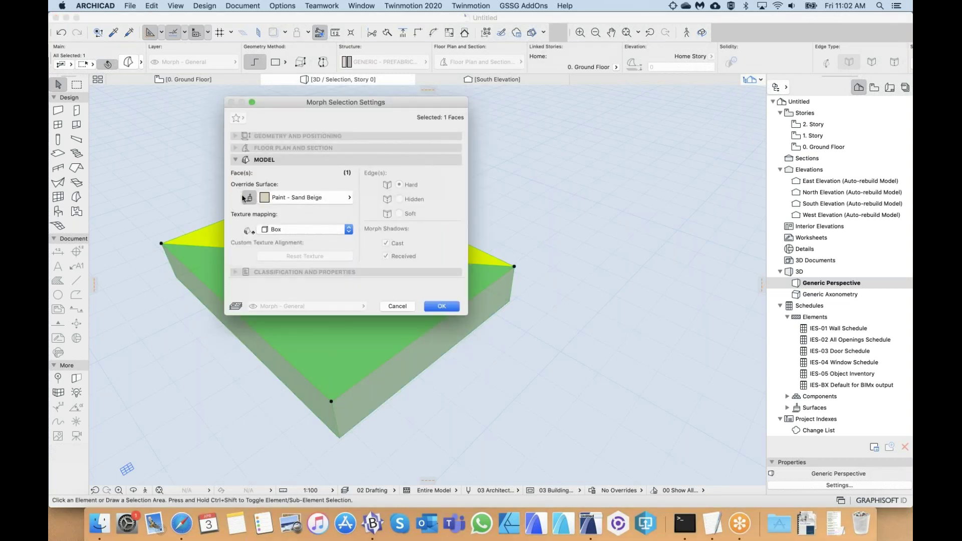
pyautogui.click(306, 200)
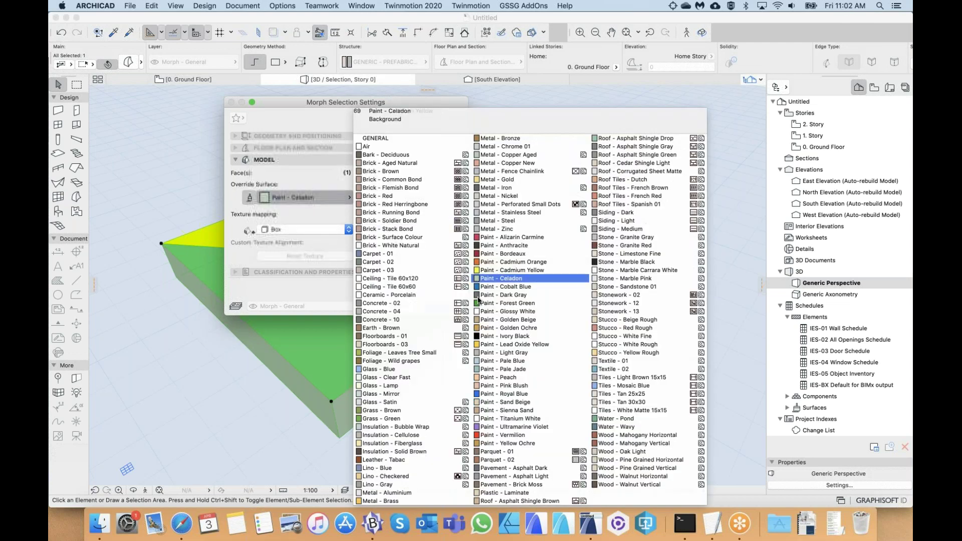
pyautogui.click(509, 370)
pyautogui.click(443, 306)
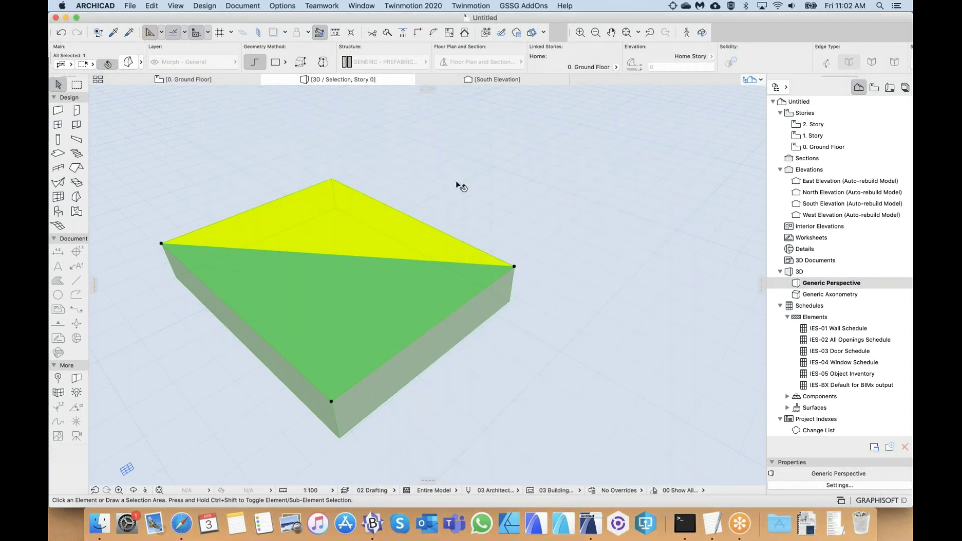
pyautogui.keyDown('shift'); pyautogui.moveTo(364, 250); pyautogui.dragTo(408, 200, button='middle'); pyautogui.keyUp('shift')
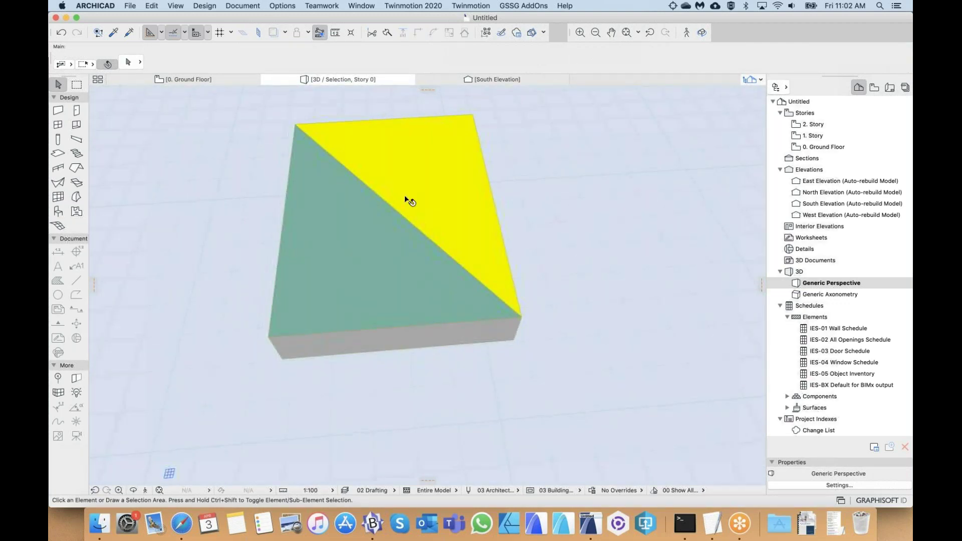
pyautogui.moveTo(389, 239); pyautogui.dragTo(273, 446, button='middle')
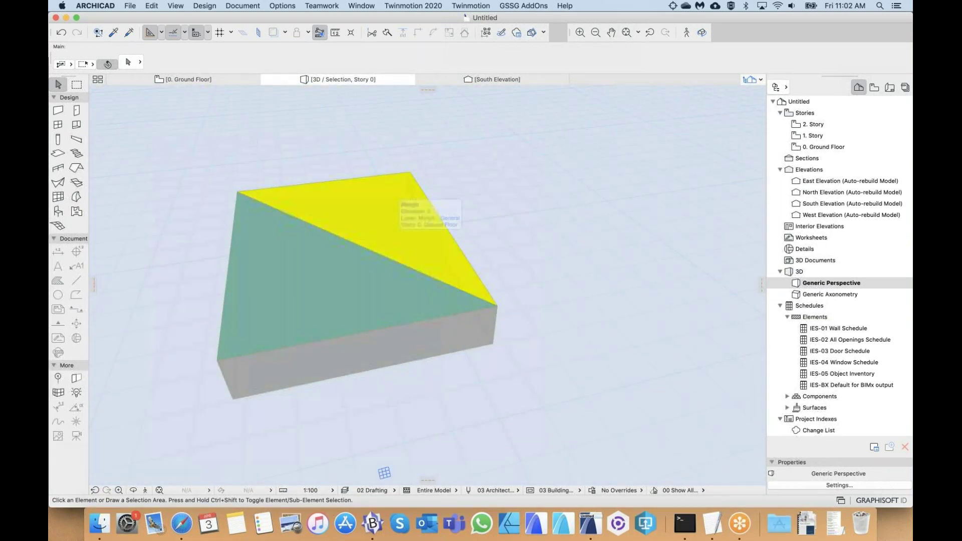
pyautogui.keyDown('shift'); pyautogui.moveTo(479, 186); pyautogui.dragTo(475, 191, button='middle'); pyautogui.keyUp('shift')
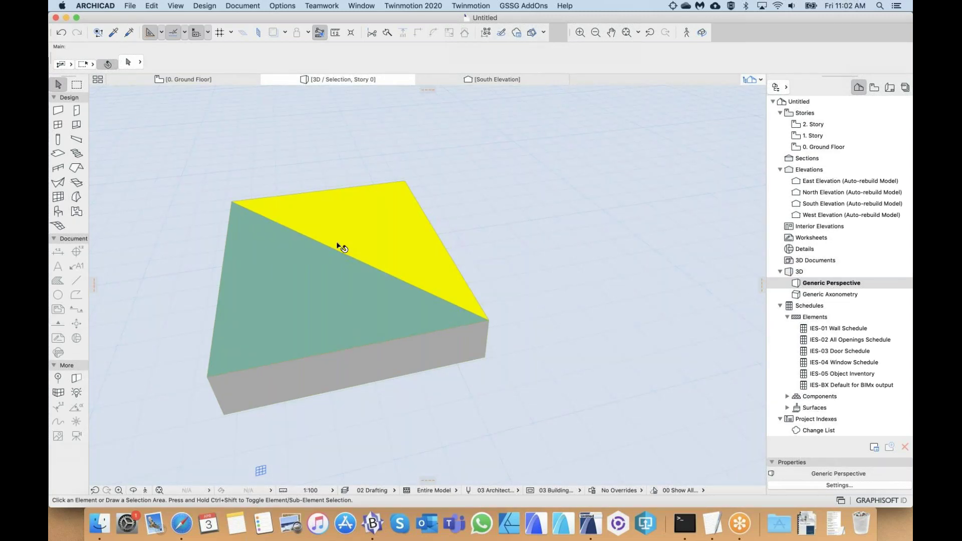
# - Draw a second box morph on the ground plane beside the two-coloured box, using the box geometry method
pyautogui.click(326, 307)
pyautogui.hscroll(5, 344, 281)
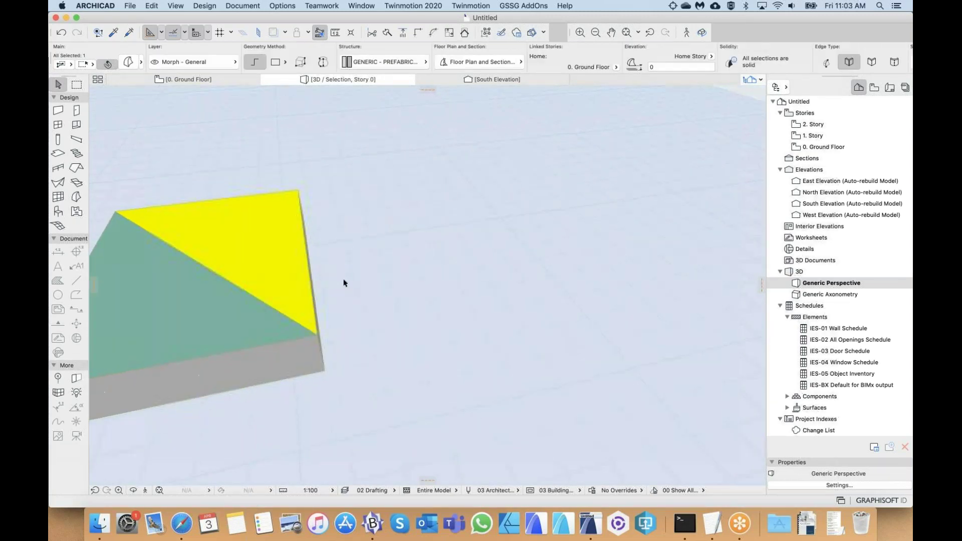
pyautogui.click(76, 197)
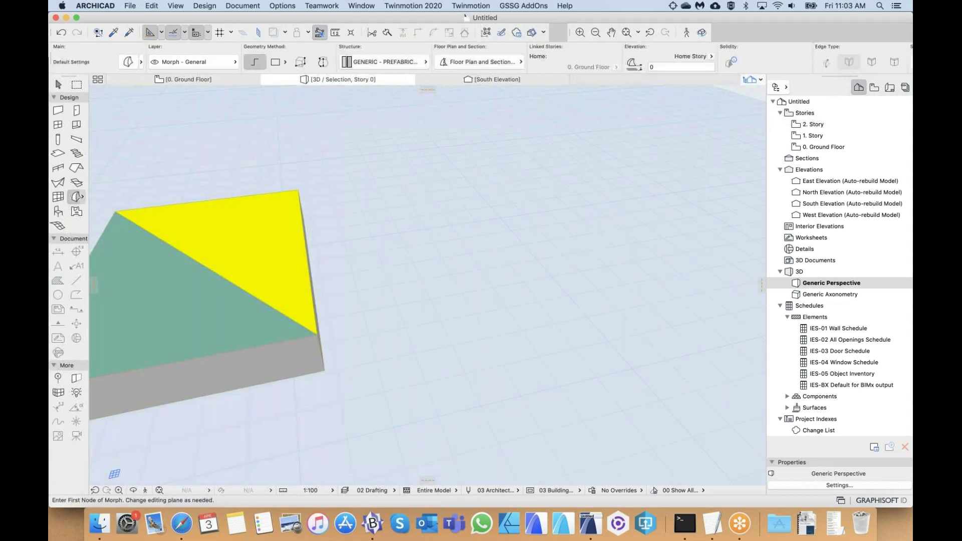
pyautogui.keyDown('shift'); pyautogui.moveTo(350, 301); pyautogui.dragTo(333, 366, button='middle'); pyautogui.keyUp('shift')
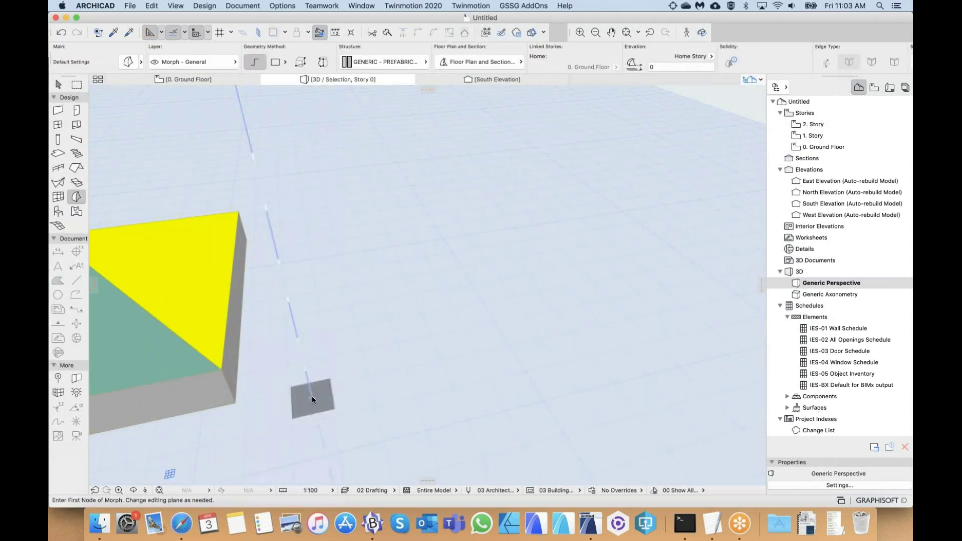
pyautogui.click(312, 399)
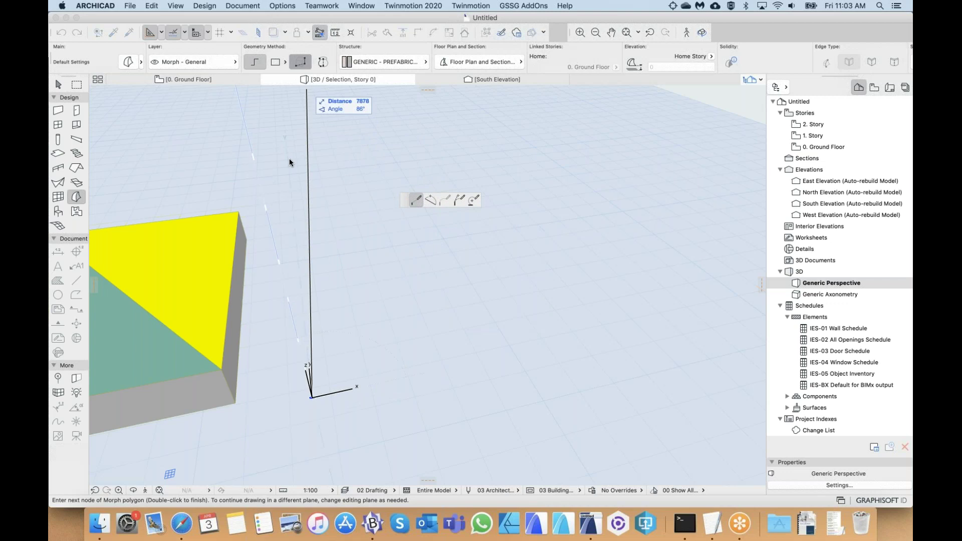
pyautogui.click(428, 214)
pyautogui.click(429, 180)
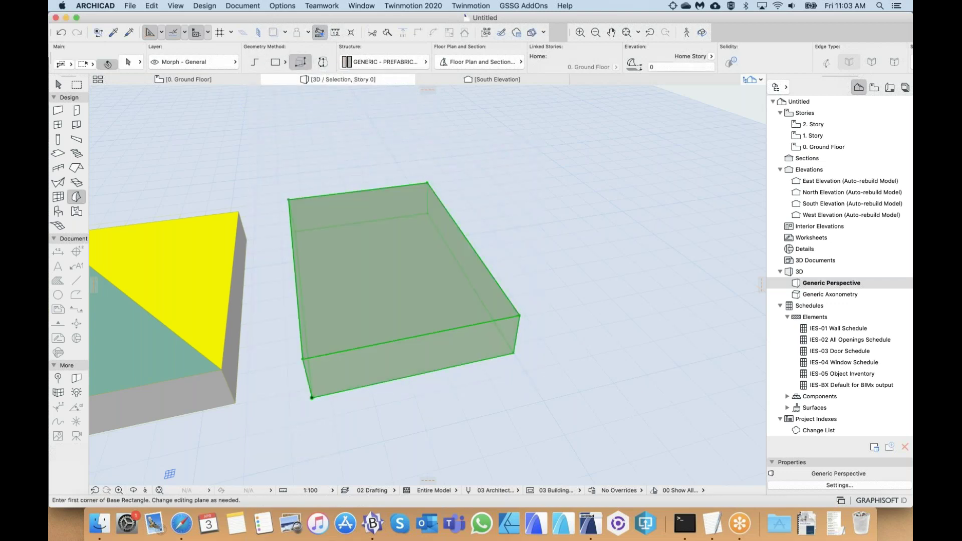
# - Split the second box's top face with a straight polygonal line between its left and right corners, and deselect the morph
pyautogui.keyDown('shift'); pyautogui.moveTo(350, 223); pyautogui.dragTo(336, 264, button='middle'); pyautogui.keyUp('shift')
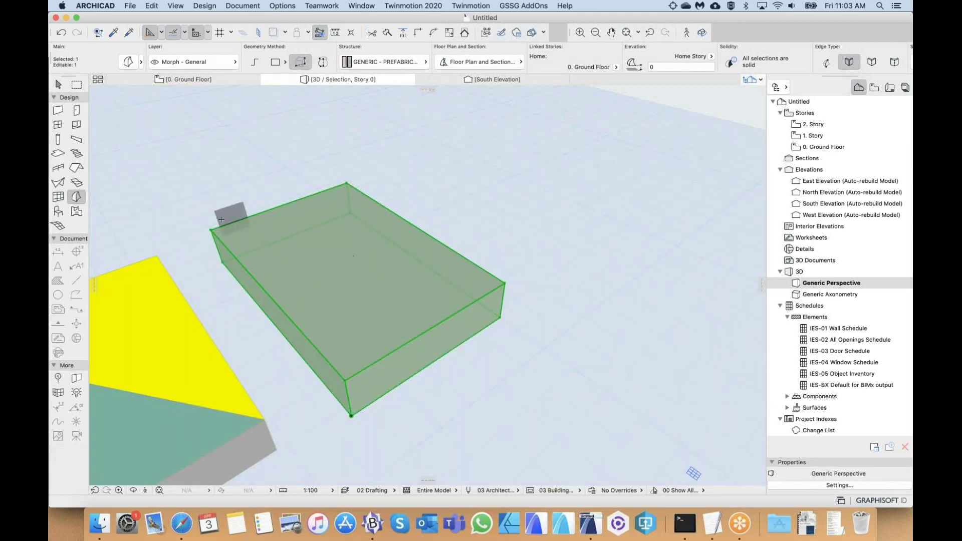
pyautogui.click(211, 230)
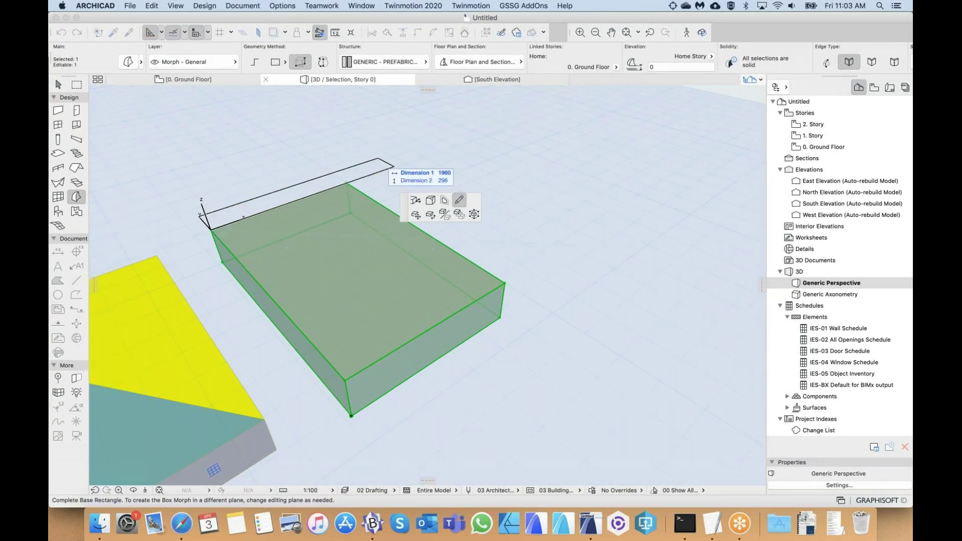
pyautogui.click(254, 61)
pyautogui.click(252, 66)
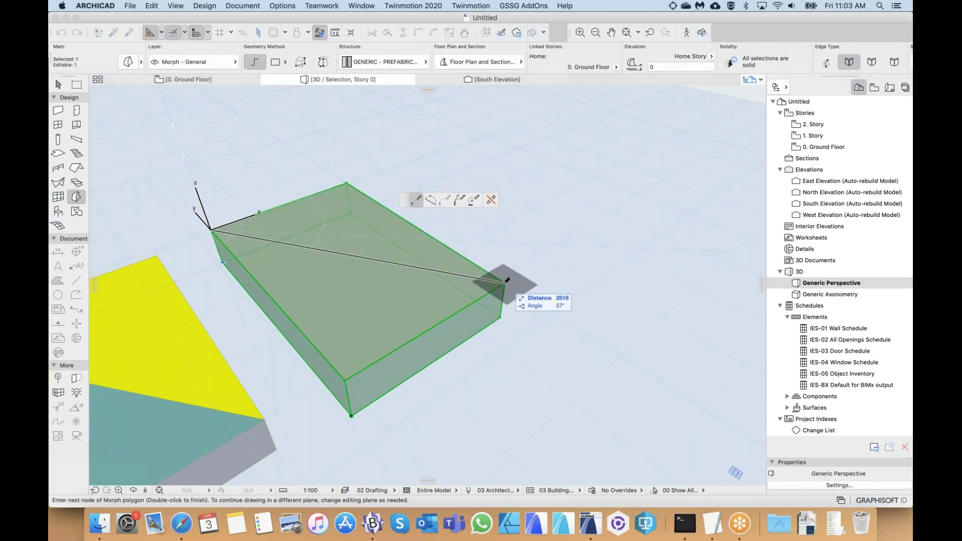
pyautogui.doubleClick(504, 282)
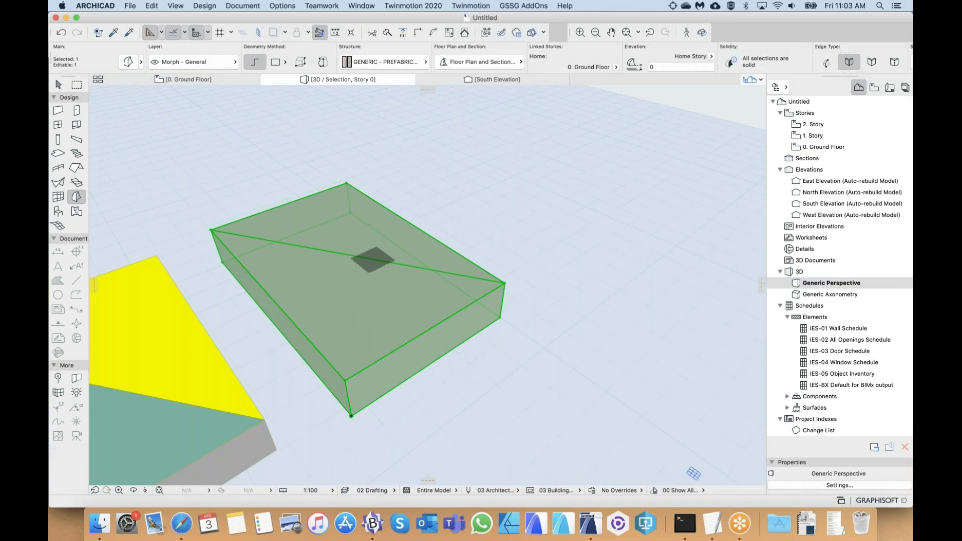
pyautogui.press('Escape')
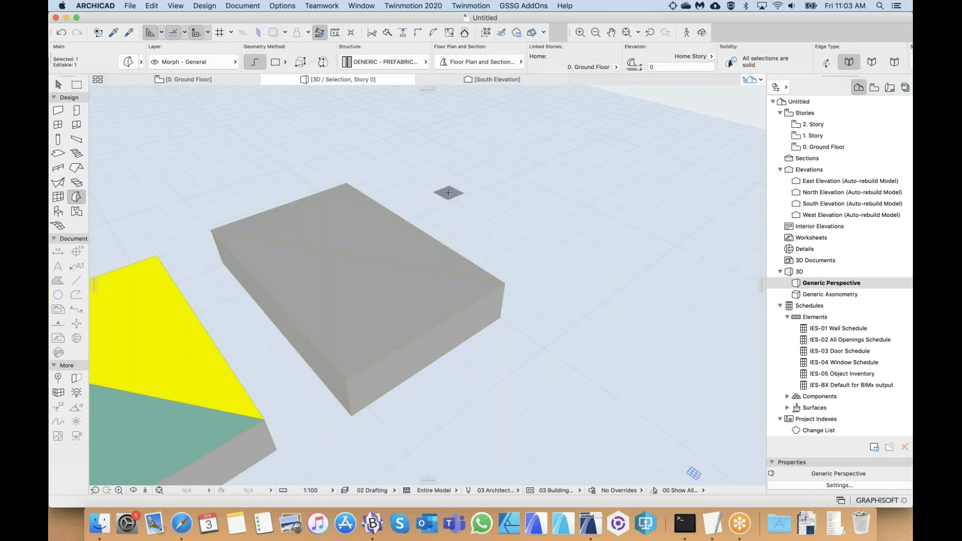
# - Delete the second box morph and bring the two-coloured box back into view
pyautogui.keyDown('shift'); pyautogui.click(364, 319); pyautogui.keyUp('shift')
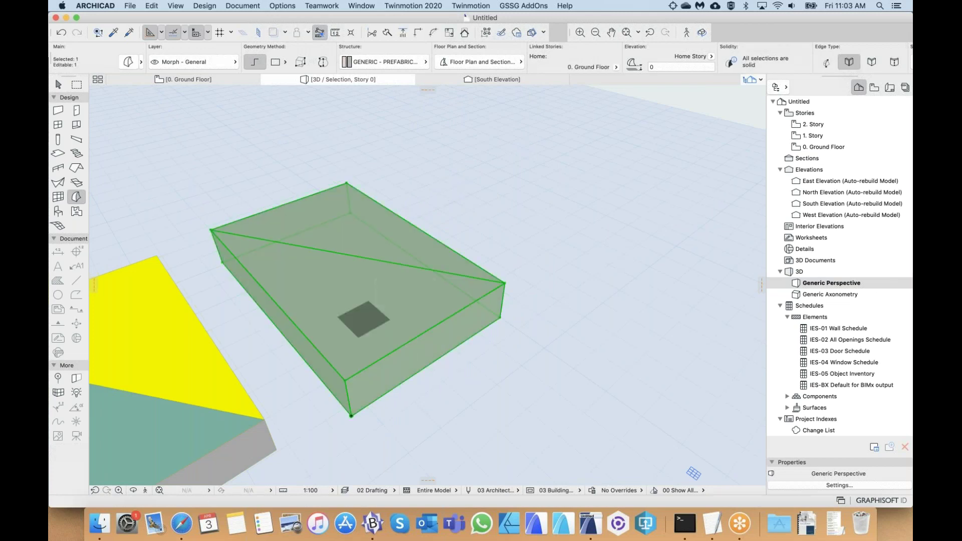
pyautogui.press('Delete')
pyautogui.keyDown('shift'); pyautogui.moveTo(364, 319); pyautogui.dragTo(401, 426, button='middle'); pyautogui.keyUp('shift')
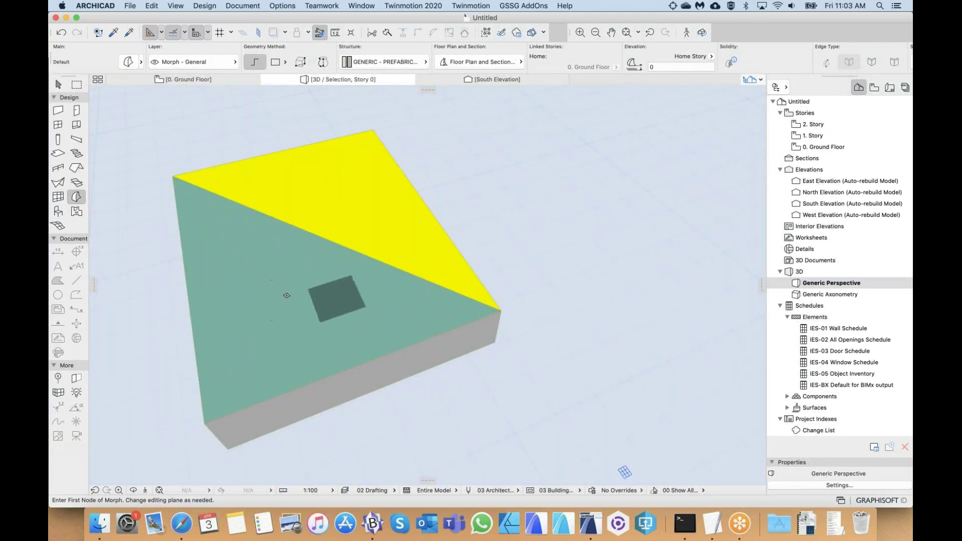
# - Draw a plain box morph on the ground plane beside the two-coloured box, using the box geometry method
pyautogui.moveTo(408, 322); pyautogui.dragTo(418, 322, button='middle')
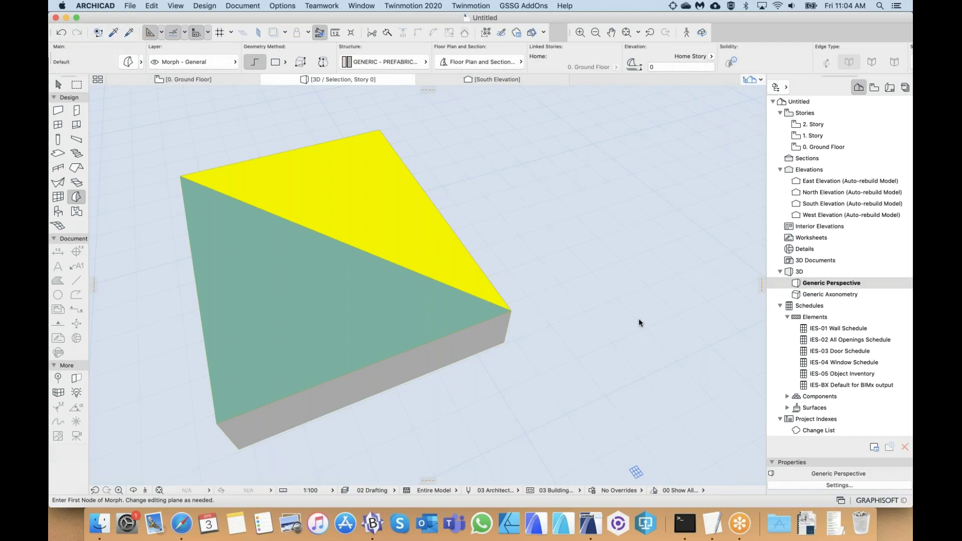
pyautogui.moveTo(644, 318); pyautogui.dragTo(523, 245, button='middle')
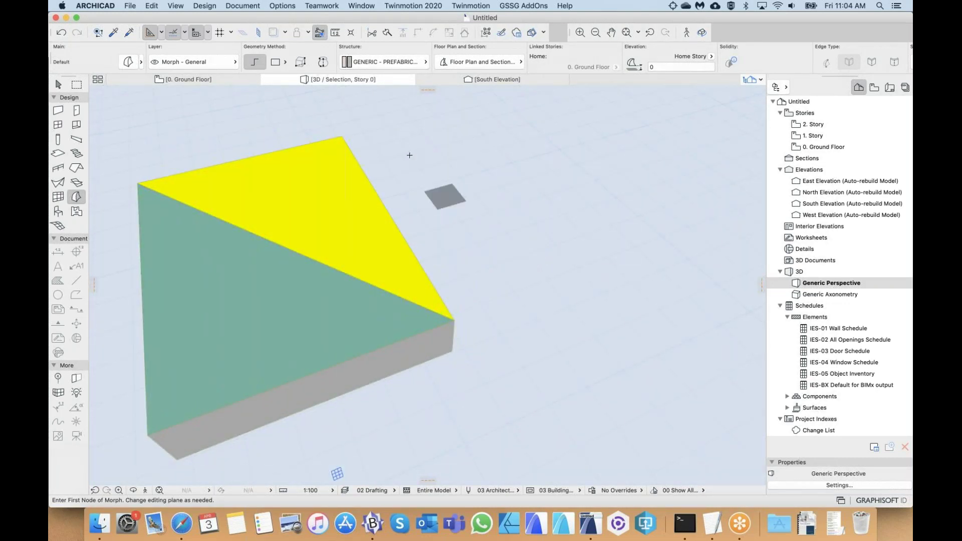
pyautogui.moveTo(471, 249); pyautogui.dragTo(388, 269, button='middle')
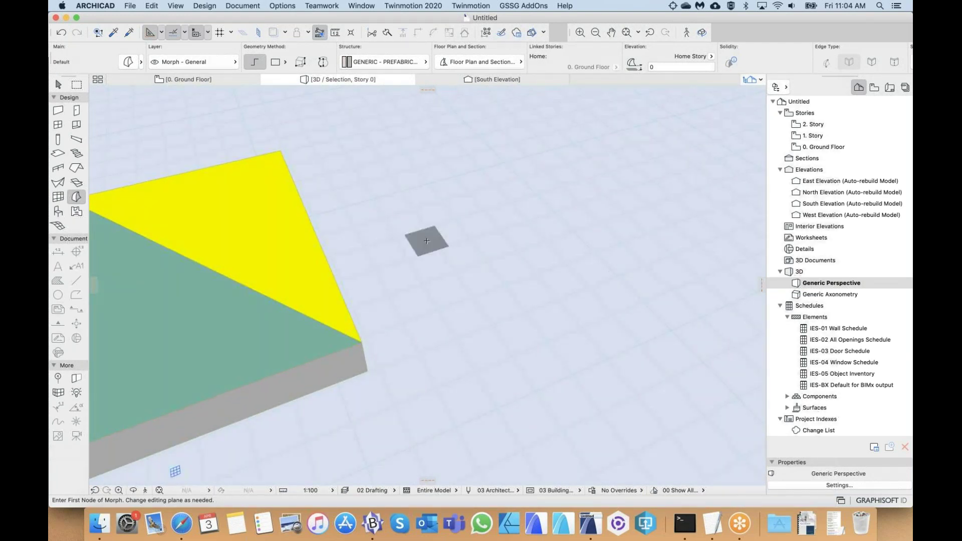
pyautogui.moveTo(427, 241); pyautogui.dragTo(381, 258, button='middle')
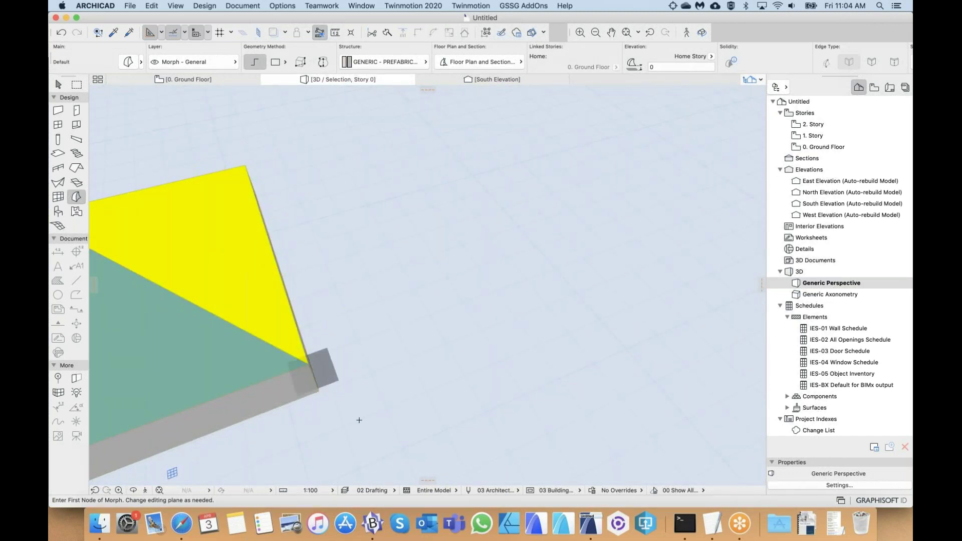
pyautogui.click(391, 356)
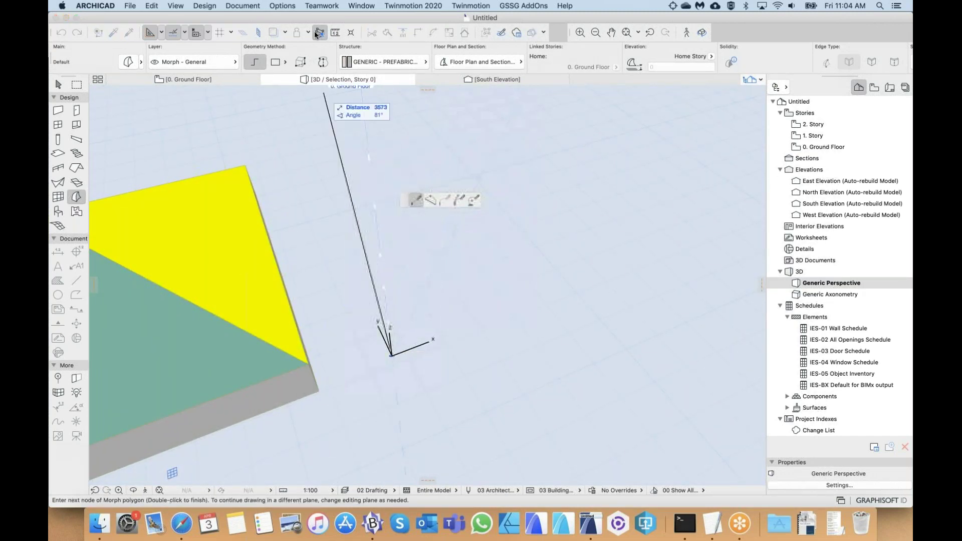
pyautogui.click(300, 61)
pyautogui.click(458, 153)
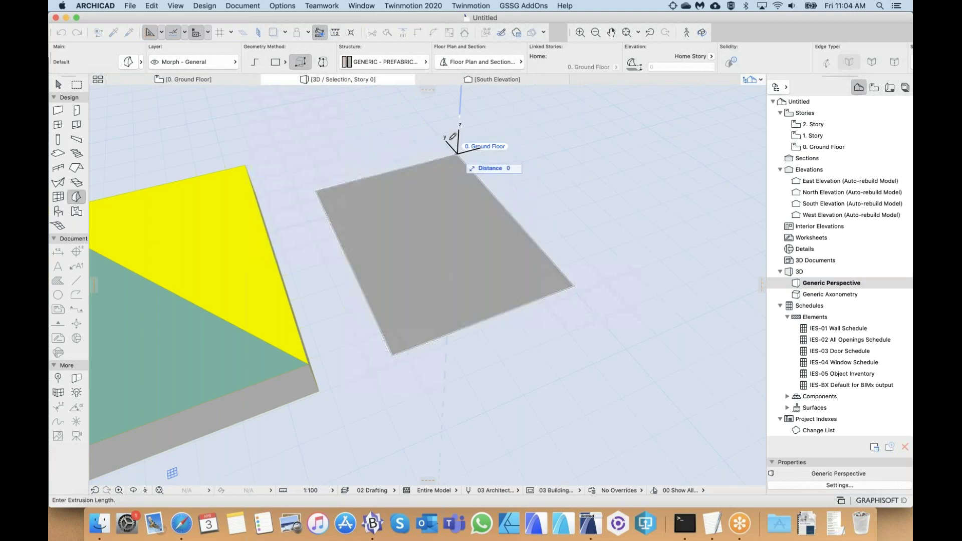
pyautogui.click(450, 131)
pyautogui.moveTo(456, 214); pyautogui.dragTo(405, 243, button='middle')
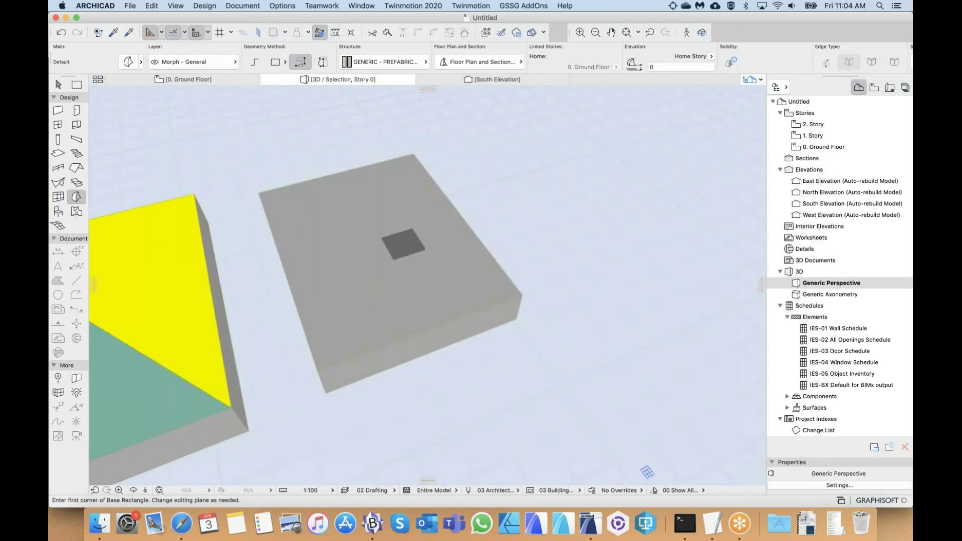
pyautogui.keyDown('shift'); pyautogui.click(332, 221); pyautogui.keyUp('shift')
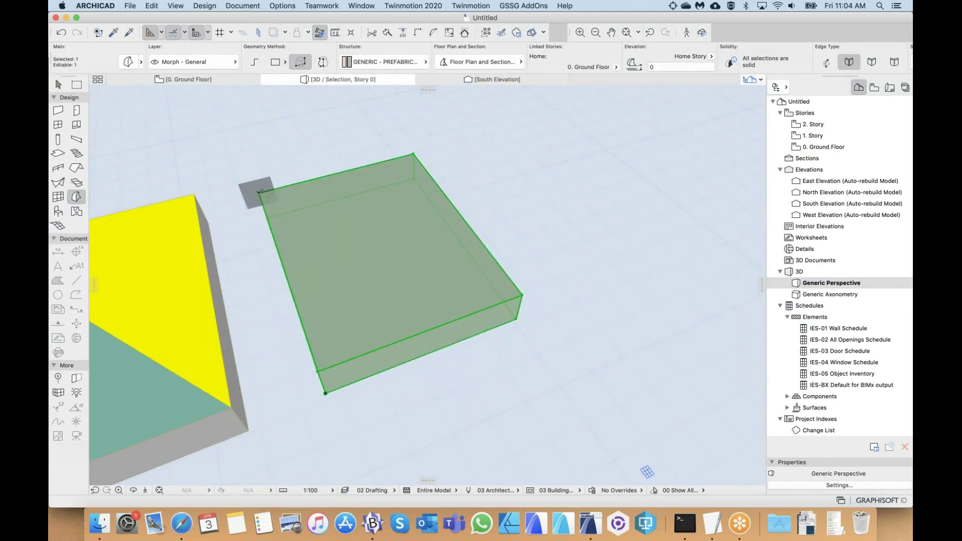
pyautogui.click(259, 192)
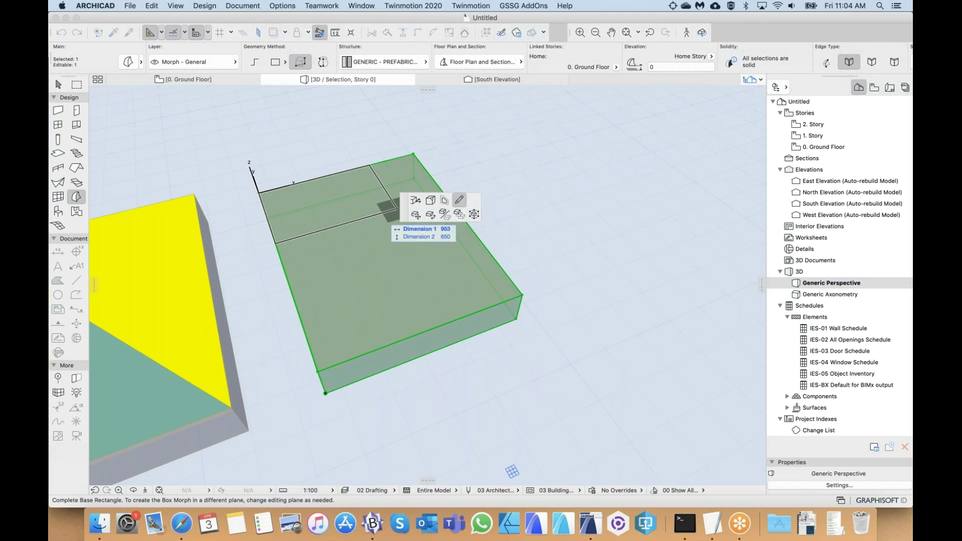
pyautogui.click(254, 61)
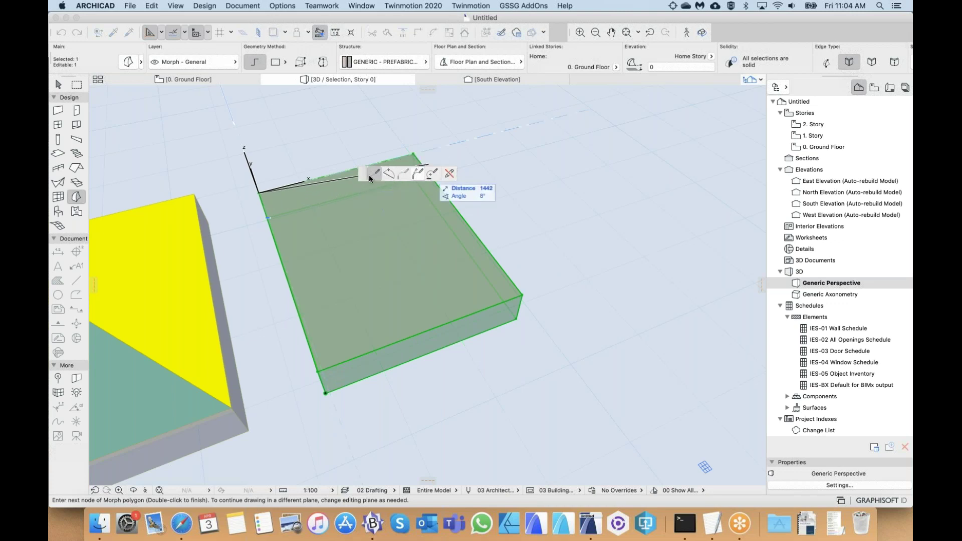
pyautogui.click(450, 175)
pyautogui.click(365, 178)
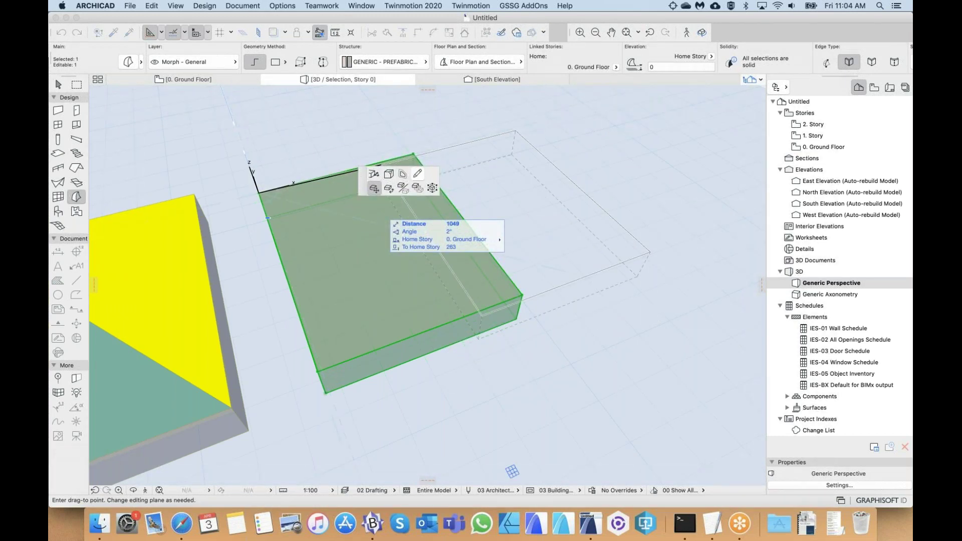
pyautogui.click(419, 173)
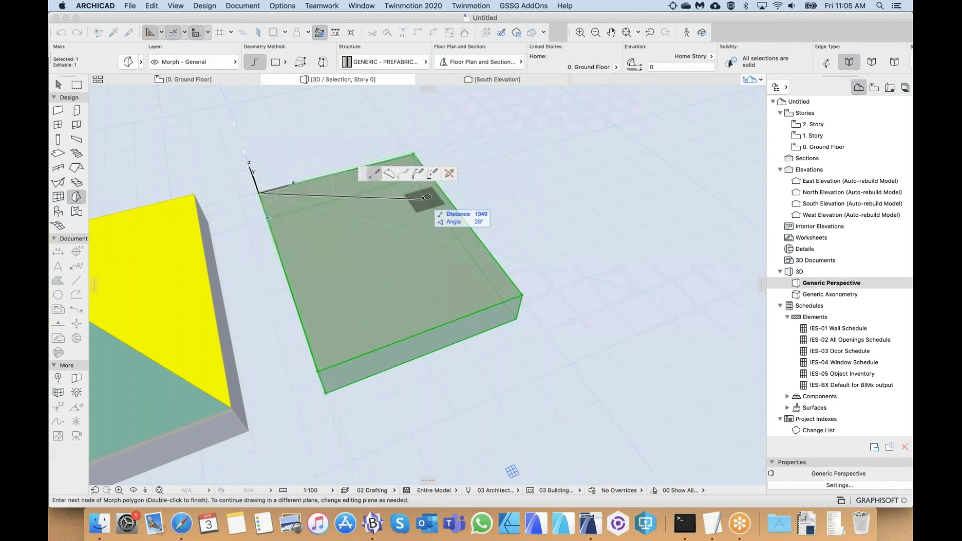
pyautogui.click(449, 174)
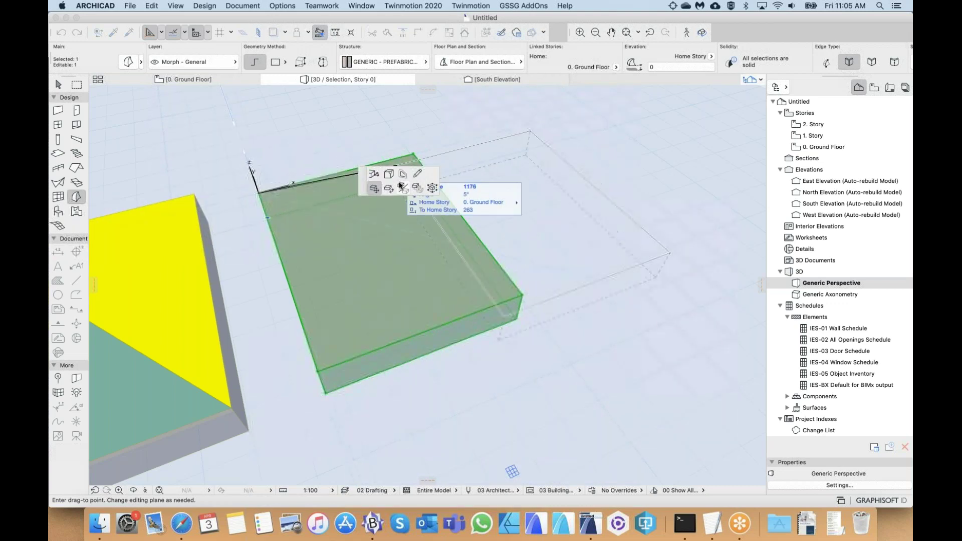
pyautogui.rightClick(353, 237)
pyautogui.click(366, 371)
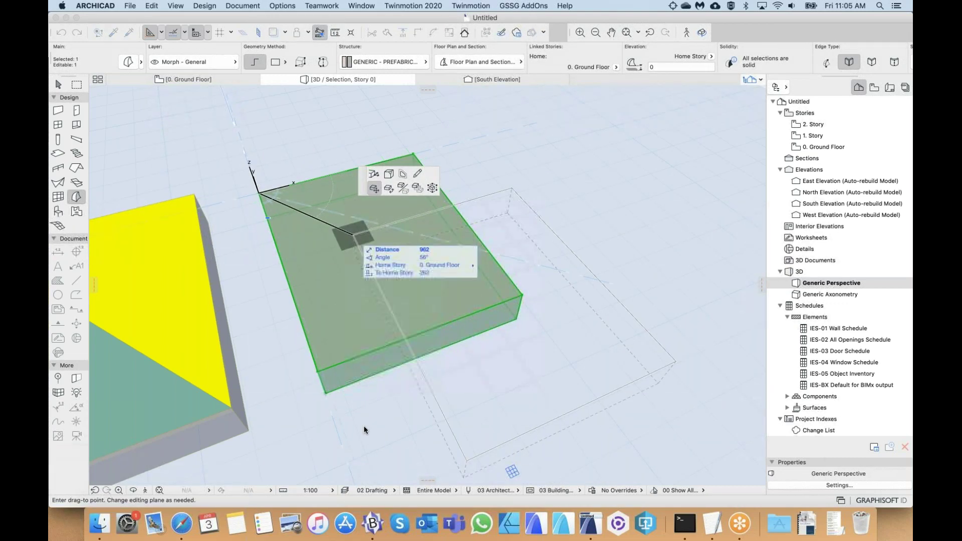
# - Select the two-coloured box and move the outer top corner of its pale jade half down to the base corner below
pyautogui.moveTo(145, 276); pyautogui.dragTo(348, 208, button='middle')
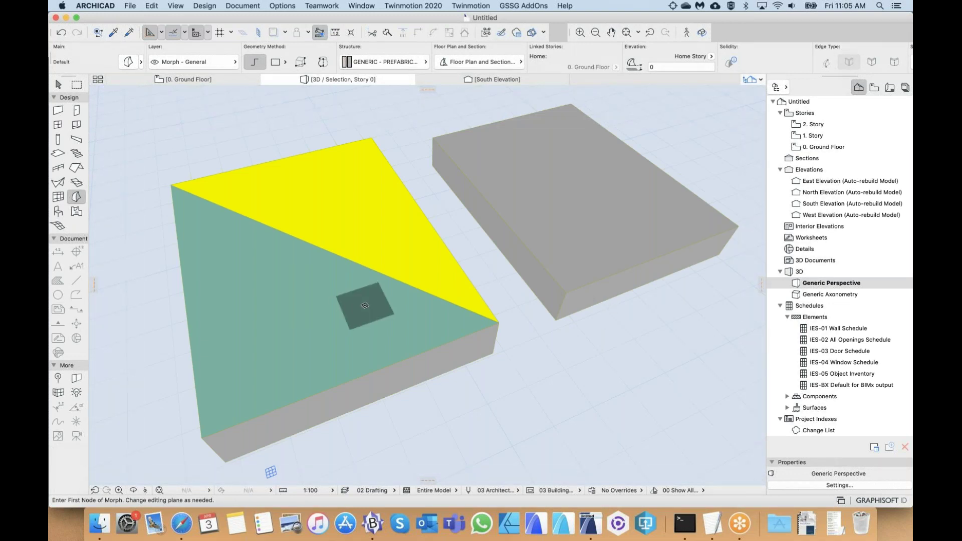
pyautogui.scroll(-3, 365, 306)
pyautogui.scroll(-2, 315, 265)
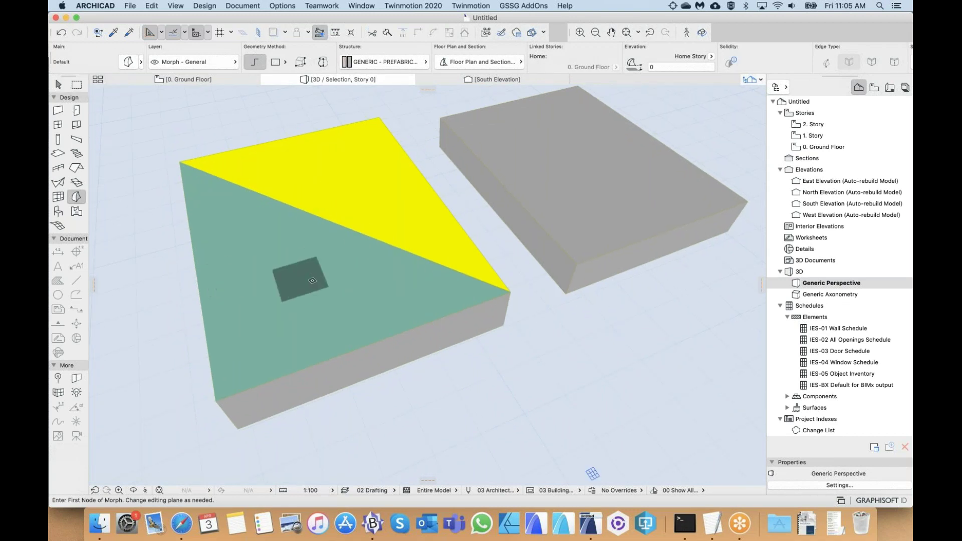
pyautogui.click(58, 85)
pyautogui.click(396, 233)
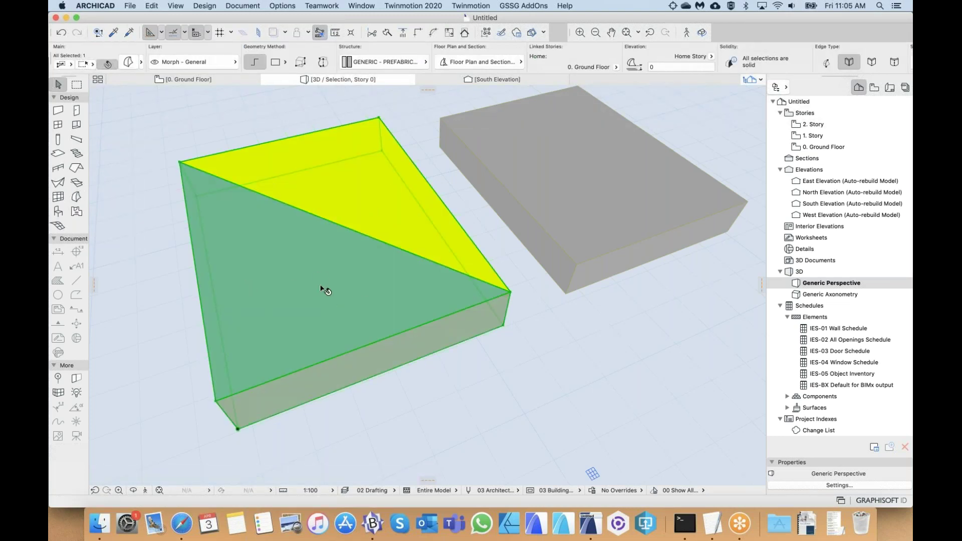
pyautogui.click(369, 276)
pyautogui.moveTo(316, 315); pyautogui.dragTo(320, 306, button='middle')
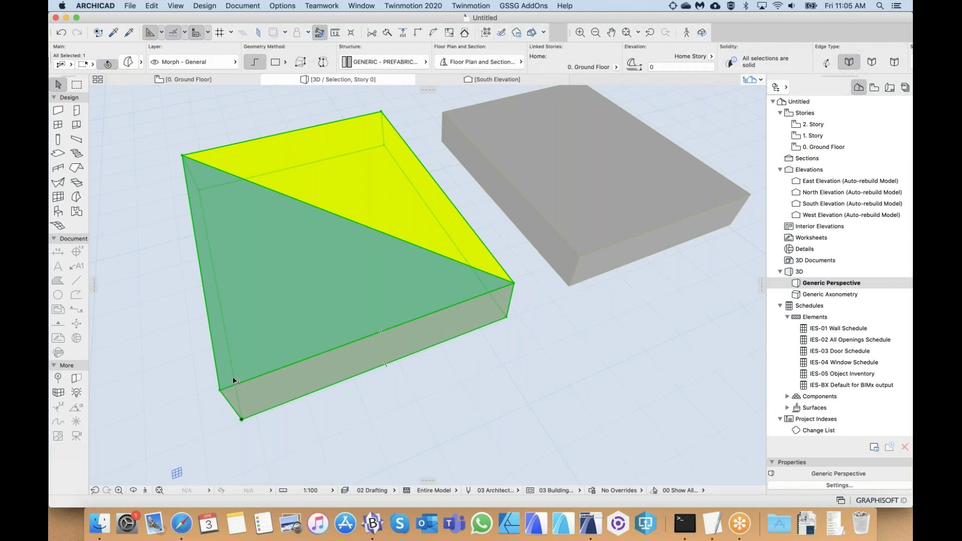
pyautogui.click(220, 390)
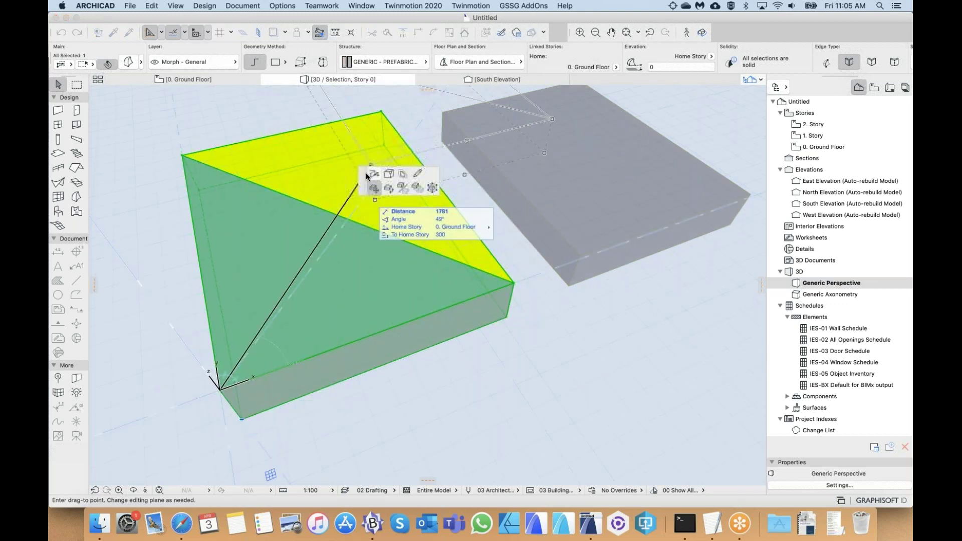
pyautogui.click(308, 283)
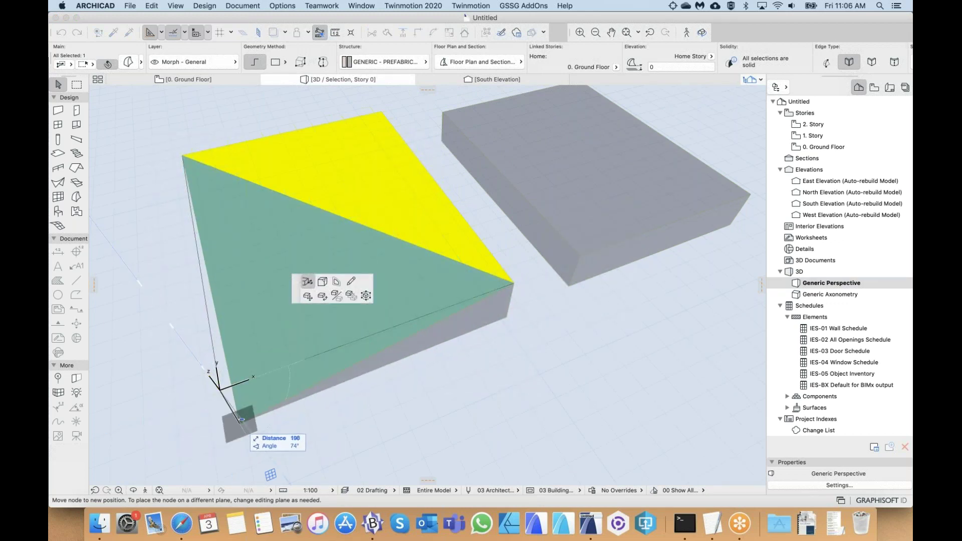
pyautogui.click(247, 415)
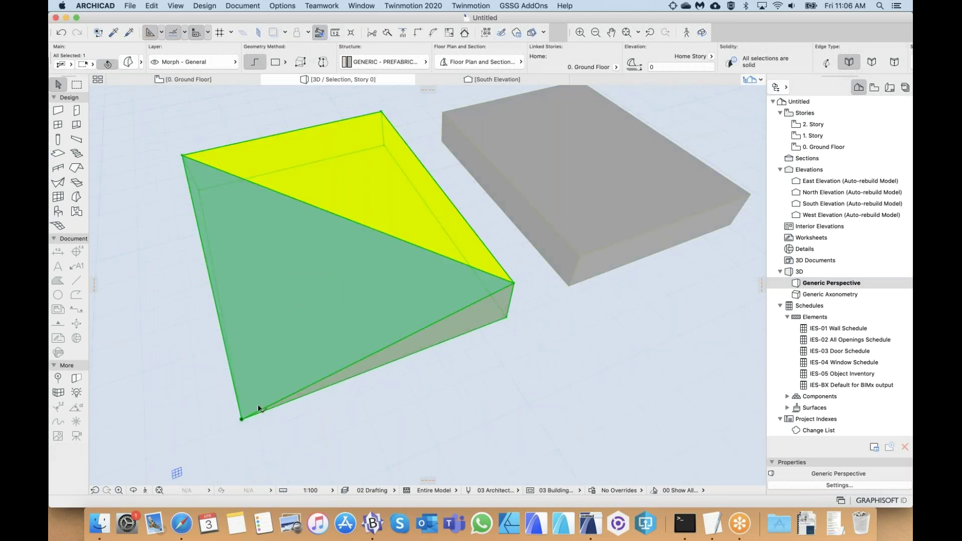
# - Move the top node at the right end of the dividing diagonal 300 down to the base corner beneath it
pyautogui.moveTo(499, 259); pyautogui.dragTo(444, 261, button='middle')
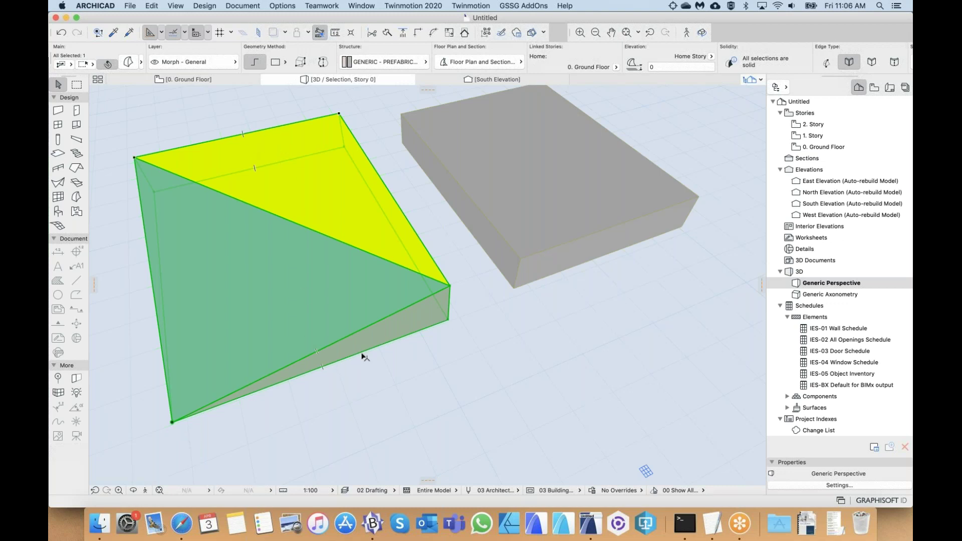
pyautogui.keyDown('shift'); pyautogui.moveTo(331, 305); pyautogui.dragTo(311, 306, button='middle'); pyautogui.keyUp('shift')
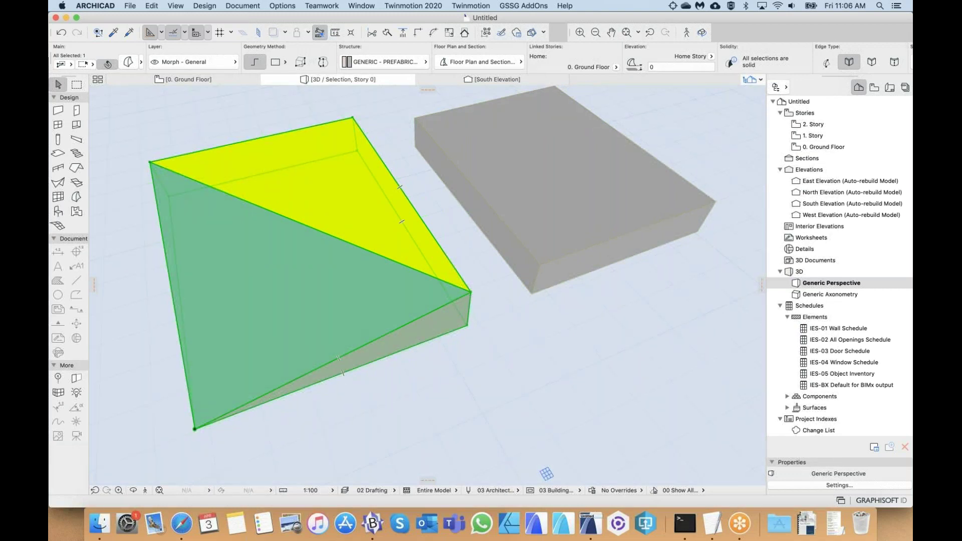
pyautogui.click(471, 292)
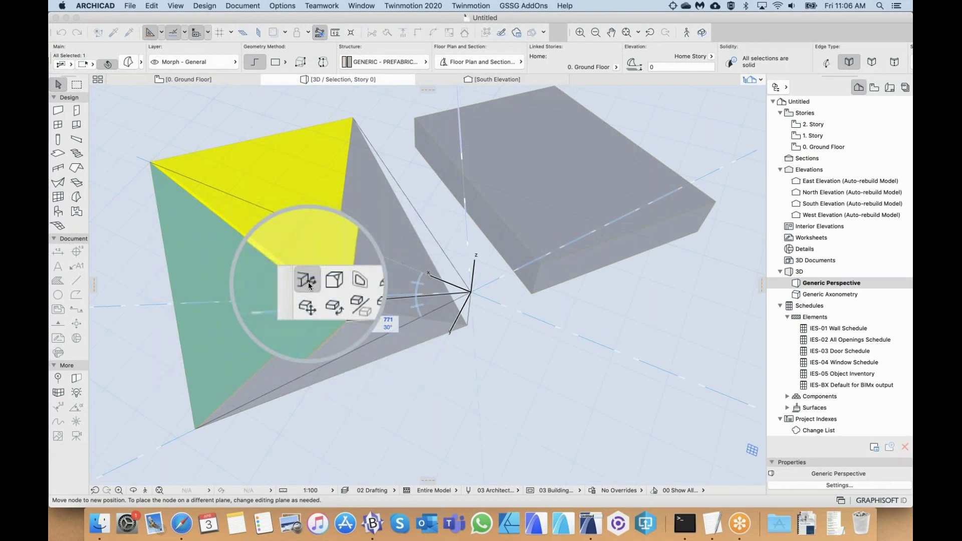
pyautogui.click(307, 282)
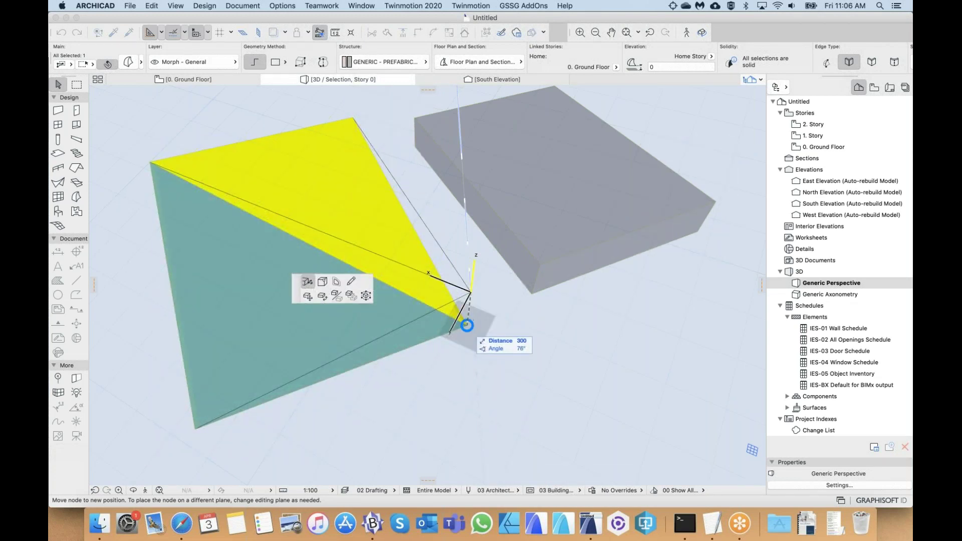
pyautogui.click(468, 325)
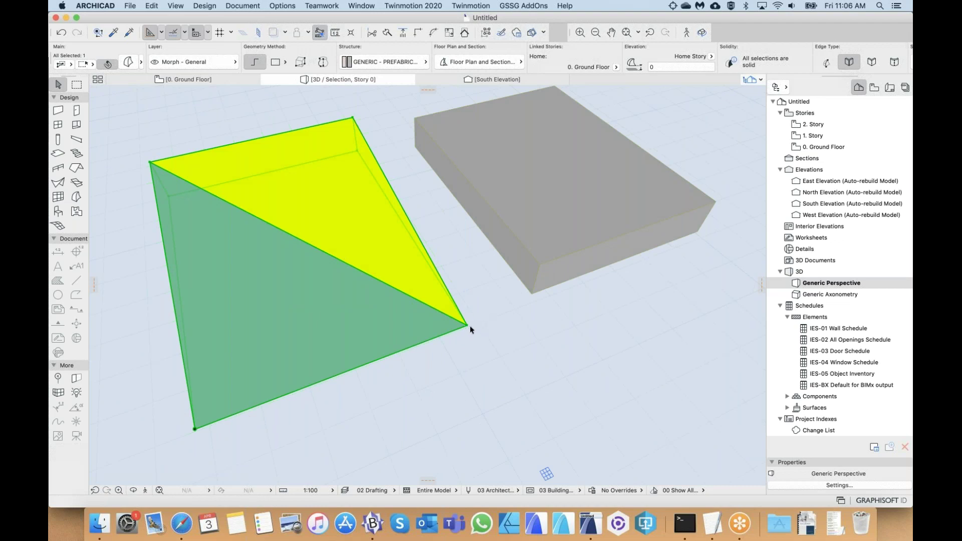
pyautogui.keyDown('shift'); pyautogui.moveTo(291, 331); pyautogui.dragTo(442, 286, button='middle'); pyautogui.keyUp('shift')
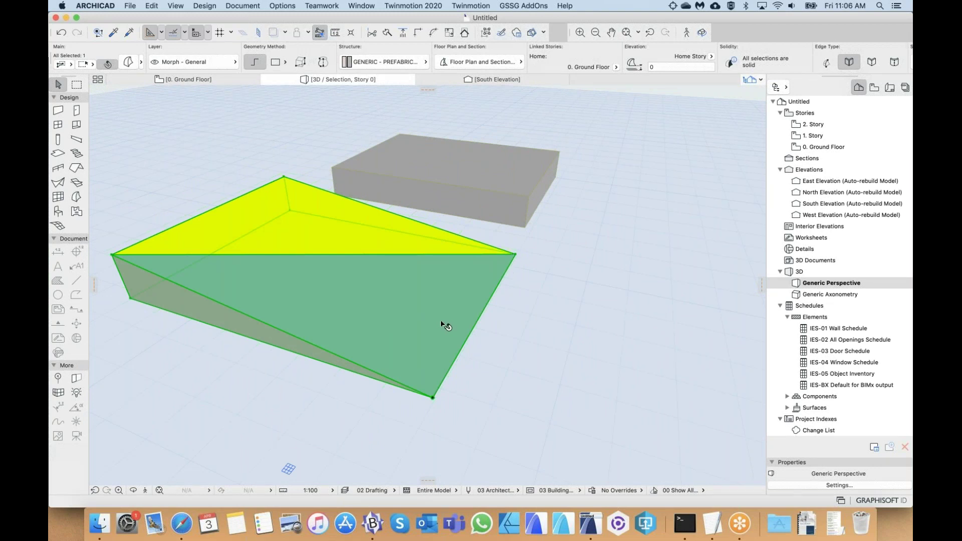
pyautogui.keyDown('shift'); pyautogui.moveTo(441, 325); pyautogui.dragTo(442, 284, button='middle'); pyautogui.keyUp('shift')
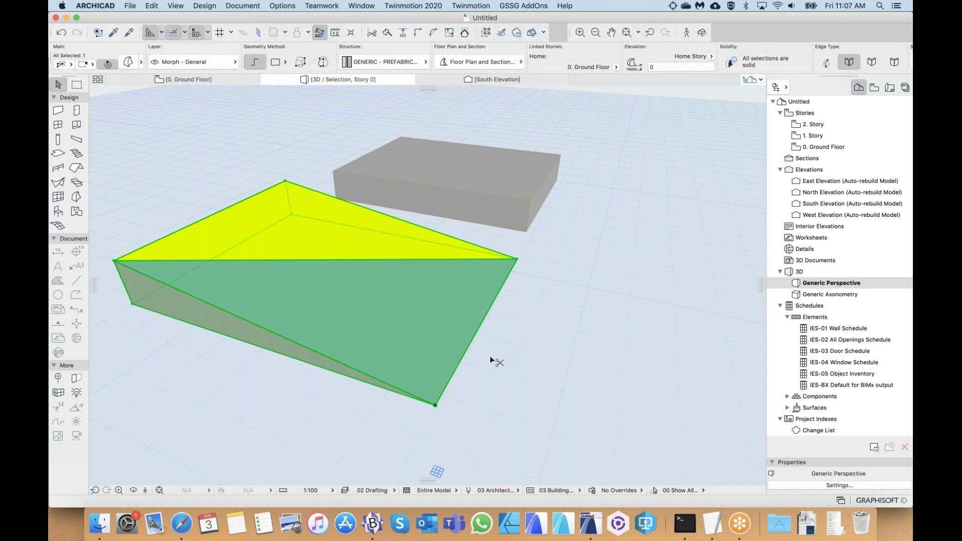
# - Undo both corner moves, and move the pale jade half's outer top corner vertically 300 down to the base
pyautogui.press('super+z')
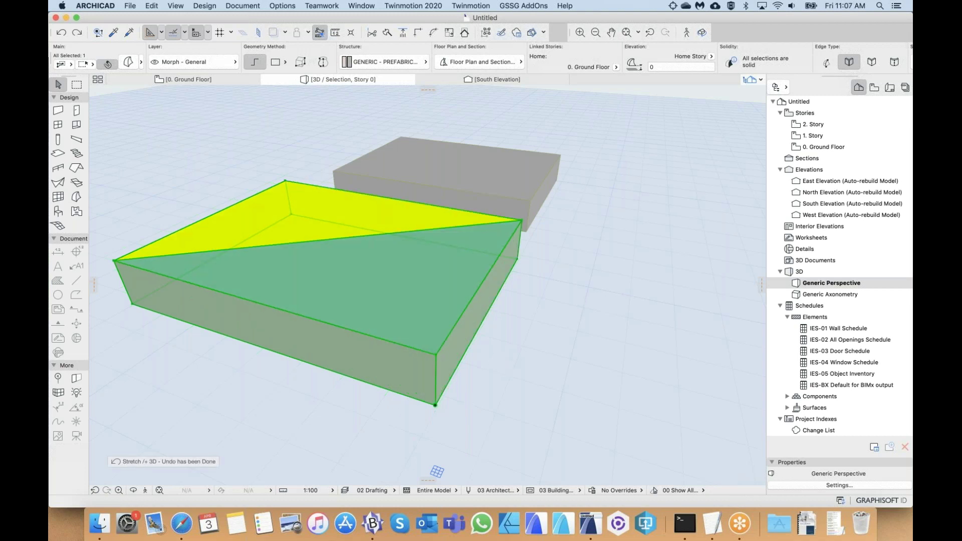
pyautogui.click(435, 404)
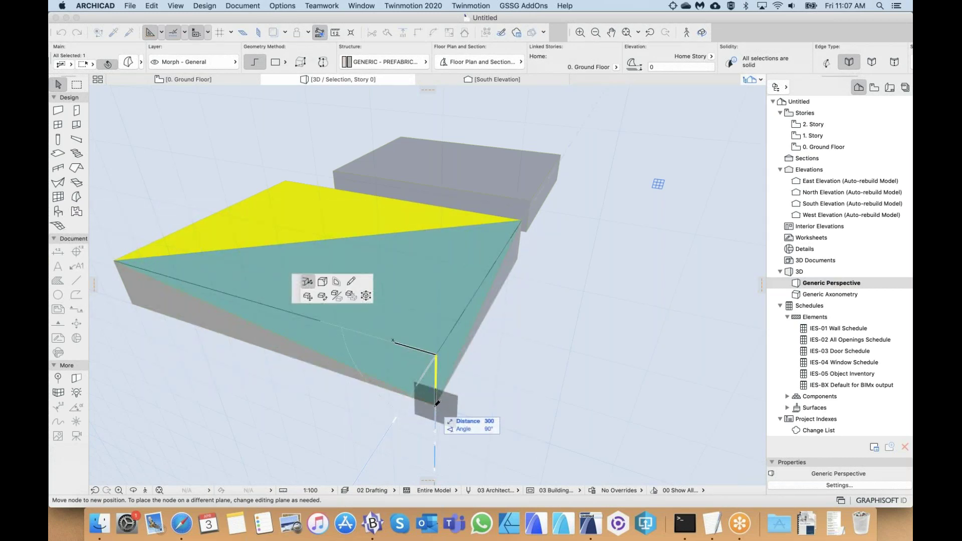
pyautogui.click(437, 403)
pyautogui.keyDown('shift'); pyautogui.moveTo(483, 304); pyautogui.dragTo(477, 269, button='middle'); pyautogui.keyUp('shift')
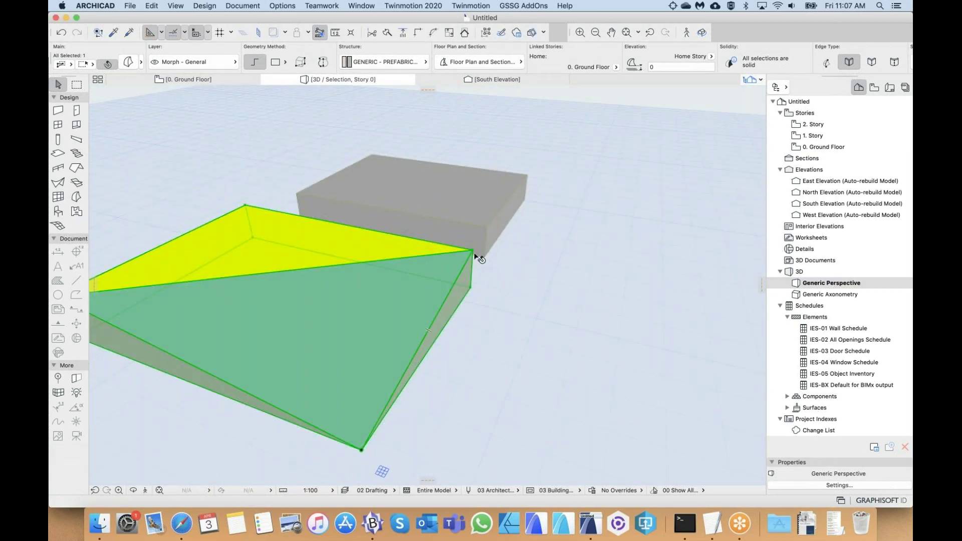
# - Move the top corner at the right end of the diagonal vertically down to the base corner of the two-coloured box
pyautogui.click(472, 251)
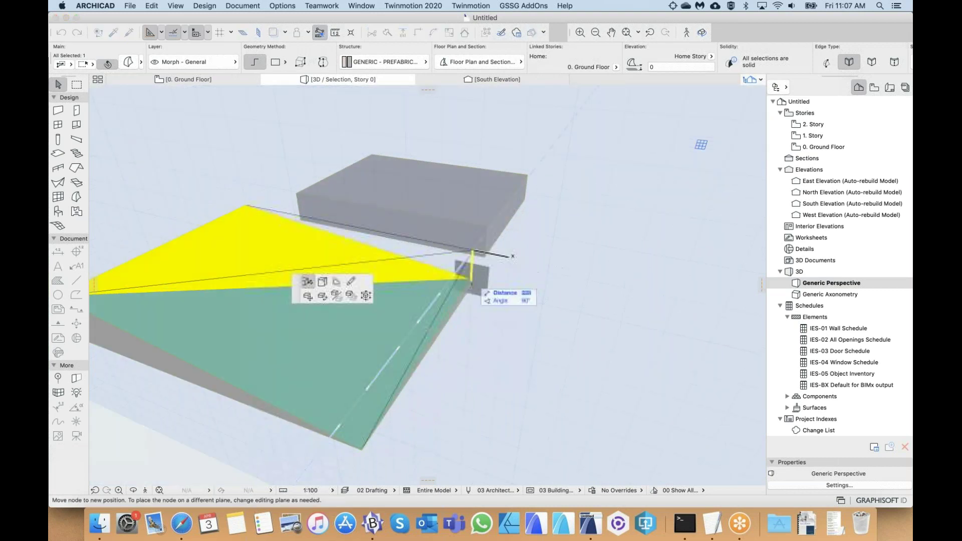
pyautogui.click(472, 284)
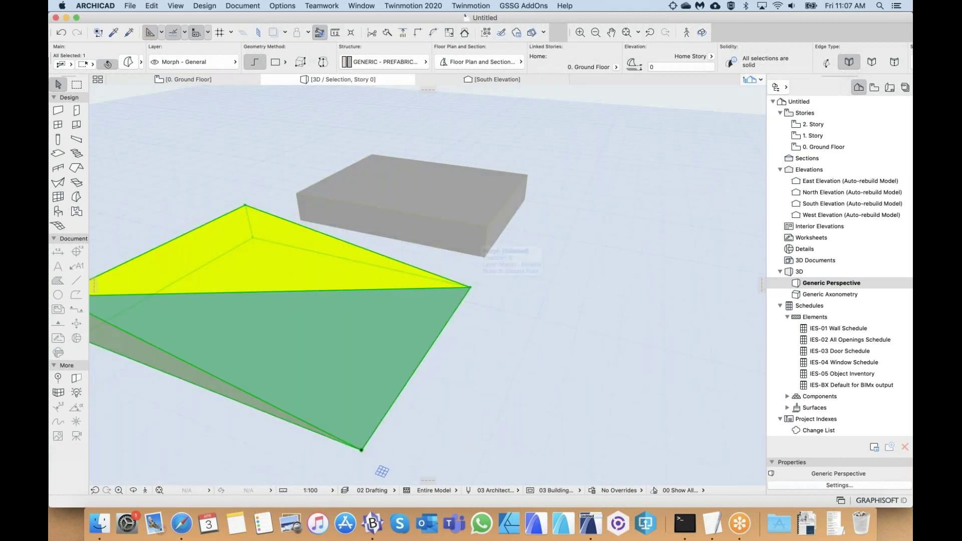
pyautogui.keyDown('shift'); pyautogui.moveTo(580, 474); pyautogui.dragTo(664, 472, button='middle'); pyautogui.keyUp('shift')
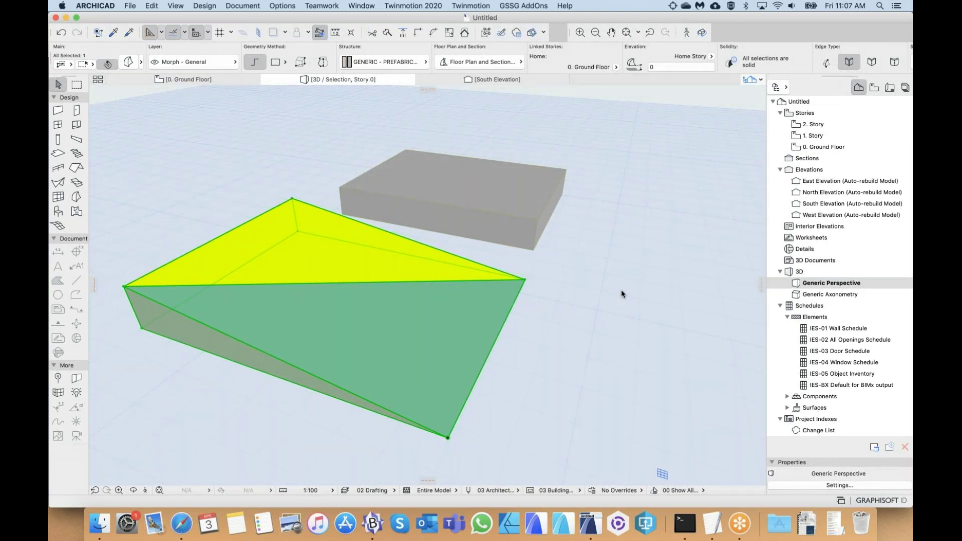
pyautogui.keyDown('shift'); pyautogui.moveTo(451, 301); pyautogui.dragTo(366, 341, button='middle'); pyautogui.keyUp('shift')
pyautogui.scroll(-2, 397, 365)
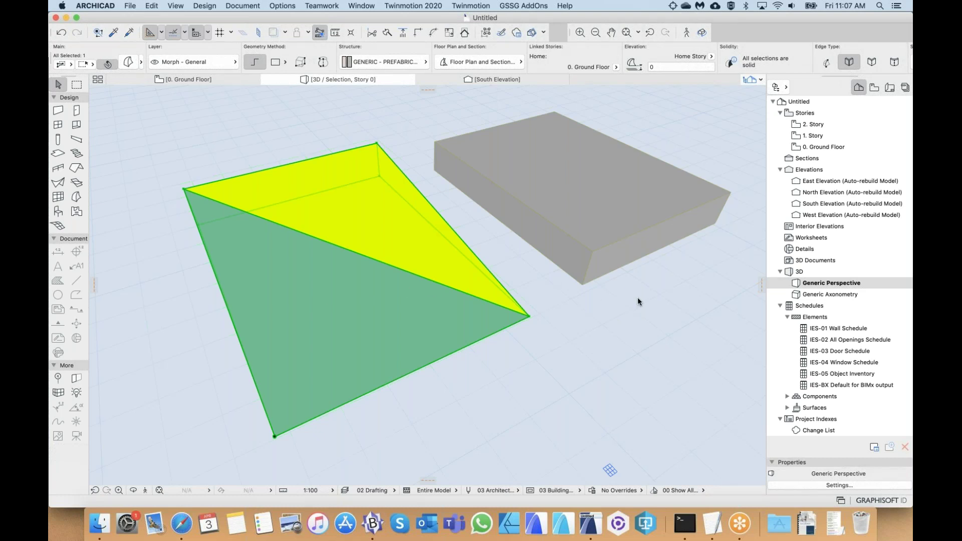
# - Start saving the selected two-coloured morph as a custom curtain wall panel, with the horizontal plane as its parallel reference plane
pyautogui.keyDown('shift'); pyautogui.moveTo(390, 308); pyautogui.dragTo(286, 194, button='middle'); pyautogui.keyUp('shift')
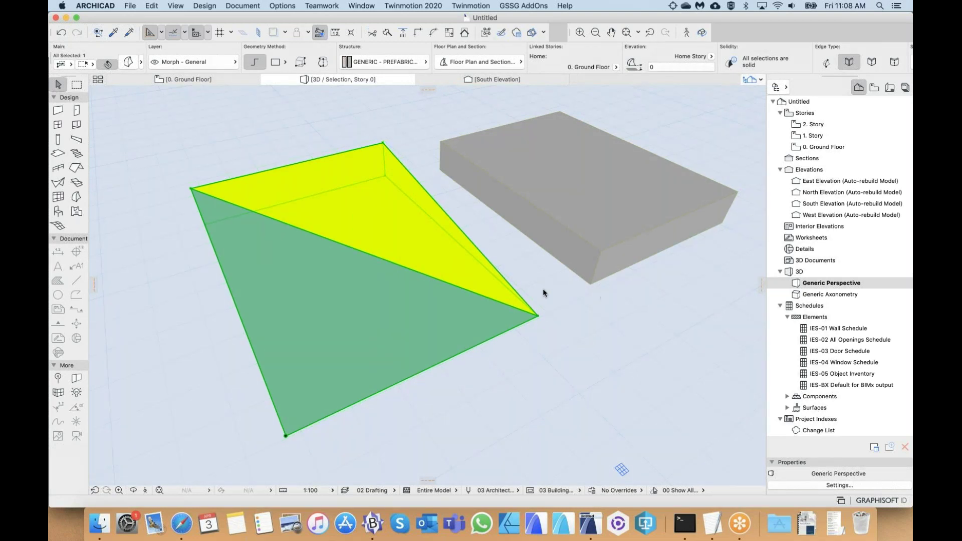
pyautogui.click(129, 5)
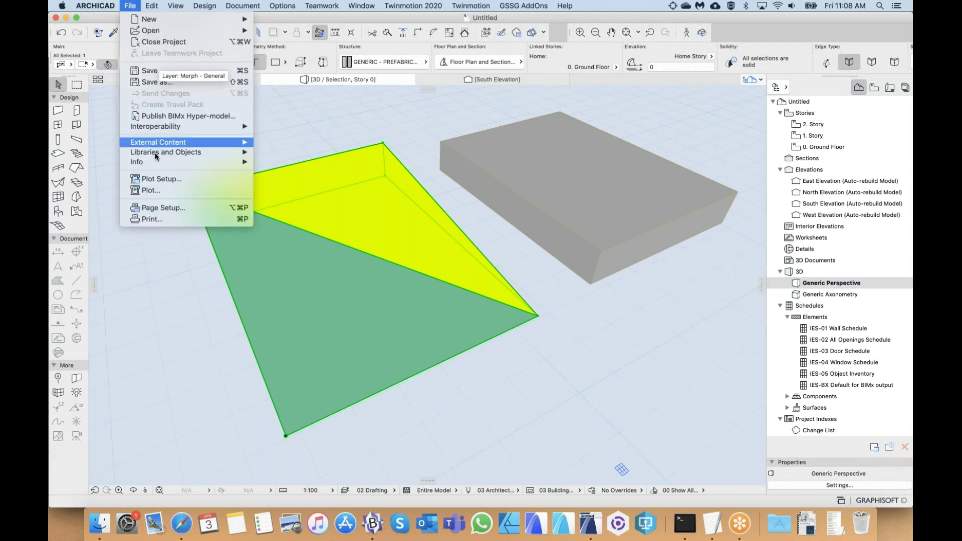
pyautogui.moveTo(153, 151)
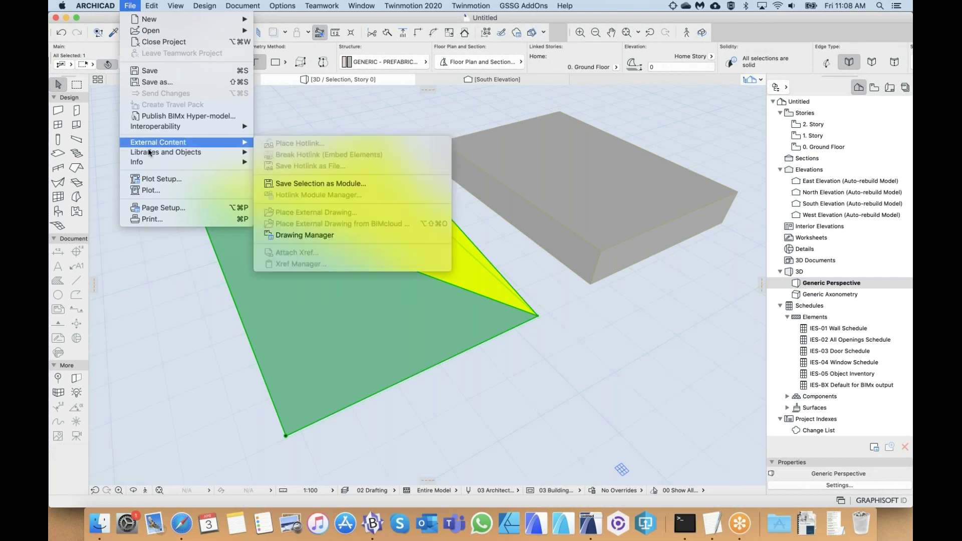
pyautogui.moveTo(330, 241)
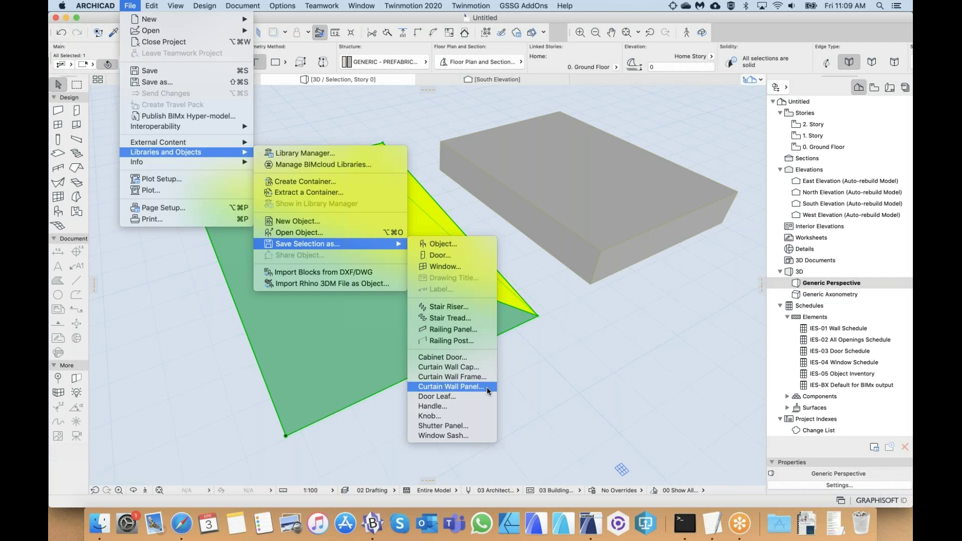
pyautogui.click(458, 386)
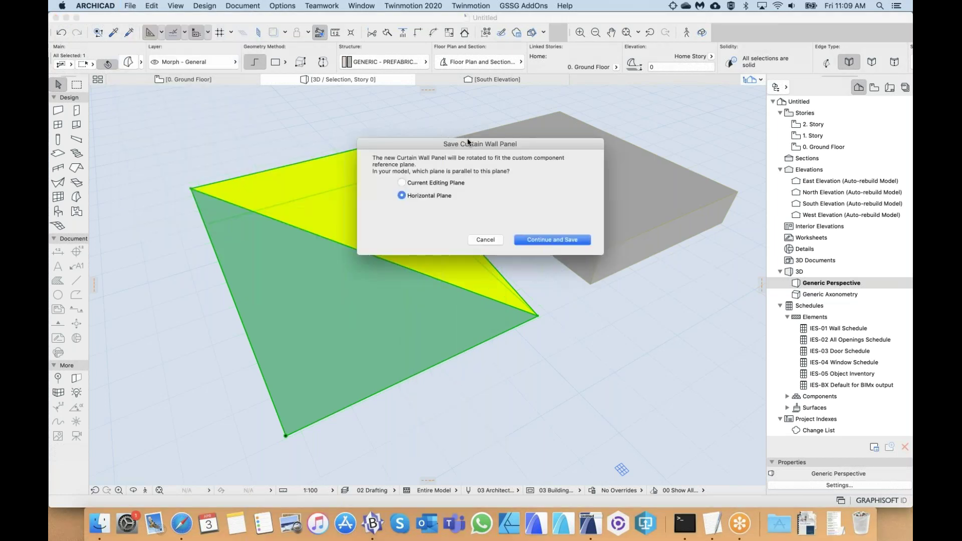
pyautogui.moveTo(463, 144); pyautogui.dragTo(370, 164)
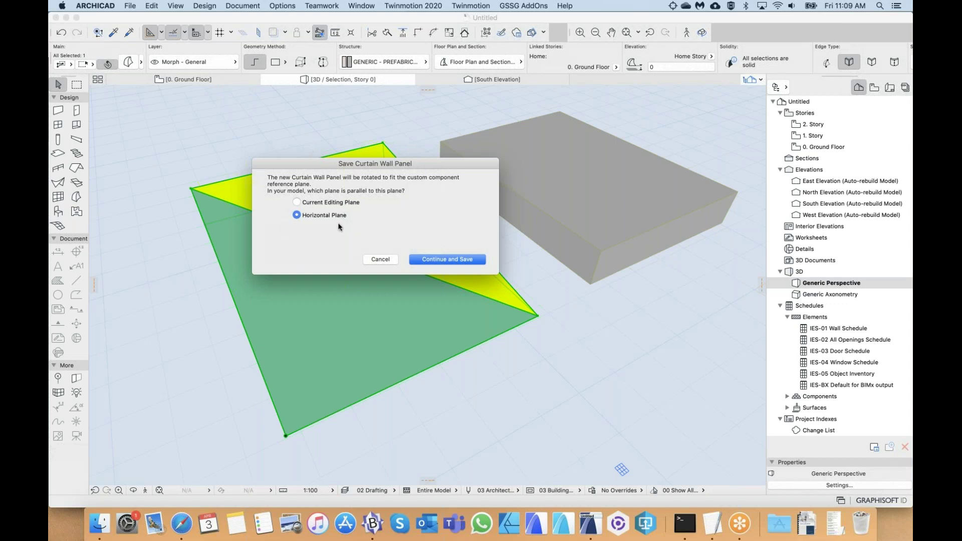
pyautogui.click(308, 215)
pyautogui.click(458, 261)
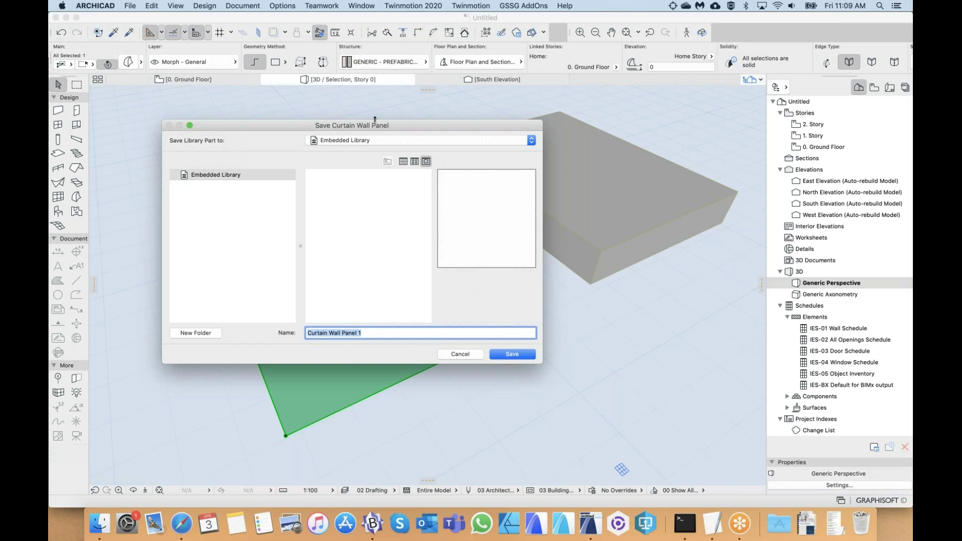
# - Name the new curtain wall panel Triangle Panel and choose the Embedded Library as its save location
pyautogui.moveTo(388, 125); pyautogui.dragTo(373, 125)
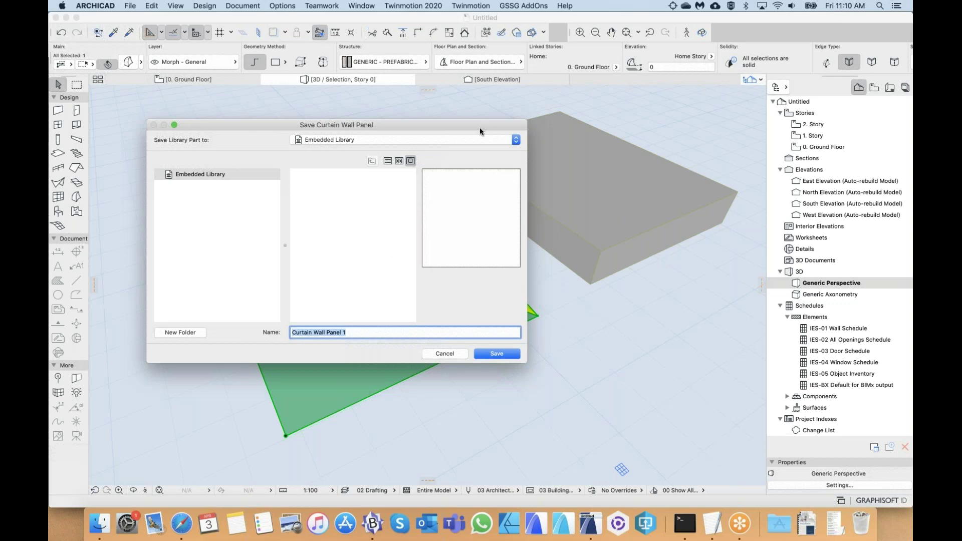
pyautogui.moveTo(481, 129); pyautogui.dragTo(479, 133)
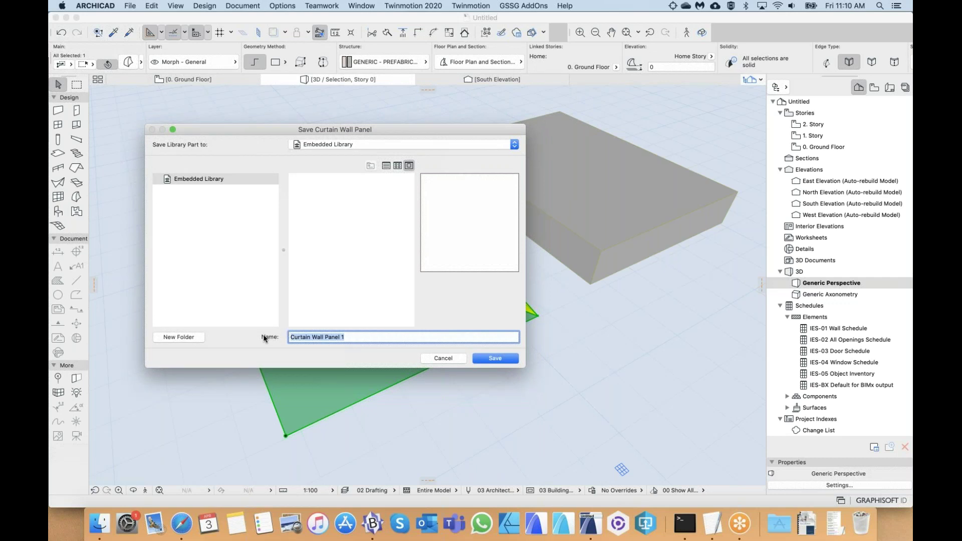
pyautogui.tripleClick(351, 337)
pyautogui.write('Triangle Panel')
pyautogui.click(340, 145)
pyautogui.click(341, 144)
pyautogui.moveTo(348, 133); pyautogui.dragTo(343, 136)
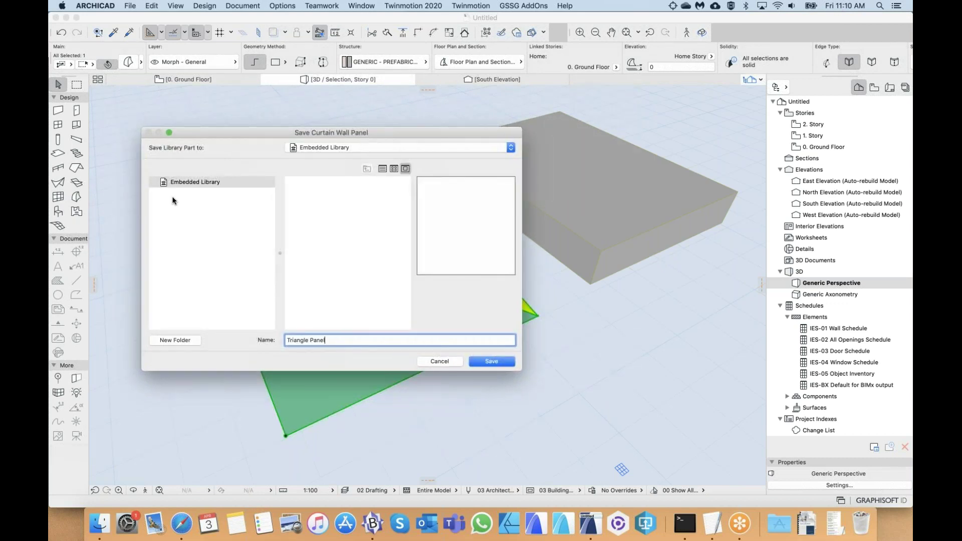
pyautogui.click(184, 183)
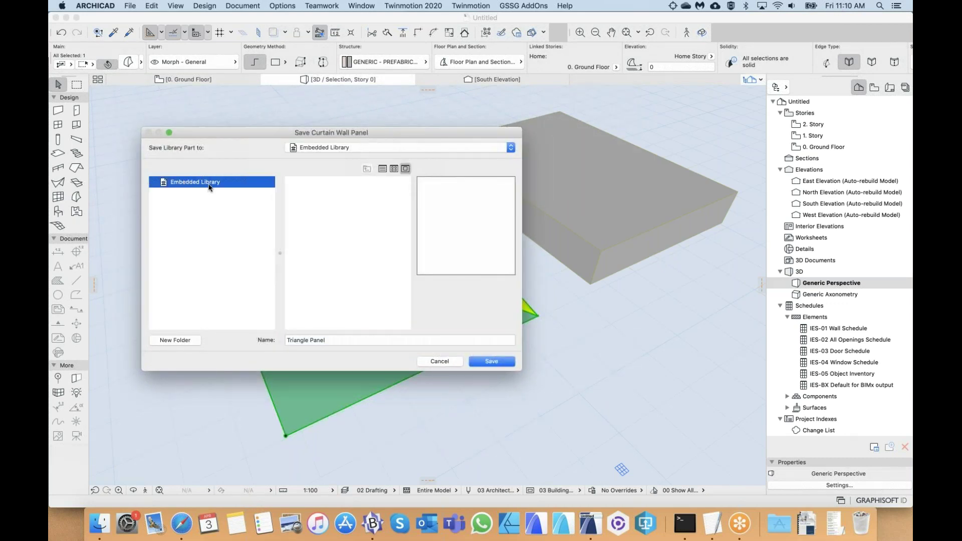
pyautogui.click(335, 339)
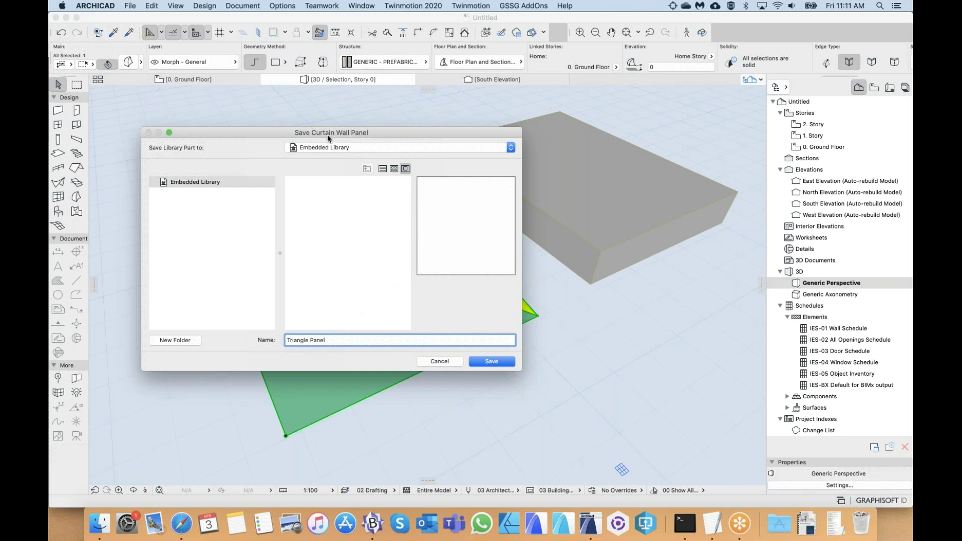
pyautogui.click(136, 5)
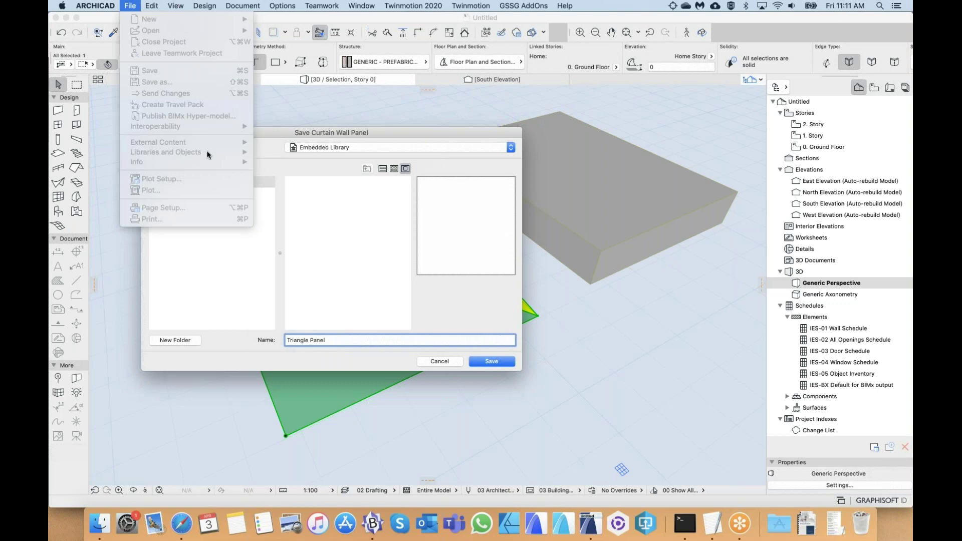
pyautogui.click(310, 159)
pyautogui.click(562, 343)
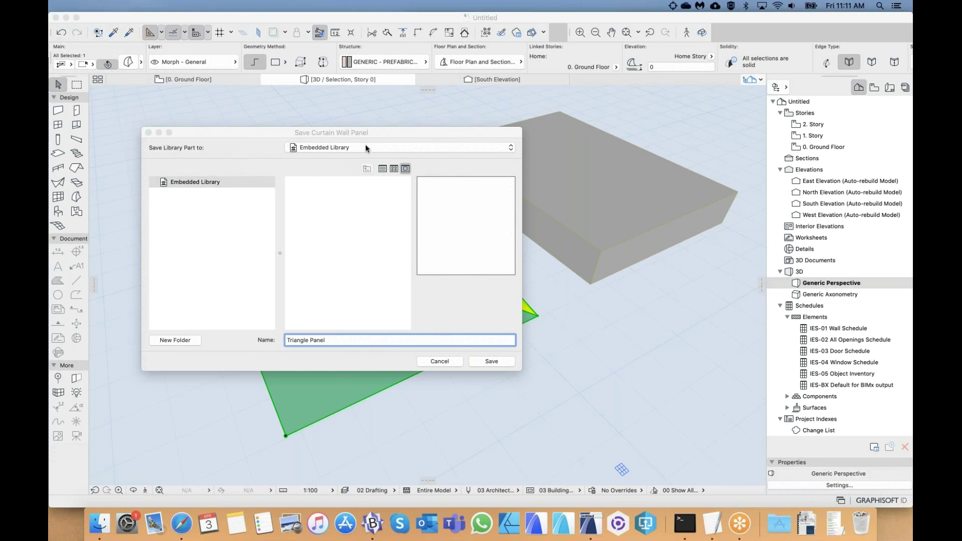
pyautogui.click(354, 133)
pyautogui.click(130, 6)
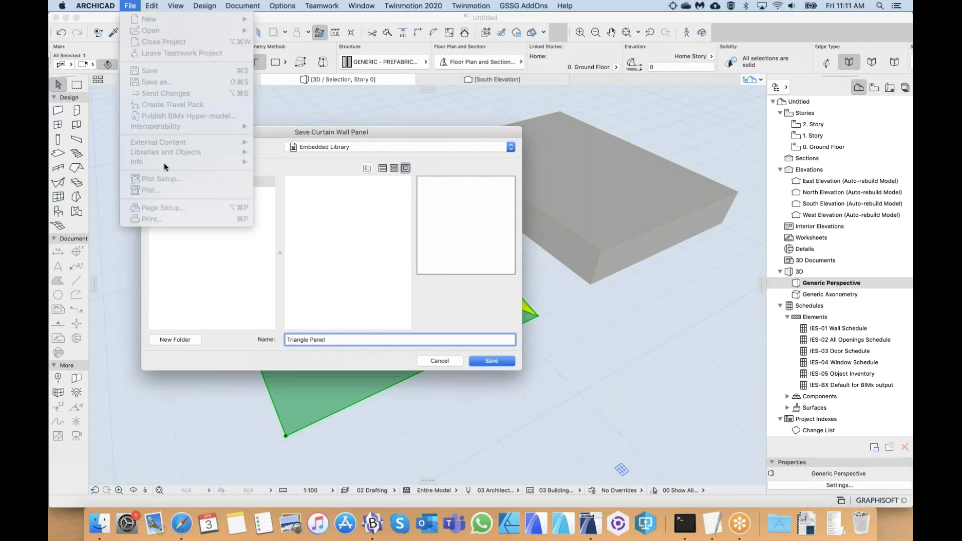
pyautogui.press('Escape')
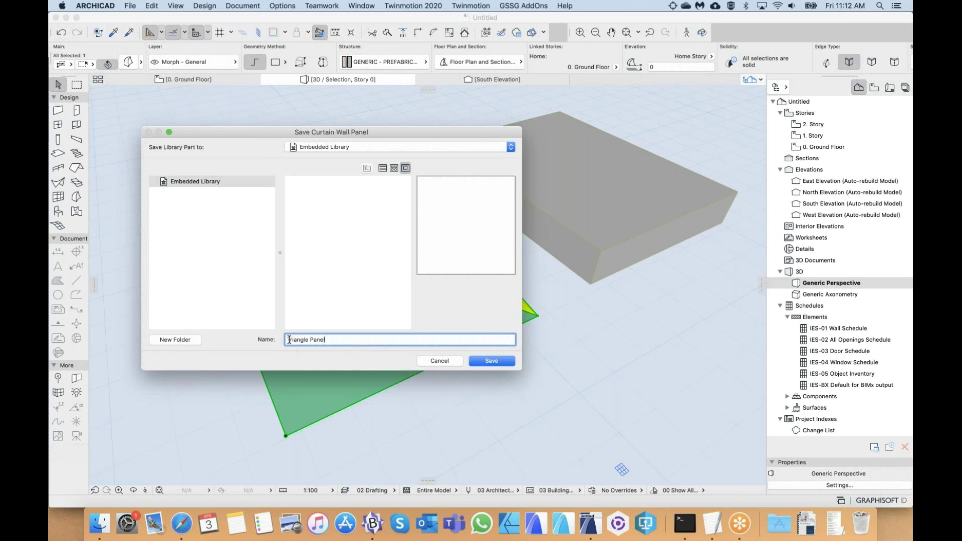
# - Save the Triangle Panel library part, dismiss the information message and deselect the two-coloured morph
pyautogui.click(495, 361)
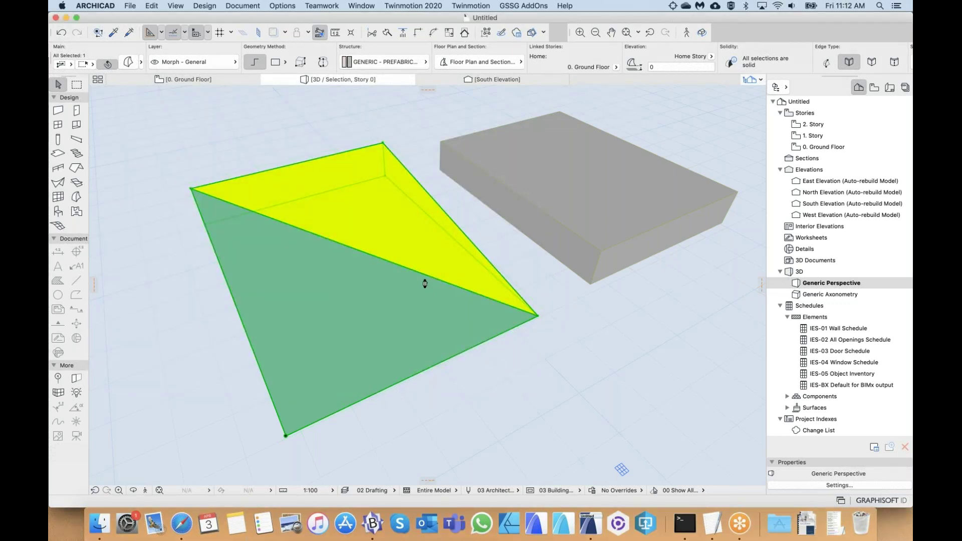
pyautogui.moveTo(491, 205); pyautogui.dragTo(389, 204)
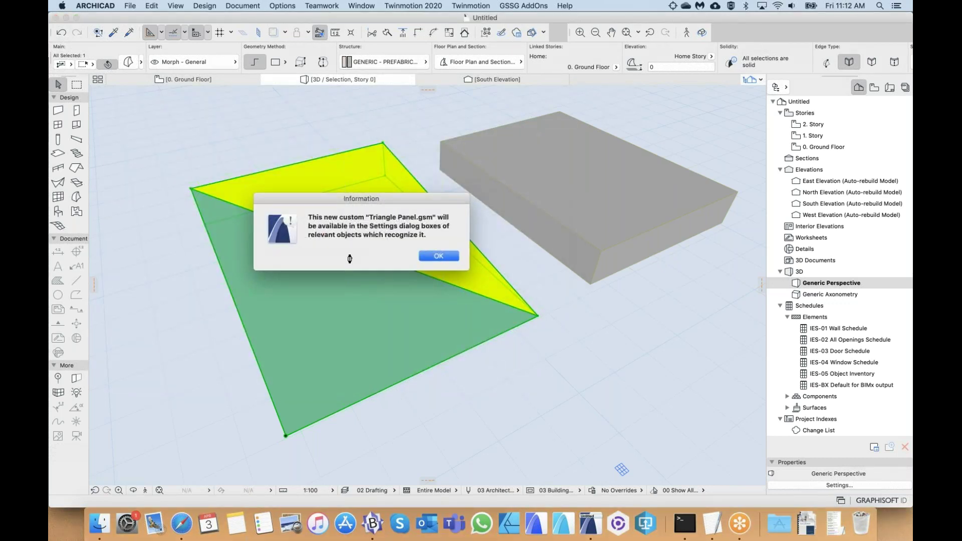
pyautogui.click(439, 256)
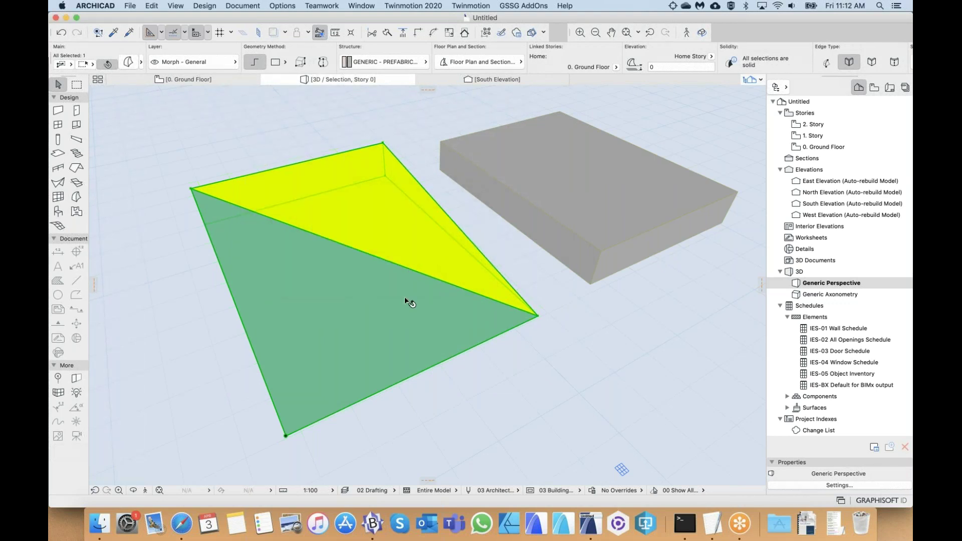
pyautogui.click(452, 388)
pyautogui.scroll(-3, 452, 389)
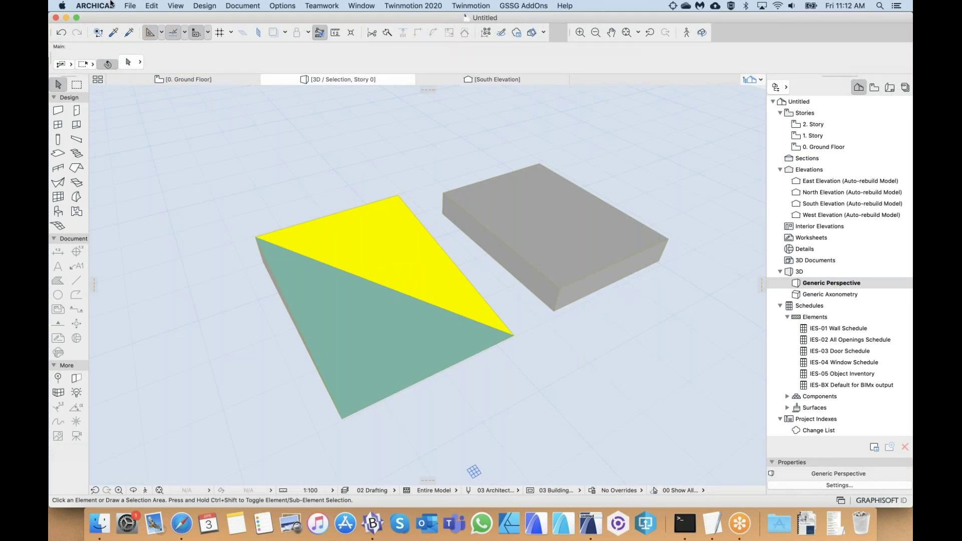
pyautogui.click(130, 6)
pyautogui.moveTo(165, 152)
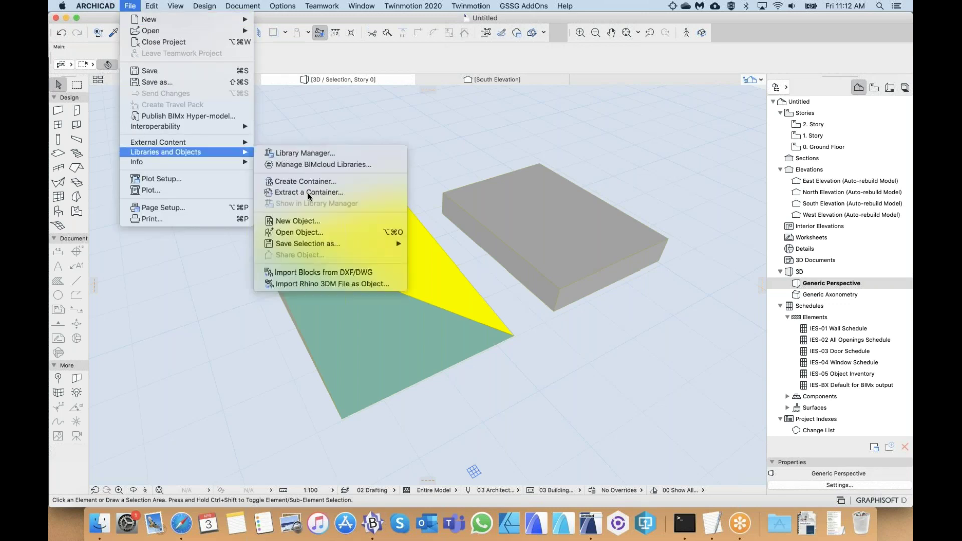
pyautogui.moveTo(320, 244)
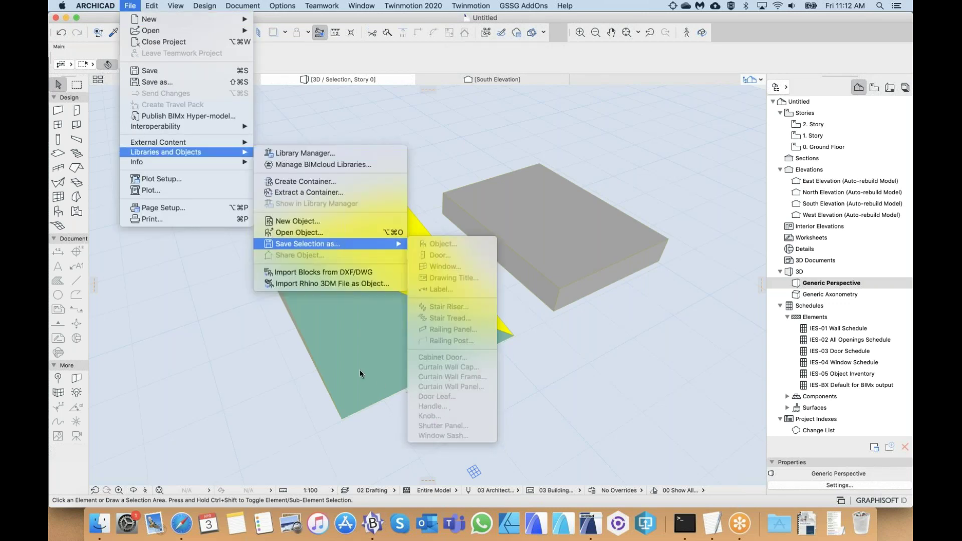
pyautogui.click(350, 359)
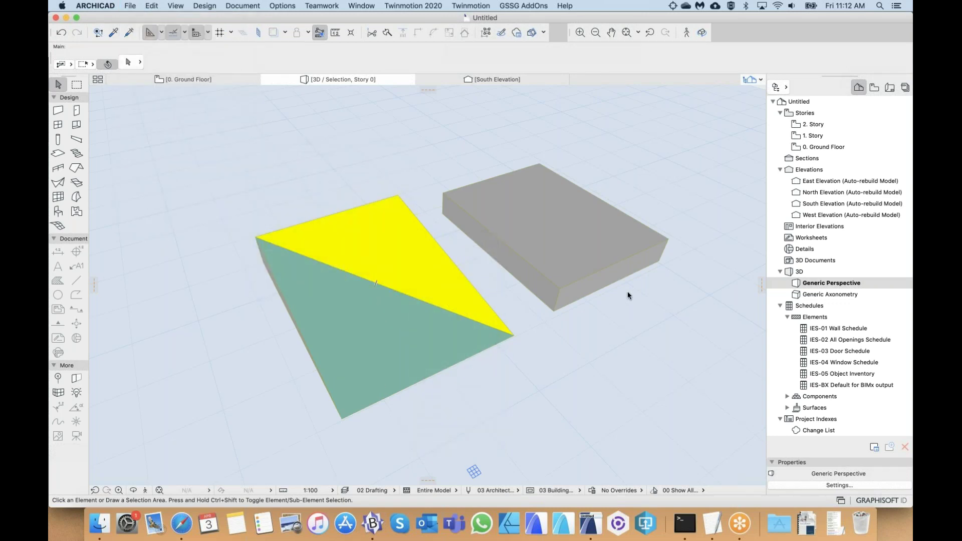
pyautogui.click(394, 301)
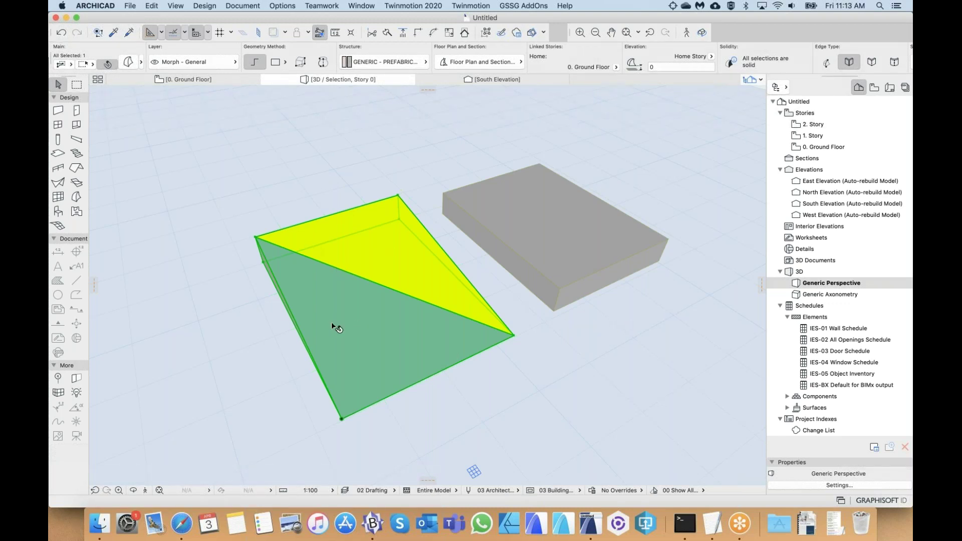
pyautogui.keyDown('shift'); pyautogui.moveTo(344, 282); pyautogui.dragTo(381, 199, button='middle'); pyautogui.keyUp('shift')
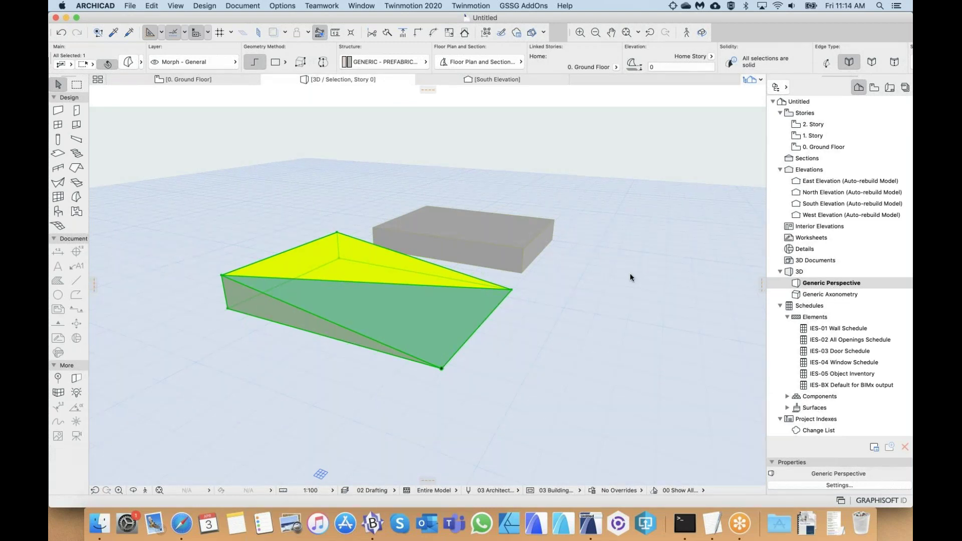
pyautogui.click(359, 368)
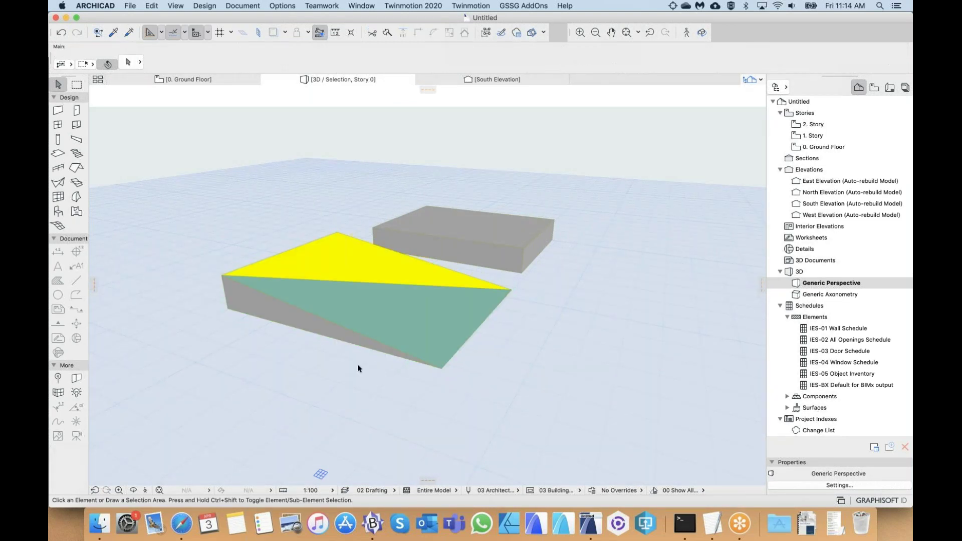
# - Open the Curtain Wall tool's default settings and set the curtain wall height to 6000
pyautogui.scroll(-5, 295, 274)
pyautogui.keyDown('shift'); pyautogui.moveTo(300, 271); pyautogui.dragTo(355, 248, button='middle'); pyautogui.keyUp('shift')
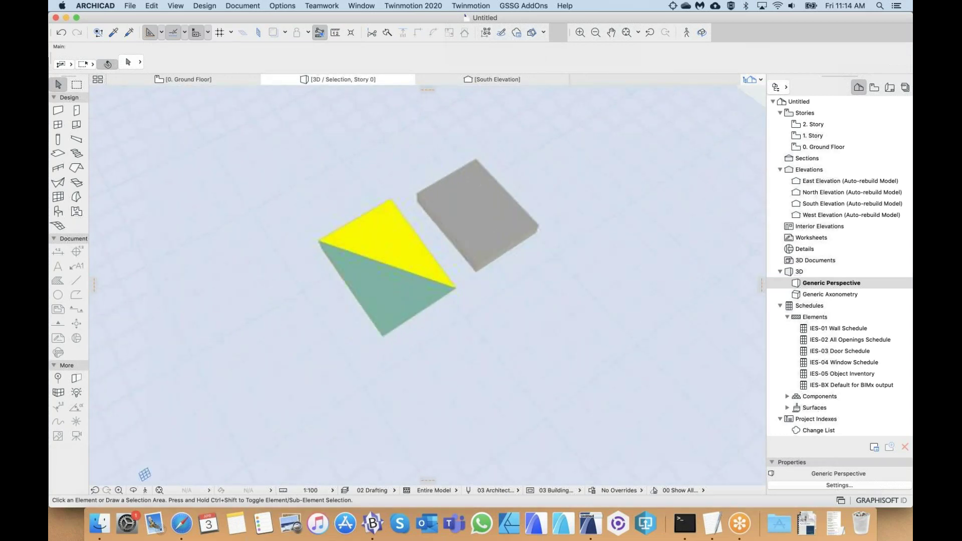
pyautogui.doubleClick(58, 197)
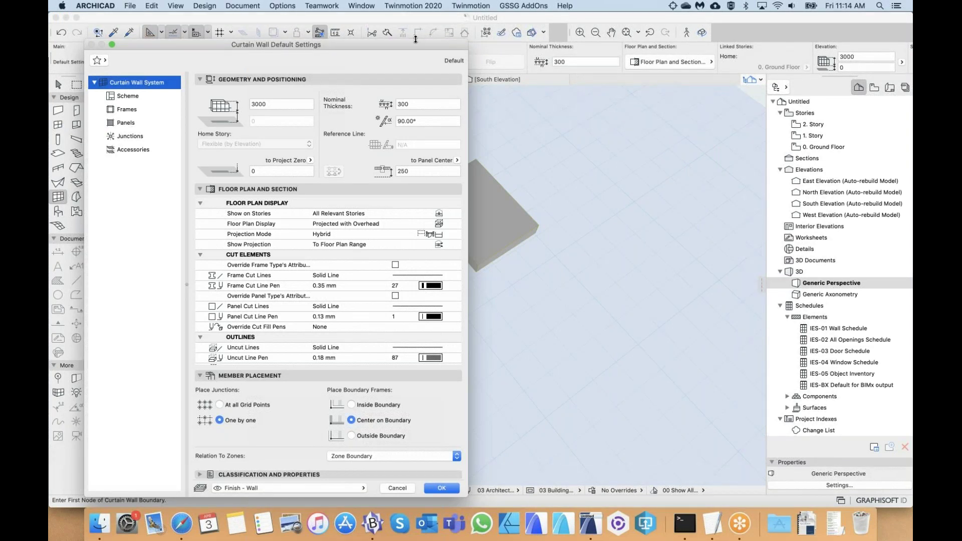
pyautogui.moveTo(445, 37); pyautogui.dragTo(474, 29)
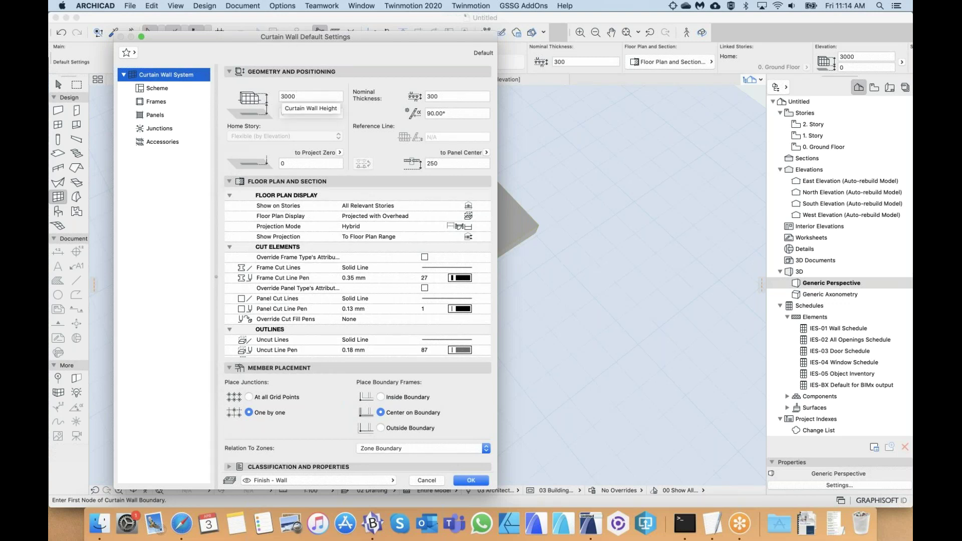
pyautogui.press('Tab')
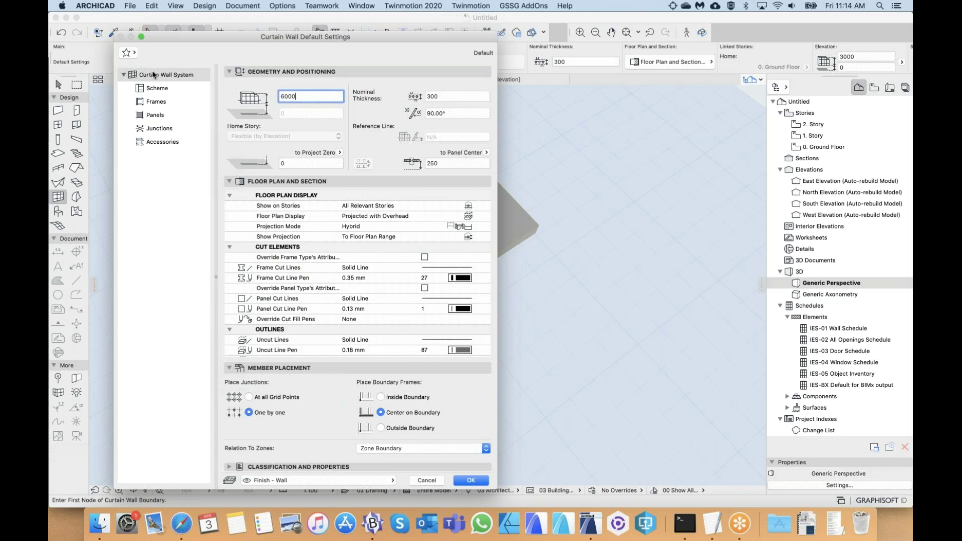
pyautogui.doubleClick(280, 97)
# - Apply the Checkerboard 1000/1000 favorite to the default curtain wall scheme
pyautogui.click(153, 90)
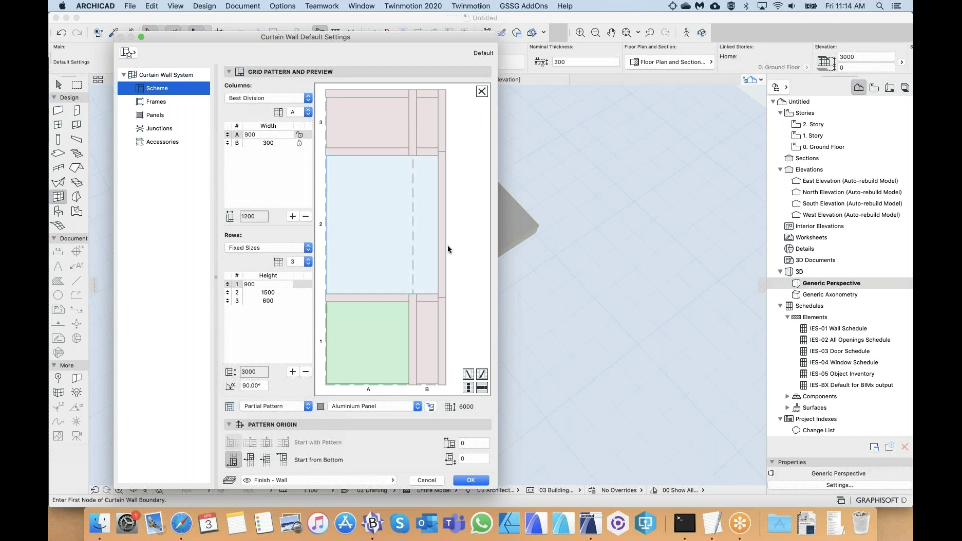
pyautogui.moveTo(334, 37); pyautogui.dragTo(365, 35)
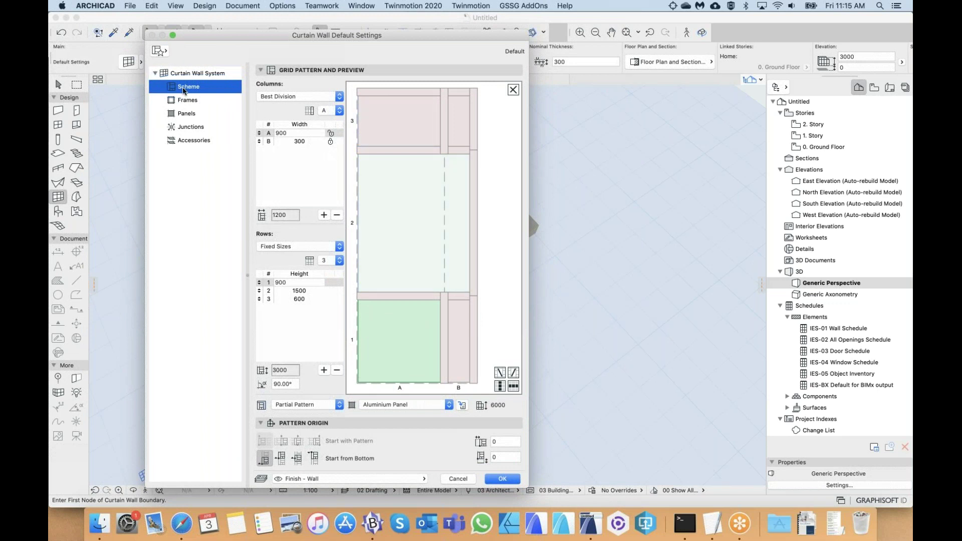
pyautogui.click(159, 51)
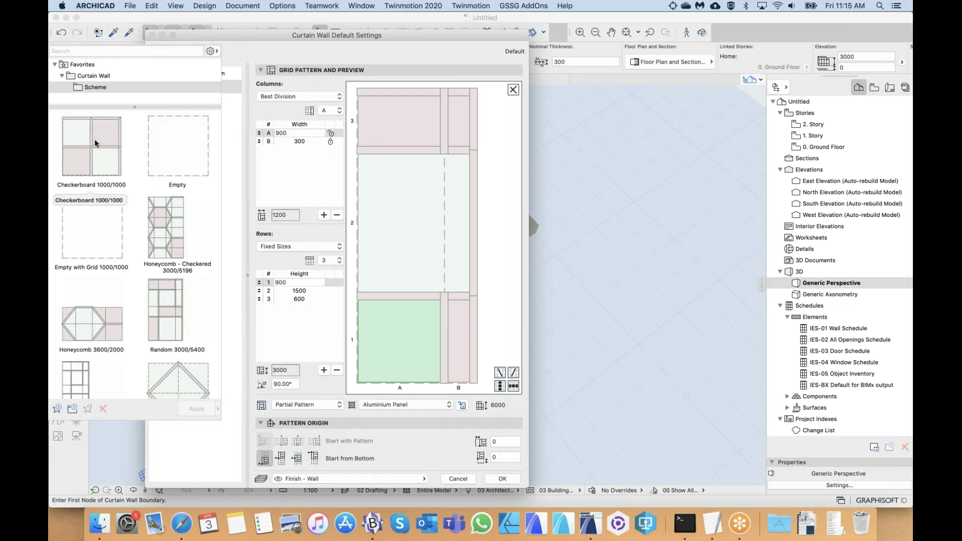
pyautogui.doubleClick(94, 139)
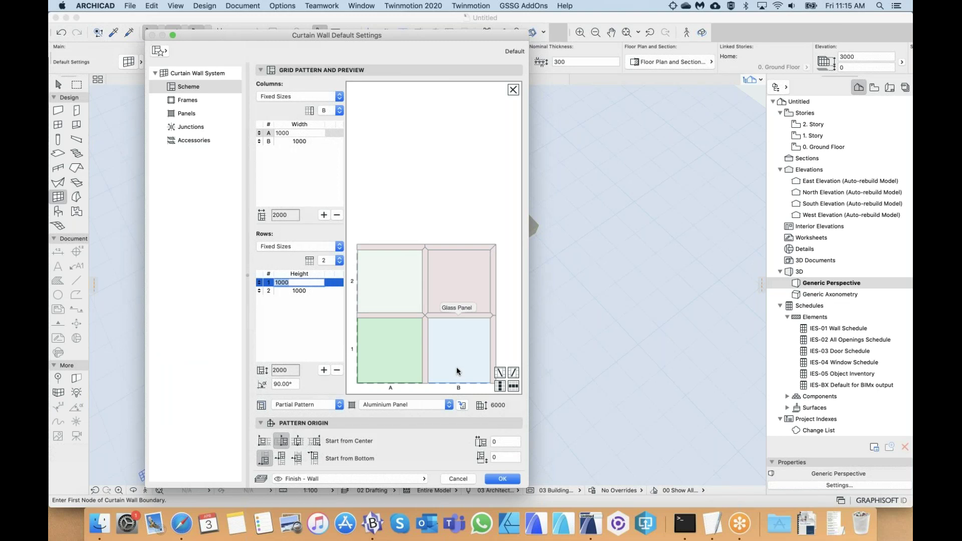
pyautogui.click(190, 87)
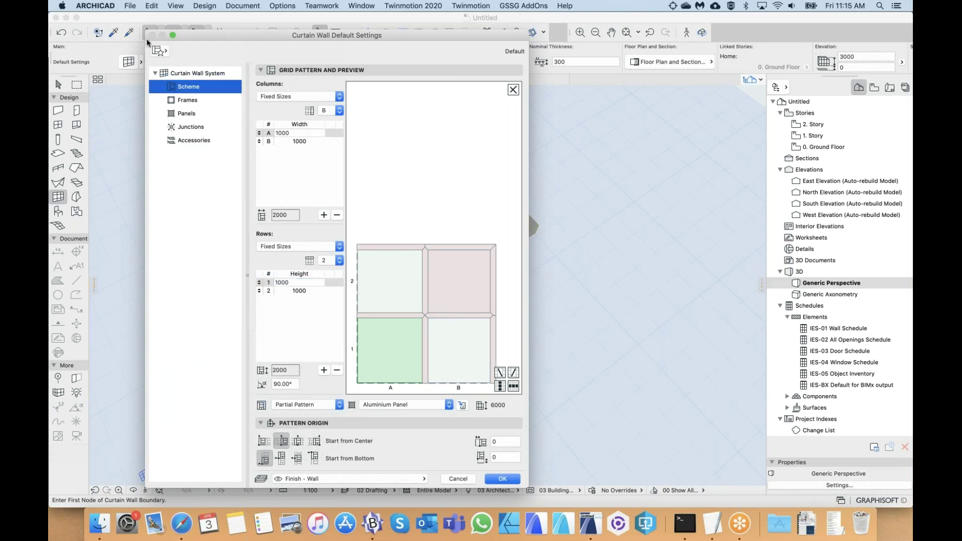
# - Review the applied scheme favorite and examine the frames between the checkerboard panels in the pattern preview
pyautogui.click(159, 51)
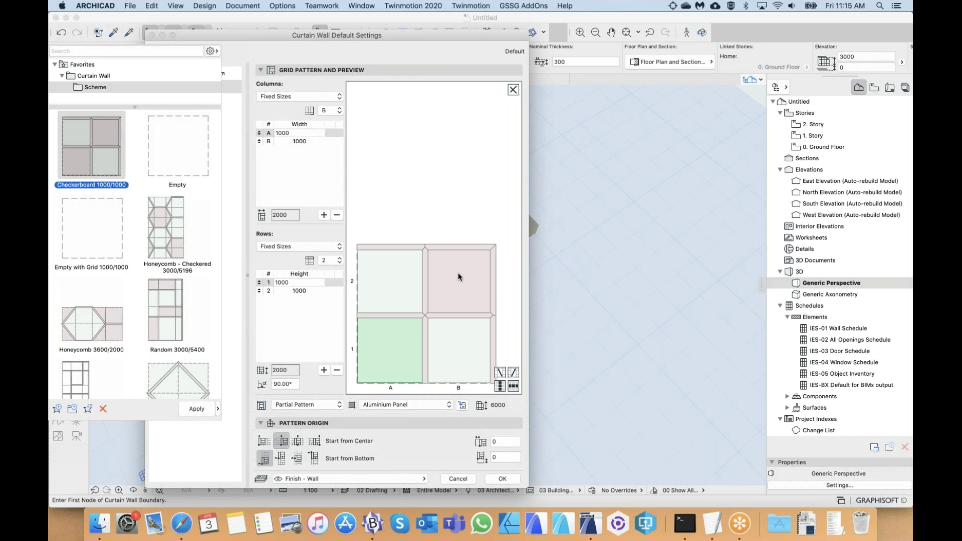
pyautogui.click(435, 172)
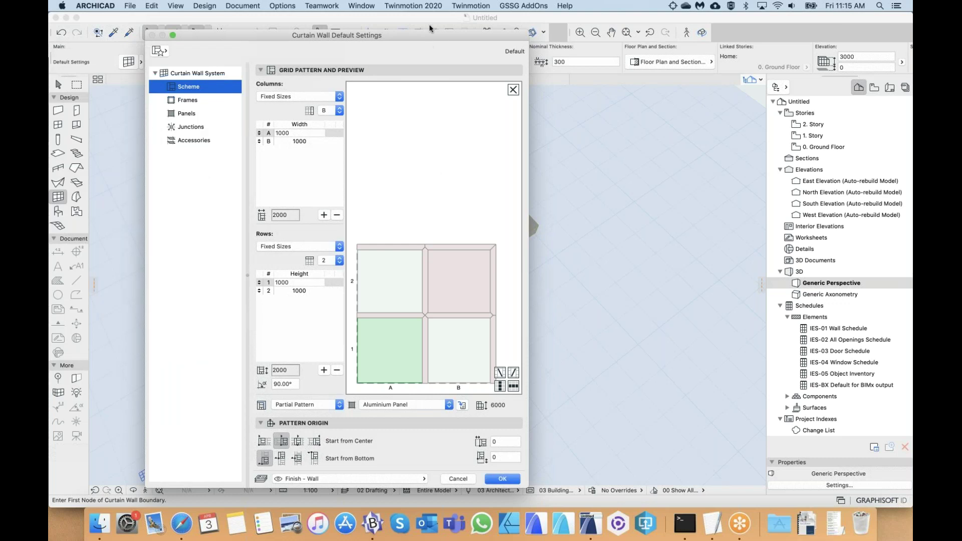
pyautogui.moveTo(429, 34); pyautogui.dragTo(417, 32)
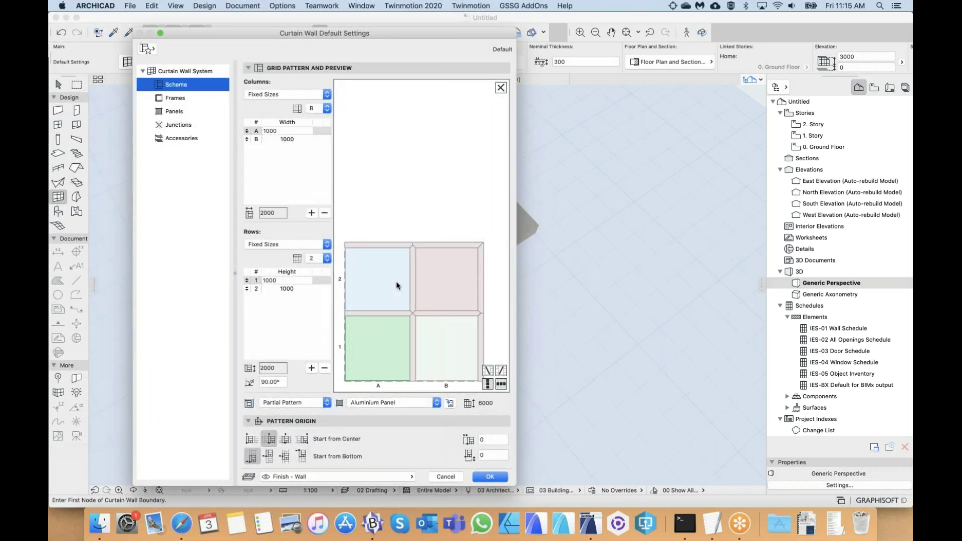
pyautogui.click(413, 254)
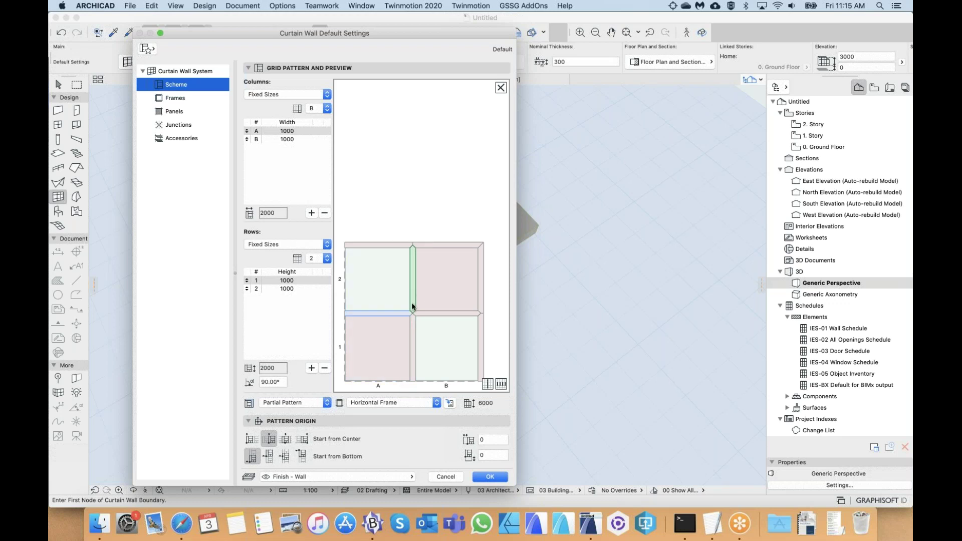
pyautogui.keyDown('shift'); pyautogui.click(411, 342); pyautogui.keyUp('shift')
pyautogui.keyDown('shift'); pyautogui.click(392, 312); pyautogui.keyUp('shift')
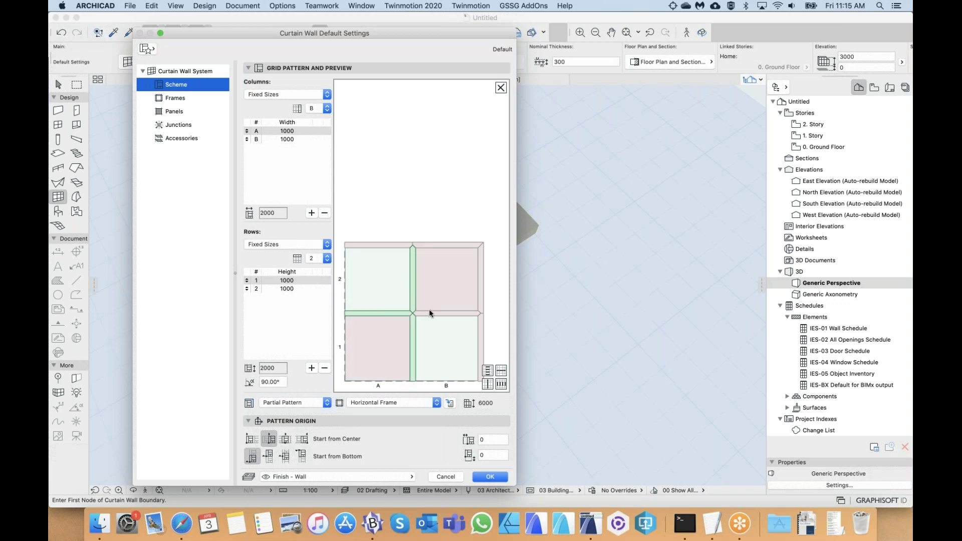
pyautogui.click(423, 198)
pyautogui.click(413, 272)
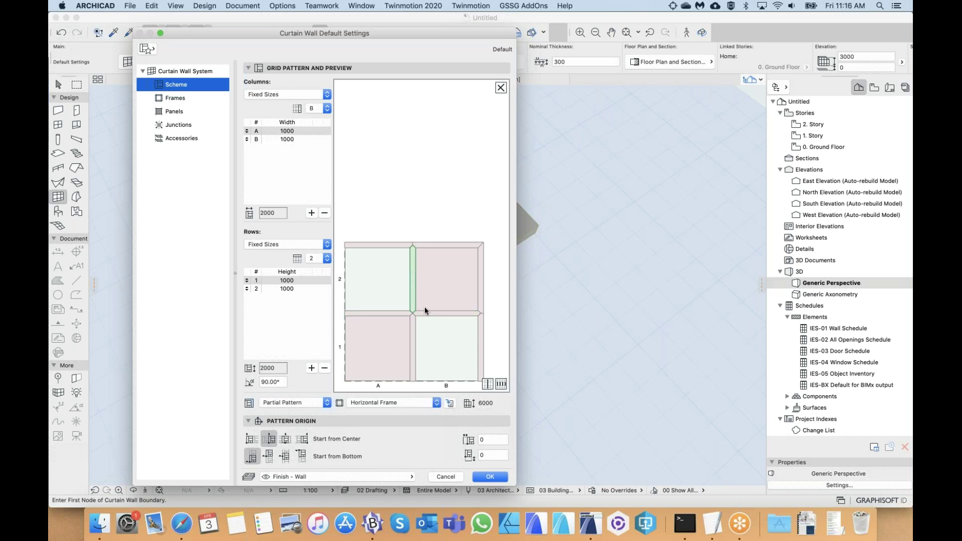
# - Look through the available curtain wall scheme favorites and compare them with the current checkerboard pattern without applying another one
pyautogui.click(147, 48)
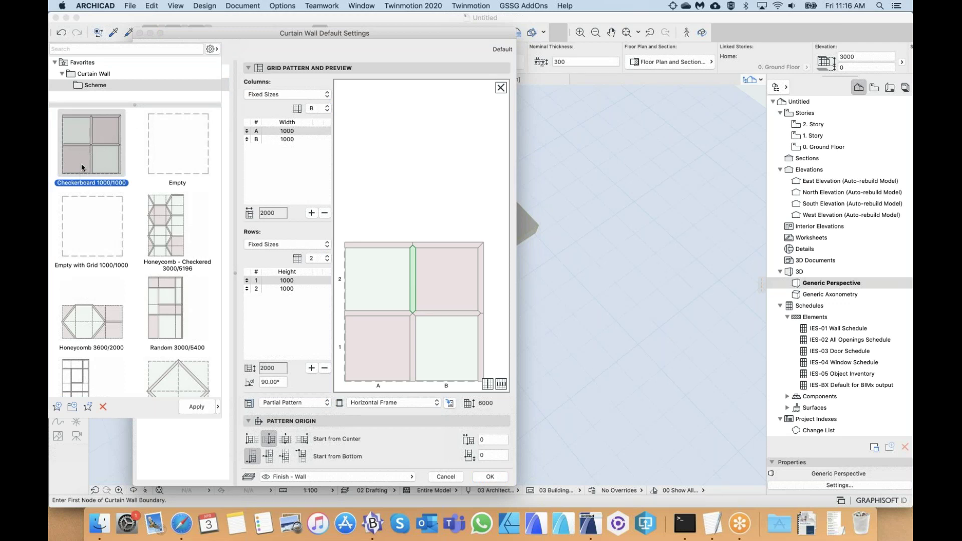
pyautogui.scroll(-5, 89, 131)
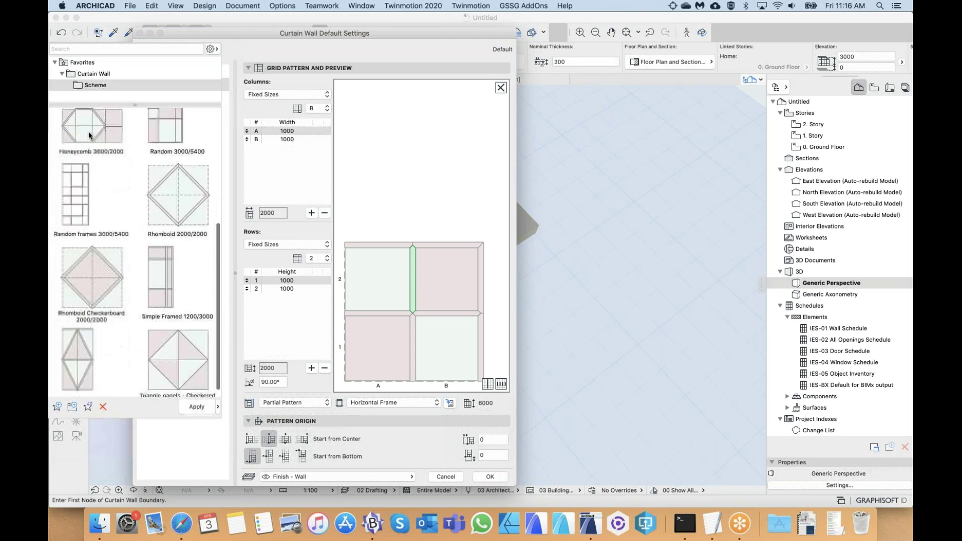
pyautogui.scroll(5, 88, 131)
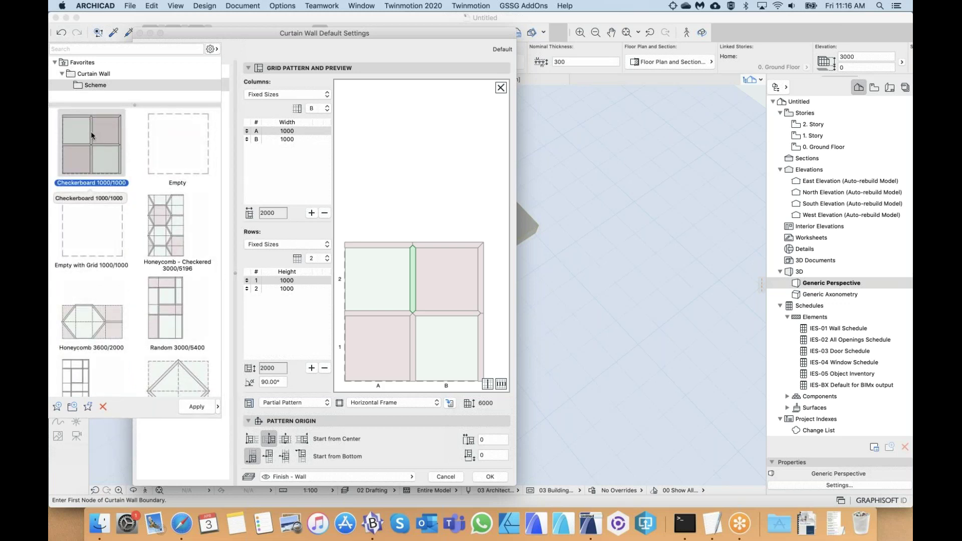
pyautogui.click(426, 182)
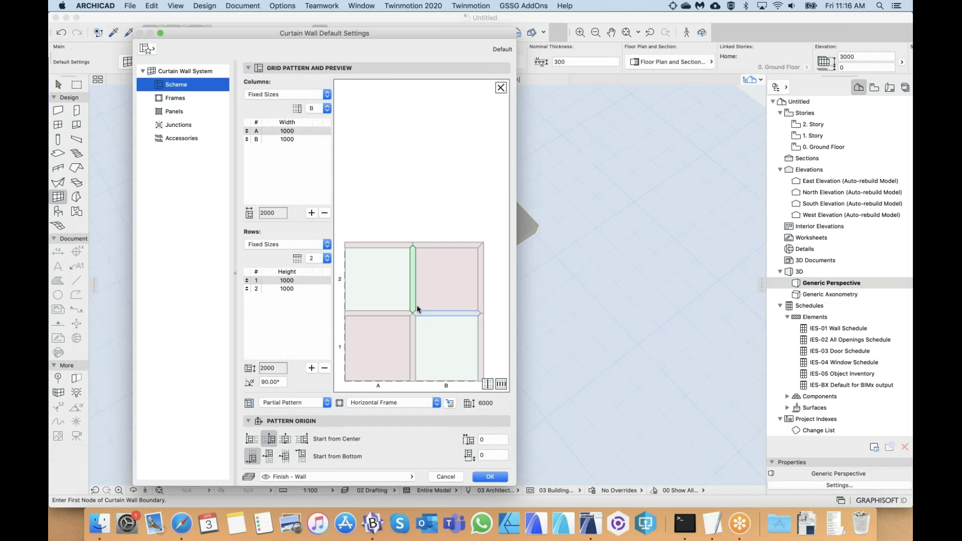
pyautogui.click(405, 222)
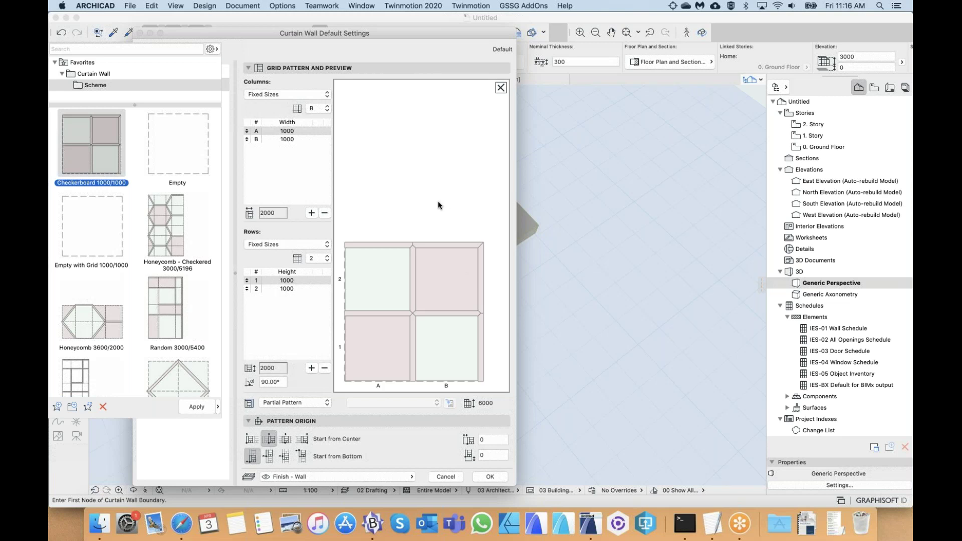
pyautogui.click(415, 201)
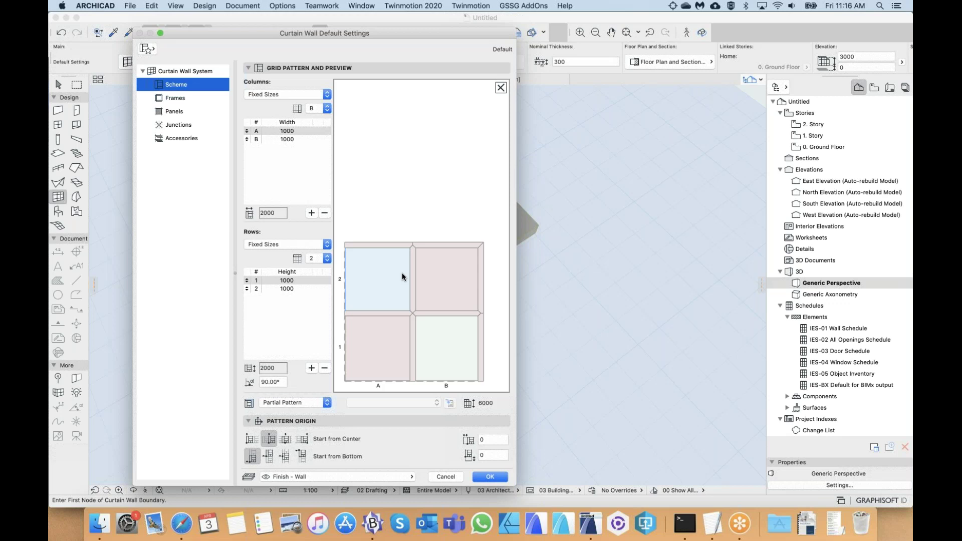
# - Examine which panels of the pattern preview correspond to columns A and B and to the two rows
pyautogui.click(270, 129)
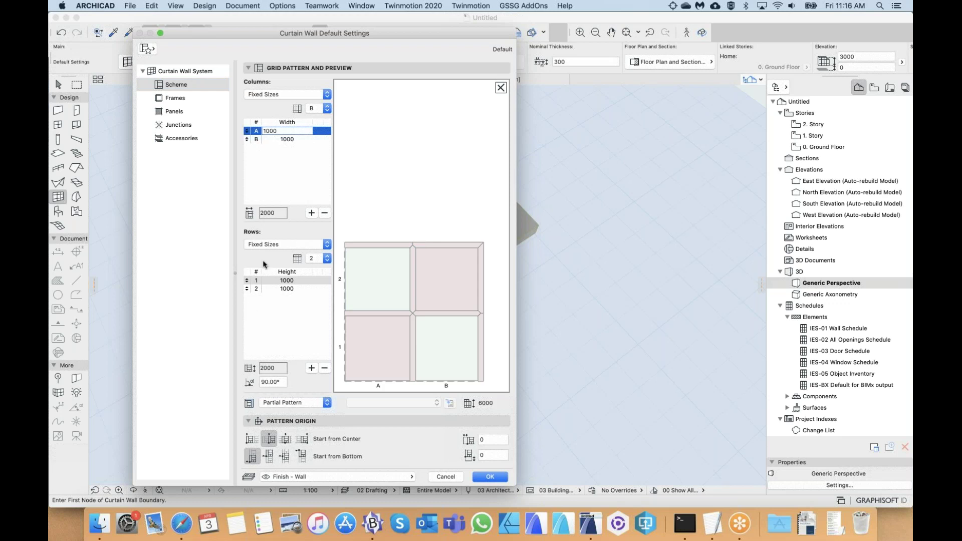
pyautogui.click(255, 140)
pyautogui.click(254, 288)
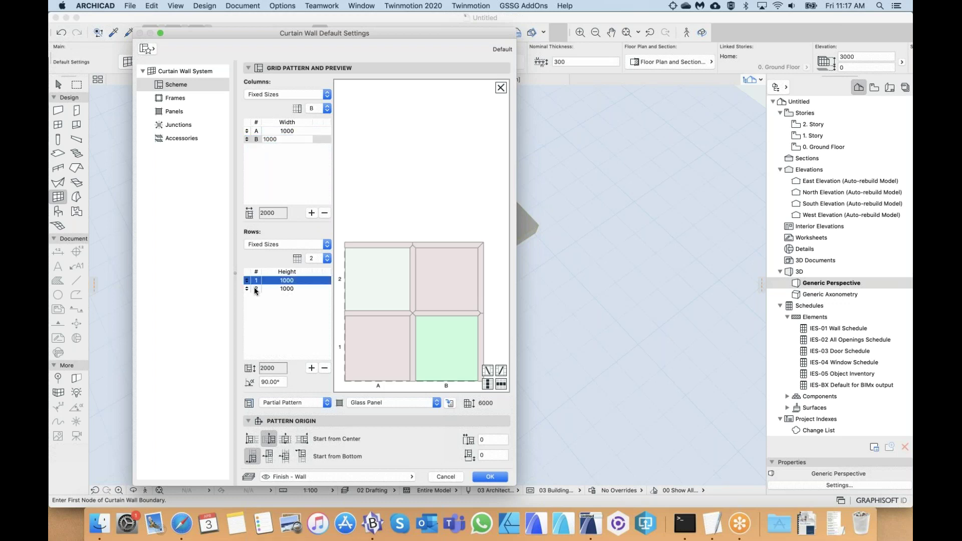
pyautogui.click(255, 131)
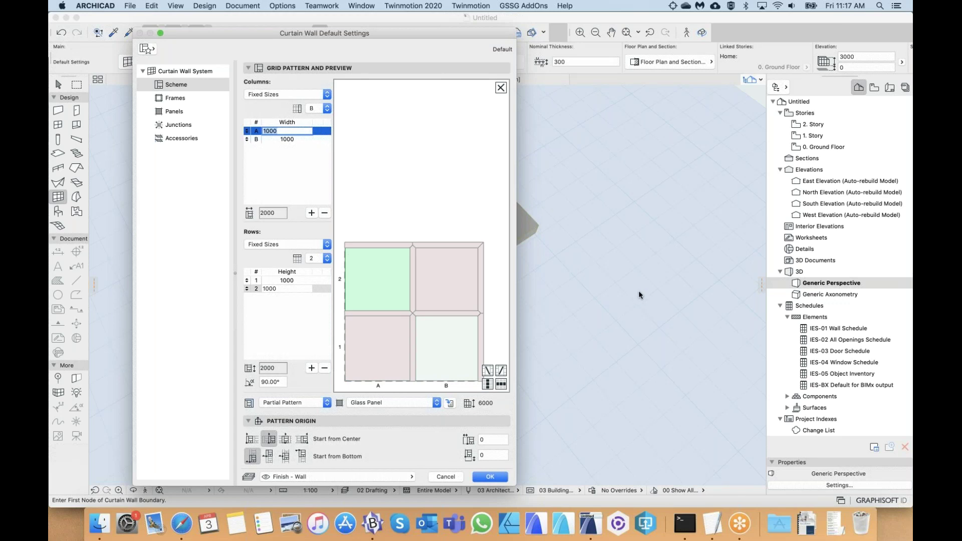
pyautogui.click(341, 236)
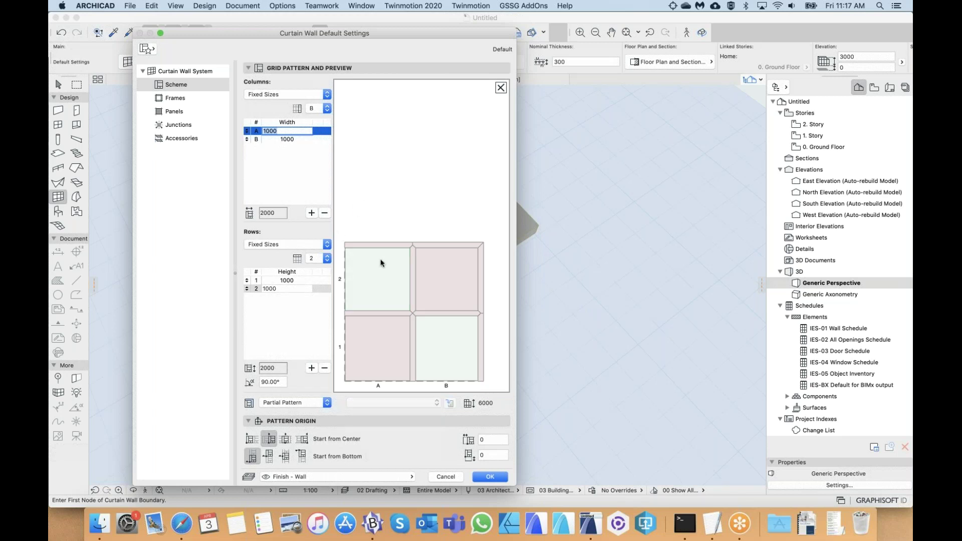
pyautogui.click(254, 140)
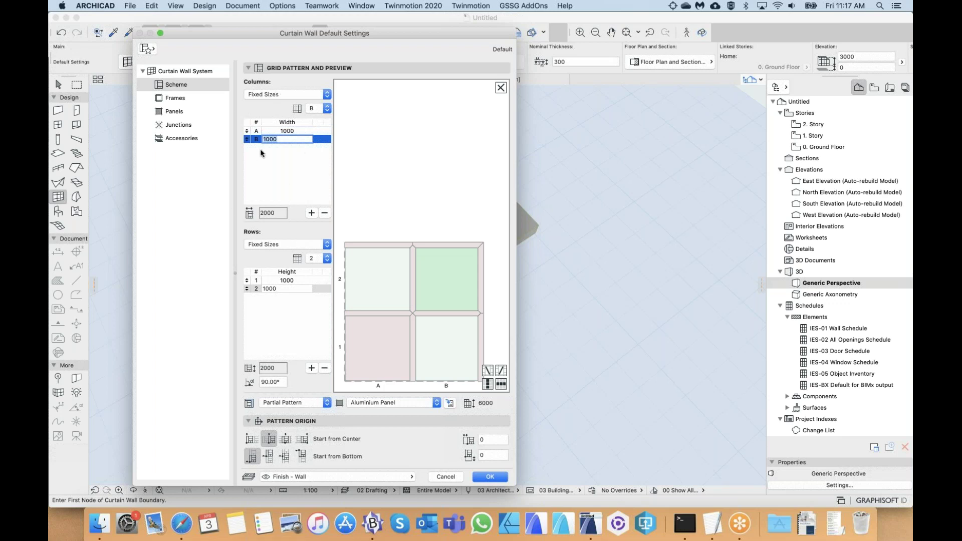
# - Set the widths of columns A and B in the curtain wall scheme to 1500 each
pyautogui.click(255, 132)
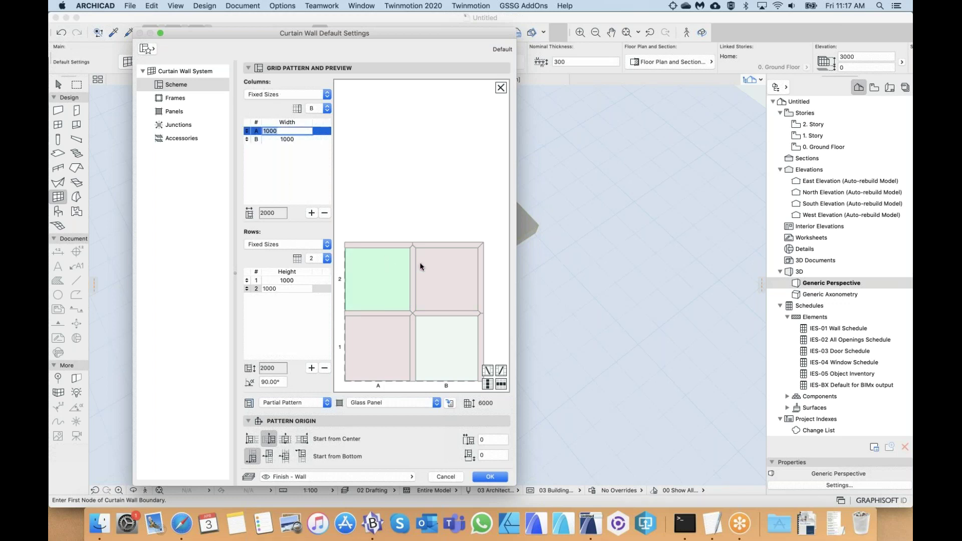
pyautogui.moveTo(279, 130); pyautogui.dragTo(248, 129)
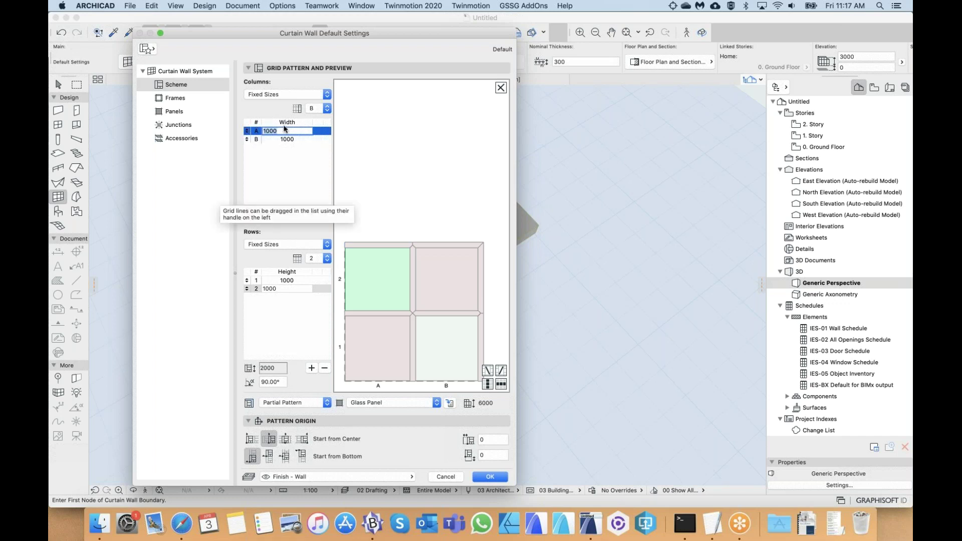
pyautogui.write('1500')
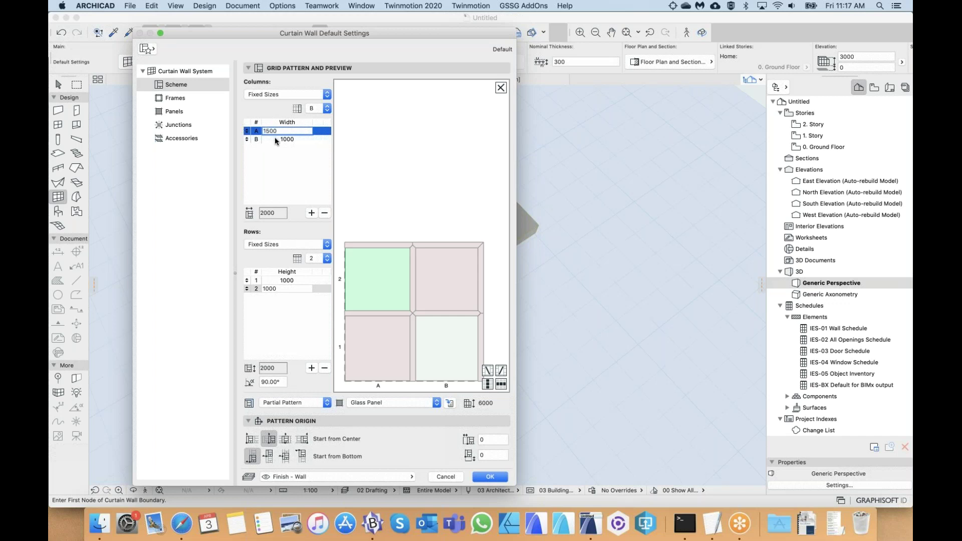
pyautogui.click(275, 138)
pyautogui.write('1500')
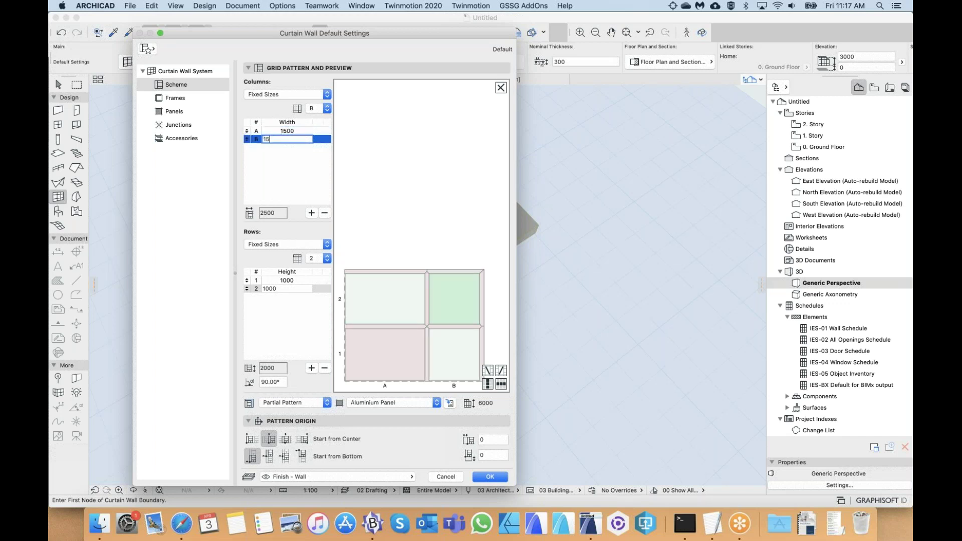
pyautogui.click(278, 182)
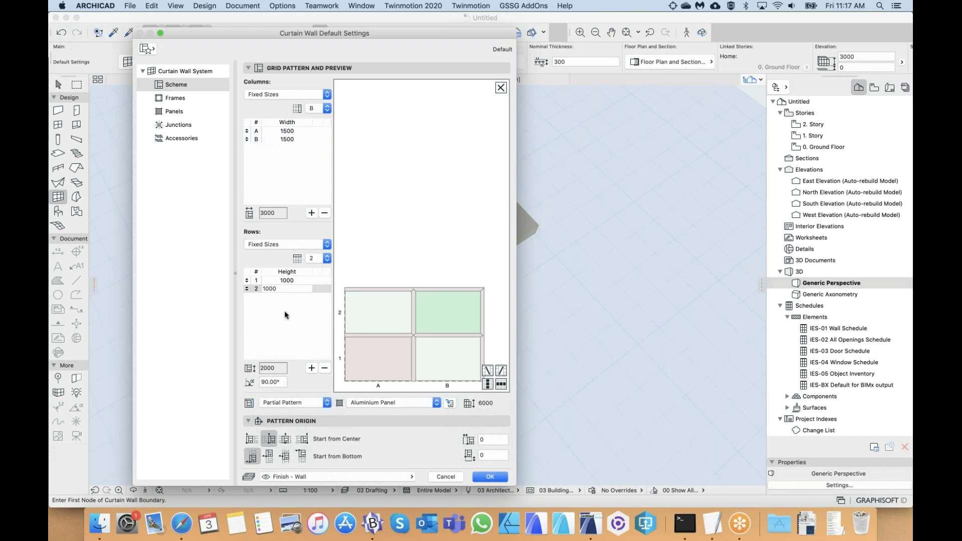
# - Set the heights of rows 1 and 2 in the curtain wall scheme to 2000 each
pyautogui.click(288, 281)
pyautogui.write('2000')
pyautogui.click(290, 289)
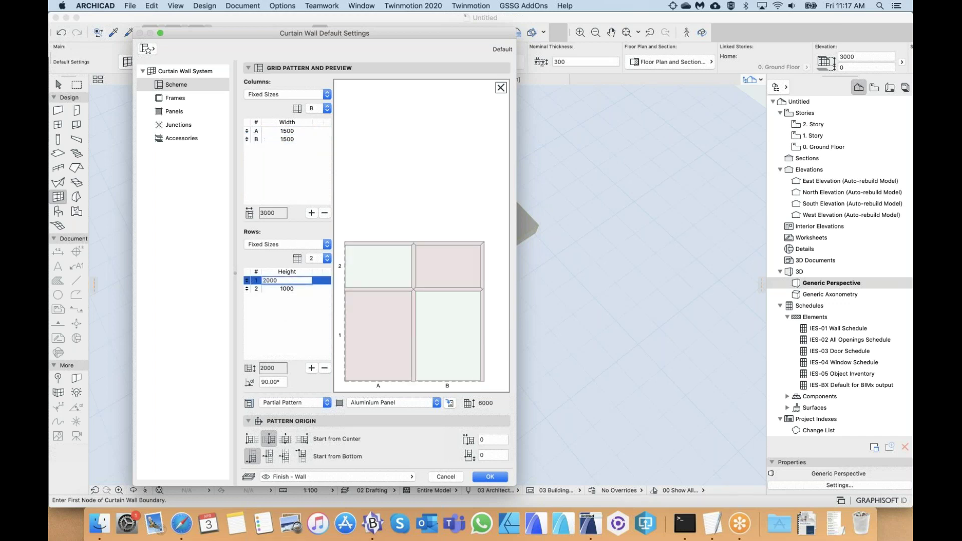
pyautogui.write('2000')
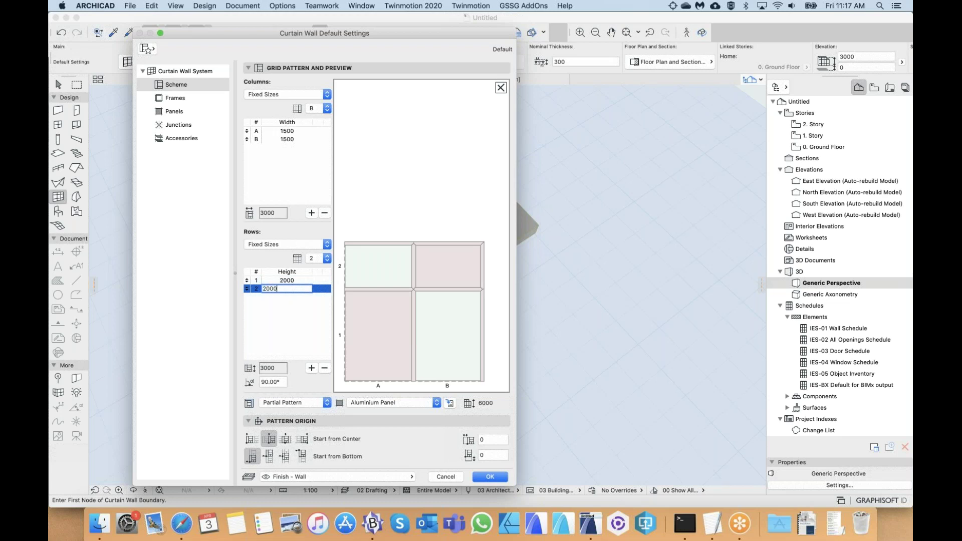
pyautogui.click(272, 299)
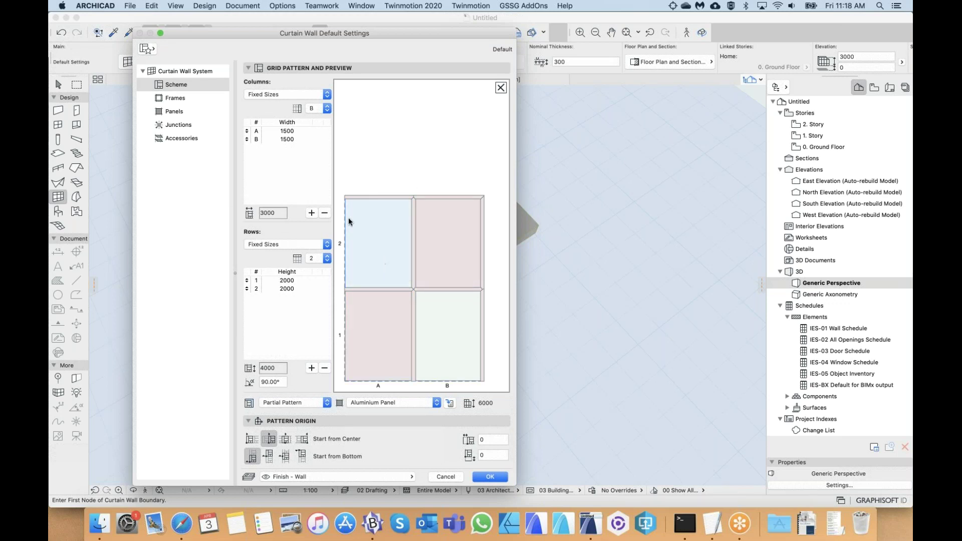
# - Select all vertical frames in the pattern preview and change their type to Division
pyautogui.click(412, 257)
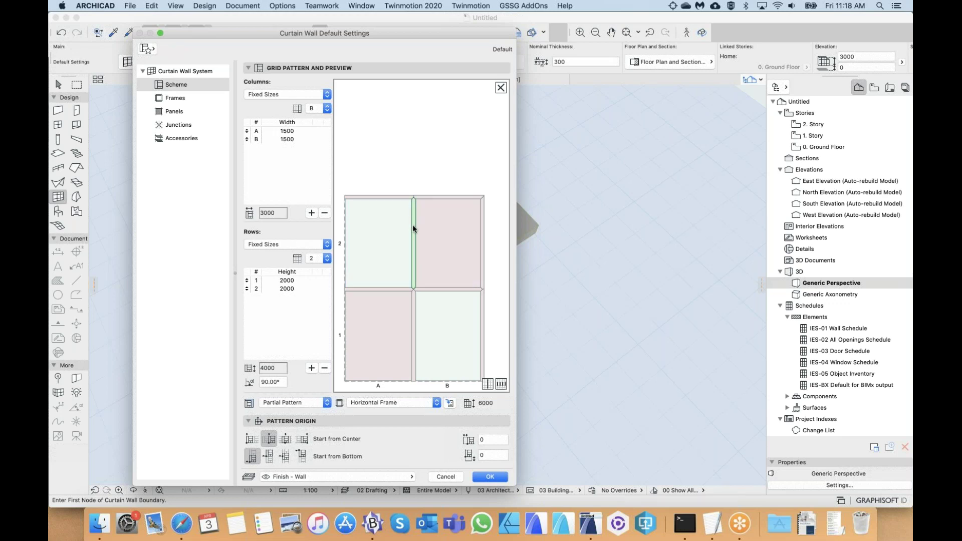
pyautogui.click(410, 253)
pyautogui.click(415, 260)
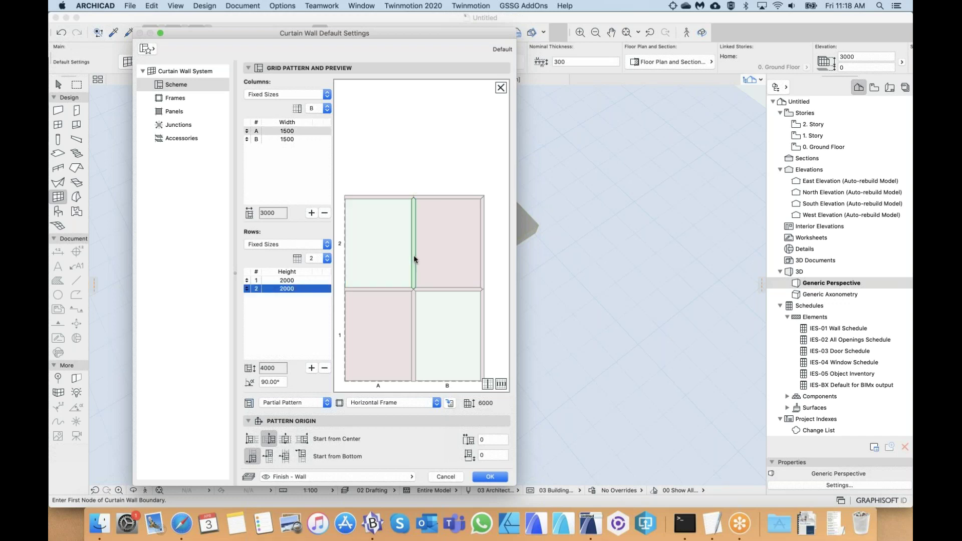
pyautogui.click(488, 385)
pyautogui.click(502, 384)
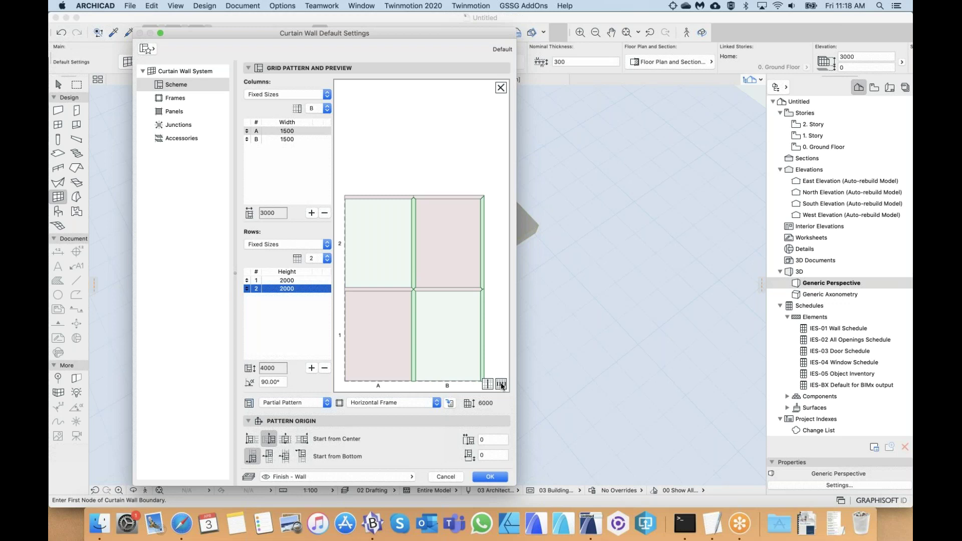
pyautogui.click(405, 403)
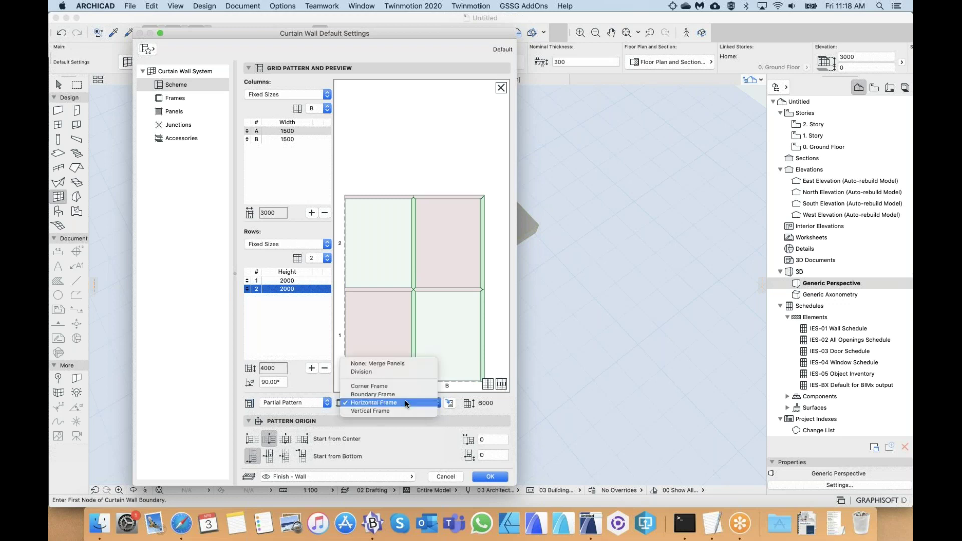
pyautogui.click(382, 372)
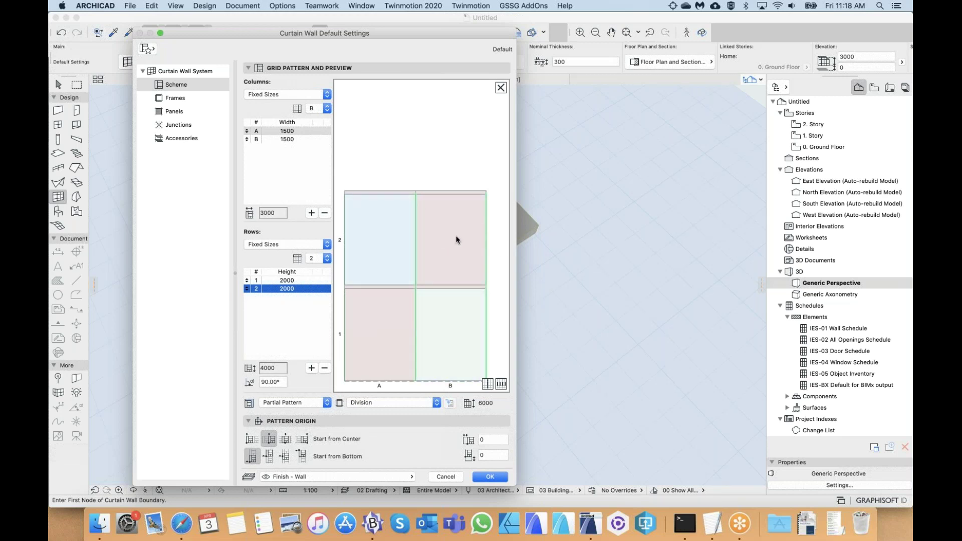
# - Select all horizontal frames in the pattern preview and change their type to Division
pyautogui.click(392, 288)
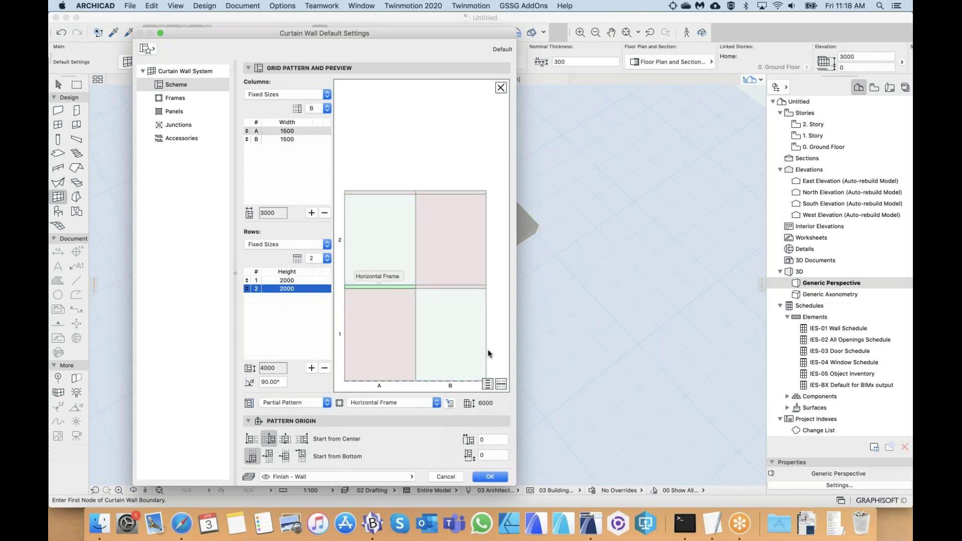
pyautogui.click(487, 386)
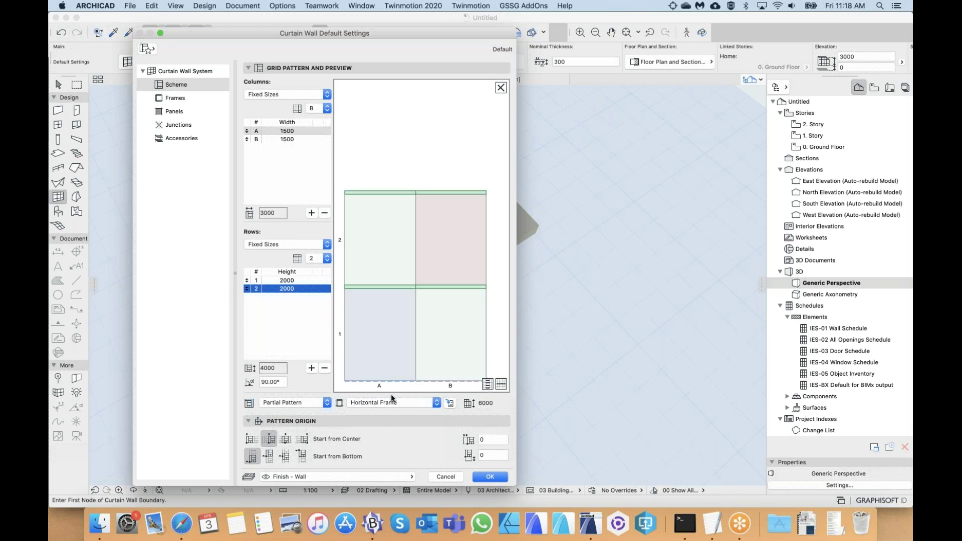
pyautogui.click(385, 408)
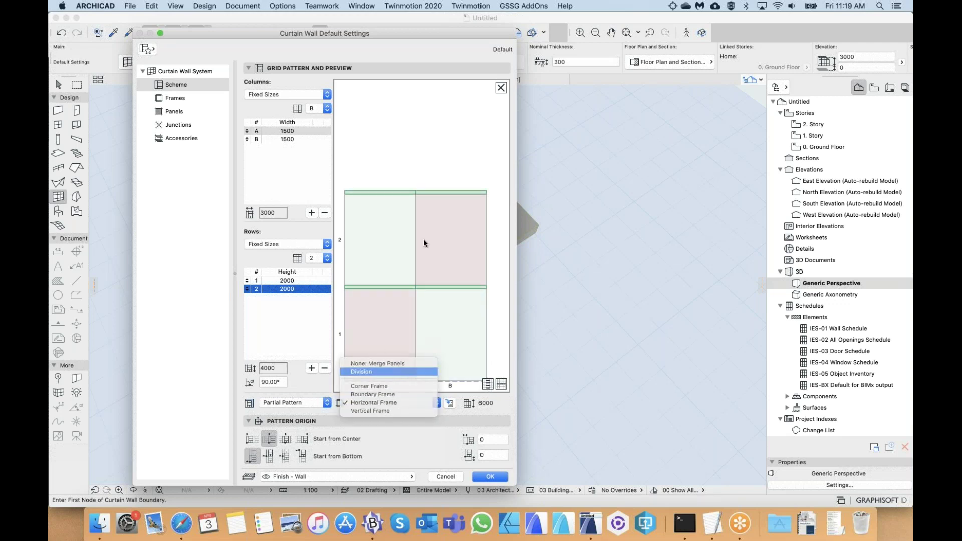
pyautogui.click(381, 375)
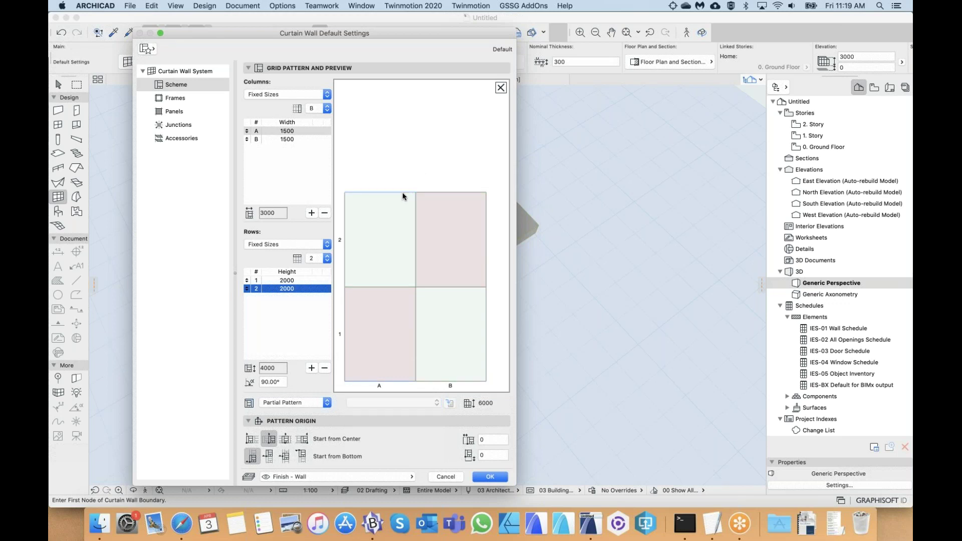
# - Check the types assigned to the inner grid lines and each of the four panels in the scheme's pattern preview
pyautogui.click(416, 241)
pyautogui.keyDown('shift'); pyautogui.click(416, 308); pyautogui.keyUp('shift')
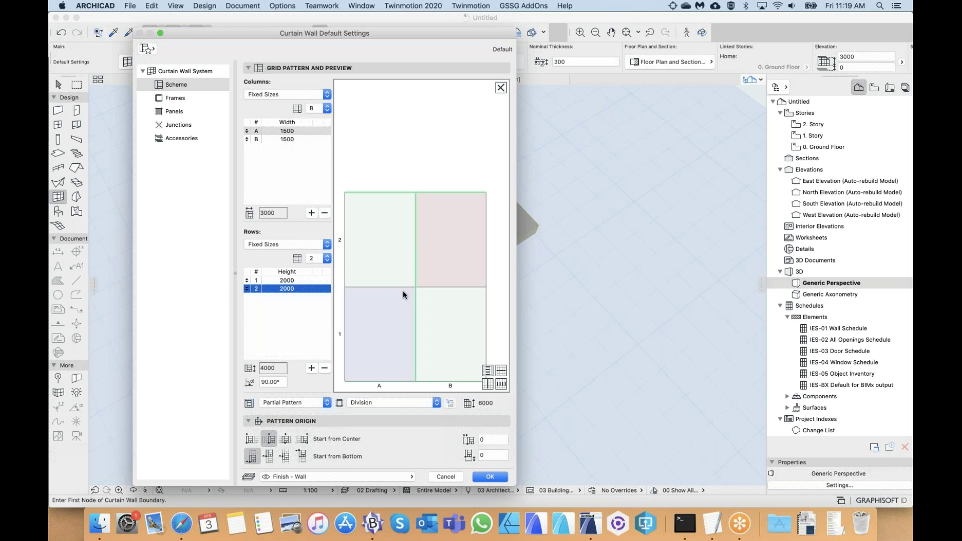
pyautogui.keyDown('shift'); pyautogui.click(399, 286); pyautogui.keyUp('shift')
pyautogui.click(433, 163)
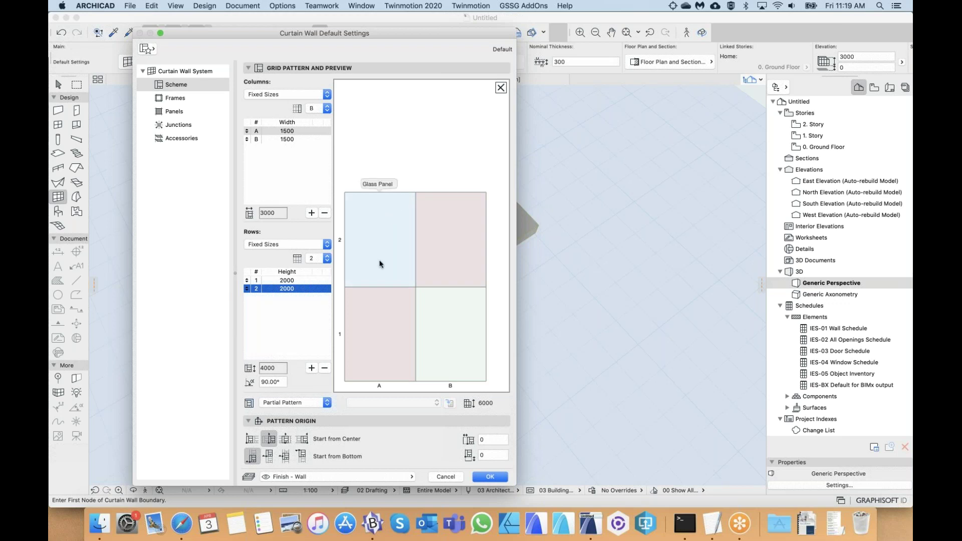
pyautogui.click(393, 206)
pyautogui.click(439, 237)
pyautogui.click(436, 313)
pyautogui.click(395, 321)
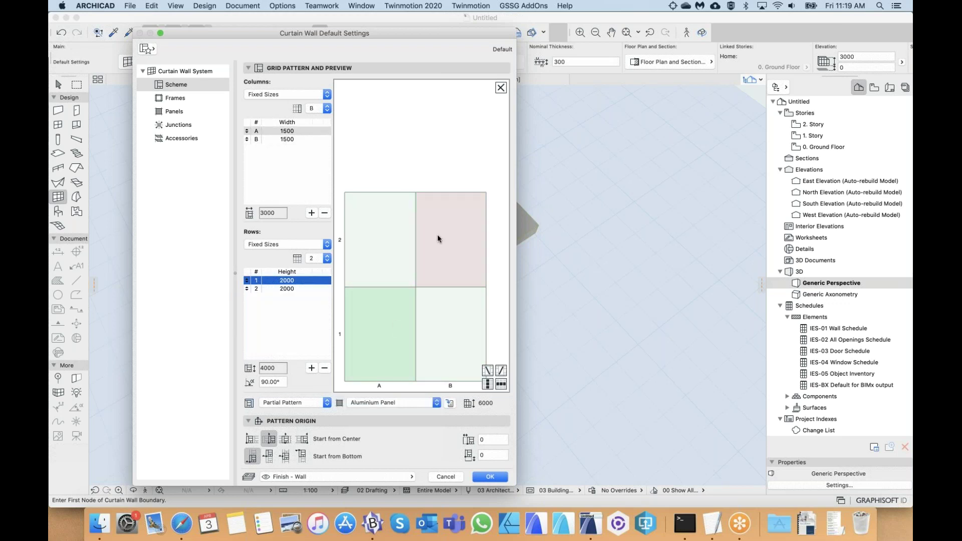
# - Examine the type options and pattern-wide selection of the upper edge segment above column B in the pattern preview
pyautogui.click(426, 192)
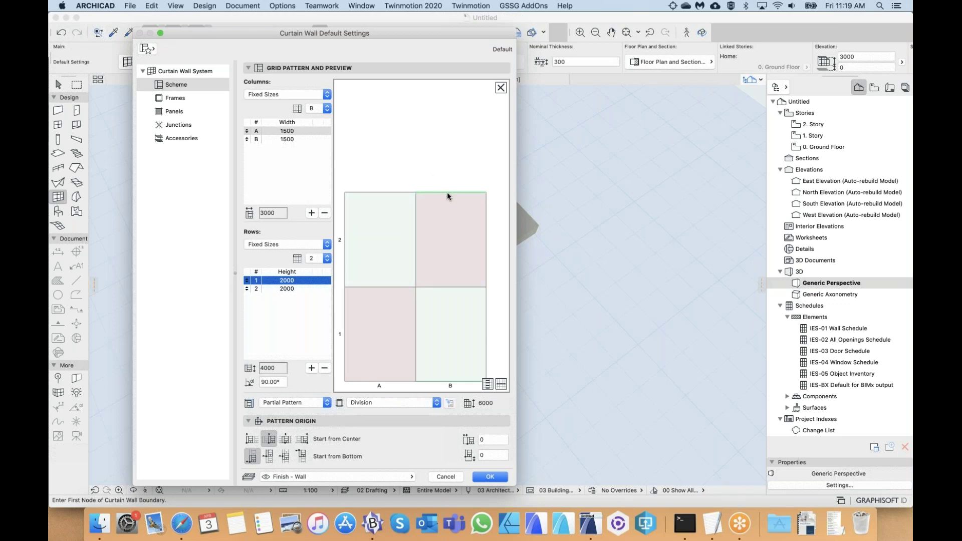
pyautogui.click(383, 402)
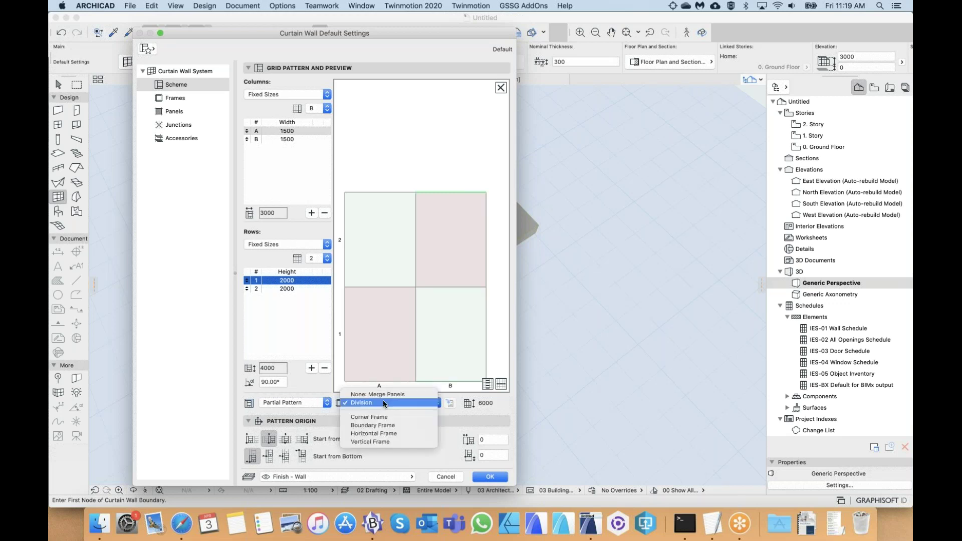
pyautogui.click(366, 403)
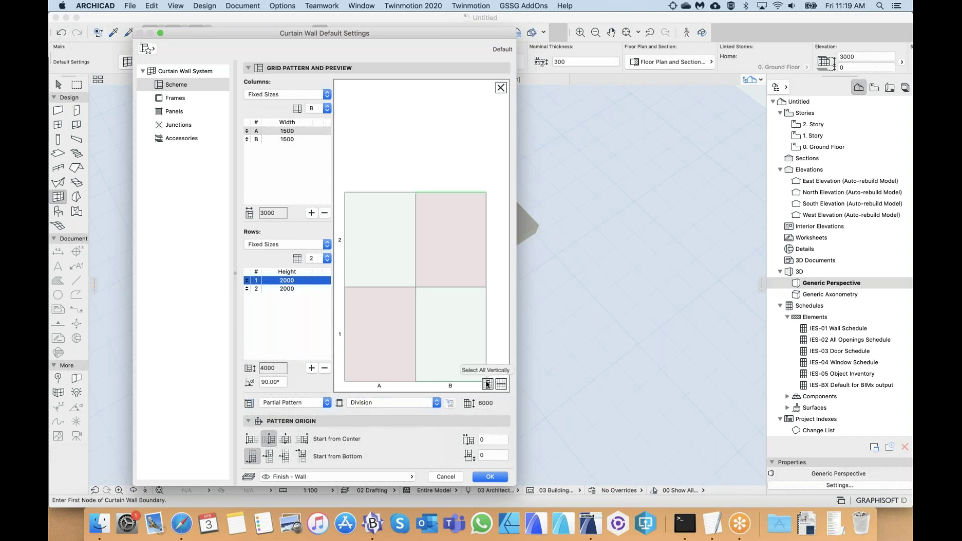
pyautogui.click(487, 384)
pyautogui.click(385, 194)
pyautogui.click(437, 193)
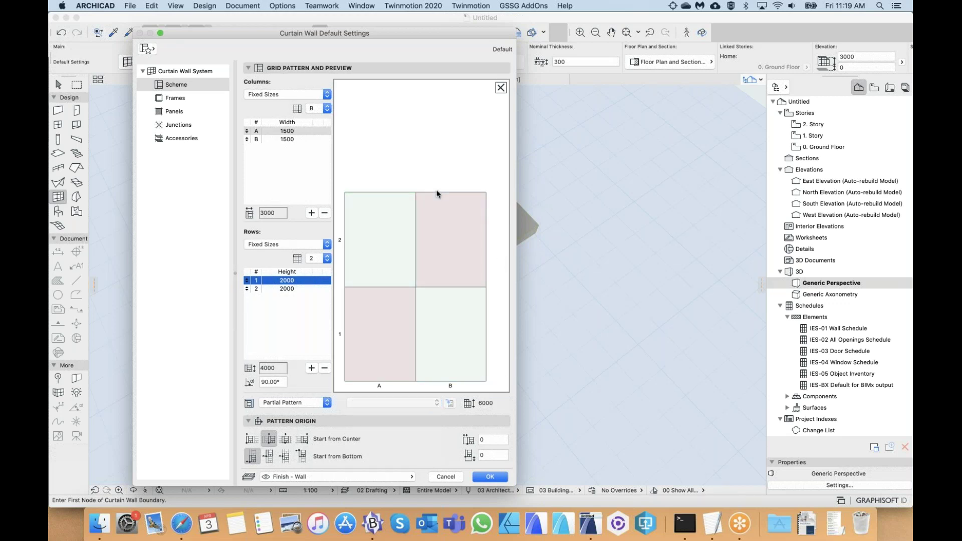
pyautogui.click(435, 193)
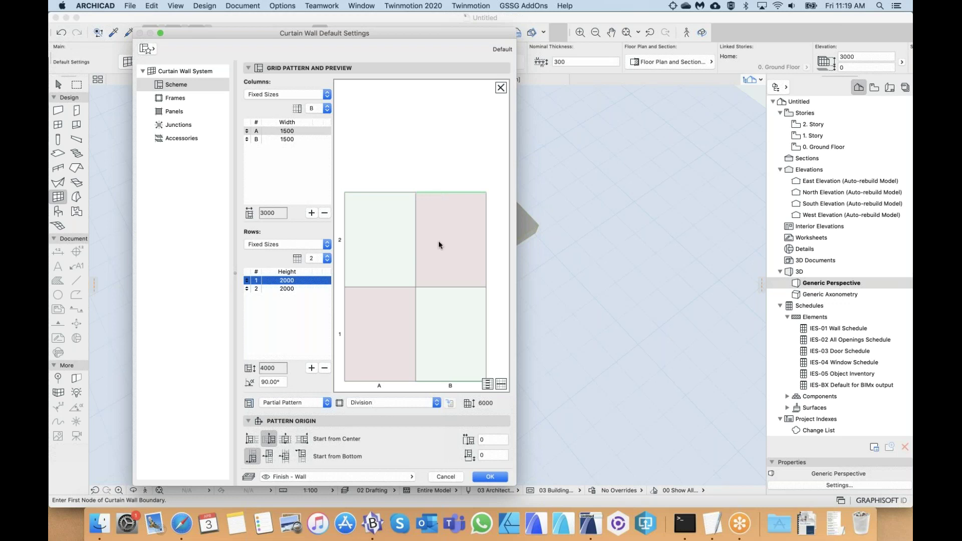
pyautogui.click(420, 150)
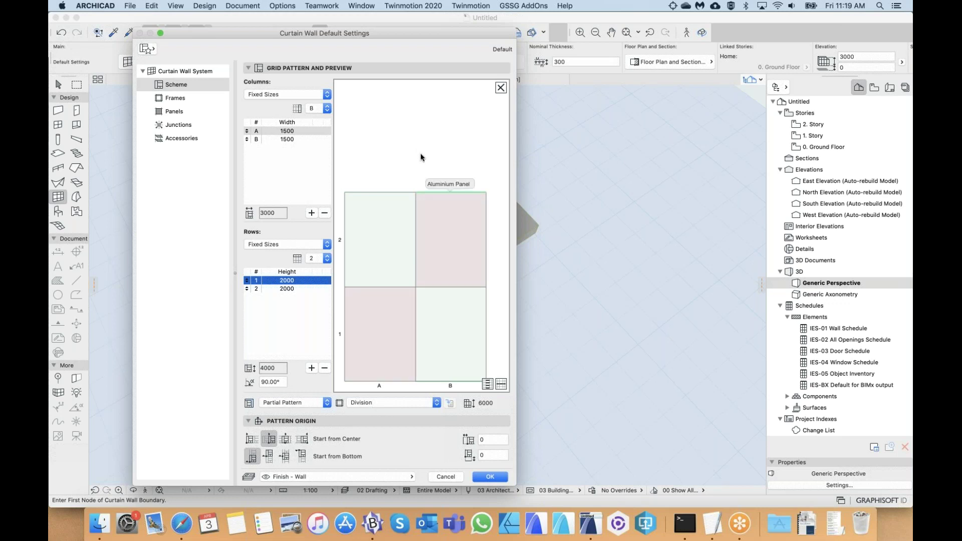
pyautogui.click(442, 192)
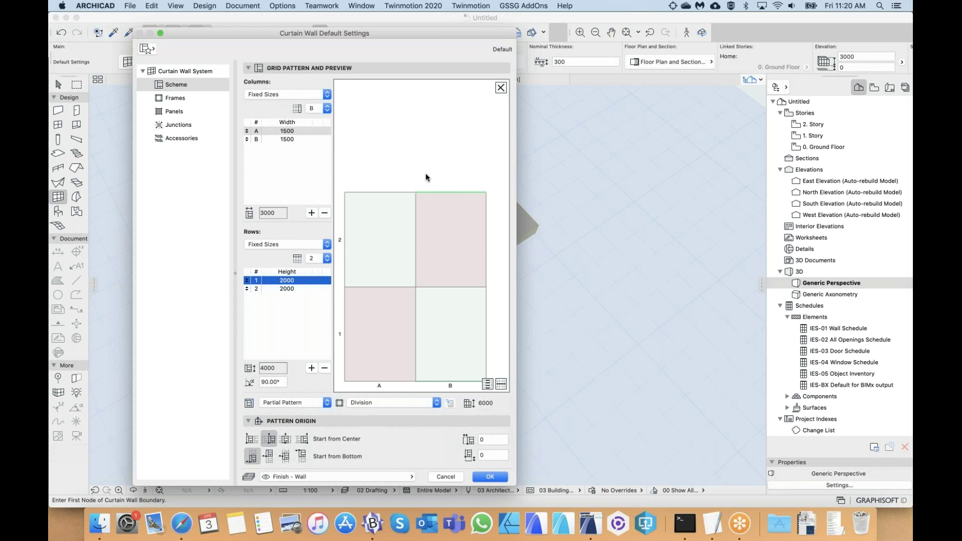
# - Review the panel types against the middle horizontal and vertical dividing lines in the pattern preview
pyautogui.click(383, 229)
pyautogui.click(447, 369)
pyautogui.click(382, 335)
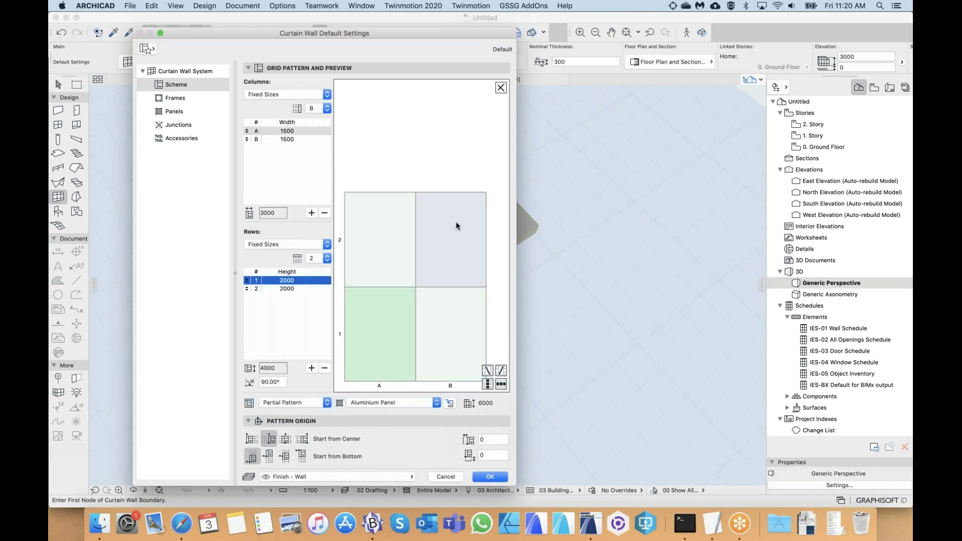
pyautogui.click(436, 184)
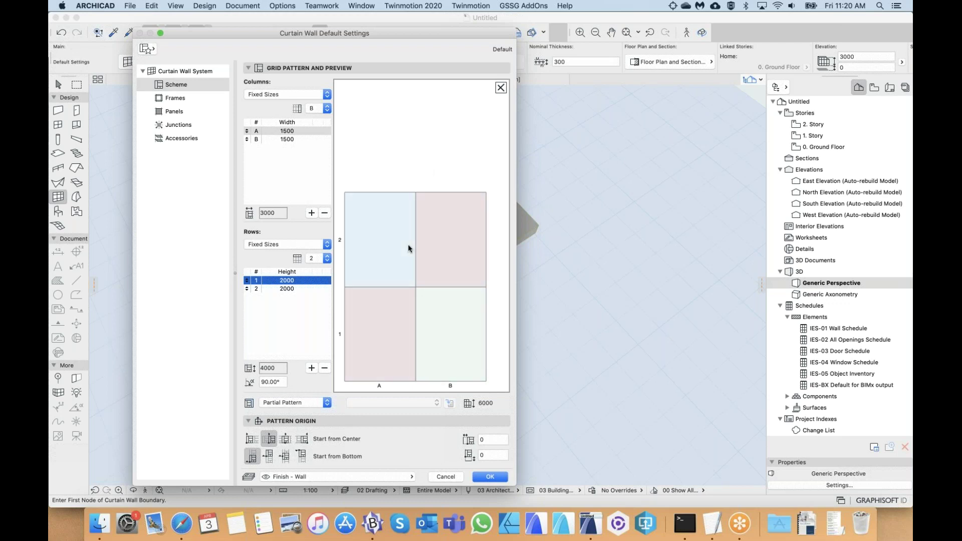
pyautogui.click(368, 288)
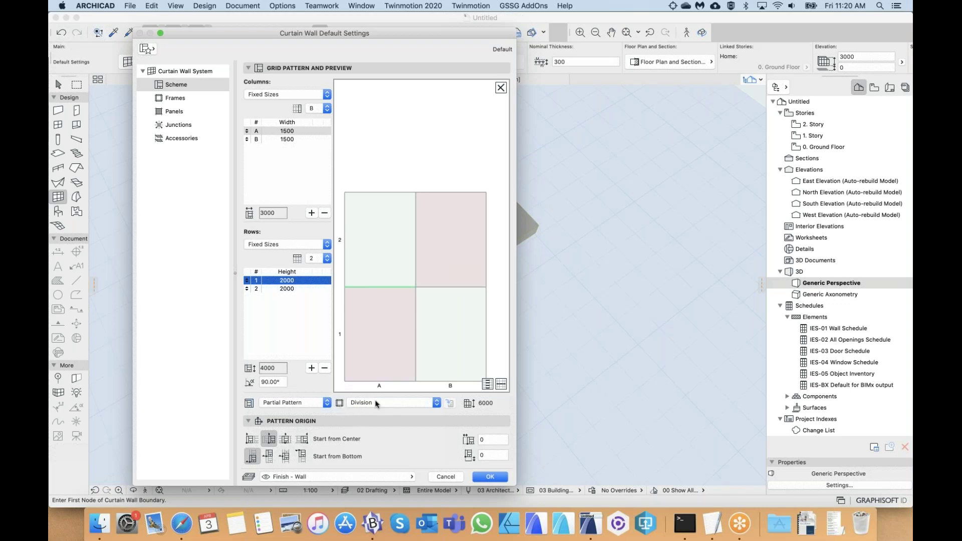
pyautogui.click(485, 267)
pyautogui.click(477, 134)
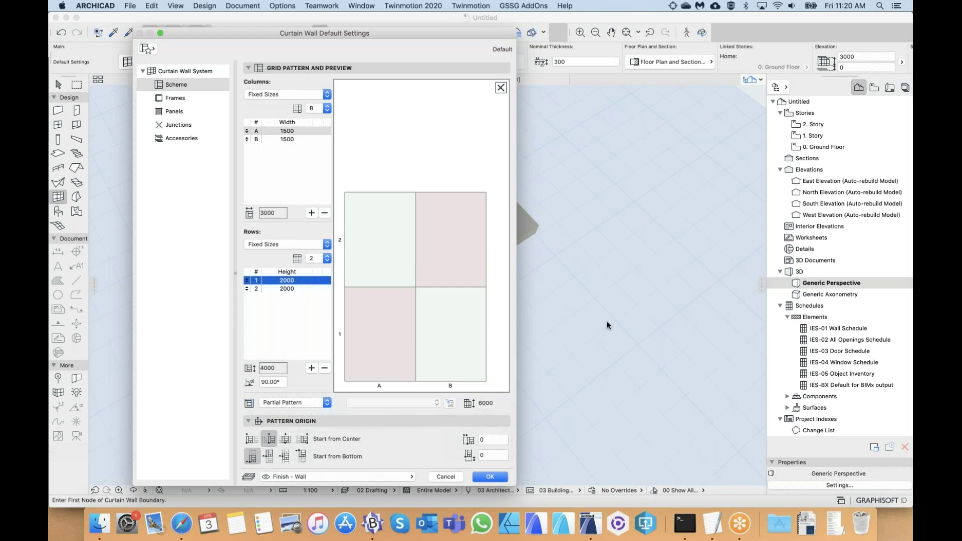
pyautogui.moveTo(442, 32); pyautogui.dragTo(440, 30)
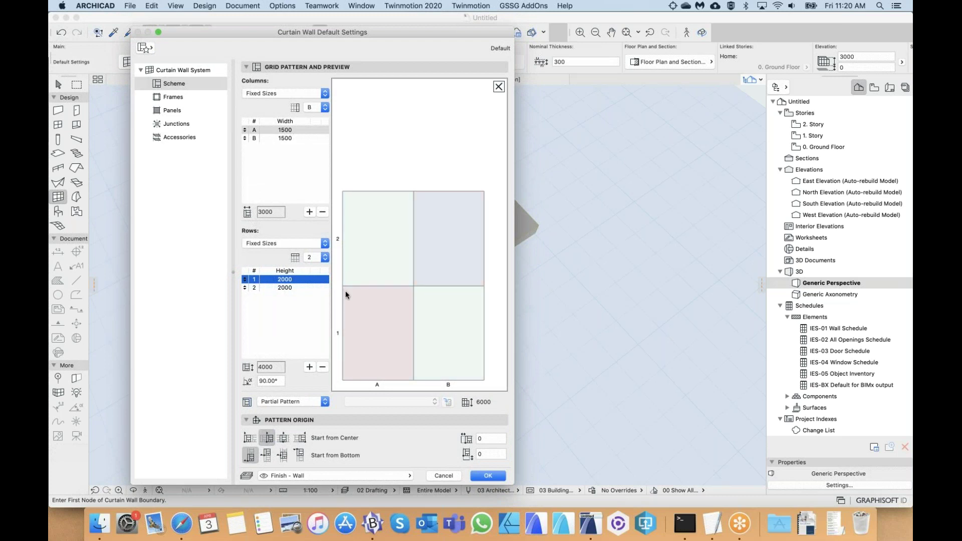
pyautogui.click(460, 286)
pyautogui.click(436, 162)
pyautogui.click(415, 240)
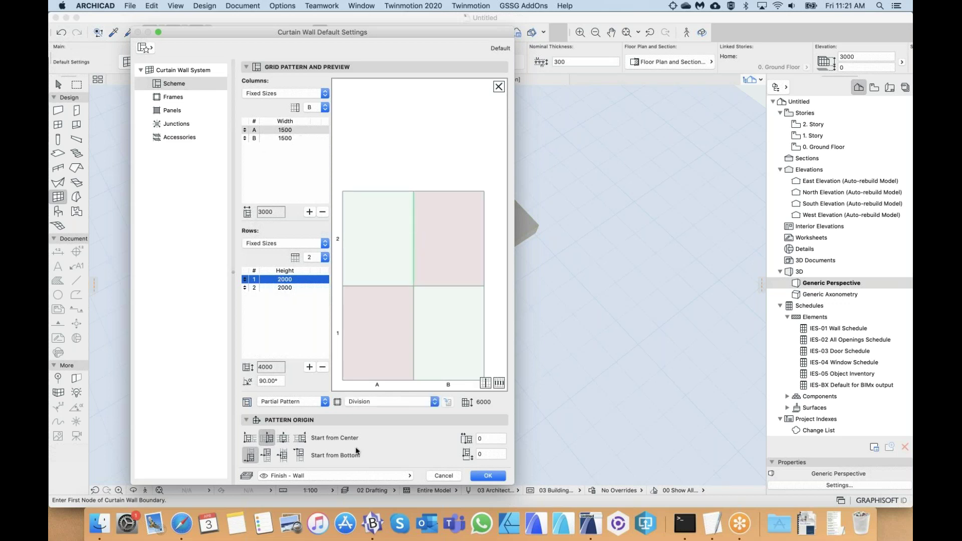
pyautogui.click(390, 250)
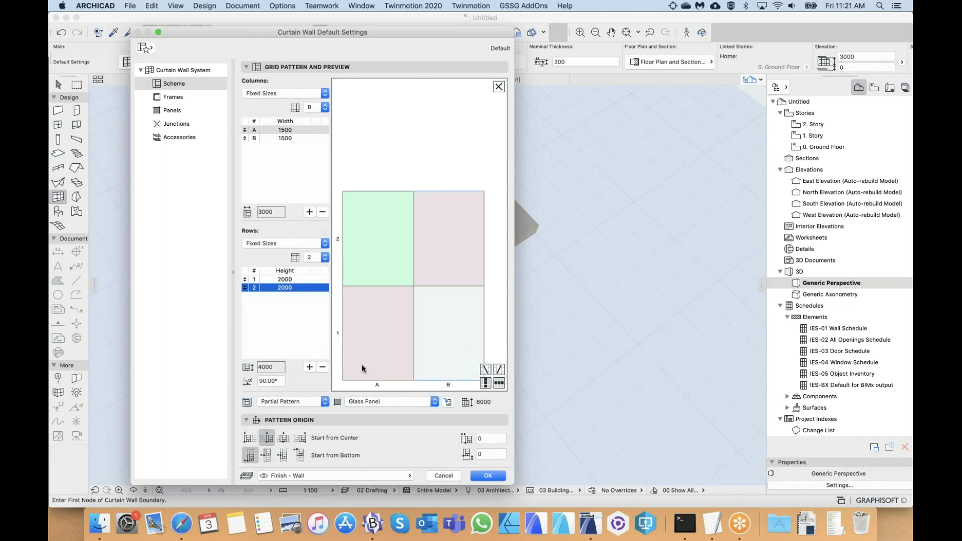
# - Accept the curtain wall settings and draw a straight single-segment curtain wall 7500 long along the x axis in the 3D view
pyautogui.click(488, 477)
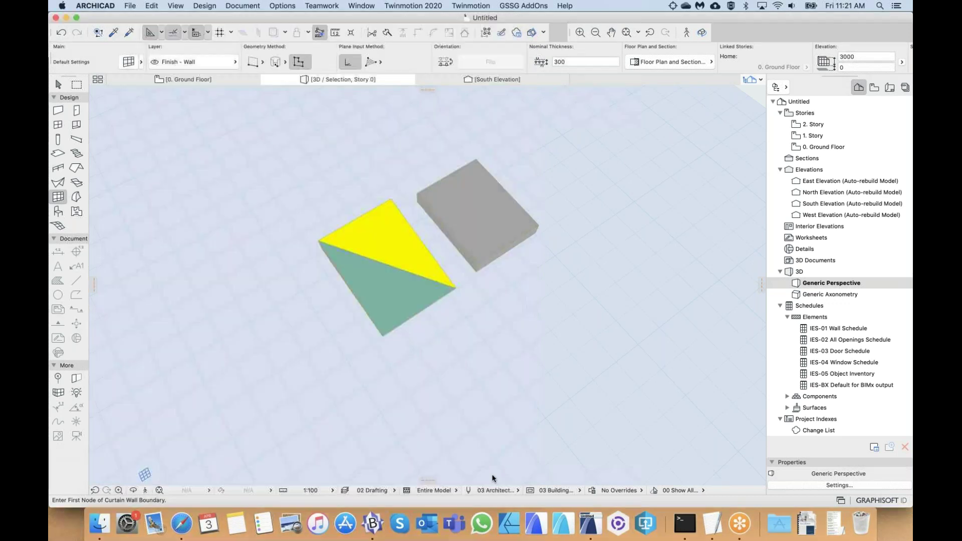
pyautogui.hscroll(3, 426, 286)
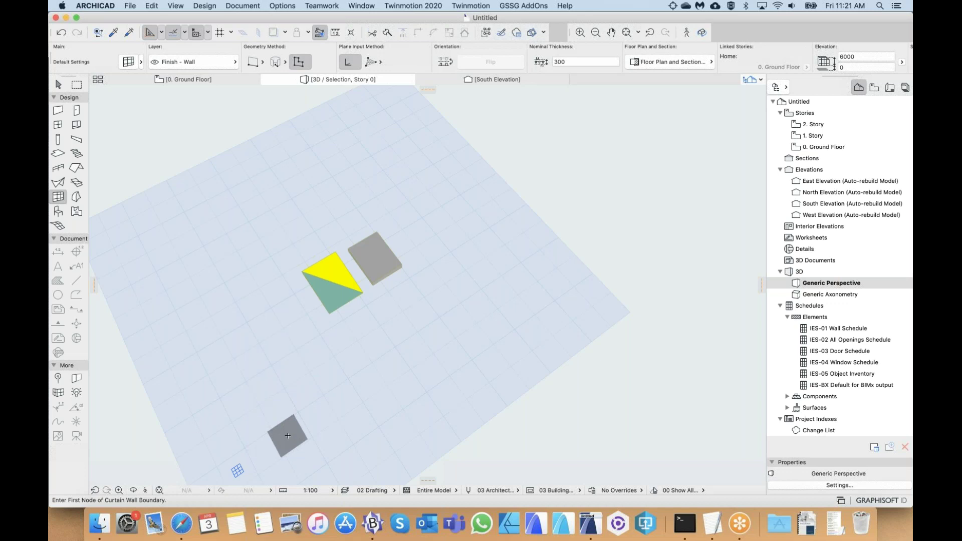
pyautogui.click(288, 436)
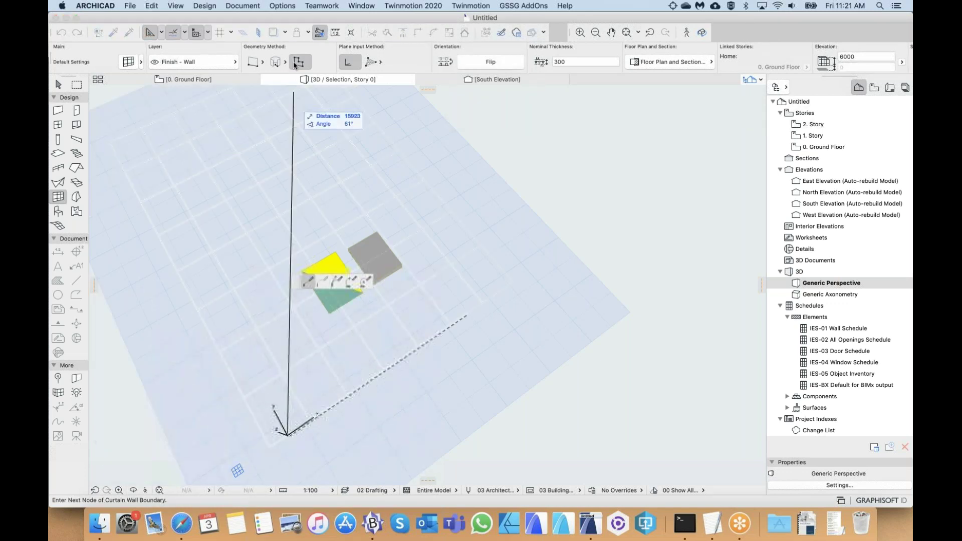
pyautogui.click(254, 62)
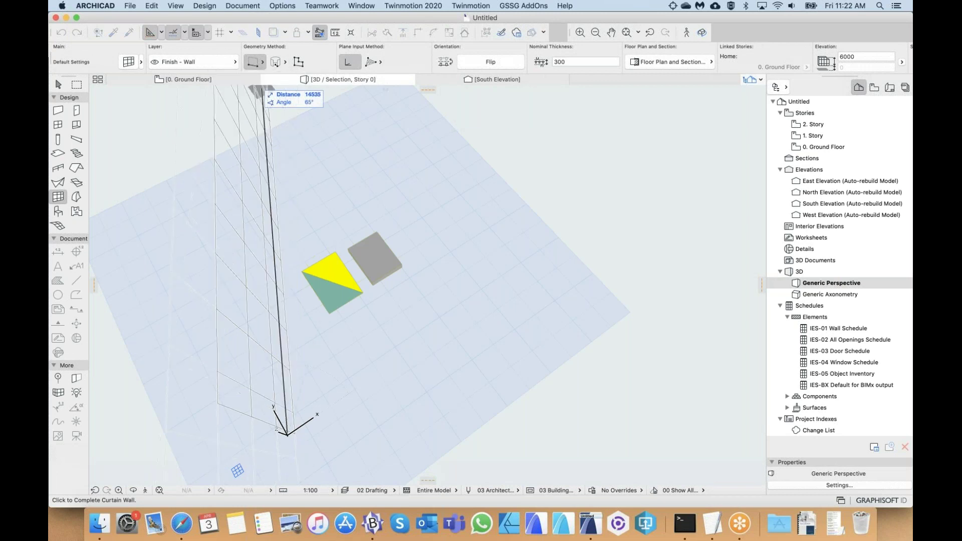
pyautogui.hscroll(3, 487, 303)
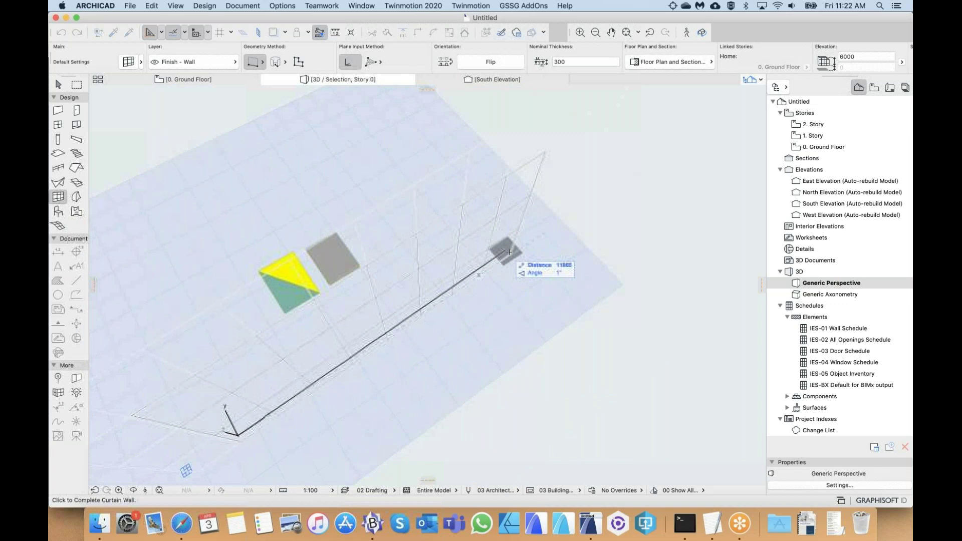
pyautogui.hscroll(3, 505, 249)
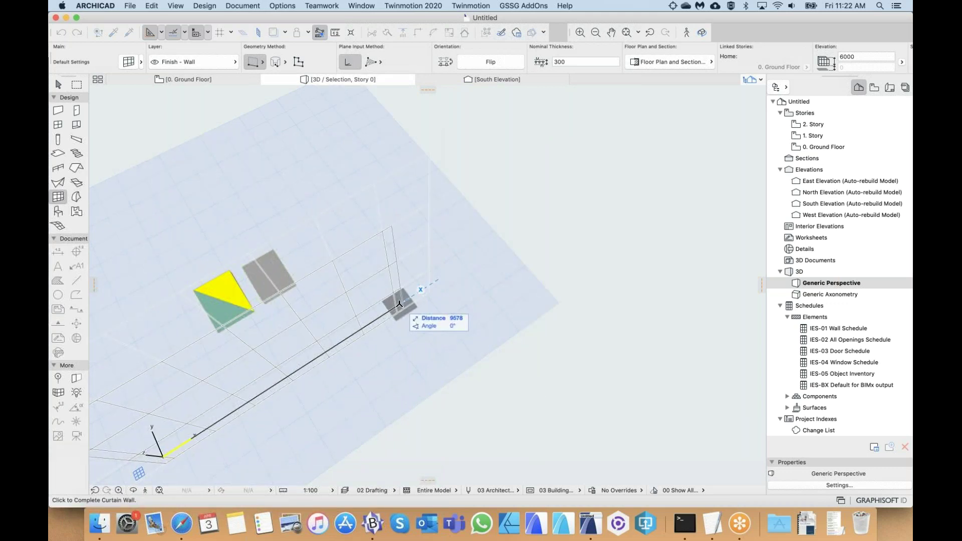
pyautogui.write('7500')
pyautogui.press('Return')
# - Draw a second 7500 long curtain wall parallel to the first, a short distance in front of it
pyautogui.keyDown('shift'); pyautogui.moveTo(364, 311); pyautogui.dragTo(338, 281, button='middle'); pyautogui.keyUp('shift')
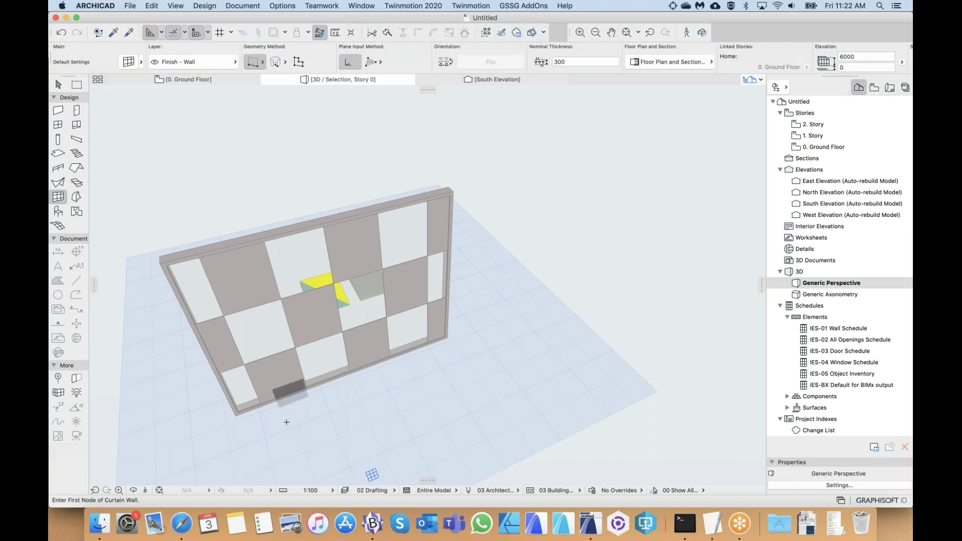
pyautogui.click(278, 462)
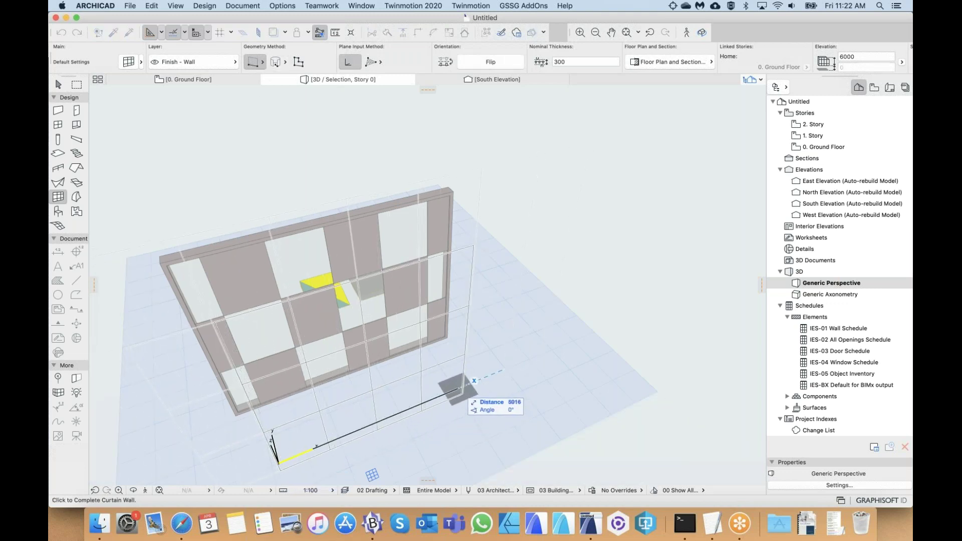
pyautogui.write('7500')
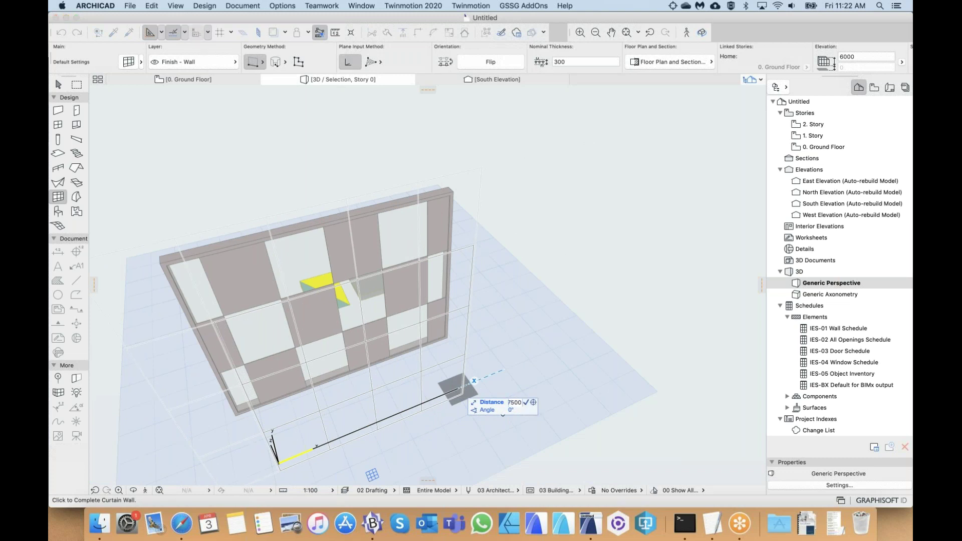
pyautogui.press('Return')
pyautogui.keyDown('shift'); pyautogui.moveTo(372, 474); pyautogui.dragTo(150, 474, button='middle'); pyautogui.keyUp('shift')
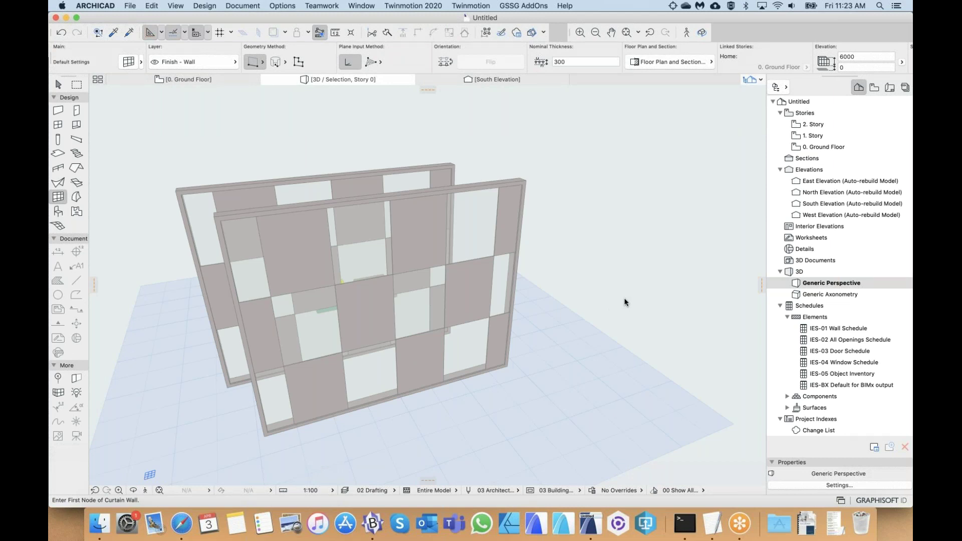
pyautogui.keyDown('shift'); pyautogui.moveTo(364, 294); pyautogui.dragTo(368, 338, button='middle'); pyautogui.keyUp('shift')
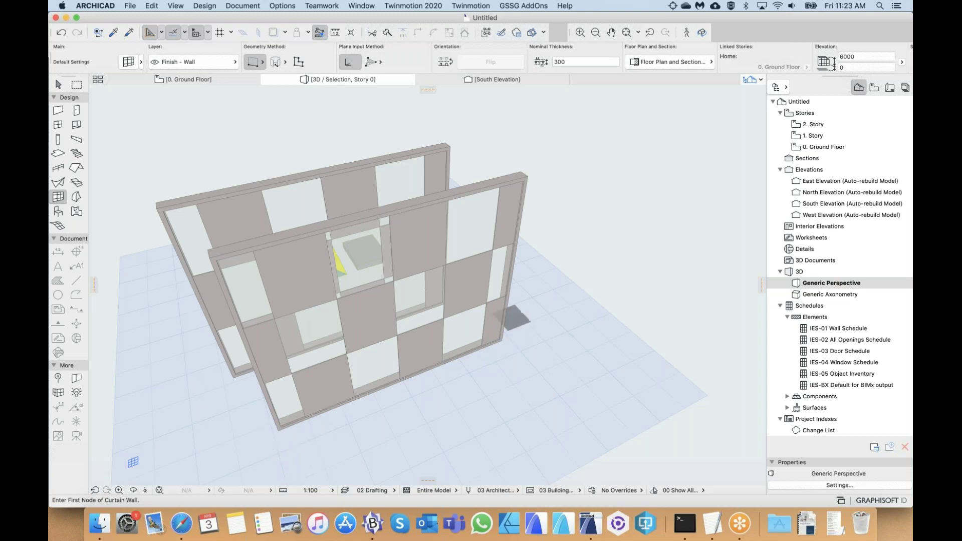
# - Select the front curtain wall in the 3D view and open its selection settings
pyautogui.moveTo(633, 324); pyautogui.dragTo(641, 303, button='middle')
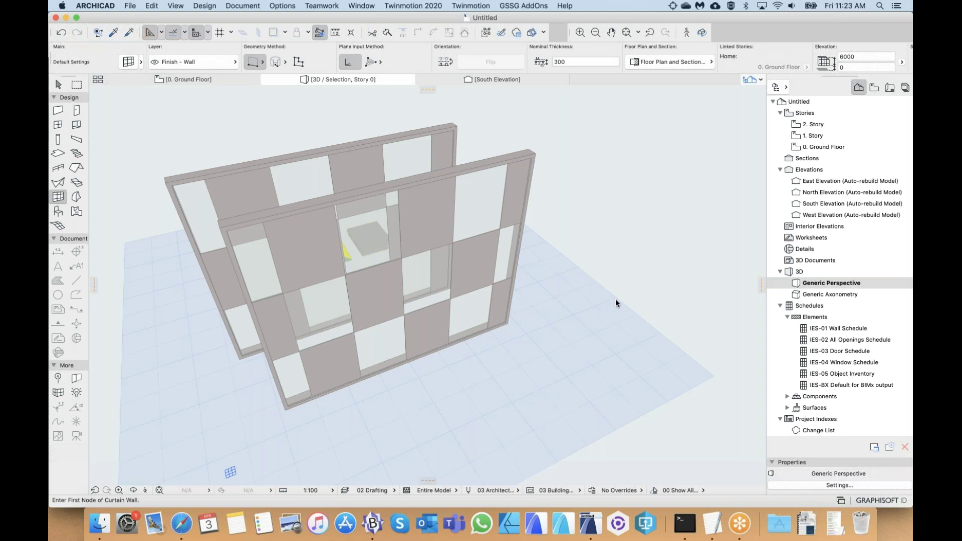
pyautogui.click(58, 84)
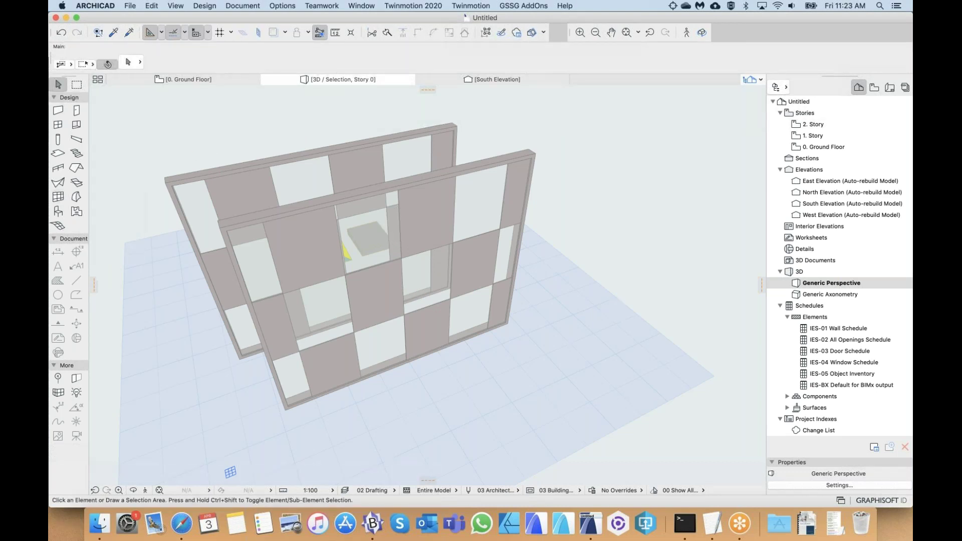
pyautogui.click(417, 311)
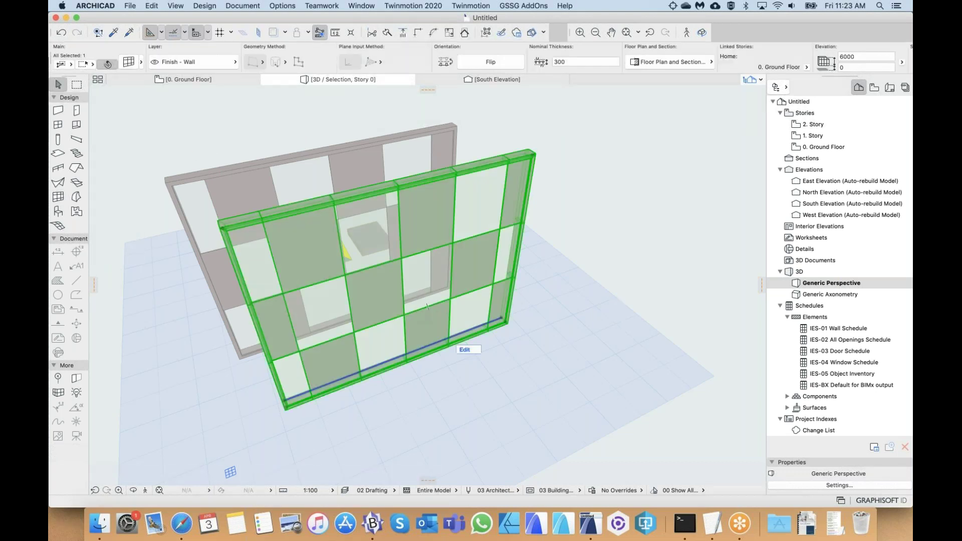
pyautogui.hscroll(2, 368, 274)
pyautogui.click(376, 275)
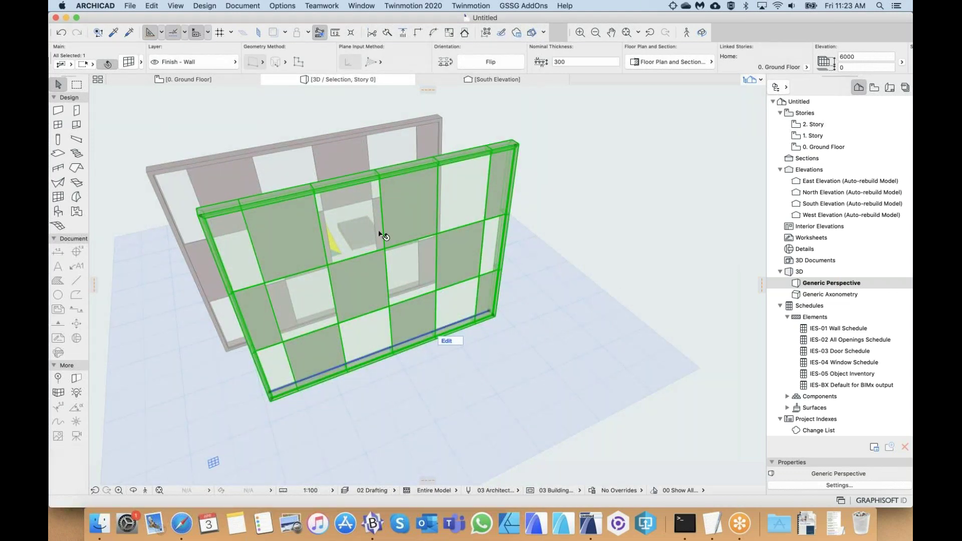
pyautogui.click(447, 341)
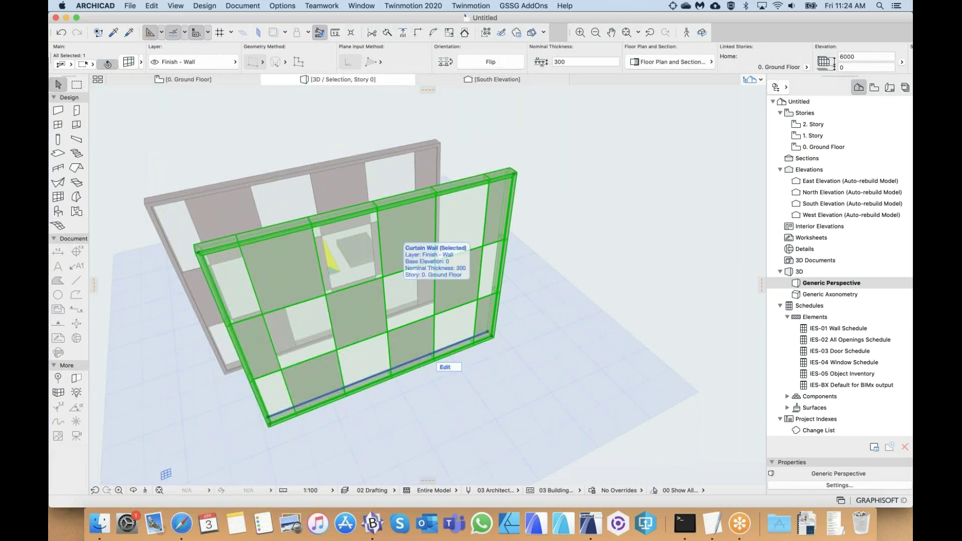
pyautogui.press('super+t')
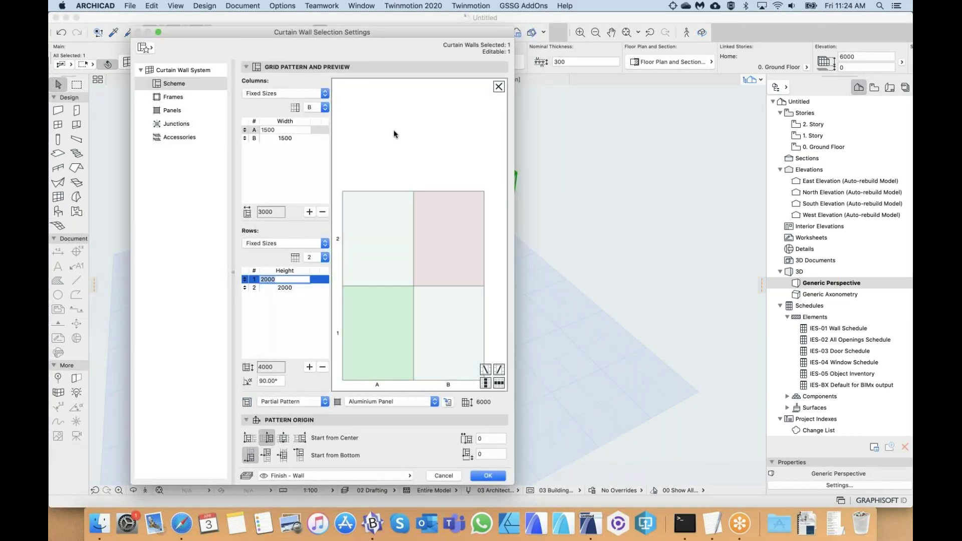
pyautogui.moveTo(424, 33); pyautogui.dragTo(405, 32)
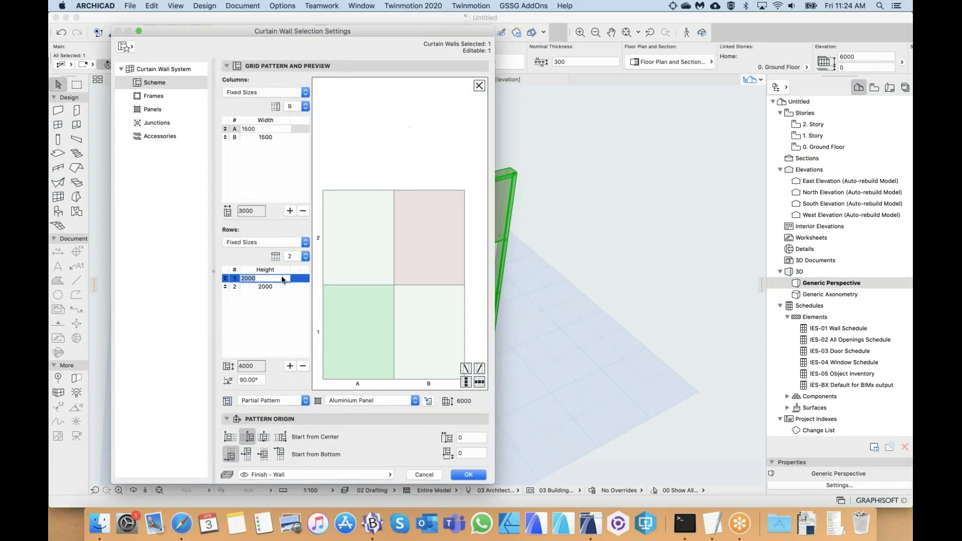
# - Set the front curtain wall's horizontal pattern origin to Start with Pattern and apply the change
pyautogui.click(247, 437)
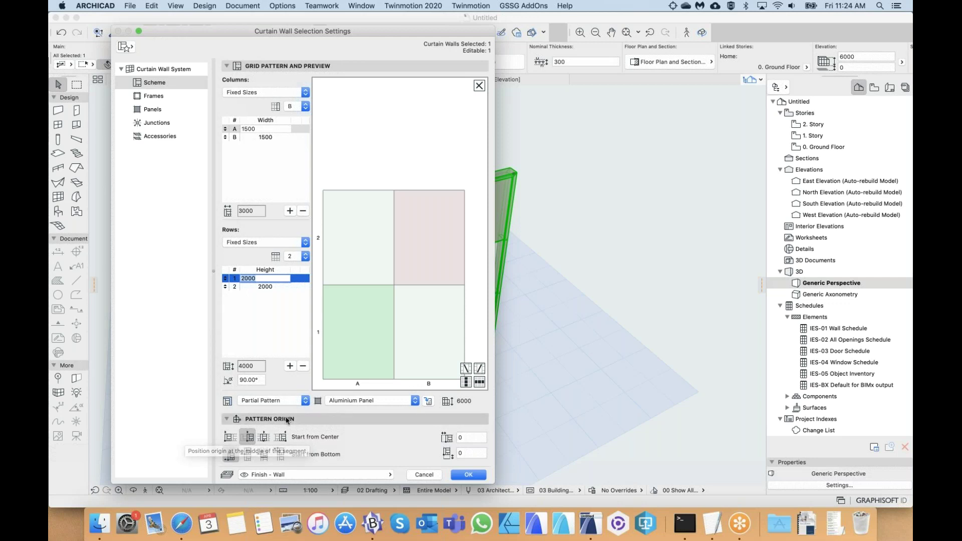
pyautogui.click(230, 438)
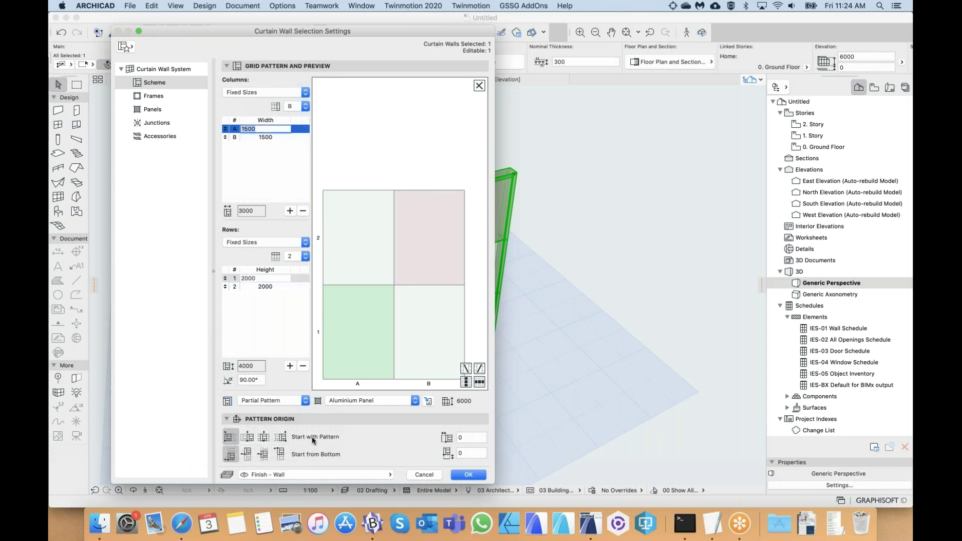
pyautogui.click(251, 437)
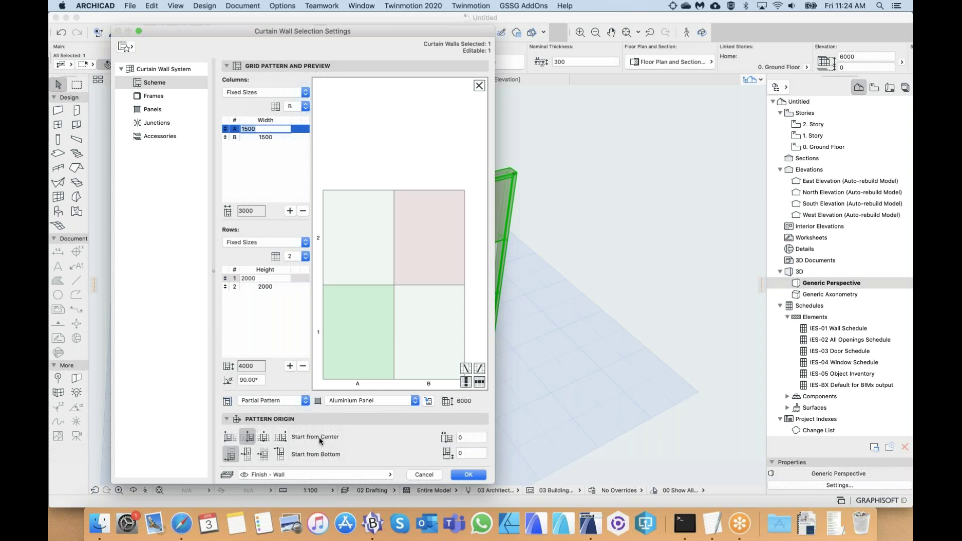
pyautogui.click(231, 438)
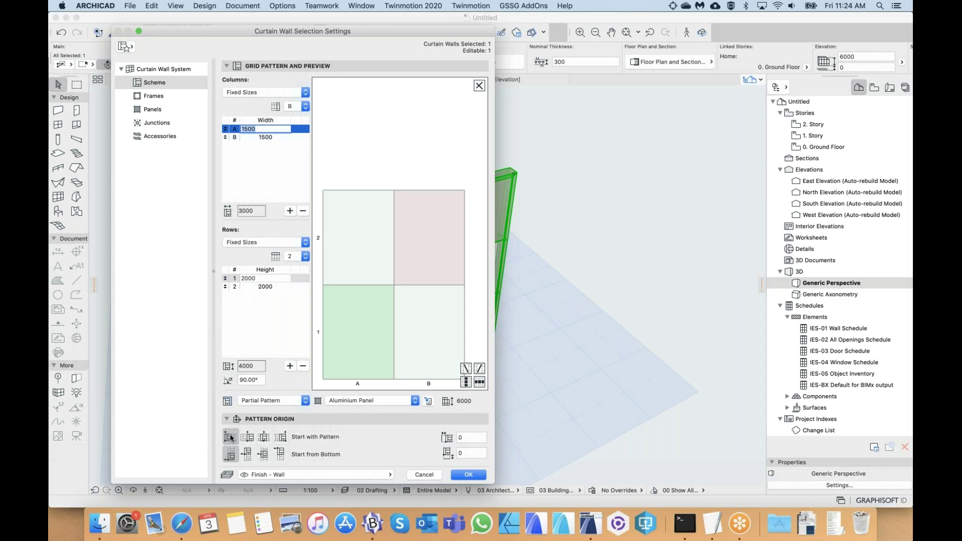
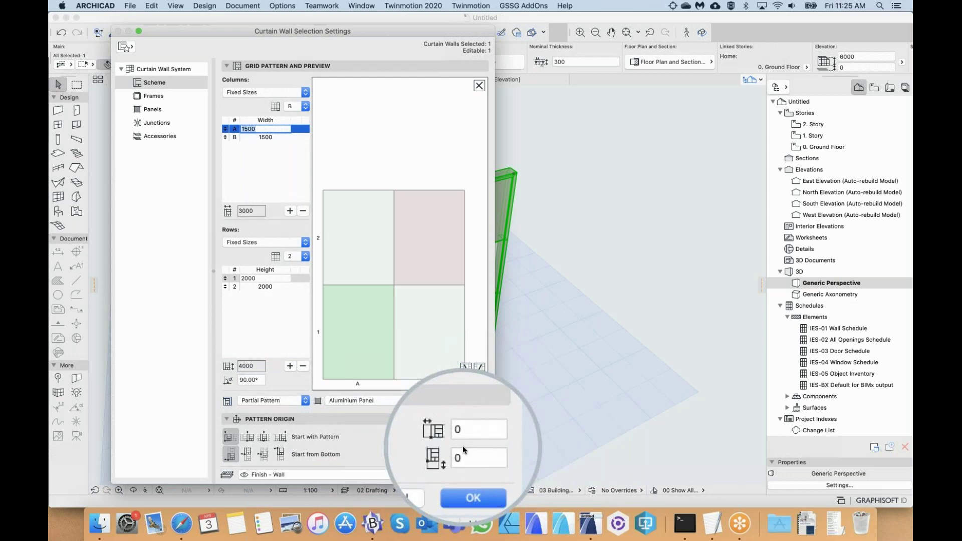
pyautogui.click(469, 476)
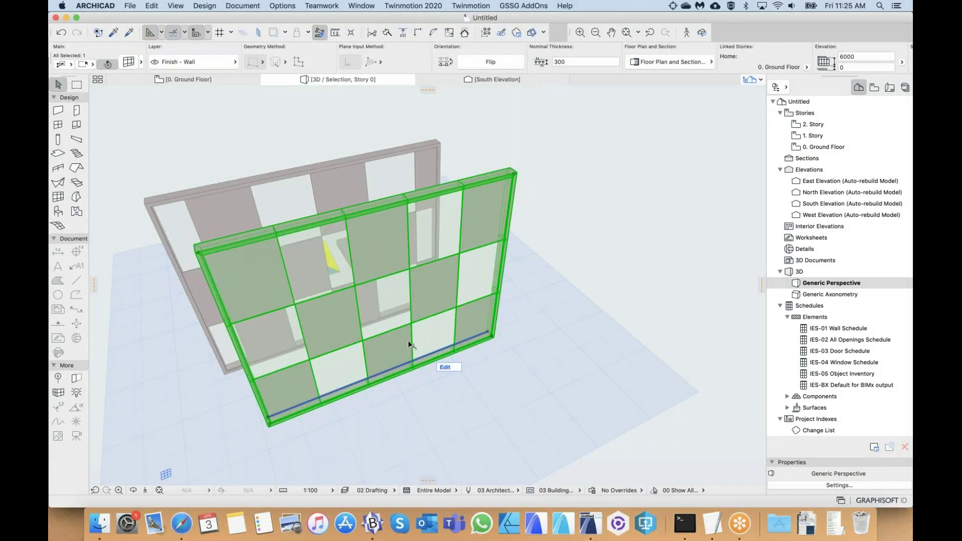
pyautogui.press('Escape')
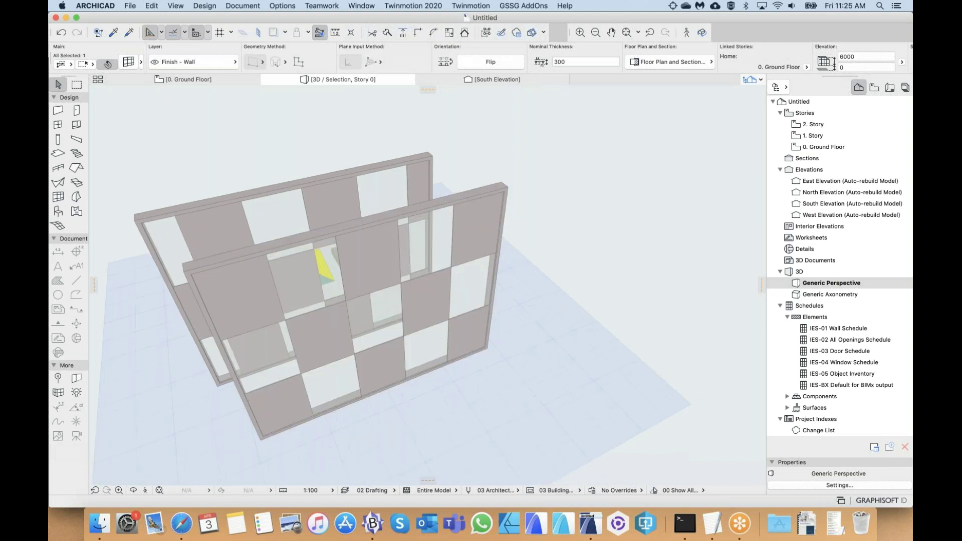
# - Reopen the front curtain wall's settings and change its Boundary Frame type to Invisible
pyautogui.keyDown('shift'); pyautogui.moveTo(357, 312); pyautogui.dragTo(355, 302, button='middle'); pyautogui.keyUp('shift')
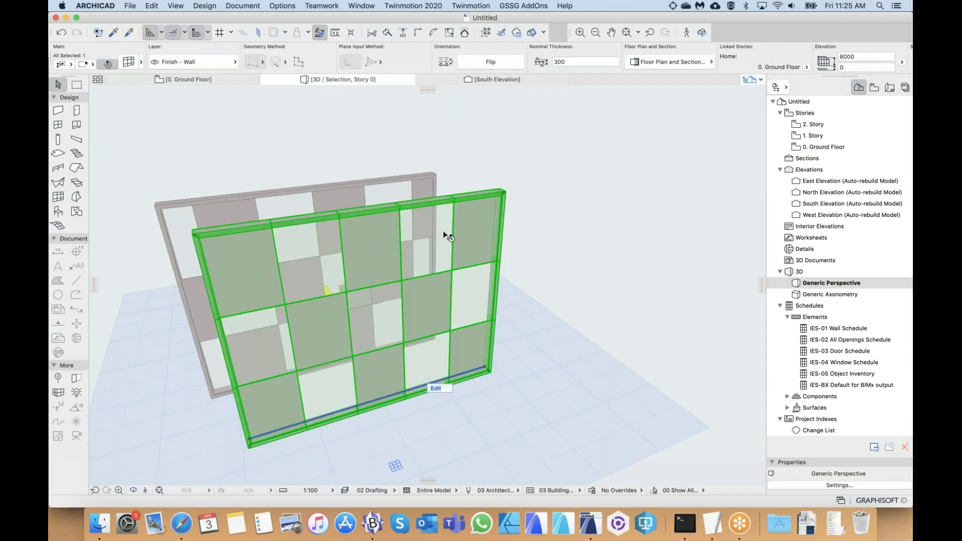
pyautogui.press('Escape')
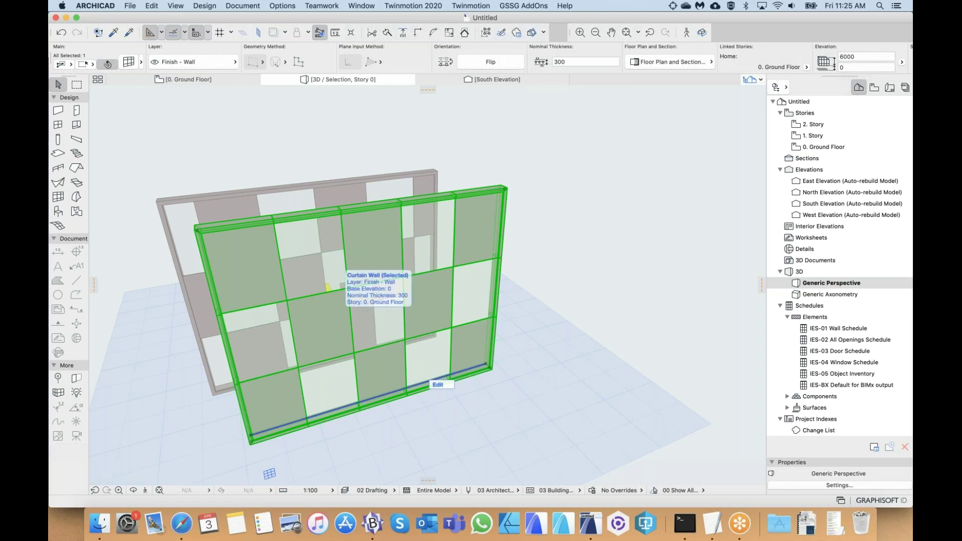
pyautogui.doubleClick(337, 321)
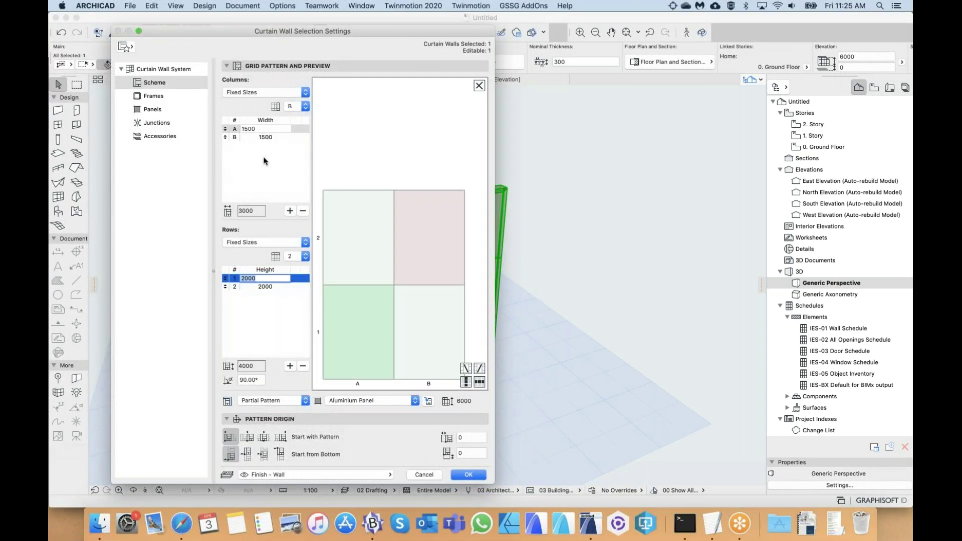
pyautogui.click(147, 96)
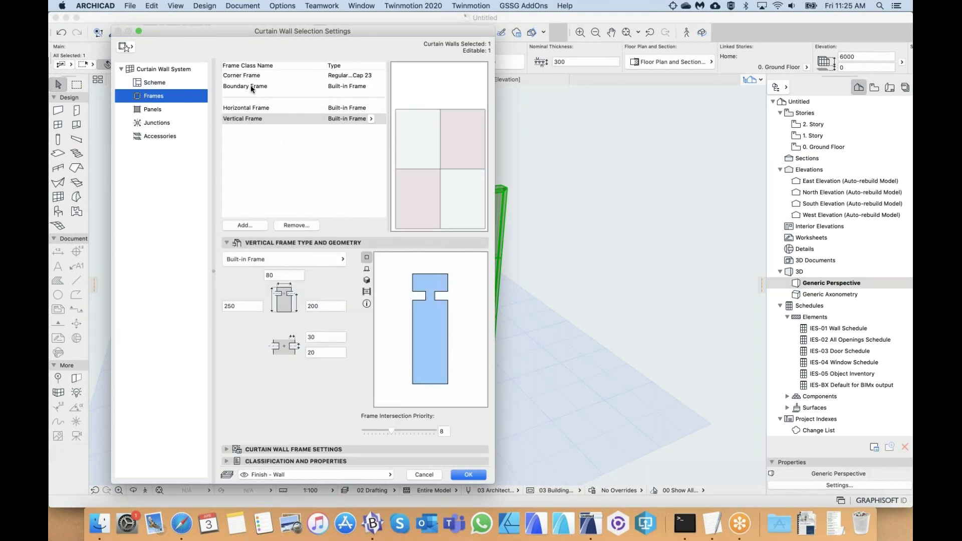
pyautogui.click(297, 88)
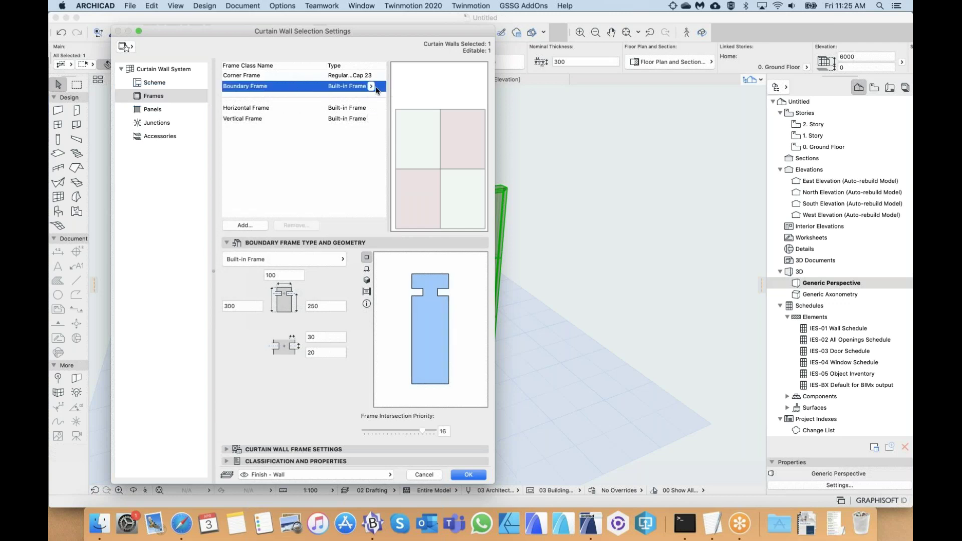
pyautogui.click(371, 87)
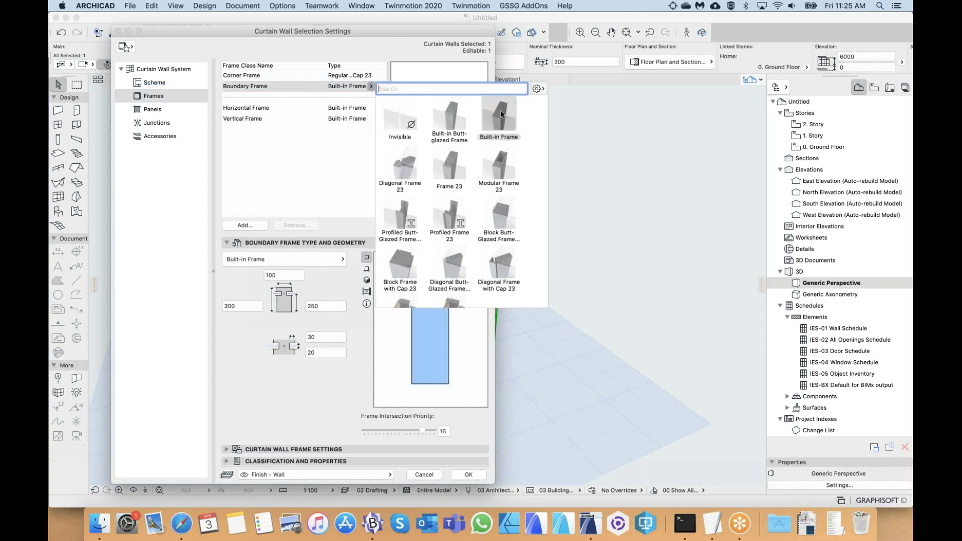
pyautogui.click(396, 118)
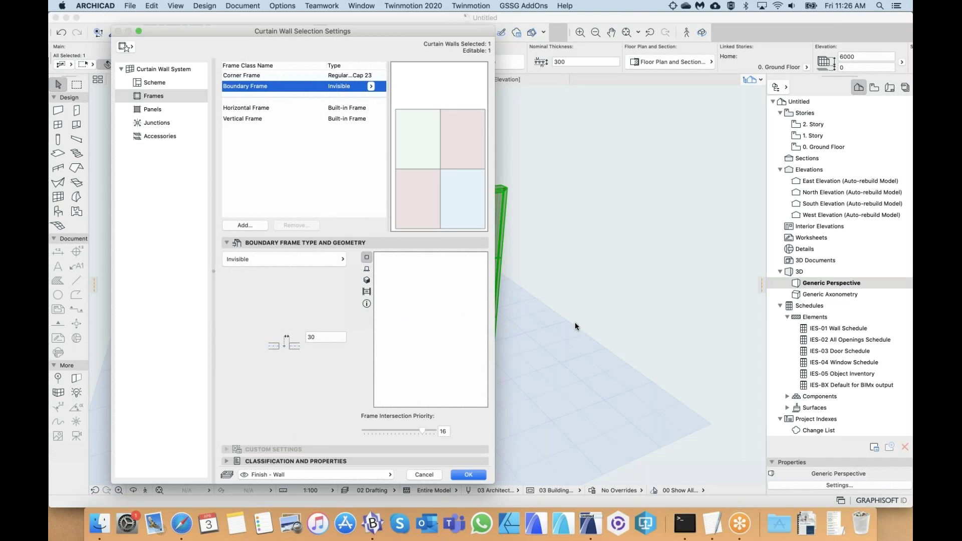
# - Set the invisible Boundary Frame's panel gap to 0 and apply the curtain wall settings
pyautogui.click(153, 83)
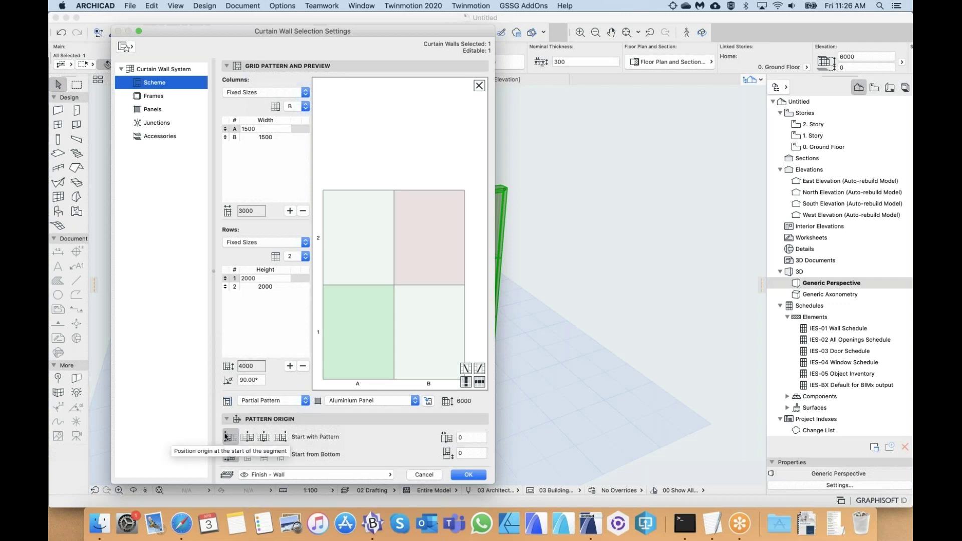
pyautogui.click(159, 96)
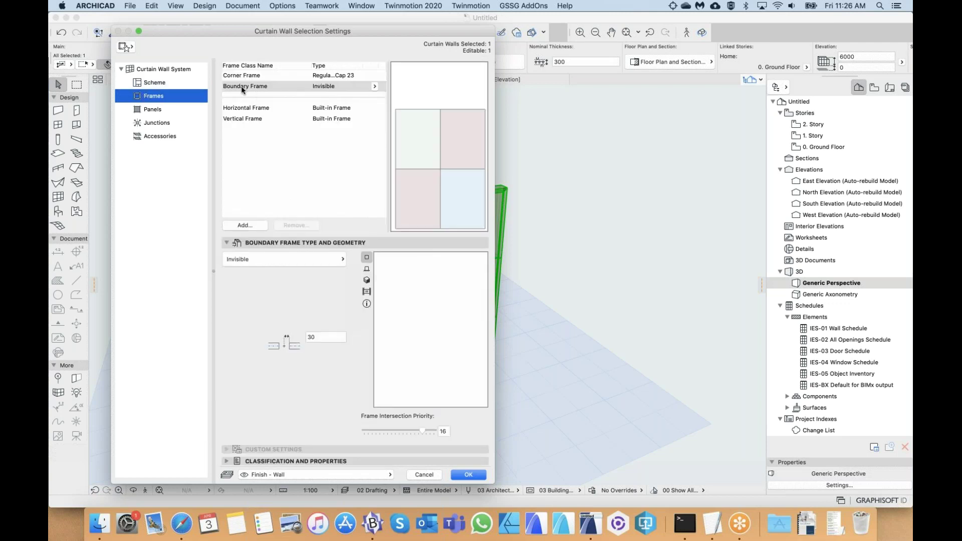
pyautogui.click(335, 89)
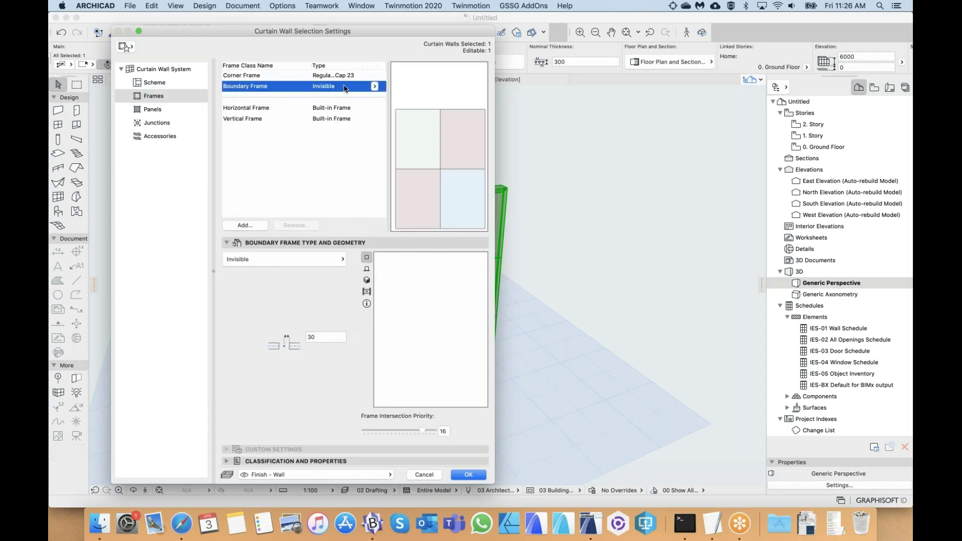
pyautogui.doubleClick(321, 337)
pyautogui.write('0')
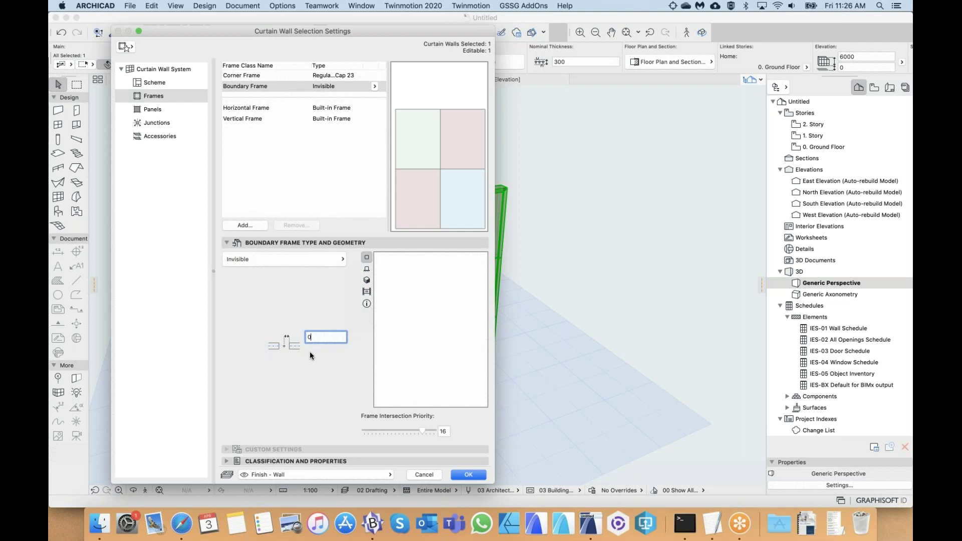
pyautogui.click(468, 475)
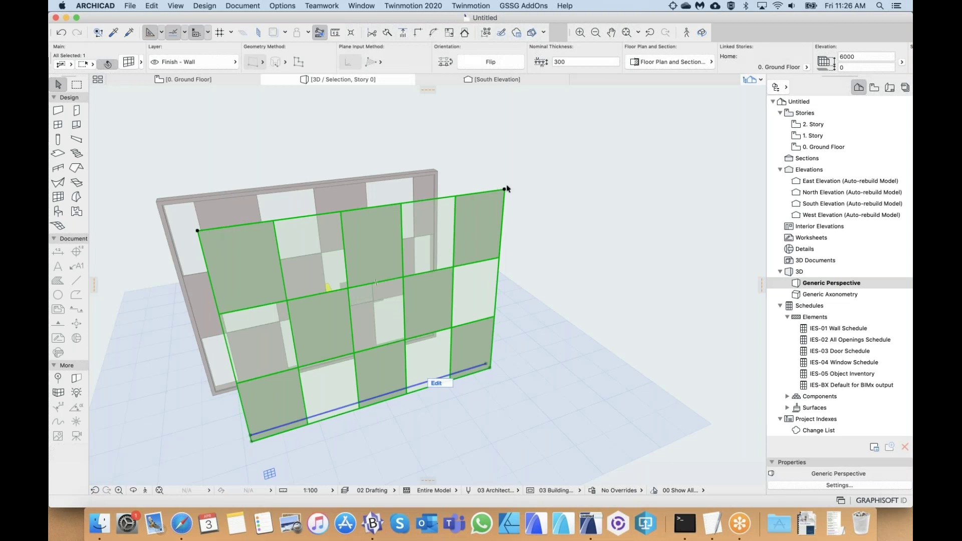
# - Inspect the frameless edges of the front curtain wall, and reopen its settings at the Boundary Frame class
pyautogui.moveTo(412, 365); pyautogui.dragTo(407, 345, button='middle')
pyautogui.scroll(3, 369, 318)
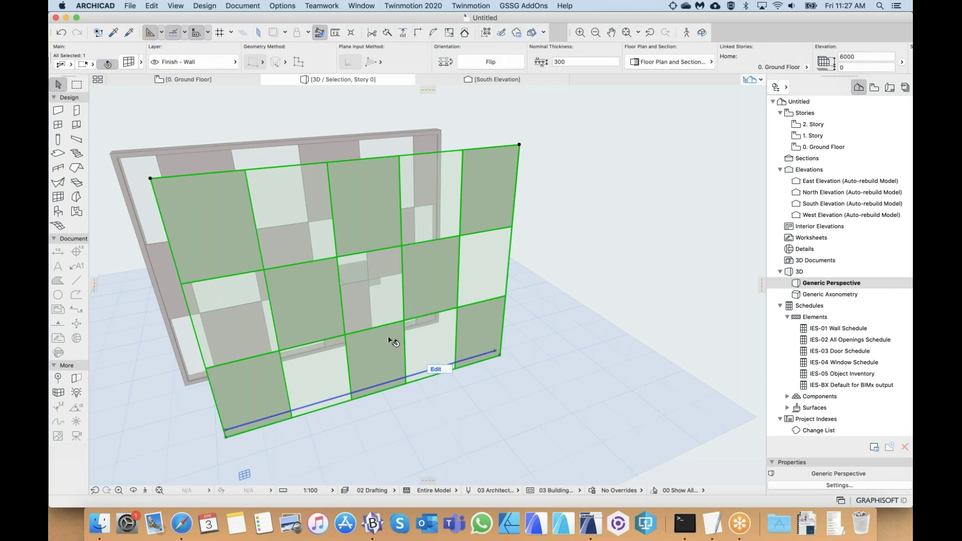
pyautogui.press('Escape')
pyautogui.click(397, 289)
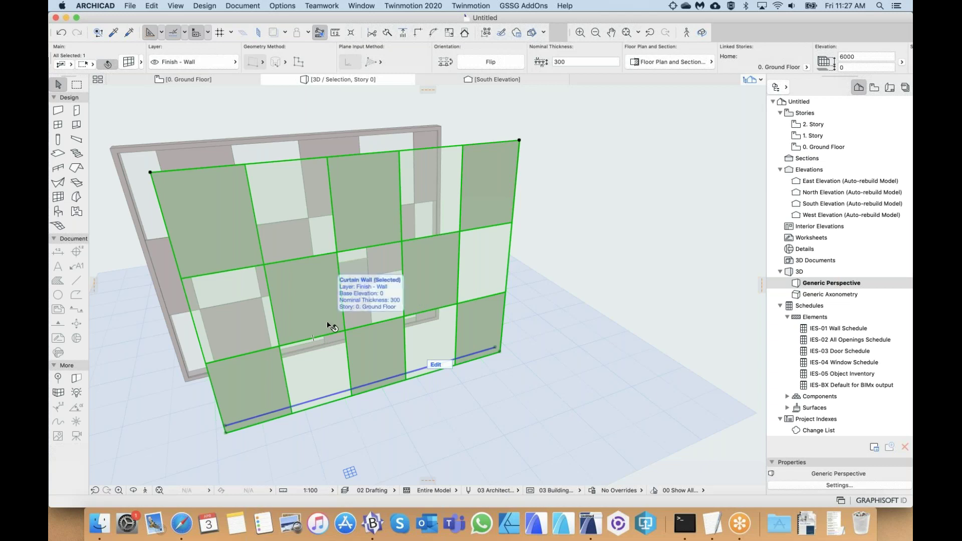
pyautogui.press('Escape')
pyautogui.press('super+a')
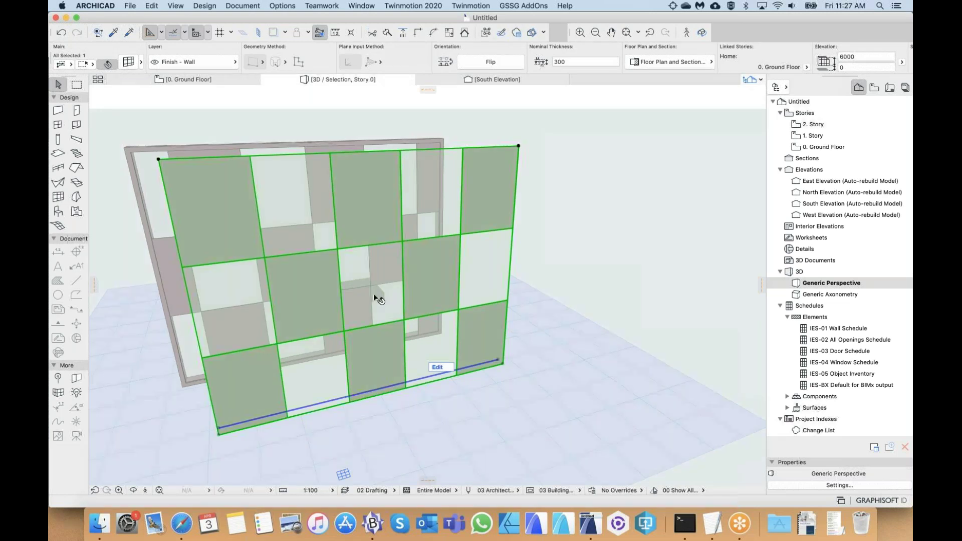
pyautogui.doubleClick(351, 263)
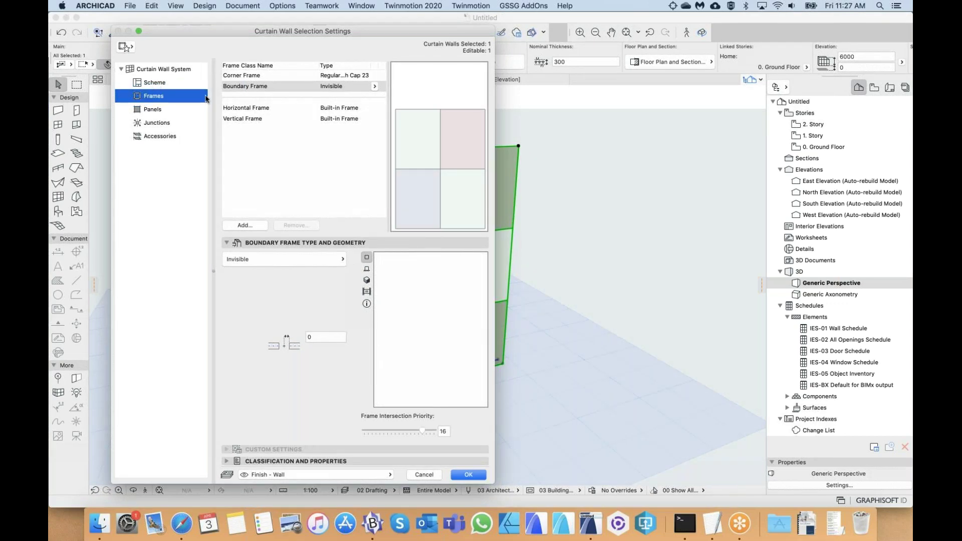
pyautogui.click(233, 89)
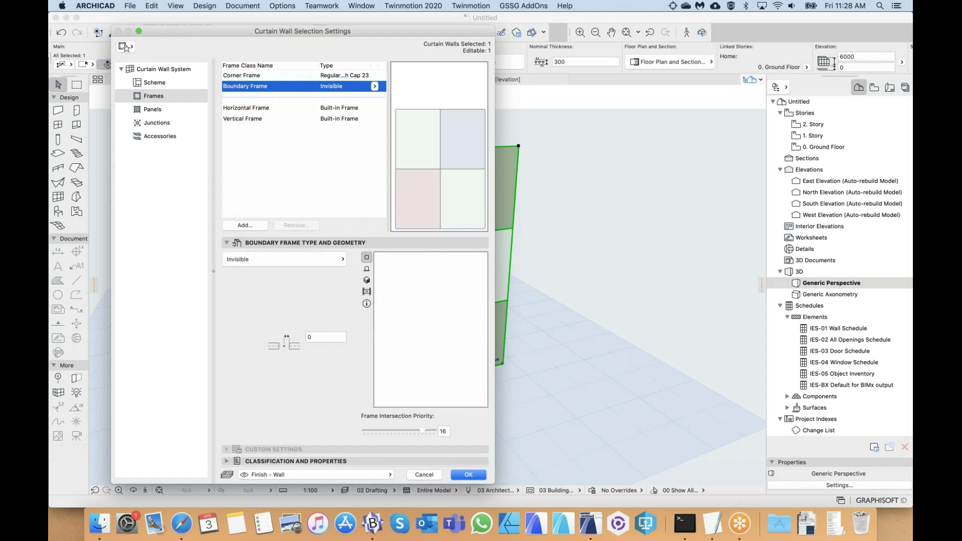
# - Rename the curtain wall's Aluminium Panel class to Triangle Panel
pyautogui.moveTo(457, 35); pyautogui.dragTo(341, 39)
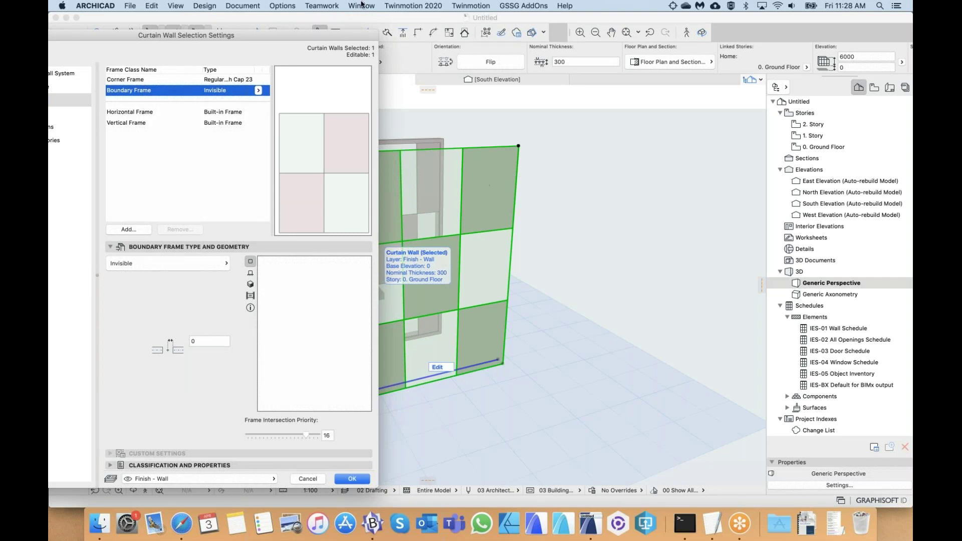
pyautogui.moveTo(344, 34); pyautogui.dragTo(417, 16)
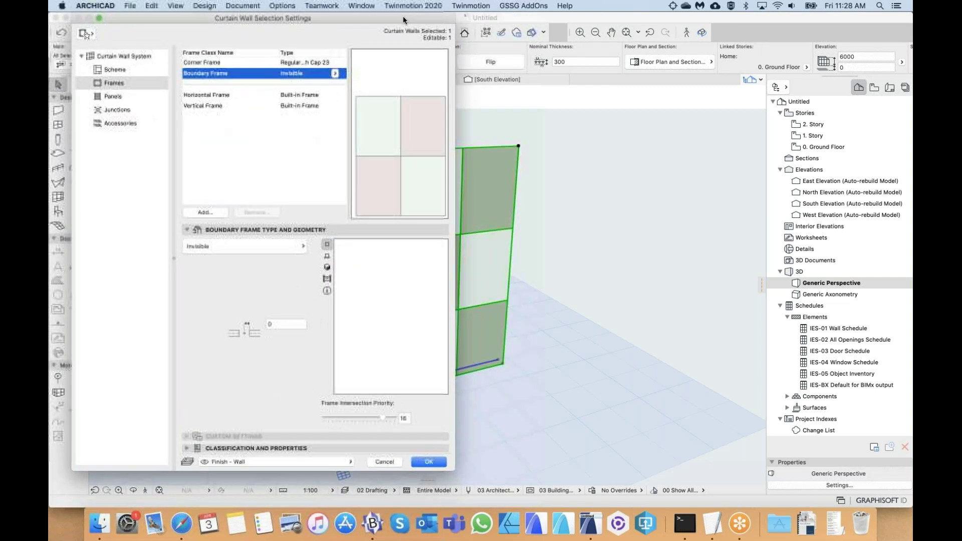
pyautogui.moveTo(289, 19); pyautogui.dragTo(282, 23)
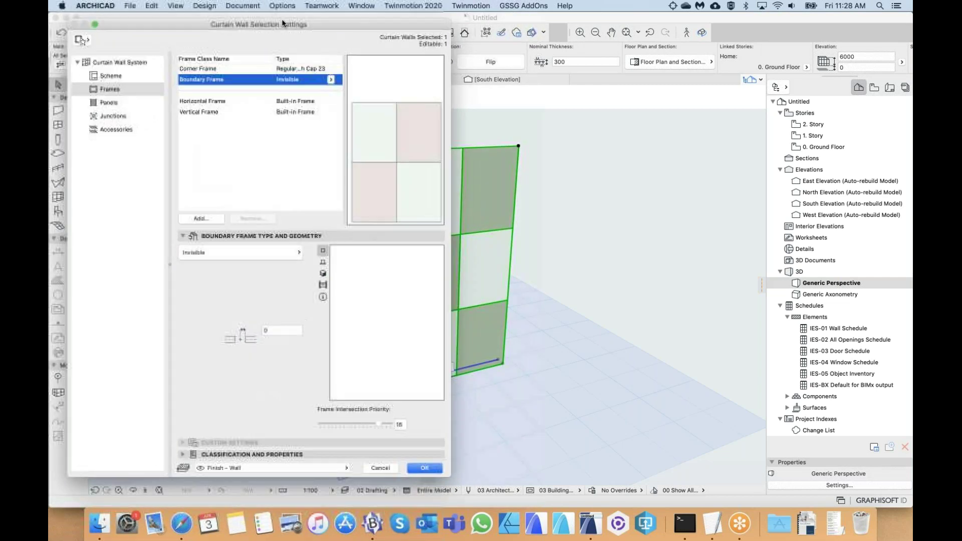
pyautogui.click(107, 101)
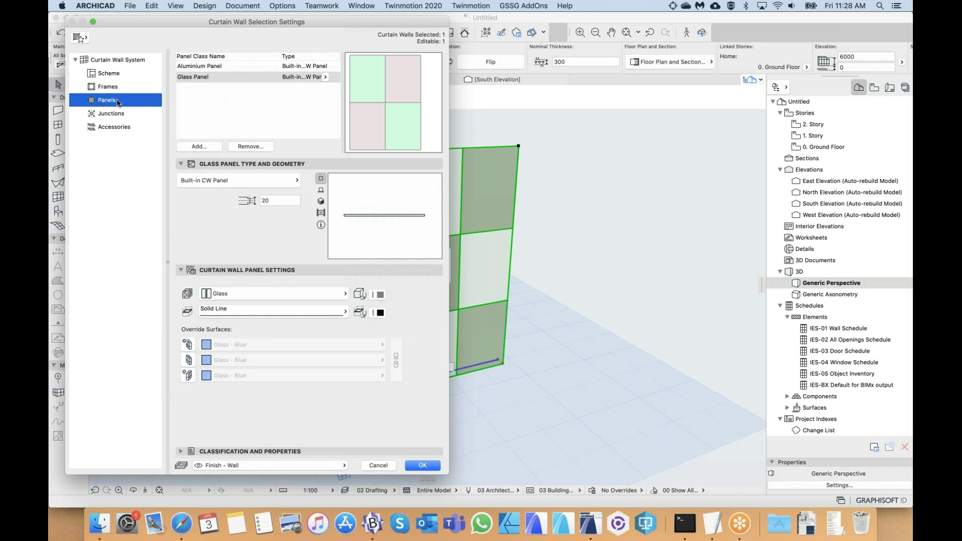
pyautogui.click(227, 67)
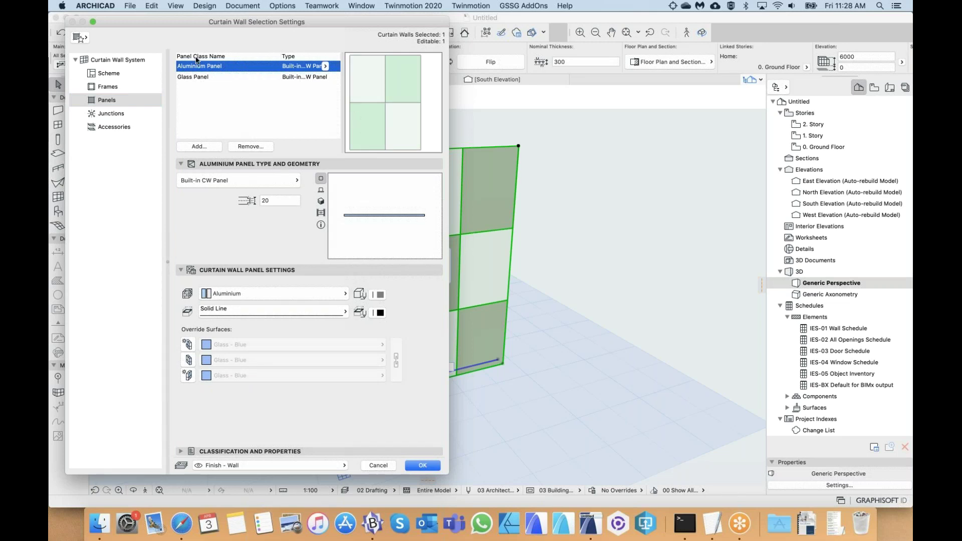
pyautogui.click(215, 66)
pyautogui.click(230, 66)
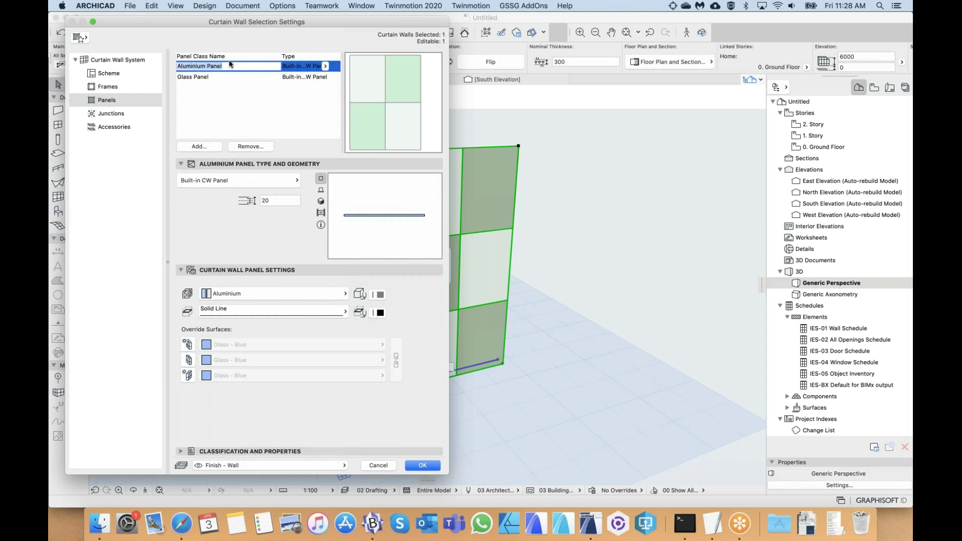
pyautogui.write('Triangle Panel')
pyautogui.press('Return')
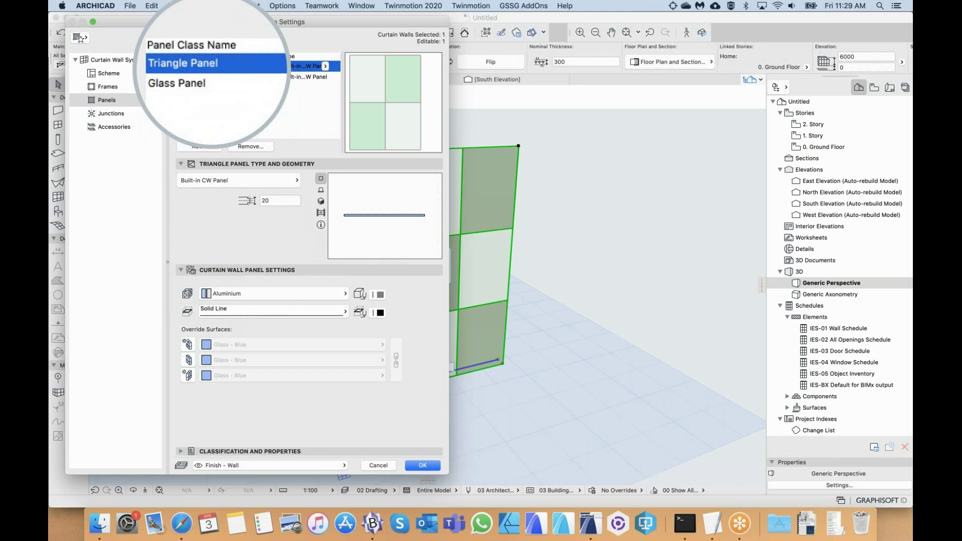
pyautogui.click(217, 66)
pyautogui.click(217, 66)
pyautogui.moveTo(216, 66); pyautogui.dragTo(169, 66)
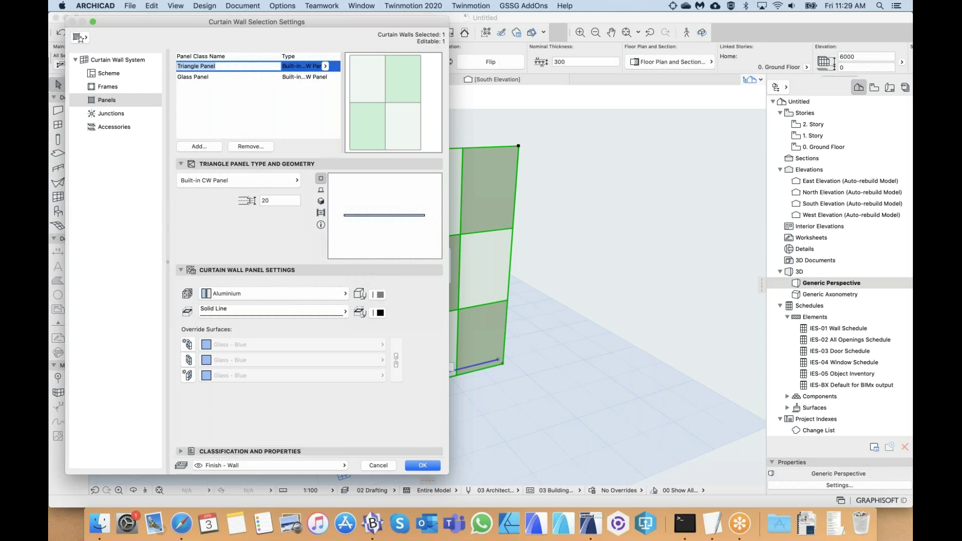
pyautogui.click(222, 66)
pyautogui.click(240, 88)
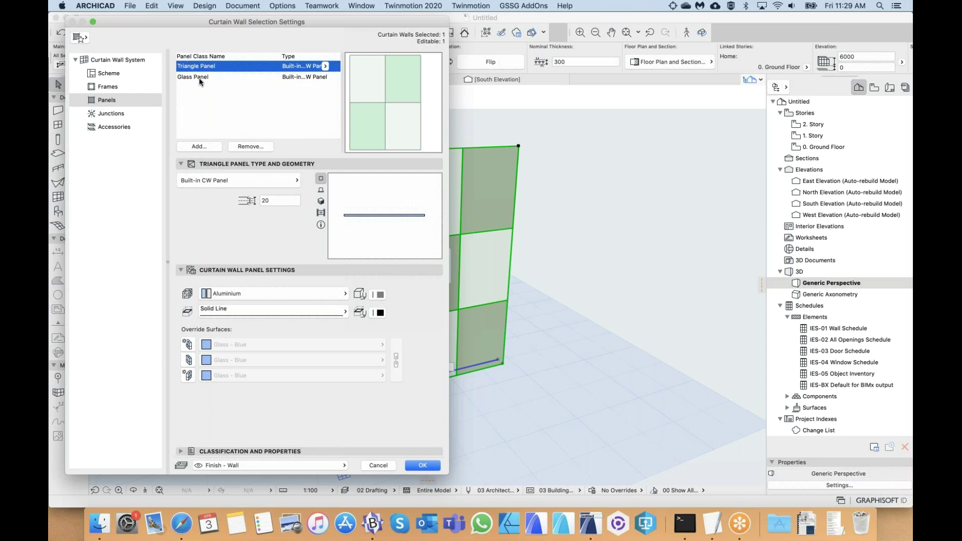
# - Change the Triangle Panel class's type to CW Custom Panel 23 and check which panel names it offers
pyautogui.click(181, 181)
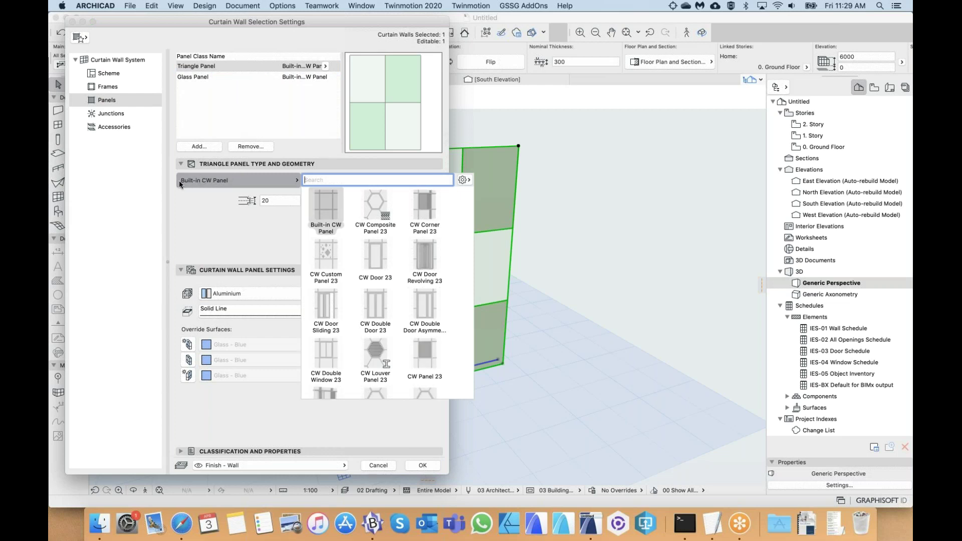
pyautogui.click(327, 259)
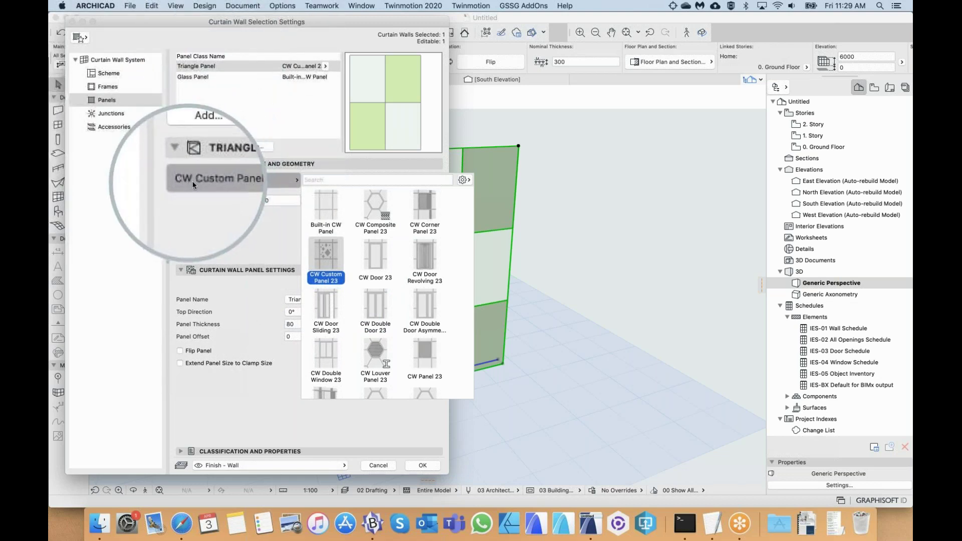
pyautogui.click(326, 258)
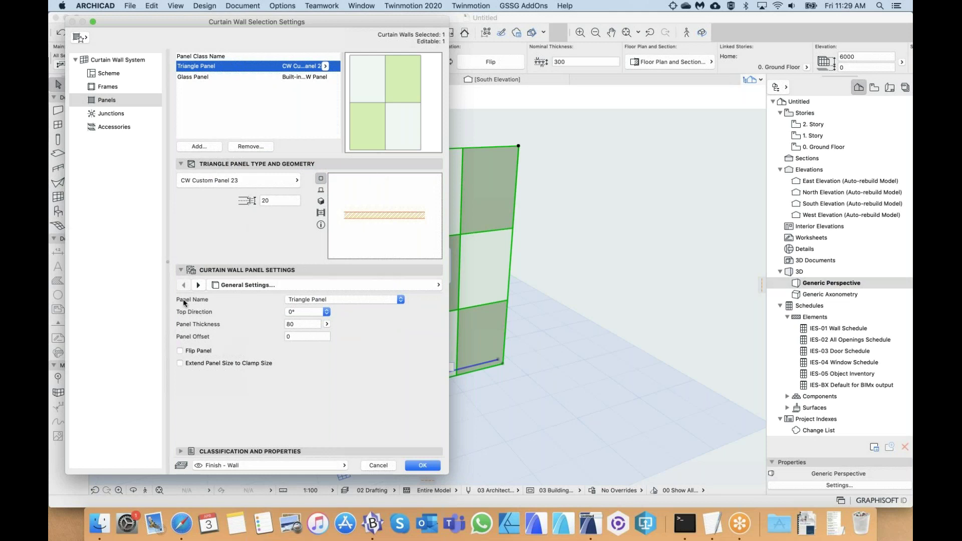
pyautogui.click(335, 298)
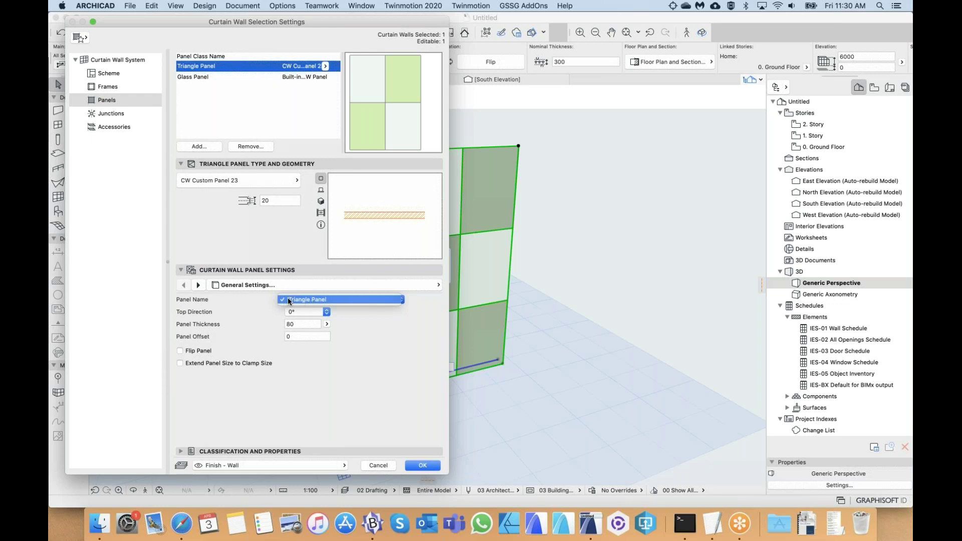
pyautogui.click(265, 302)
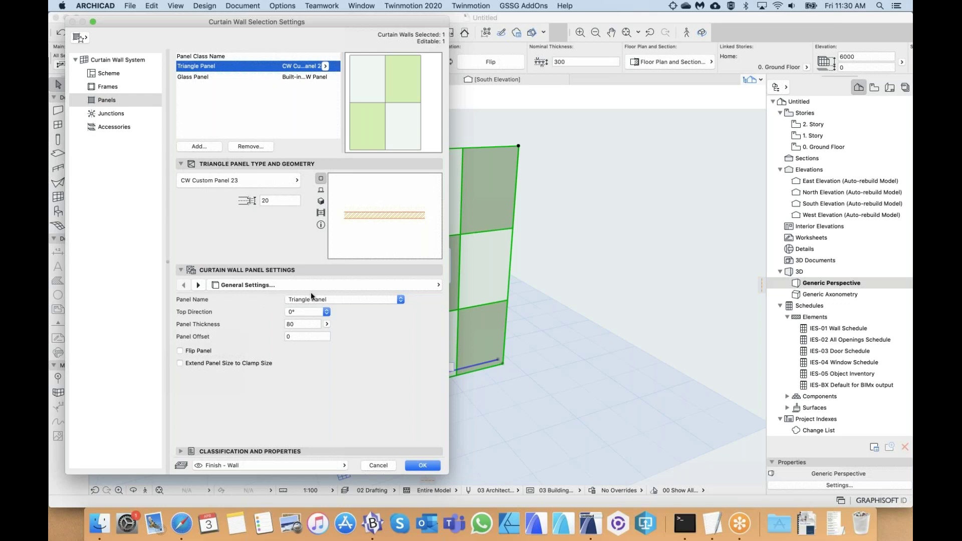
# - Preview the Triangle Panel class in 3D and set its panel thickness to 300
pyautogui.click(321, 201)
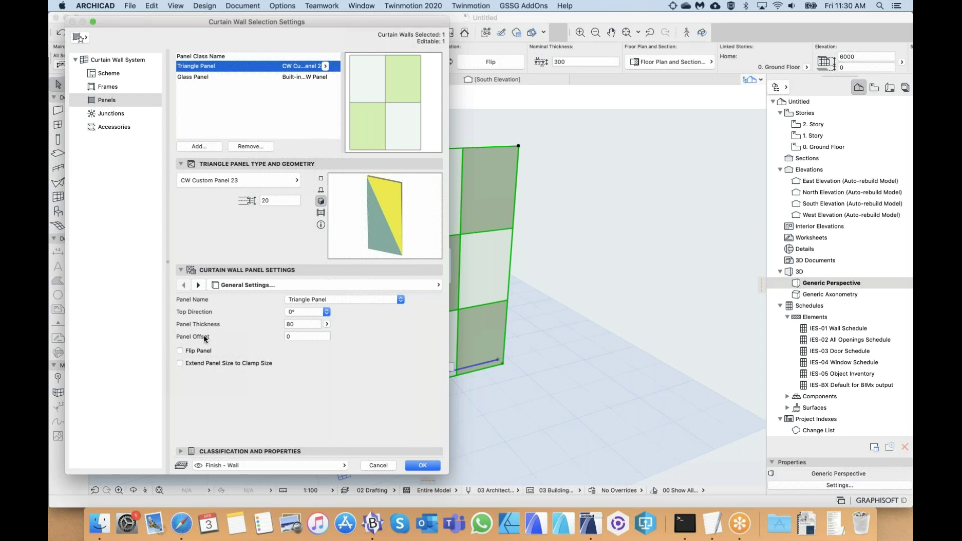
pyautogui.click(296, 324)
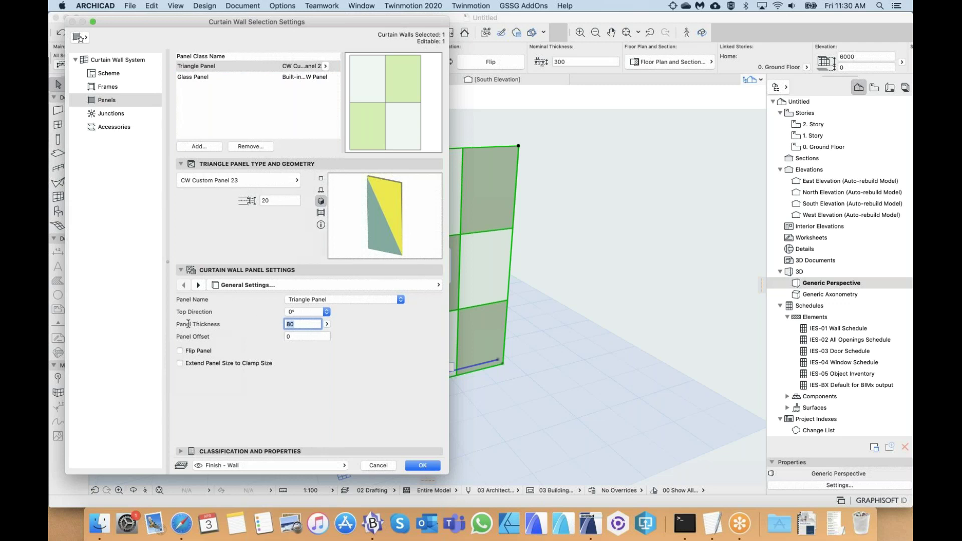
pyautogui.write('300')
pyautogui.press('Return')
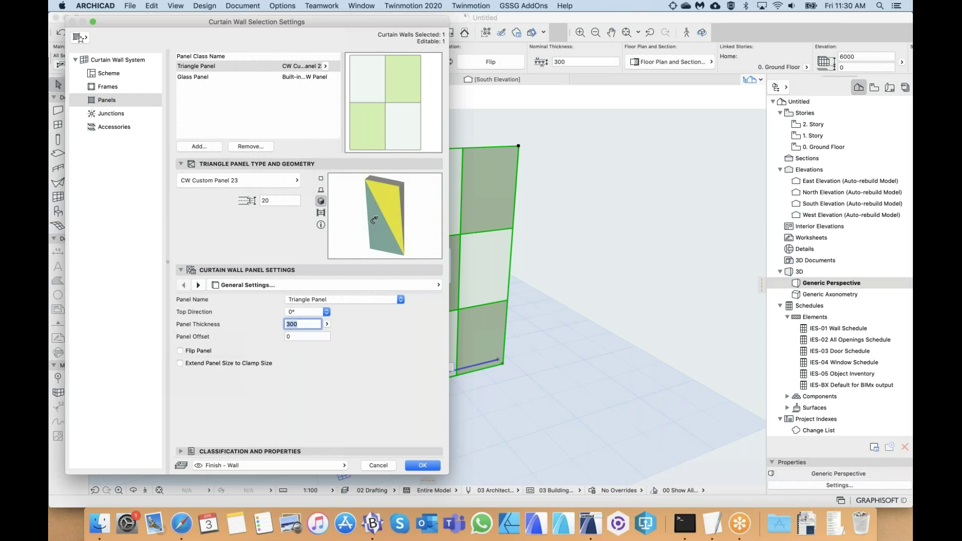
# - Keep Triangle Panel as the custom panel's name and apply the curtain wall settings
pyautogui.click(303, 324)
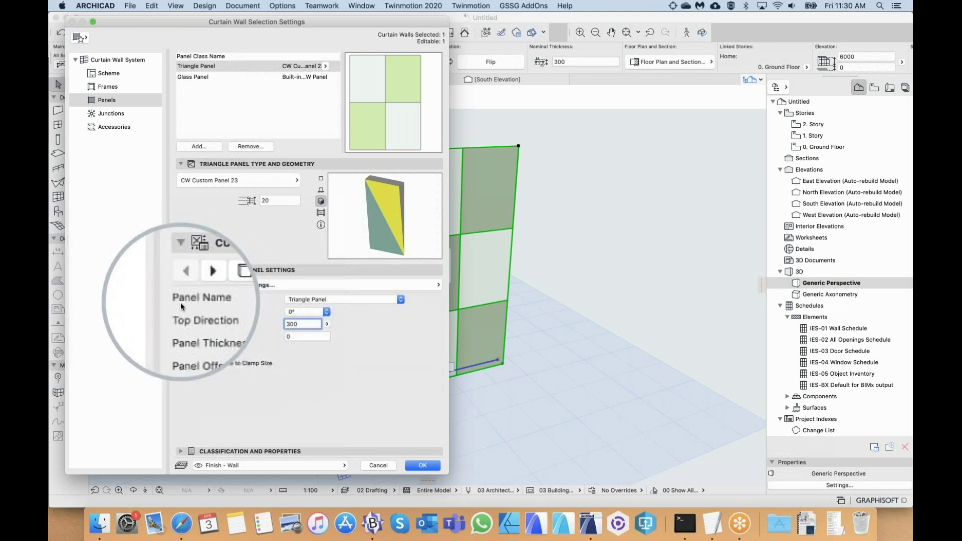
pyautogui.click(305, 299)
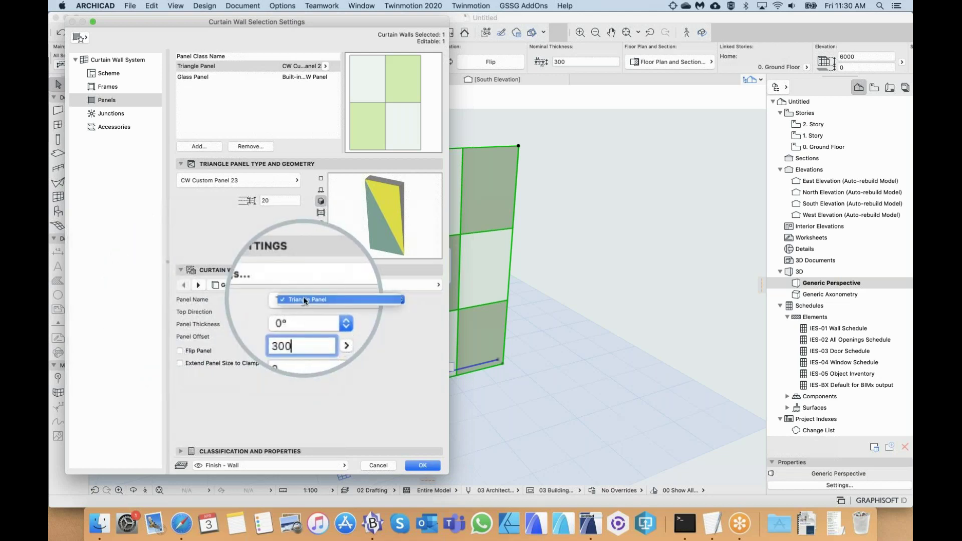
pyautogui.click(296, 299)
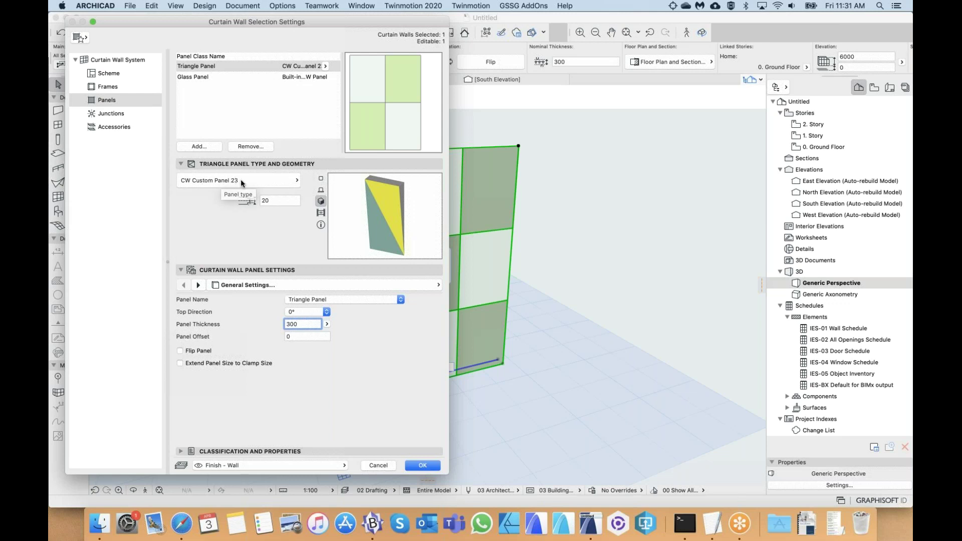
pyautogui.click(422, 465)
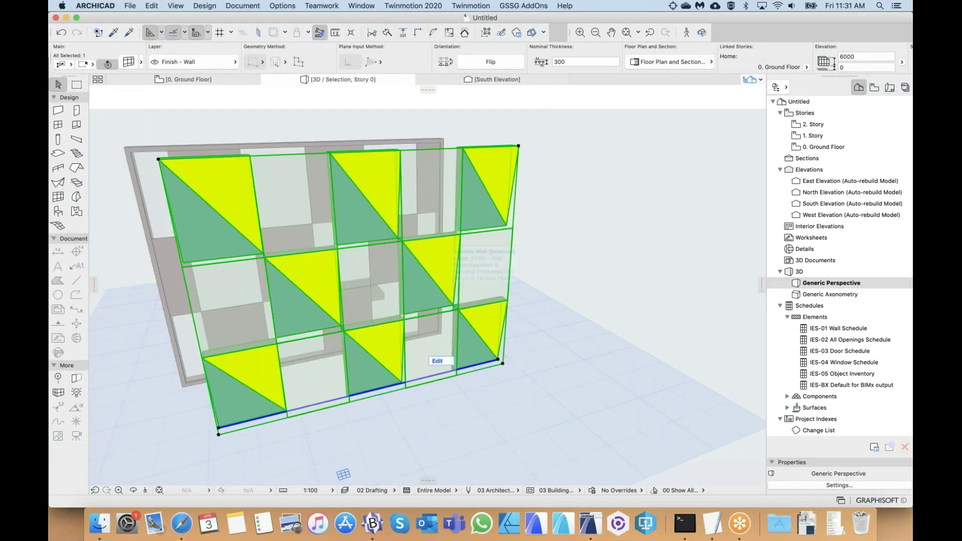
# - Examine the depth and placement of the custom triangle panels on the front curtain wall from several angles
pyautogui.moveTo(360, 333); pyautogui.dragTo(381, 332, button='middle')
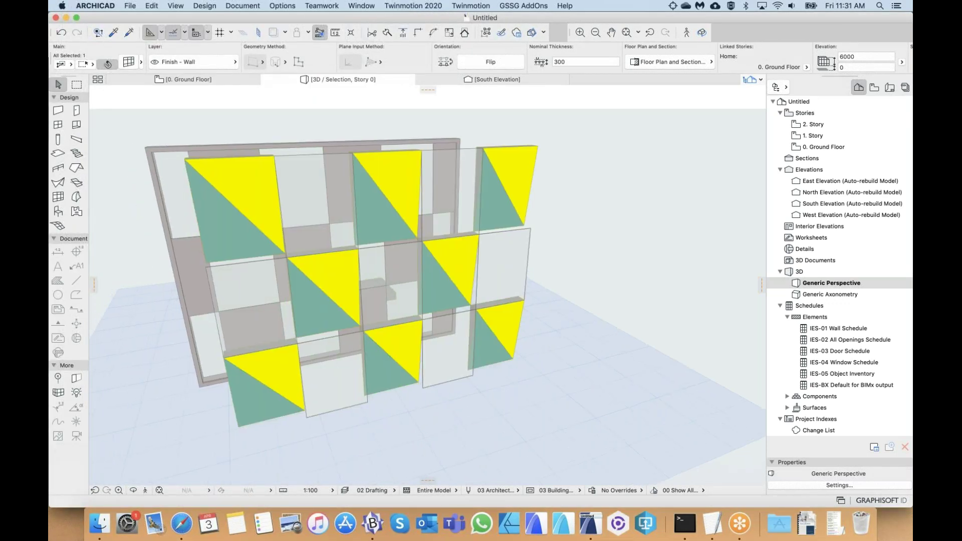
pyautogui.keyDown('shift'); pyautogui.moveTo(366, 475); pyautogui.dragTo(396, 466, button='middle'); pyautogui.keyUp('shift')
pyautogui.keyDown('shift'); pyautogui.moveTo(261, 374); pyautogui.dragTo(250, 415, button='middle'); pyautogui.keyUp('shift')
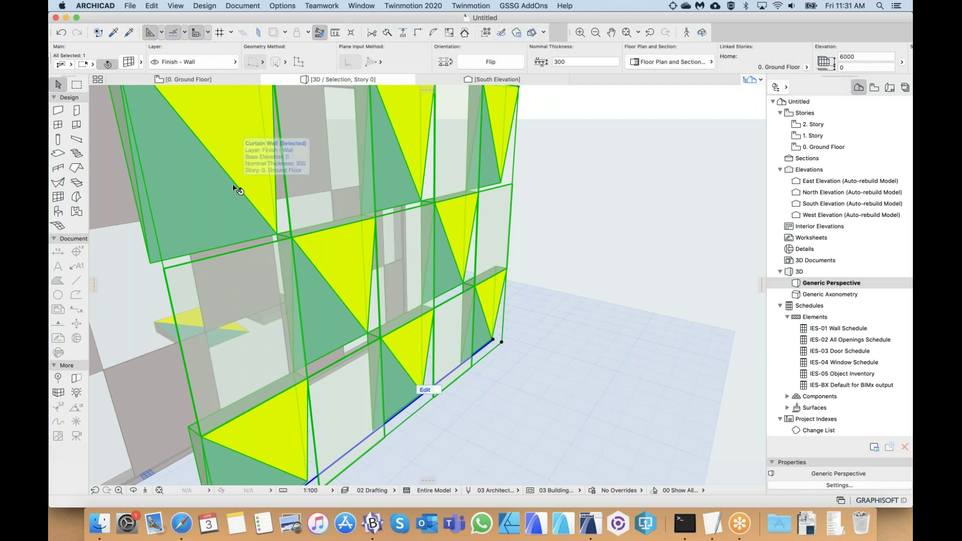
pyautogui.keyDown('shift'); pyautogui.moveTo(236, 189); pyautogui.dragTo(185, 193, button='middle'); pyautogui.keyUp('shift')
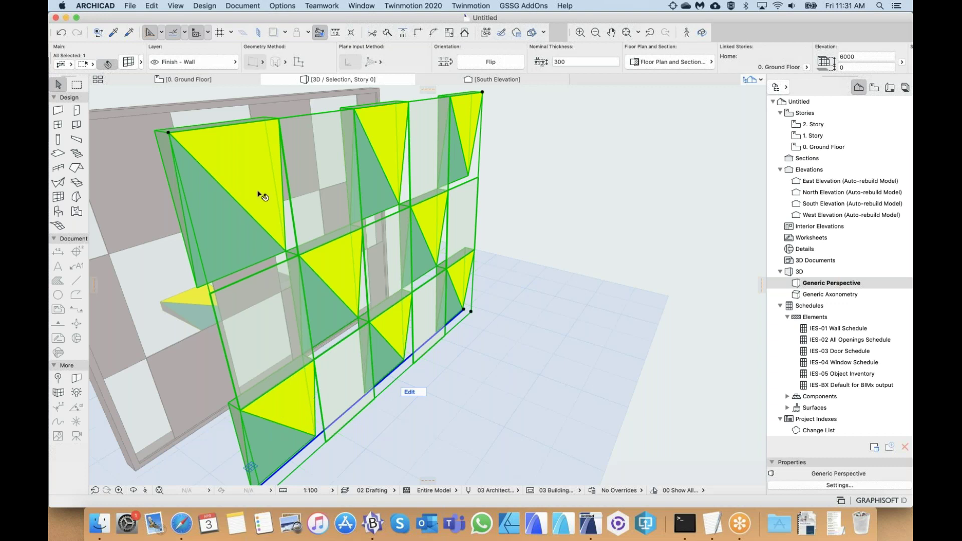
pyautogui.keyDown('shift'); pyautogui.moveTo(258, 191); pyautogui.dragTo(200, 193, button='middle'); pyautogui.keyUp('shift')
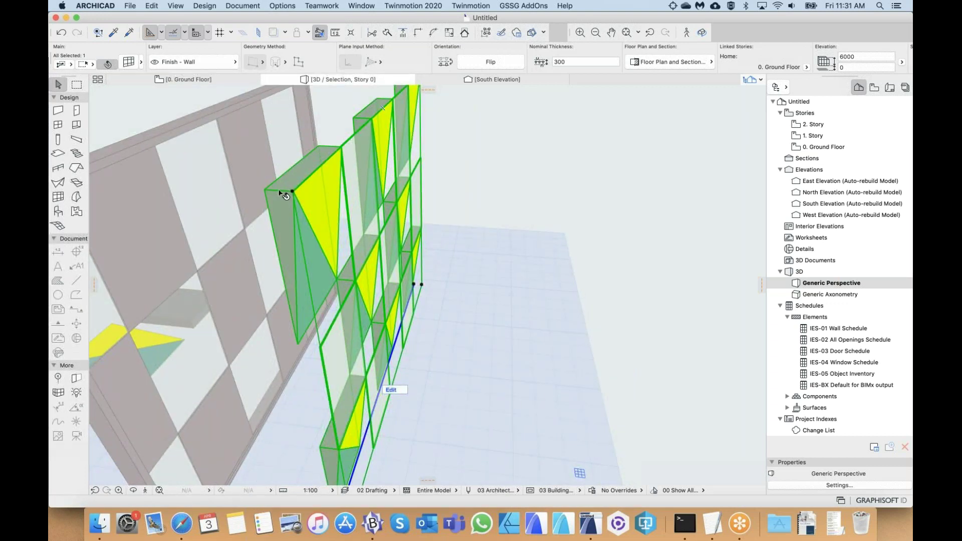
pyautogui.keyDown('shift'); pyautogui.moveTo(343, 187); pyautogui.dragTo(451, 191, button='middle'); pyautogui.keyUp('shift')
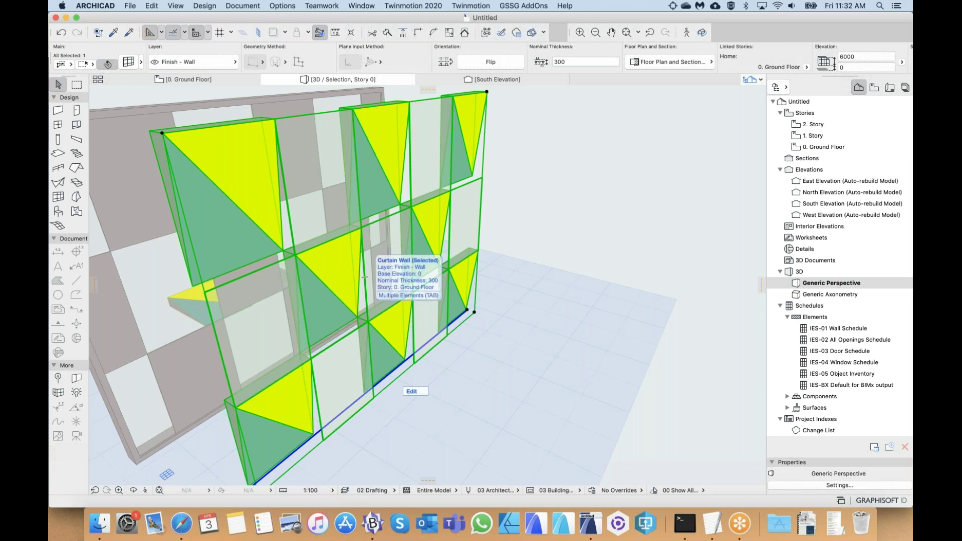
pyautogui.keyDown('shift'); pyautogui.moveTo(375, 283); pyautogui.dragTo(348, 253, button='middle'); pyautogui.keyUp('shift')
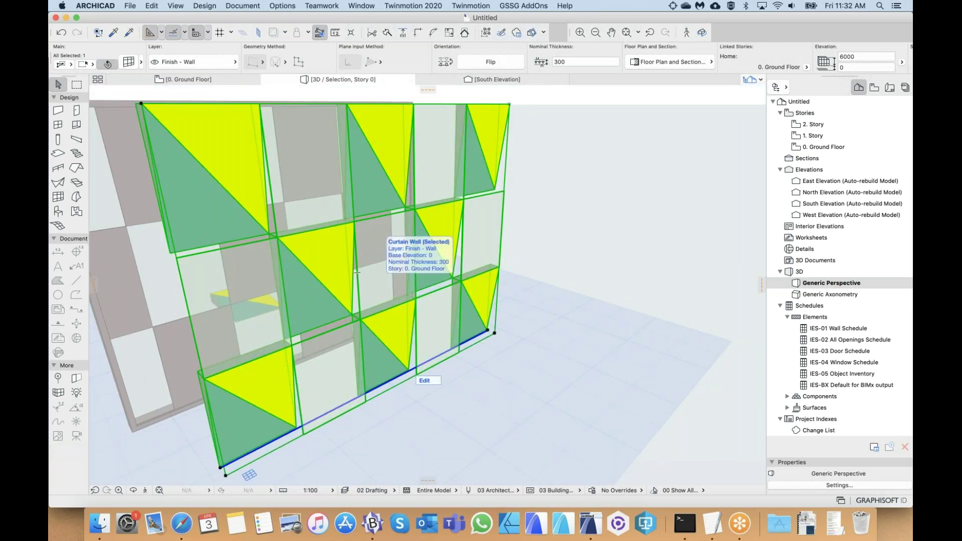
# - Reopen the front curtain wall's settings and copy the Triangle Panel class
pyautogui.doubleClick(374, 287)
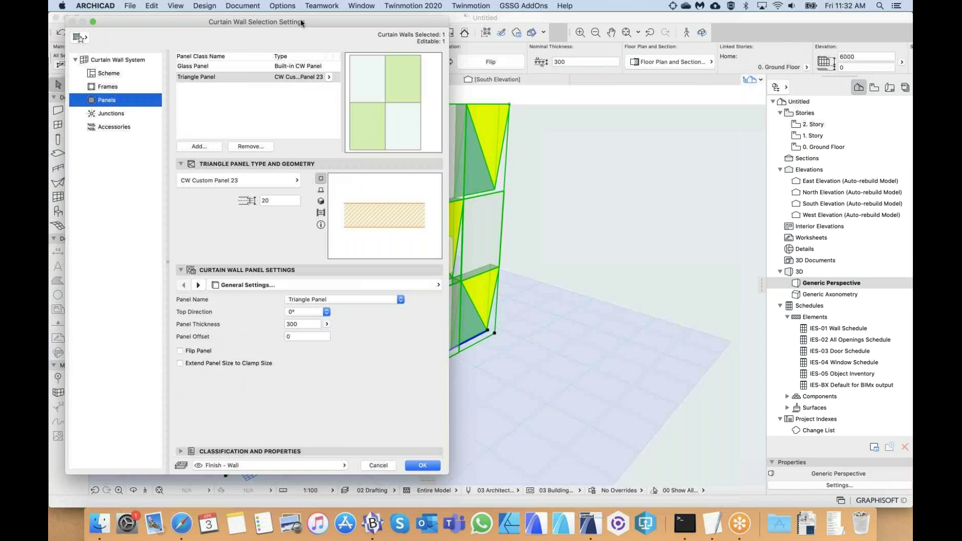
pyautogui.moveTo(301, 24); pyautogui.dragTo(299, 28)
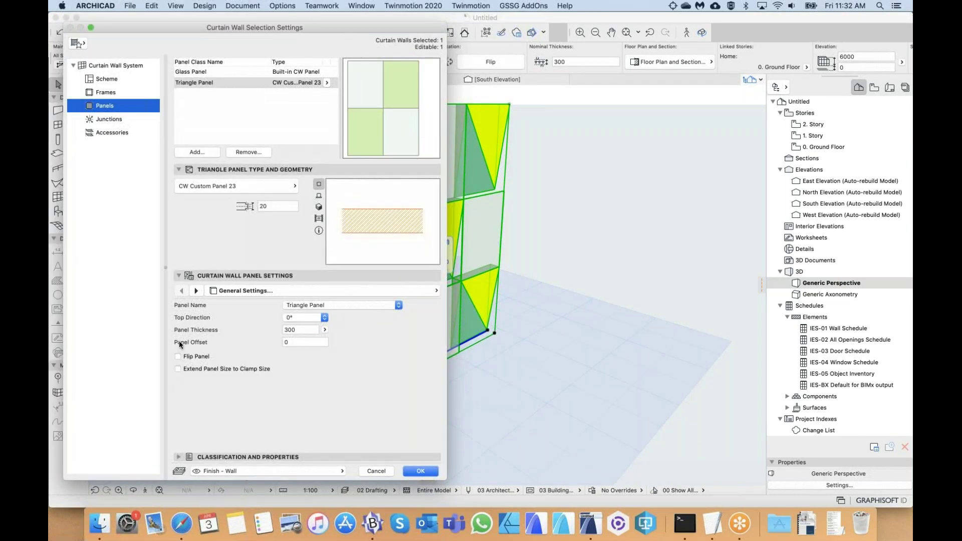
pyautogui.click(294, 343)
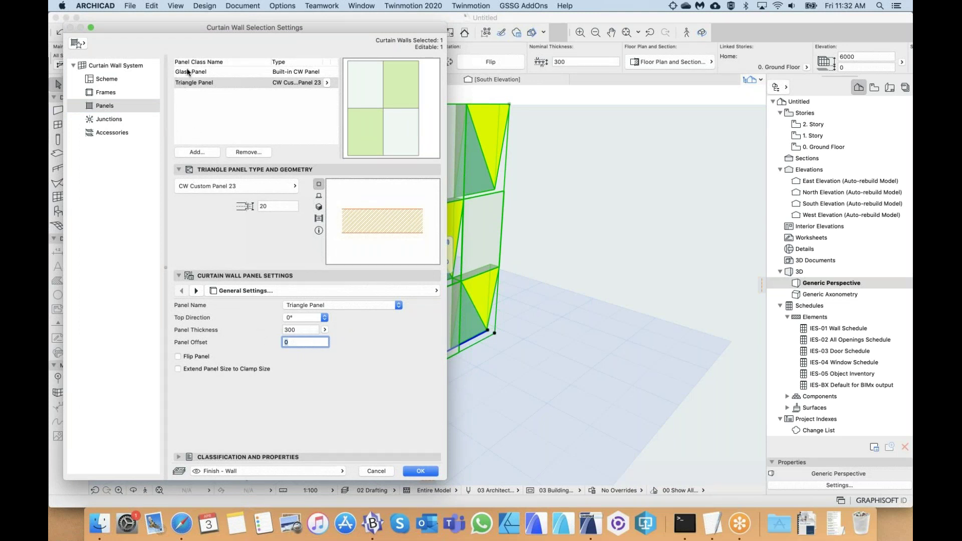
pyautogui.click(232, 85)
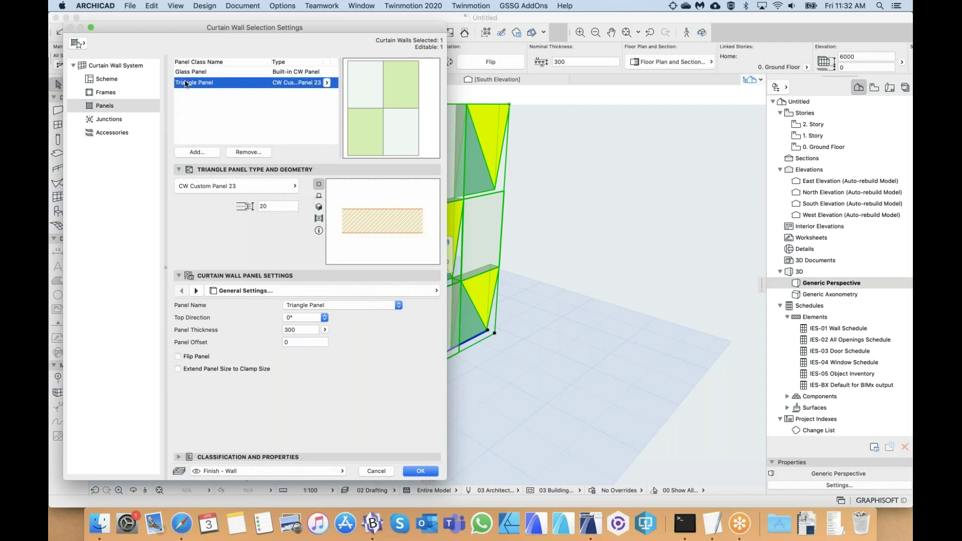
pyautogui.click(203, 73)
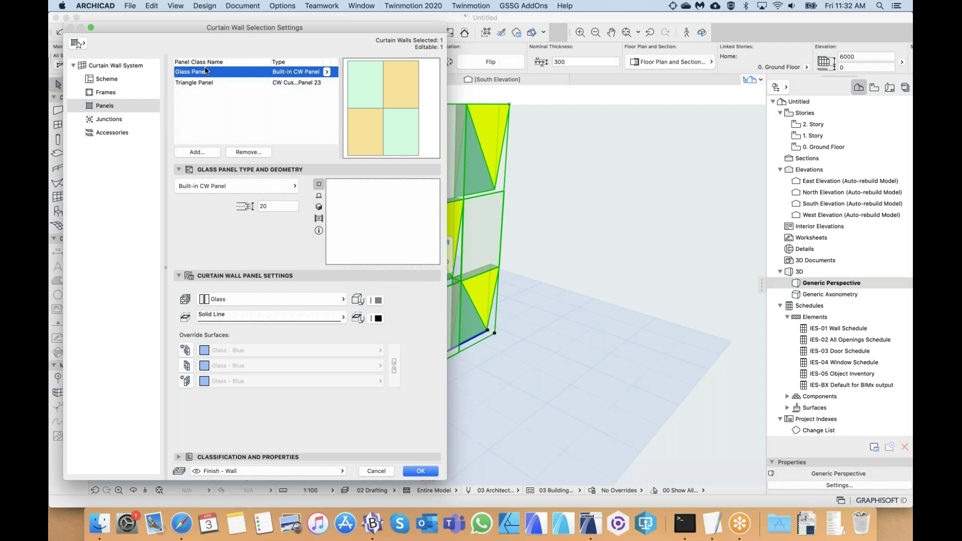
pyautogui.click(211, 83)
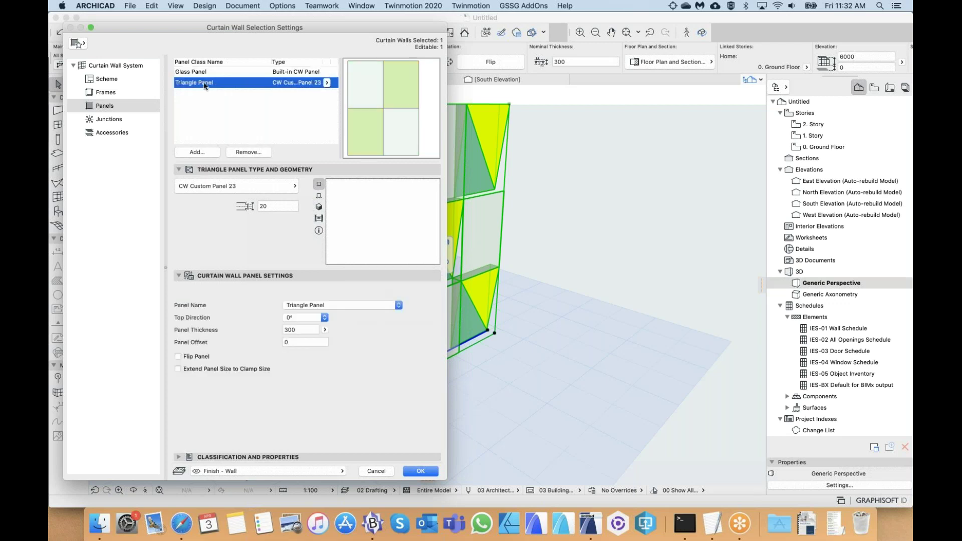
pyautogui.rightClick(235, 85)
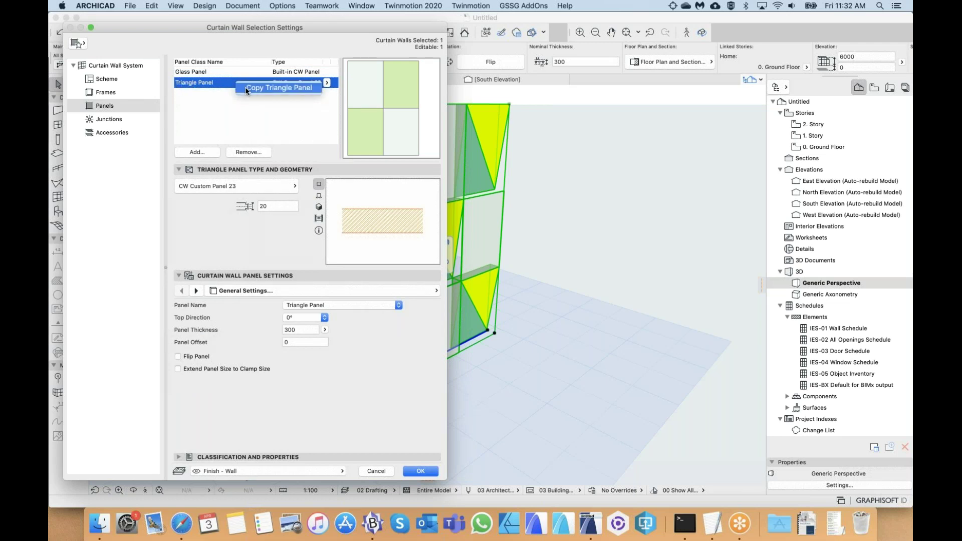
pyautogui.click(245, 88)
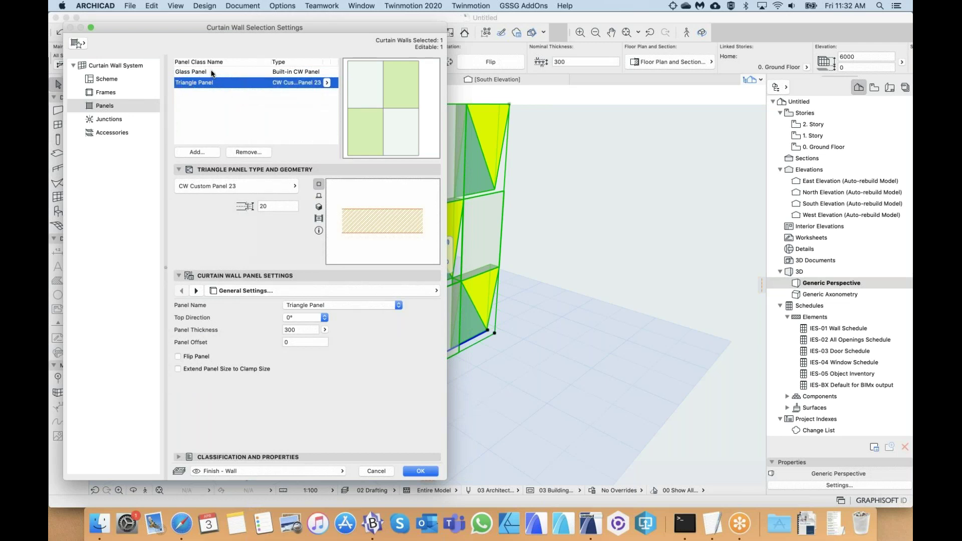
# - Copy the Triangle Panel class and paste its settings onto the Glass Panel class
pyautogui.rightClick(211, 73)
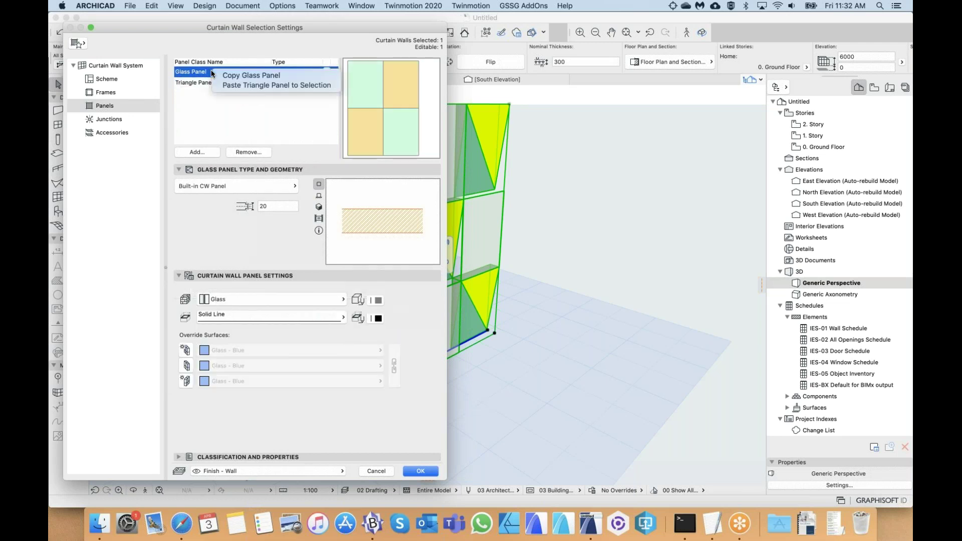
pyautogui.click(246, 85)
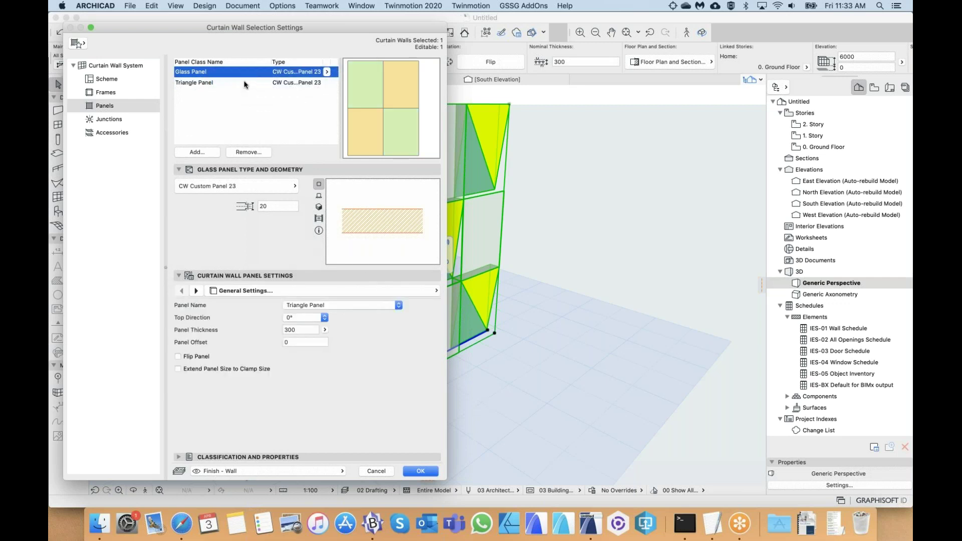
pyautogui.click(193, 72)
pyautogui.click(203, 93)
pyautogui.click(201, 85)
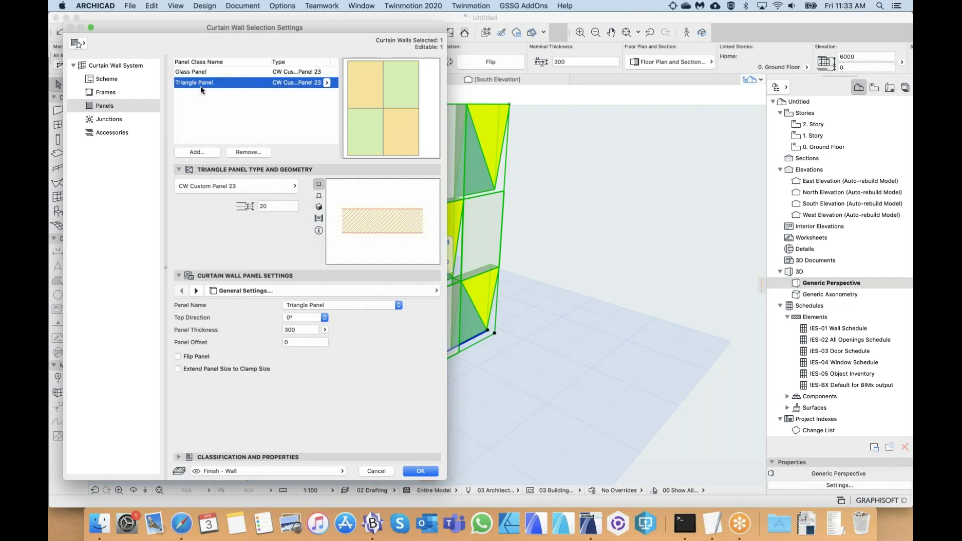
pyautogui.rightClick(230, 83)
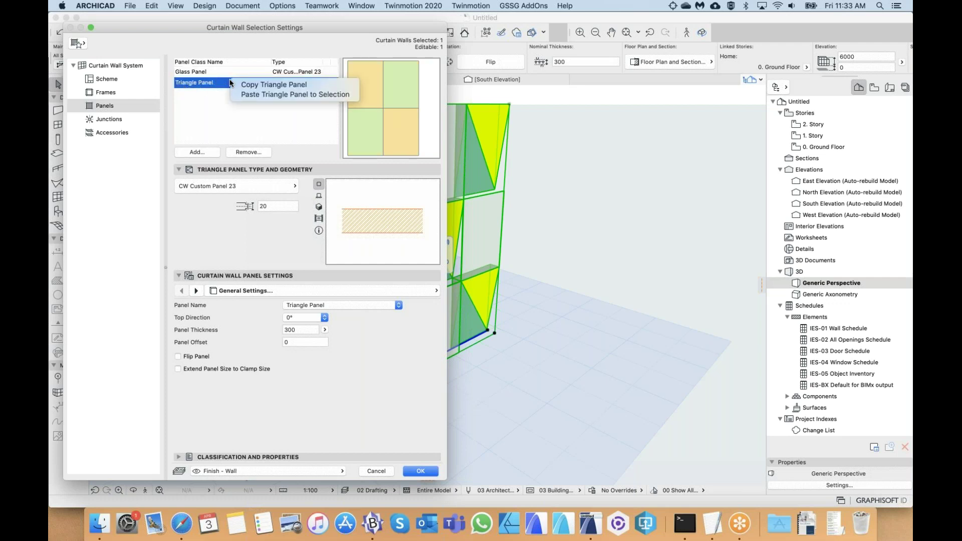
pyautogui.click(210, 94)
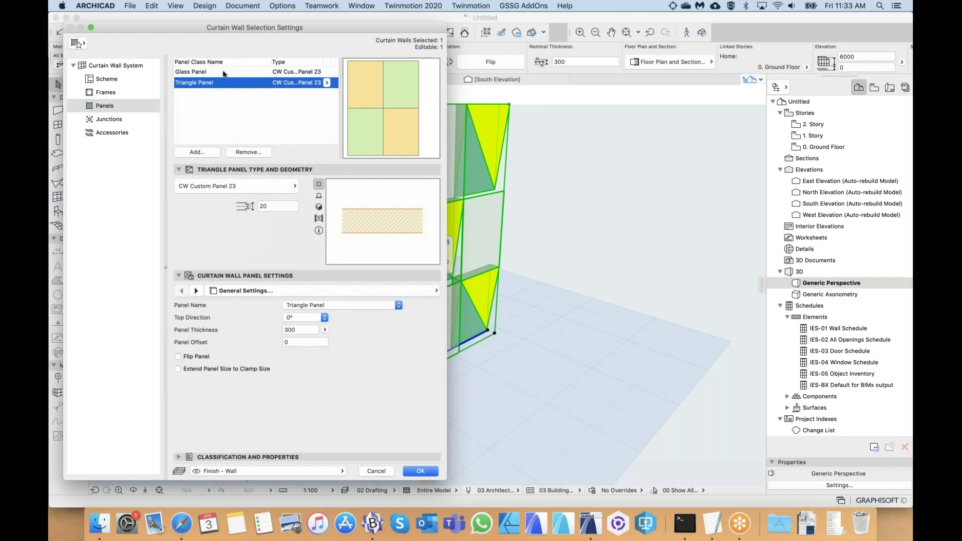
pyautogui.click(224, 74)
pyautogui.rightClick(225, 73)
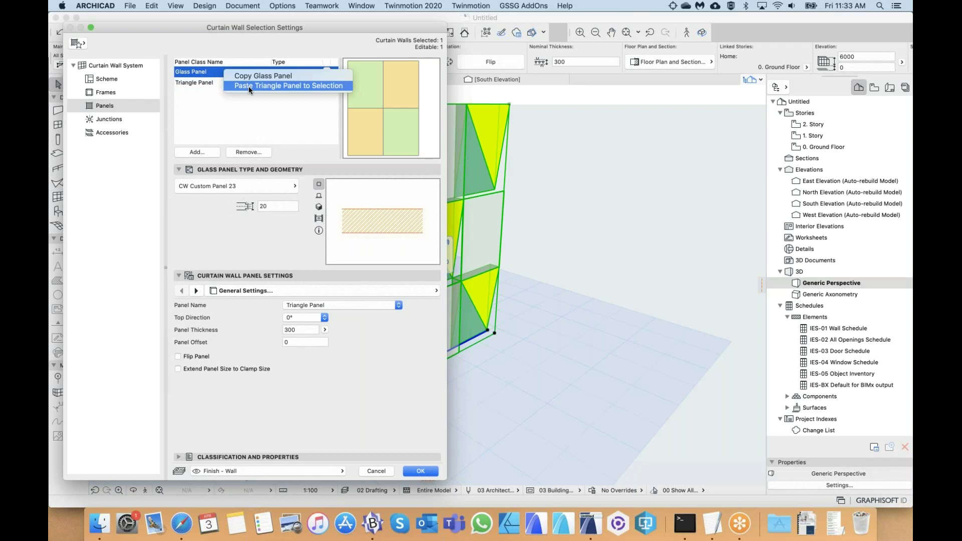
pyautogui.click(240, 86)
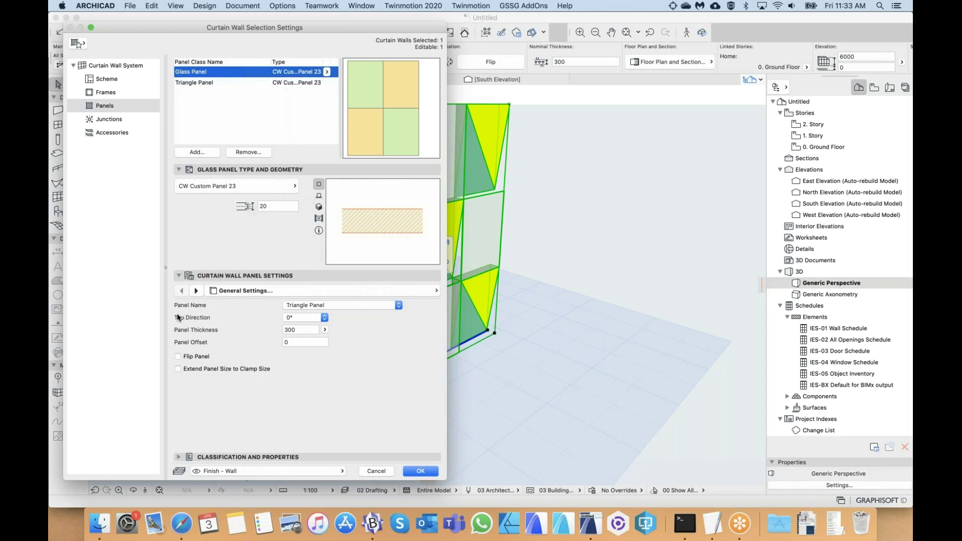
# - Set the Glass Panel class's top direction to 180°, keep Triangle Panel at 0°, and apply the settings to the front curtain wall
pyautogui.click(301, 318)
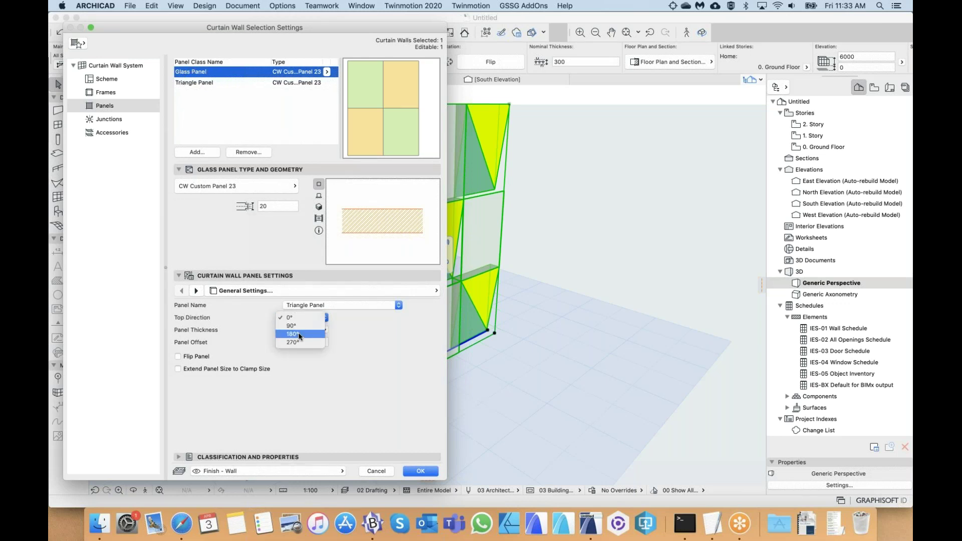
pyautogui.click(298, 333)
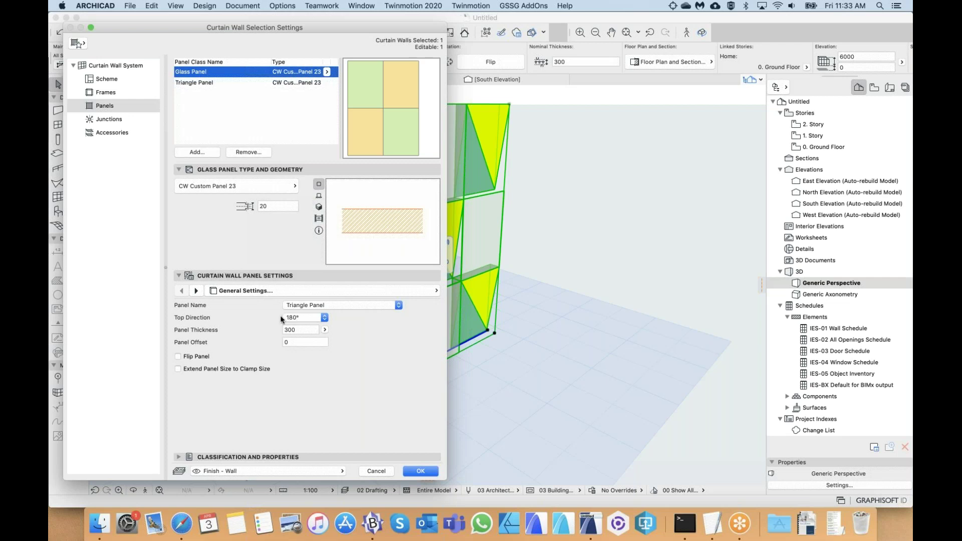
pyautogui.click(218, 83)
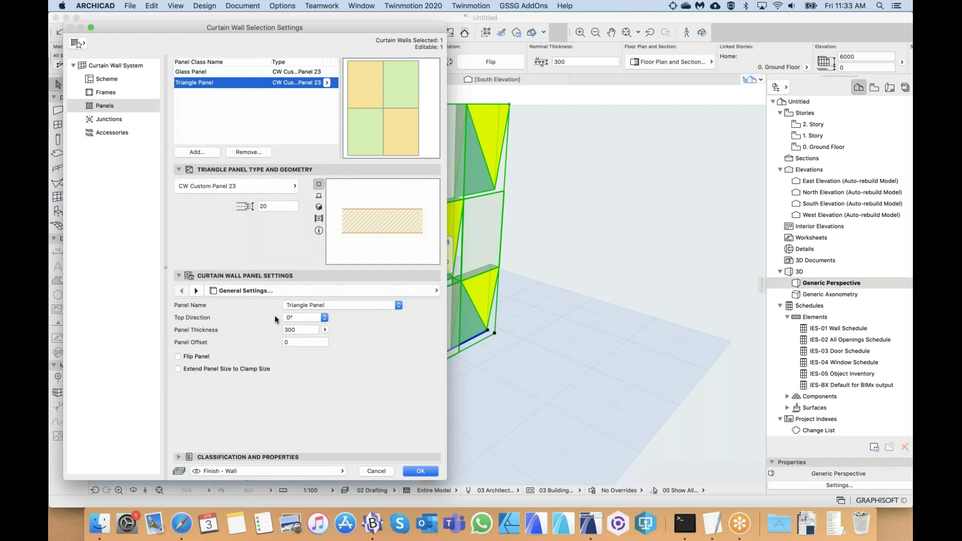
pyautogui.click(223, 73)
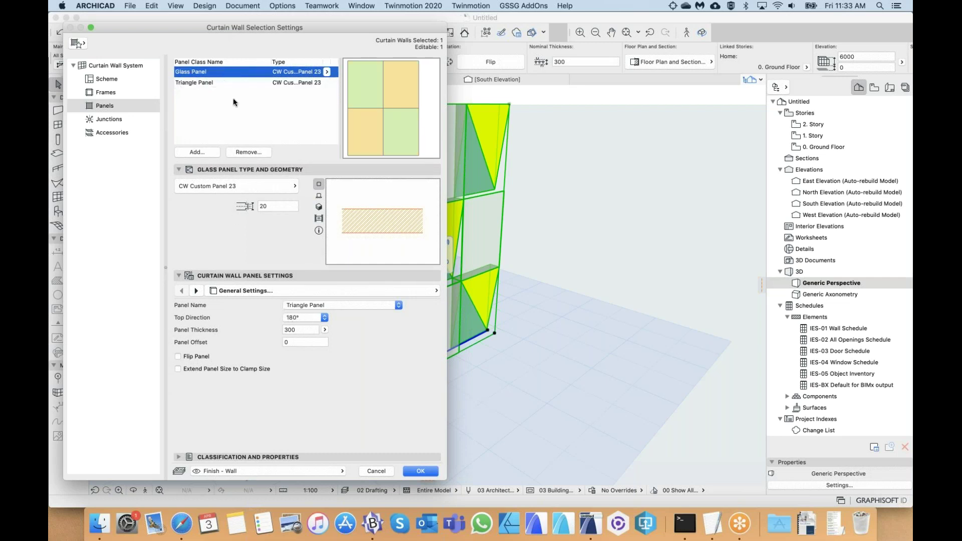
pyautogui.click(226, 83)
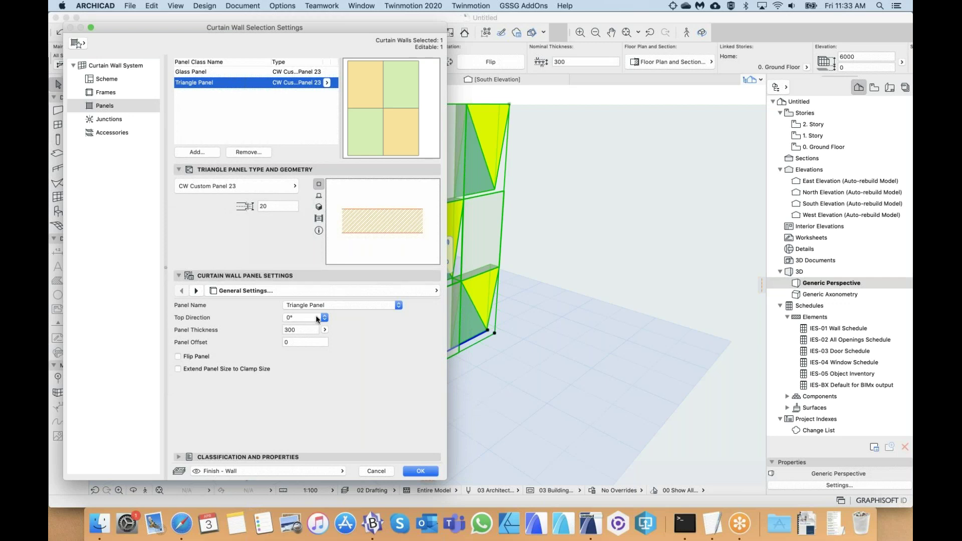
pyautogui.click(425, 471)
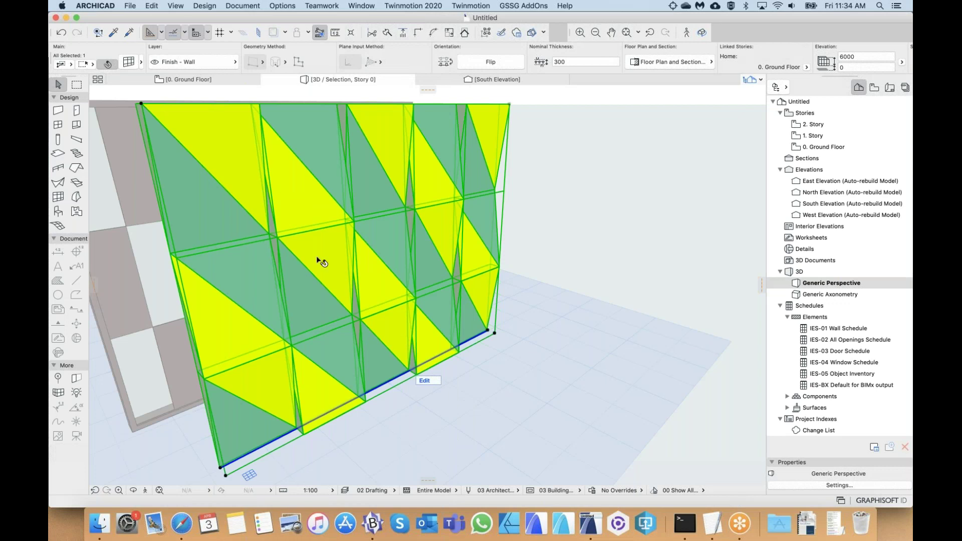
# - Examine the alternating triangle pattern on the front curtain wall from several angles
pyautogui.keyDown('shift'); pyautogui.moveTo(295, 273); pyautogui.dragTo(314, 286, button='middle'); pyautogui.keyUp('shift')
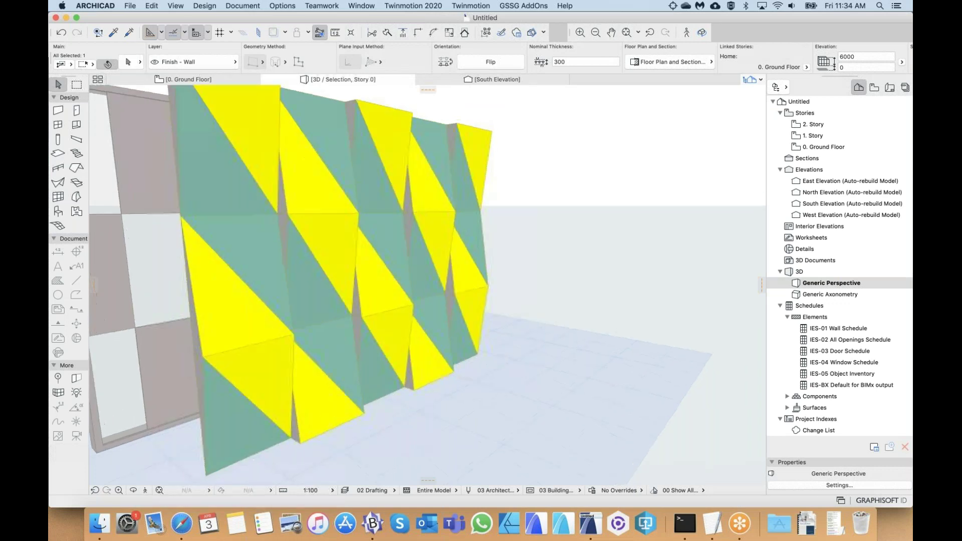
pyautogui.click(422, 412)
pyautogui.keyDown('shift'); pyautogui.moveTo(422, 412); pyautogui.dragTo(546, 470, button='middle'); pyautogui.keyUp('shift')
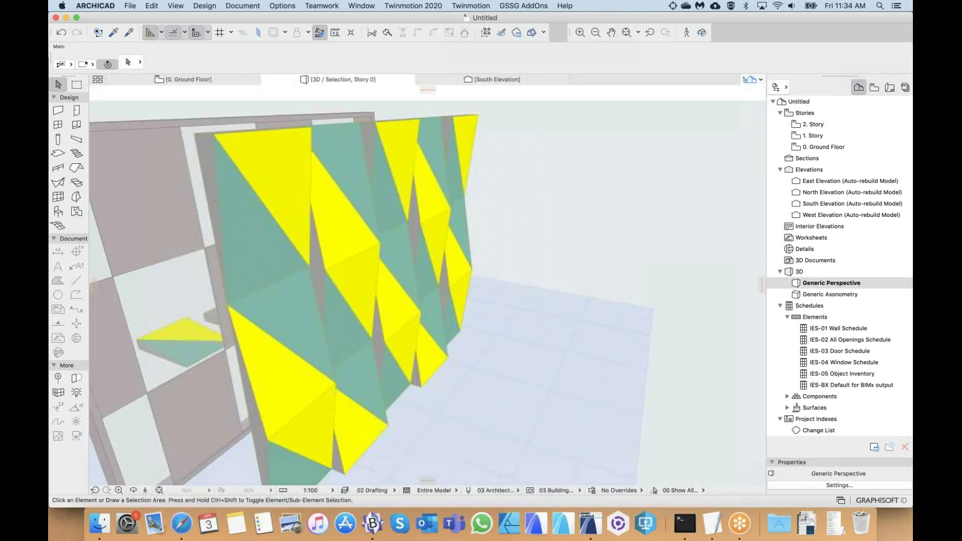
pyautogui.keyDown('shift'); pyautogui.moveTo(405, 383); pyautogui.dragTo(446, 380, button='middle'); pyautogui.keyUp('shift')
pyautogui.moveTo(391, 315); pyautogui.dragTo(399, 397, button='middle')
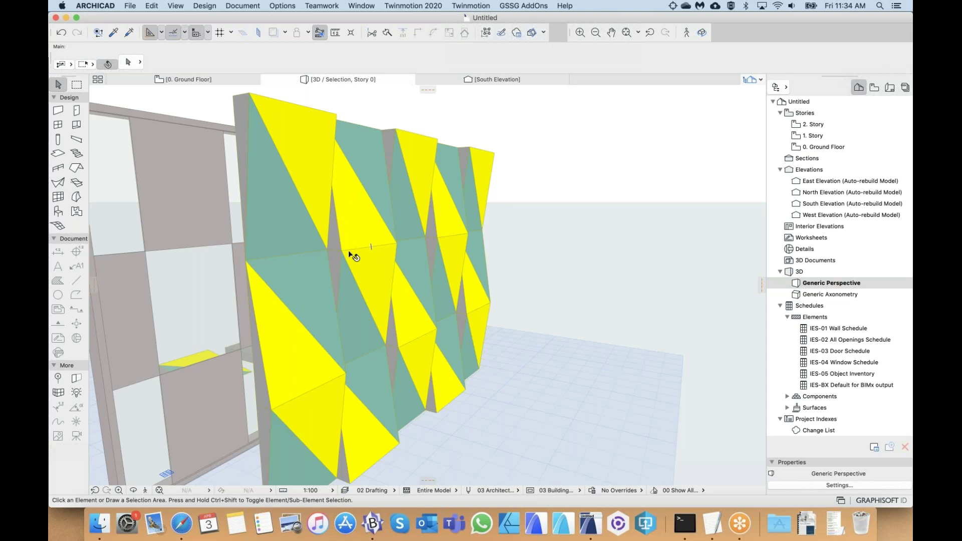
pyautogui.click(370, 248)
pyautogui.hscroll(3, 414, 117)
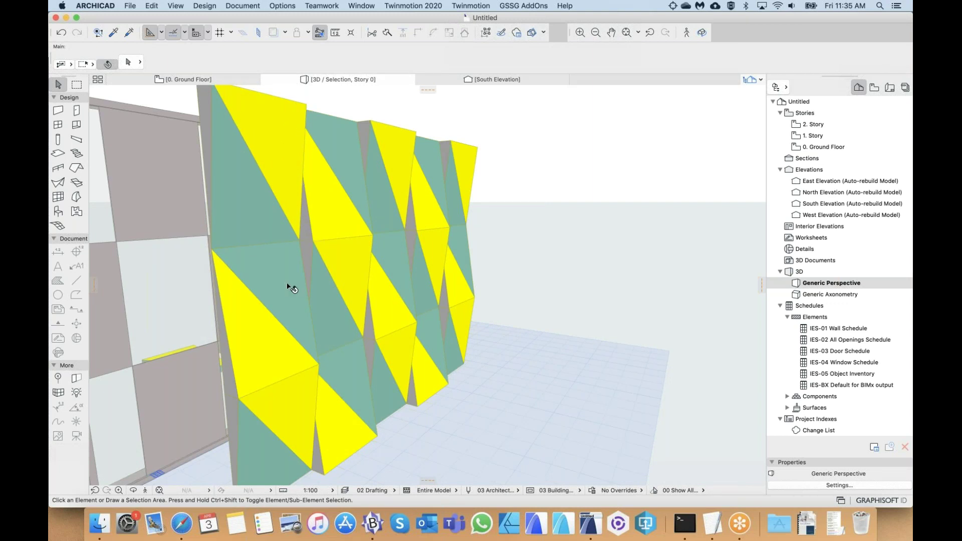
pyautogui.click(371, 179)
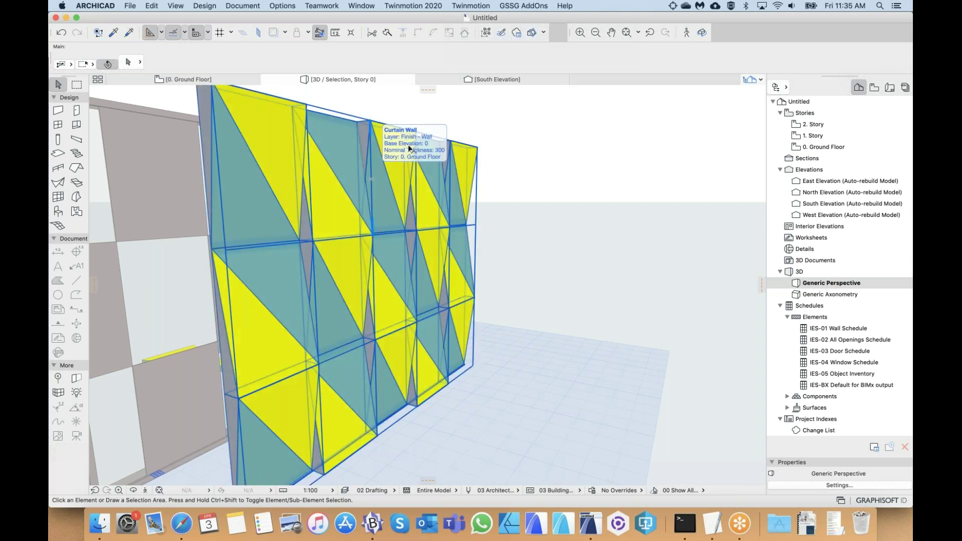
pyautogui.click(462, 89)
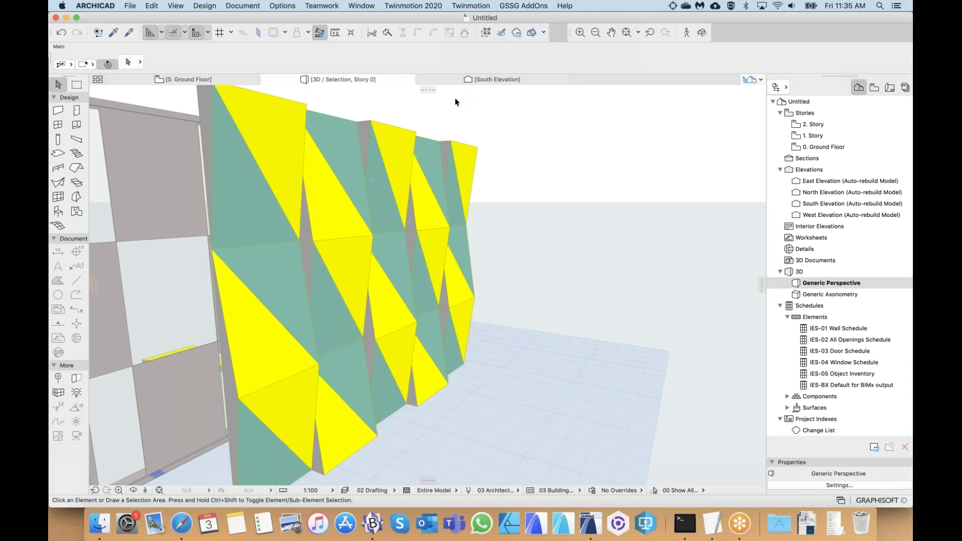
# - Reopen the front curtain wall's settings and set the Triangle Panel class's top direction to 90°
pyautogui.click(389, 158)
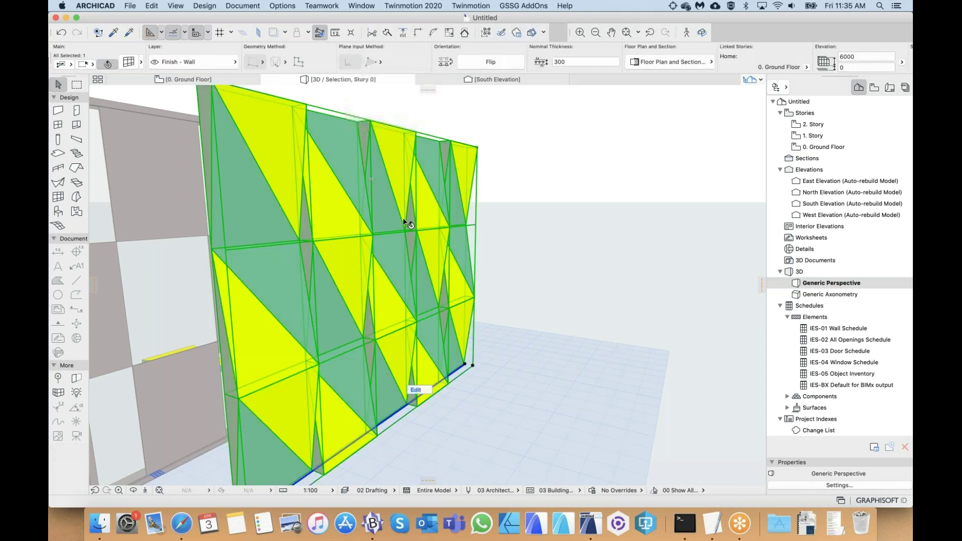
pyautogui.doubleClick(361, 230)
pyautogui.click(325, 317)
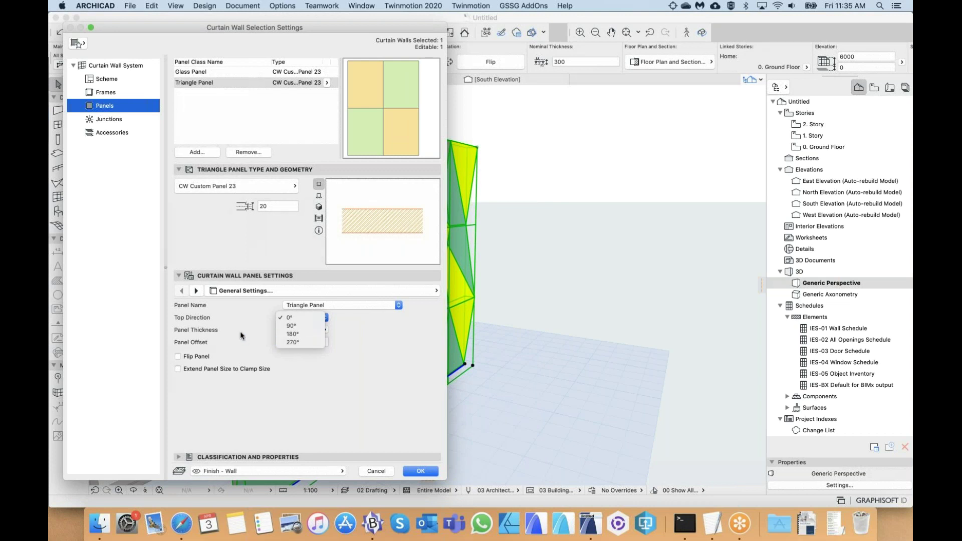
pyautogui.click(289, 317)
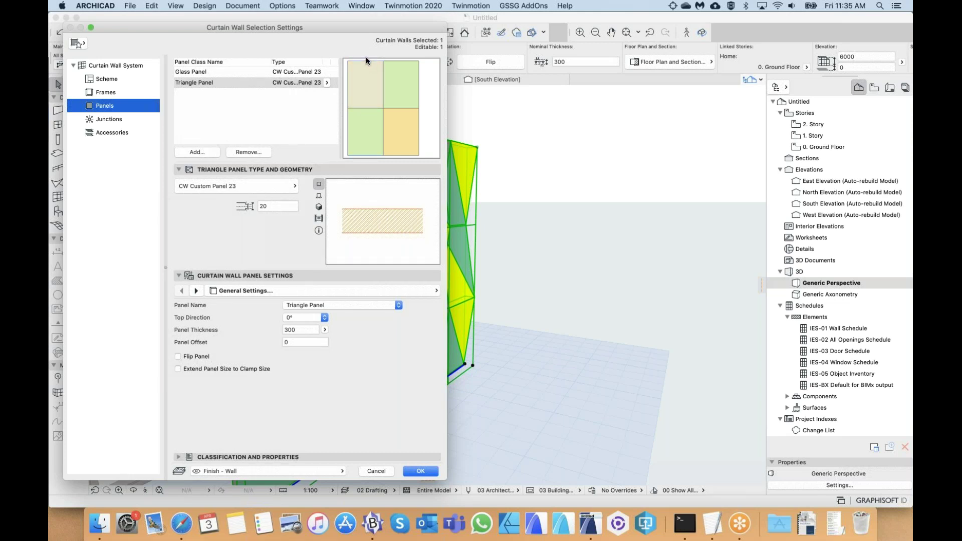
pyautogui.click(294, 319)
pyautogui.click(289, 318)
pyautogui.click(371, 81)
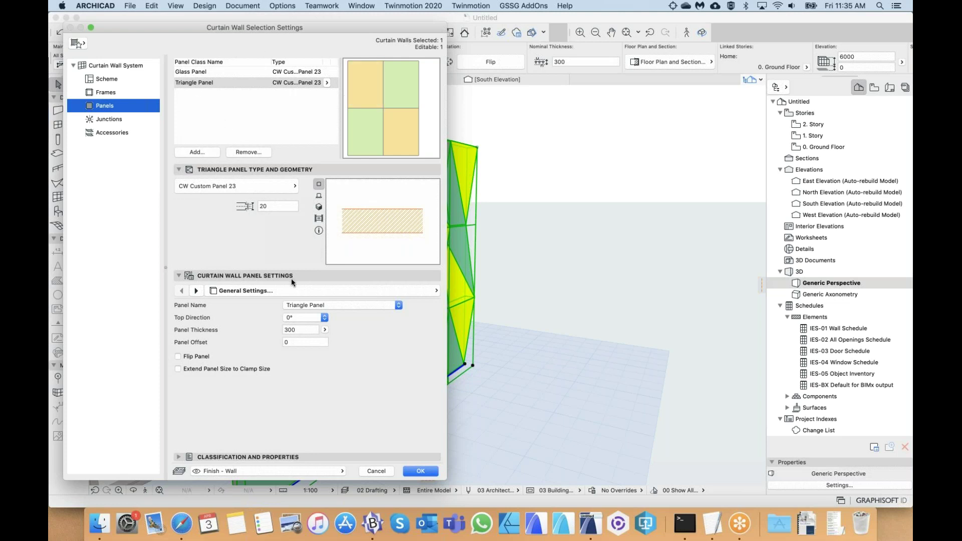
pyautogui.click(301, 318)
pyautogui.click(301, 325)
# - Set the Glass Panel class's top direction to 270°, apply it, and view the rotated panel pattern
pyautogui.click(206, 73)
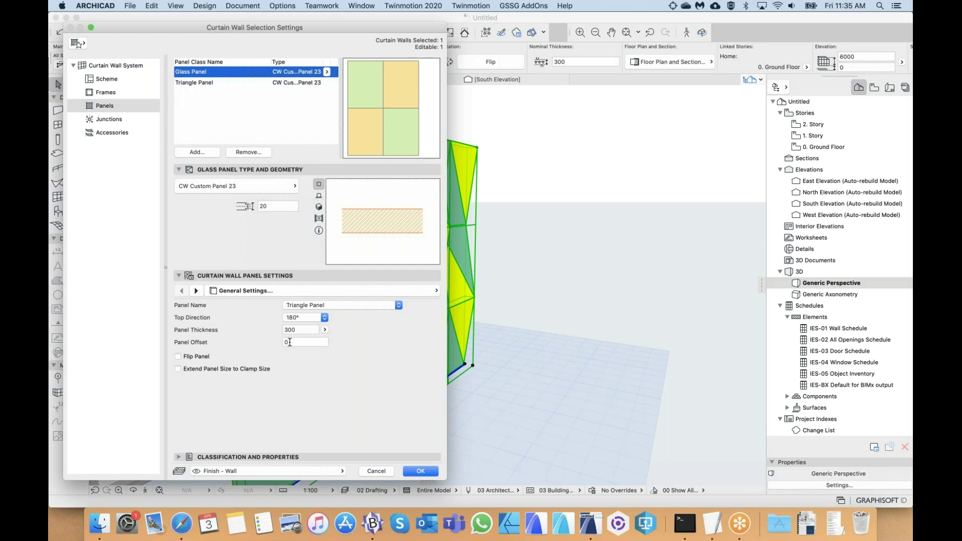
pyautogui.click(304, 319)
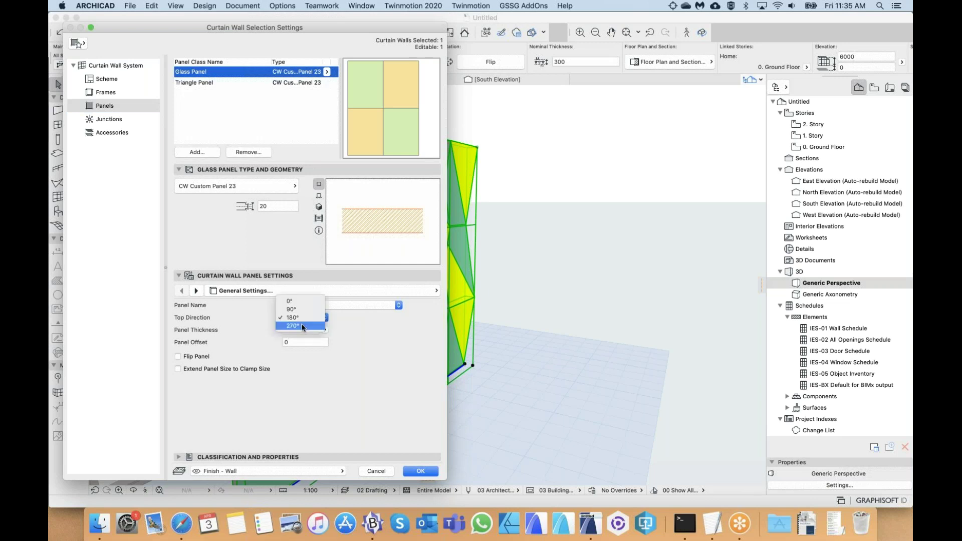
pyautogui.click(302, 326)
pyautogui.click(423, 471)
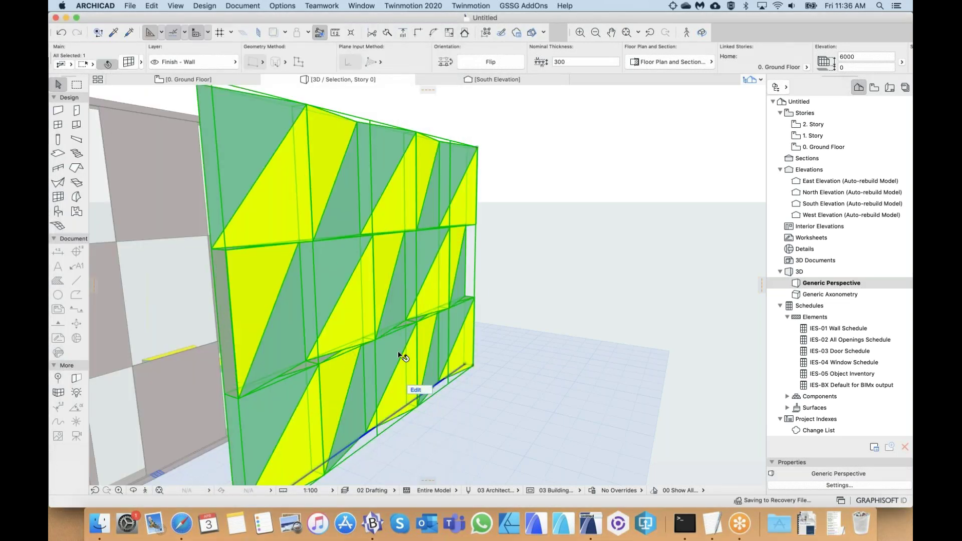
pyautogui.keyDown('shift'); pyautogui.moveTo(444, 306); pyautogui.dragTo(245, 382, button='middle'); pyautogui.keyUp('shift')
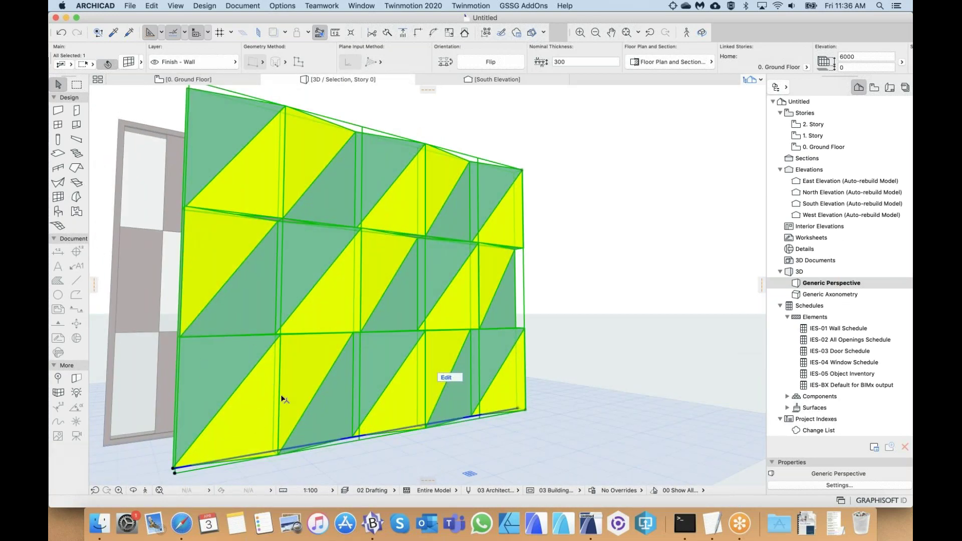
pyautogui.keyDown('shift'); pyautogui.moveTo(306, 379); pyautogui.dragTo(401, 321, button='middle'); pyautogui.keyUp('shift')
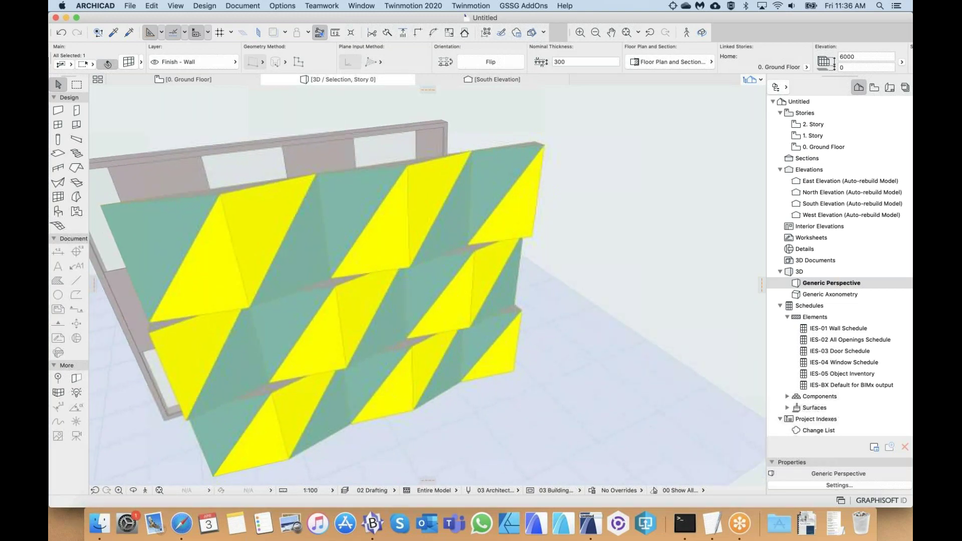
# - Reset the top direction to 180° for Glass Panel and 0° for Triangle Panel, and apply the curtain wall settings
pyautogui.doubleClick(324, 217)
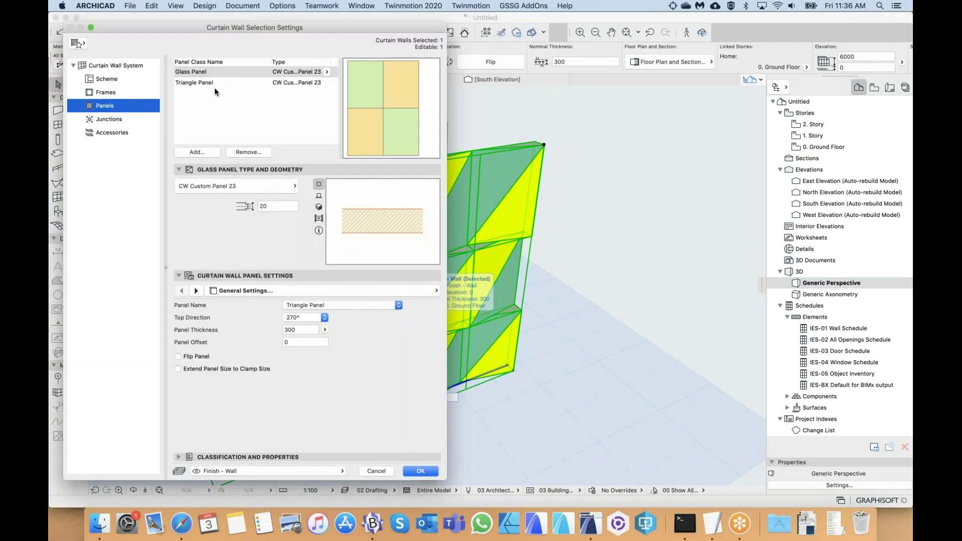
pyautogui.click(300, 318)
pyautogui.click(290, 309)
pyautogui.click(236, 82)
pyautogui.click(309, 318)
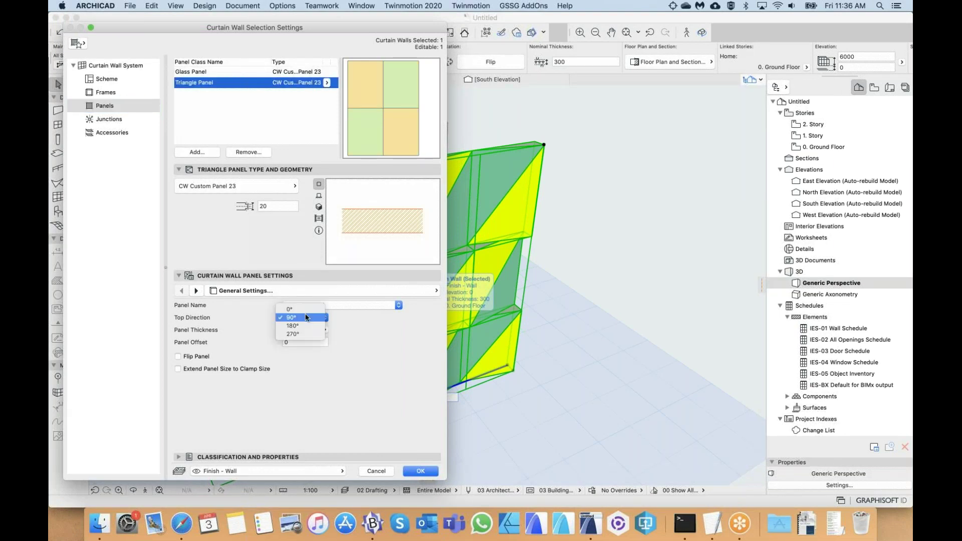
pyautogui.click(300, 307)
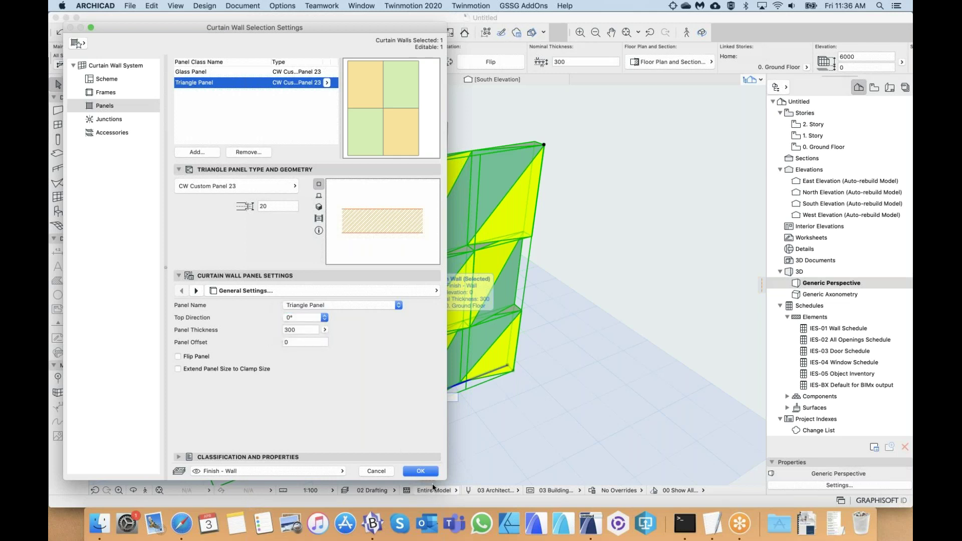
pyautogui.click(421, 471)
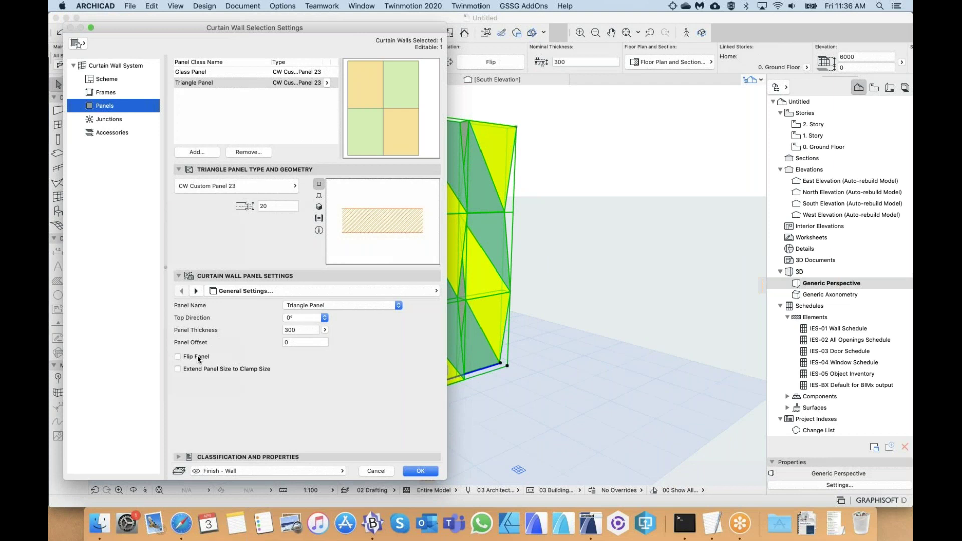
# - Flip the front curtain wall so its triangular relief faces the rear wall, and inspect it from the end
pyautogui.click(373, 472)
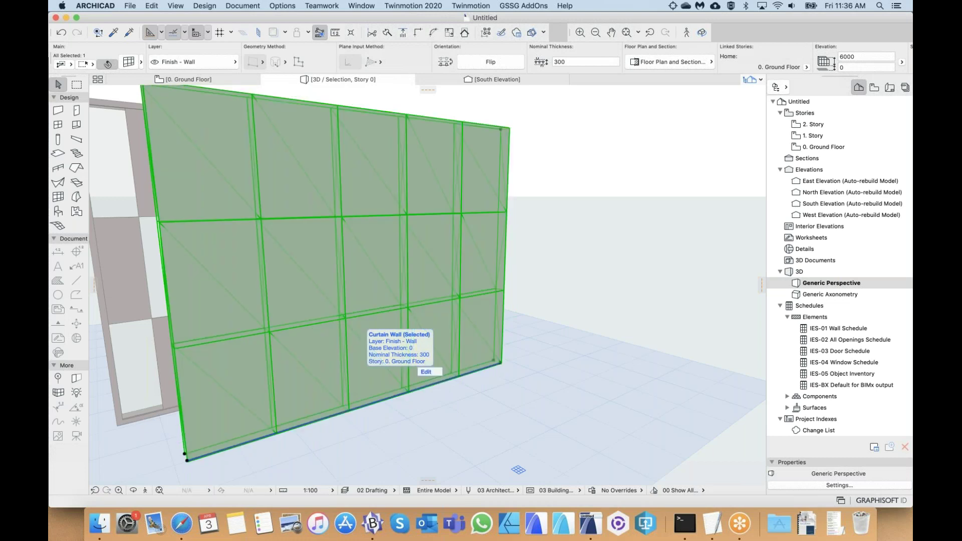
pyautogui.keyDown('shift'); pyautogui.moveTo(276, 392); pyautogui.dragTo(484, 354, button='middle'); pyautogui.keyUp('shift')
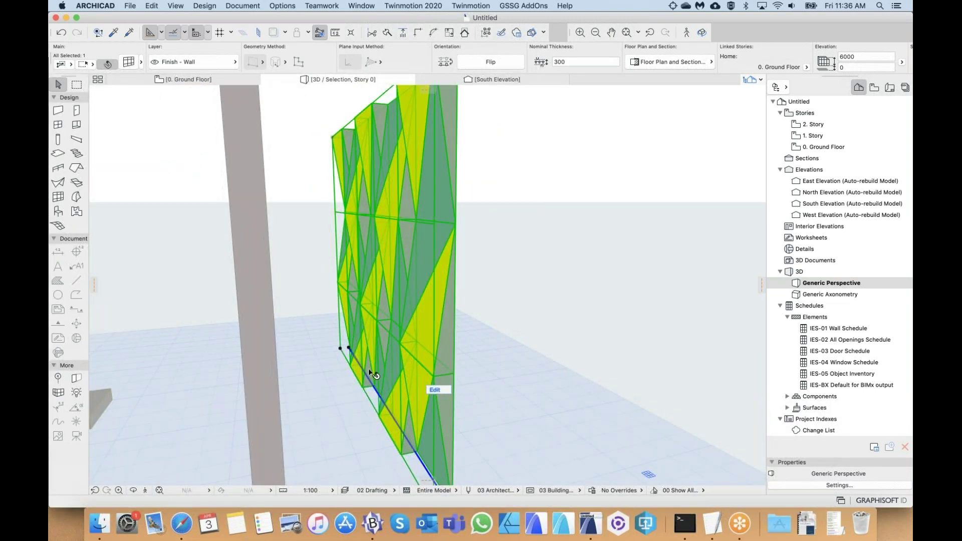
pyautogui.keyDown('shift'); pyautogui.moveTo(370, 369); pyautogui.dragTo(308, 368, button='middle'); pyautogui.keyUp('shift')
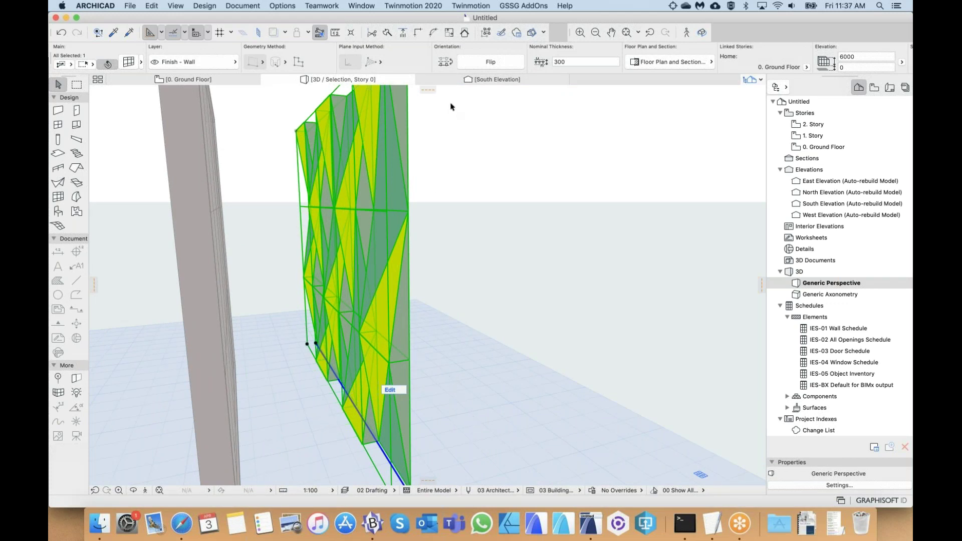
# - Flip the front curtain wall again so its triangular relief faces away from the rear wall, and view both walls
pyautogui.click(477, 64)
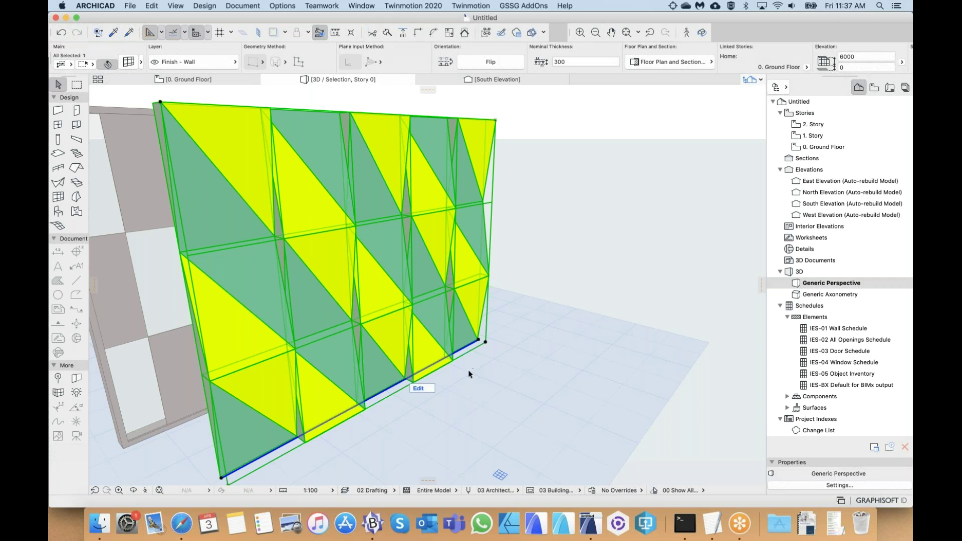
pyautogui.click(485, 390)
pyautogui.scroll(-8, 485, 390)
pyautogui.keyDown('shift'); pyautogui.moveTo(485, 390); pyautogui.dragTo(465, 375, button='middle'); pyautogui.keyUp('shift')
pyautogui.keyDown('shift'); pyautogui.moveTo(411, 341); pyautogui.dragTo(267, 470, button='middle'); pyautogui.keyUp('shift')
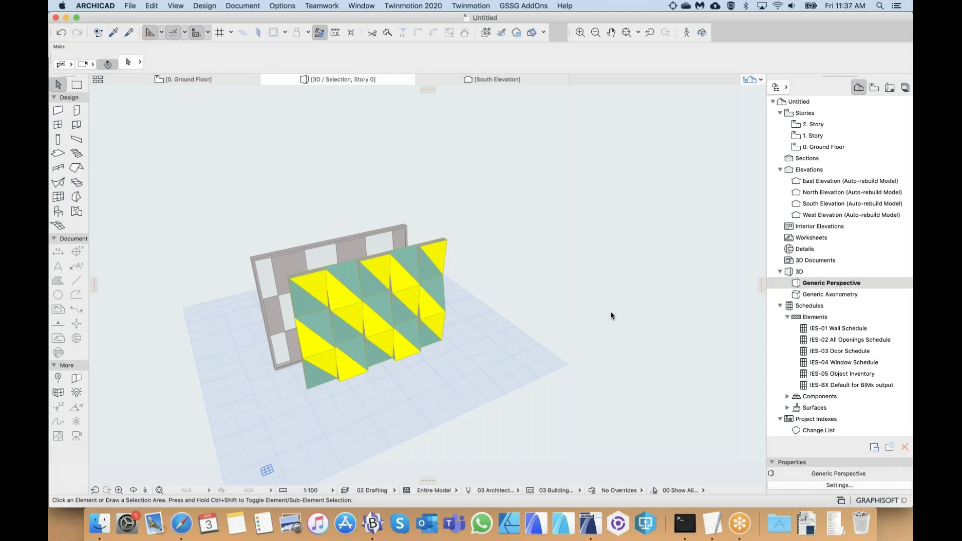
# - Review the Triangle Panel class's schematic representation and general settings for the front curtain wall, leaving the settings without applying changes
pyautogui.click(366, 332)
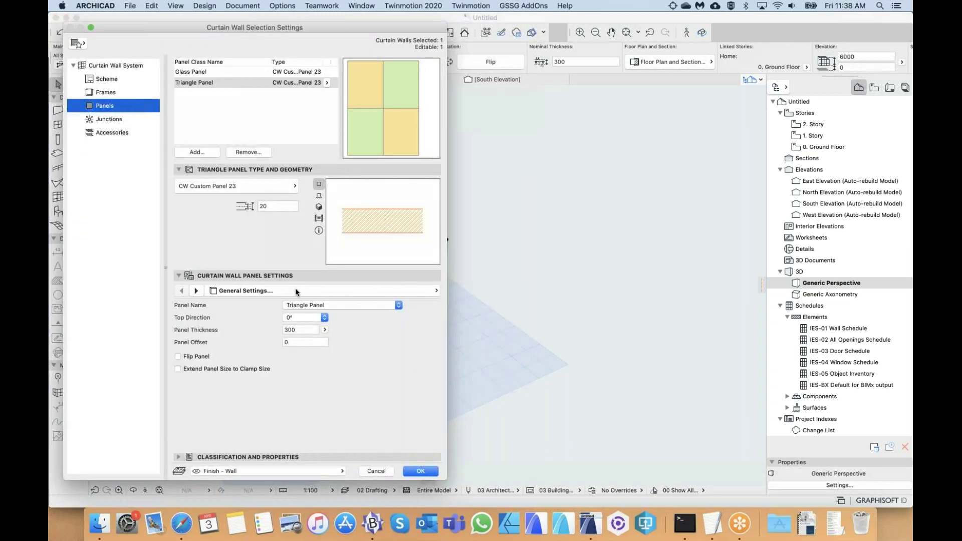
pyautogui.click(296, 291)
pyautogui.click(516, 302)
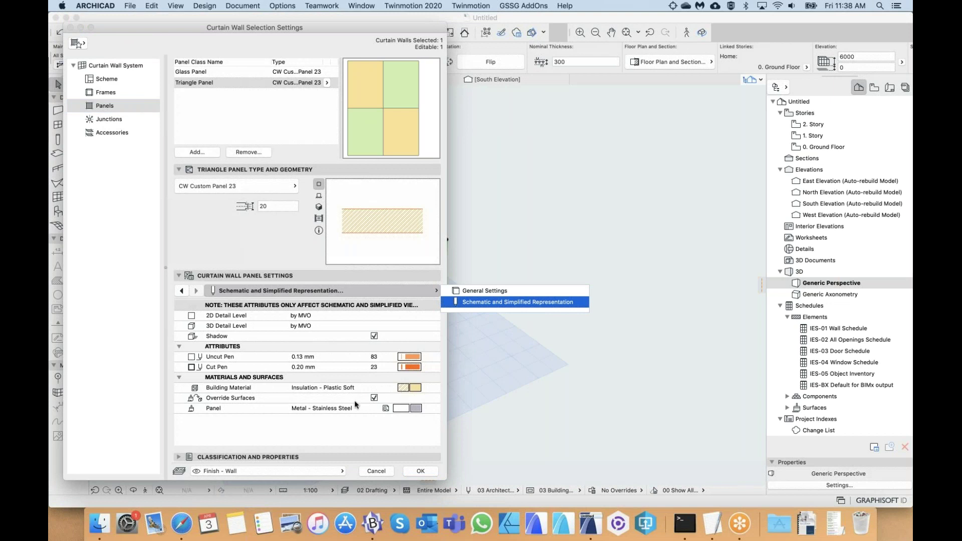
pyautogui.click(474, 292)
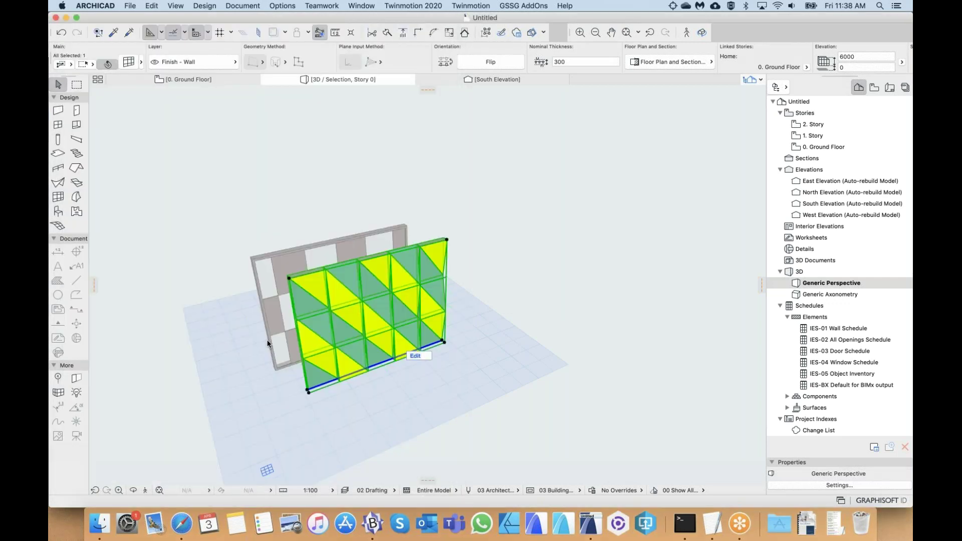
pyautogui.click(375, 471)
# - Examine the source triangle morph lying on the ground behind the two curtain walls
pyautogui.keyDown('shift'); pyautogui.moveTo(391, 350); pyautogui.dragTo(447, 335, button='middle'); pyautogui.keyUp('shift')
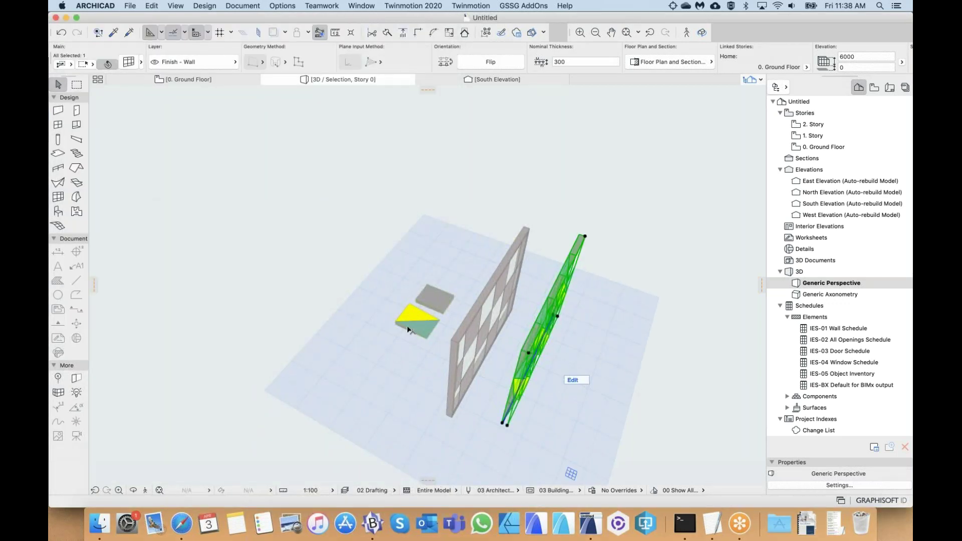
pyautogui.click(419, 319)
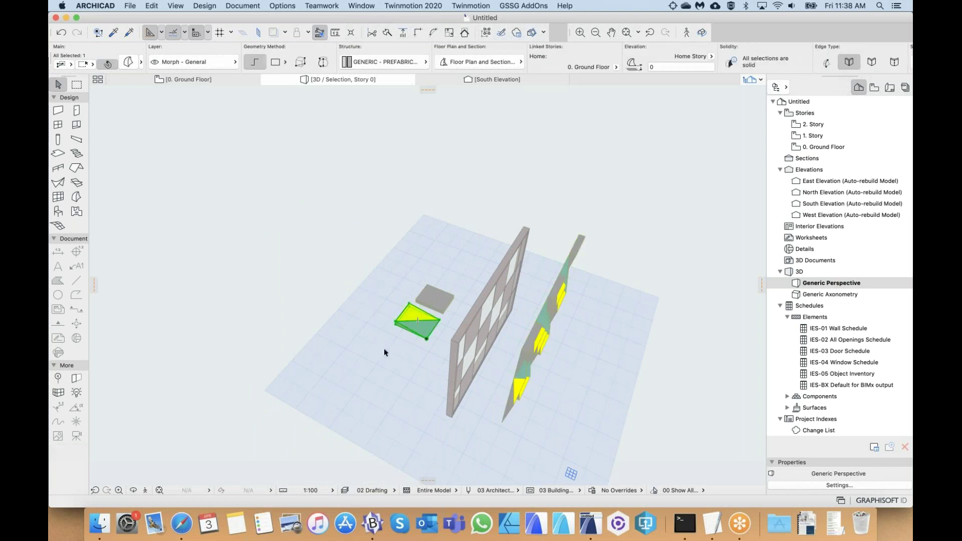
pyautogui.keyDown('shift'); pyautogui.moveTo(411, 350); pyautogui.dragTo(384, 296, button='middle'); pyautogui.keyUp('shift')
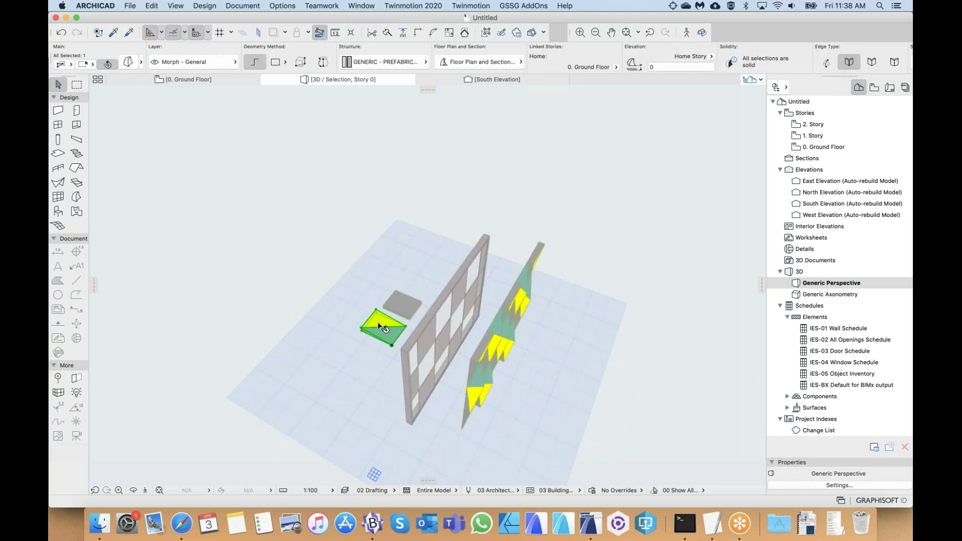
pyautogui.moveTo(384, 328)
pyautogui.keyDown('shift'); pyautogui.mouseDown(button='middle')
pyautogui.moveTo(363, 321)
pyautogui.moveTo(374, 314)
pyautogui.mouseUp(button='middle'); pyautogui.keyUp('shift')
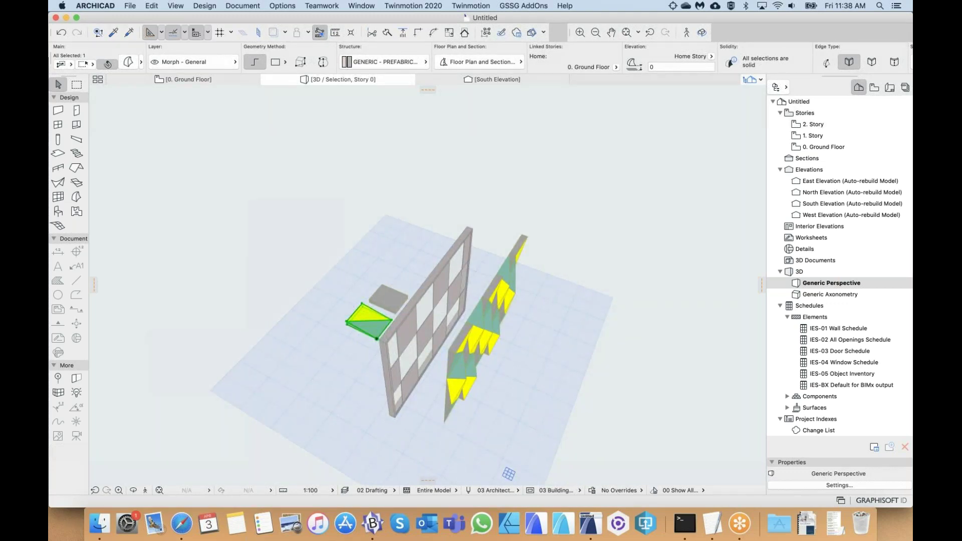
pyautogui.click(356, 351)
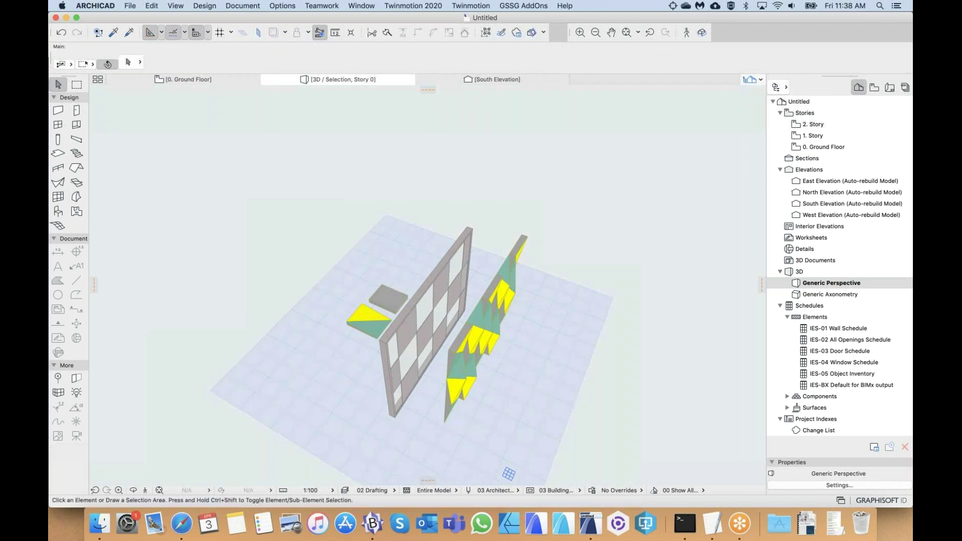
pyautogui.click(370, 317)
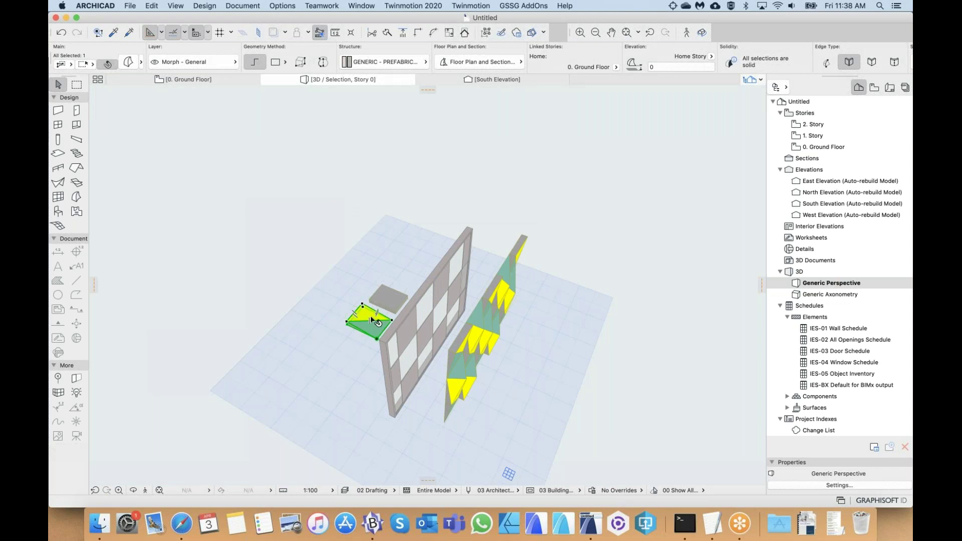
pyautogui.click(350, 338)
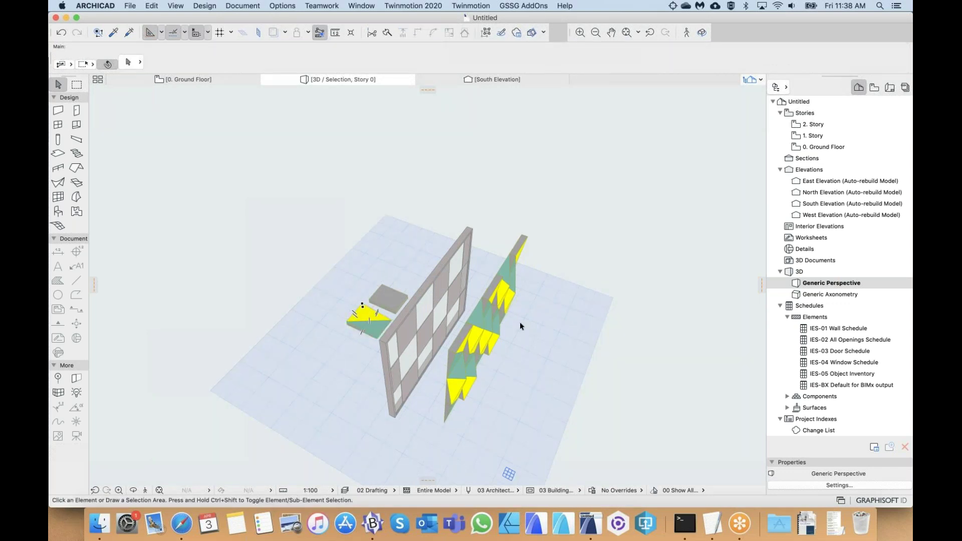
# - Inspect the triangular relief of the front curtain wall from the end and the front, comparing it with the source morph
pyautogui.keyDown('shift'); pyautogui.moveTo(491, 371); pyautogui.dragTo(479, 313, button='middle'); pyautogui.keyUp('shift')
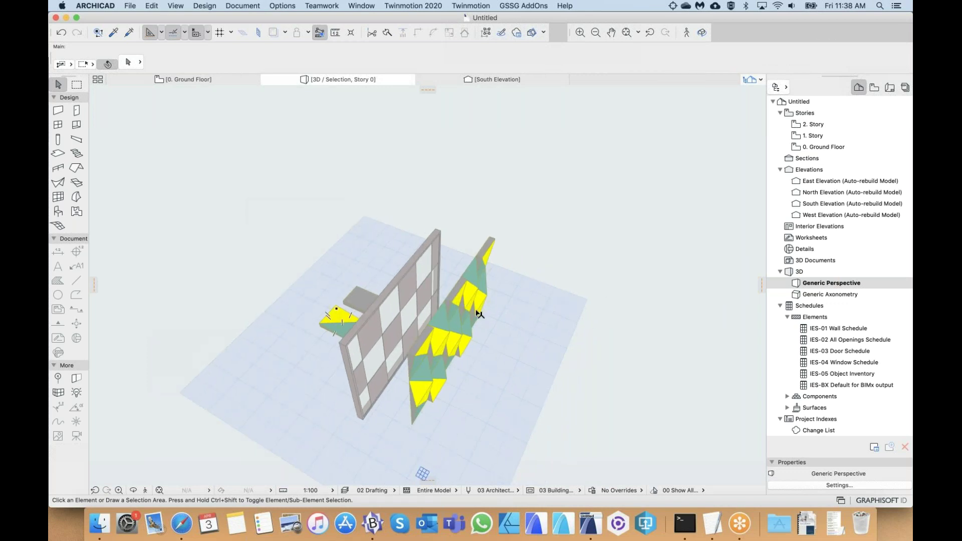
pyautogui.click(462, 336)
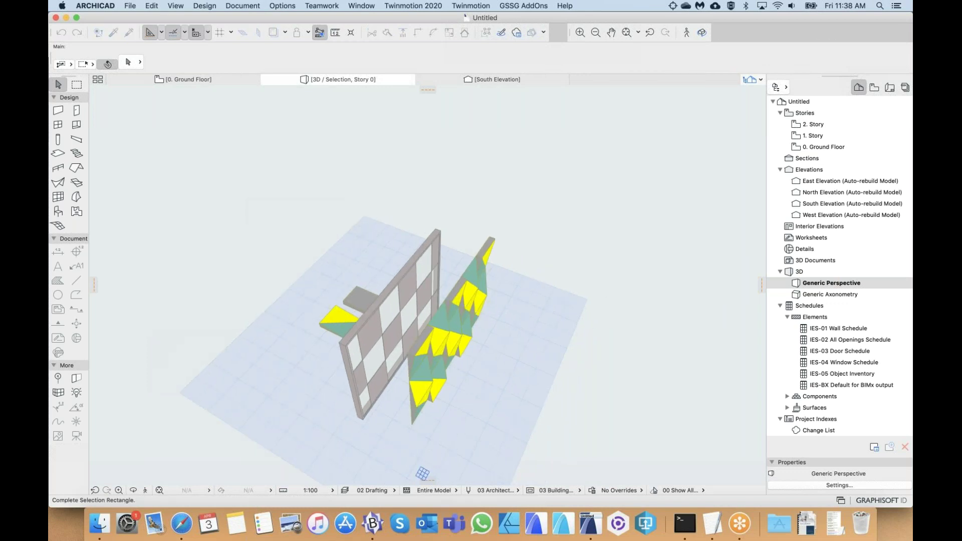
pyautogui.press('Escape')
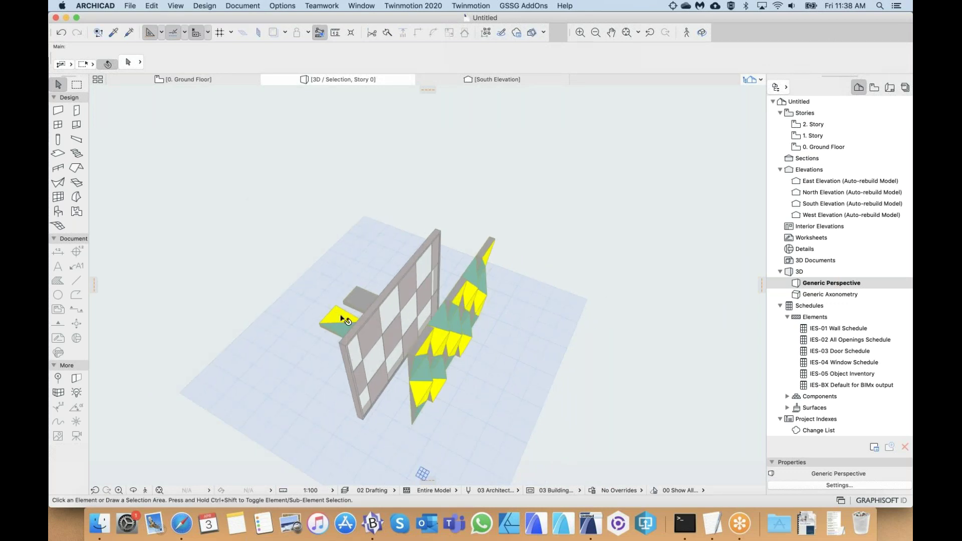
pyautogui.keyDown('shift'); pyautogui.moveTo(346, 327); pyautogui.dragTo(421, 308, button='middle'); pyautogui.keyUp('shift')
pyautogui.scroll(6, 501, 326)
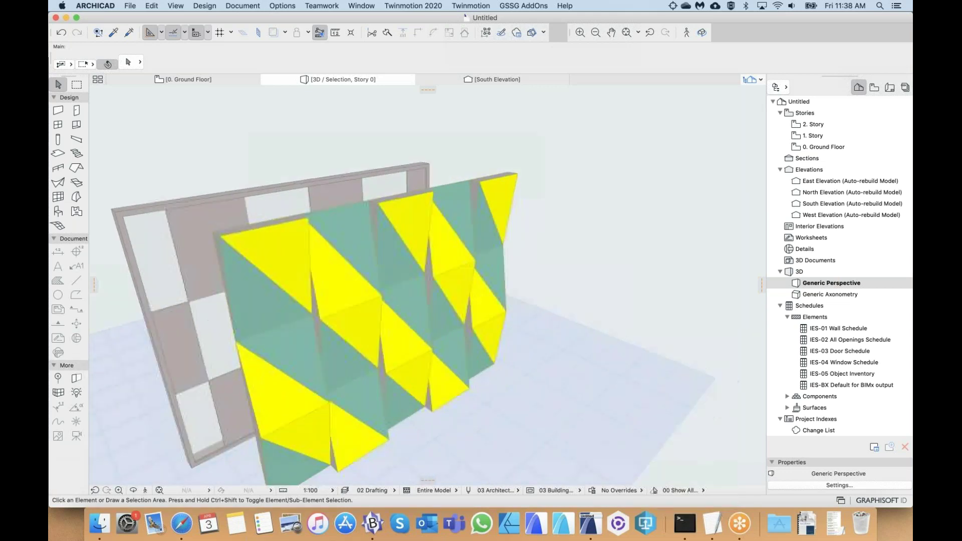
pyautogui.keyDown('shift'); pyautogui.moveTo(501, 325); pyautogui.dragTo(432, 321, button='middle'); pyautogui.keyUp('shift')
pyautogui.scroll(-6, 462, 346)
pyautogui.moveTo(283, 465); pyautogui.dragTo(281, 462, button='middle')
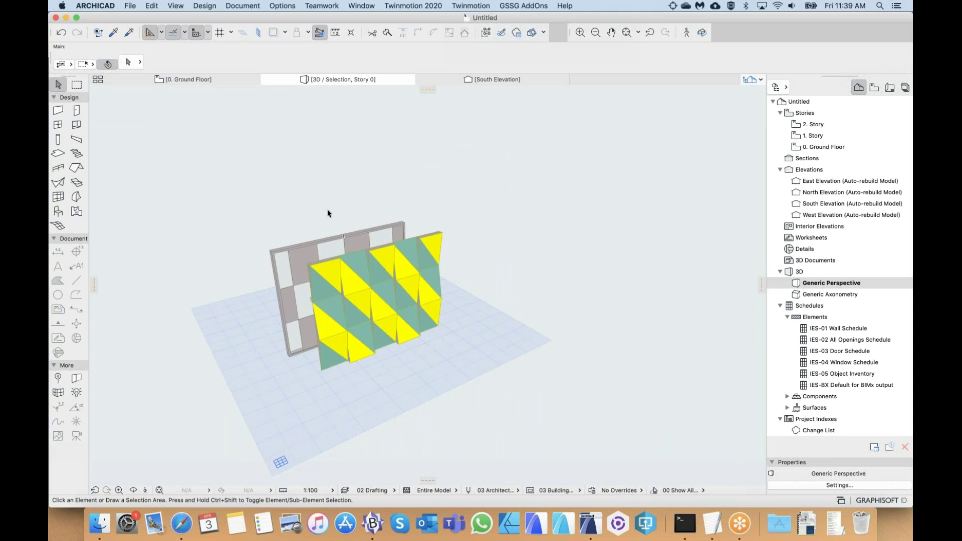
# - Switch to the Ground Floor plan, clear the morph selection and find empty space beside the existing walls
pyautogui.click(193, 81)
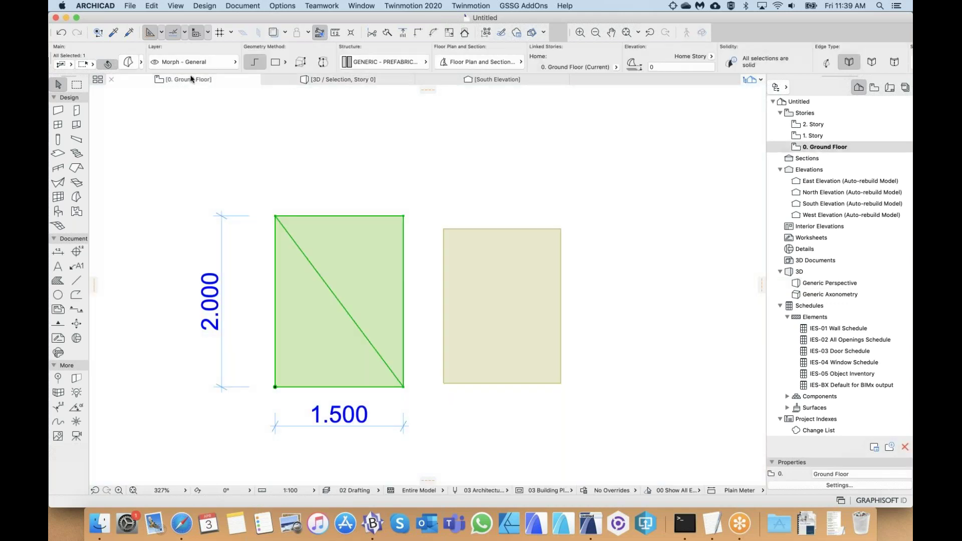
pyautogui.click(331, 178)
pyautogui.scroll(-5, 322, 193)
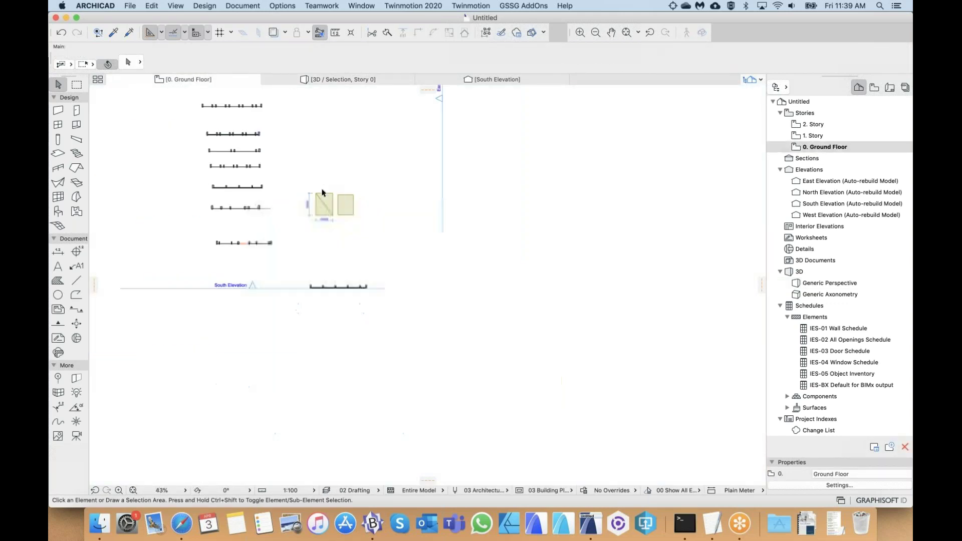
pyautogui.scroll(1, 323, 194)
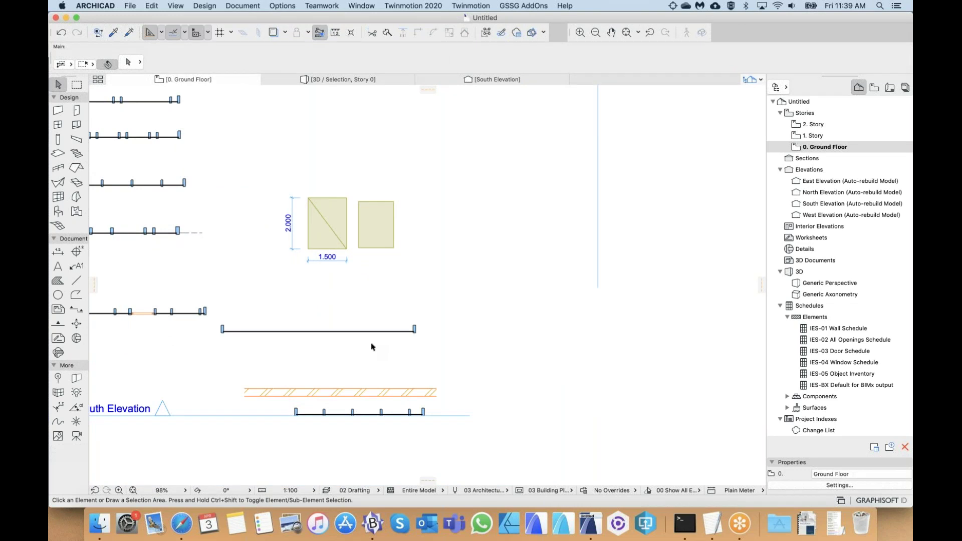
pyautogui.click(361, 393)
pyautogui.click(350, 362)
pyautogui.hscroll(10, 428, 336)
pyautogui.hscroll(2, 427, 340)
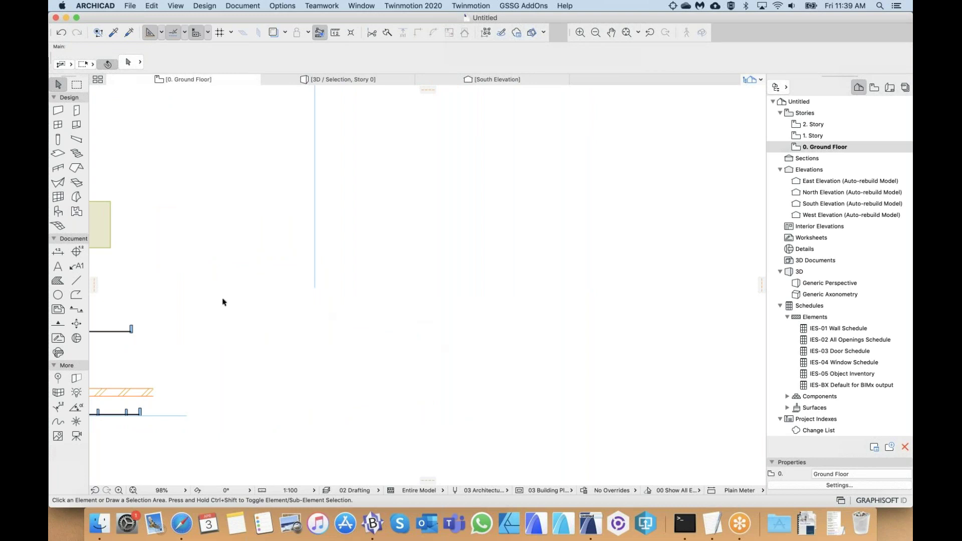
pyautogui.hscroll(-9, 223, 301)
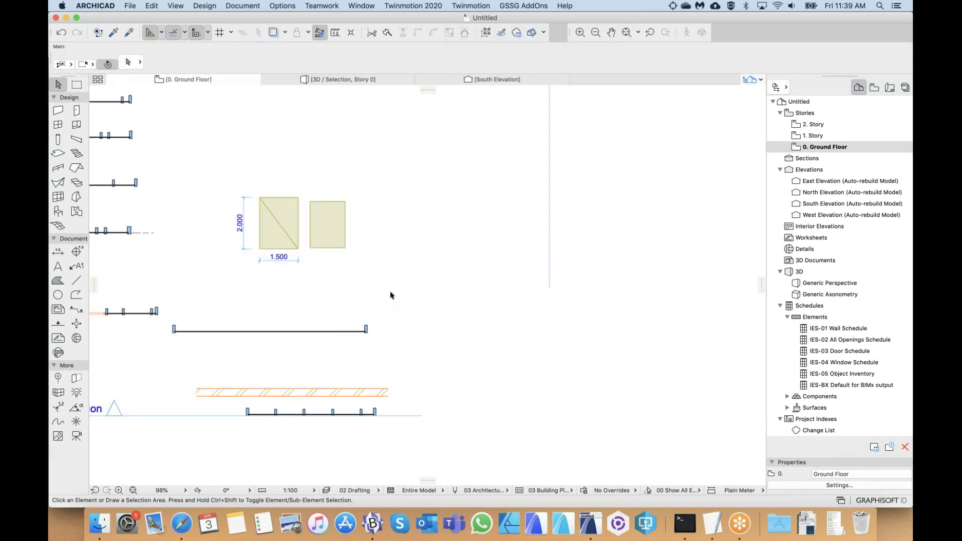
pyautogui.hscroll(5, 391, 294)
pyautogui.hscroll(4, 388, 342)
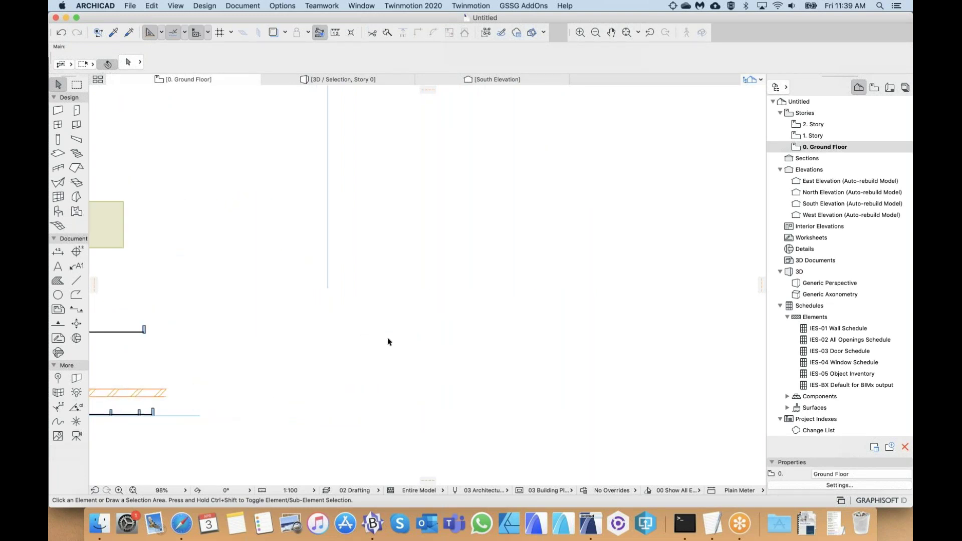
# - Load the Generic Curtain Wall favorite into the Curtain Wall tool's default settings
pyautogui.click(58, 199)
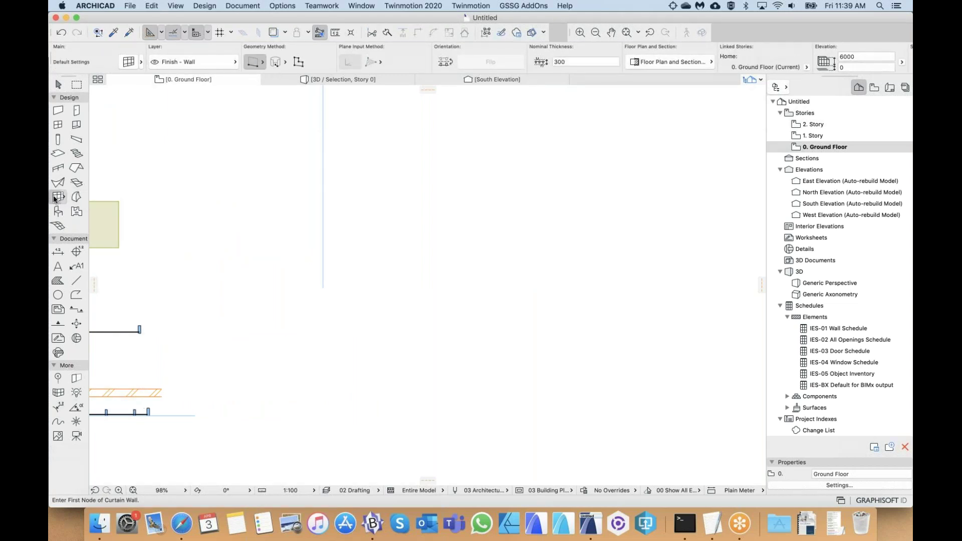
pyautogui.doubleClick(56, 198)
pyautogui.moveTo(311, 29); pyautogui.dragTo(376, 36)
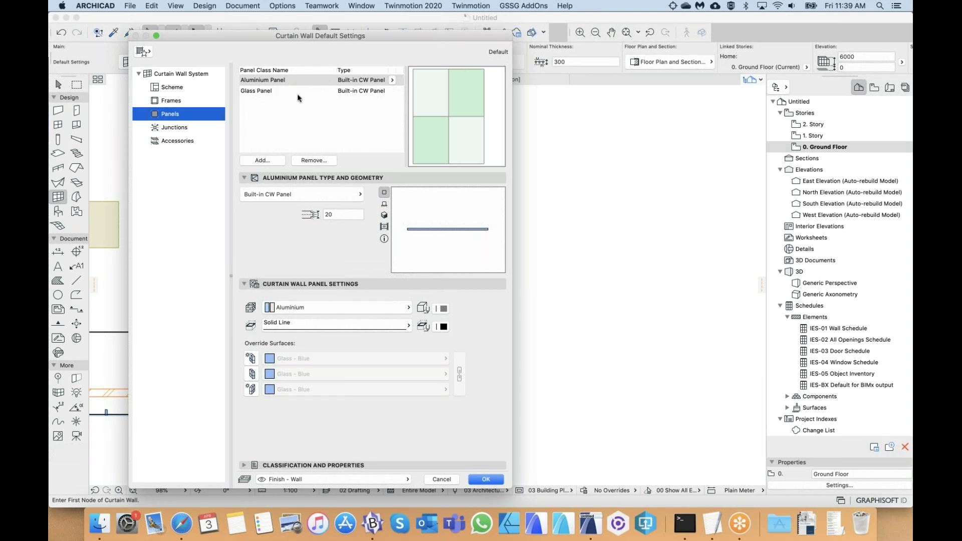
pyautogui.click(174, 75)
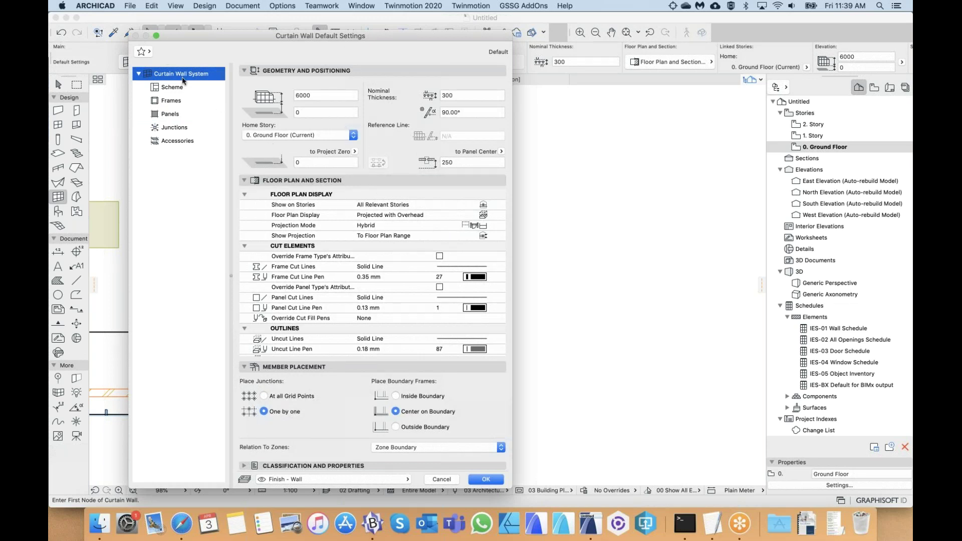
pyautogui.moveTo(213, 40); pyautogui.dragTo(226, 40)
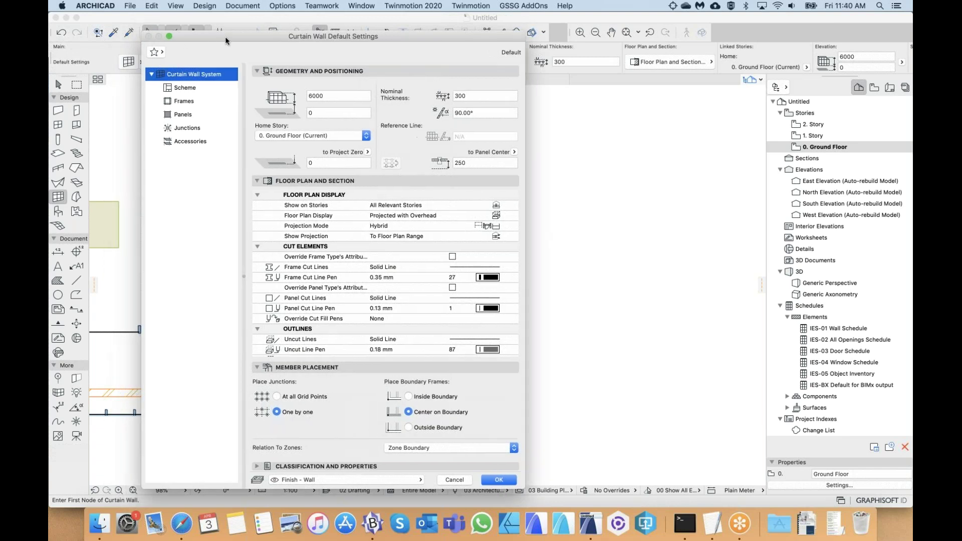
pyautogui.click(155, 51)
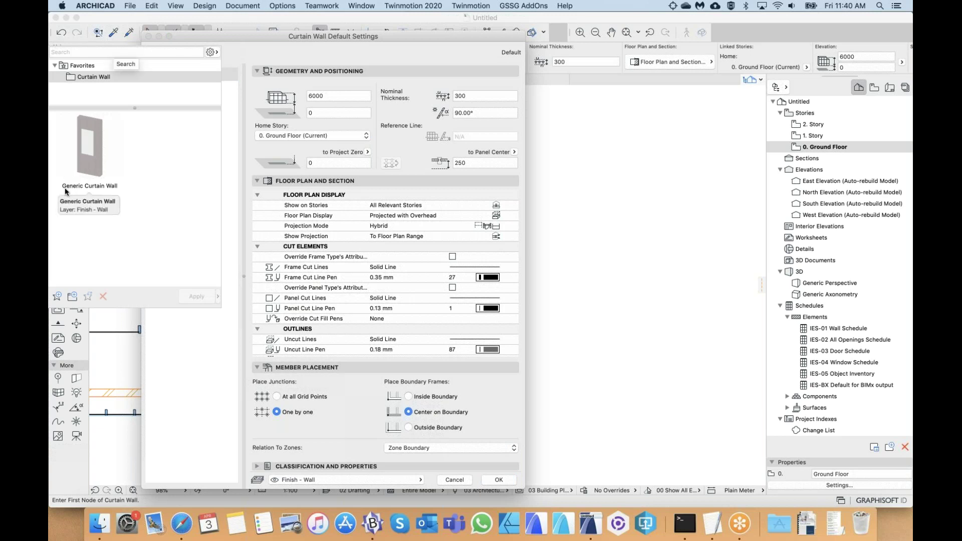
pyautogui.doubleClick(86, 136)
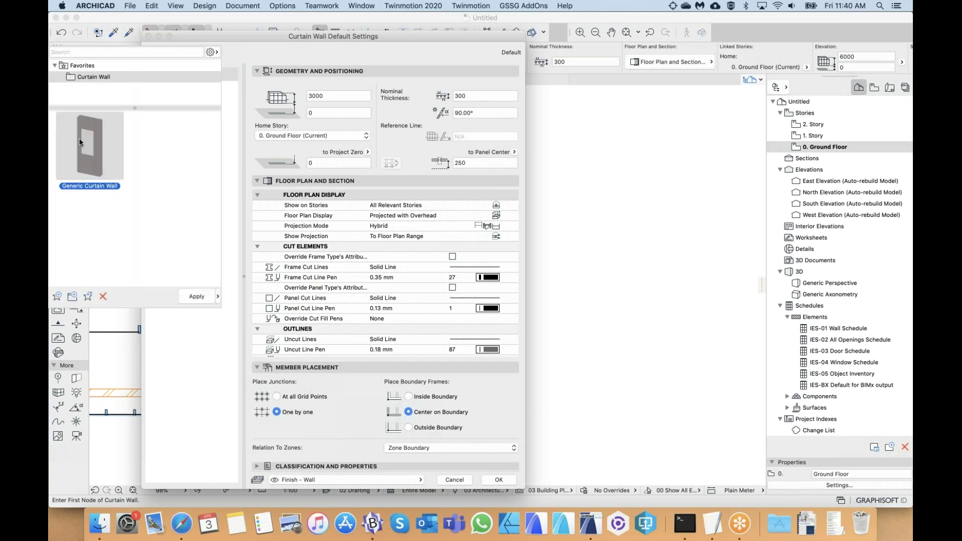
pyautogui.doubleClick(79, 143)
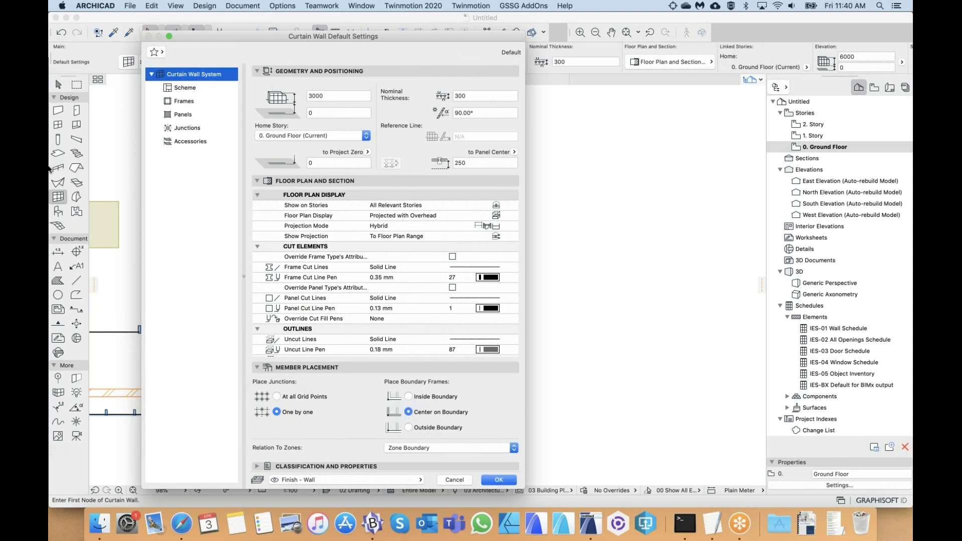
# - Check the favorite's grid pattern on the default settings' Scheme page, and return to the Curtain Wall System page
pyautogui.click(186, 88)
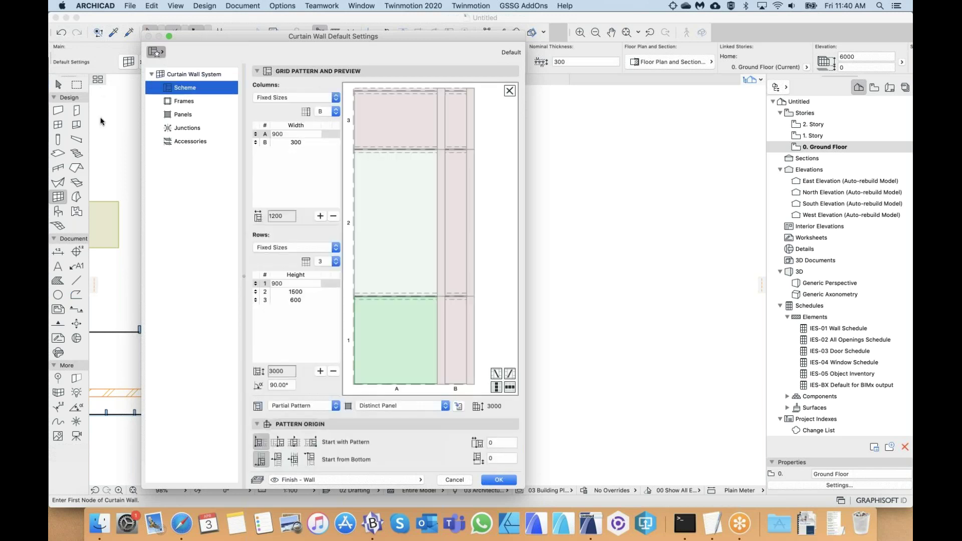
pyautogui.click(155, 52)
pyautogui.click(234, 53)
pyautogui.click(199, 75)
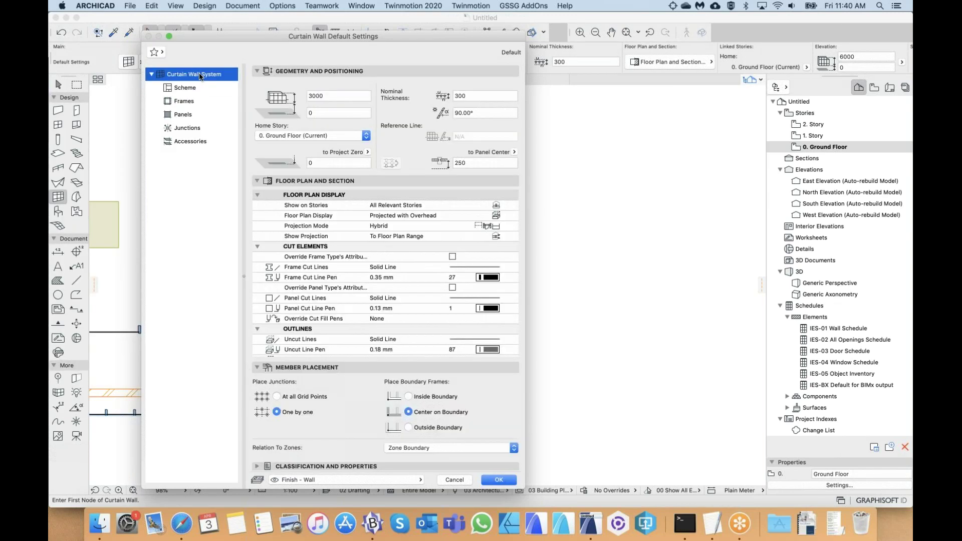
# - Reapply the Generic Curtain Wall favorite and accept the curtain wall default settings
pyautogui.click(157, 52)
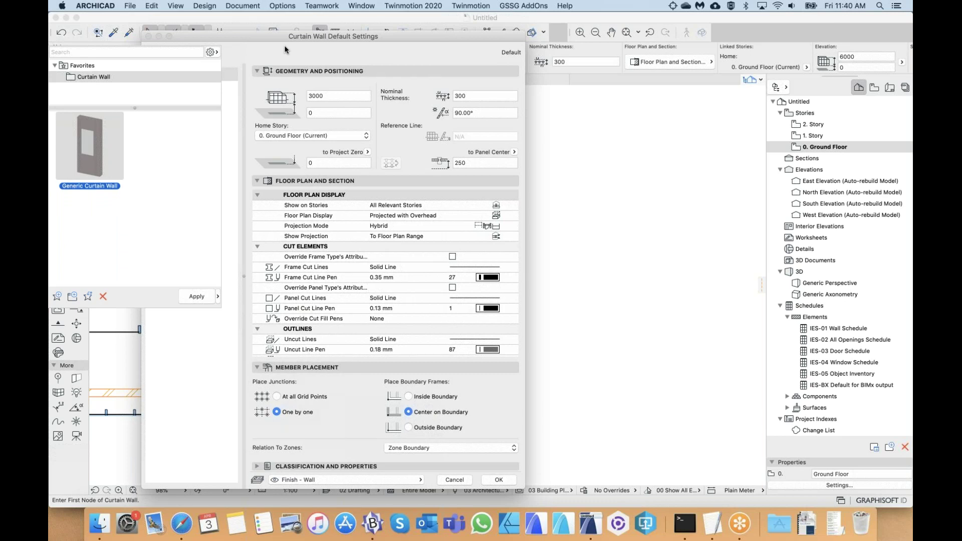
pyautogui.doubleClick(98, 142)
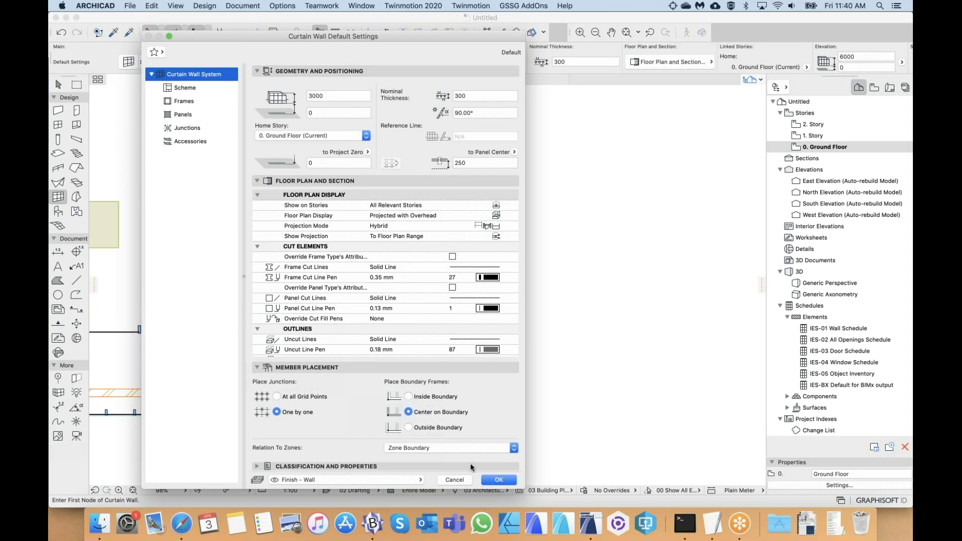
pyautogui.click(503, 480)
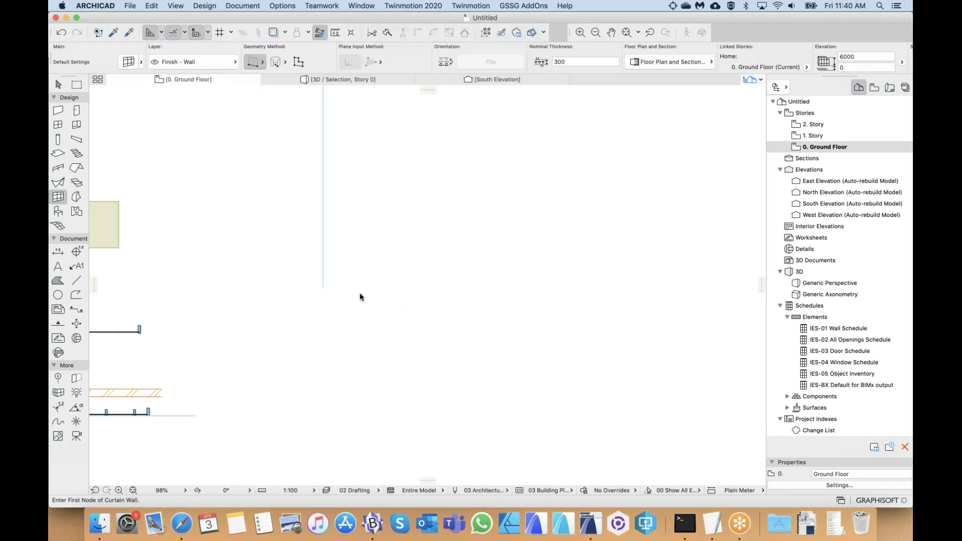
# - Draw a straight horizontal curtain wall about 8800 mm long in the empty area of the Ground Floor plan
pyautogui.hscroll(3, 356, 294)
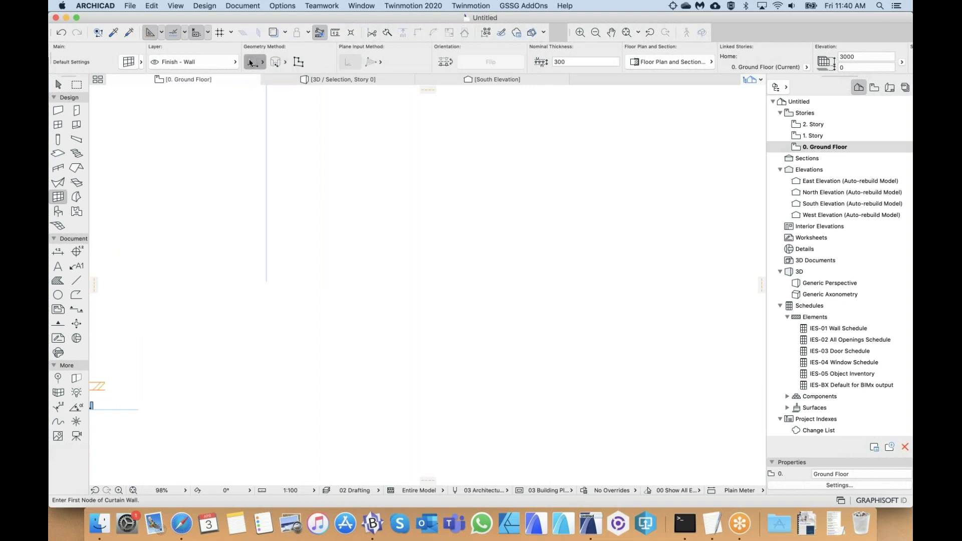
pyautogui.click(248, 346)
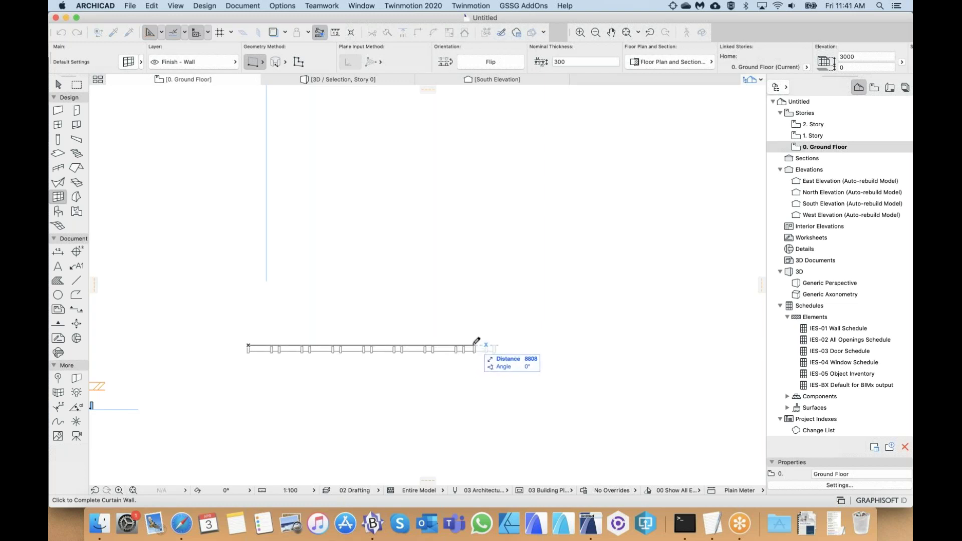
pyautogui.click(474, 345)
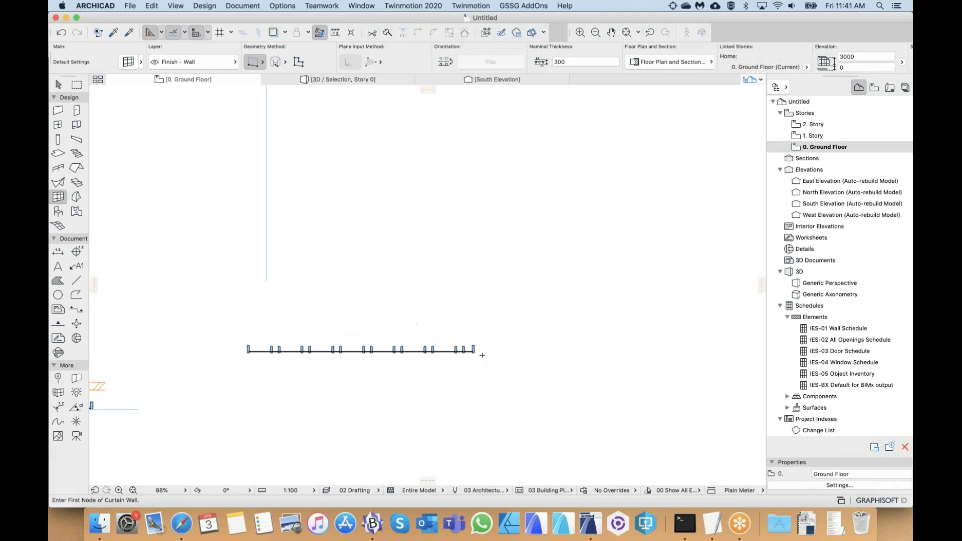
pyautogui.scroll(-2, 480, 355)
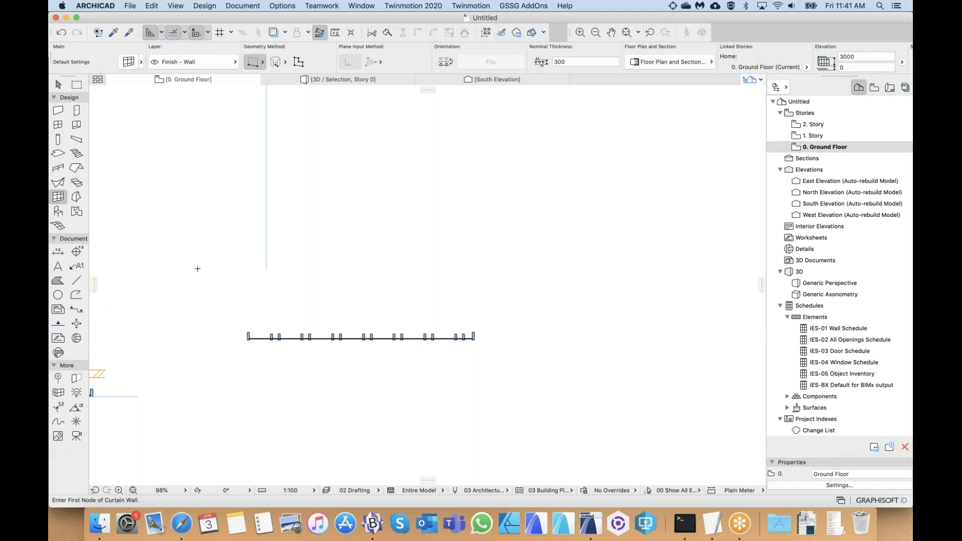
# - Place a building section line about 10400 mm long just below the new curtain wall, looking up toward the wall
pyautogui.click(75, 310)
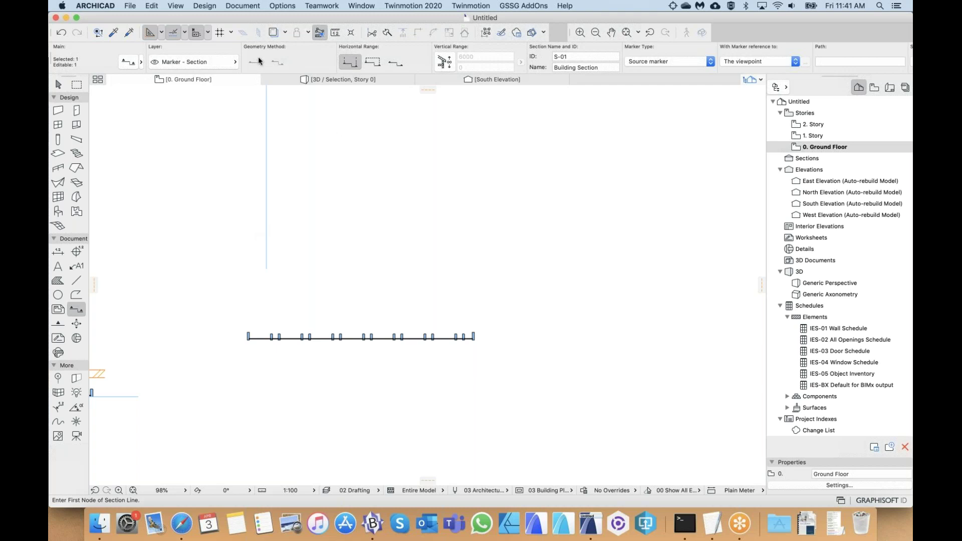
pyautogui.click(313, 185)
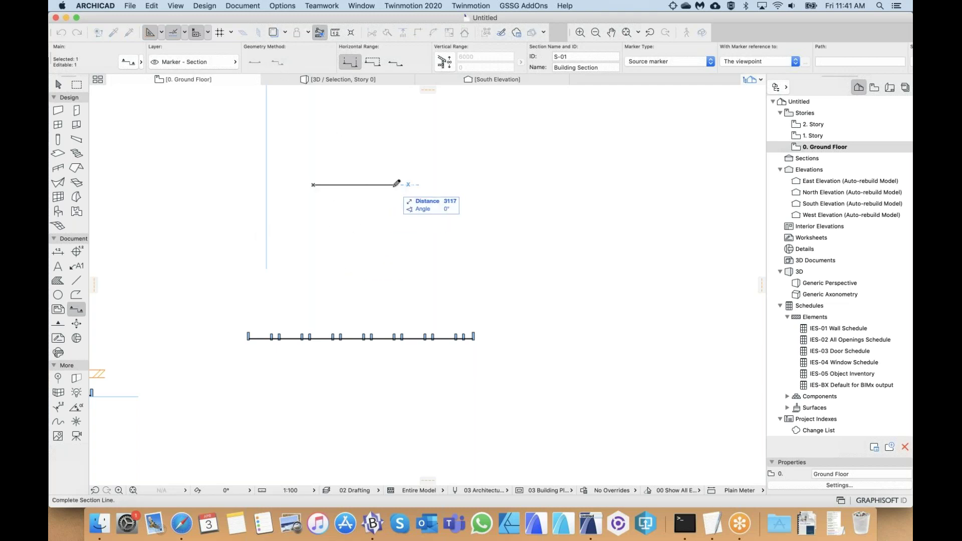
pyautogui.press('Escape')
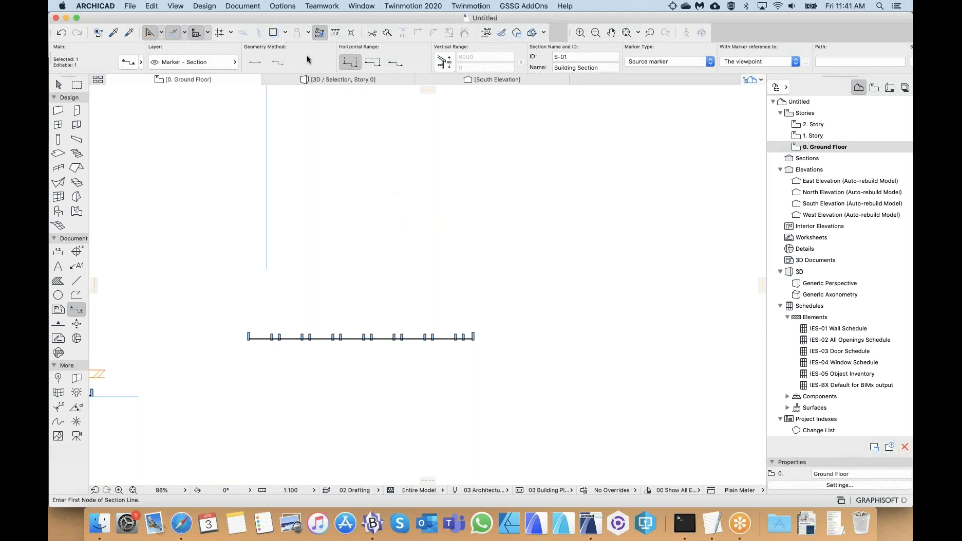
pyautogui.click(372, 61)
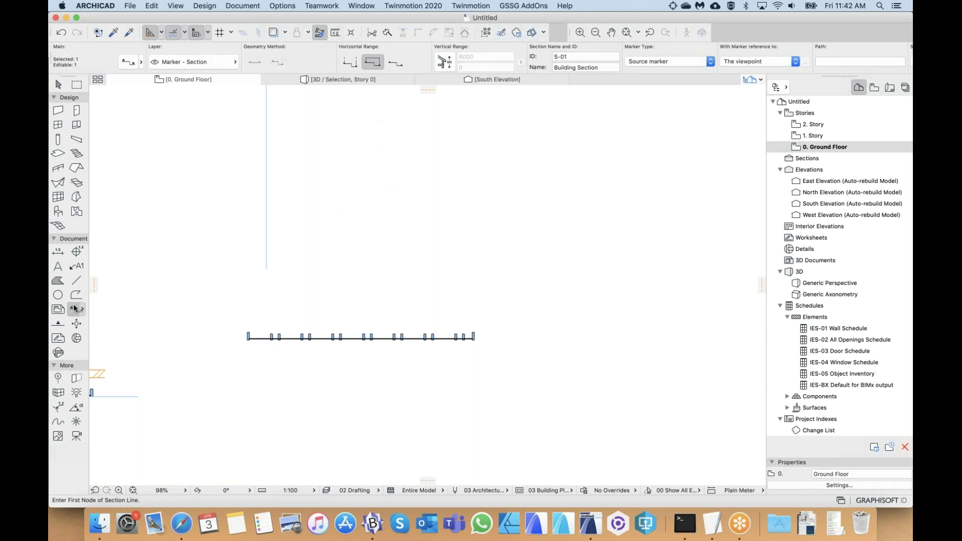
pyautogui.click(372, 61)
pyautogui.click(227, 367)
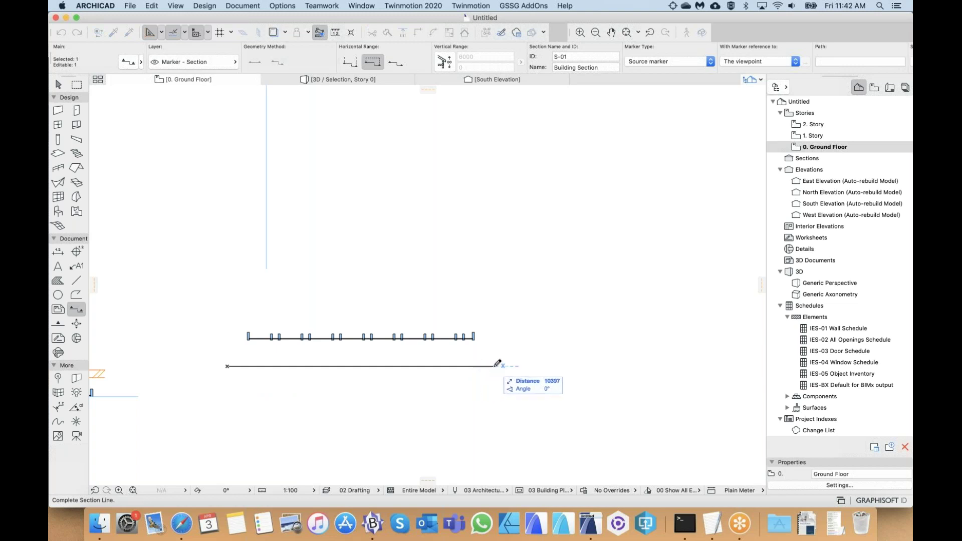
pyautogui.click(494, 366)
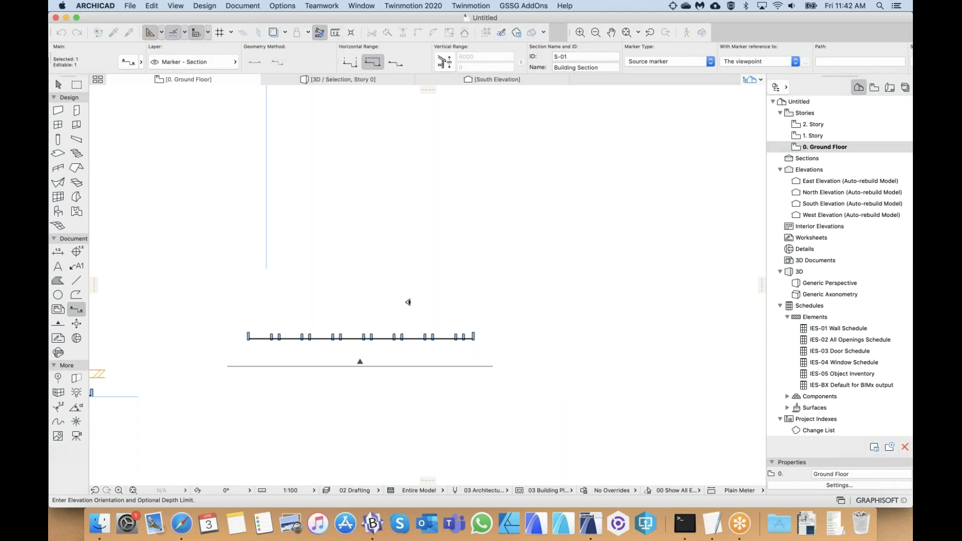
pyautogui.click(374, 306)
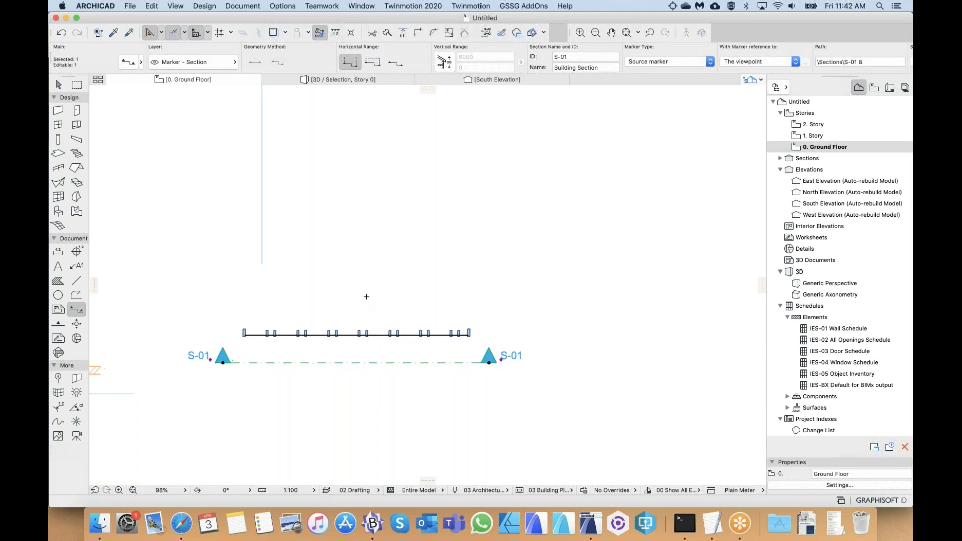
pyautogui.hscroll(3, 366, 296)
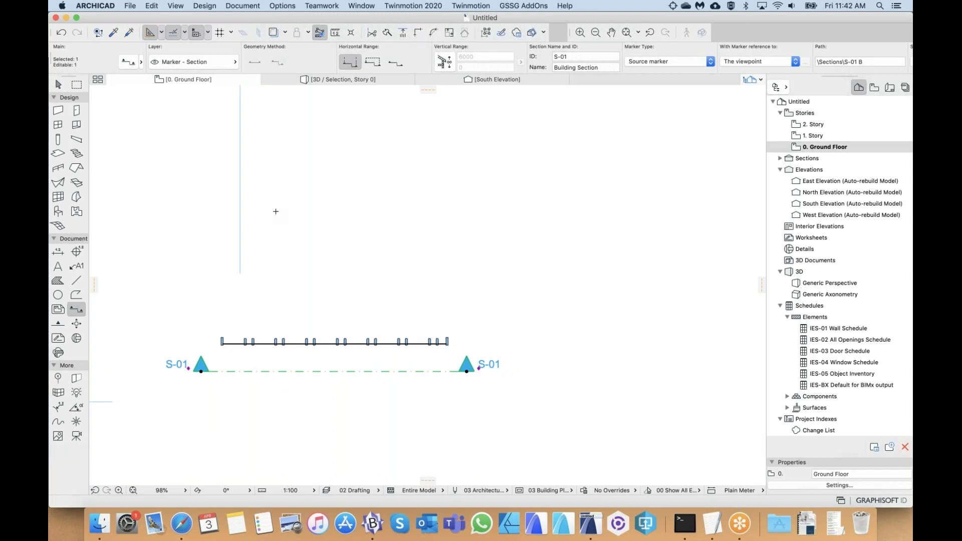
# - Turn on the Highlight Source Markers view option and switch it off again
pyautogui.click(185, 5)
pyautogui.moveTo(261, 16)
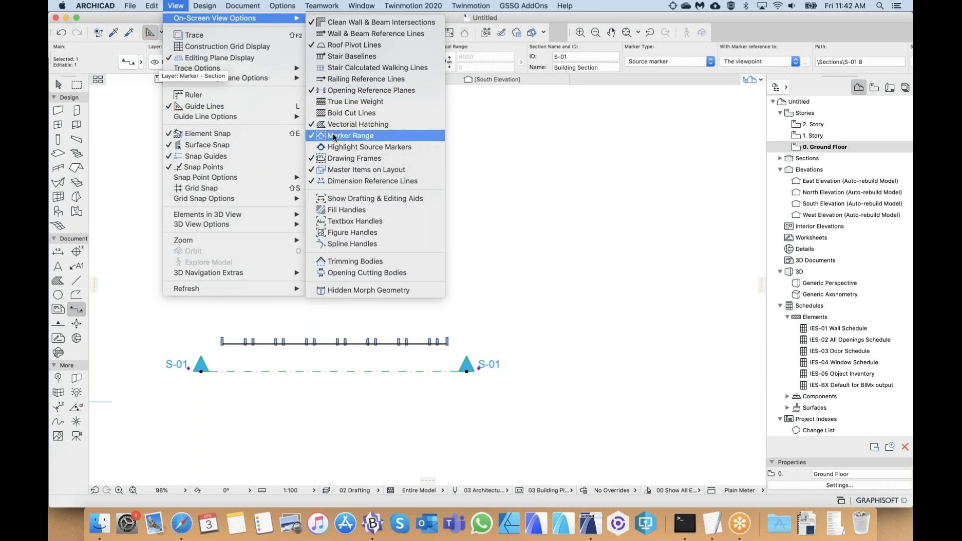
pyautogui.click(341, 148)
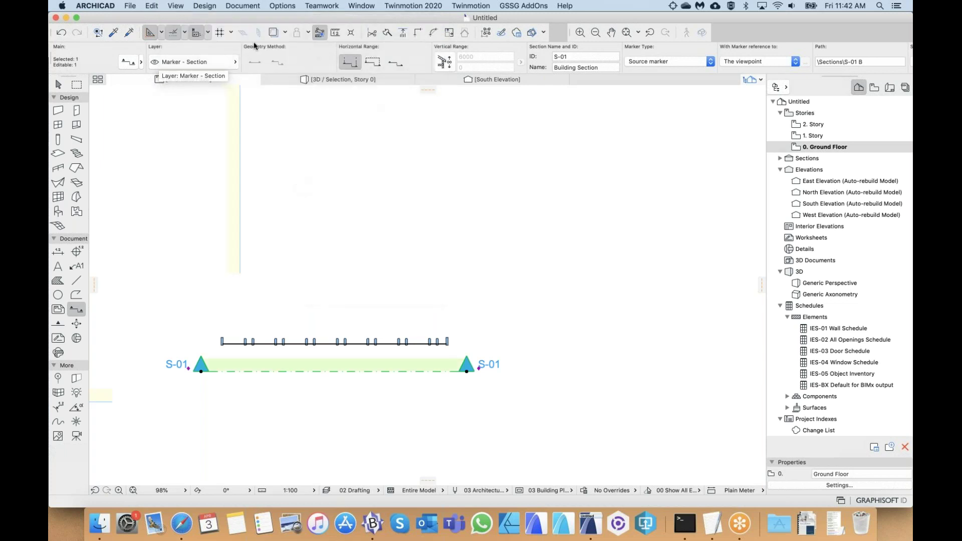
pyautogui.click(203, 5)
pyautogui.moveTo(175, 6)
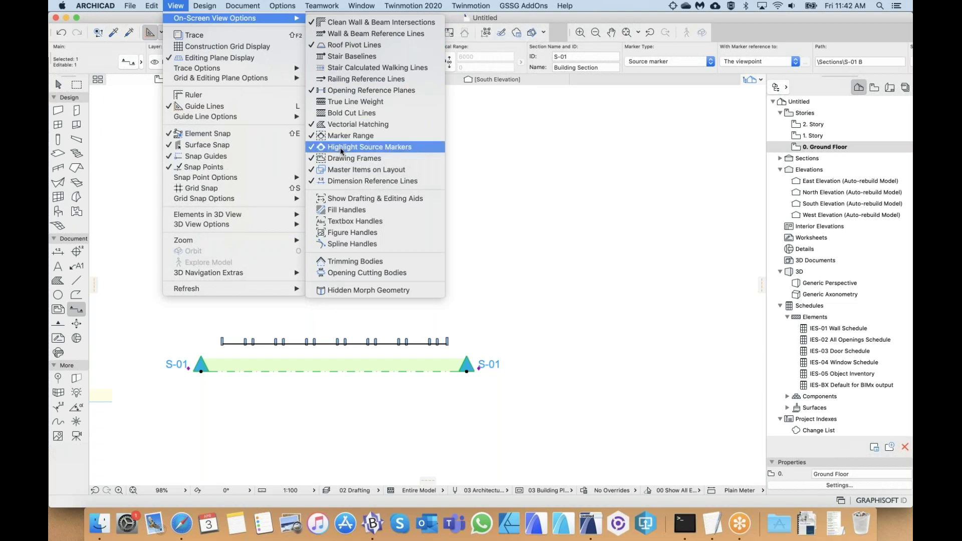
pyautogui.click(340, 148)
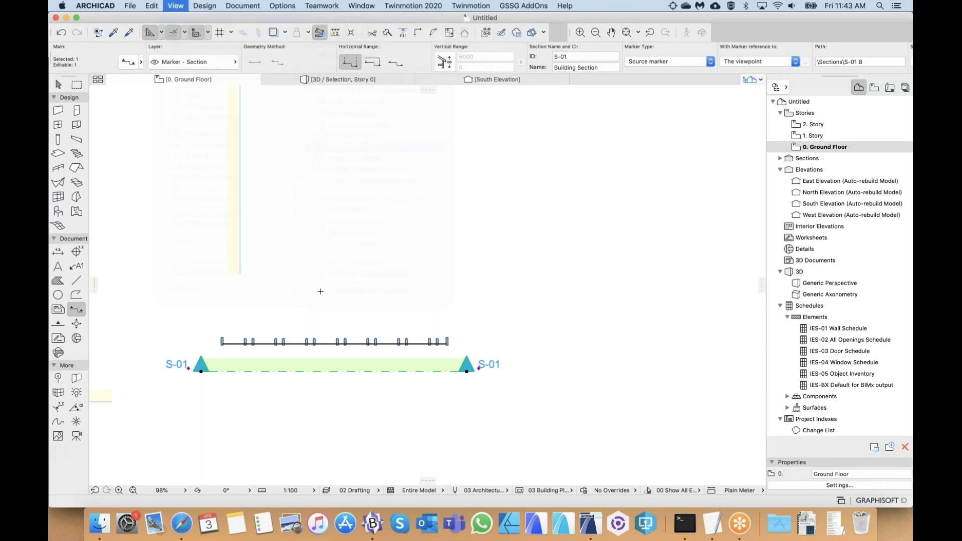
# - Give the section a limited horizontal range and pull its depth boundary in to just behind the curtain wall
pyautogui.click(372, 62)
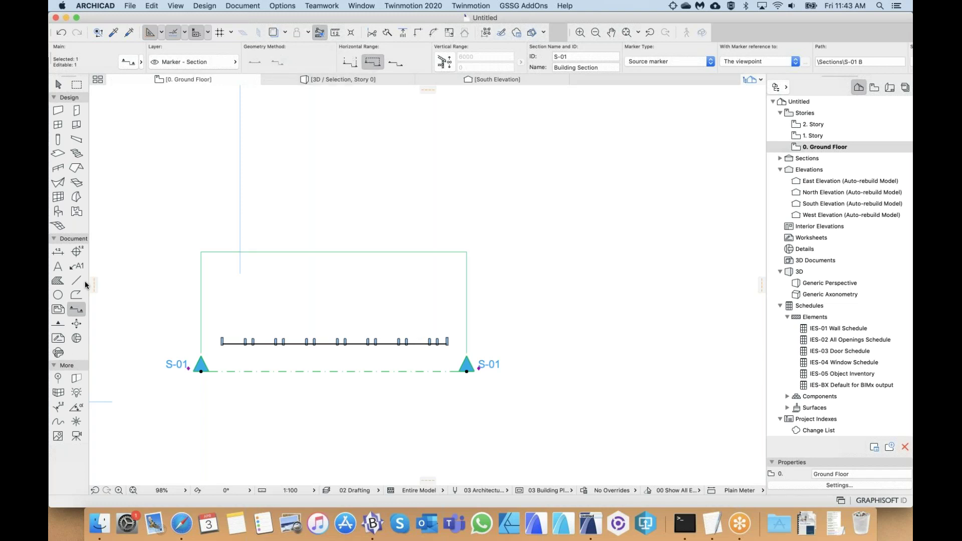
pyautogui.click(343, 252)
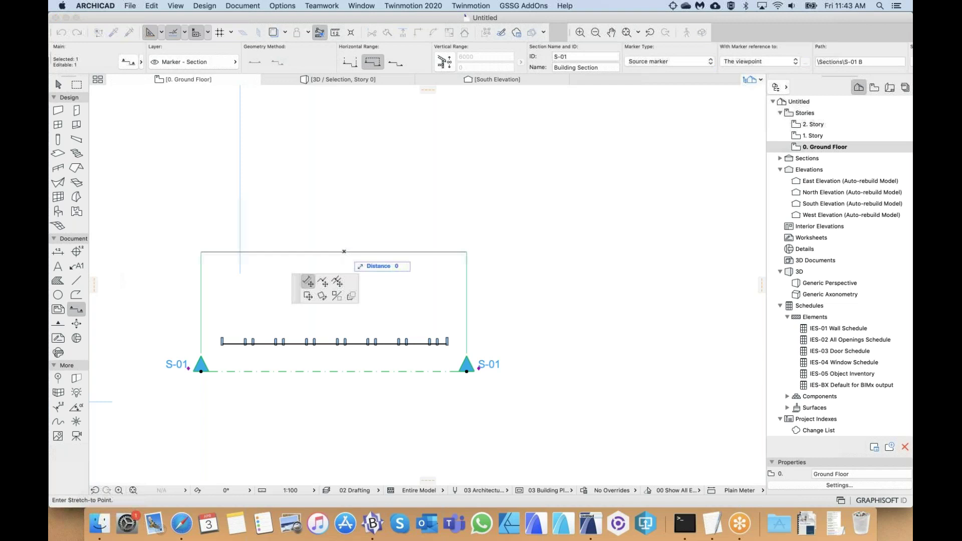
pyautogui.click(387, 306)
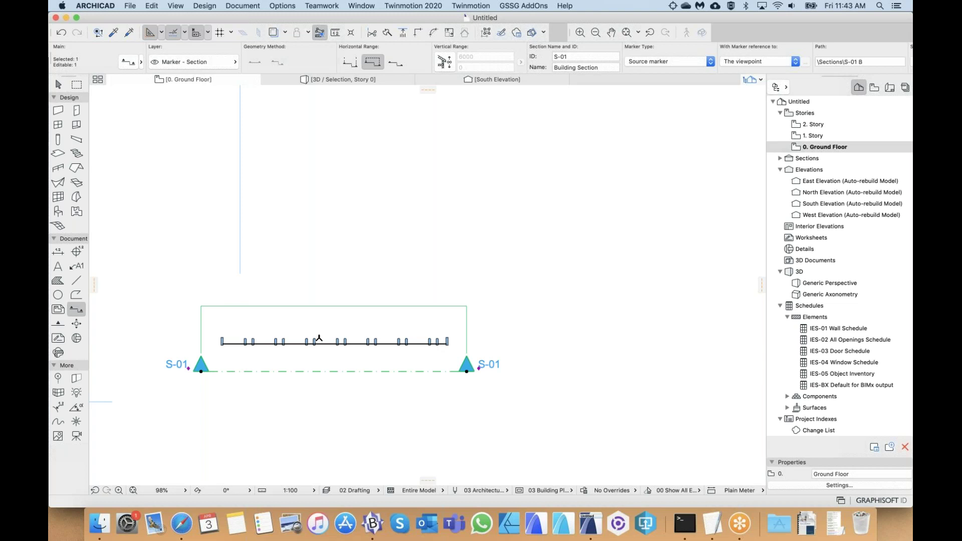
# - Open the S-01 section of the new curtain wall with the current view settings
pyautogui.moveTo(318, 338); pyautogui.dragTo(326, 332, button='middle')
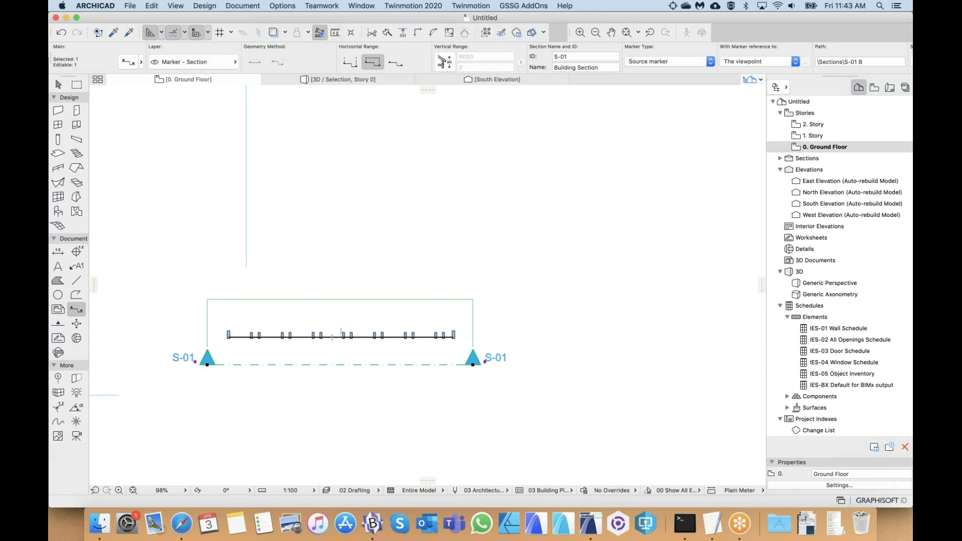
pyautogui.click(289, 334)
pyautogui.rightClick(313, 363)
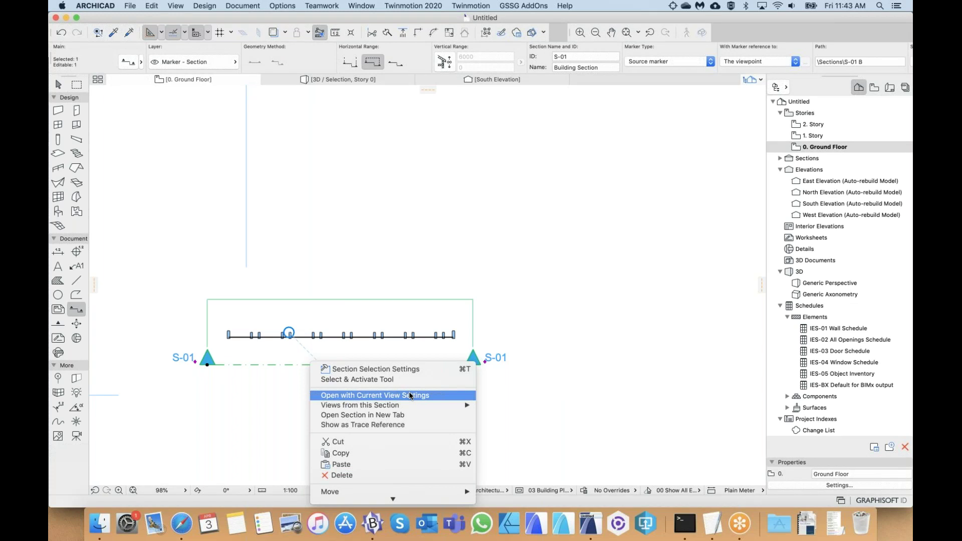
pyautogui.press('Escape')
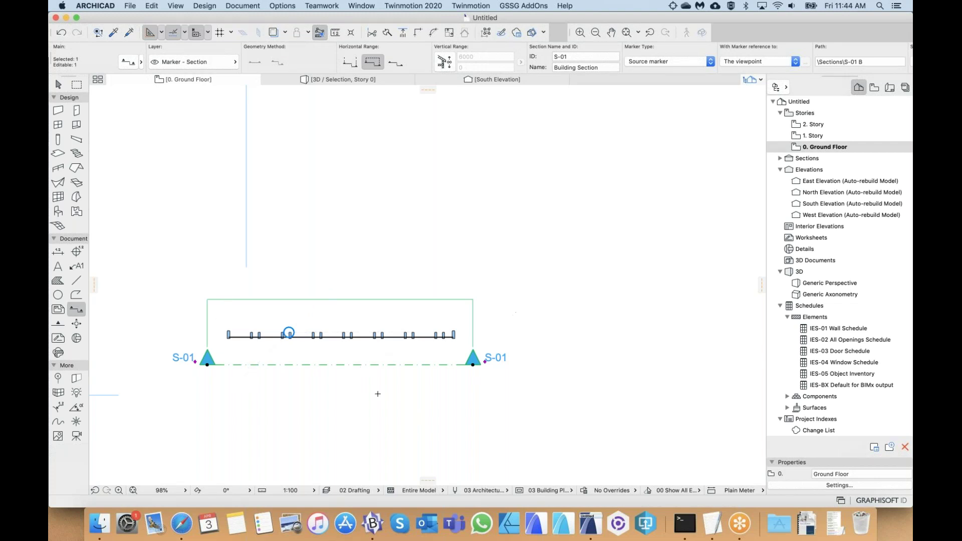
pyautogui.rightClick(339, 365)
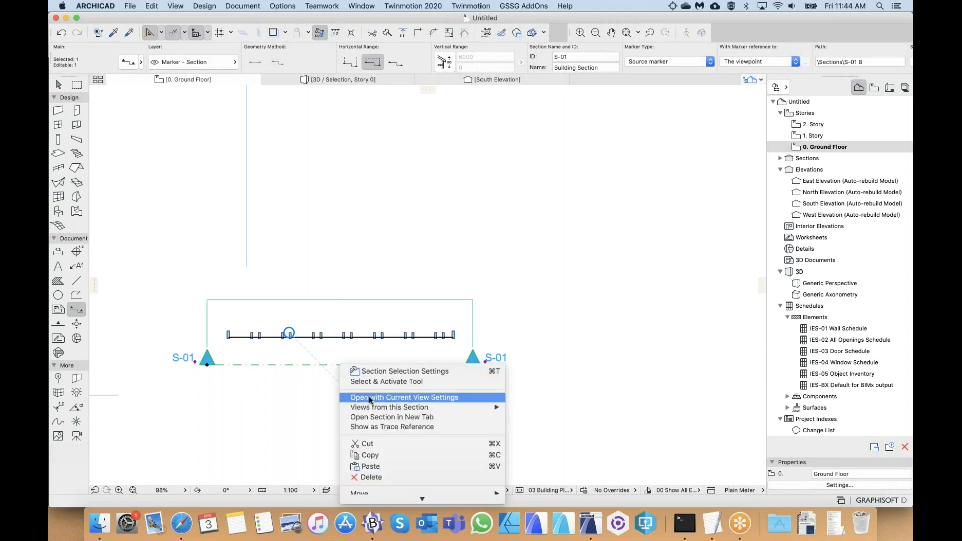
pyautogui.click(369, 397)
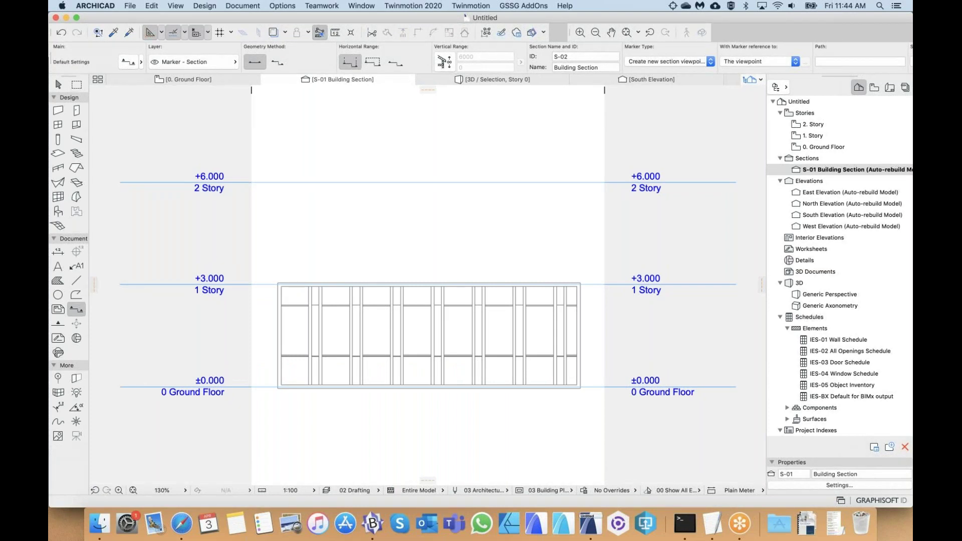
# - Select the curtain wall in the section and clear the grid pattern in its Scheme settings, leaving only the boundary frame
pyautogui.hscroll(5, 366, 293)
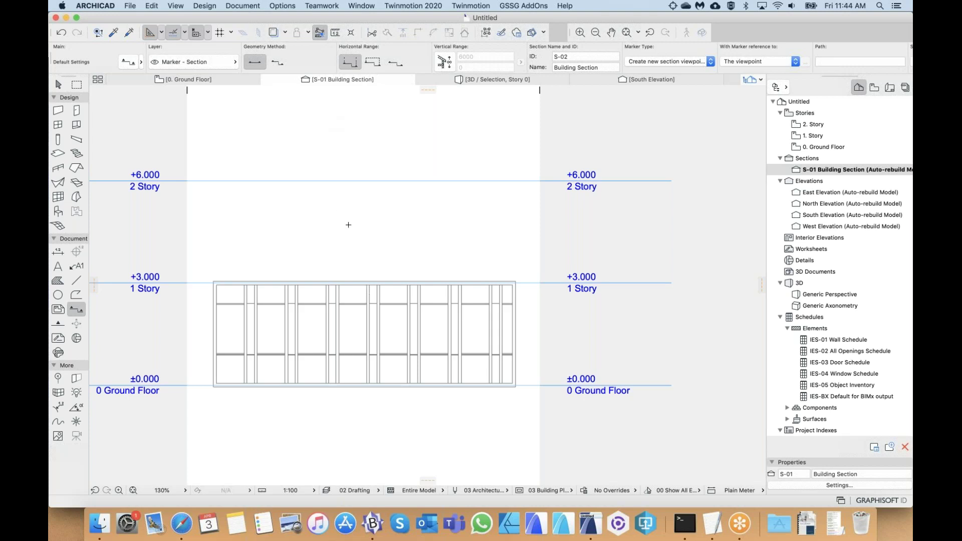
pyautogui.click(58, 84)
pyautogui.click(351, 320)
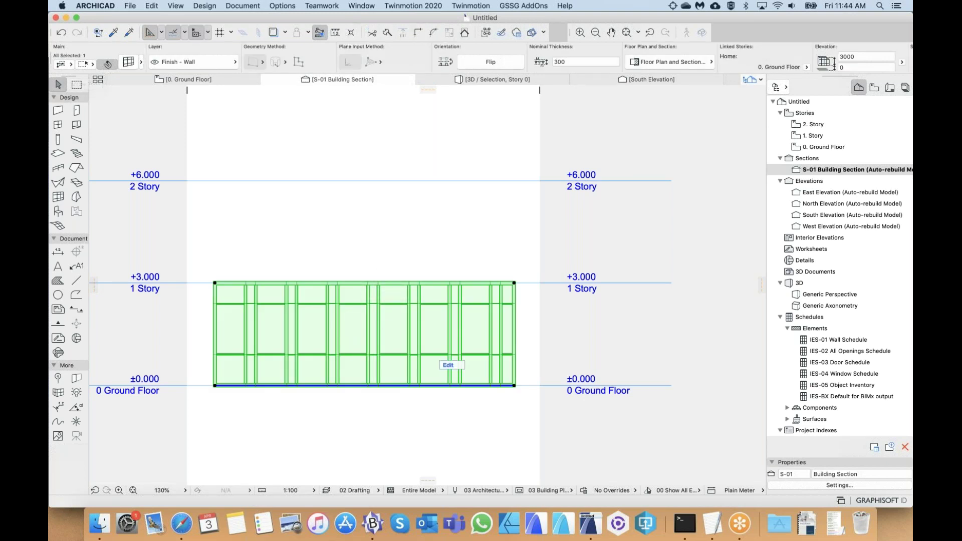
pyautogui.hscroll(1, 387, 326)
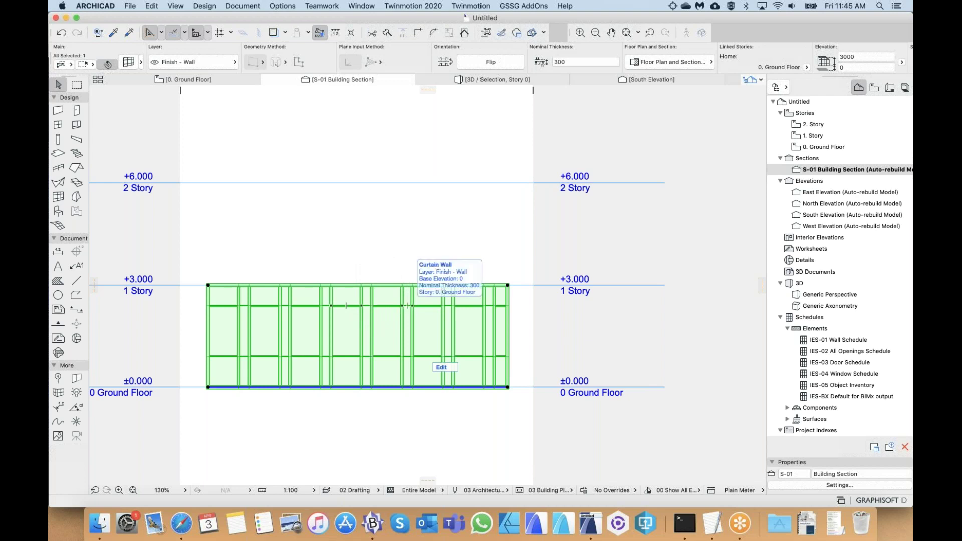
pyautogui.doubleClick(407, 305)
pyautogui.moveTo(407, 35); pyautogui.dragTo(375, 34)
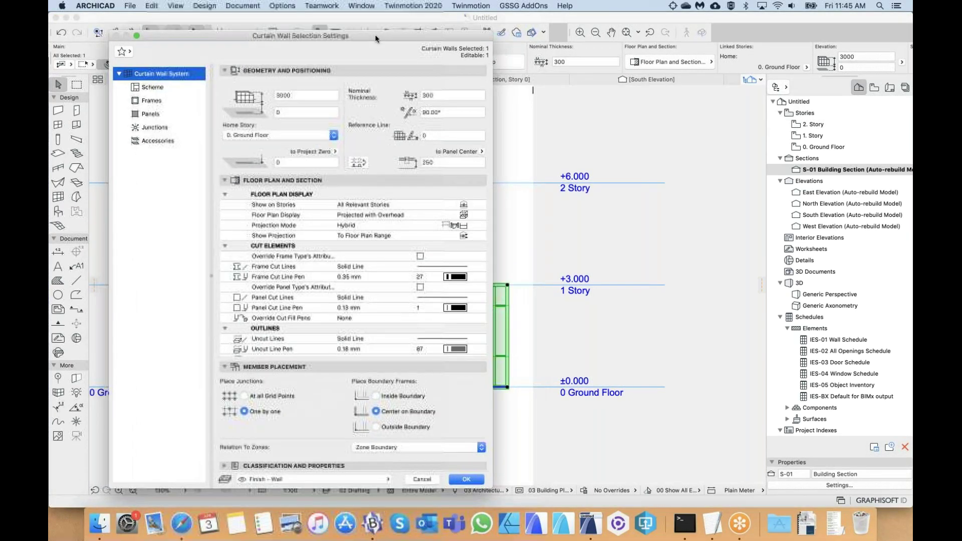
pyautogui.click(146, 87)
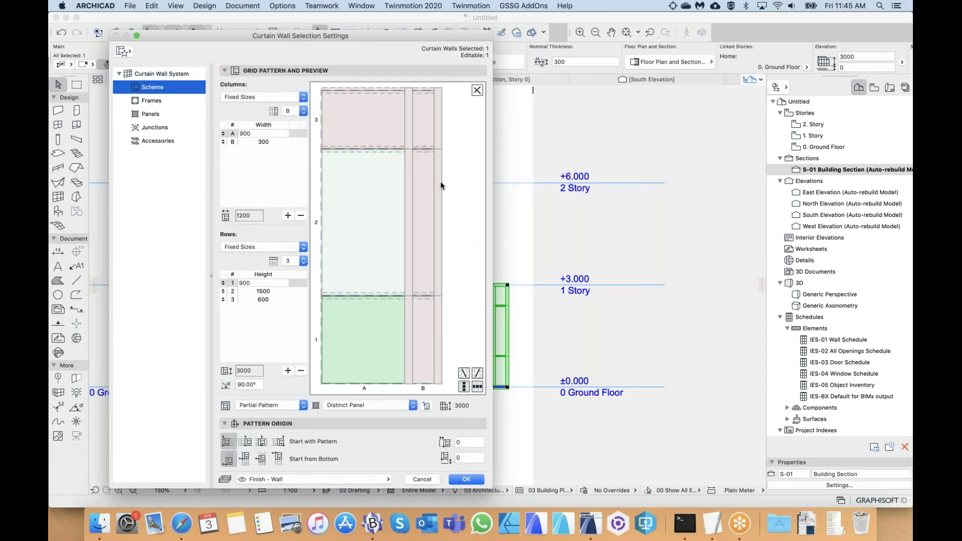
pyautogui.click(478, 90)
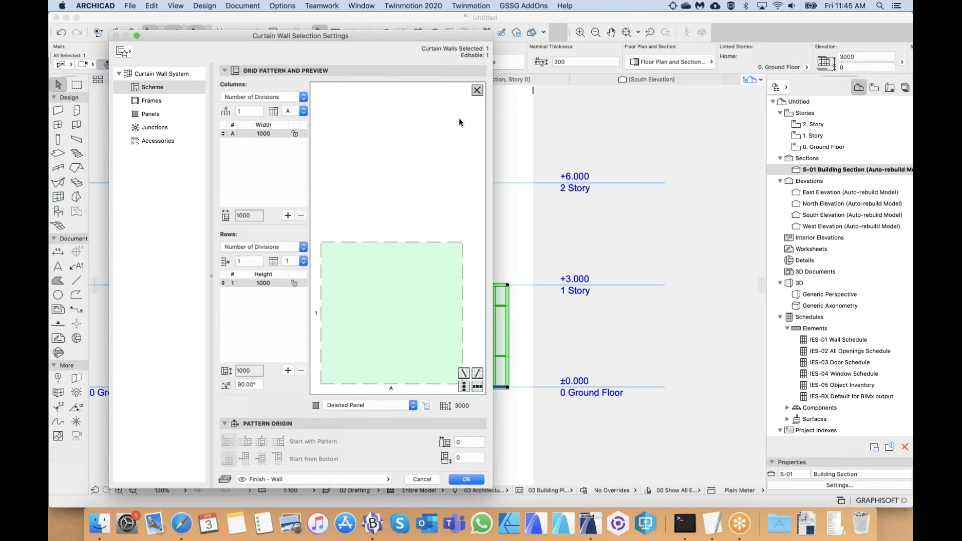
pyautogui.click(466, 480)
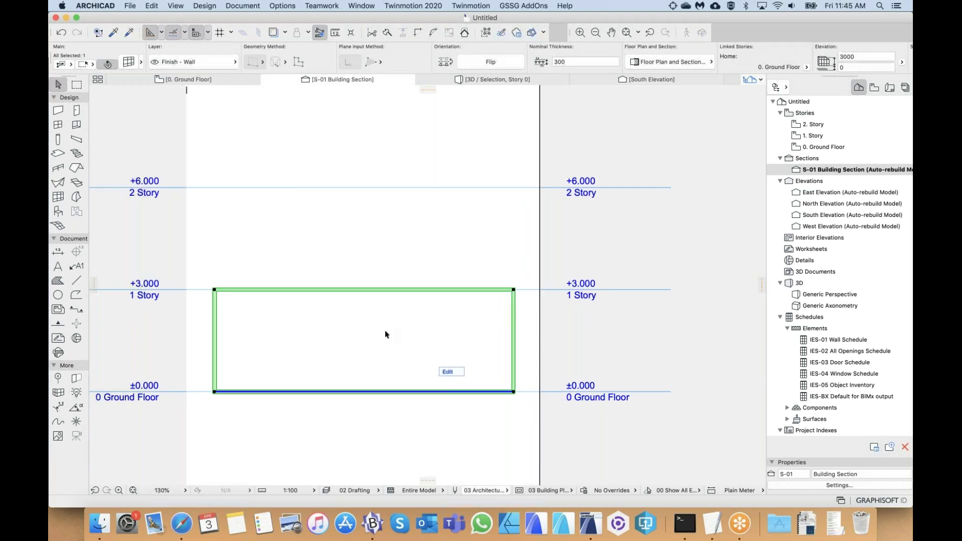
# - Check the cleared grid on the curtain wall's Scheme page, and deselect the wall
pyautogui.doubleClick(365, 337)
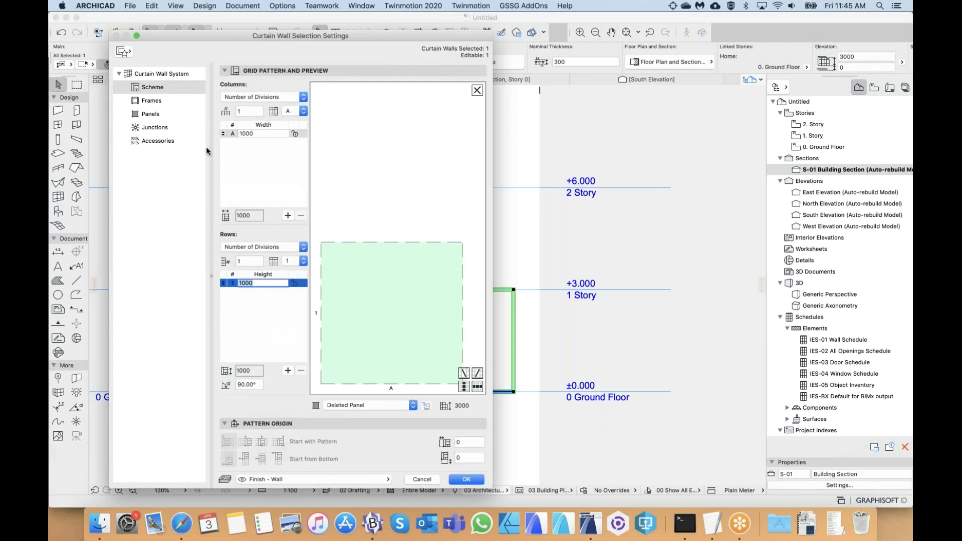
pyautogui.click(146, 88)
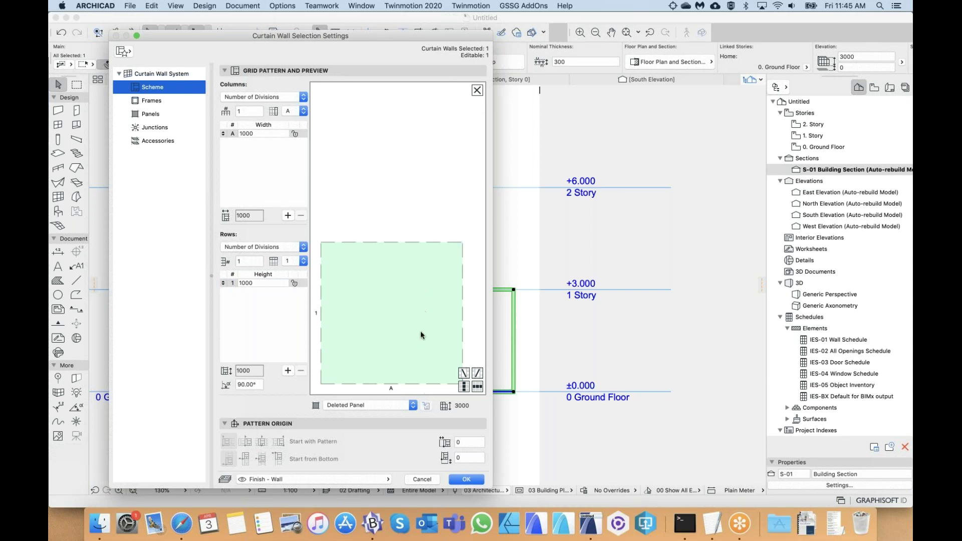
pyautogui.click(467, 479)
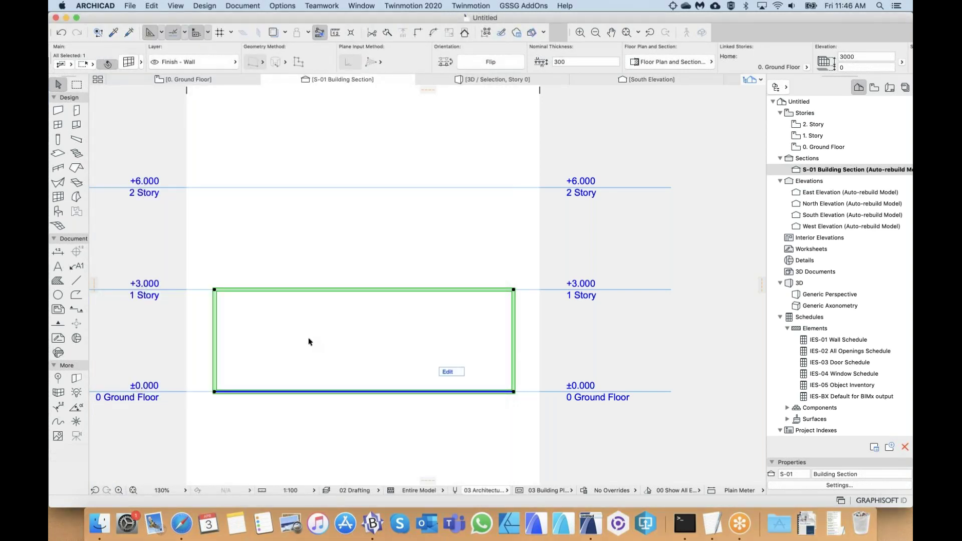
pyautogui.click(330, 235)
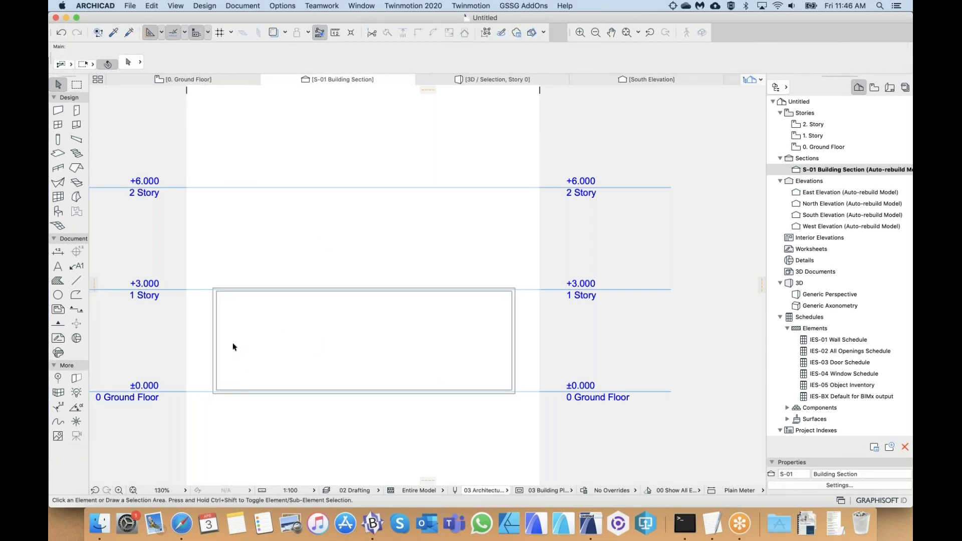
# - Draw a vertical 800 mm line inside the upper-left area of the curtain wall's blank frame
pyautogui.hscroll(-3, 233, 347)
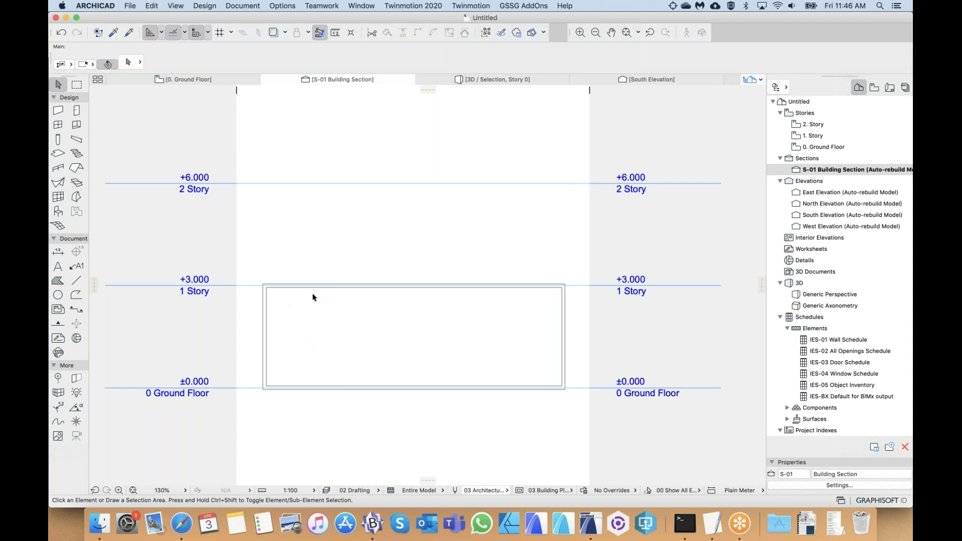
pyautogui.scroll(5, 303, 336)
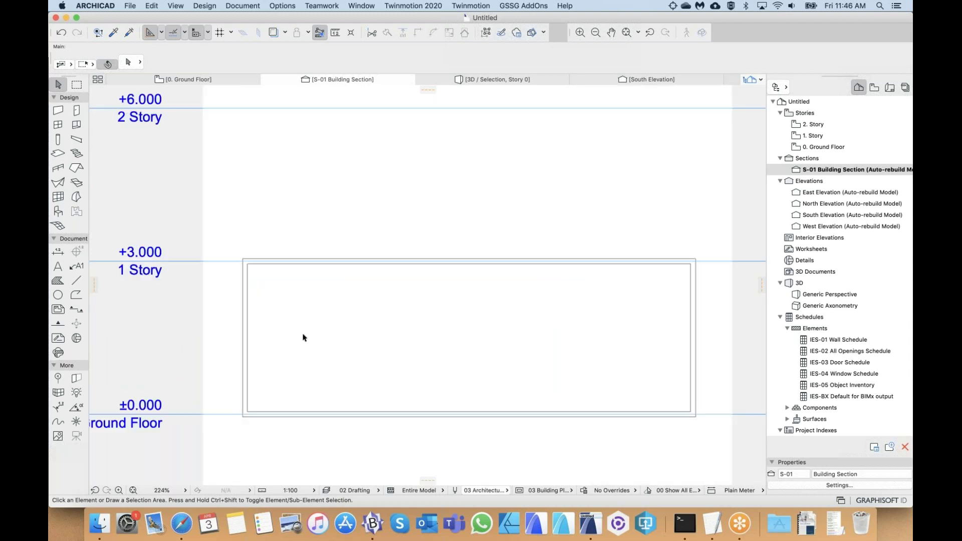
pyautogui.scroll(-1, 304, 337)
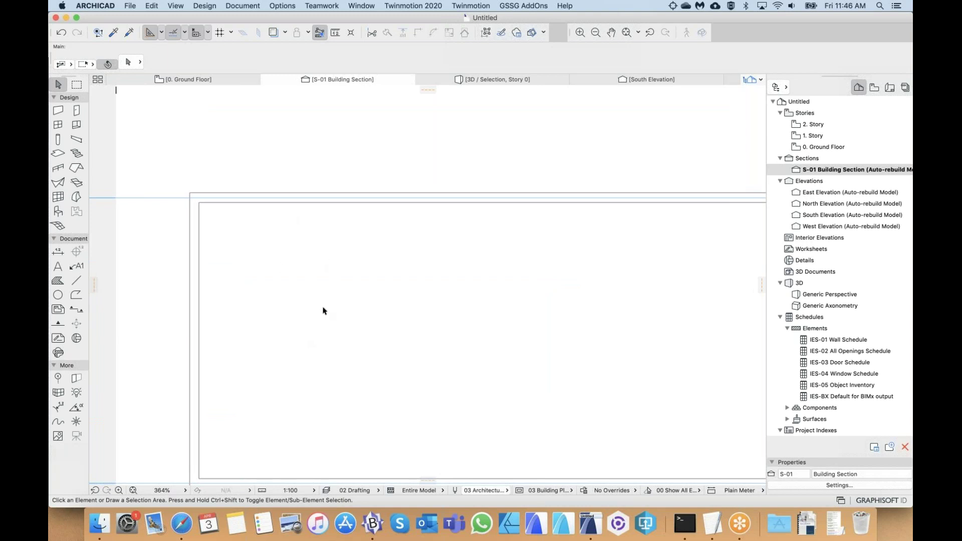
pyautogui.scroll(-2, 323, 311)
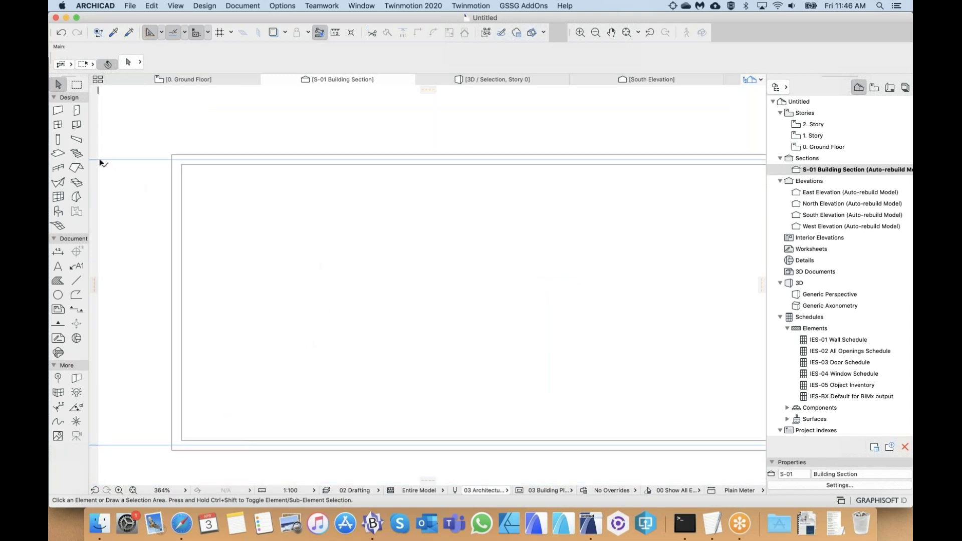
pyautogui.click(72, 281)
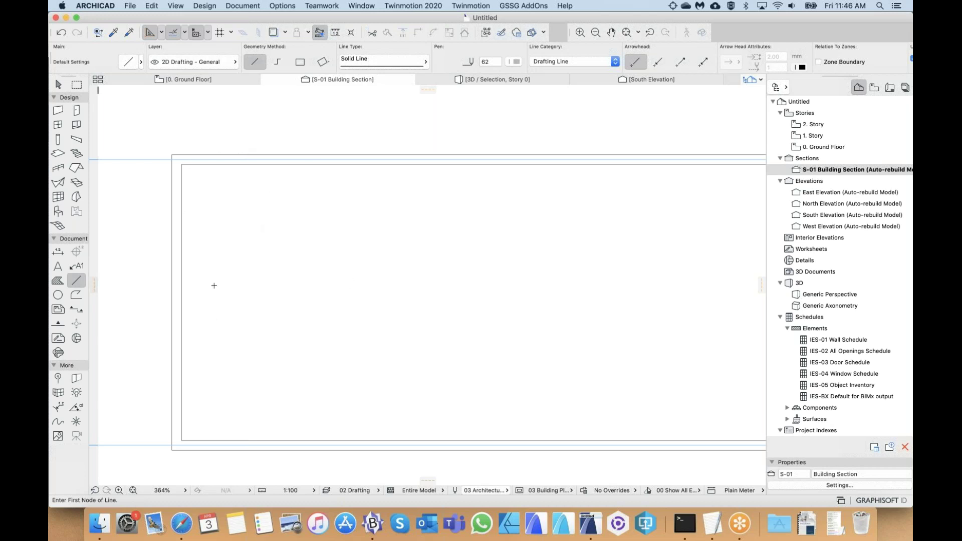
pyautogui.click(289, 211)
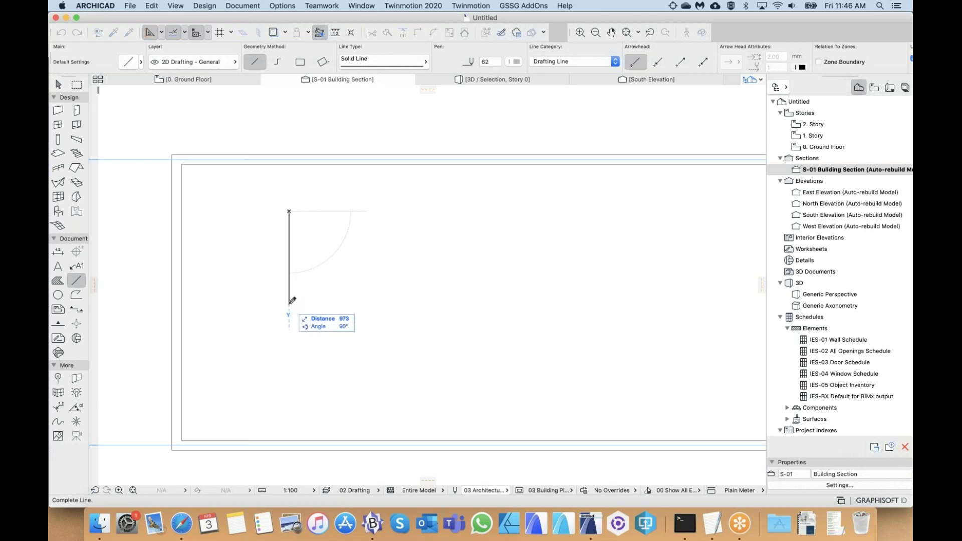
pyautogui.write('800')
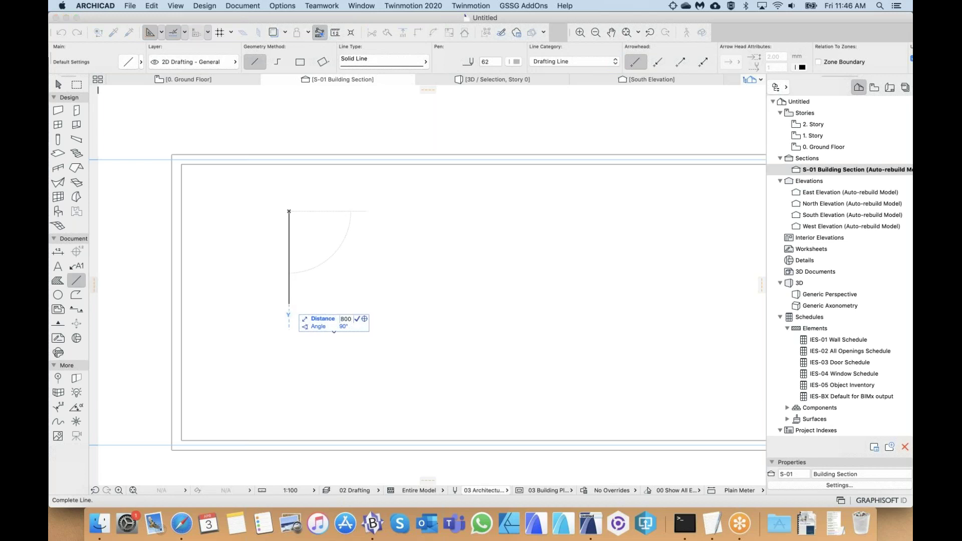
pyautogui.press('Return')
pyautogui.scroll(5, 269, 243)
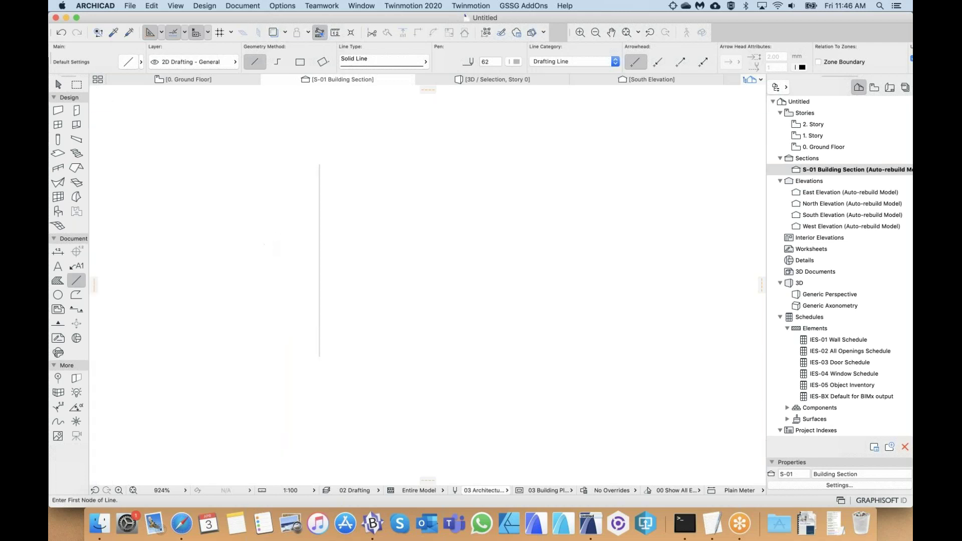
pyautogui.scroll(-4, 298, 284)
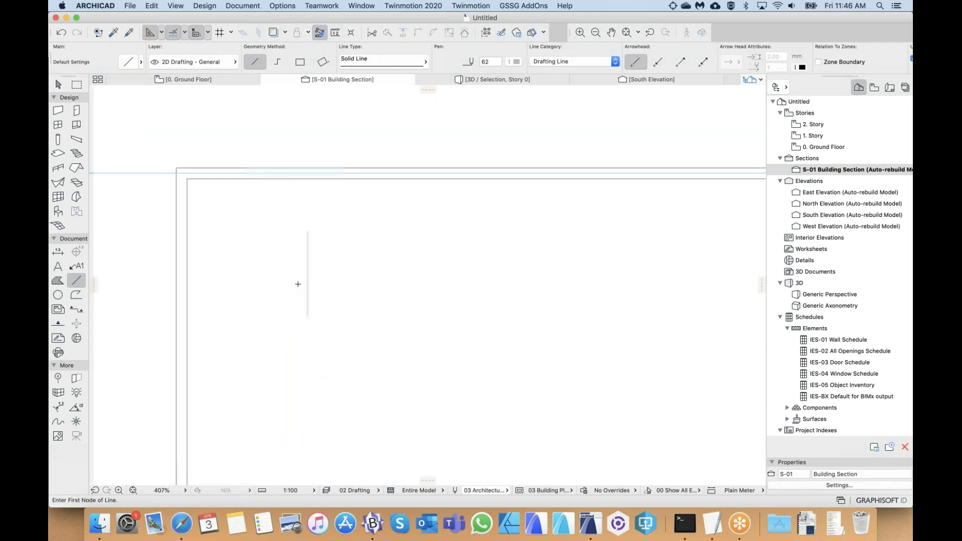
pyautogui.keyDown('shift'); pyautogui.click(309, 321); pyautogui.keyUp('shift')
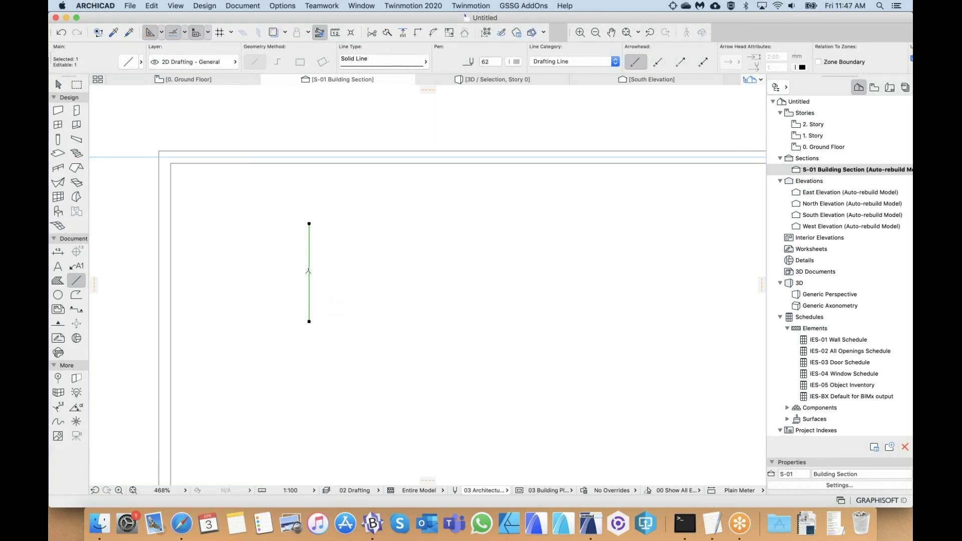
pyautogui.scroll(5, 298, 263)
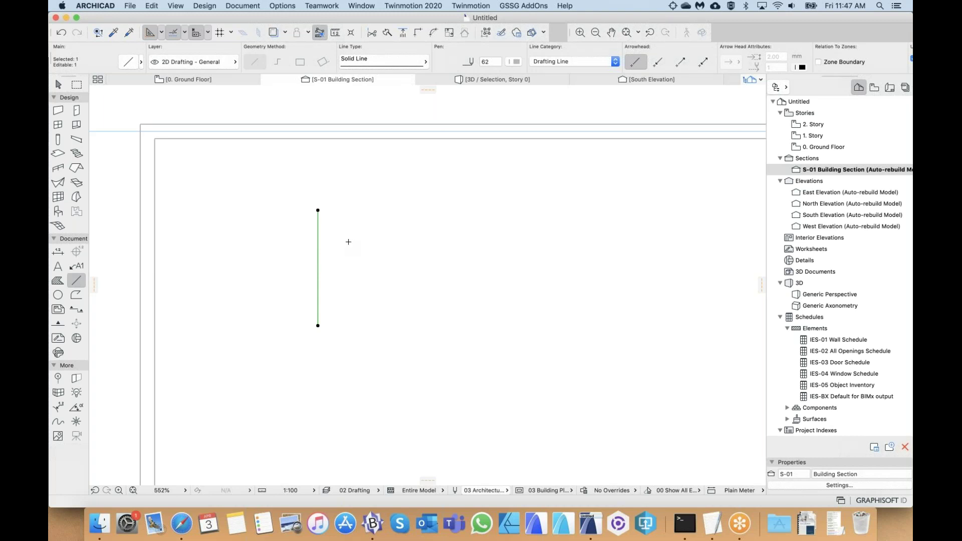
pyautogui.scroll(-1, 339, 254)
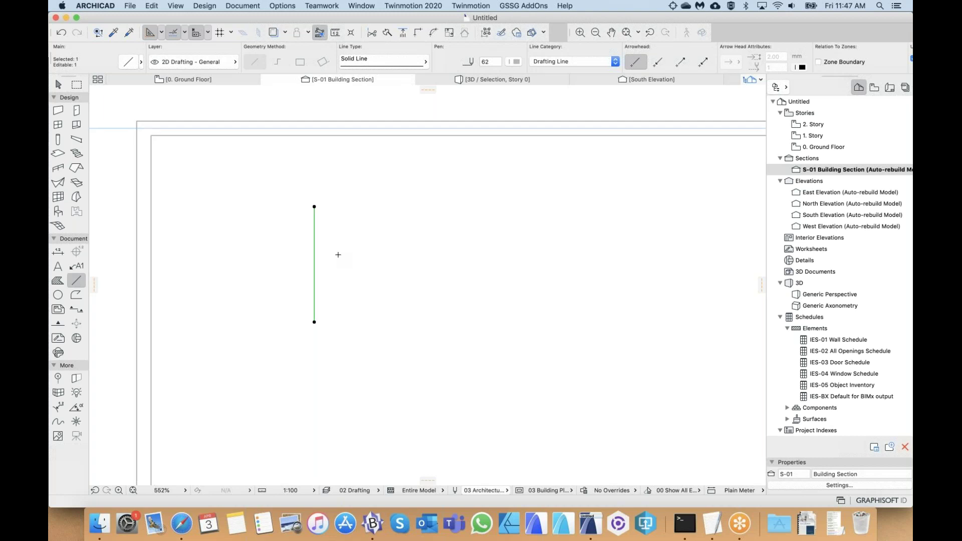
pyautogui.press('super+e')
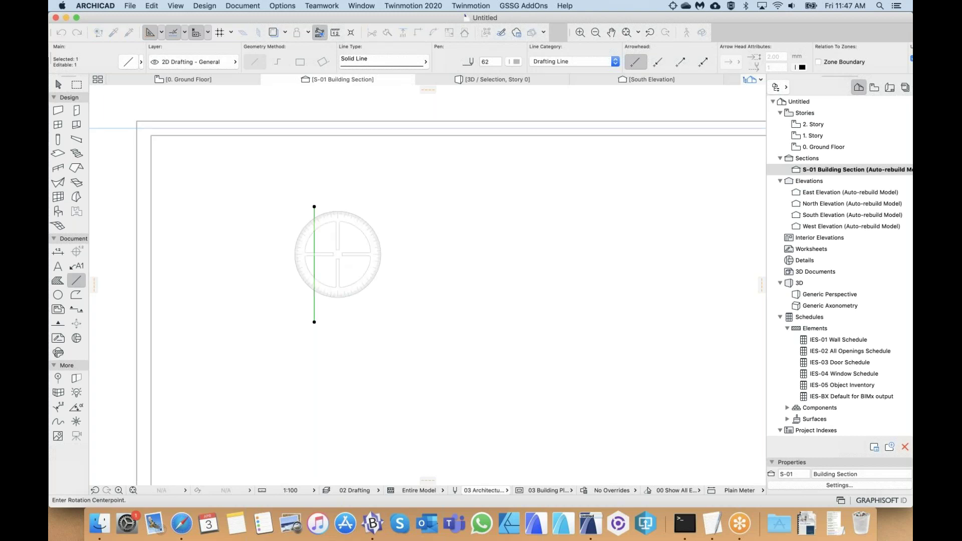
pyautogui.press('alt')
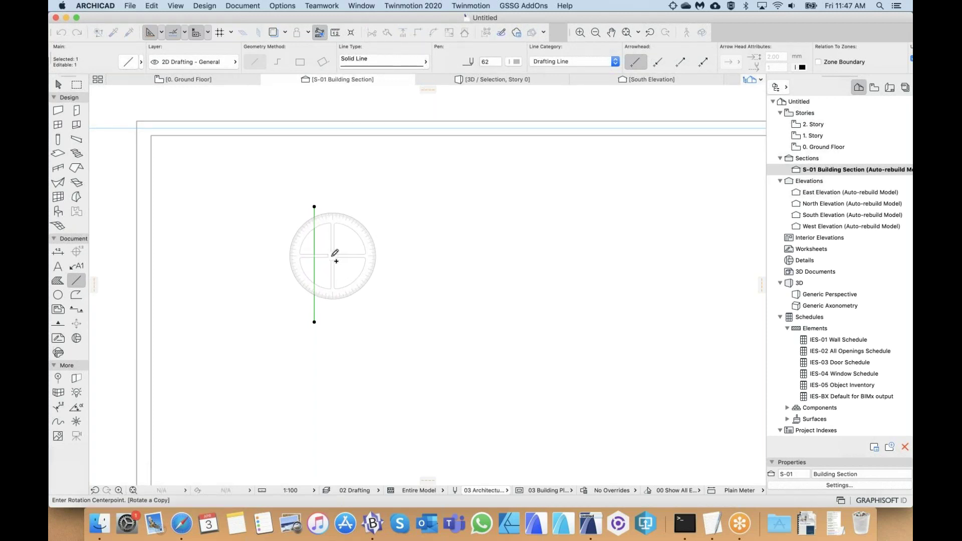
pyautogui.press('super+Tab')
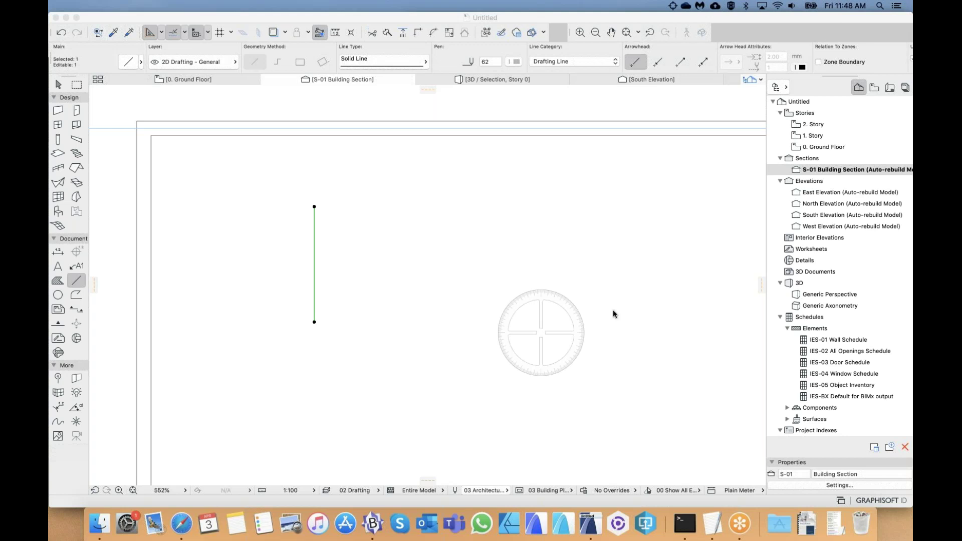
pyautogui.click(312, 262)
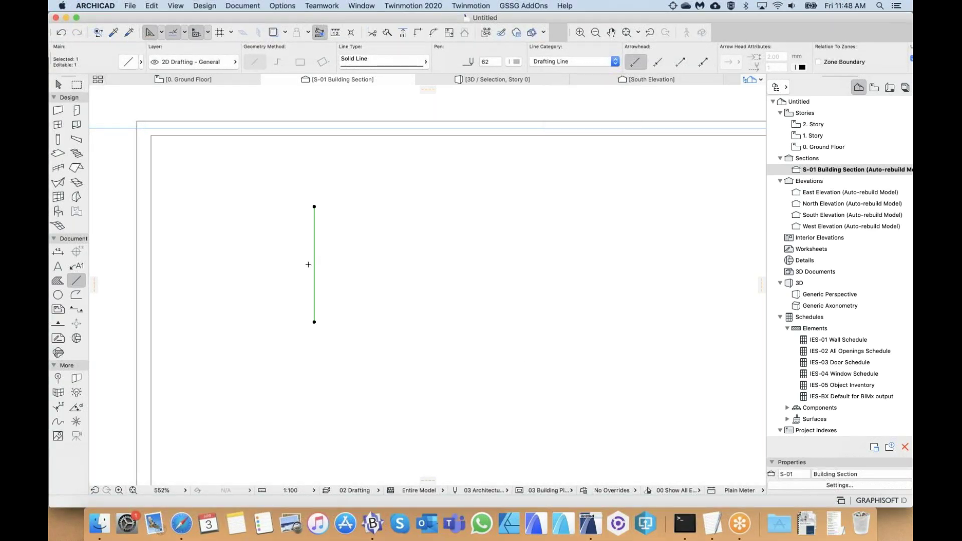
pyautogui.press('super+e')
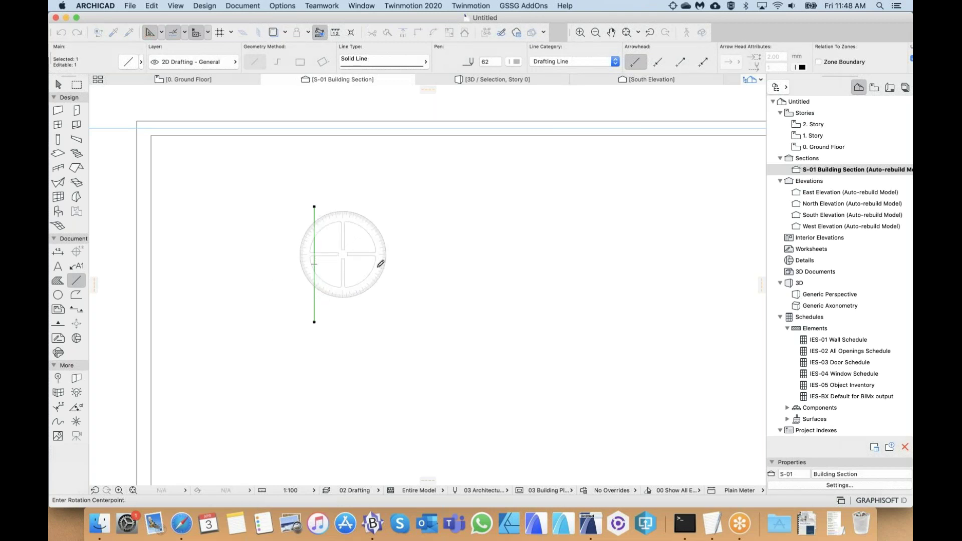
pyautogui.press('Escape')
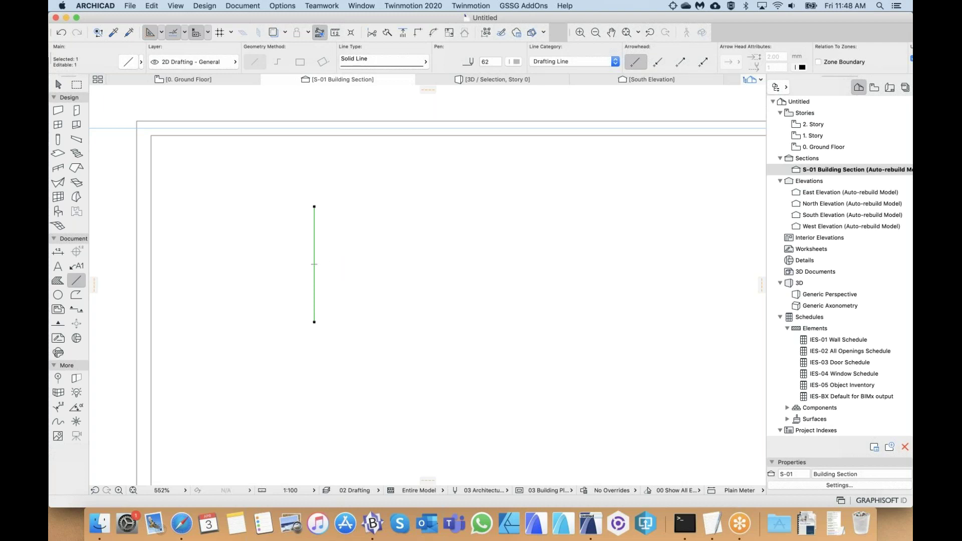
pyautogui.moveTo(315, 261)
pyautogui.hscroll(-1, 348, 272)
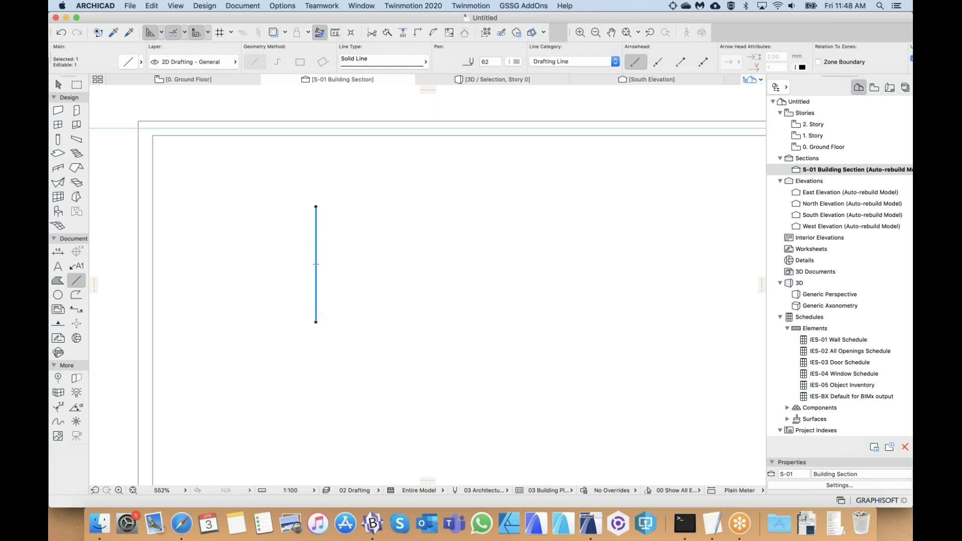
pyautogui.press('Escape')
# - Select the vertical line, check the half-division snap option, and rotate a copy of the line 90° about its midpoint
pyautogui.keyDown('shift'); pyautogui.click(315, 257); pyautogui.keyUp('shift')
pyautogui.press('super+e')
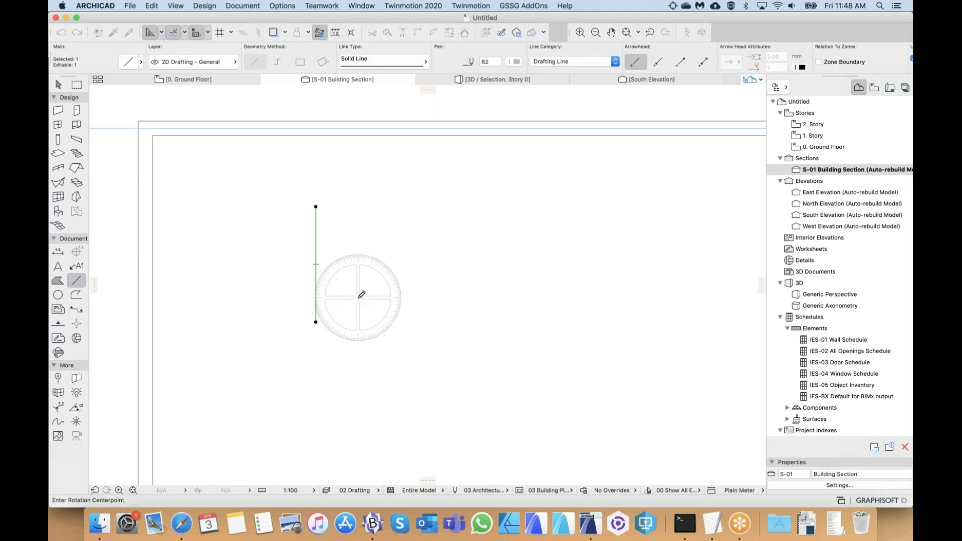
pyautogui.press('alt')
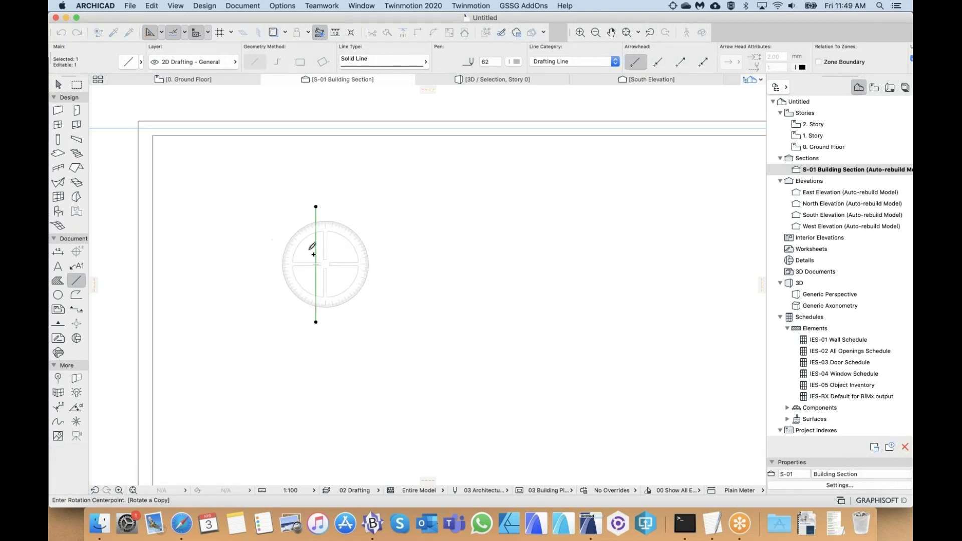
pyautogui.click(178, 32)
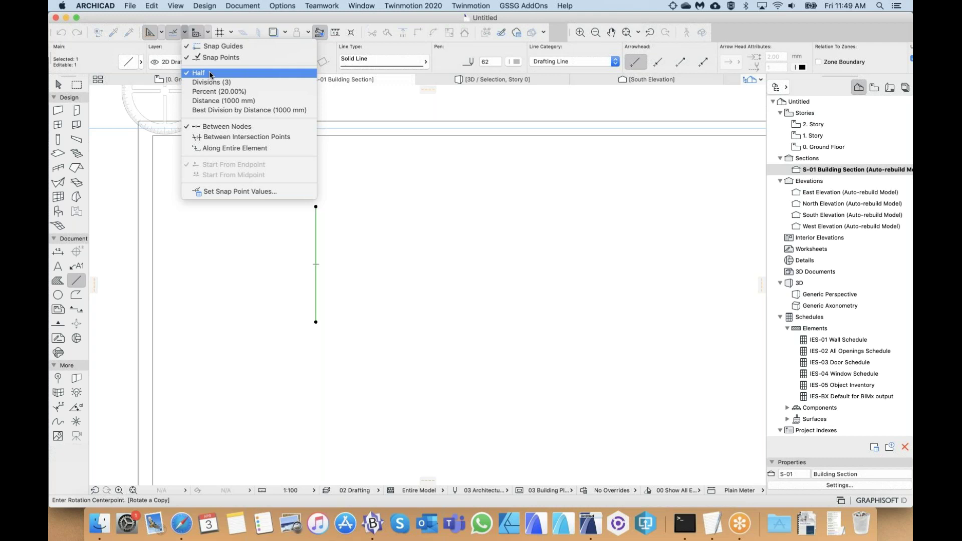
pyautogui.click(326, 269)
pyautogui.click(316, 264)
pyautogui.click(316, 214)
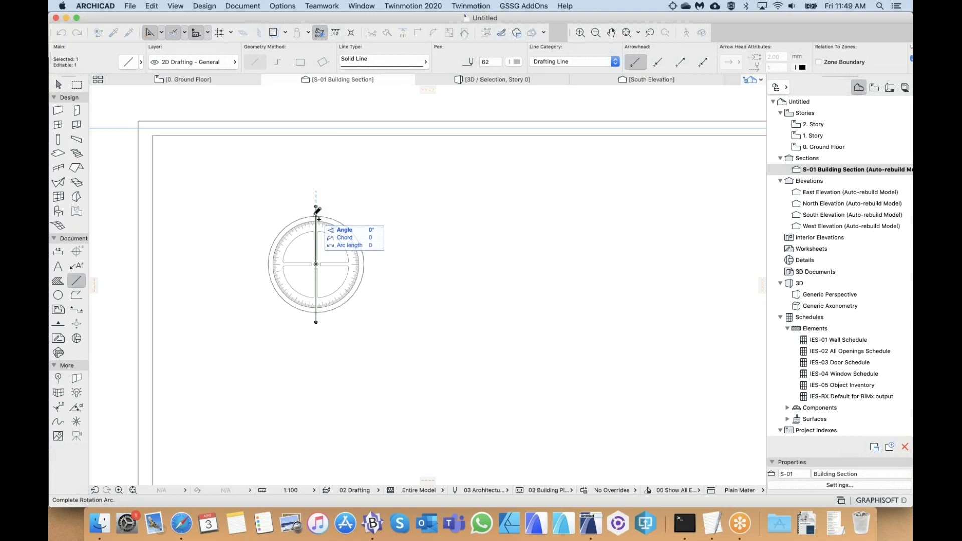
pyautogui.click(409, 264)
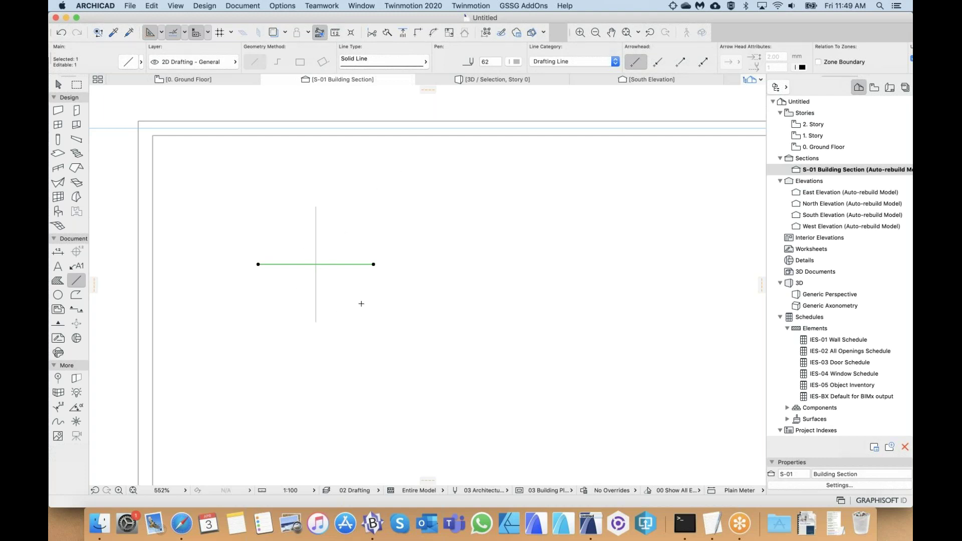
pyautogui.press('super+e')
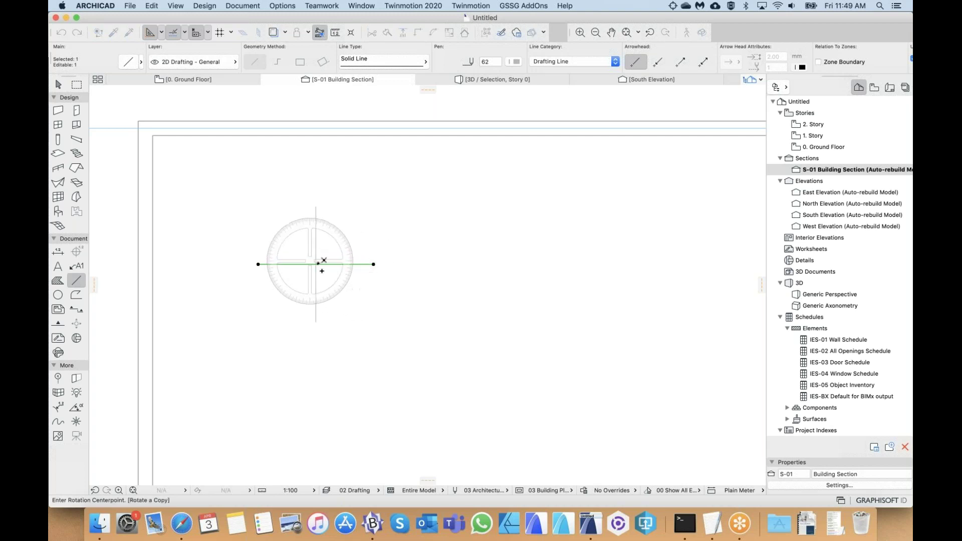
pyautogui.click(316, 264)
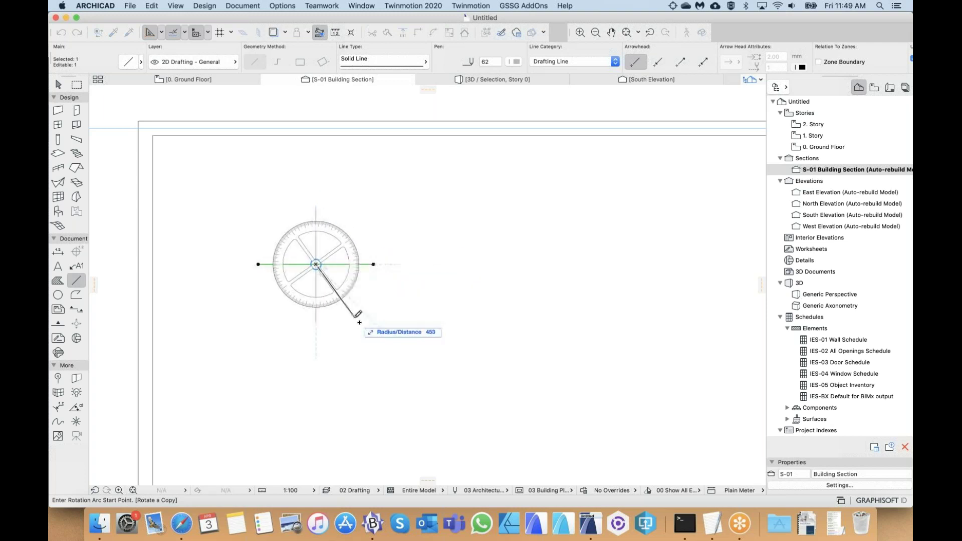
pyautogui.press('Escape')
pyautogui.press('Escape')
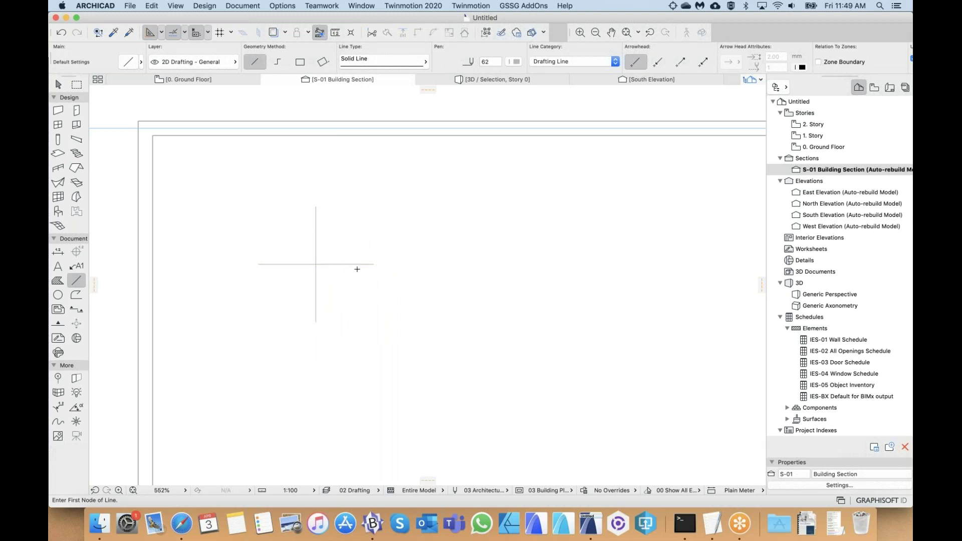
# - Undo the rotated copy of the line and clear the selection
pyautogui.scroll(-2, 357, 270)
pyautogui.scroll(4, 357, 269)
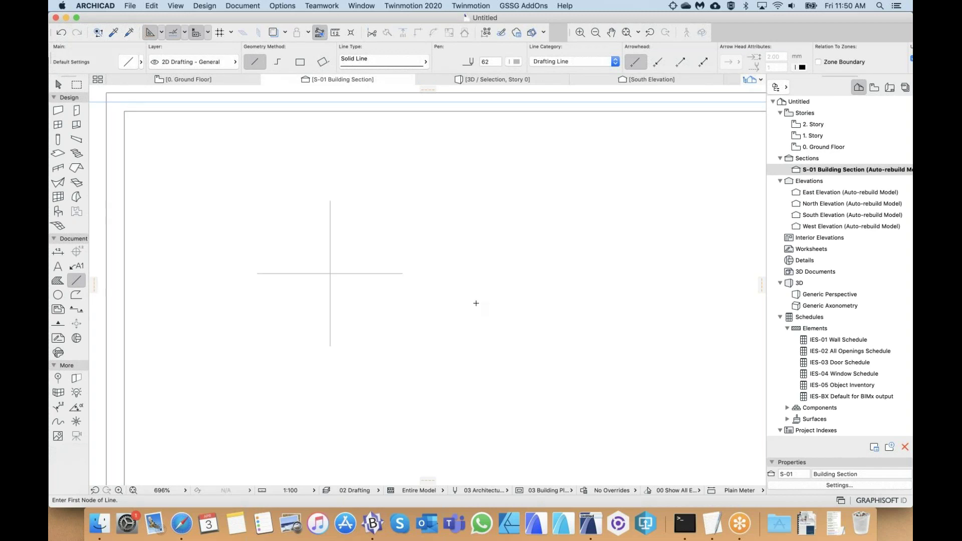
pyautogui.hscroll(-1, 353, 269)
pyautogui.press('super+z')
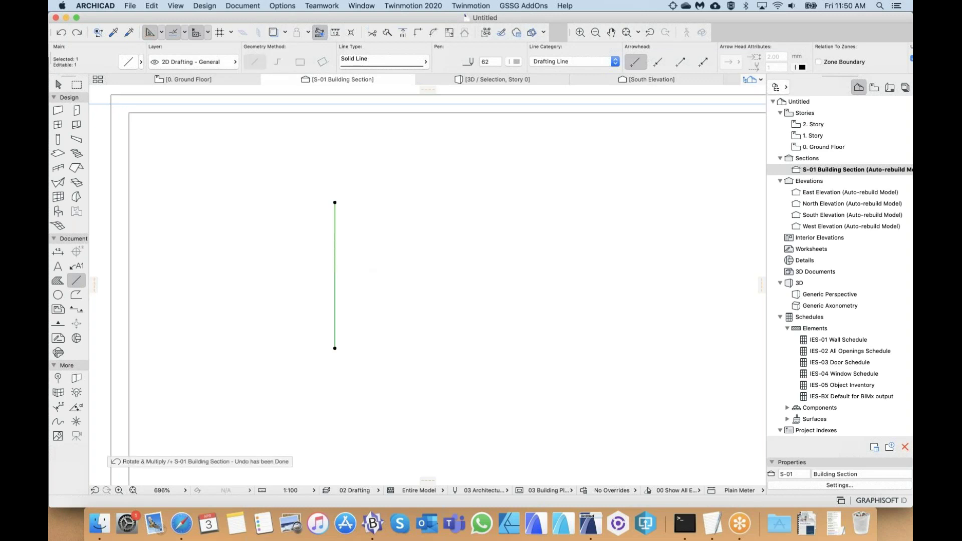
pyautogui.press('Escape')
# - Rotate a copy of the vertical line 90° about its midpoint to form a symmetrical cross
pyautogui.keyDown('shift'); pyautogui.click(335, 246); pyautogui.keyUp('shift')
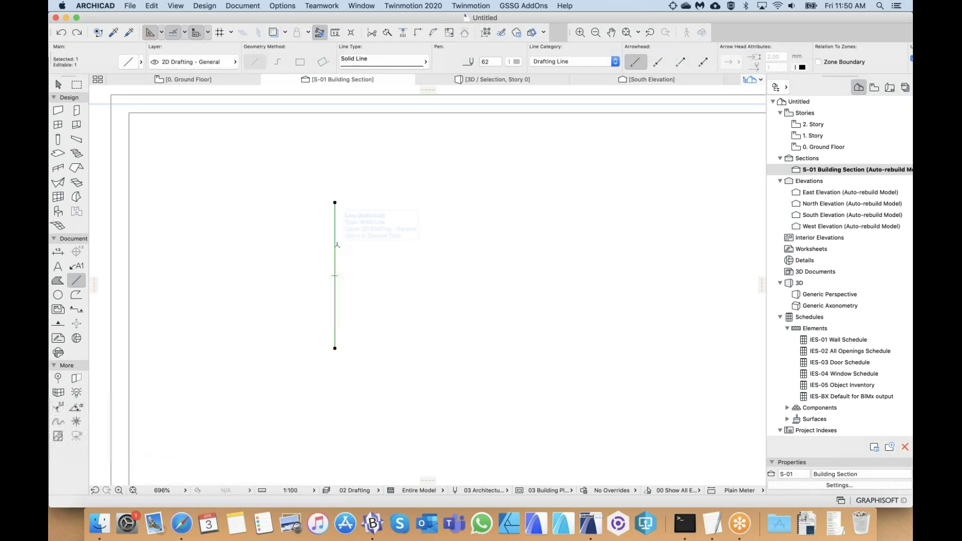
pyautogui.press('alt+super+e')
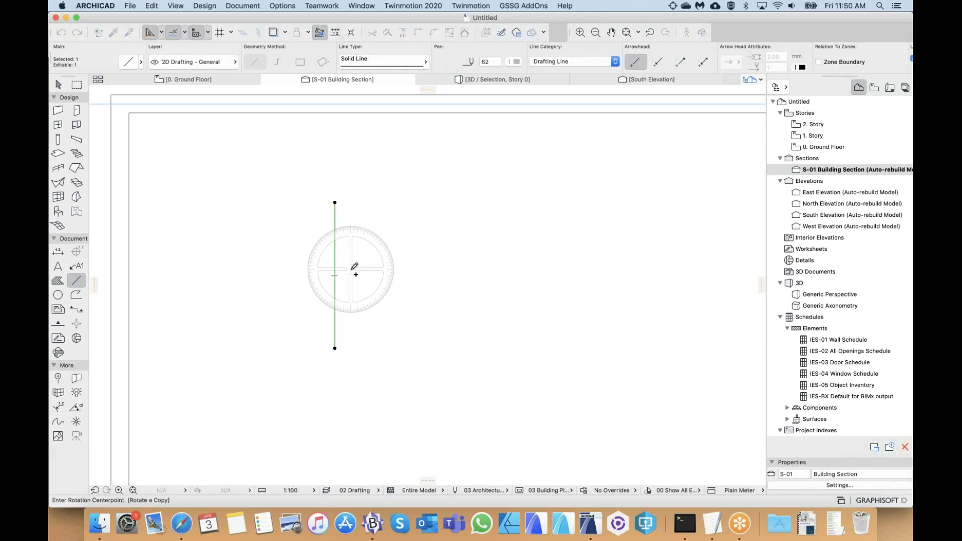
pyautogui.click(335, 275)
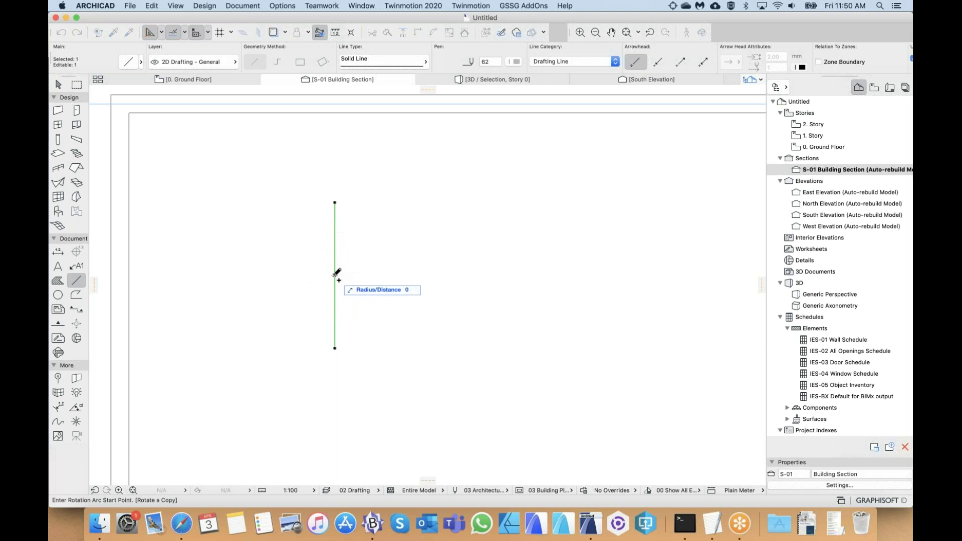
pyautogui.click(335, 204)
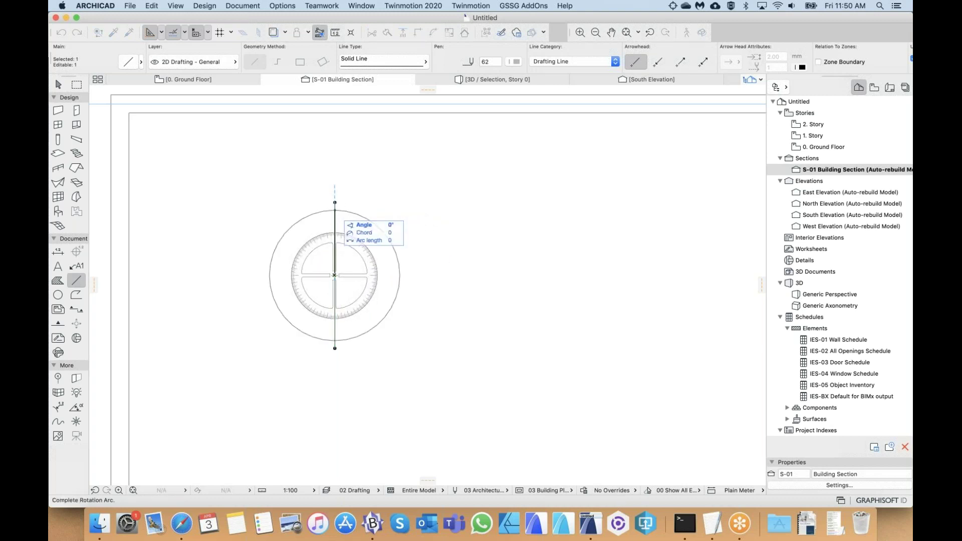
pyautogui.click(430, 275)
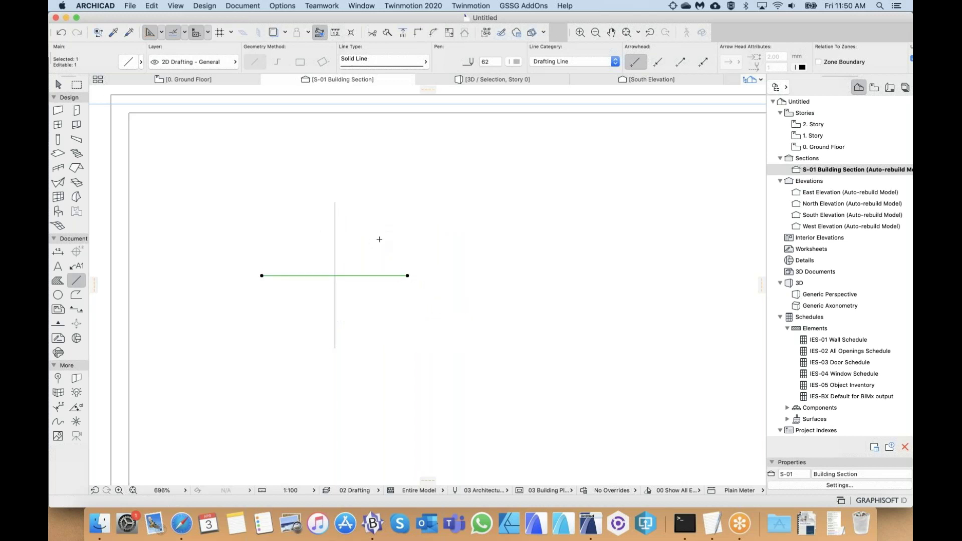
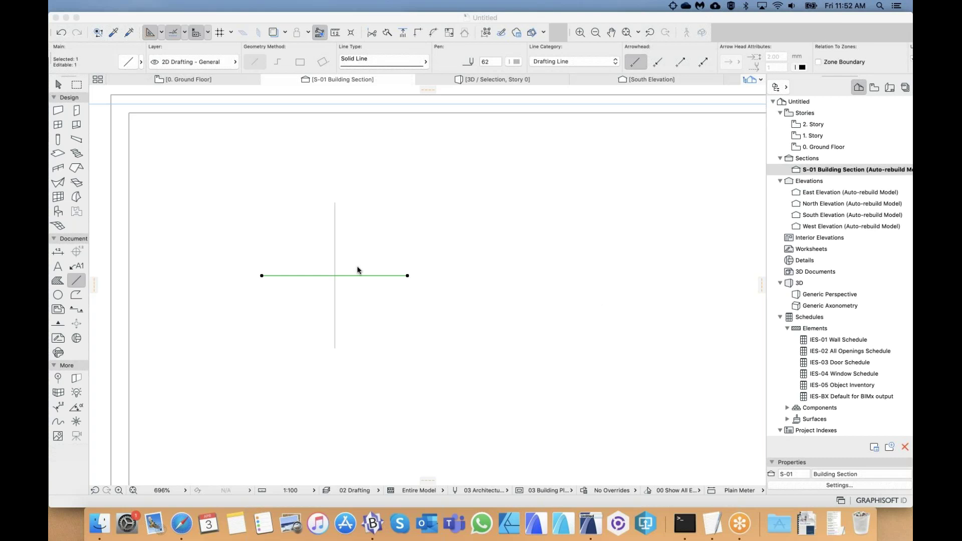
pyautogui.press('Escape')
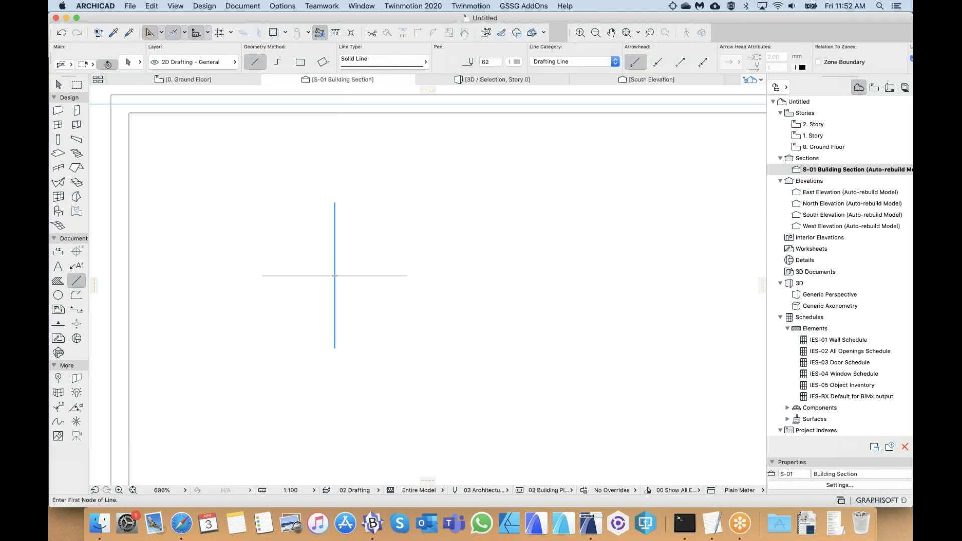
pyautogui.keyDown('shift'); pyautogui.click(335, 265); pyautogui.keyUp('shift')
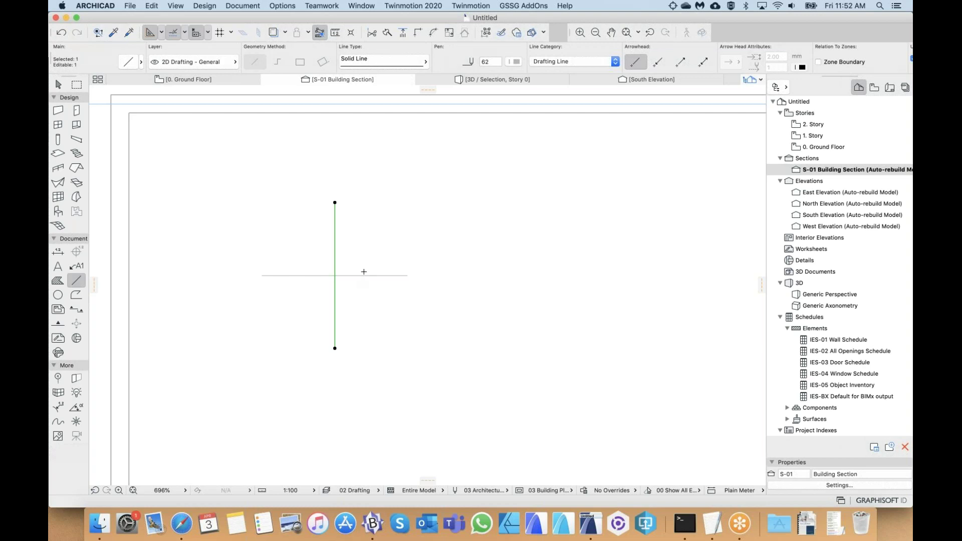
pyautogui.press('Escape')
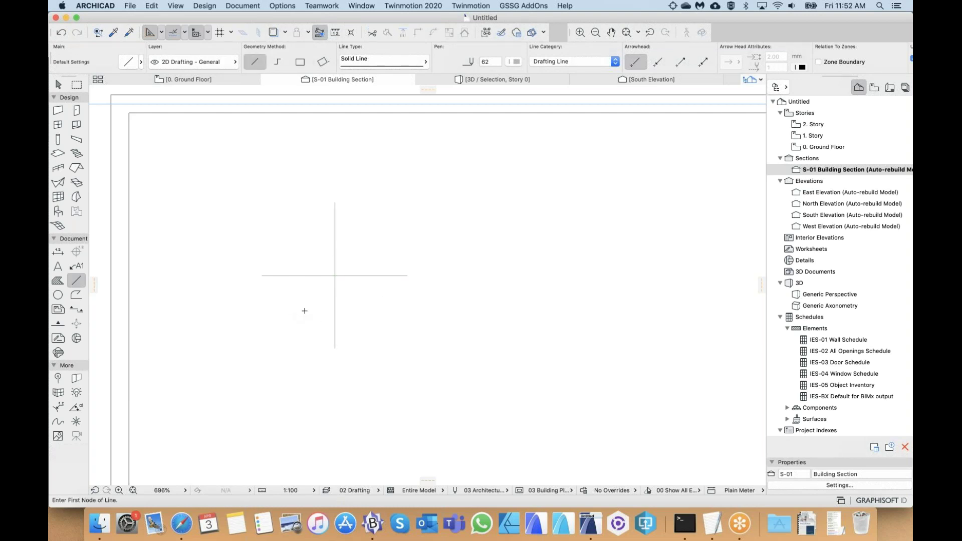
# - Set the Half snap points to divide lines Between Intersection Points instead of between nodes
pyautogui.scroll(3, 335, 268)
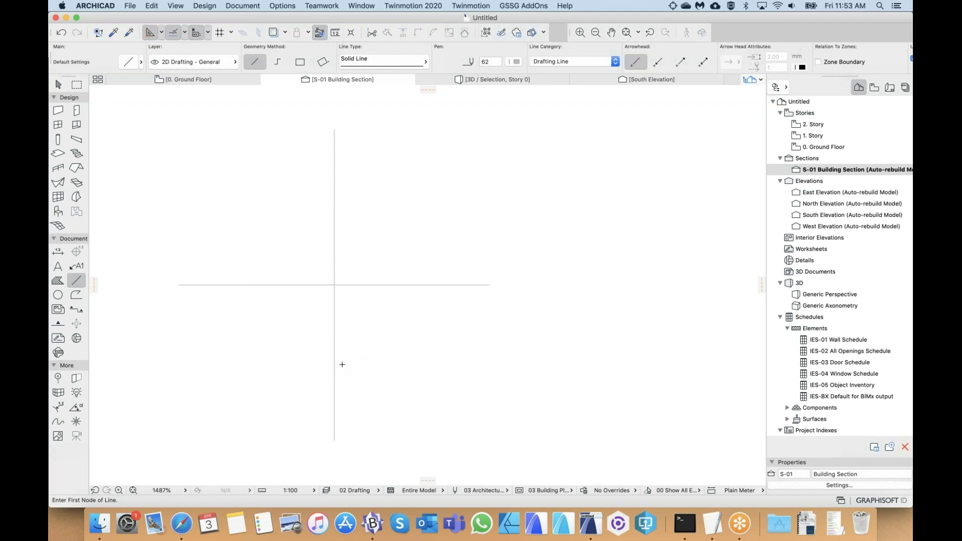
pyautogui.hscroll(-1, 410, 264)
pyautogui.scroll(-1, 410, 265)
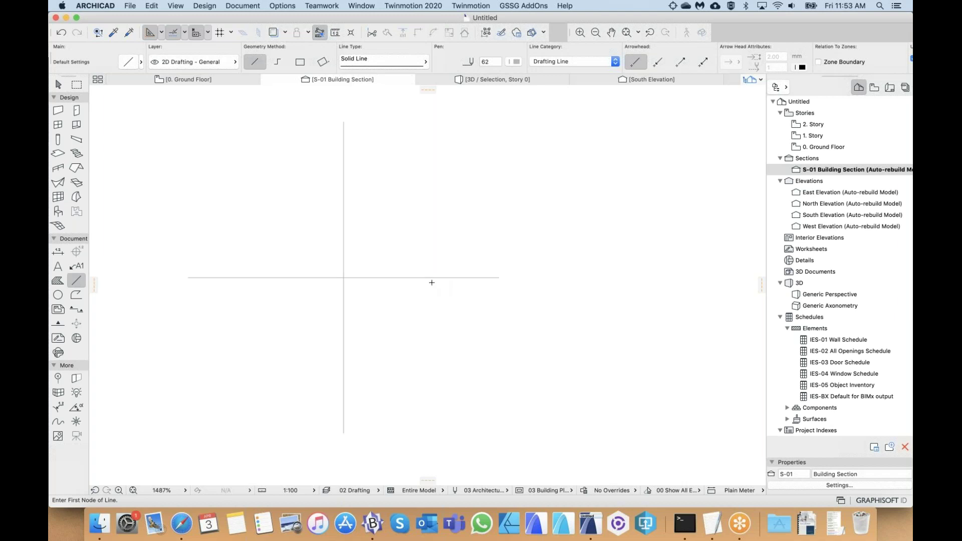
pyautogui.scroll(1, 382, 237)
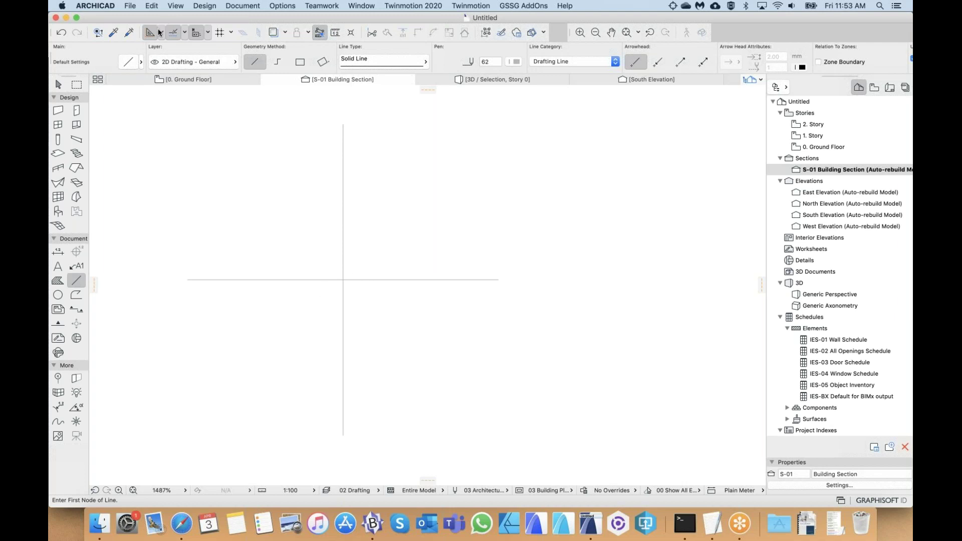
pyautogui.click(184, 32)
pyautogui.click(192, 32)
pyautogui.click(184, 33)
pyautogui.click(186, 33)
pyautogui.click(185, 33)
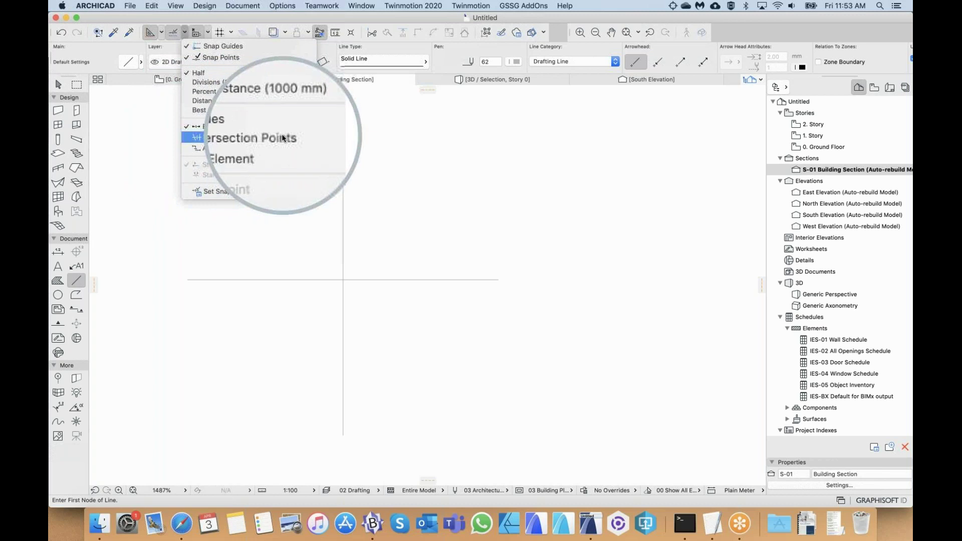
pyautogui.click(201, 136)
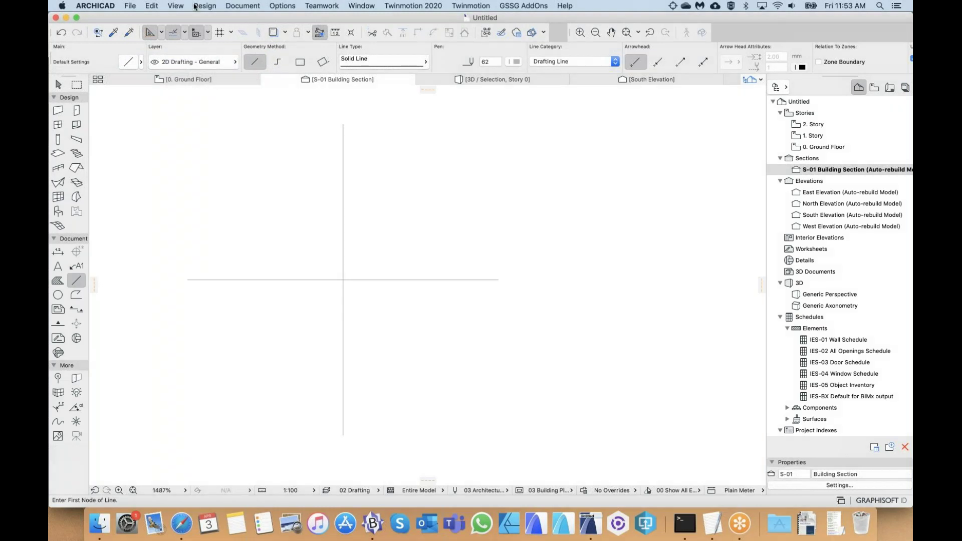
pyautogui.click(184, 32)
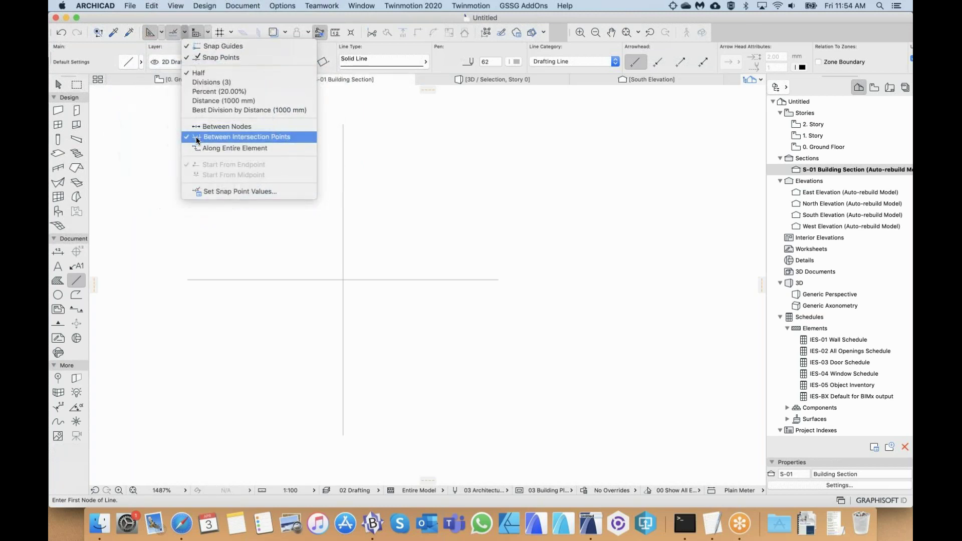
pyautogui.click(149, 166)
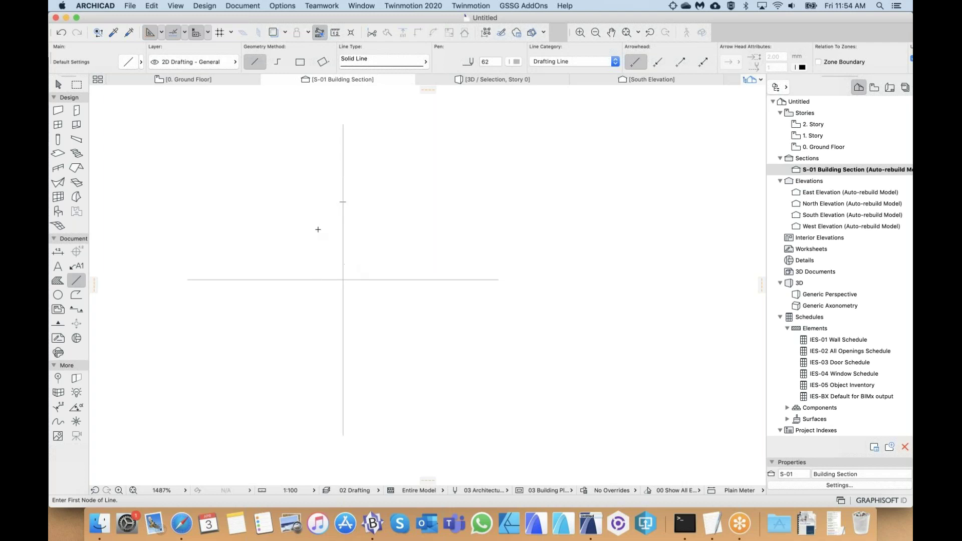
# - Draw four connected lines forming a diamond through the midpoints of the cross's four arms, each side about 283 mm long
pyautogui.click(344, 201)
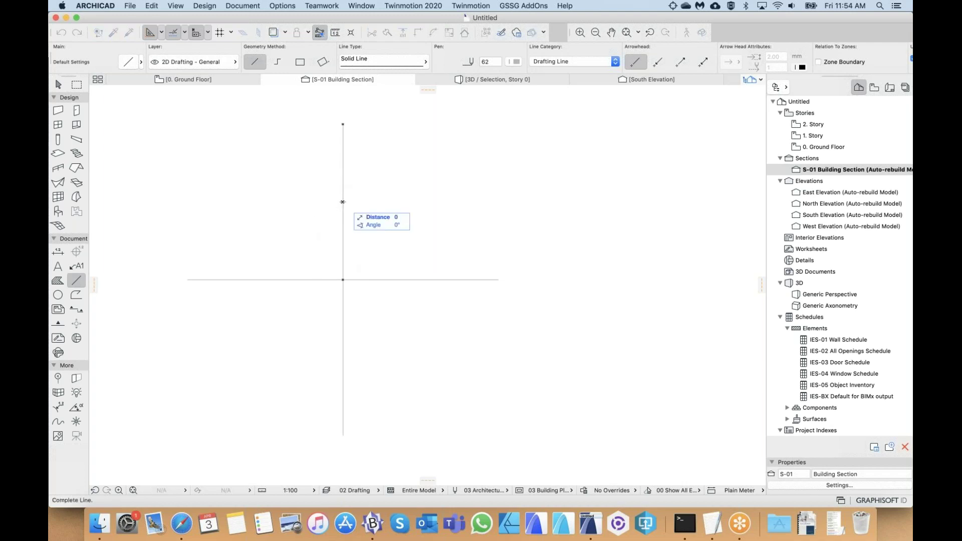
pyautogui.click(421, 279)
pyautogui.click(422, 279)
pyautogui.click(344, 357)
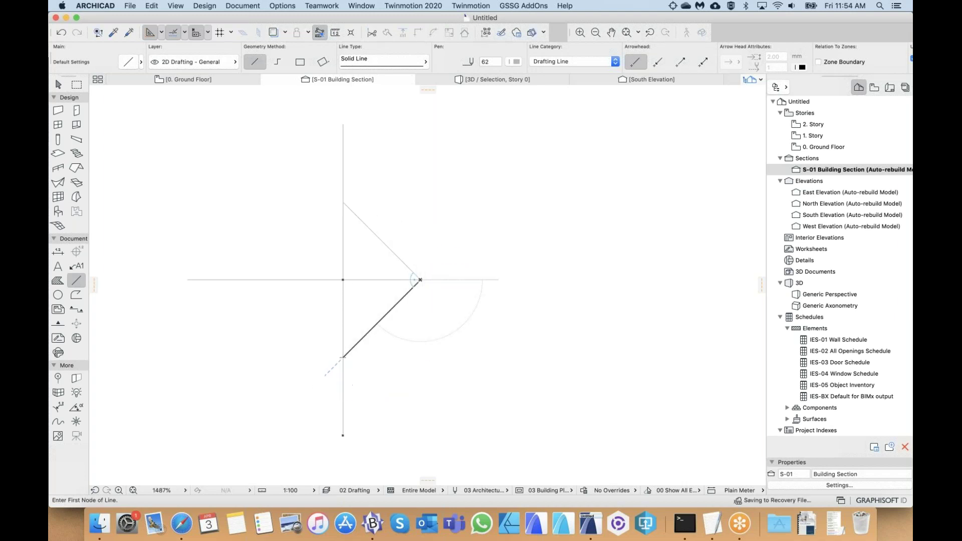
pyautogui.click(343, 357)
pyautogui.click(266, 278)
pyautogui.click(265, 279)
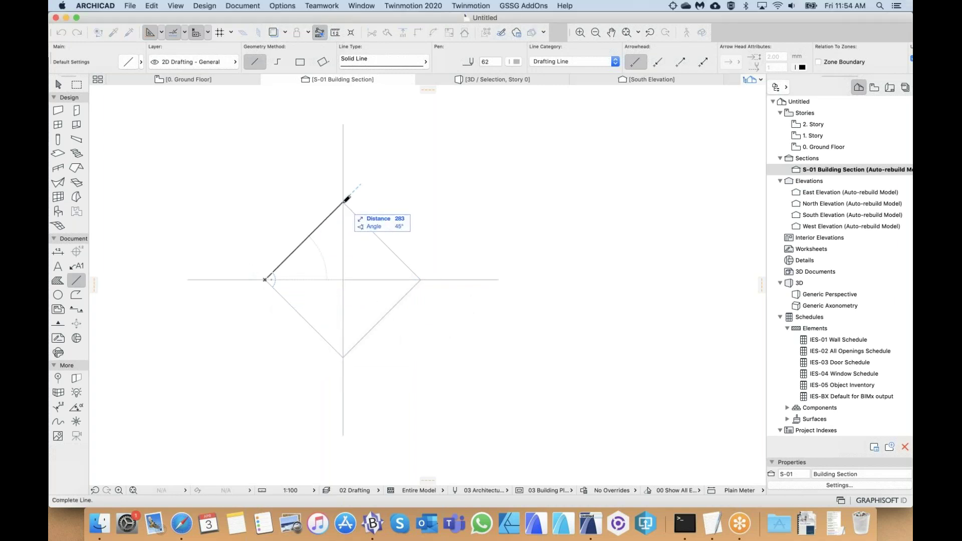
pyautogui.click(343, 202)
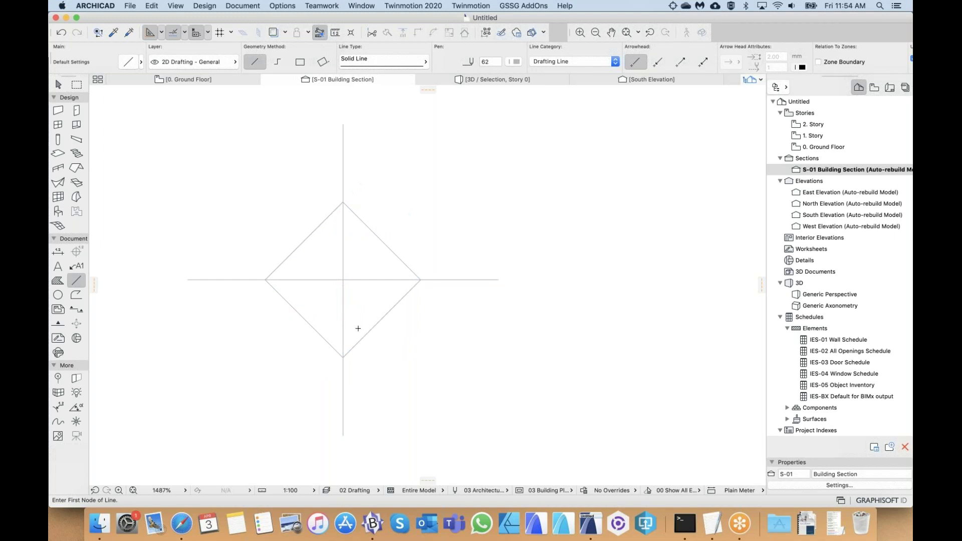
# - Trim away the four cross segments inside the diamond, keeping only the outer arms
pyautogui.hscroll(2, 363, 253)
pyautogui.scroll(-2, 363, 253)
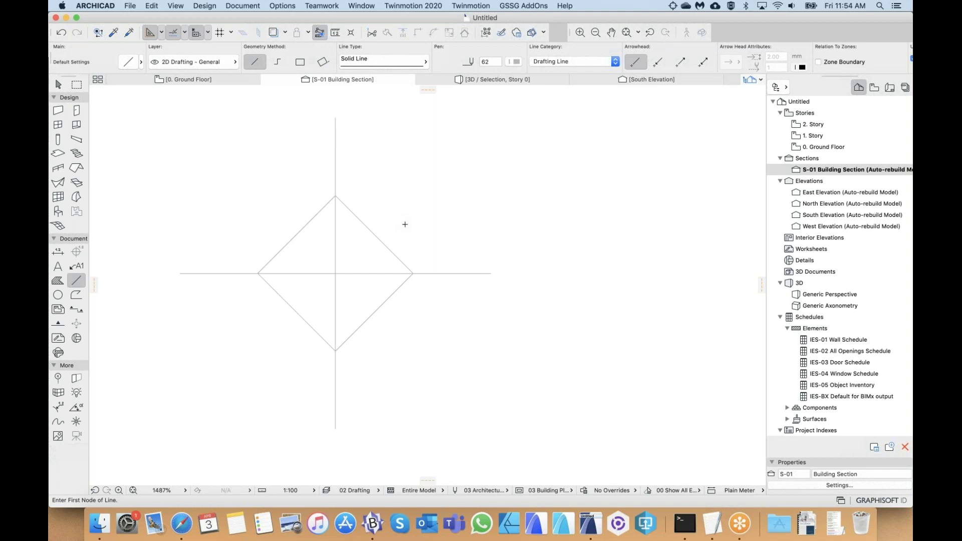
pyautogui.scroll(1, 405, 225)
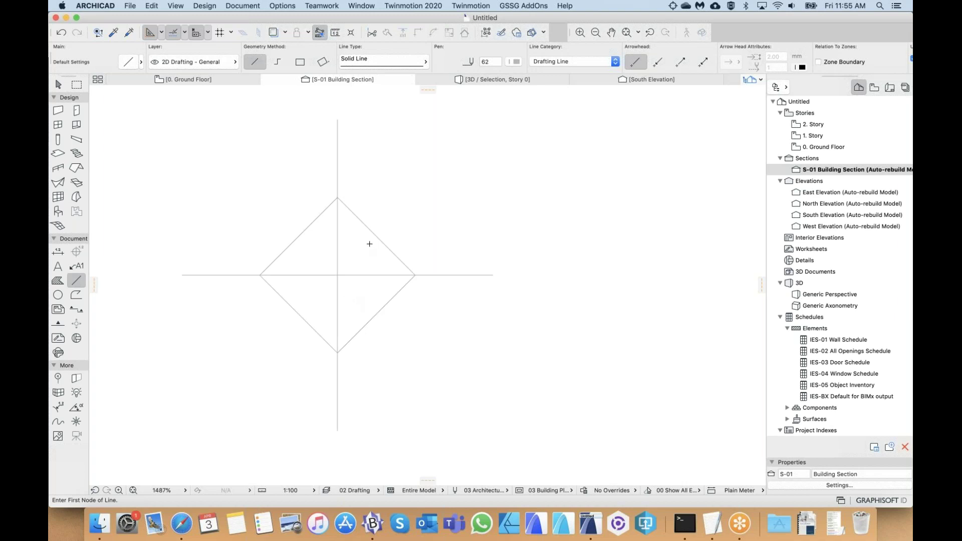
pyautogui.keyDown('super'); pyautogui.click(338, 251); pyautogui.keyUp('super')
pyautogui.keyDown('super'); pyautogui.click(323, 275); pyautogui.keyUp('super')
pyautogui.keyDown('super'); pyautogui.click(338, 287); pyautogui.keyUp('super')
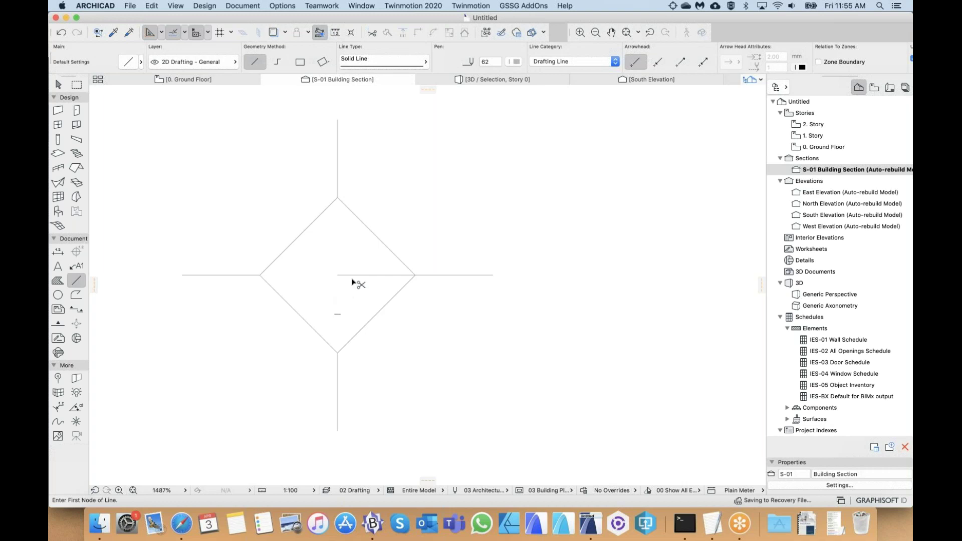
pyautogui.keyDown('super'); pyautogui.click(361, 275); pyautogui.keyUp('super')
# - Select the curtain wall around the line pattern and enter its edit mode
pyautogui.scroll(-5, 341, 297)
pyautogui.scroll(3, 341, 300)
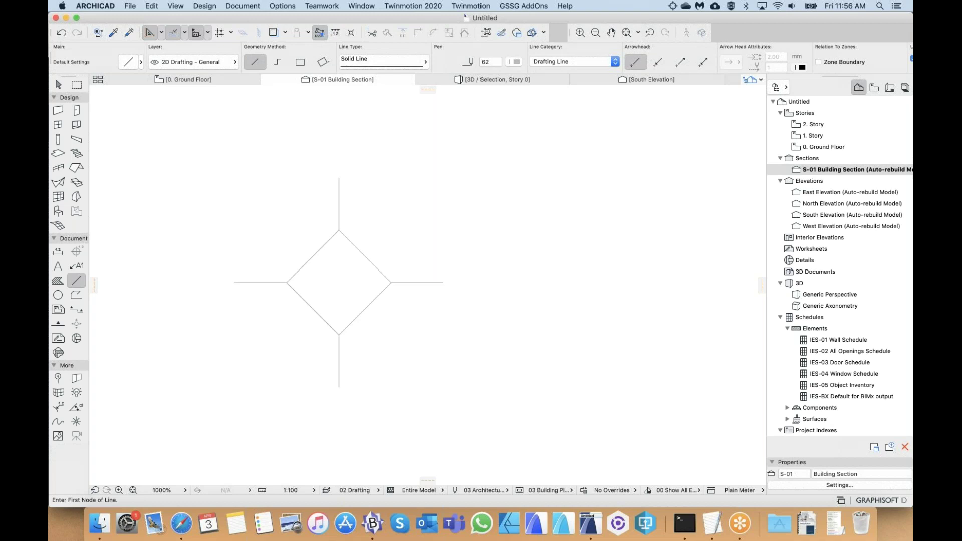
pyautogui.scroll(-4, 349, 286)
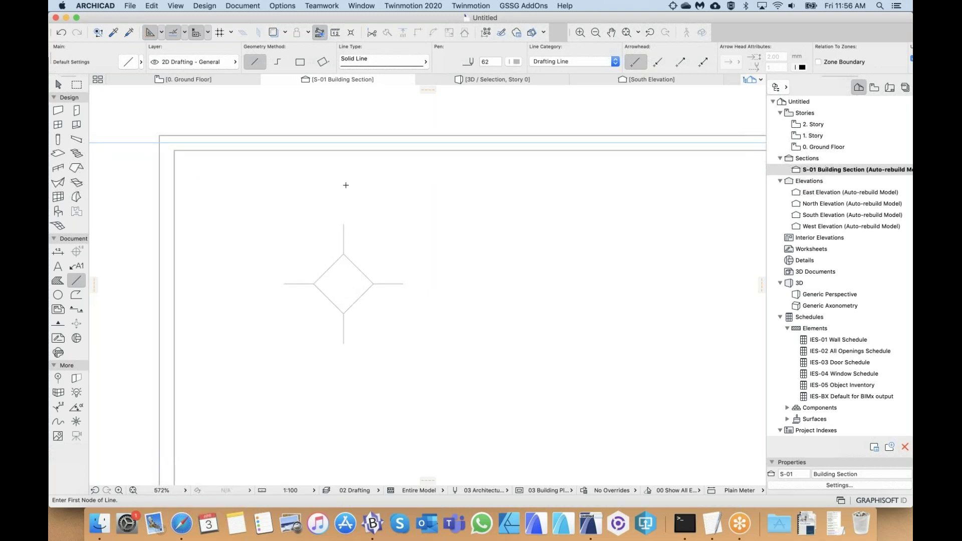
pyautogui.scroll(2, 322, 273)
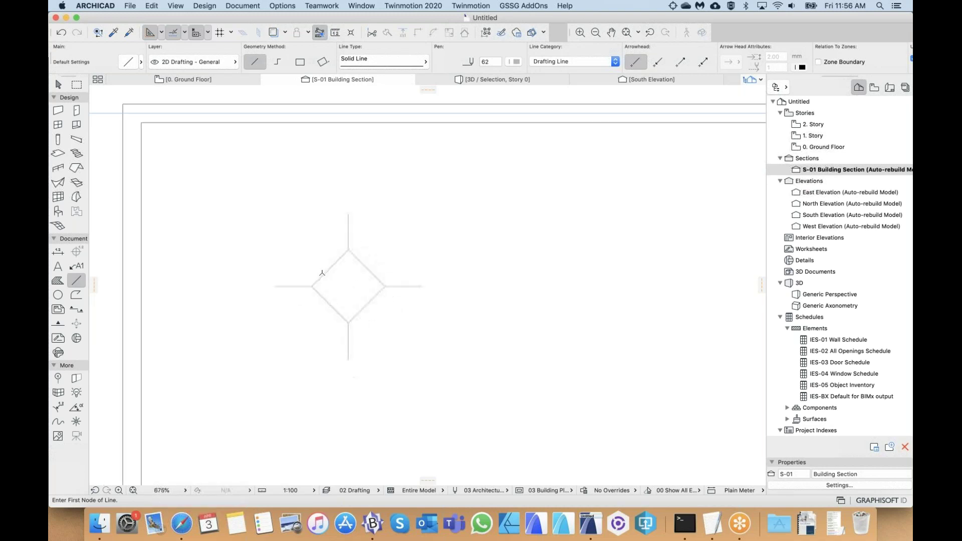
pyautogui.moveTo(323, 273); pyautogui.dragTo(316, 266, button='middle')
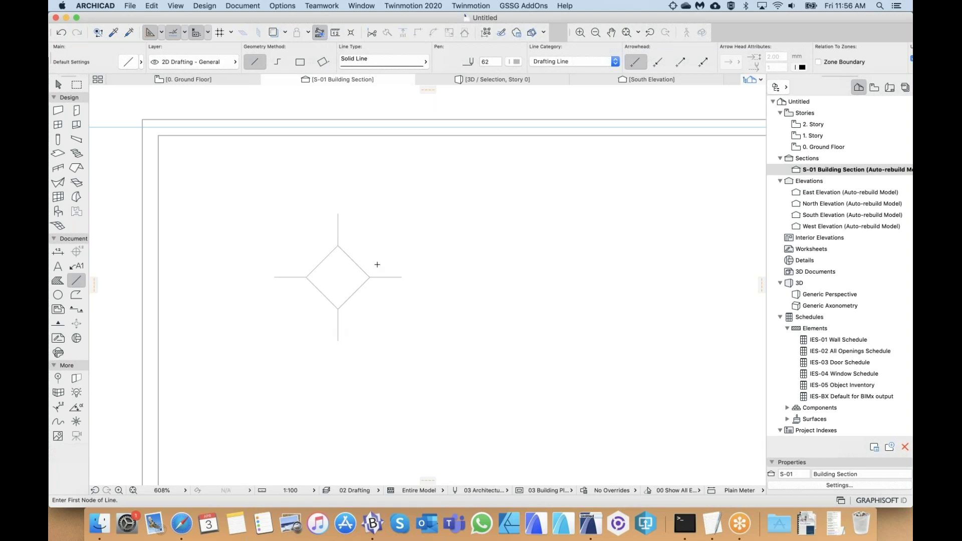
pyautogui.keyDown('shift'); pyautogui.click(150, 128); pyautogui.keyUp('shift')
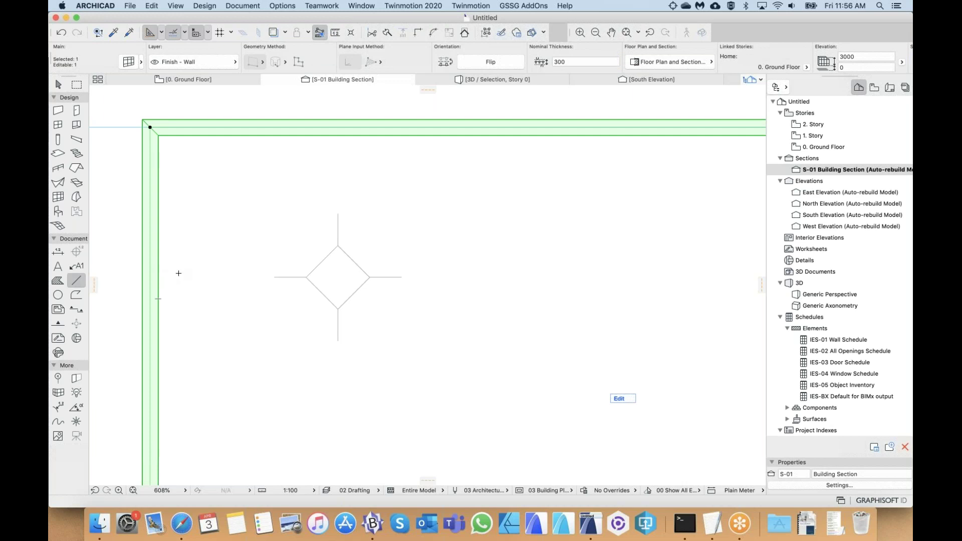
pyautogui.scroll(-5, 180, 272)
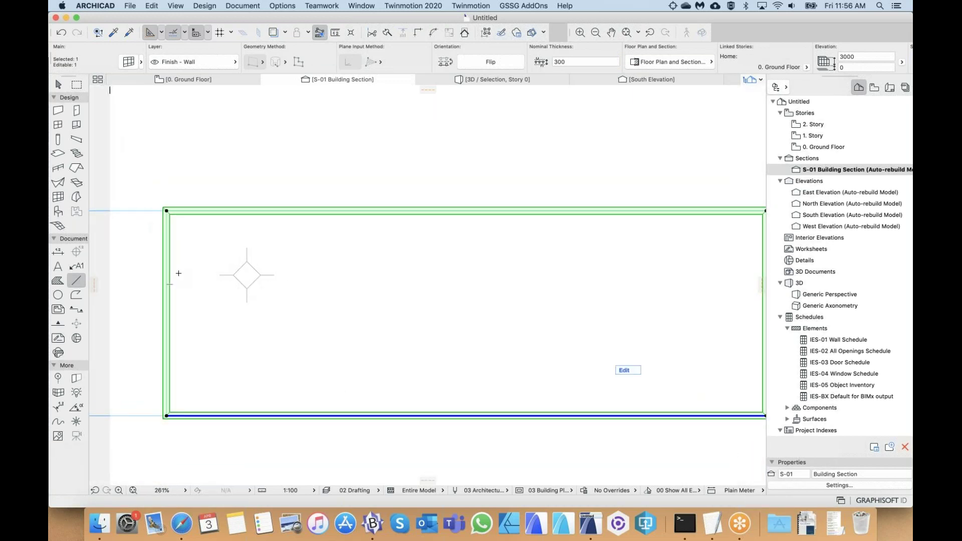
pyautogui.hscroll(3, 374, 274)
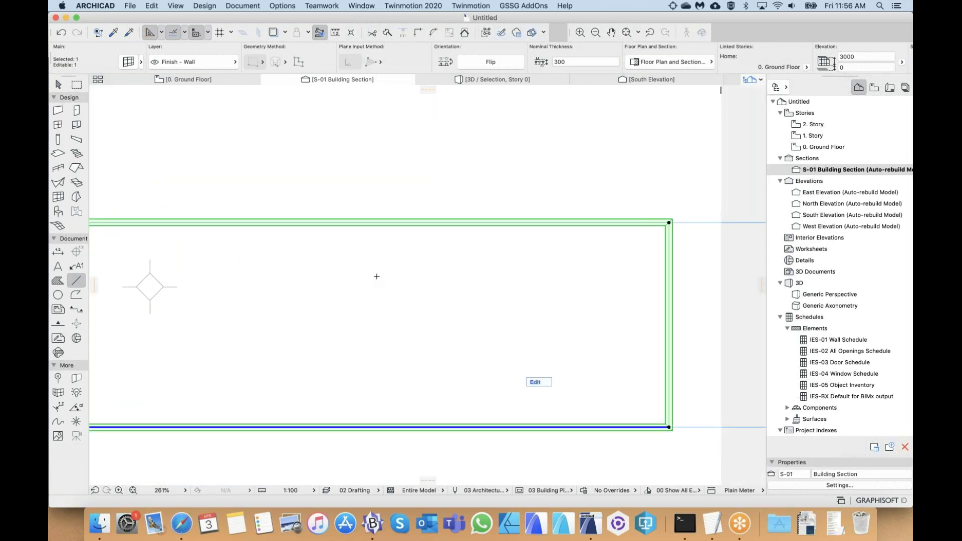
pyautogui.scroll(-1, 408, 303)
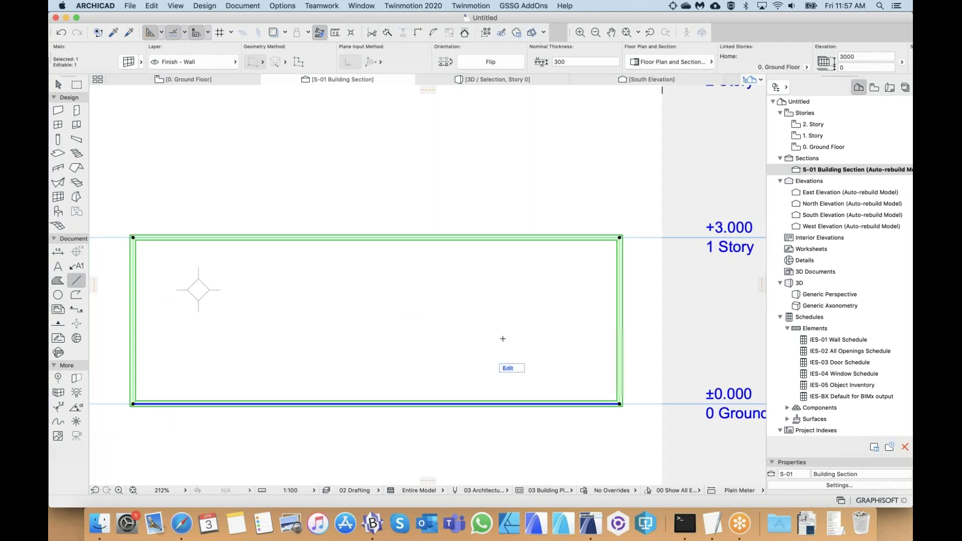
pyautogui.click(513, 370)
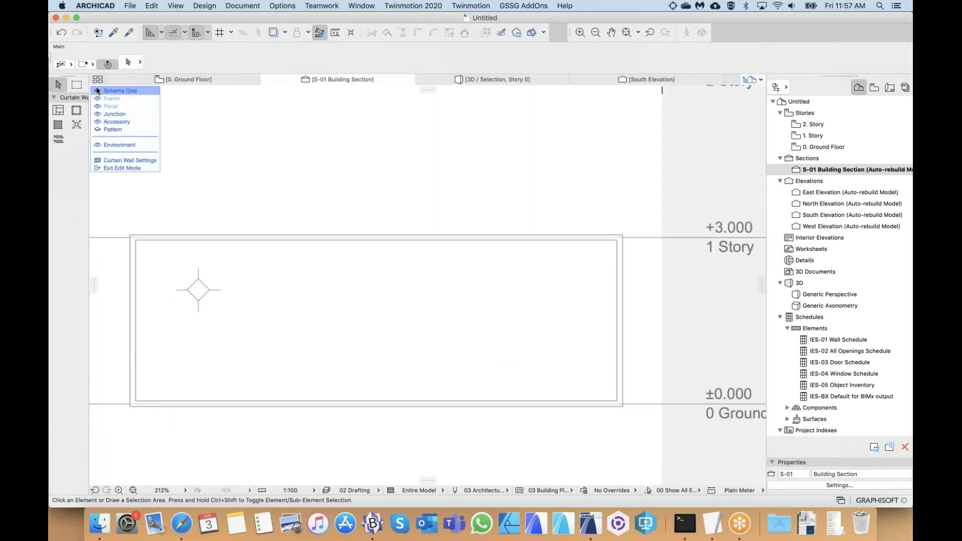
# - Start the curtain wall Frame tool and set its frame class to Mullion Frame
pyautogui.scroll(5, 176, 309)
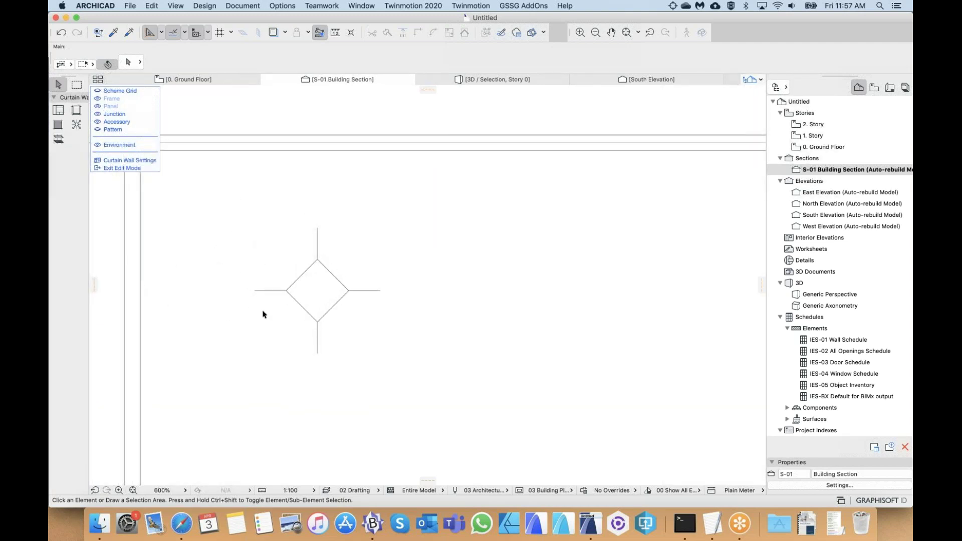
pyautogui.click(75, 110)
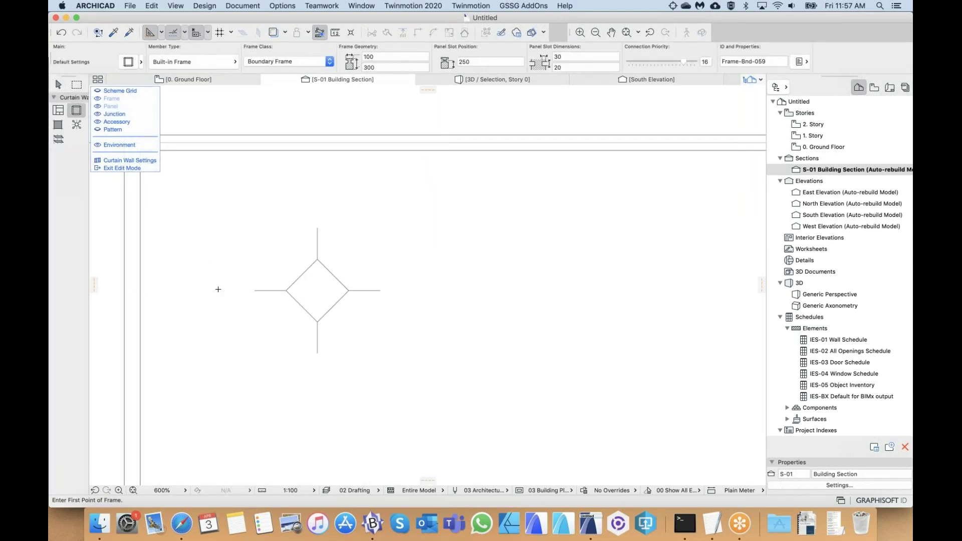
pyautogui.click(287, 61)
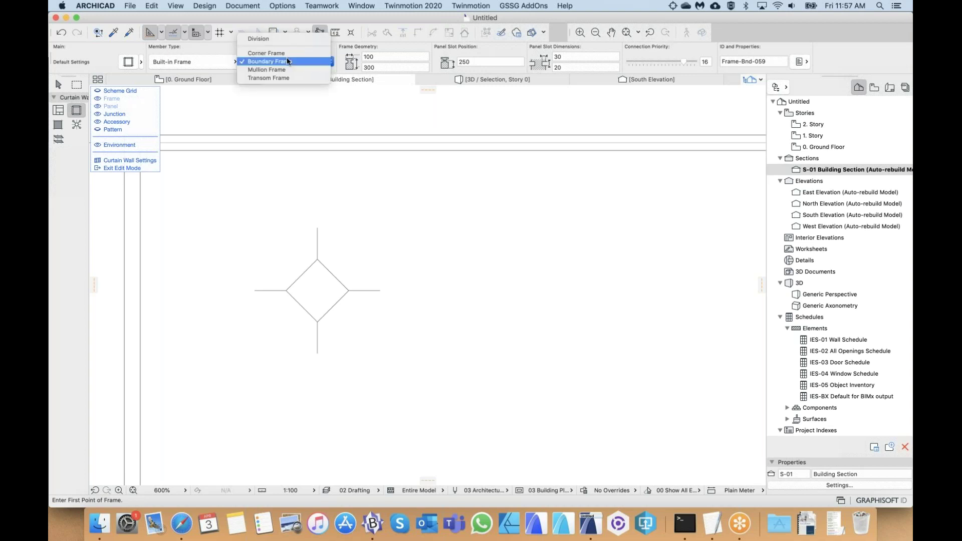
pyautogui.click(259, 51)
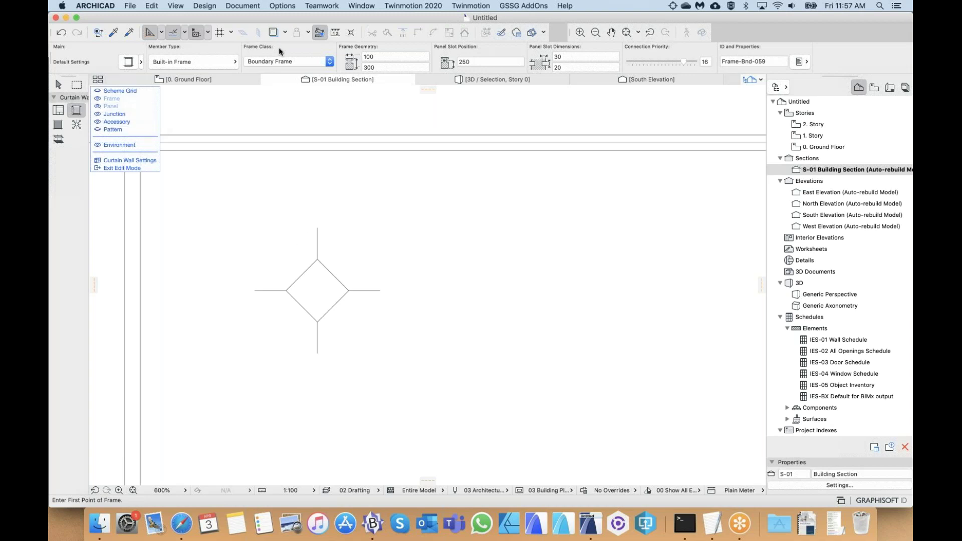
pyautogui.click(274, 62)
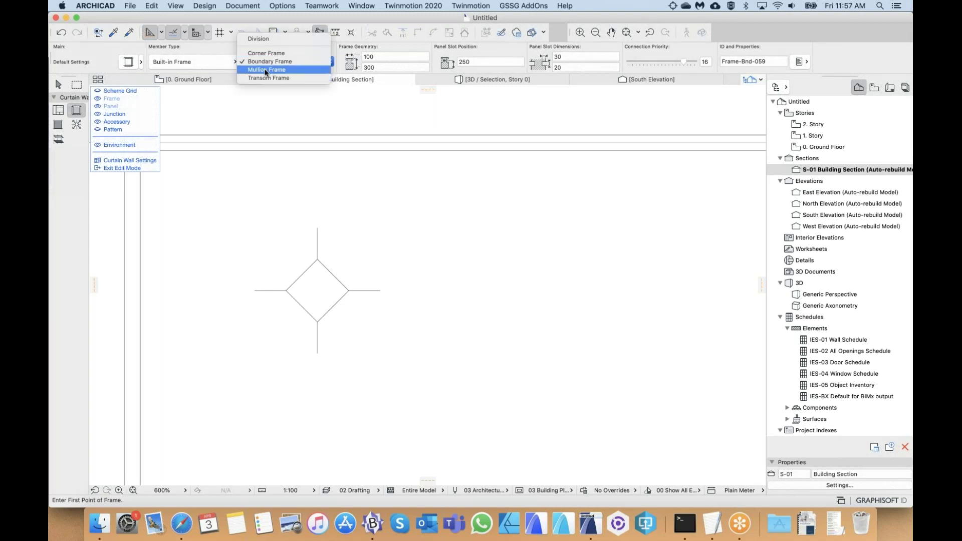
pyautogui.click(265, 70)
pyautogui.click(270, 60)
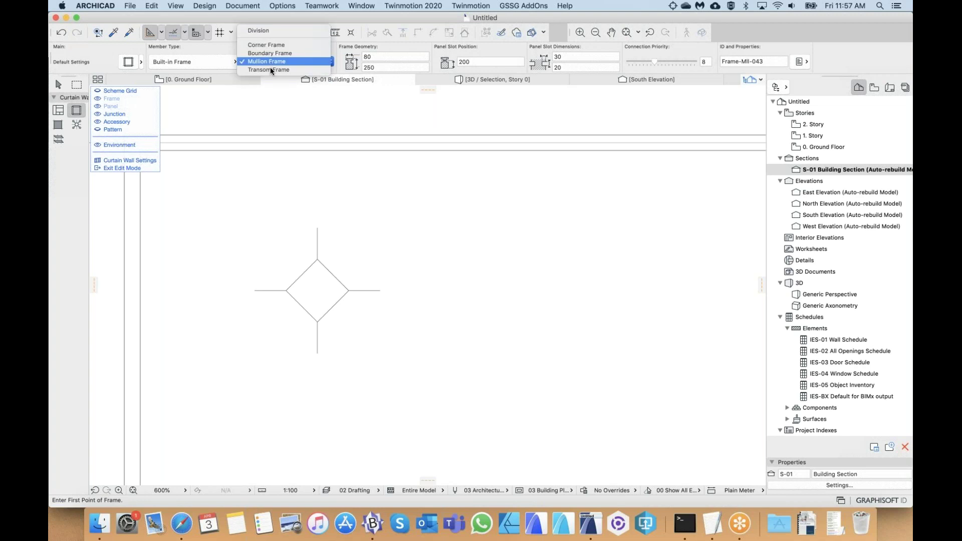
pyautogui.click(270, 71)
pyautogui.click(272, 62)
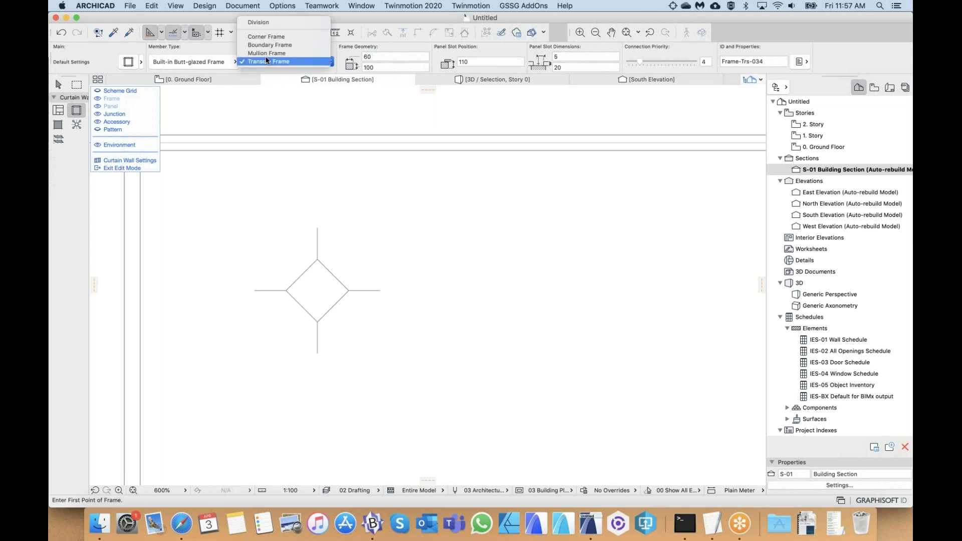
pyautogui.click(266, 53)
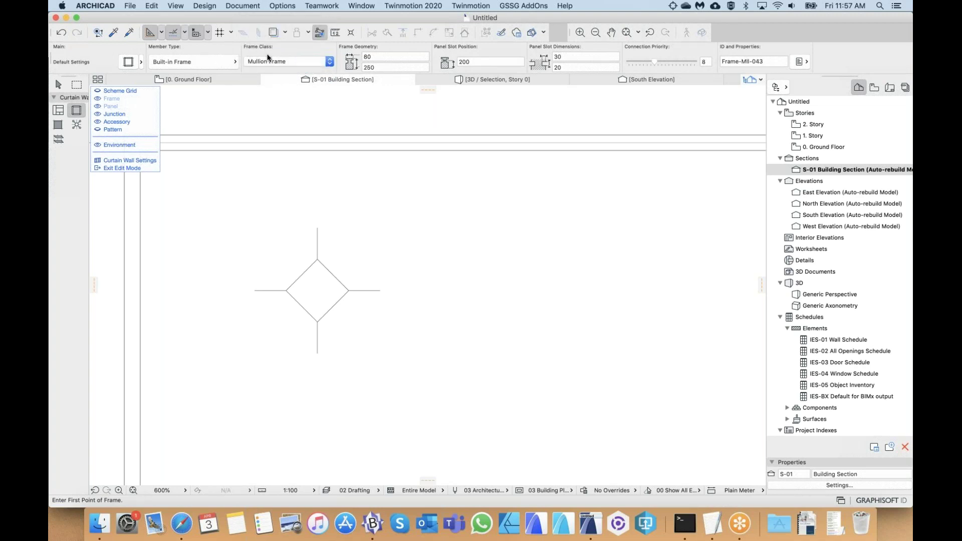
pyautogui.click(270, 61)
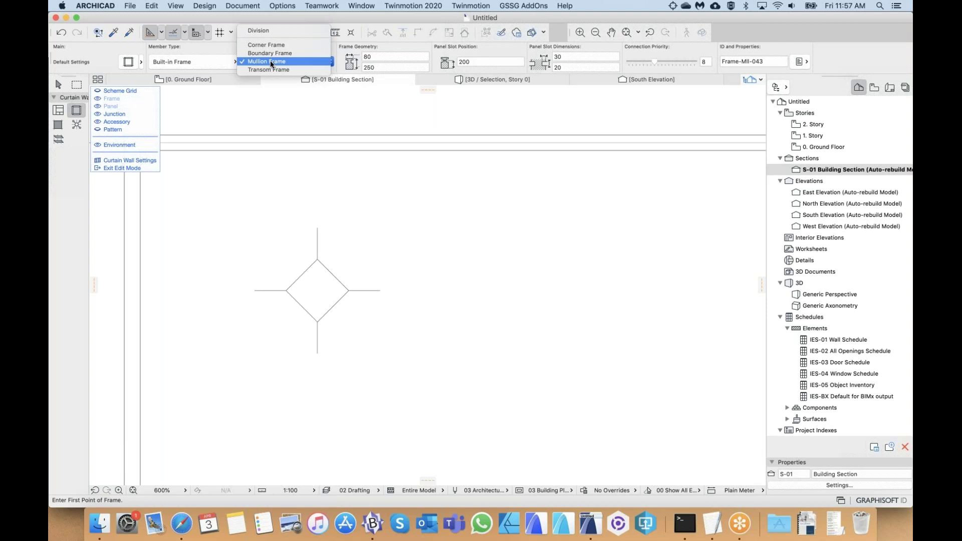
pyautogui.click(270, 60)
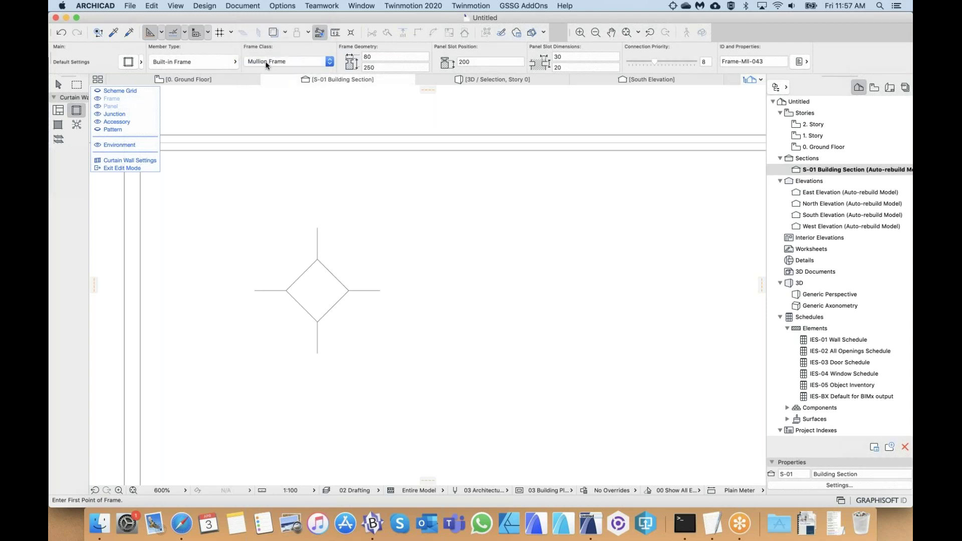
pyautogui.click(99, 145)
pyautogui.click(99, 146)
pyautogui.click(272, 61)
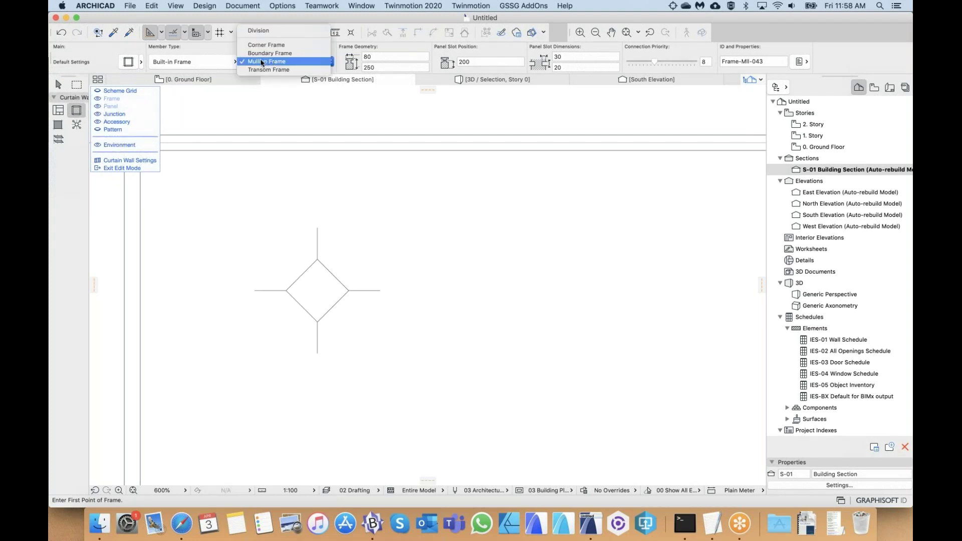
pyautogui.click(261, 62)
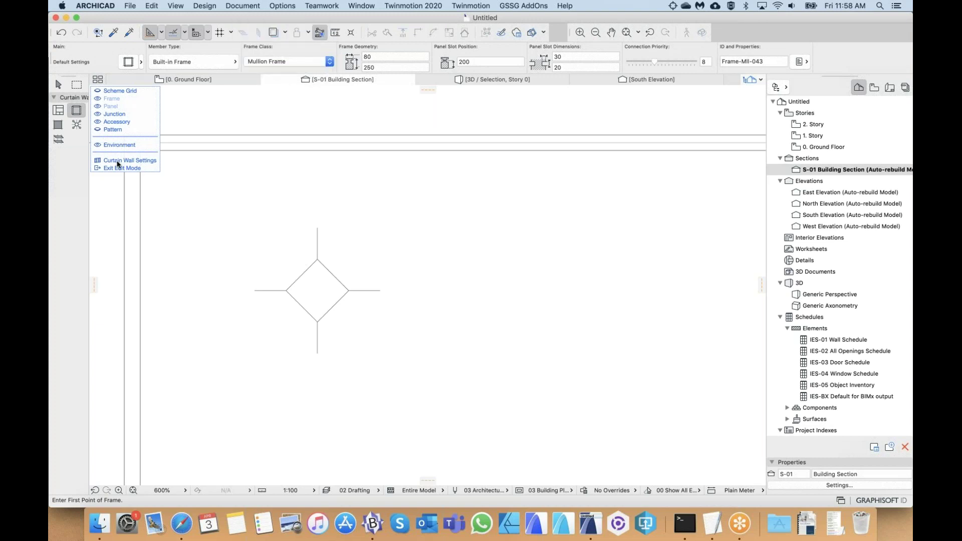
# - Draw mullion frames over the line pattern's upper arm, right arm and the diamond's two right-hand sides, snapping to the line endpoints
pyautogui.scroll(5, 283, 236)
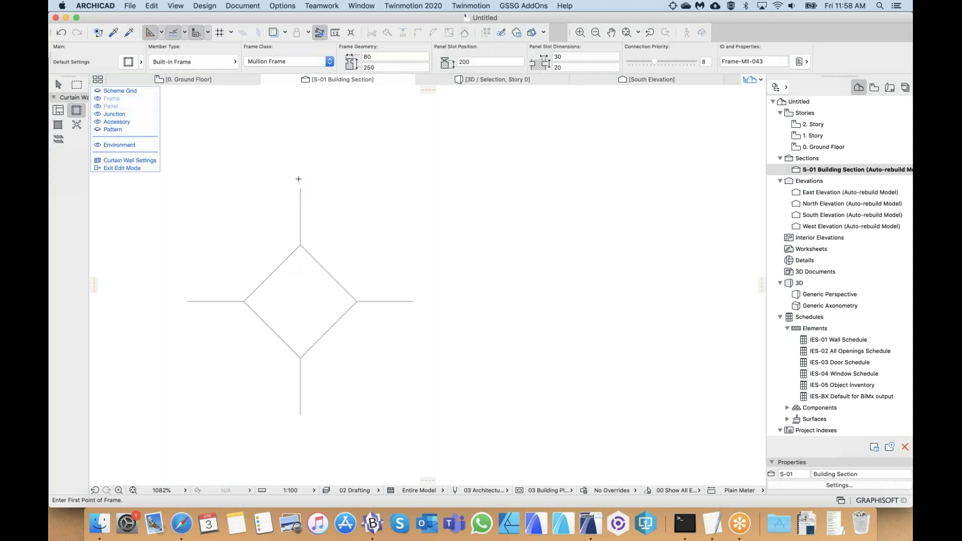
pyautogui.click(301, 188)
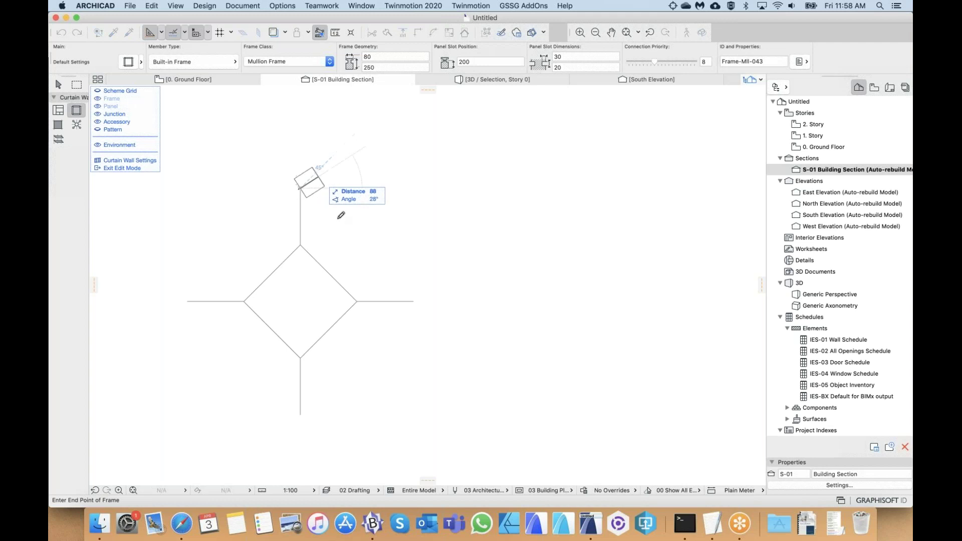
pyautogui.click(312, 242)
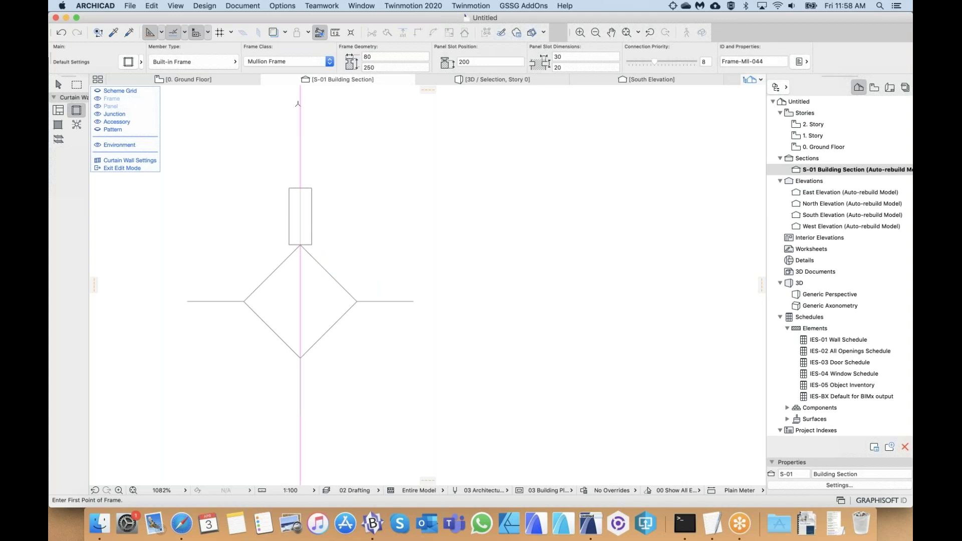
pyautogui.click(300, 245)
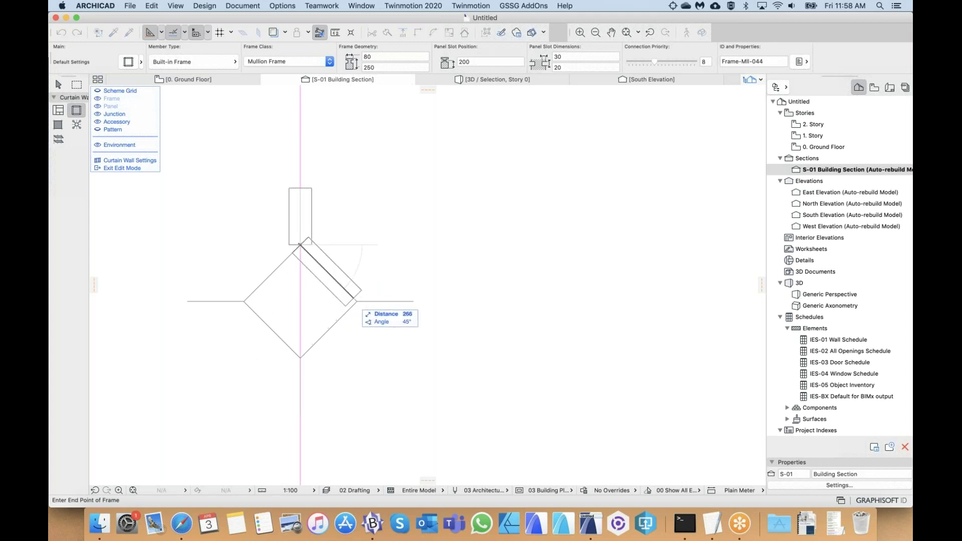
pyautogui.click(356, 301)
pyautogui.click(356, 301)
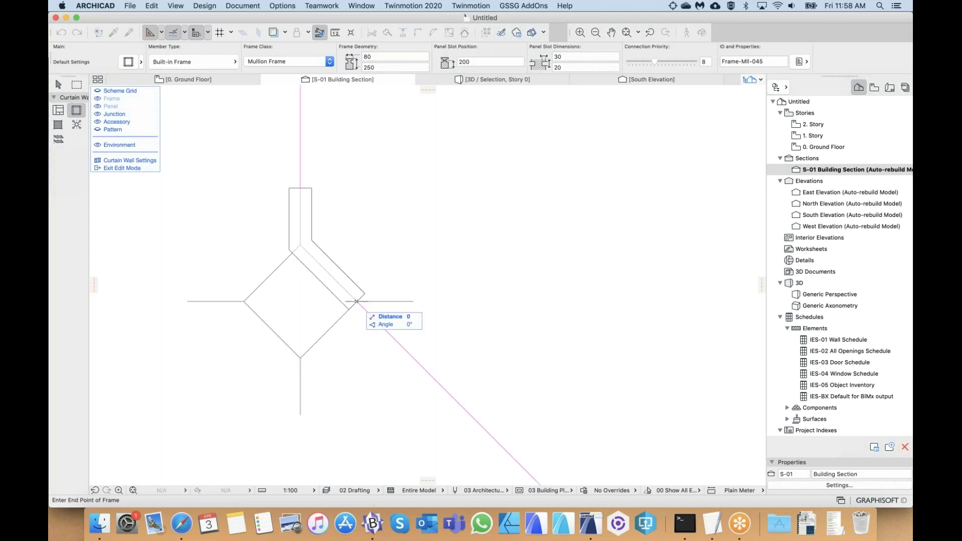
pyautogui.click(414, 301)
pyautogui.click(356, 301)
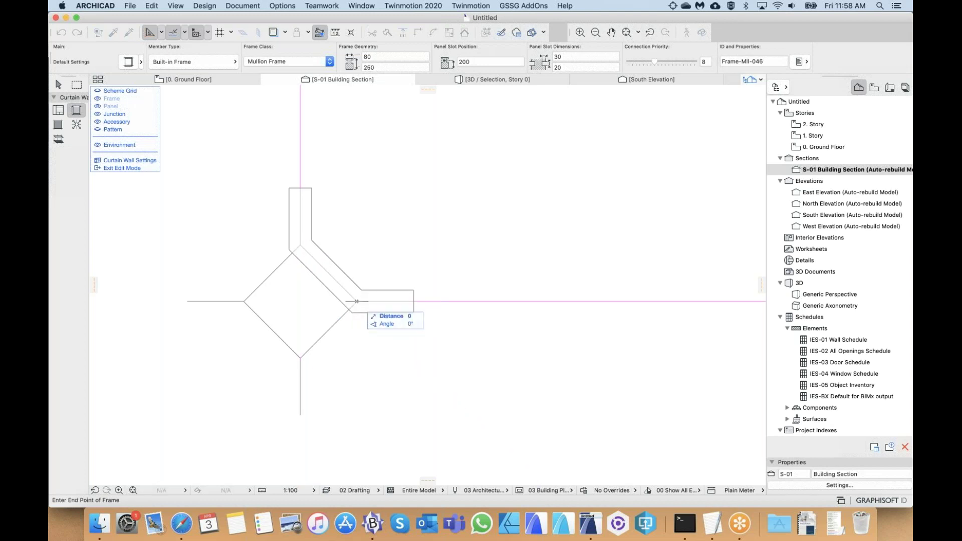
pyautogui.click(300, 358)
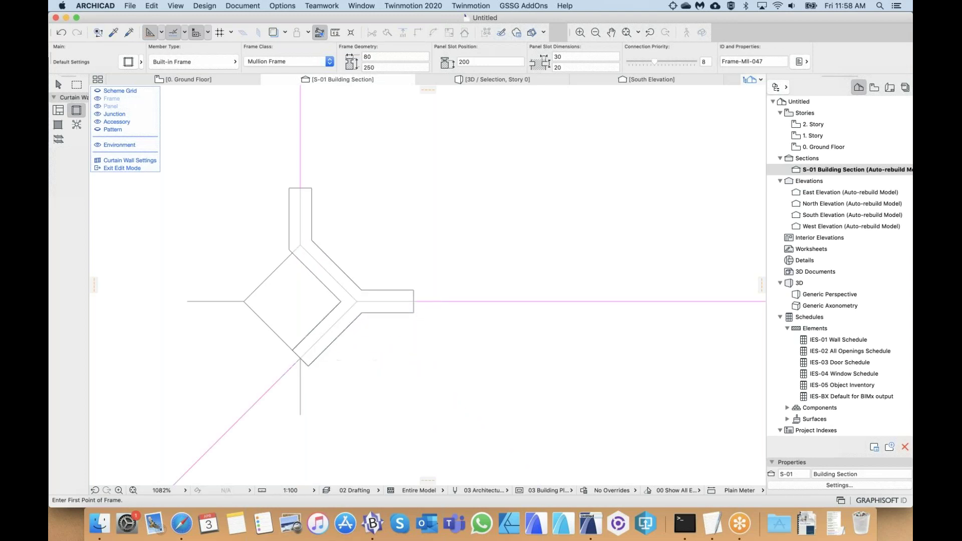
# - Draw mullion frames over the line pattern's lower arm, left arm and the diamond's two left-hand sides to complete the frame shape
pyautogui.click(300, 359)
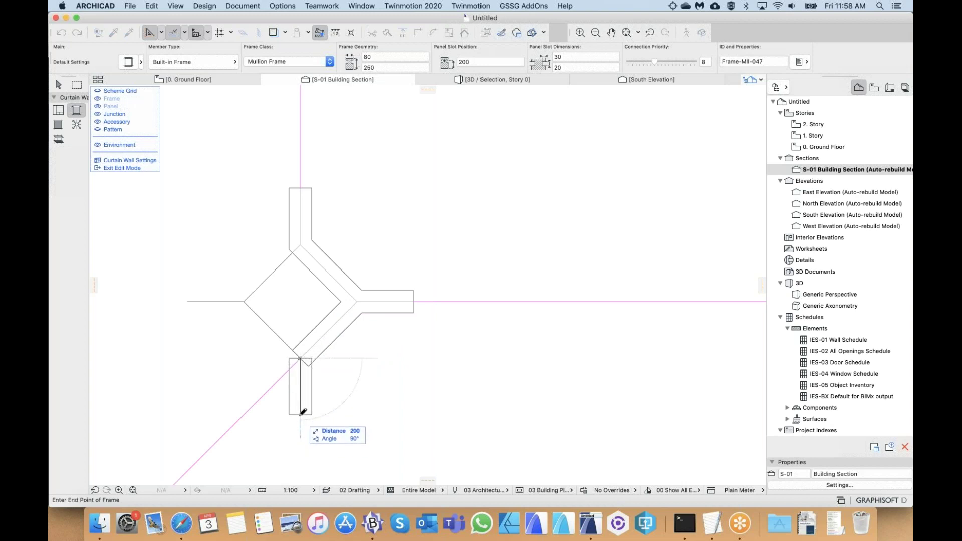
pyautogui.click(243, 301)
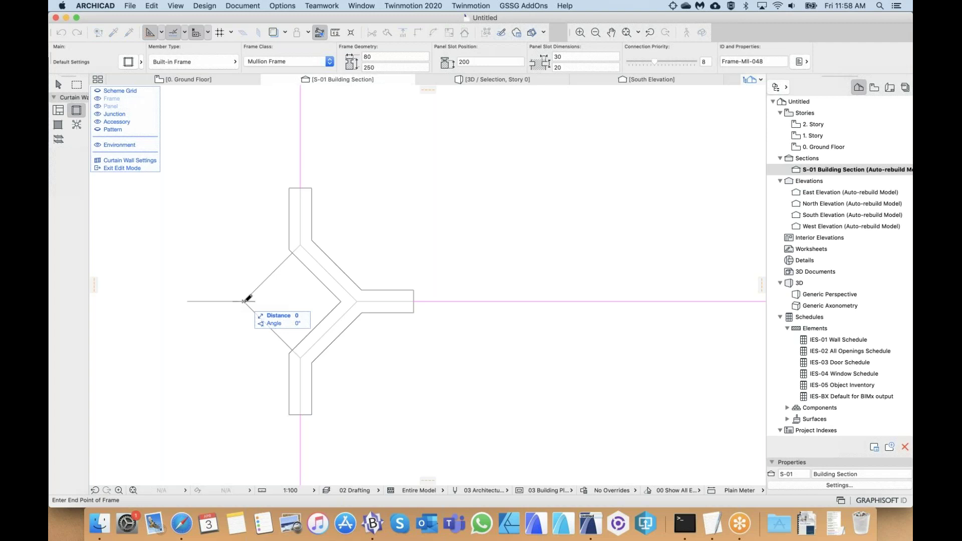
pyautogui.click(295, 351)
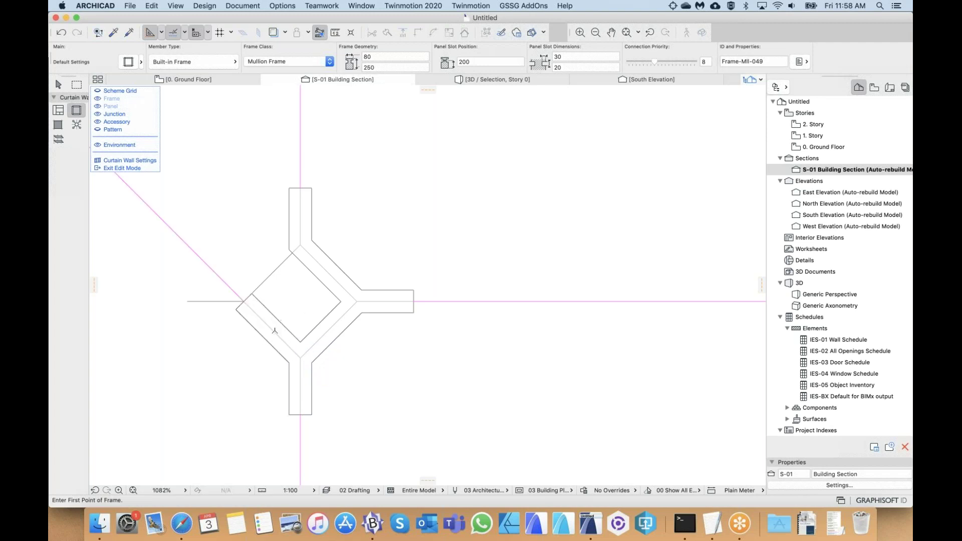
pyautogui.click(188, 301)
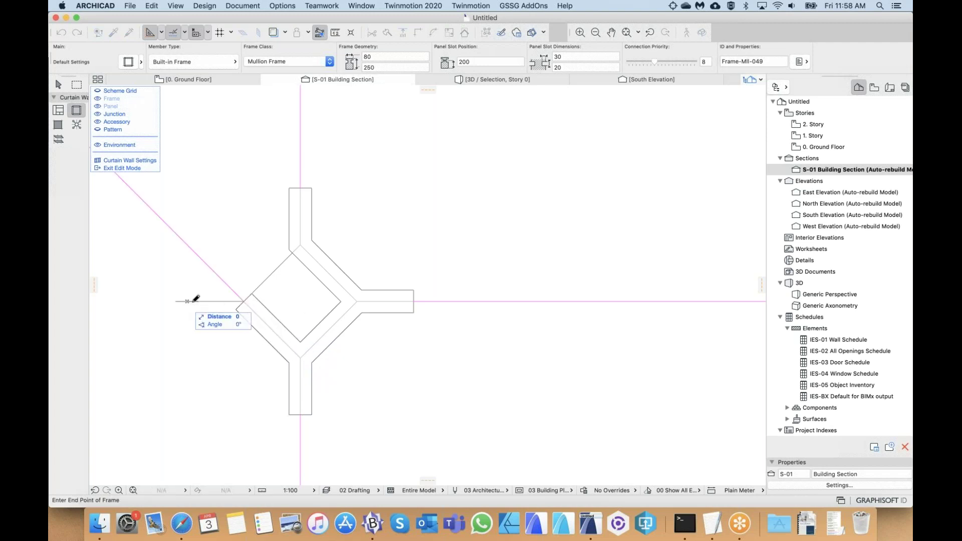
pyautogui.click(244, 301)
pyautogui.click(244, 301)
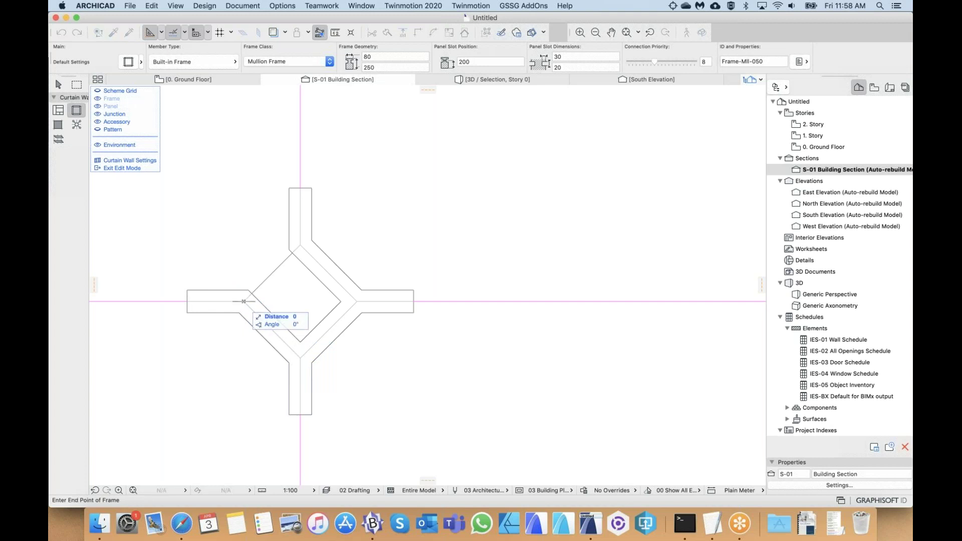
pyautogui.click(301, 242)
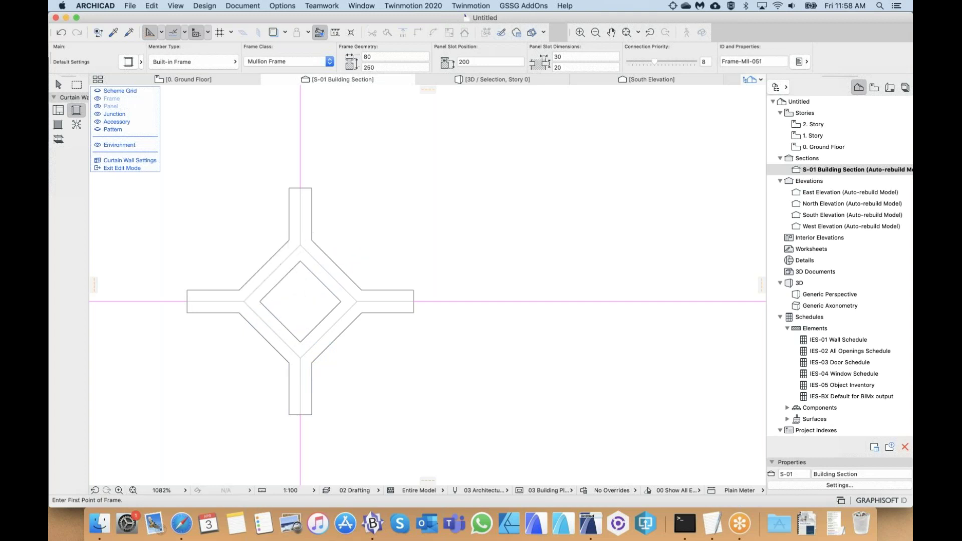
# - Turn on the display of the Pattern in the curtain wall's edit mode
pyautogui.hscroll(-3, 260, 223)
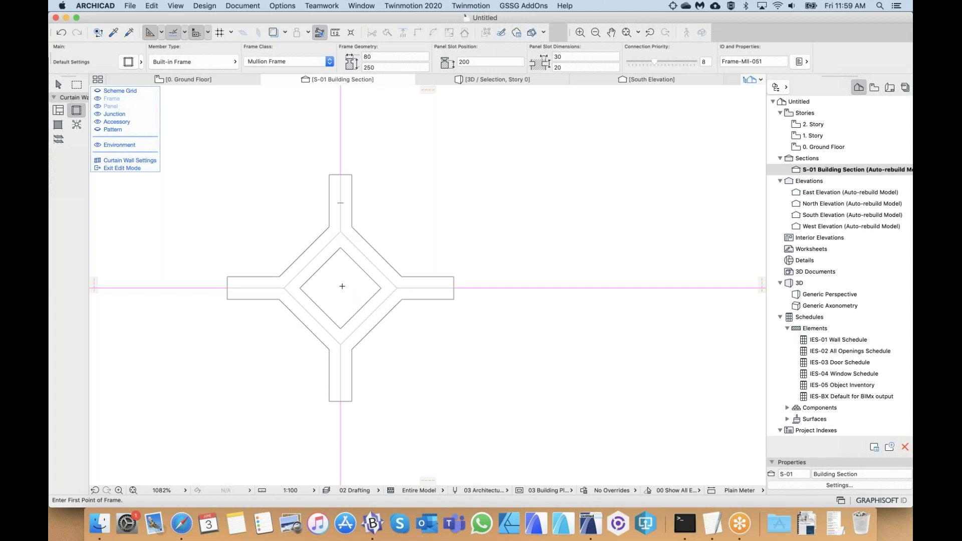
pyautogui.scroll(1, 330, 288)
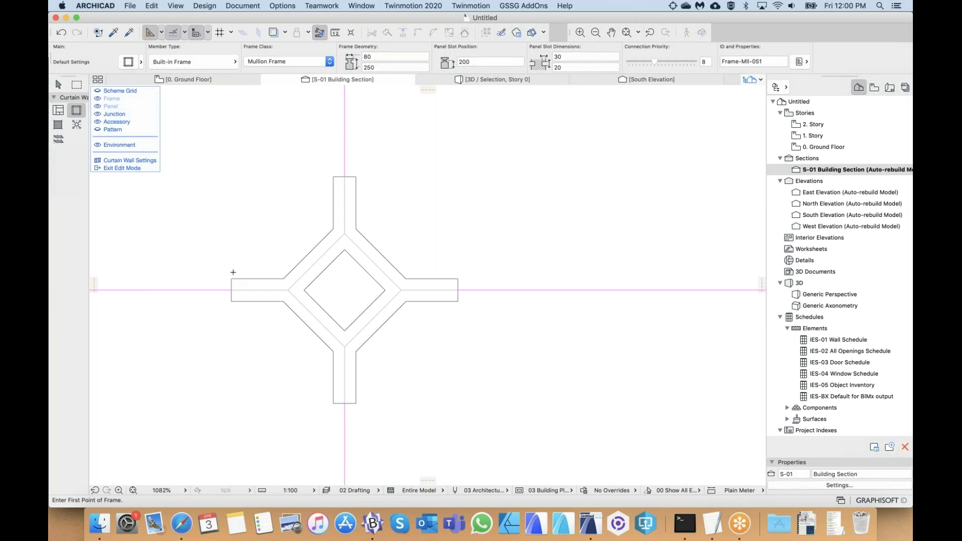
pyautogui.scroll(-3, 272, 285)
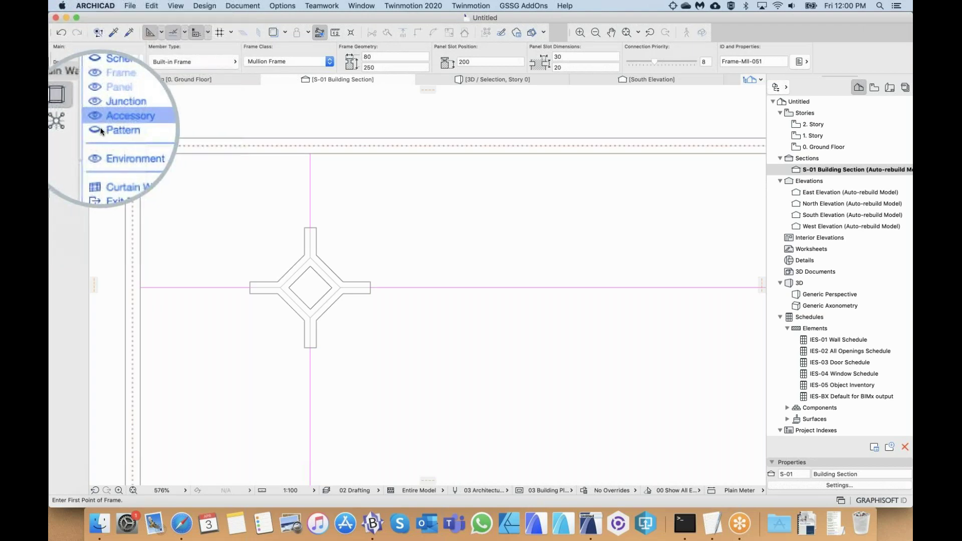
pyautogui.click(100, 131)
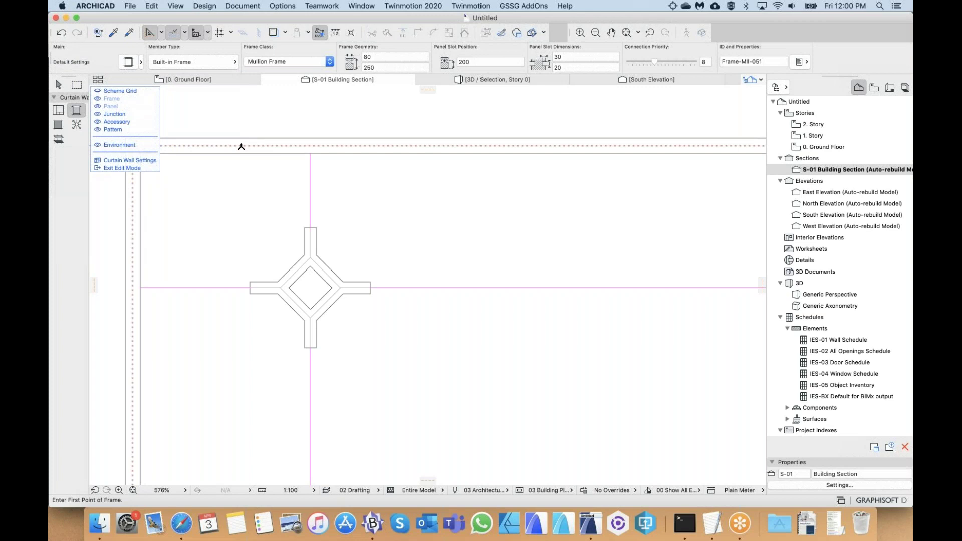
# - Move the curtain wall pattern boundary's lower edge up to the end of the frame shape's lower arm
pyautogui.scroll(-5, 241, 146)
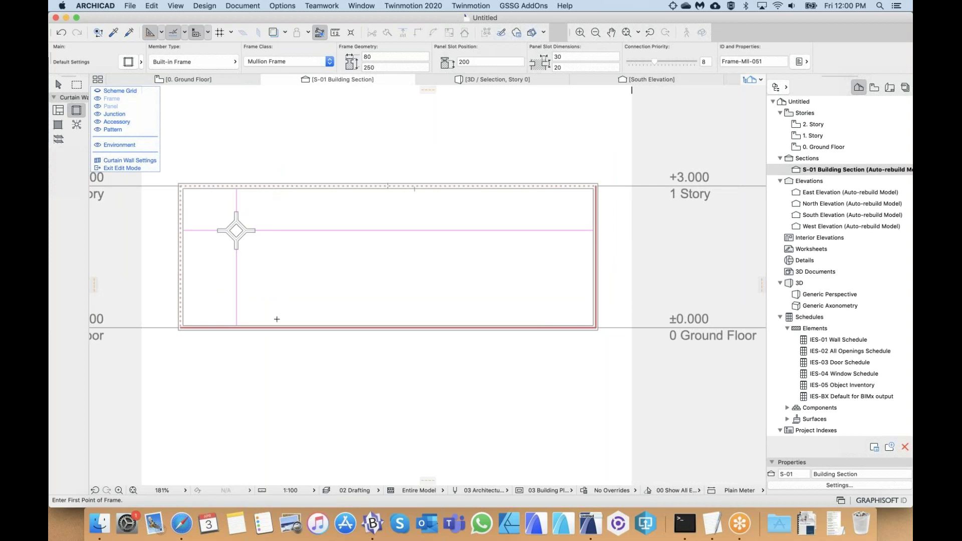
pyautogui.hscroll(5, 440, 346)
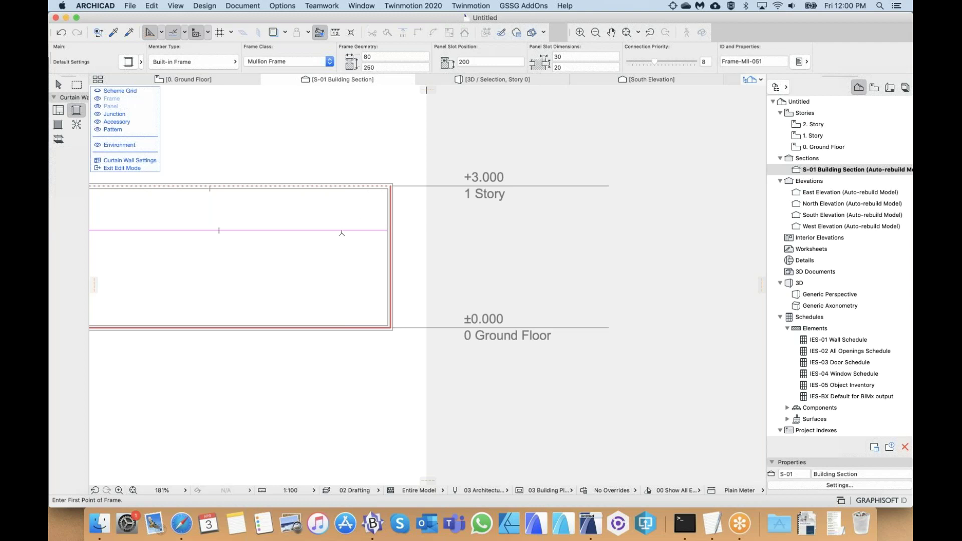
pyautogui.hscroll(-6, 370, 198)
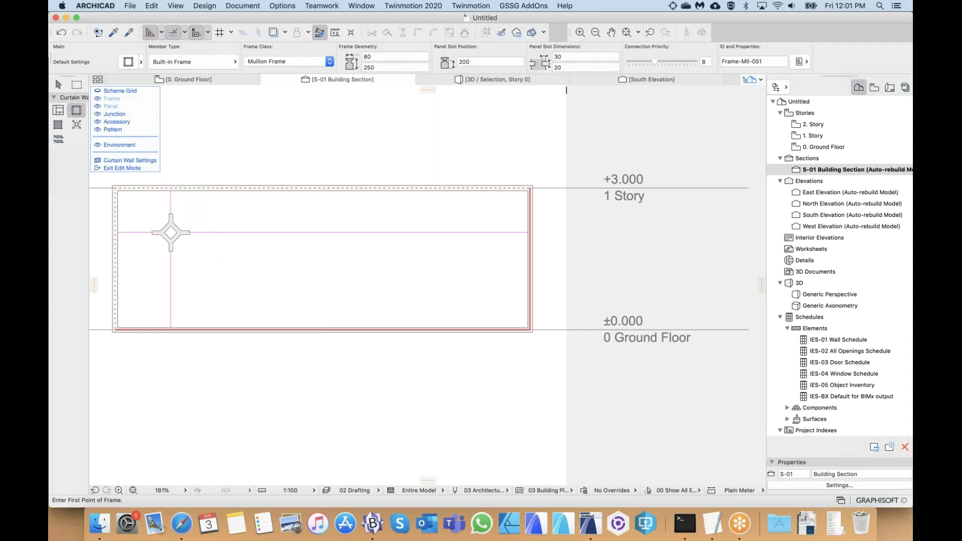
pyautogui.hscroll(-3, 238, 273)
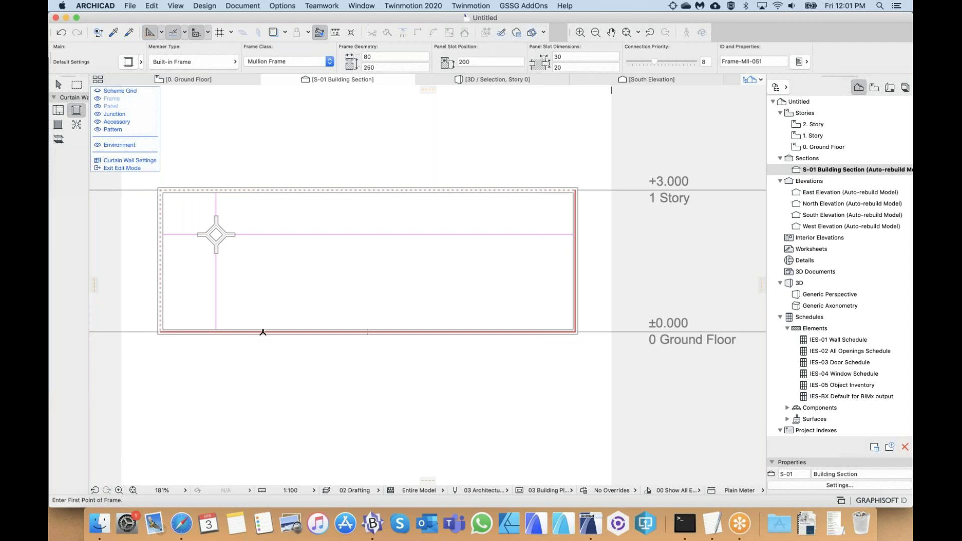
pyautogui.click(263, 333)
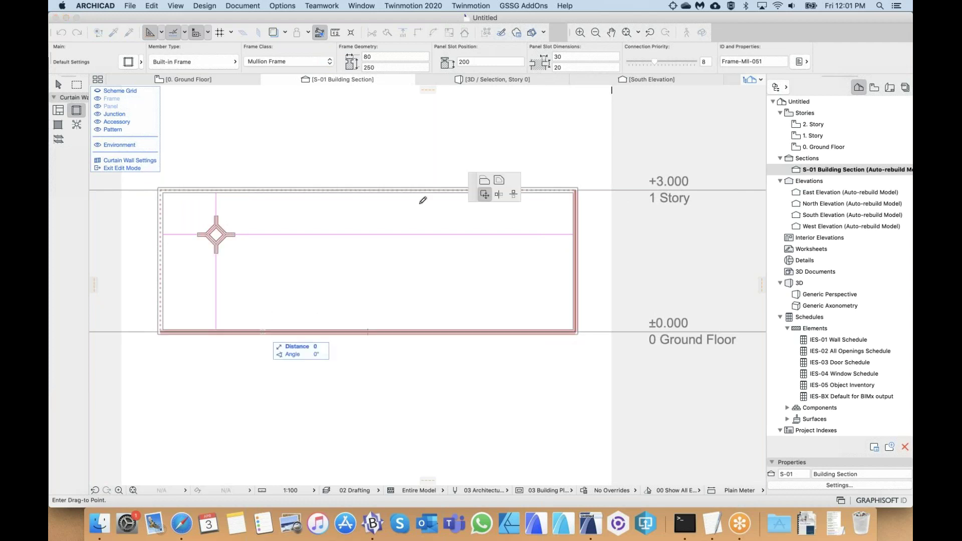
pyautogui.click(348, 239)
pyautogui.click(350, 230)
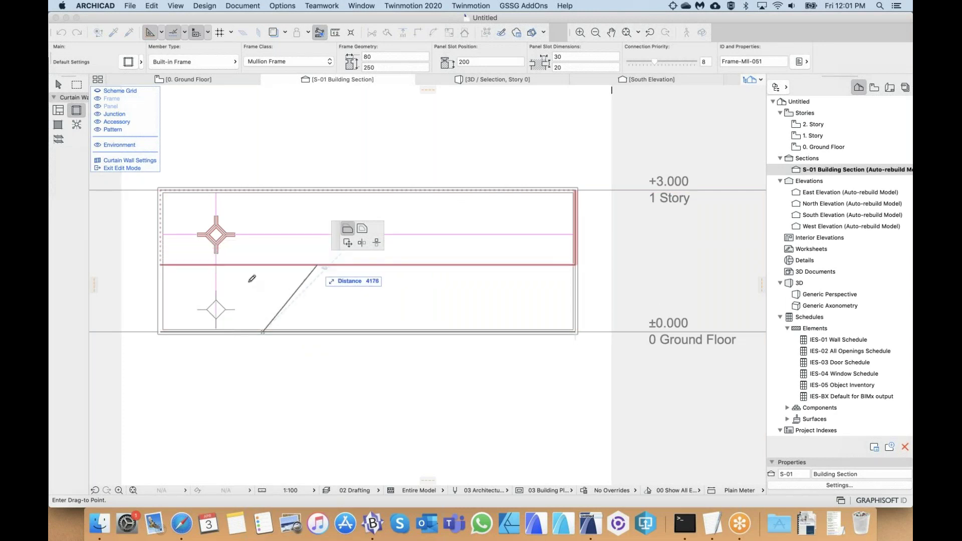
pyautogui.scroll(5, 206, 264)
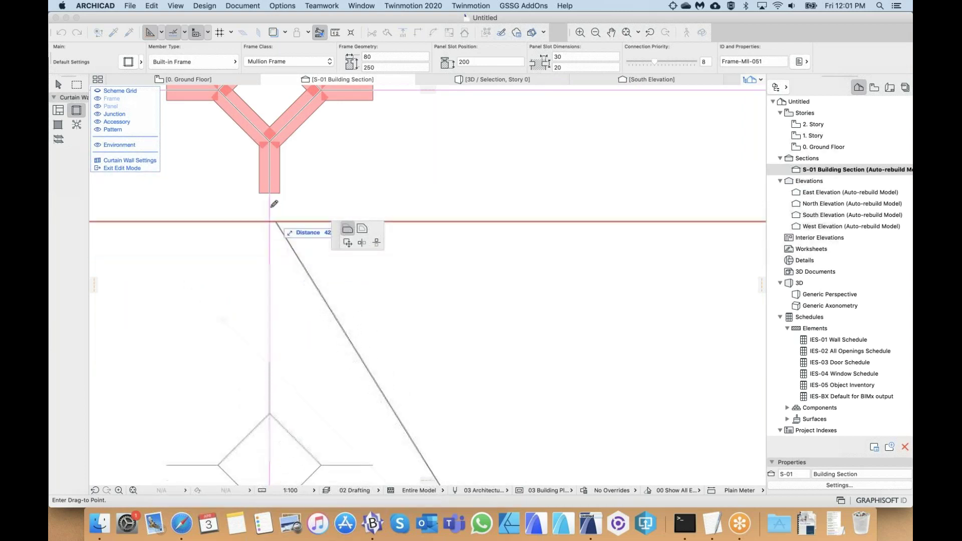
pyautogui.click(270, 191)
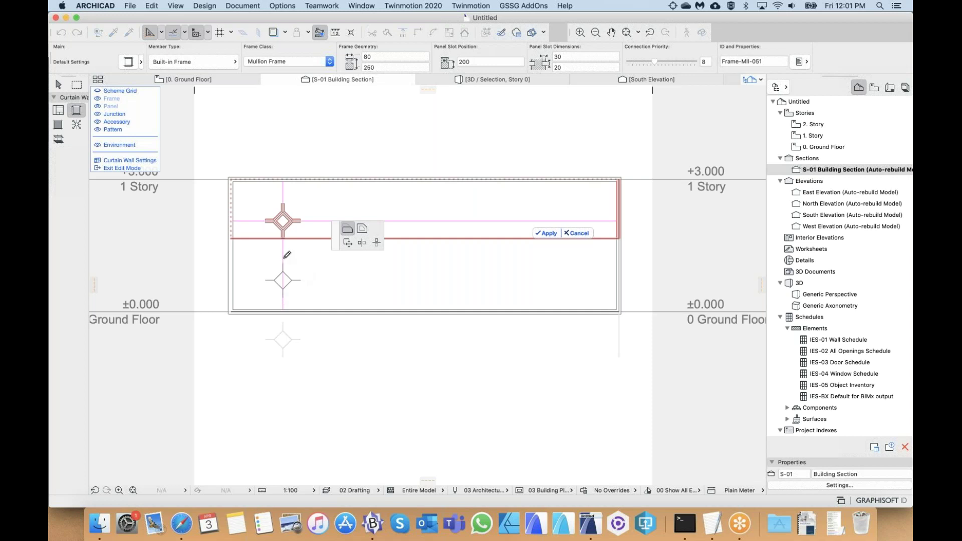
# - Move the pattern boundary's upper edge down to the end of the frame shape's upper arm
pyautogui.scroll(3, 276, 251)
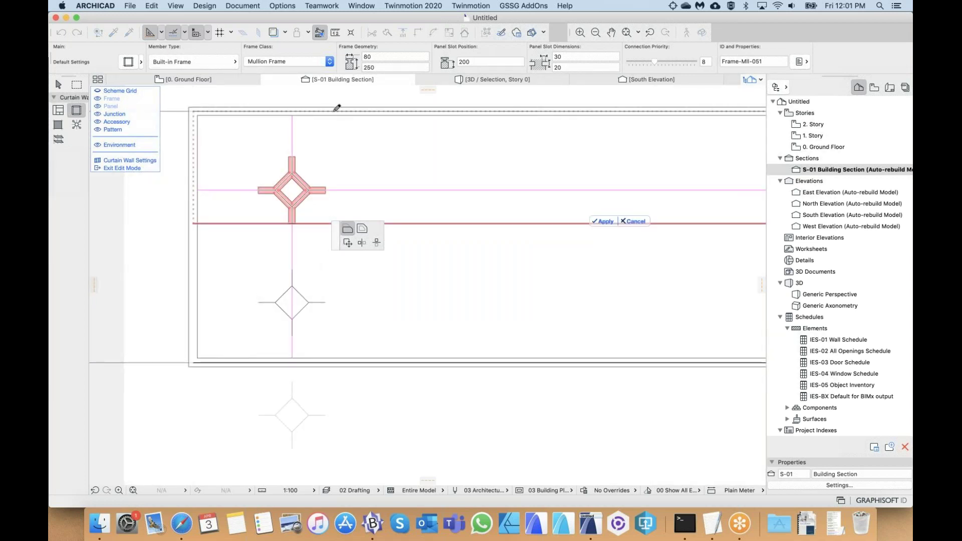
pyautogui.click(333, 111)
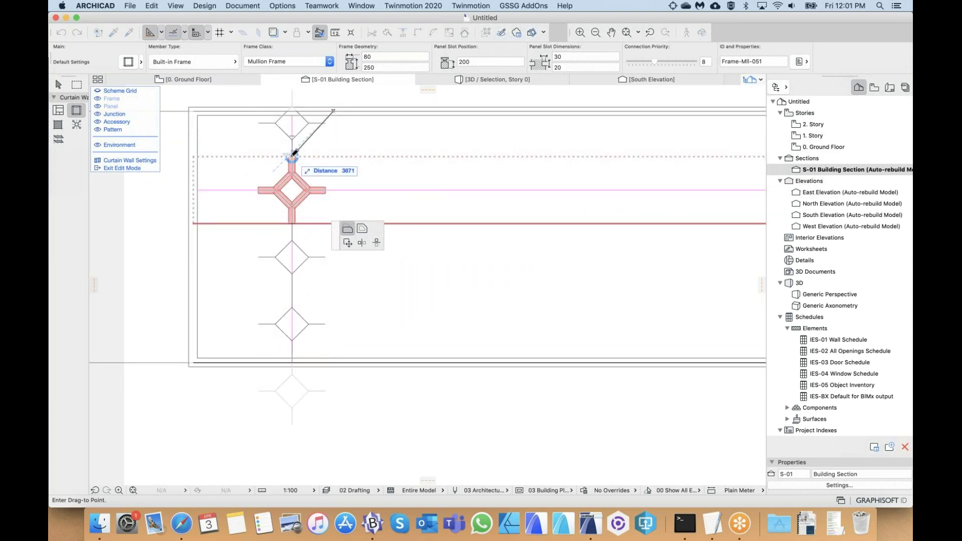
pyautogui.click(293, 154)
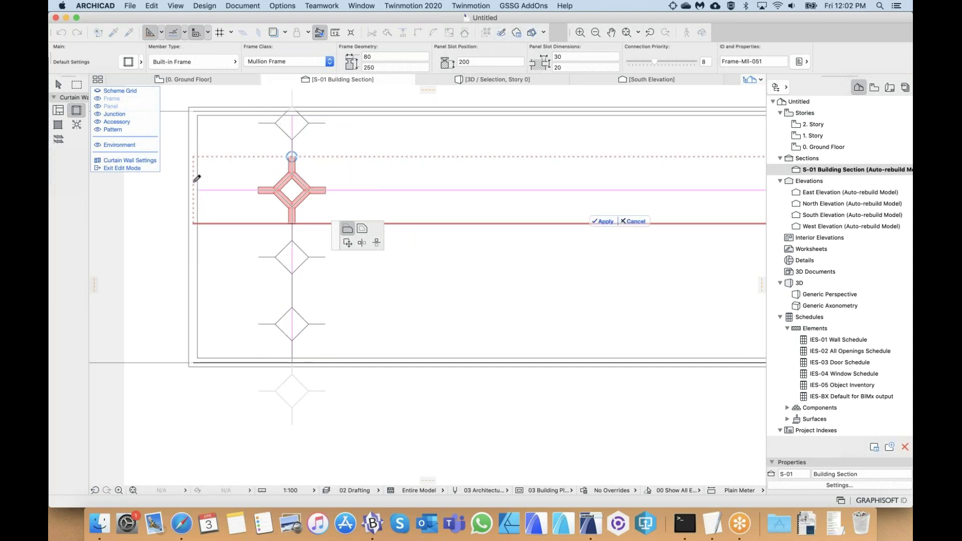
# - Move the pattern boundary's left edge in to the end of the frame shape's left arm
pyautogui.click(194, 182)
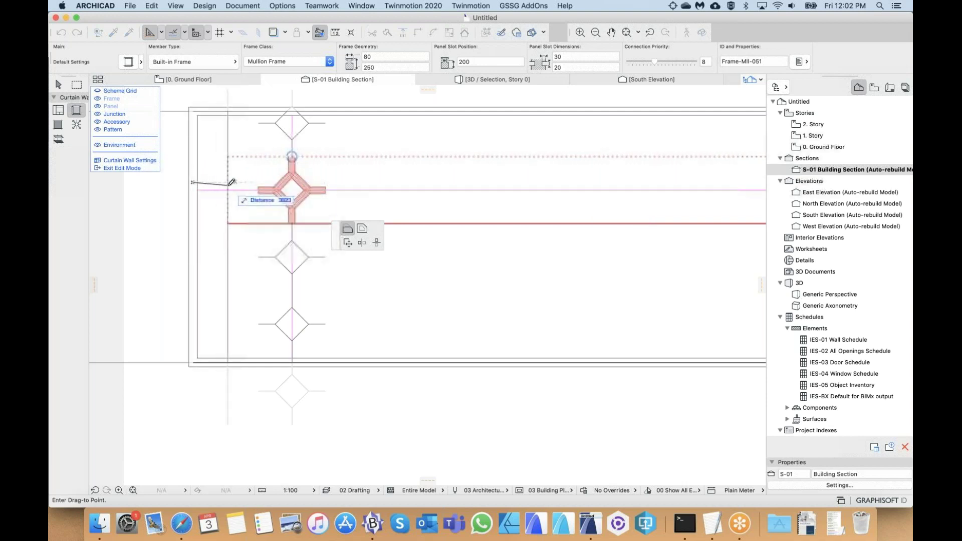
pyautogui.click(260, 188)
pyautogui.scroll(10, 261, 189)
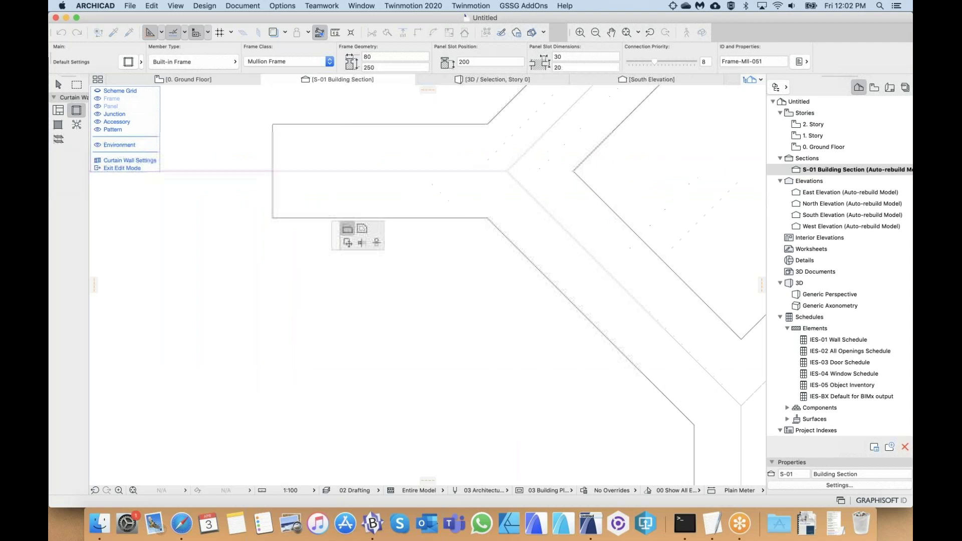
pyautogui.scroll(-10, 290, 194)
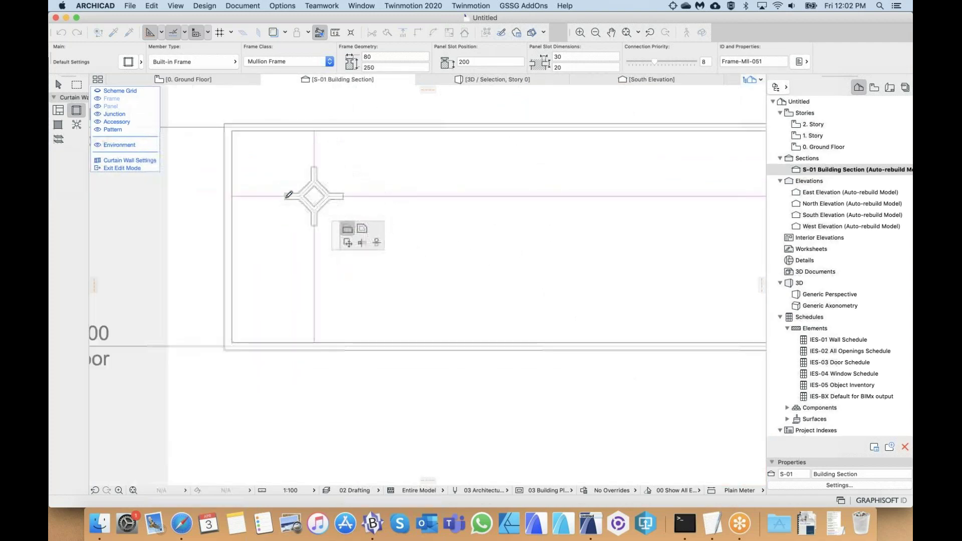
# - Move the pattern boundary's right edge in to the end of the frame shape's right arm and apply the new boundary
pyautogui.hscroll(3, 477, 171)
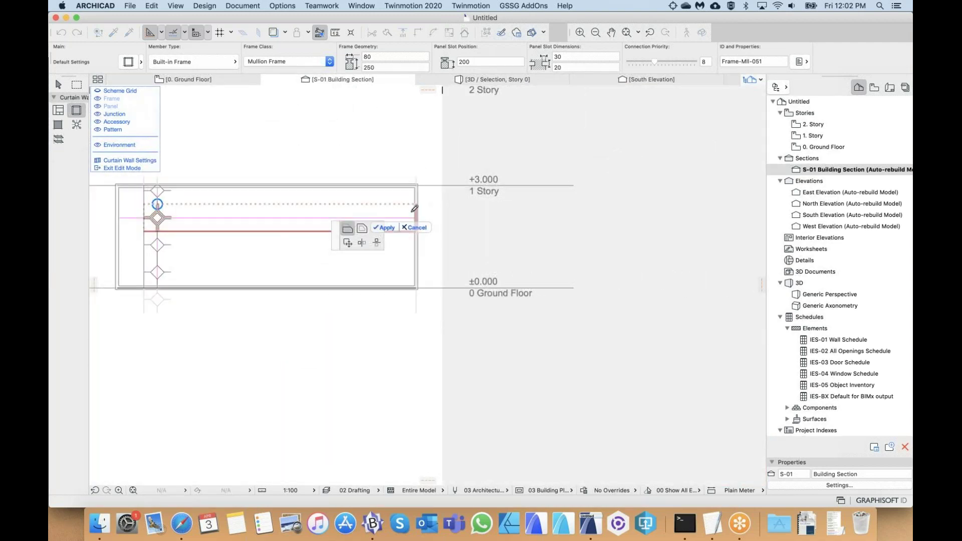
pyautogui.click(421, 209)
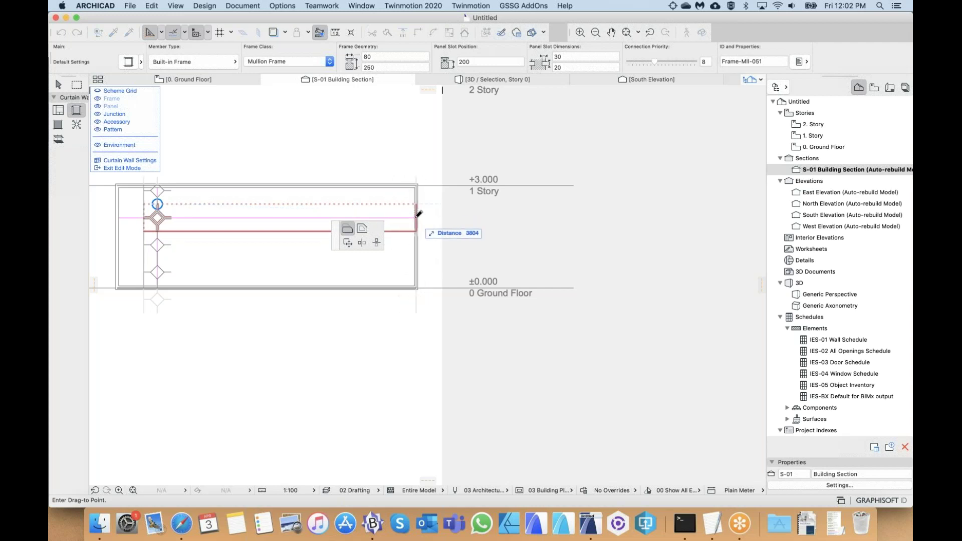
pyautogui.hscroll(-3, 251, 222)
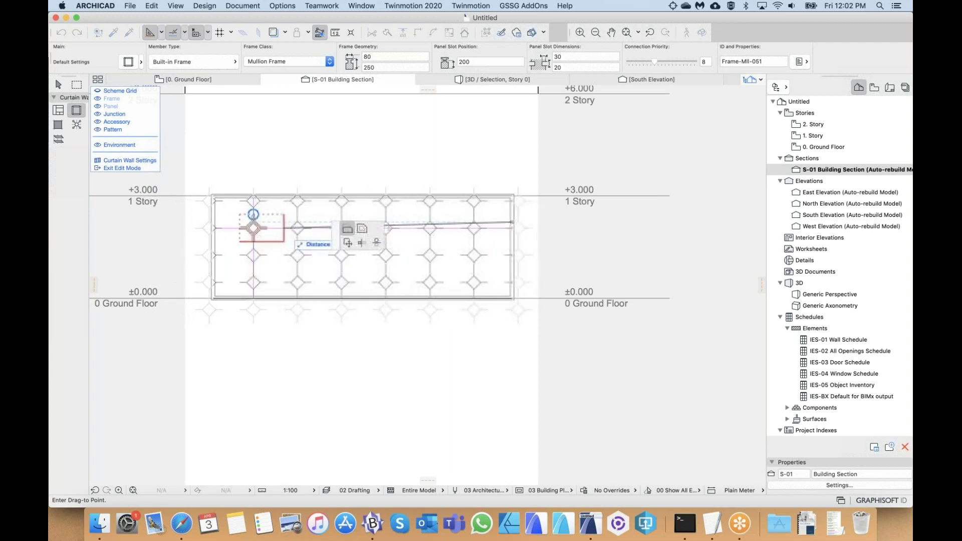
pyautogui.scroll(5, 262, 230)
pyautogui.scroll(-5, 191, 200)
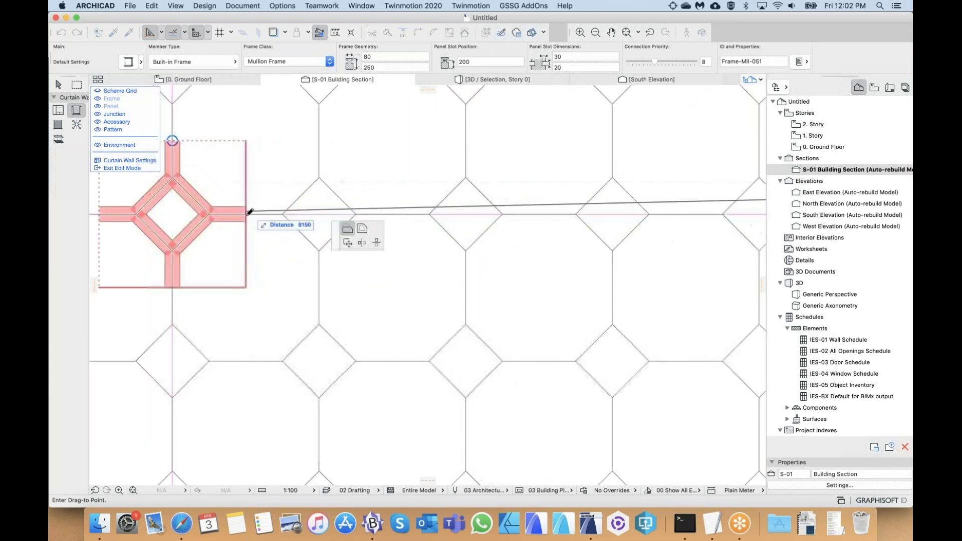
pyautogui.hscroll(-3, 200, 168)
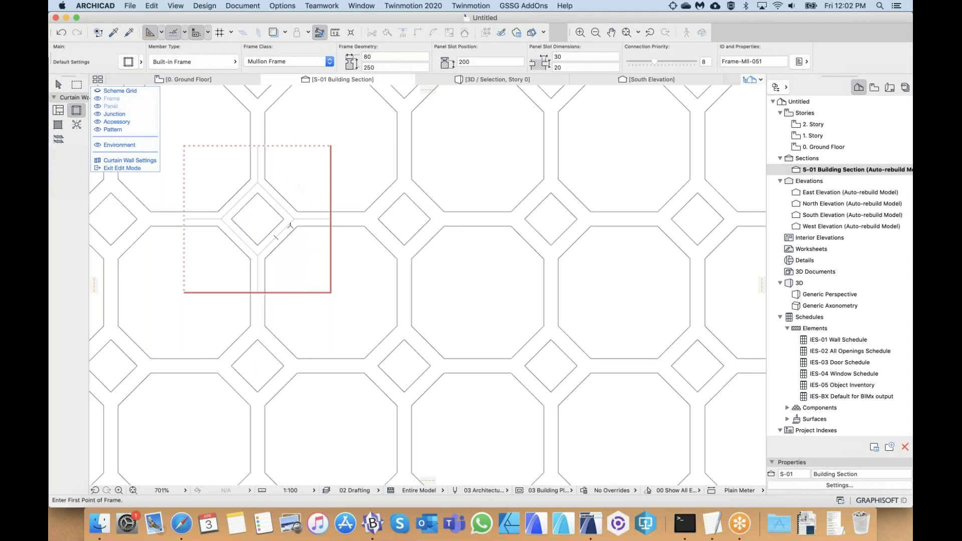
# - Examine the repeated frame pattern across the curtain wall and around the pattern boundary
pyautogui.scroll(-5, 291, 226)
pyautogui.scroll(3, 222, 229)
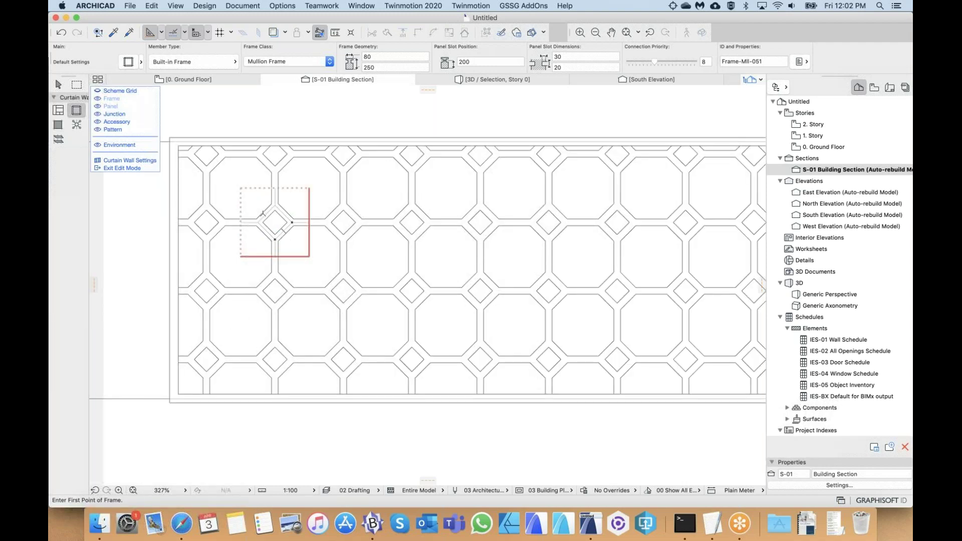
pyautogui.scroll(-5, 263, 213)
pyautogui.scroll(5, 257, 259)
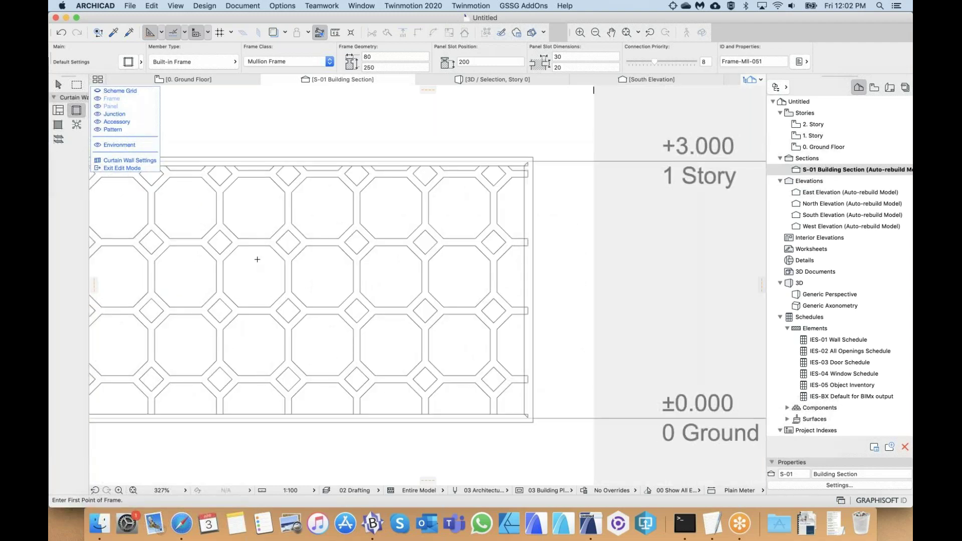
pyautogui.hscroll(-5, 258, 260)
pyautogui.scroll(3, 269, 234)
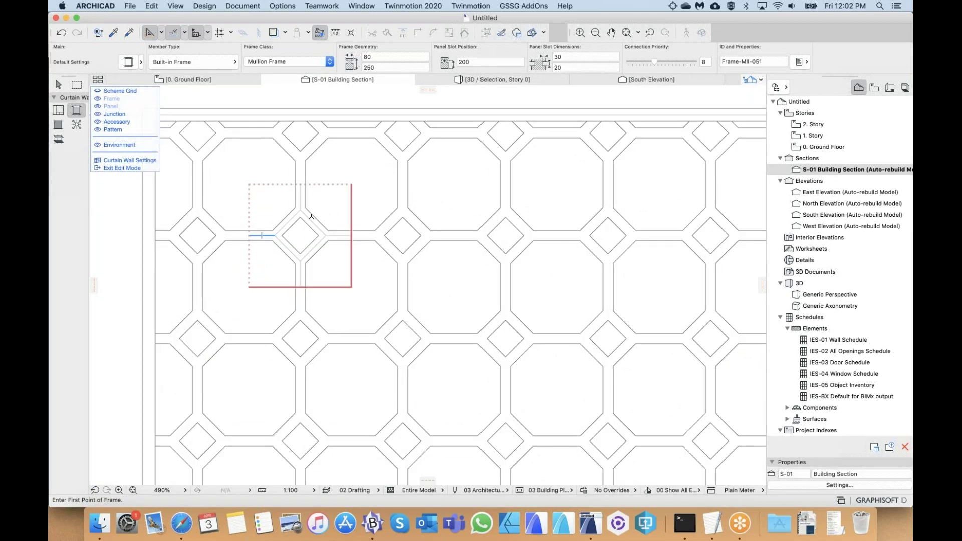
pyautogui.scroll(3, 312, 214)
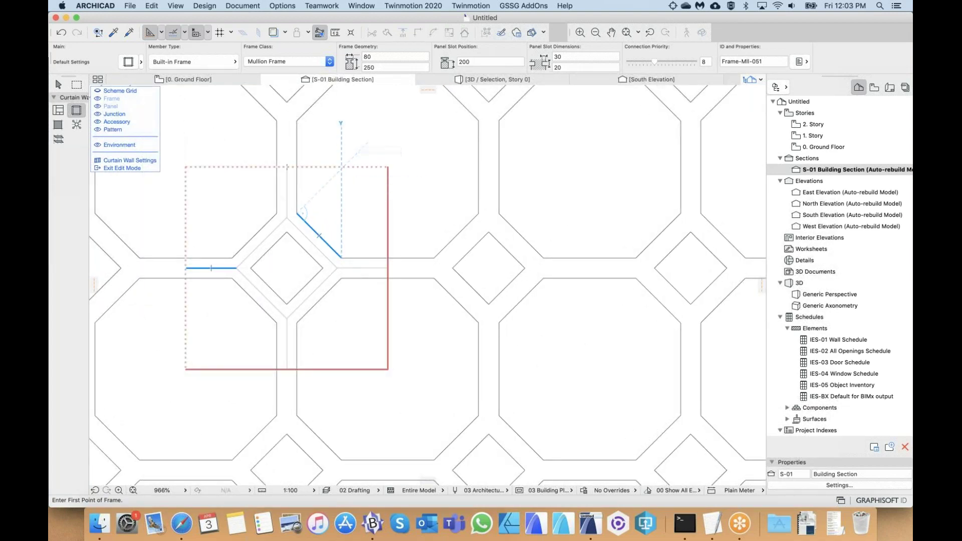
pyautogui.click(346, 167)
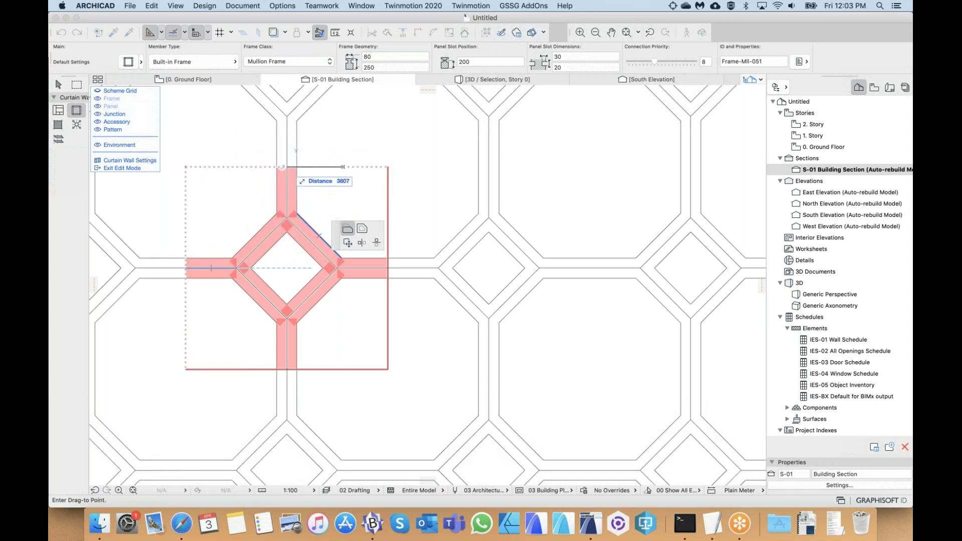
pyautogui.rightClick(290, 164)
pyautogui.click(320, 236)
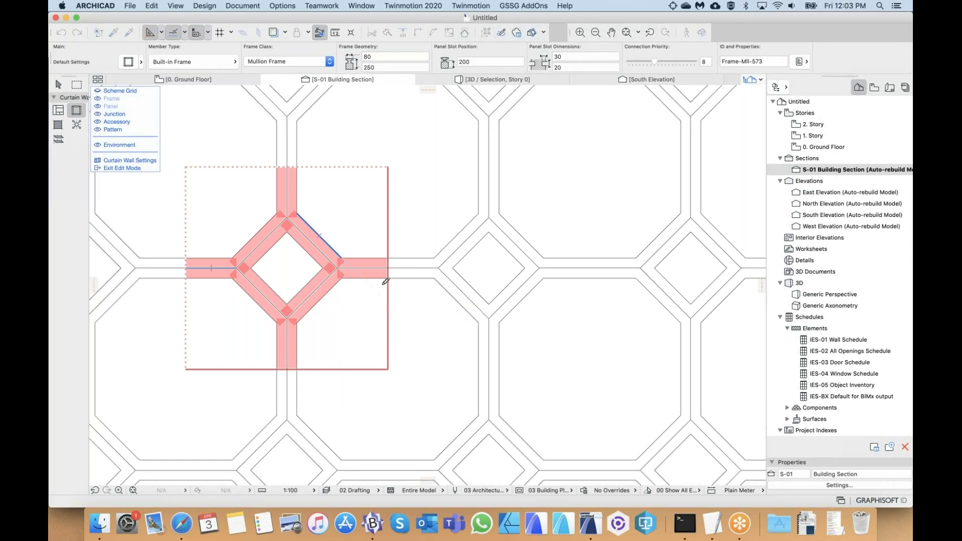
# - Exit the curtain wall's edit mode and show the selected wall in 3D to examine the frame pattern from several angles
pyautogui.click(121, 170)
pyautogui.scroll(-10, 373, 224)
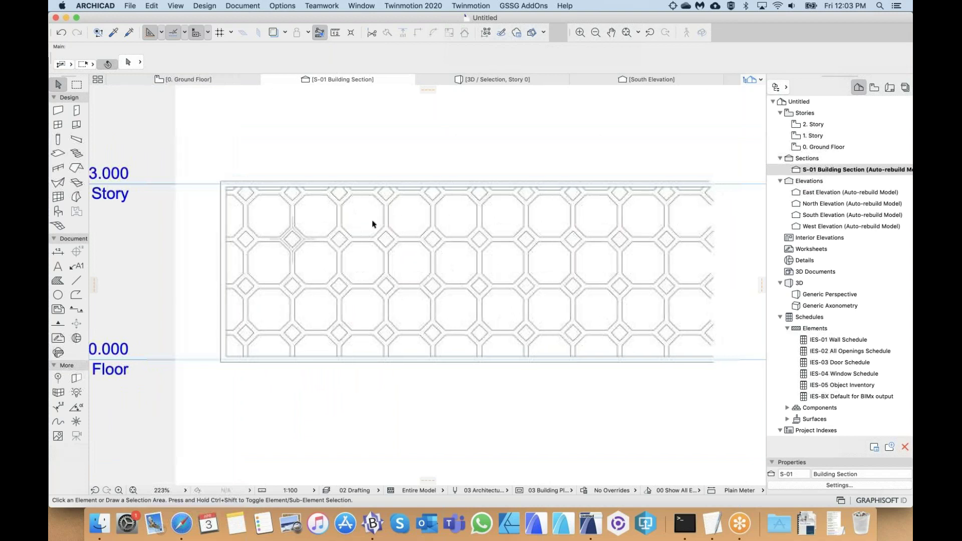
pyautogui.click(314, 191)
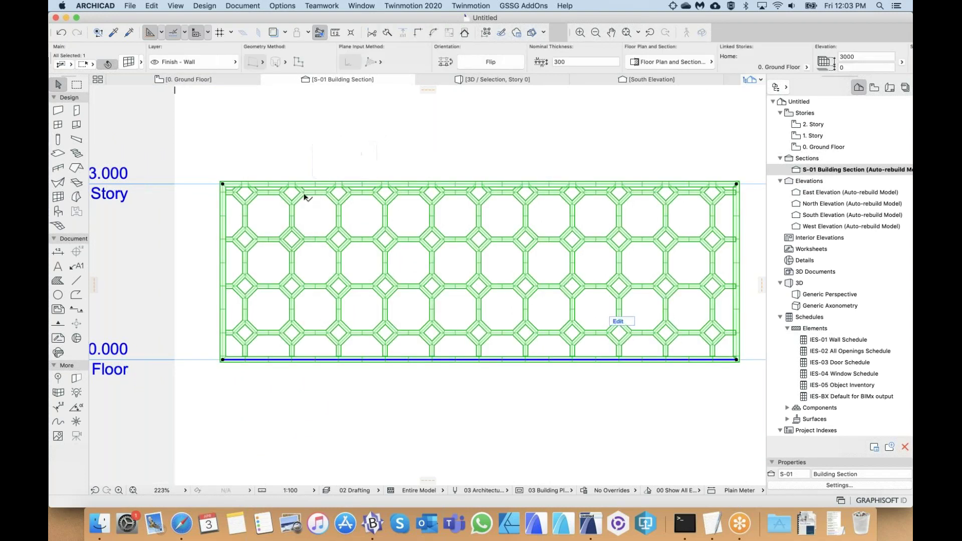
pyautogui.press('F3')
pyautogui.moveTo(440, 259); pyautogui.dragTo(360, 277, button='middle')
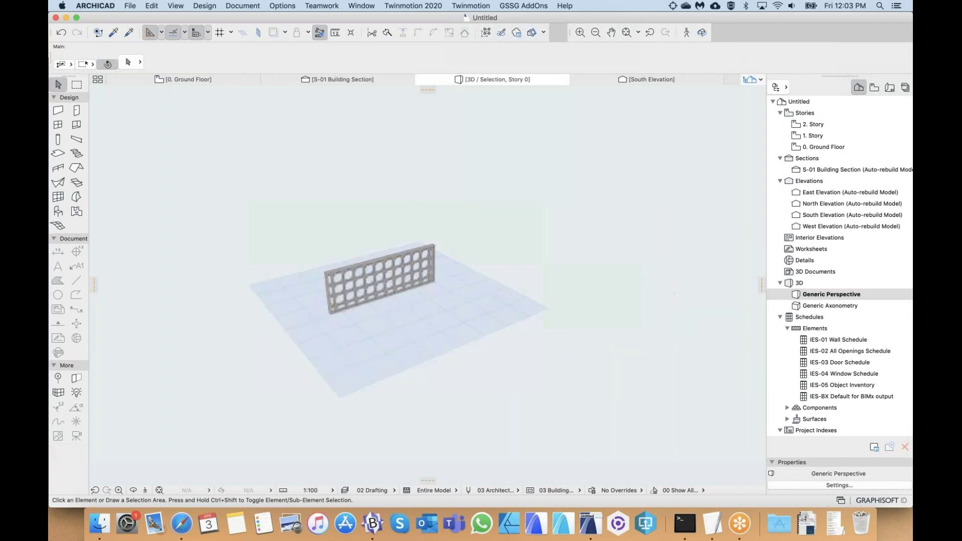
pyautogui.scroll(10, 361, 279)
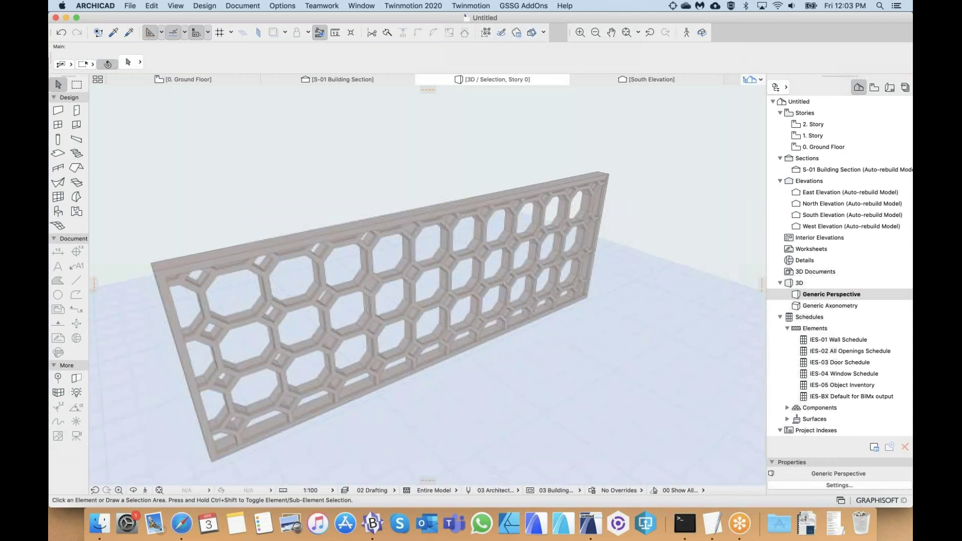
pyautogui.keyDown('shift'); pyautogui.moveTo(361, 279); pyautogui.dragTo(365, 224, button='middle'); pyautogui.keyUp('shift')
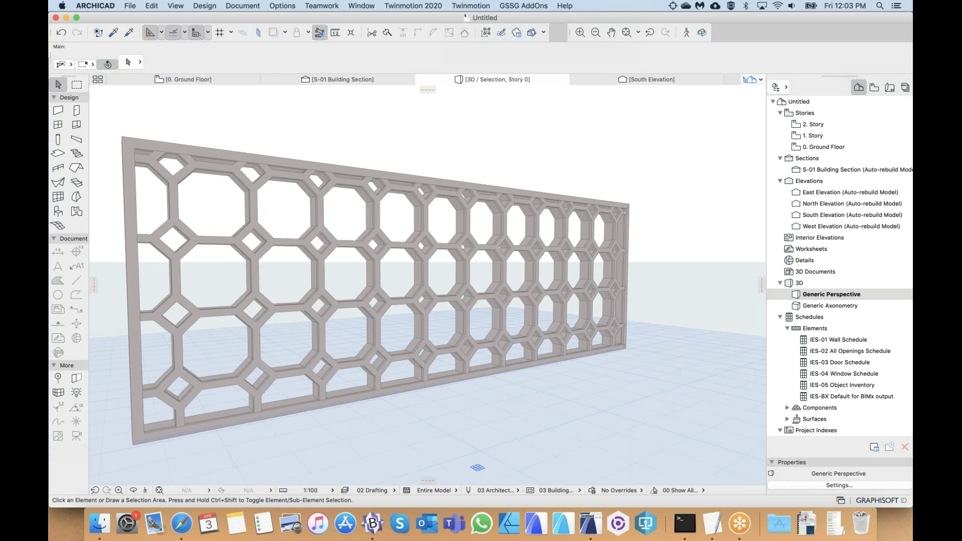
pyautogui.click(244, 254)
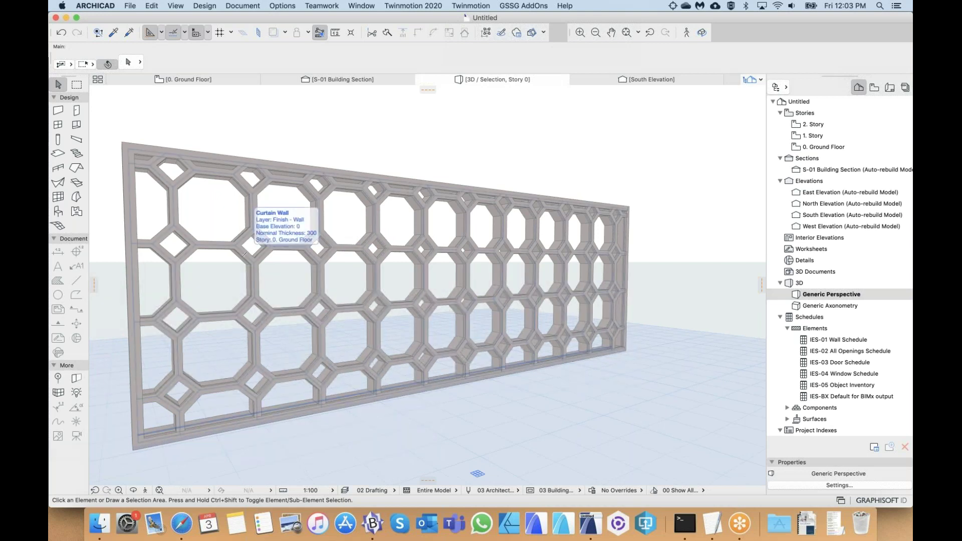
pyautogui.click(244, 254)
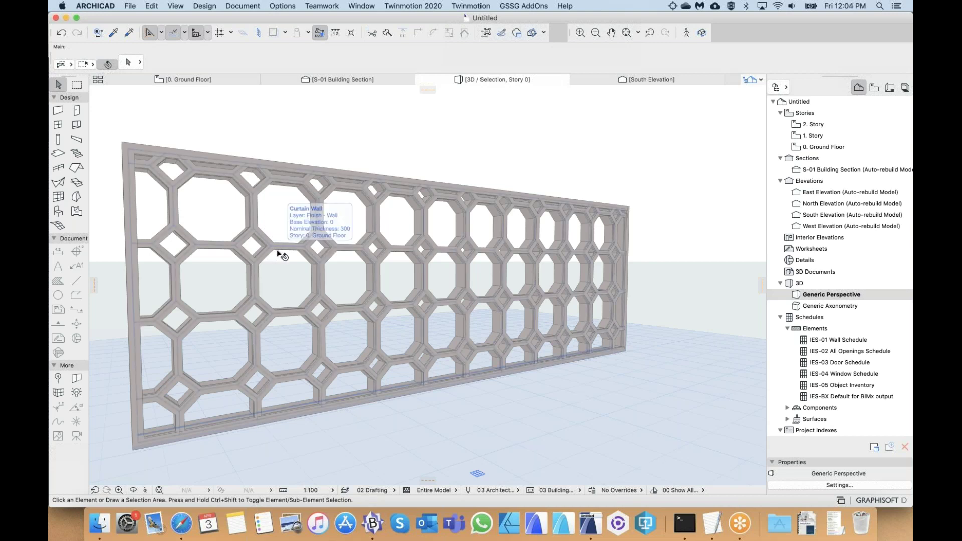
# - Return to the S-01 Building Section view and show the whole curtain wall with the story levels
pyautogui.click(310, 76)
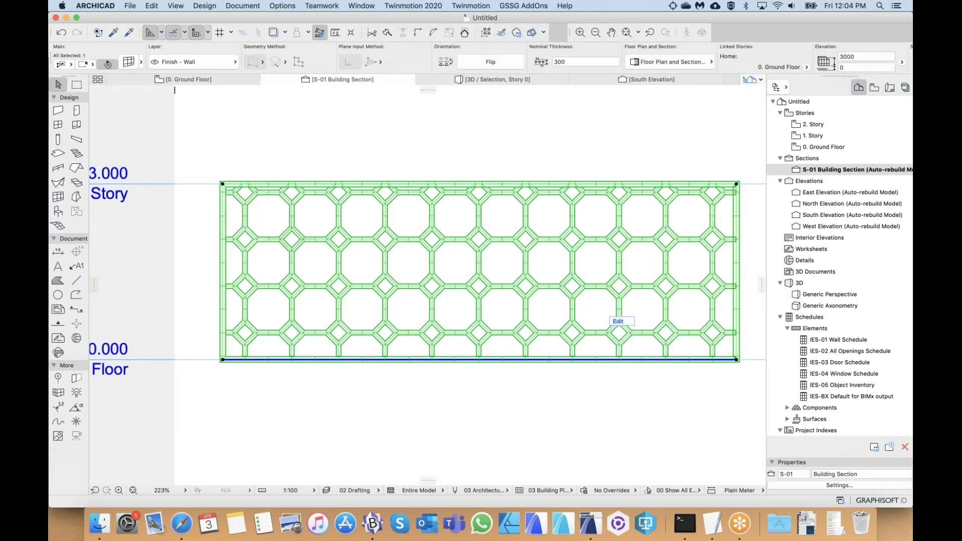
pyautogui.scroll(5, 295, 240)
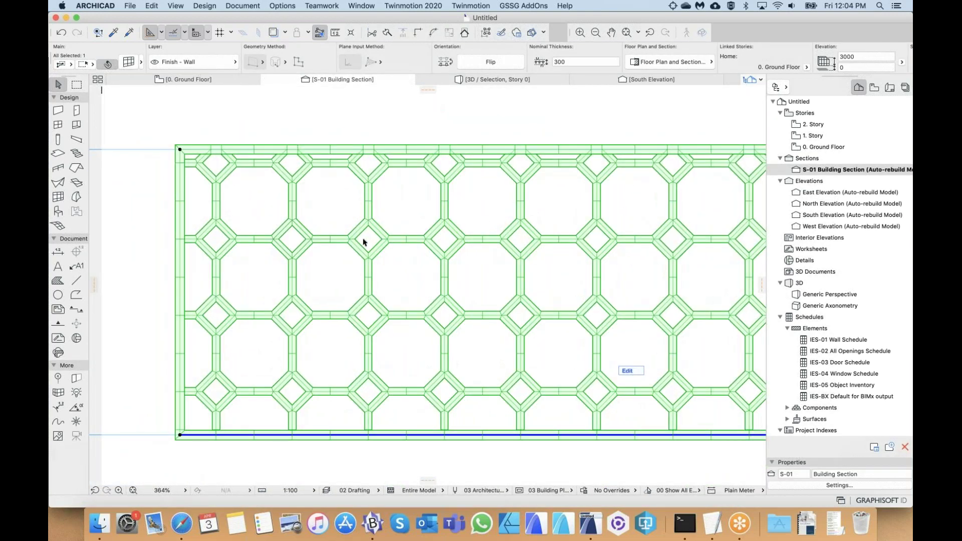
pyautogui.scroll(-15, 439, 284)
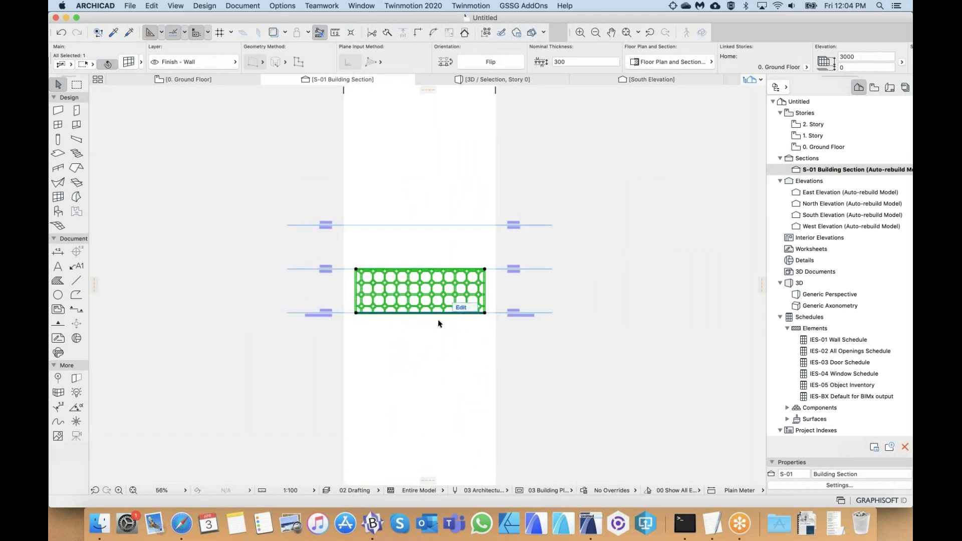
# - Try to move the pattern boundary's top edge in the curtain wall's edit mode and leave edit mode
pyautogui.scroll(10, 439, 323)
pyautogui.scroll(-7, 440, 322)
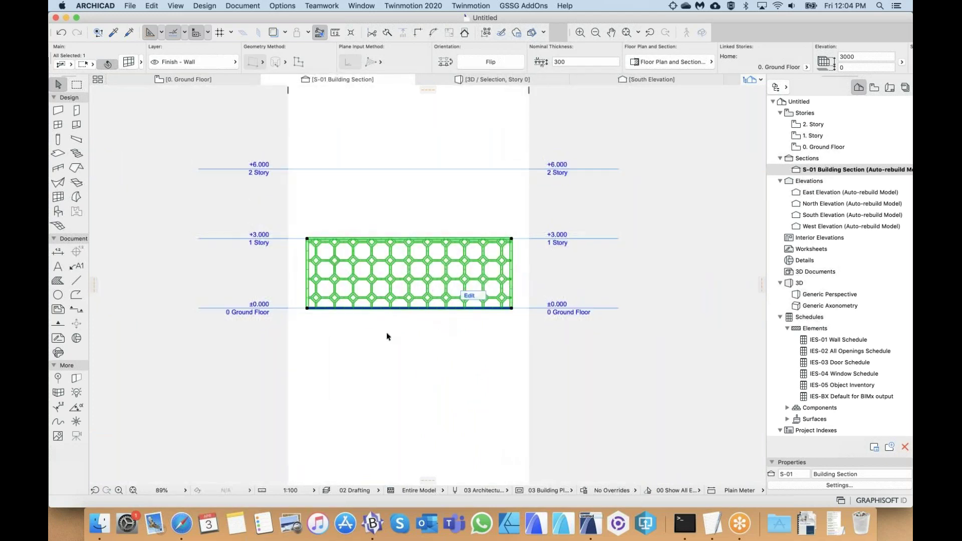
pyautogui.doubleClick(326, 257)
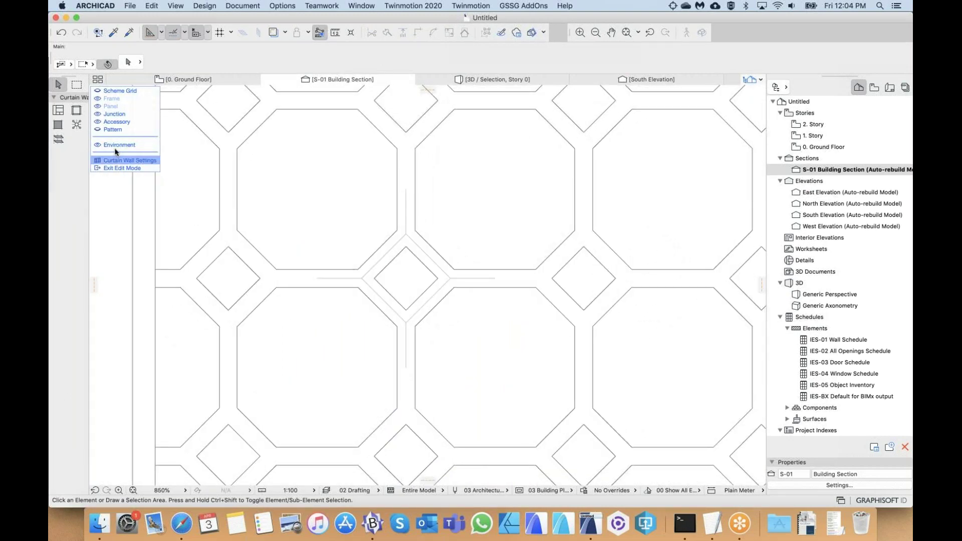
pyautogui.scroll(-3, 275, 168)
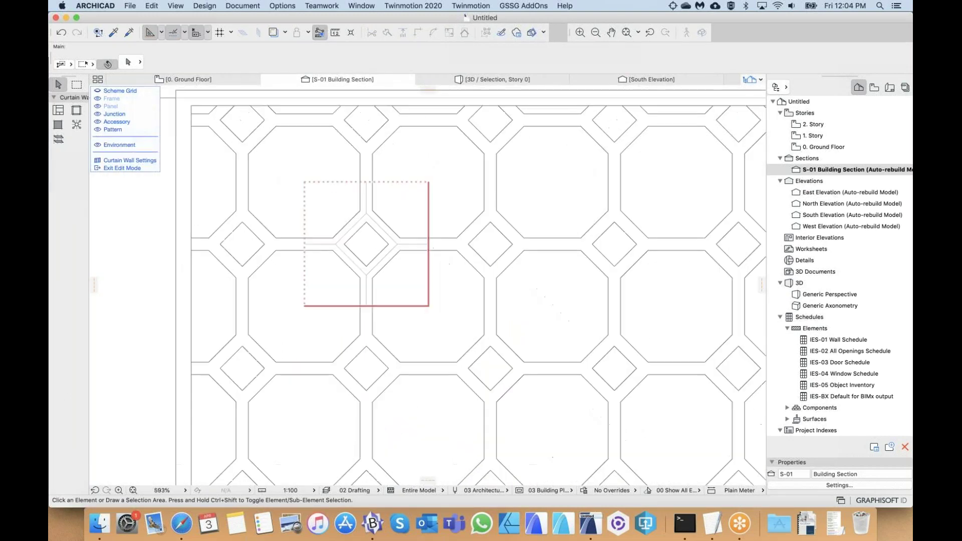
pyautogui.click(342, 182)
pyautogui.click(343, 182)
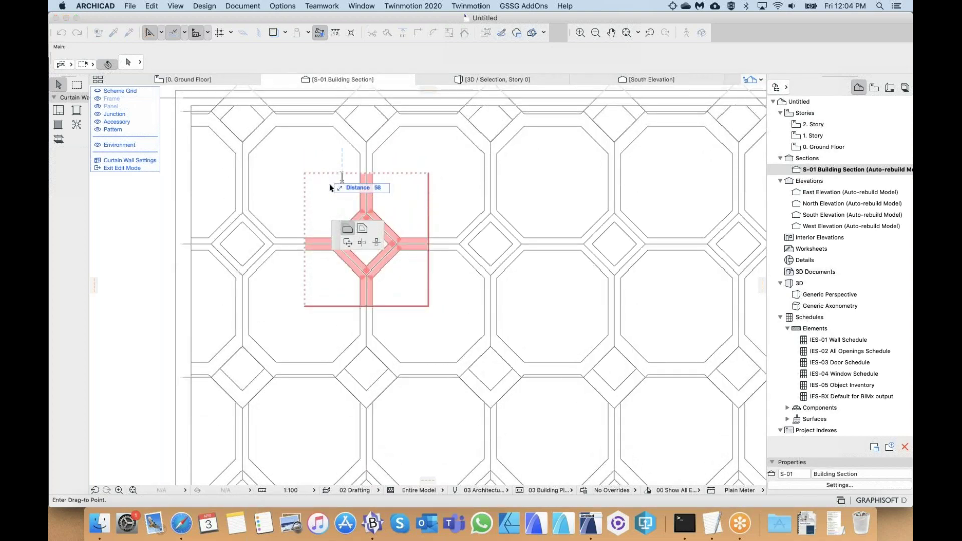
pyautogui.rightClick(329, 185)
pyautogui.click(353, 230)
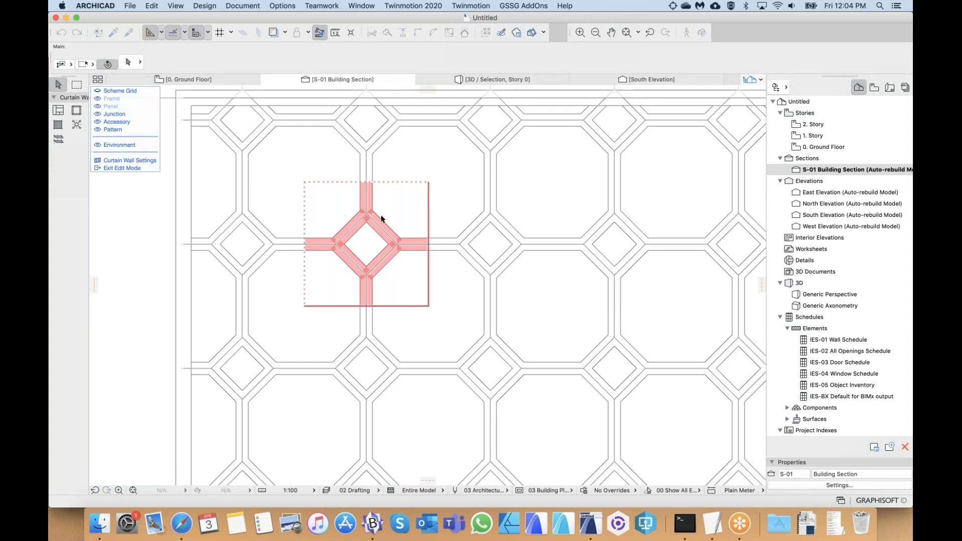
pyautogui.hscroll(2, 389, 216)
pyautogui.scroll(2, 389, 216)
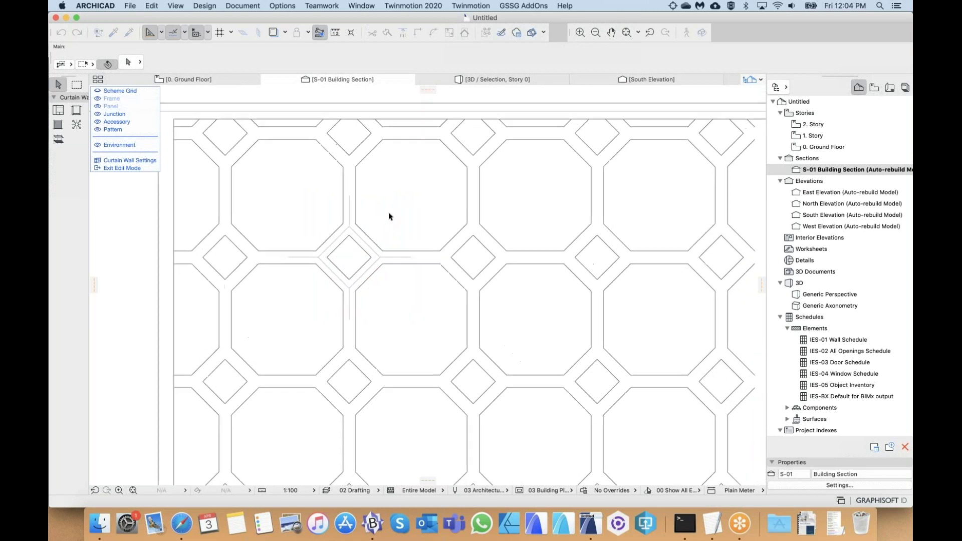
pyautogui.click(128, 168)
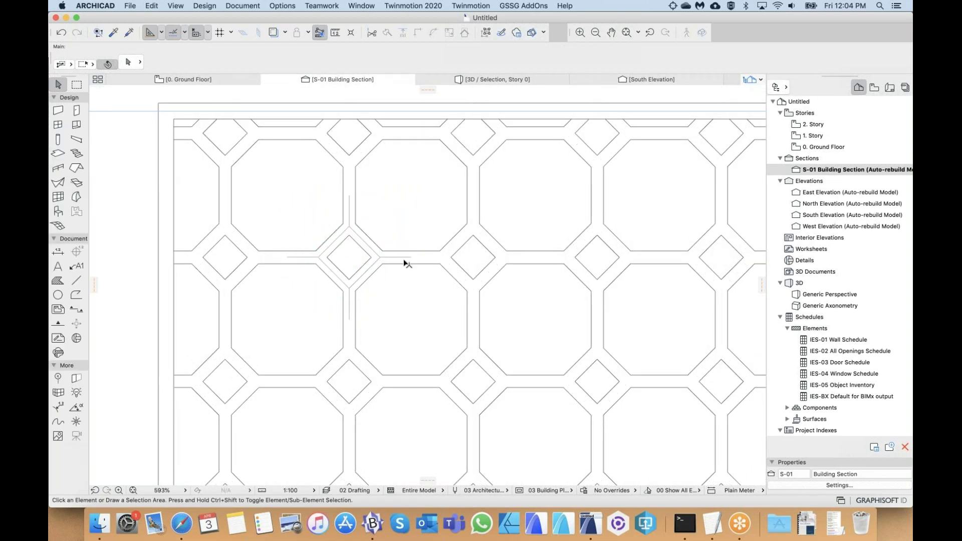
# - Show the curtain wall in 3D, examine its frame pattern up close and select the wall
pyautogui.click(429, 264)
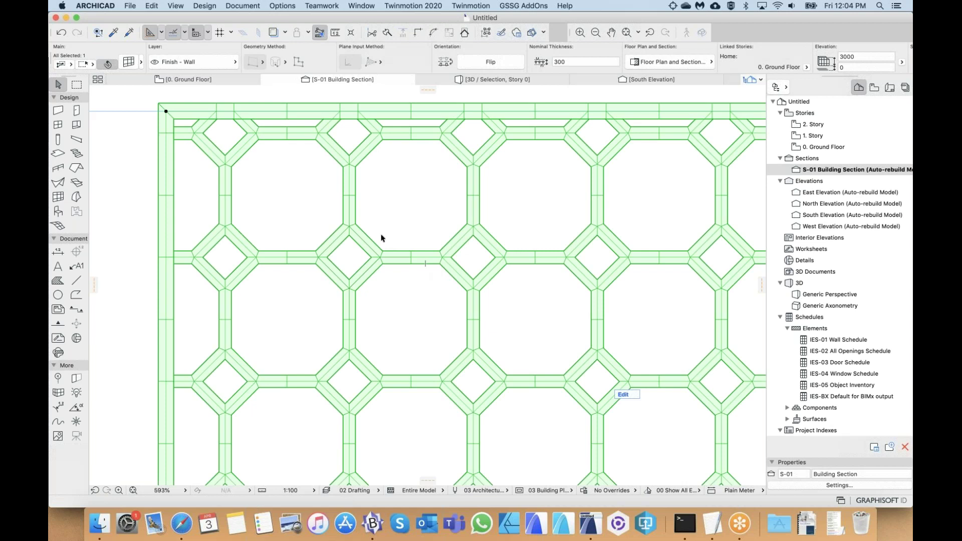
pyautogui.press('F5')
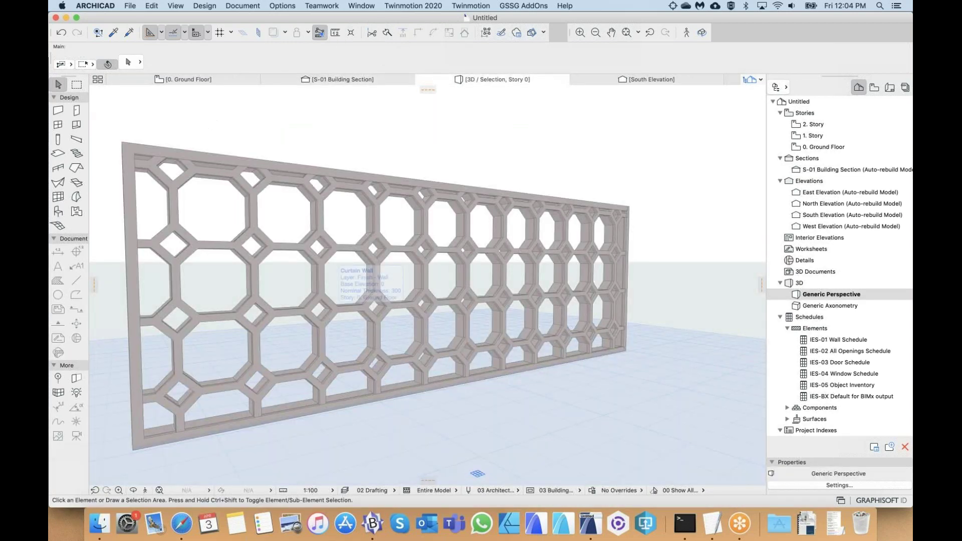
pyautogui.hscroll(-1, 332, 257)
pyautogui.keyDown('shift'); pyautogui.hscroll(-5, 254, 233); pyautogui.keyUp('shift')
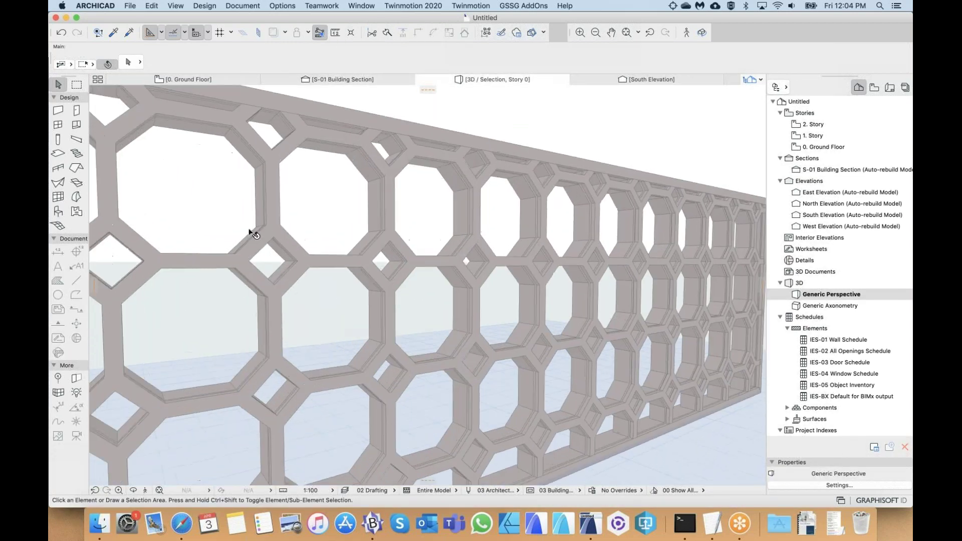
pyautogui.click(269, 235)
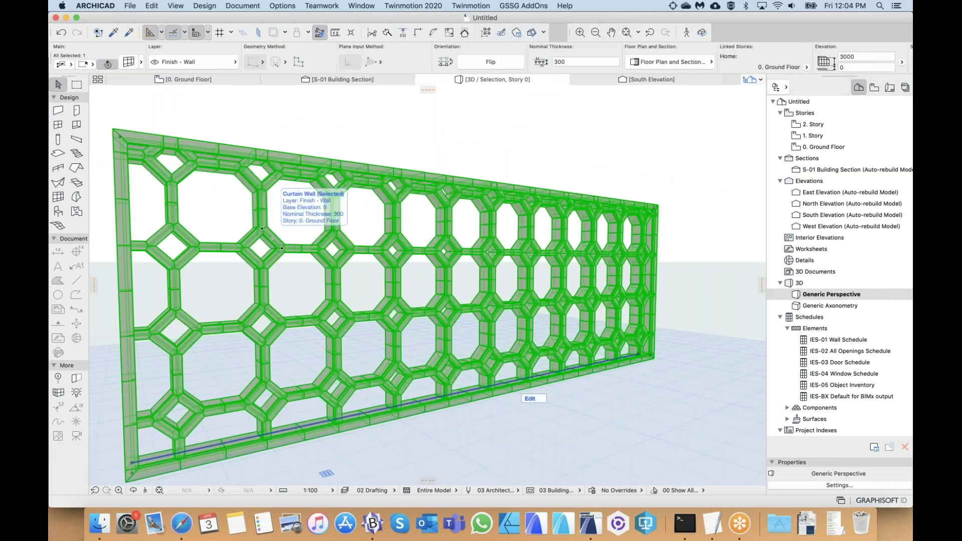
pyautogui.keyDown('shift'); pyautogui.hscroll(-2, 311, 219); pyautogui.keyUp('shift')
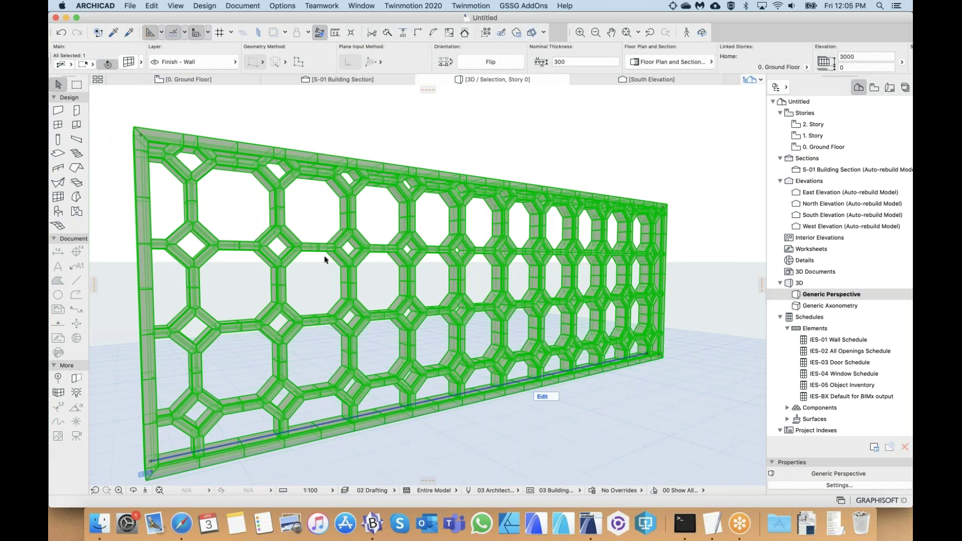
# - Open the curtain wall's Scheme settings and assign Main Panel to the central diamond of the pattern
pyautogui.press('super+t')
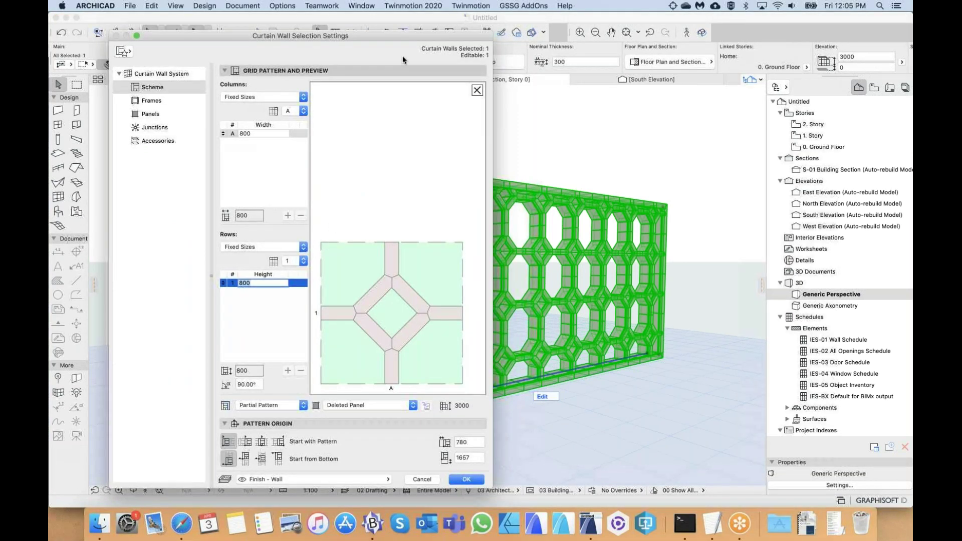
pyautogui.moveTo(423, 35); pyautogui.dragTo(411, 38)
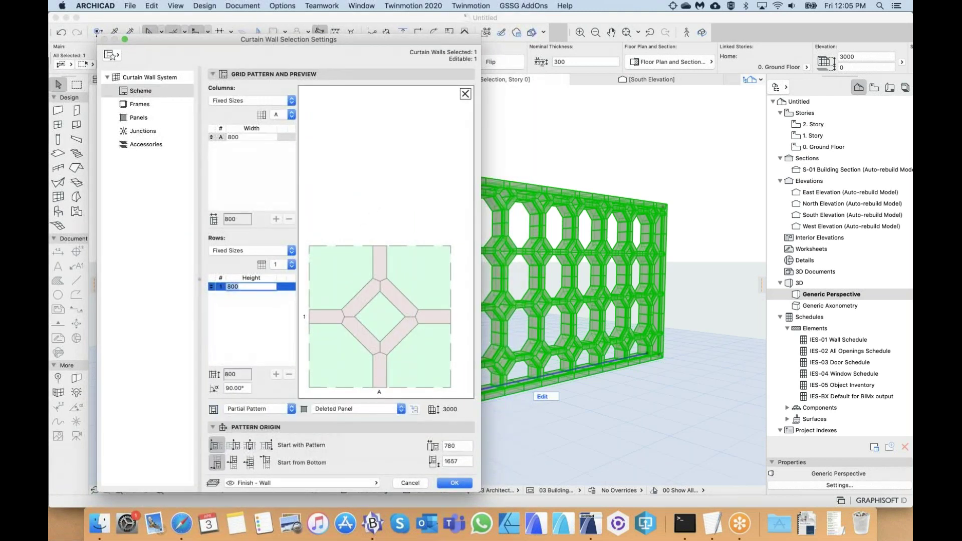
pyautogui.click(132, 90)
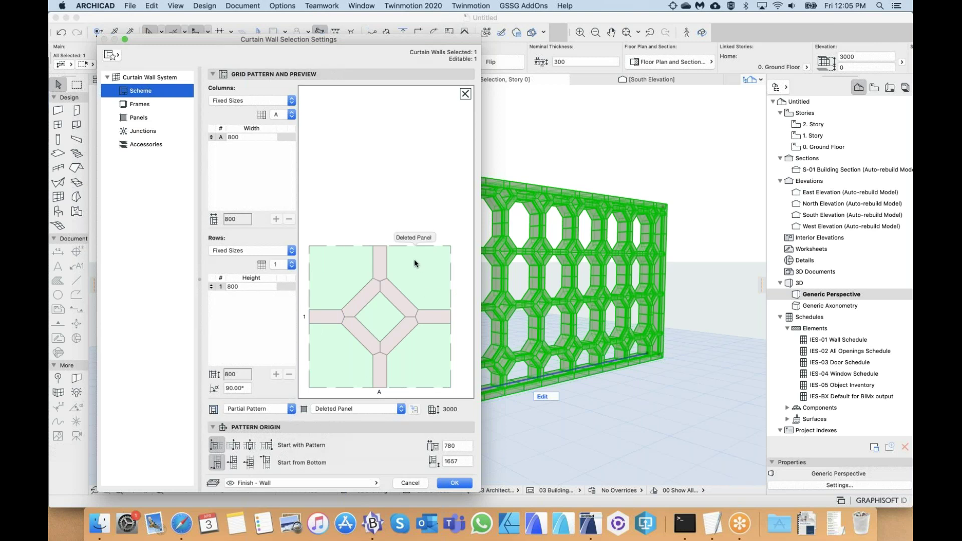
pyautogui.click(380, 317)
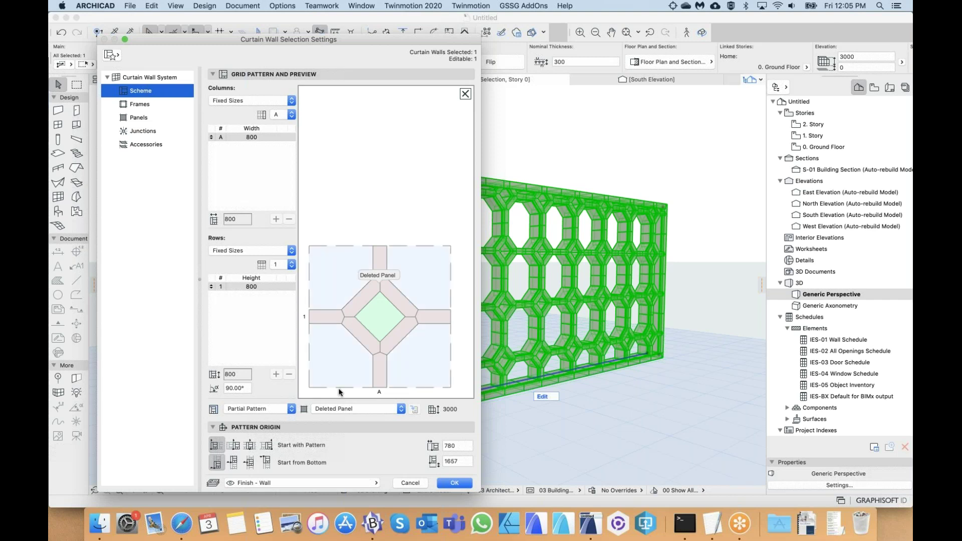
pyautogui.click(335, 408)
pyautogui.click(334, 431)
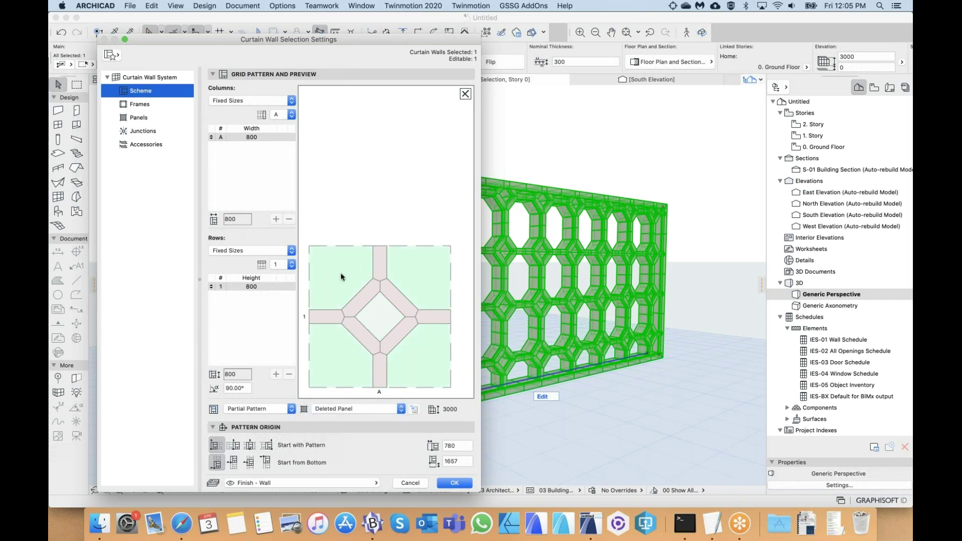
# - Assign Distinct Panel to the panels around the diamond and check the pattern's frame and panel types
pyautogui.click(334, 408)
pyautogui.click(336, 420)
pyautogui.click(369, 297)
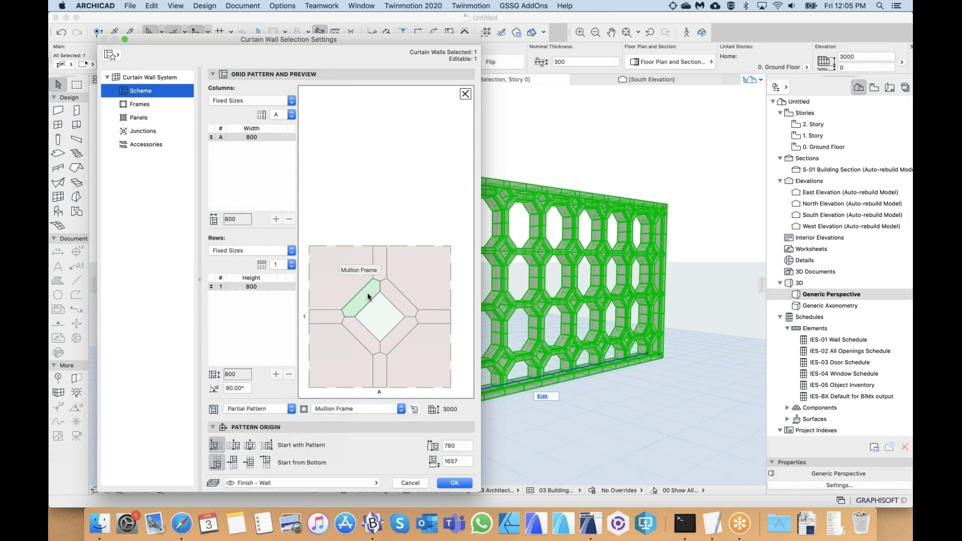
pyautogui.click(369, 297)
pyautogui.click(329, 261)
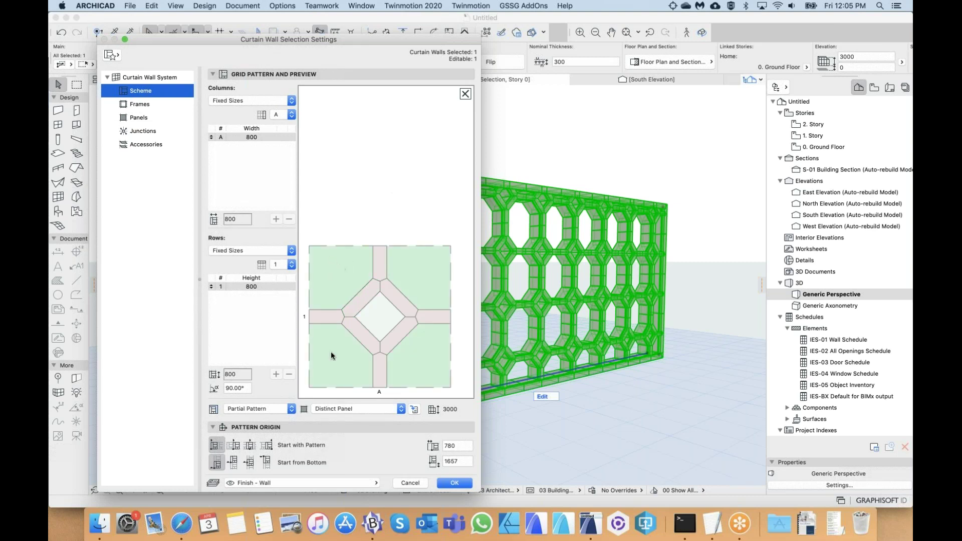
pyautogui.click(377, 314)
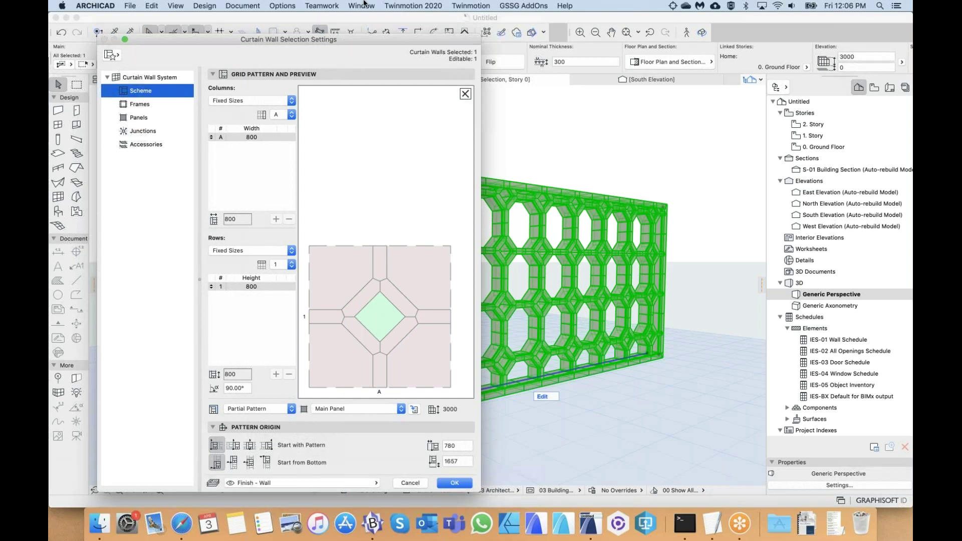
# - Set the pattern's column width and row height to 1200 each
pyautogui.moveTo(398, 44); pyautogui.dragTo(386, 44)
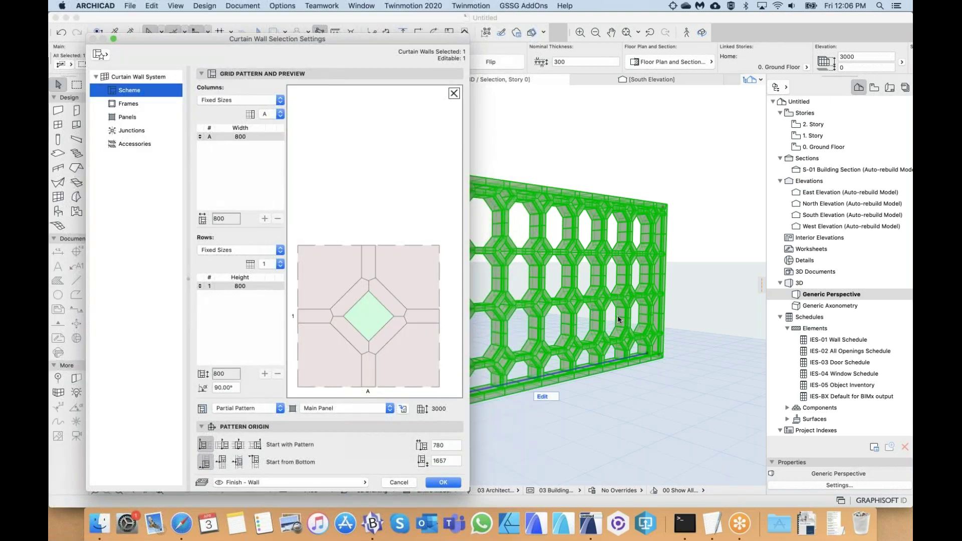
pyautogui.moveTo(385, 44); pyautogui.dragTo(271, 46)
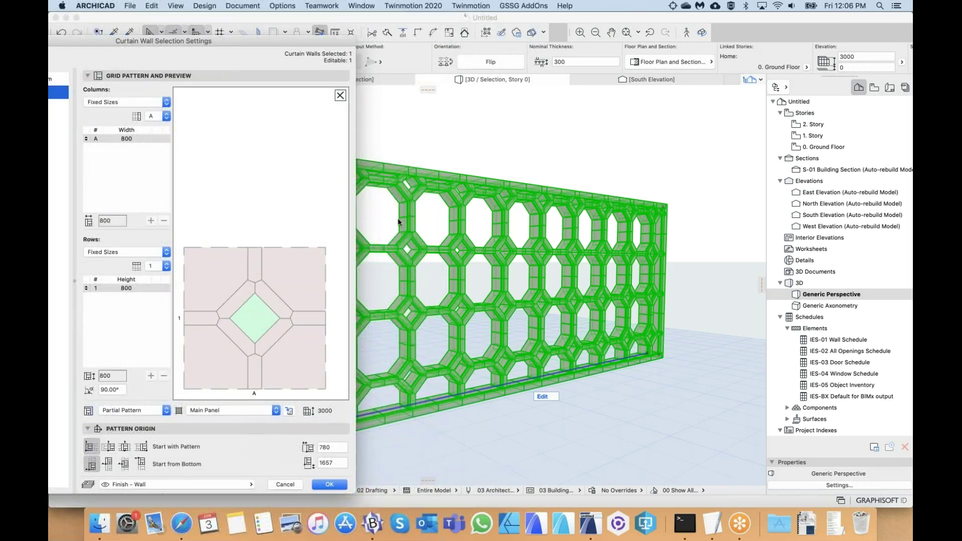
pyautogui.moveTo(302, 39); pyautogui.dragTo(414, 39)
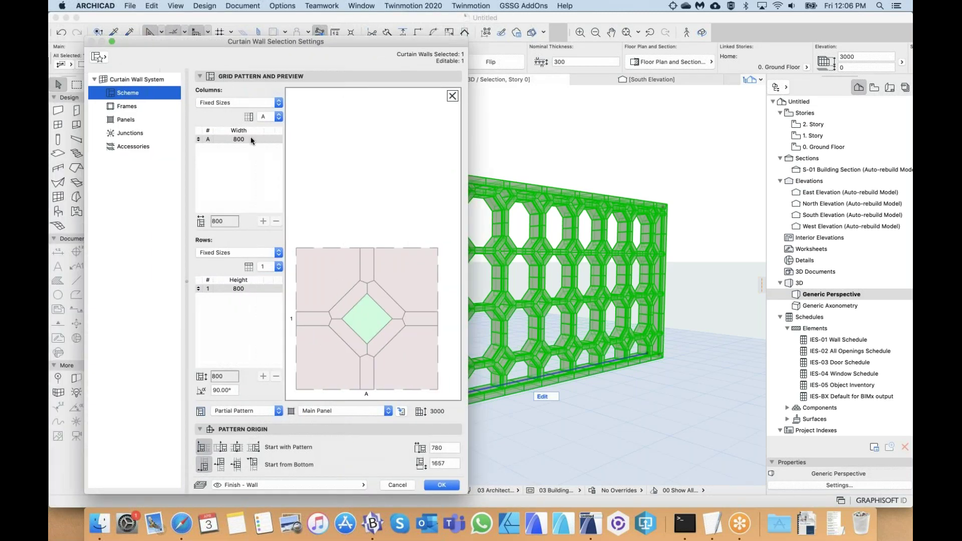
pyautogui.click(235, 139)
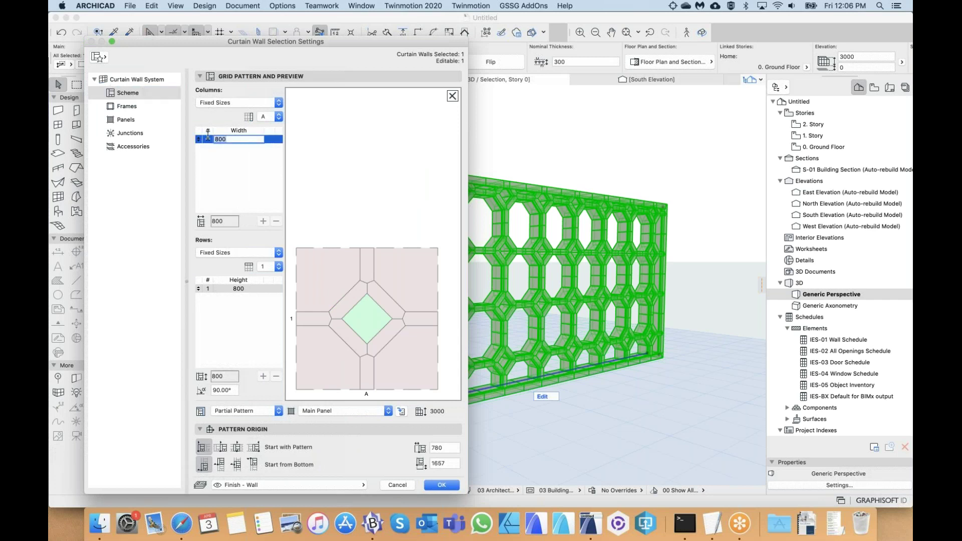
pyautogui.write('12')
pyautogui.click(224, 288)
pyautogui.write('1200')
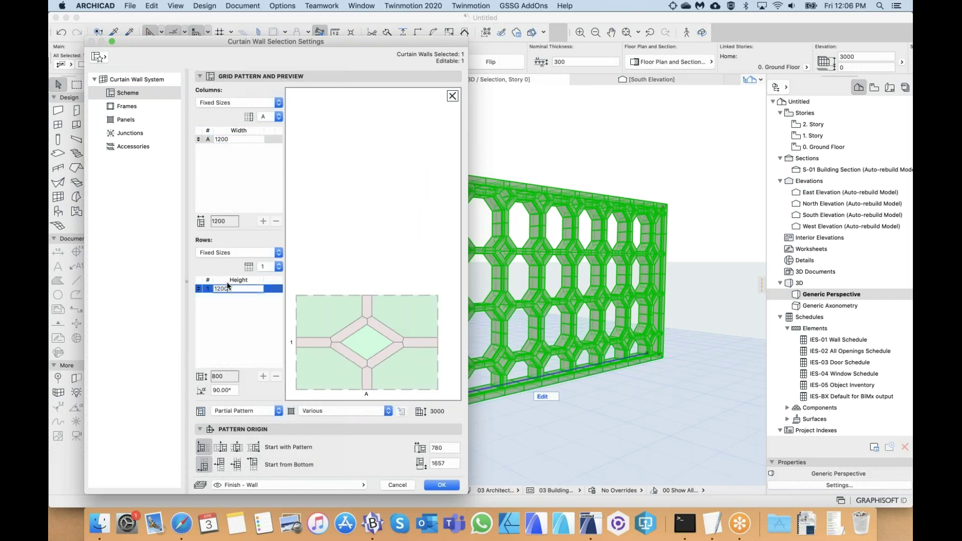
pyautogui.press('Return')
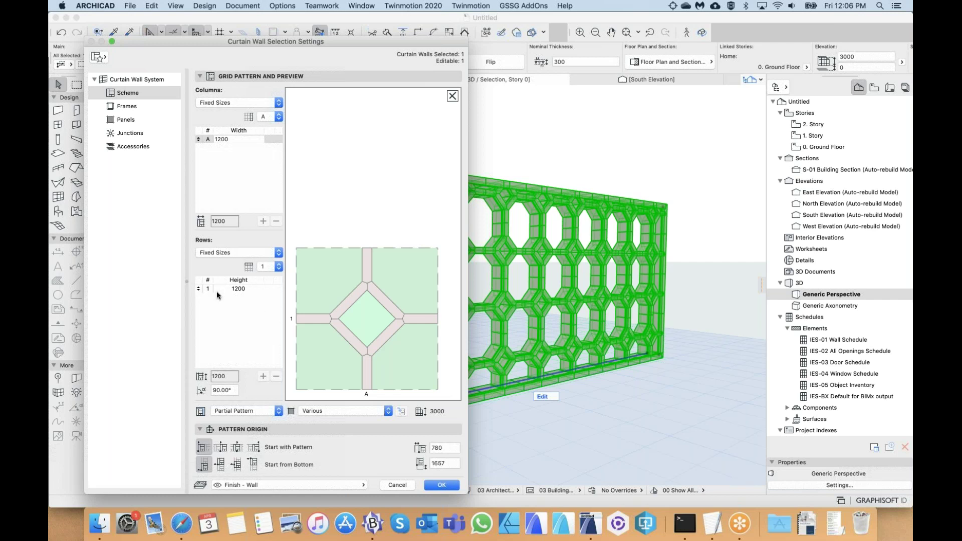
# - Check the panel types of the diamond and the surrounding panels in the scheme preview and apply the settings
pyautogui.click(220, 156)
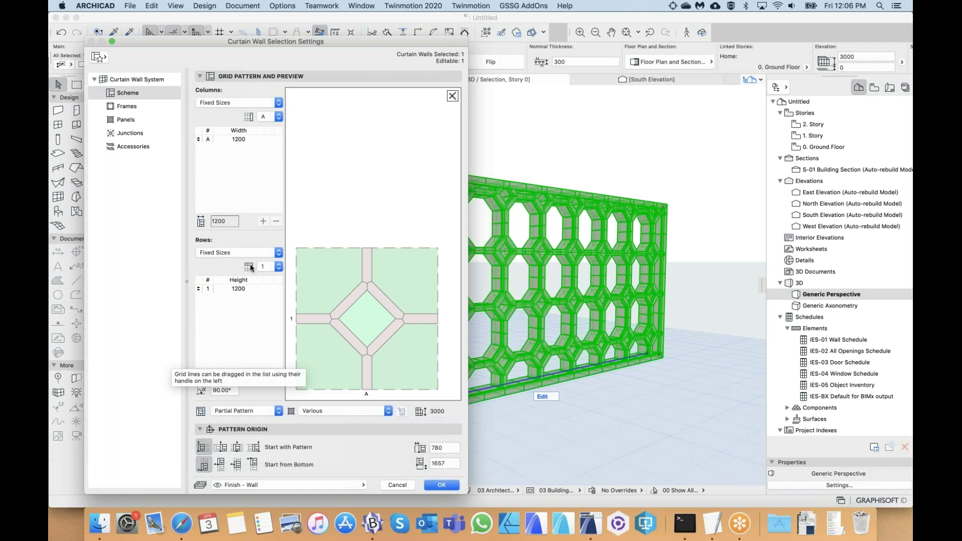
pyautogui.click(369, 317)
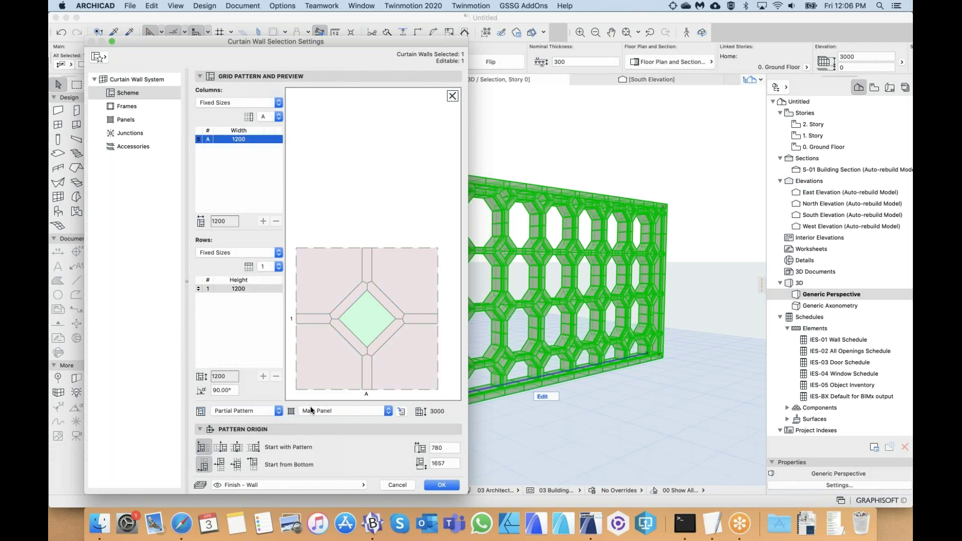
pyautogui.click(327, 348)
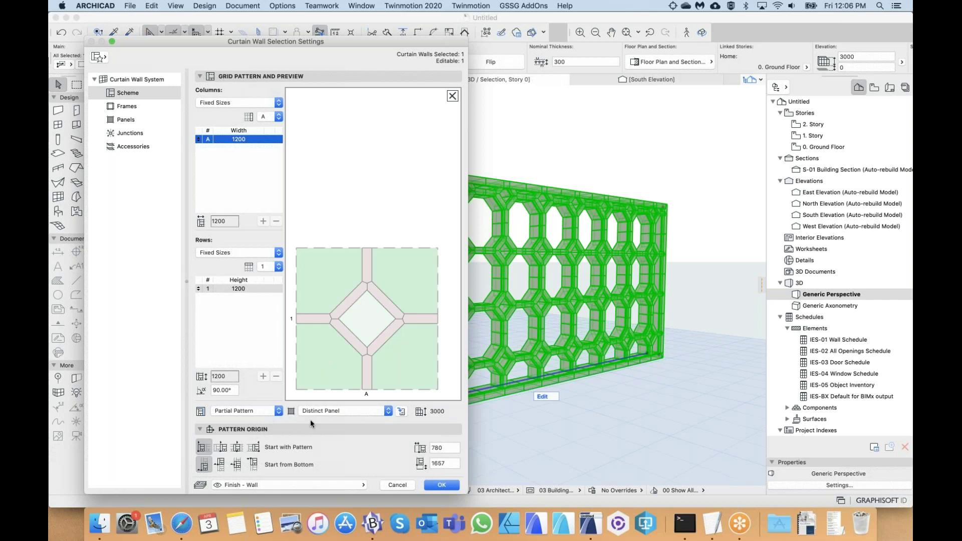
pyautogui.click(361, 316)
pyautogui.click(327, 276)
pyautogui.click(354, 306)
pyautogui.click(360, 314)
pyautogui.click(442, 485)
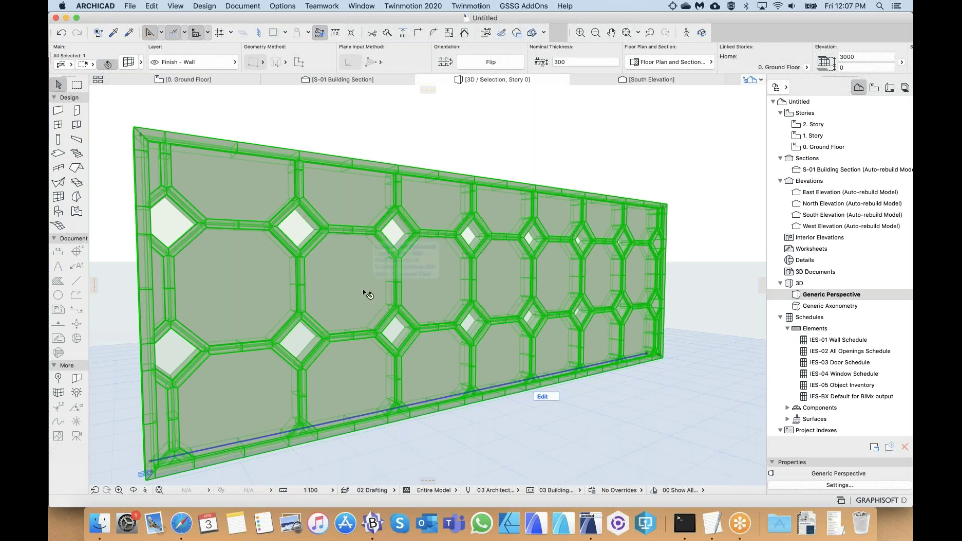
# - Stretch the curtain wall's height in 3D to about 5257 mm from its upper corner
pyautogui.scroll(-2, 364, 290)
pyautogui.scroll(-2, 363, 290)
pyautogui.moveTo(364, 291); pyautogui.dragTo(316, 312, button='middle')
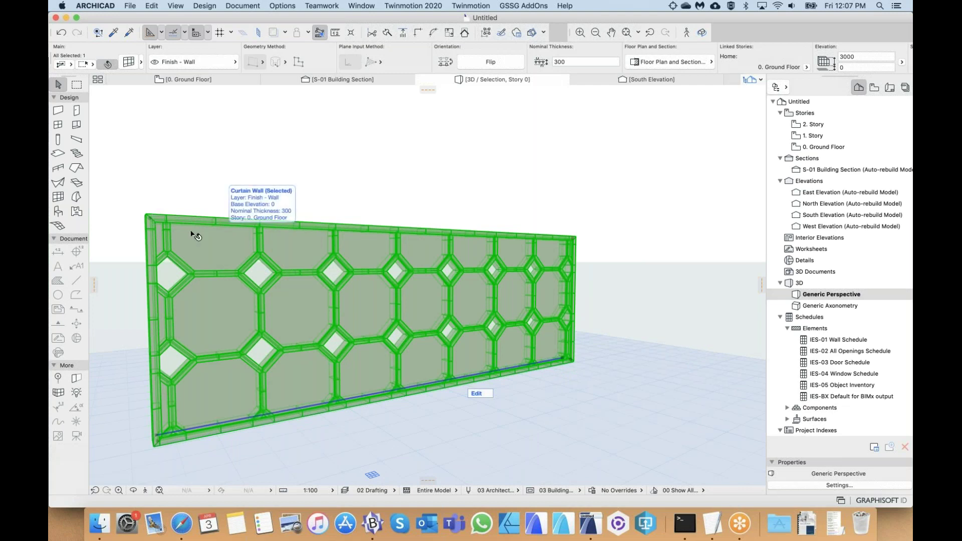
pyautogui.click(151, 221)
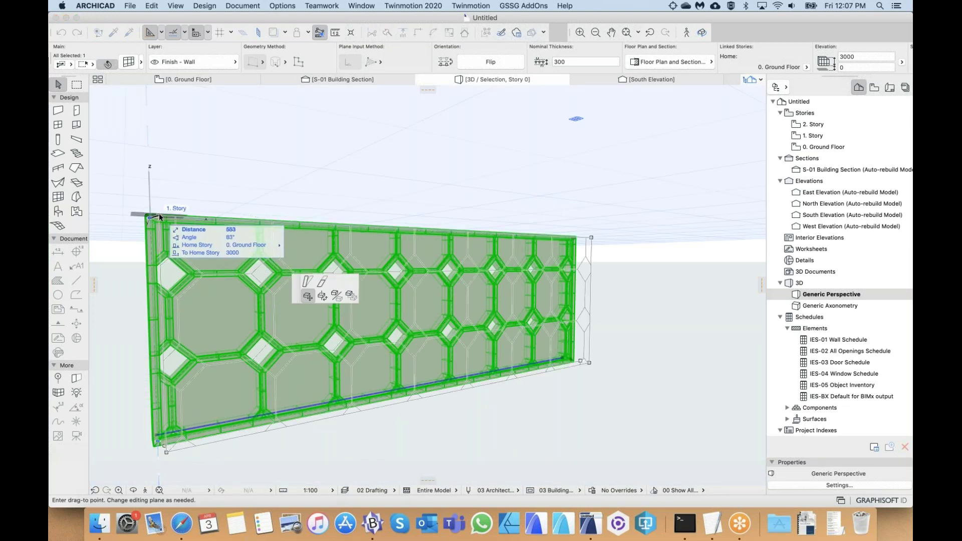
pyautogui.click(322, 282)
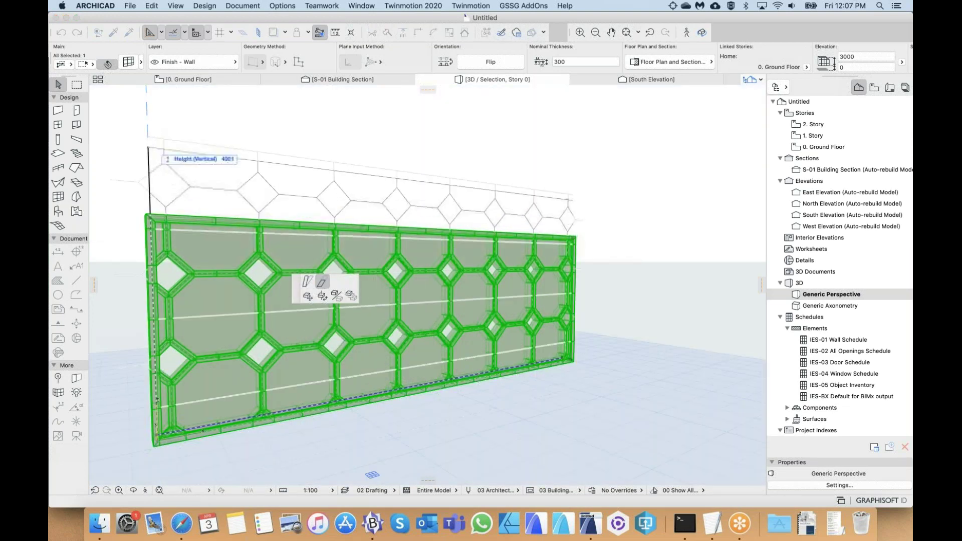
pyautogui.scroll(5, 161, 129)
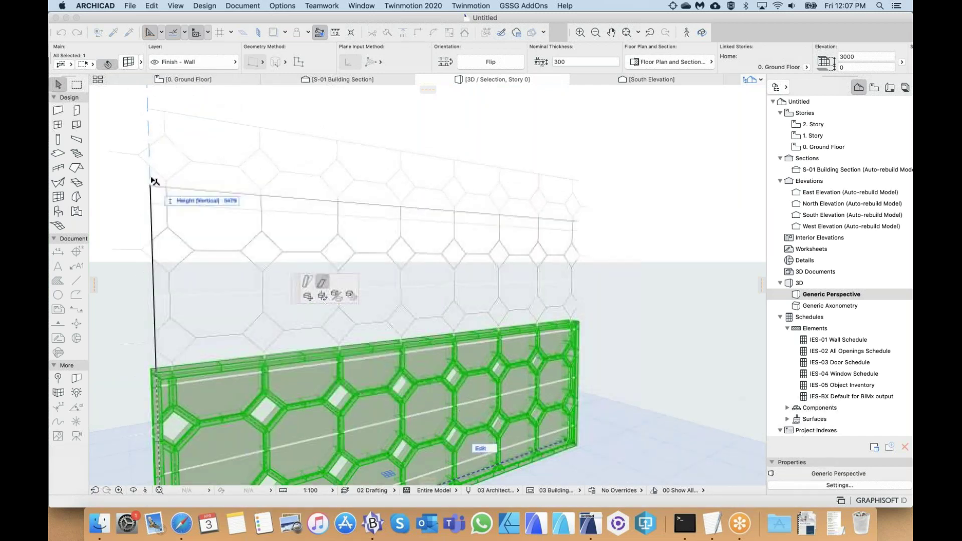
pyautogui.click(233, 267)
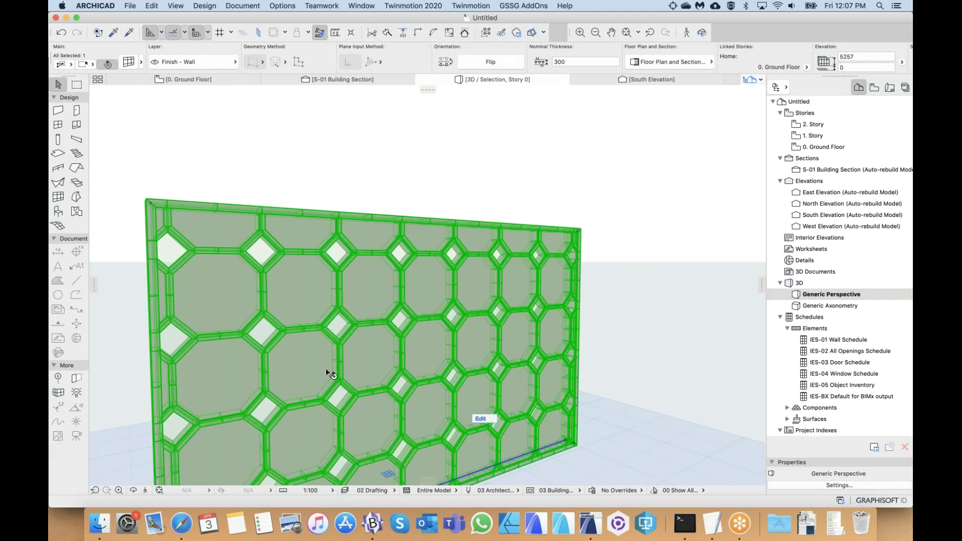
# - Set both pattern origin offsets of the curtain wall's scheme to 0
pyautogui.scroll(-3, 332, 373)
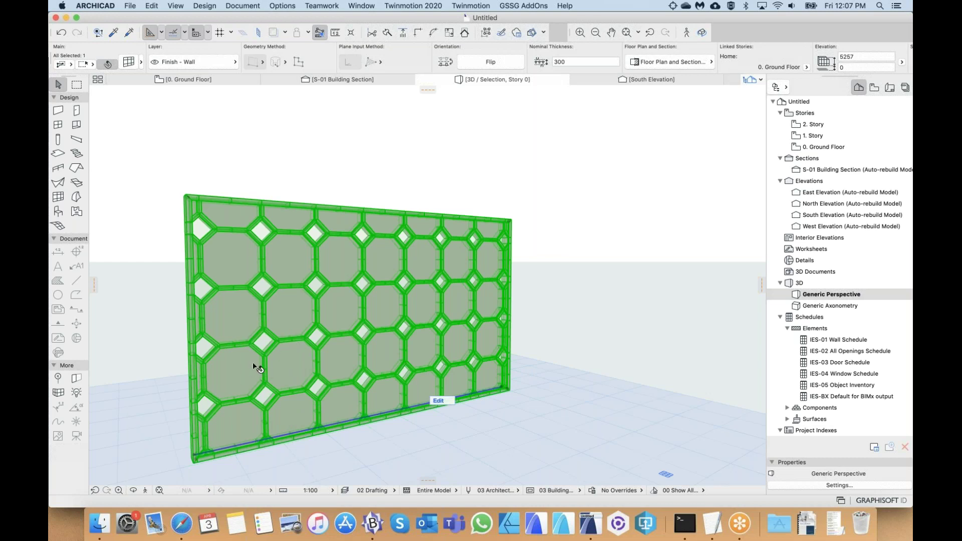
pyautogui.scroll(5, 257, 368)
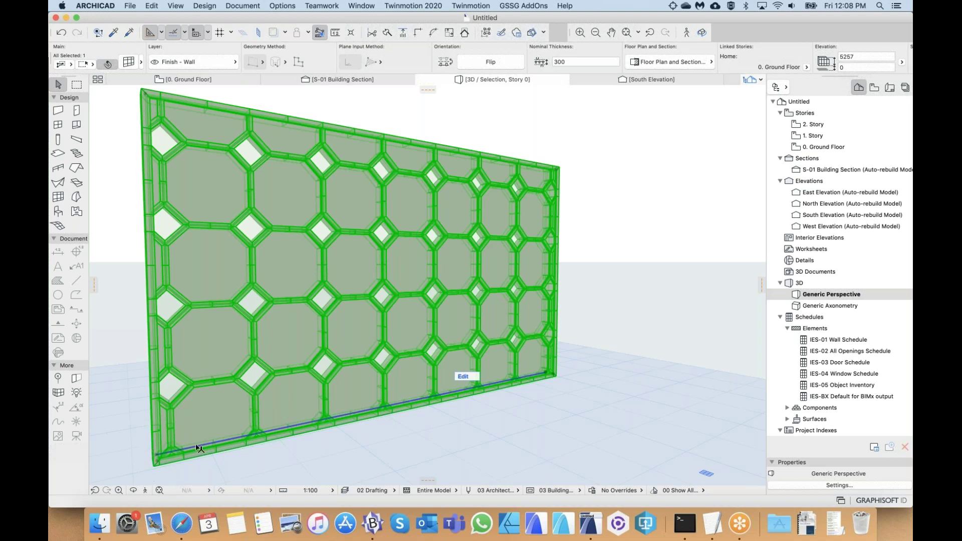
pyautogui.doubleClick(315, 359)
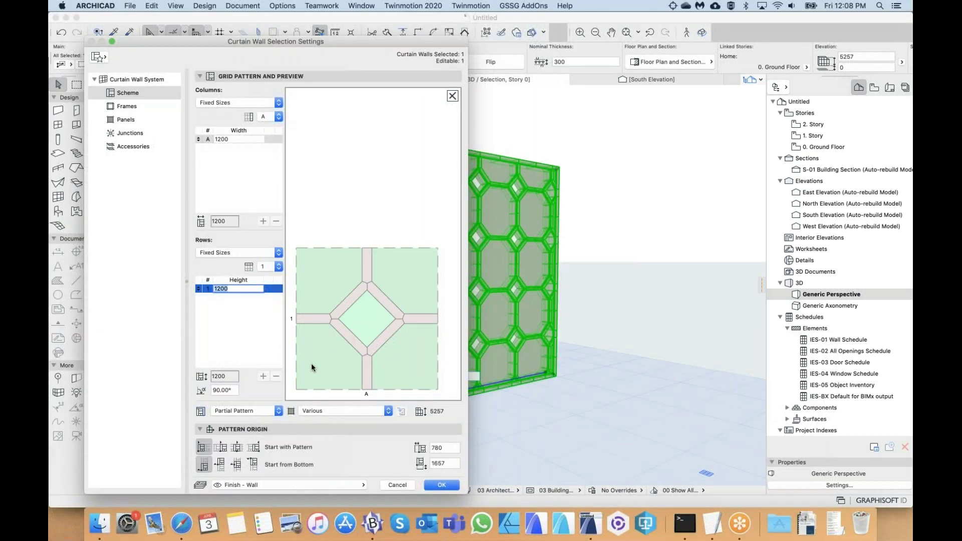
pyautogui.click(125, 93)
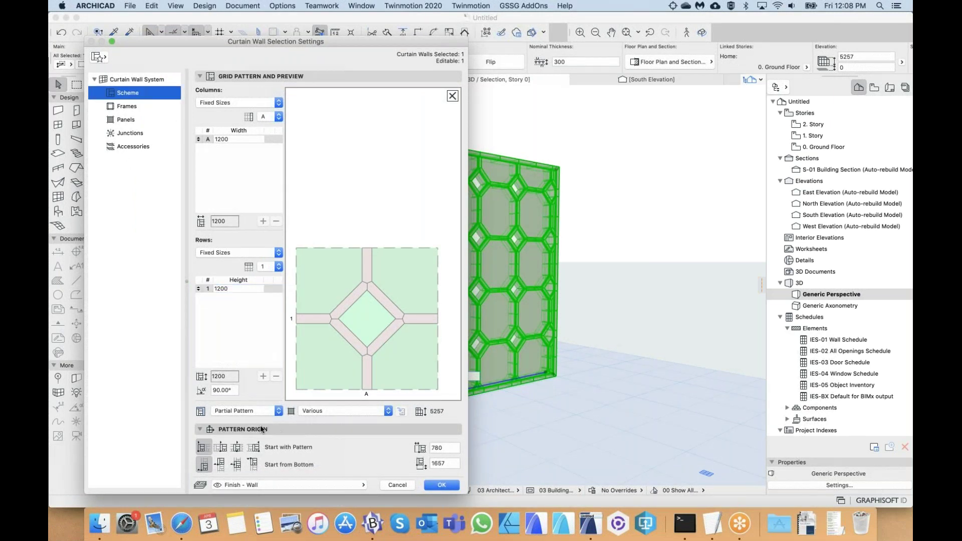
pyautogui.click(418, 446)
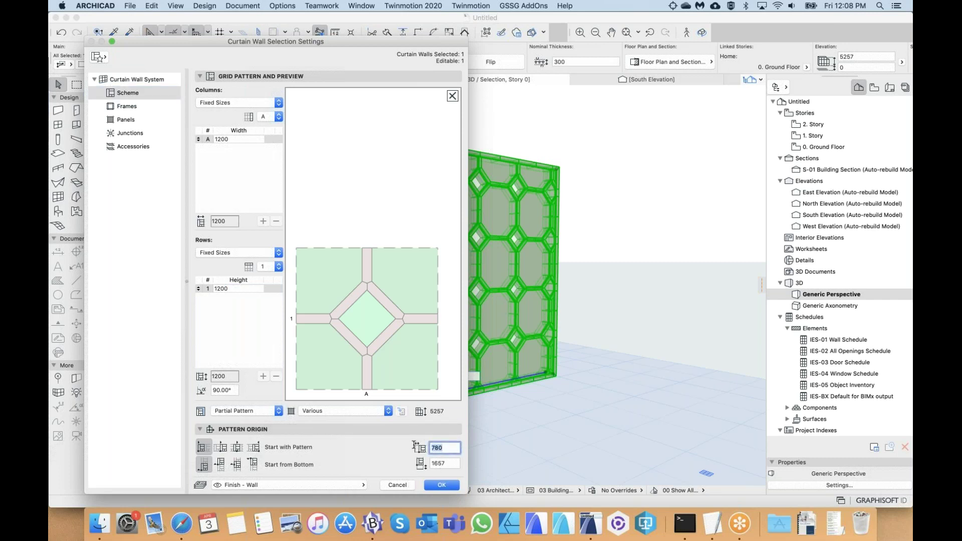
pyautogui.write('0')
pyautogui.press('Tab')
pyautogui.write('0')
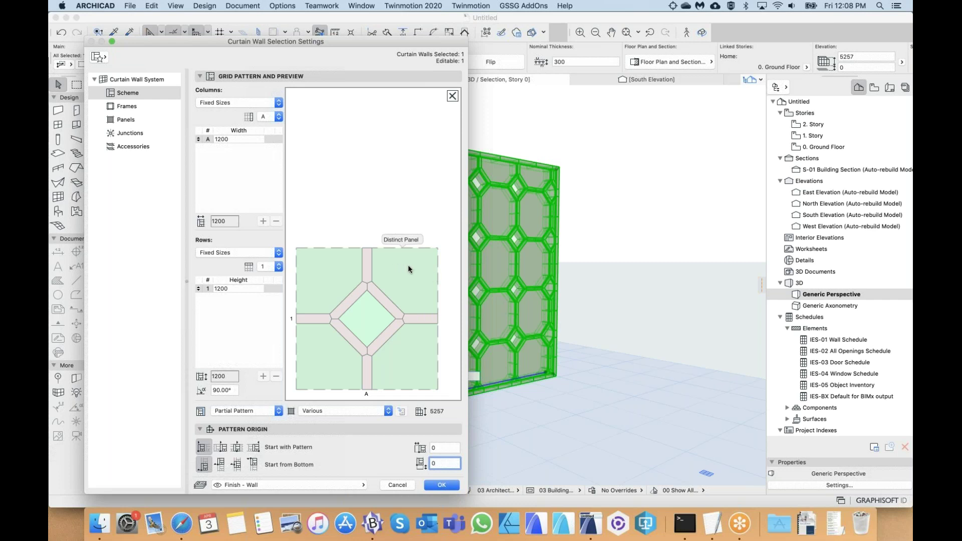
# - Set the curtain wall's height to 6000 and apply the settings
pyautogui.click(122, 80)
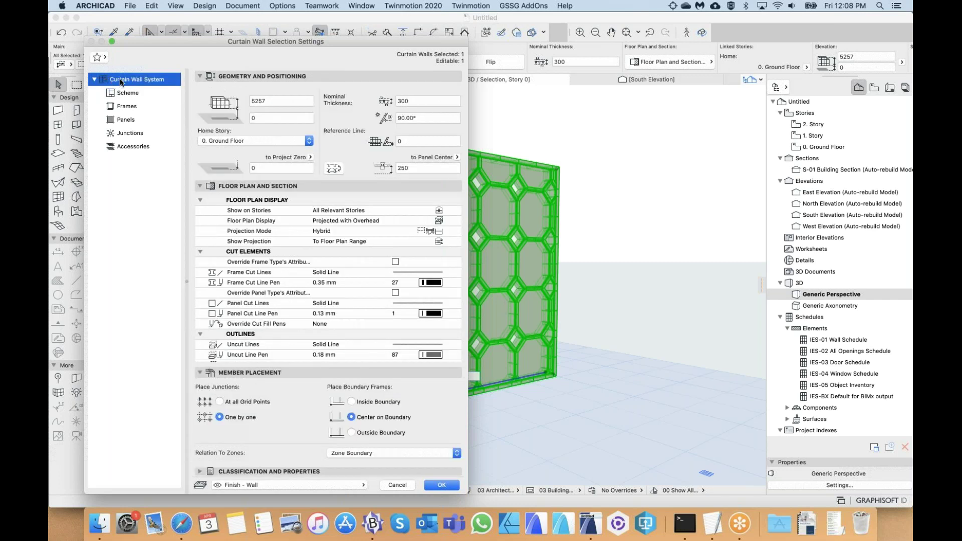
pyautogui.click(275, 101)
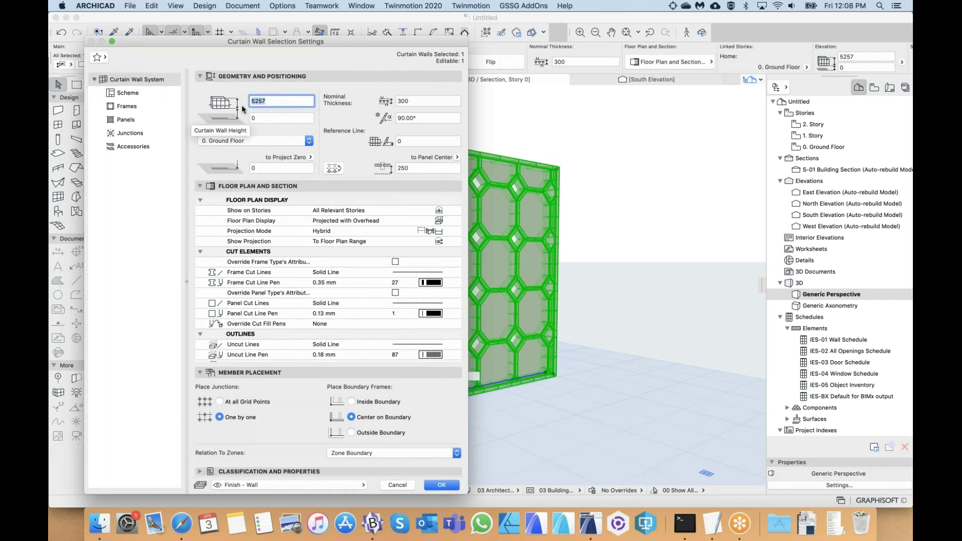
pyautogui.click(141, 94)
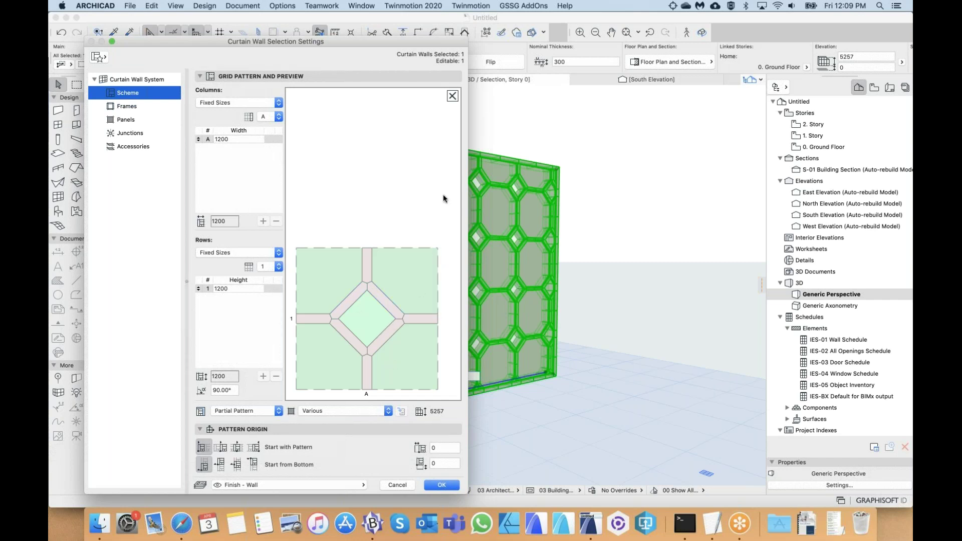
pyautogui.click(439, 448)
pyautogui.click(438, 462)
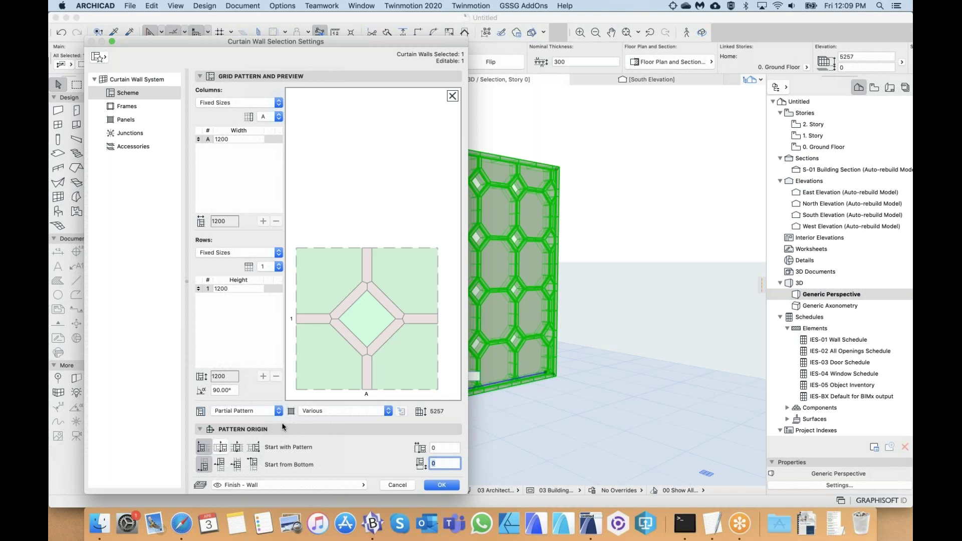
pyautogui.click(139, 80)
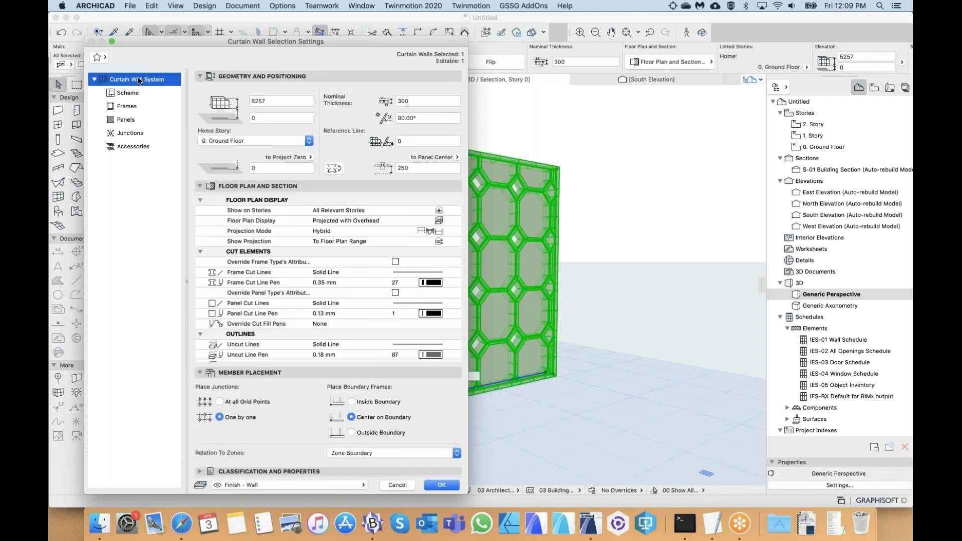
pyautogui.doubleClick(273, 102)
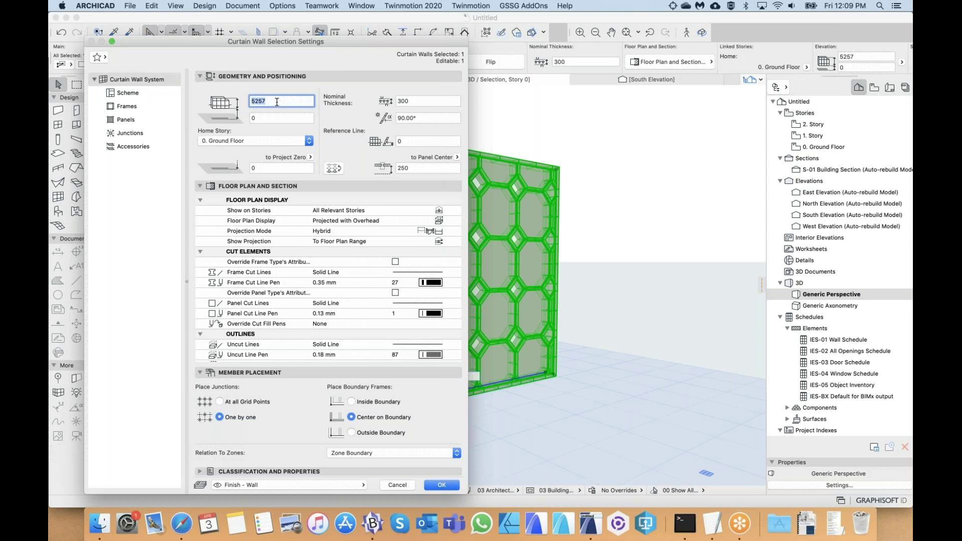
pyautogui.write('6000')
pyautogui.click(127, 93)
pyautogui.click(441, 485)
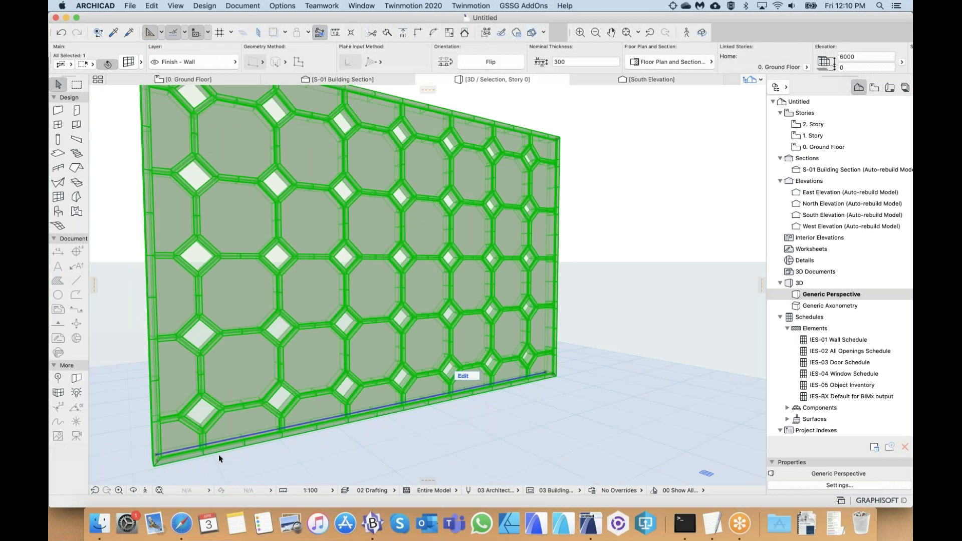
# - Examine the favorites stored for the scheme and for the whole curtain wall system, then close the curtain wall settings
pyautogui.scroll(-5, 393, 346)
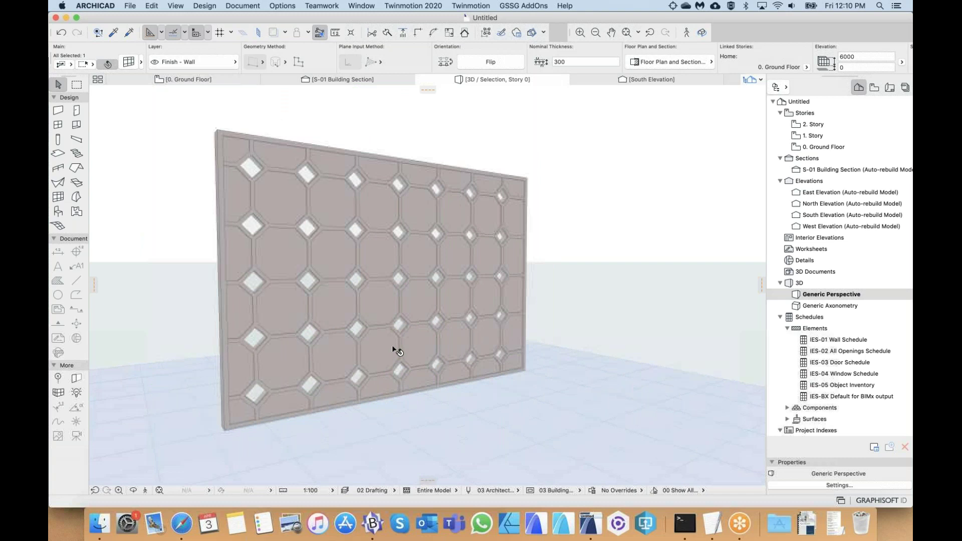
pyautogui.moveTo(392, 346); pyautogui.dragTo(370, 364, button='middle')
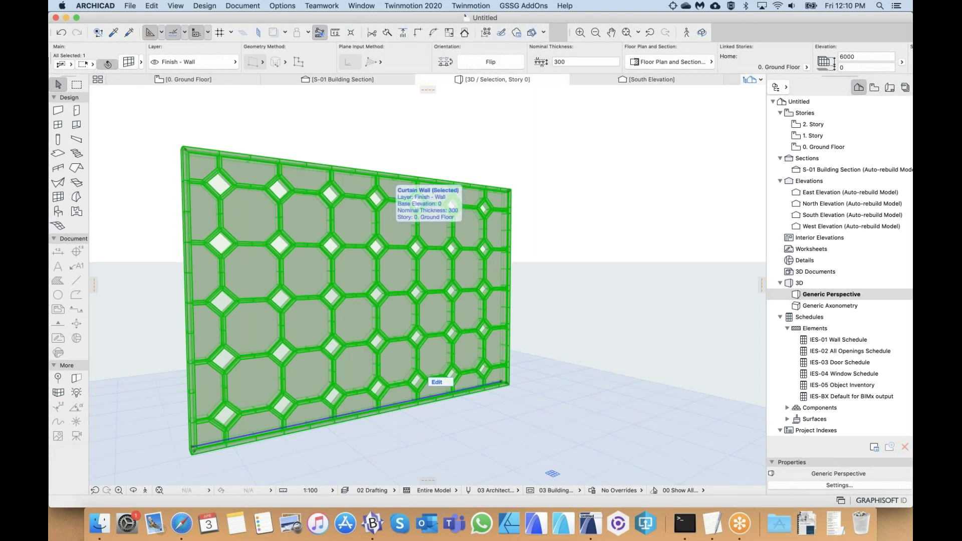
pyautogui.press('super+t')
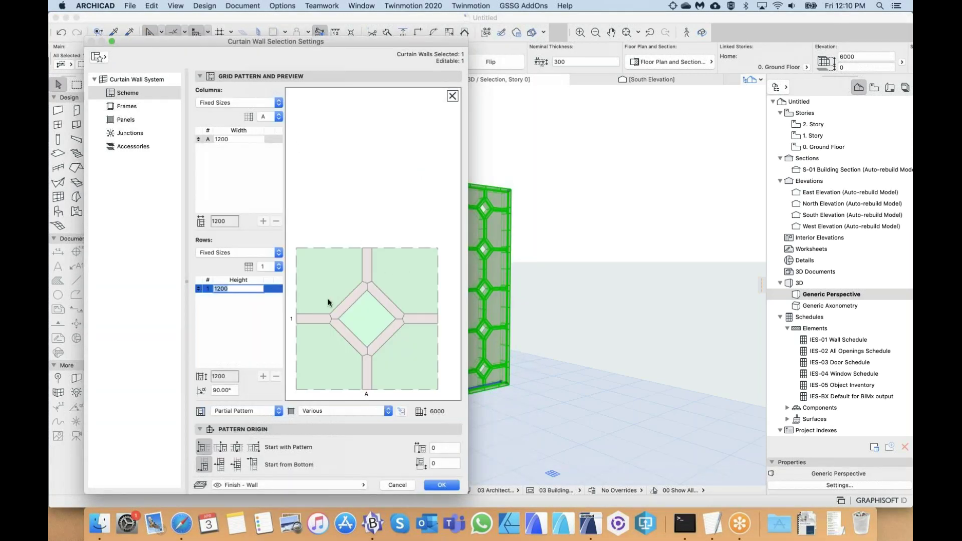
pyautogui.click(97, 57)
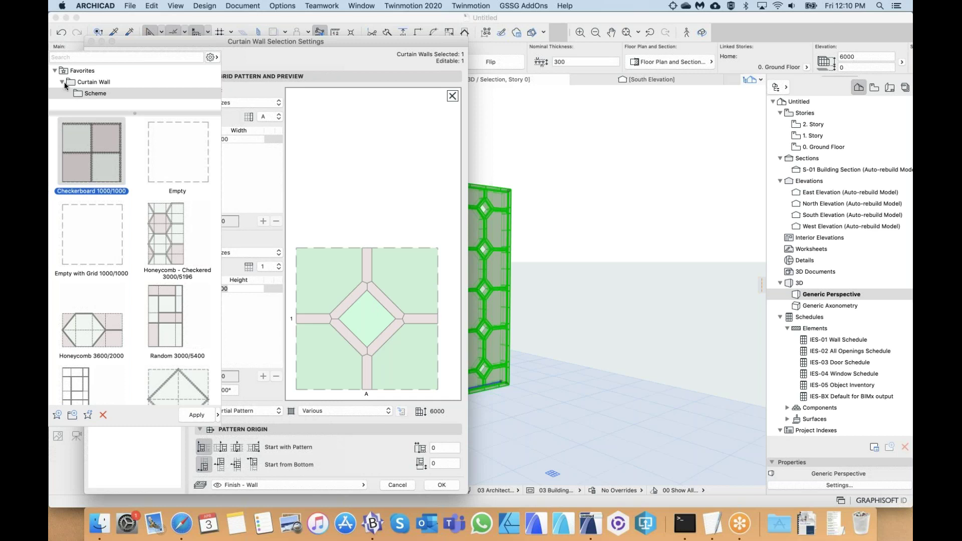
pyautogui.click(308, 52)
pyautogui.moveTo(299, 40); pyautogui.dragTo(351, 42)
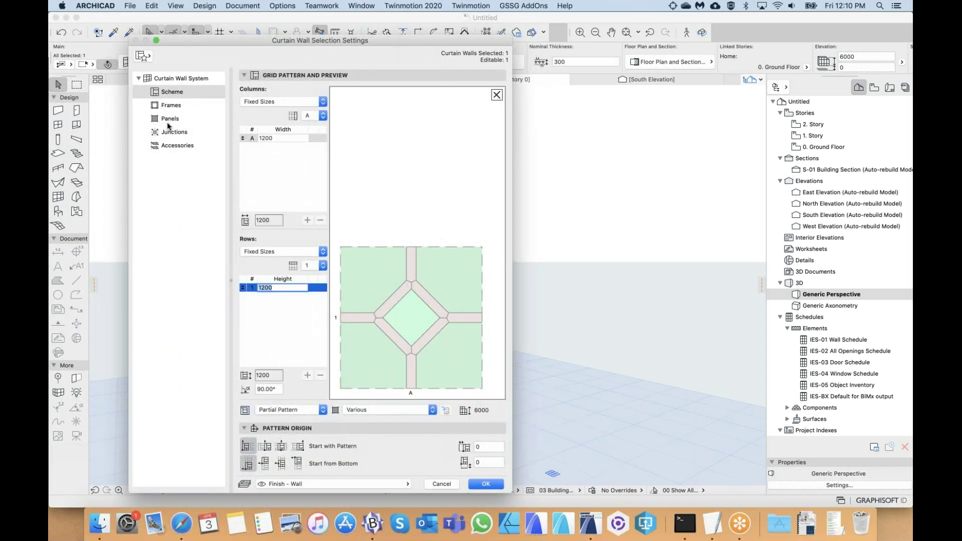
pyautogui.click(157, 91)
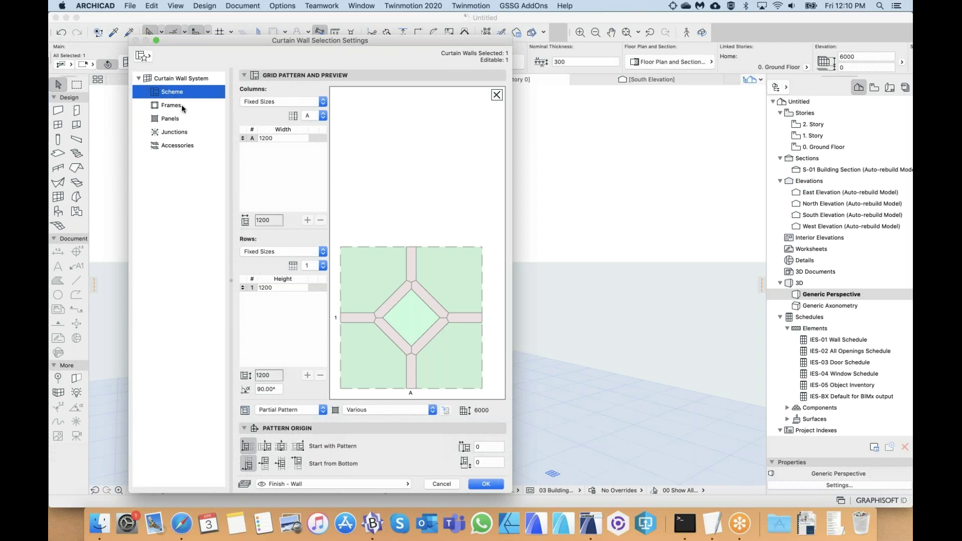
pyautogui.click(176, 79)
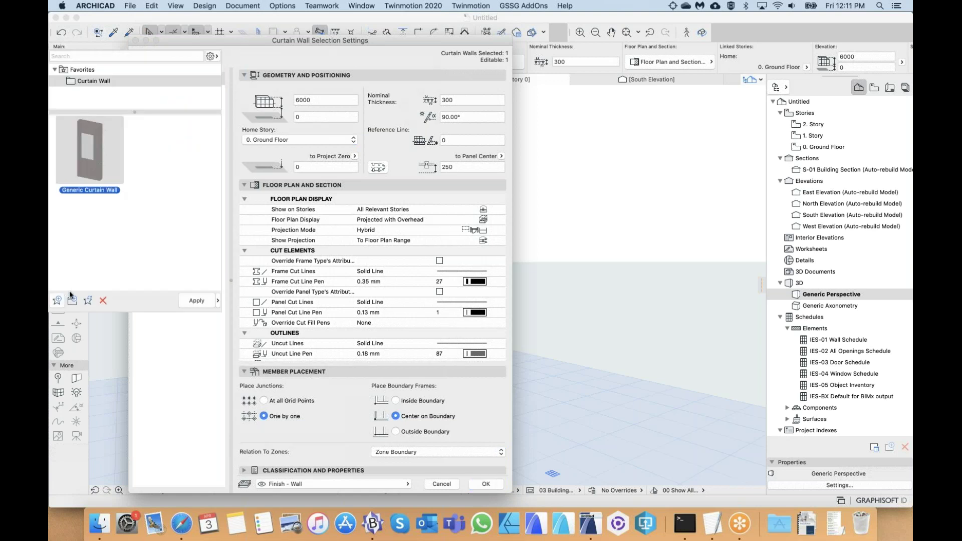
pyautogui.click(327, 50)
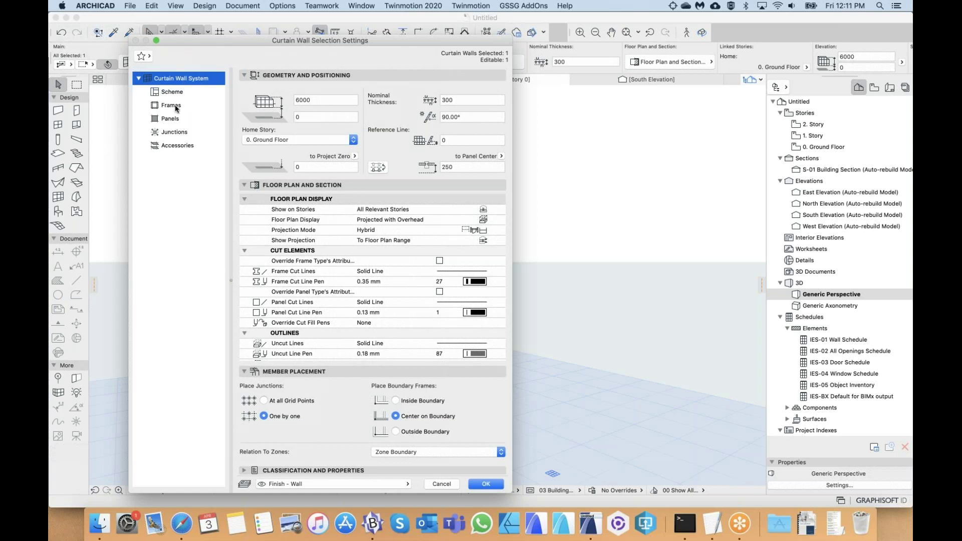
pyautogui.click(166, 92)
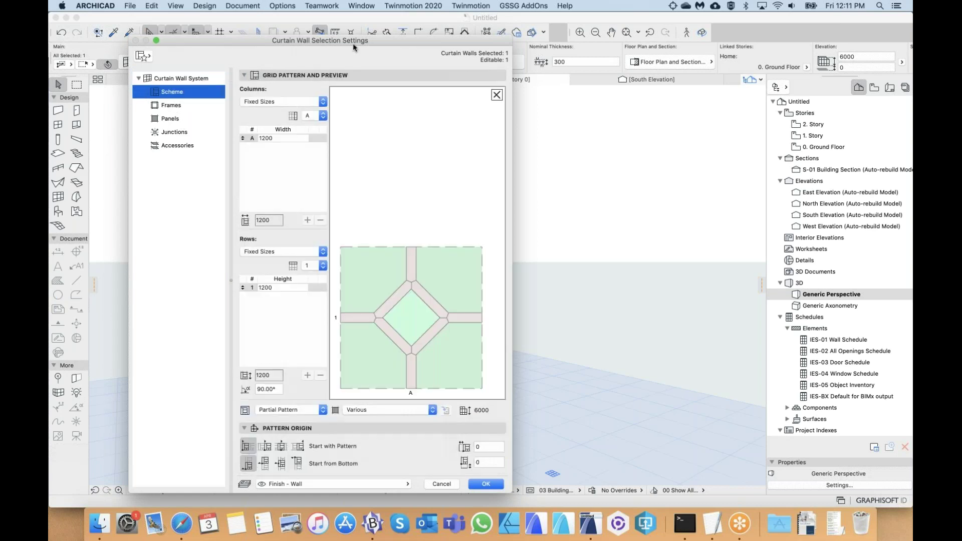
pyautogui.moveTo(353, 40)
pyautogui.mouseDown()
pyautogui.moveTo(333, 40)
pyautogui.moveTo(342, 39)
pyautogui.mouseUp()
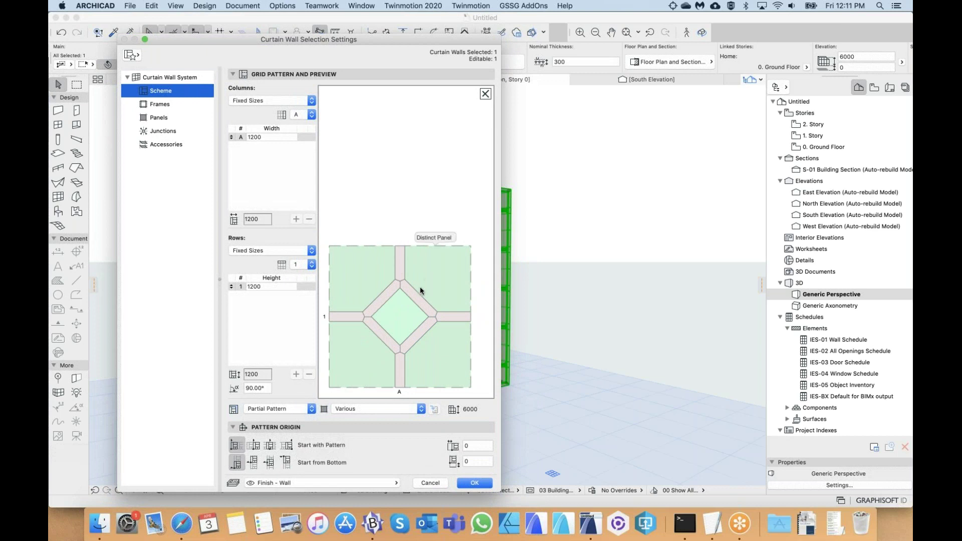
pyautogui.click(475, 482)
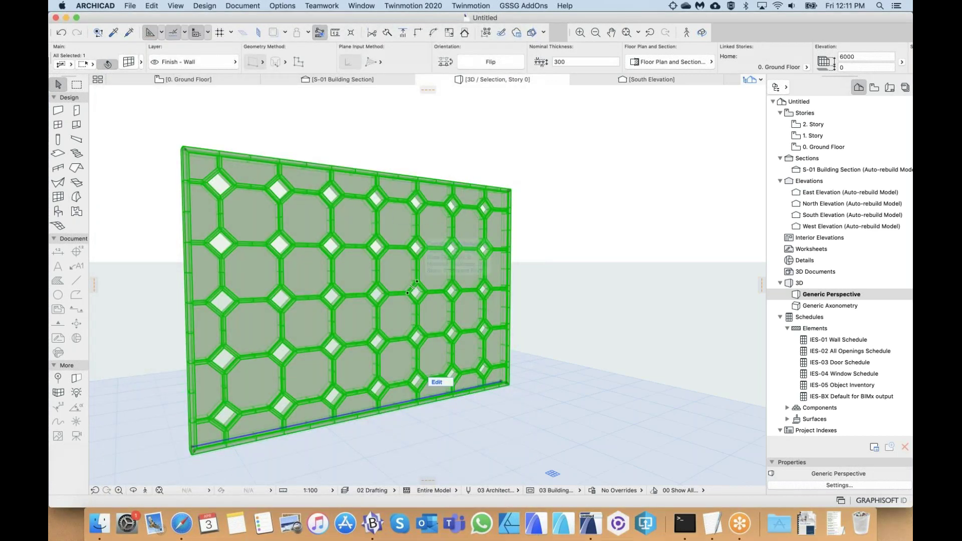
# - Reselect the curtain wall and compare its scheme favorites with its system favorites, ending on the scheme settings
pyautogui.moveTo(417, 233)
pyautogui.mouseDown(button='middle')
pyautogui.moveTo(420, 218)
pyautogui.moveTo(416, 230)
pyautogui.mouseUp(button='middle')
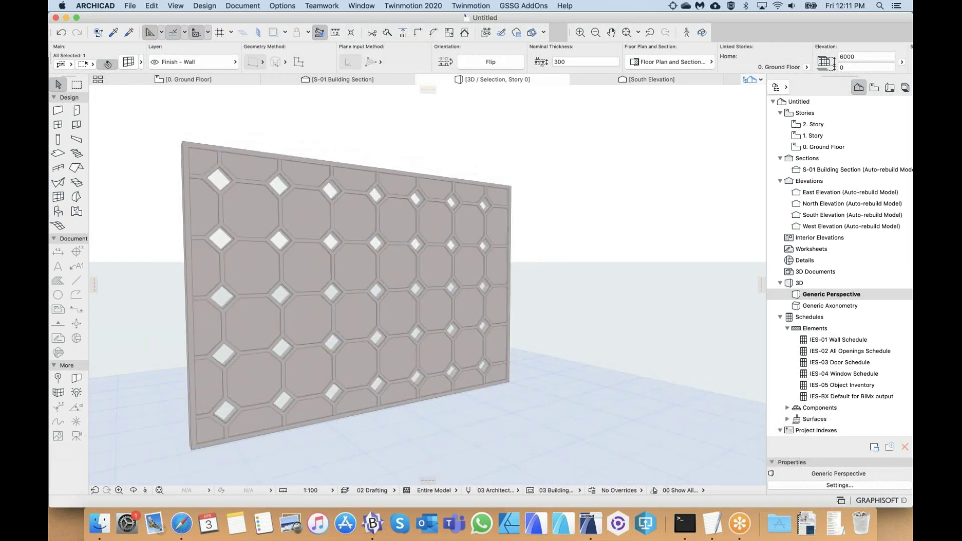
pyautogui.keyDown('shift'); pyautogui.moveTo(354, 261); pyautogui.dragTo(351, 140, button='middle'); pyautogui.keyUp('shift')
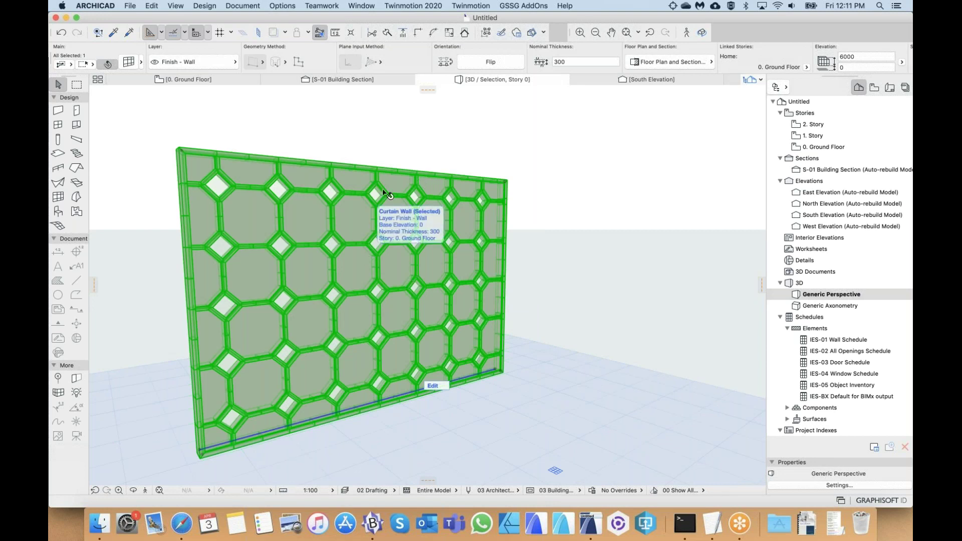
pyautogui.press('Escape')
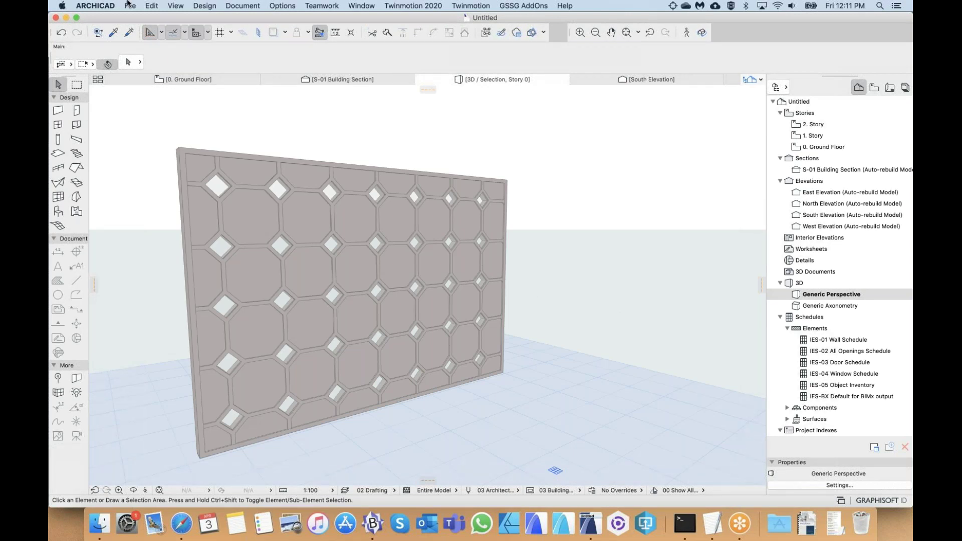
pyautogui.click(297, 269)
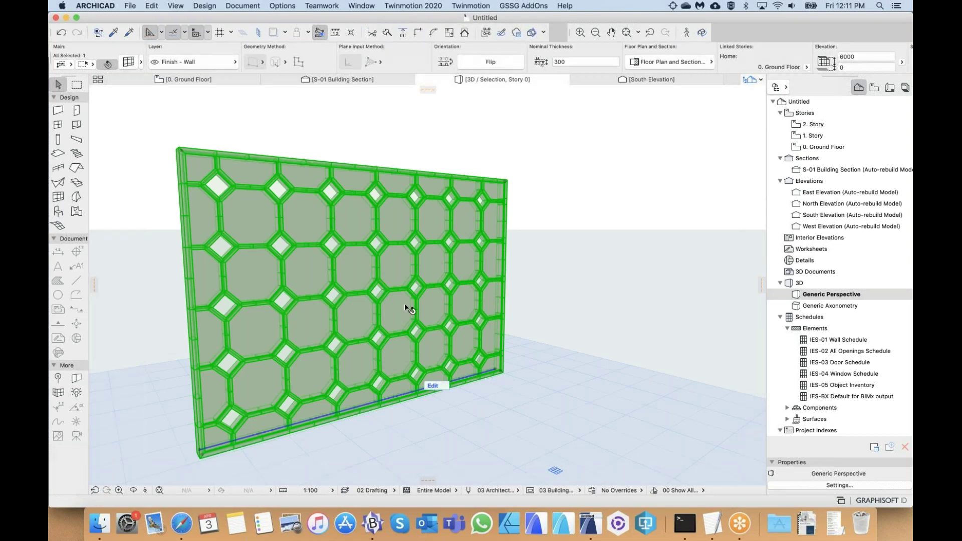
pyautogui.click(125, 60)
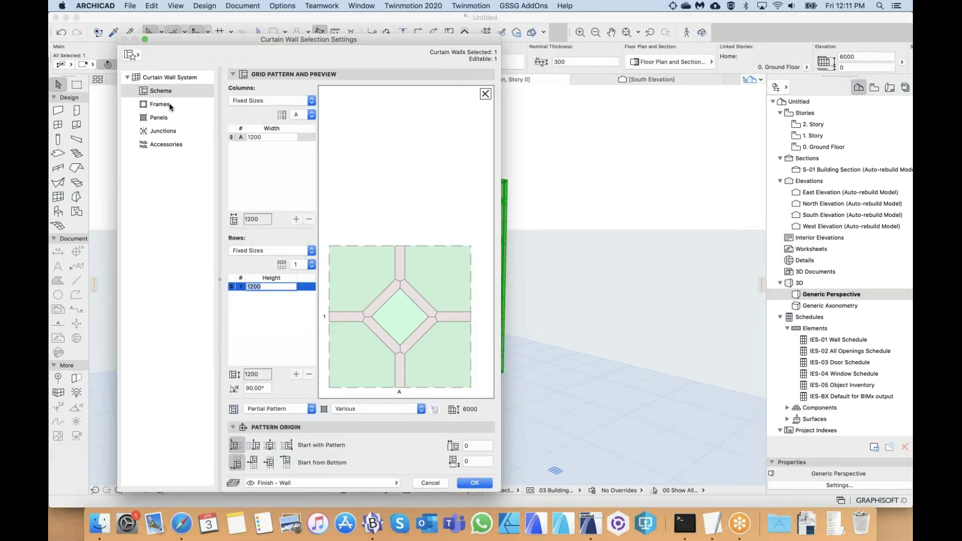
pyautogui.click(156, 92)
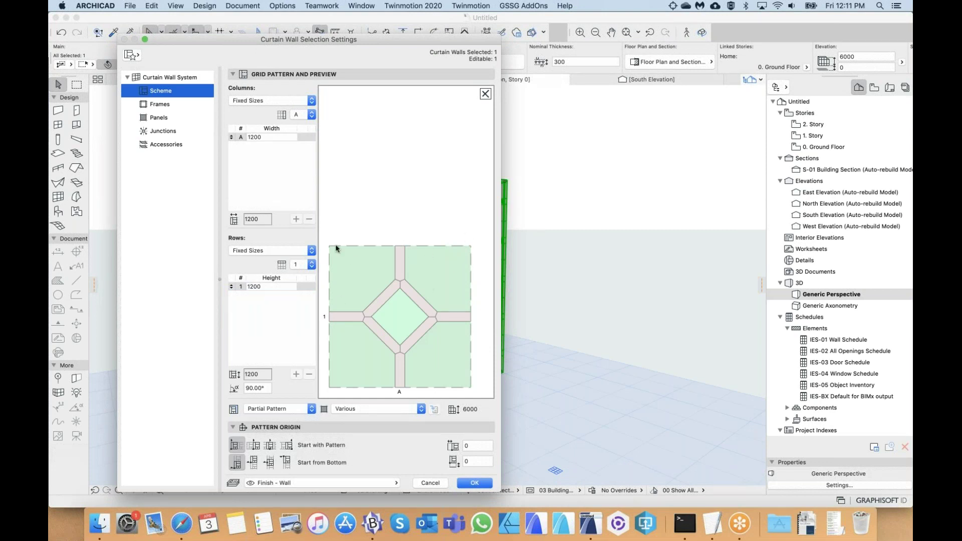
pyautogui.click(132, 54)
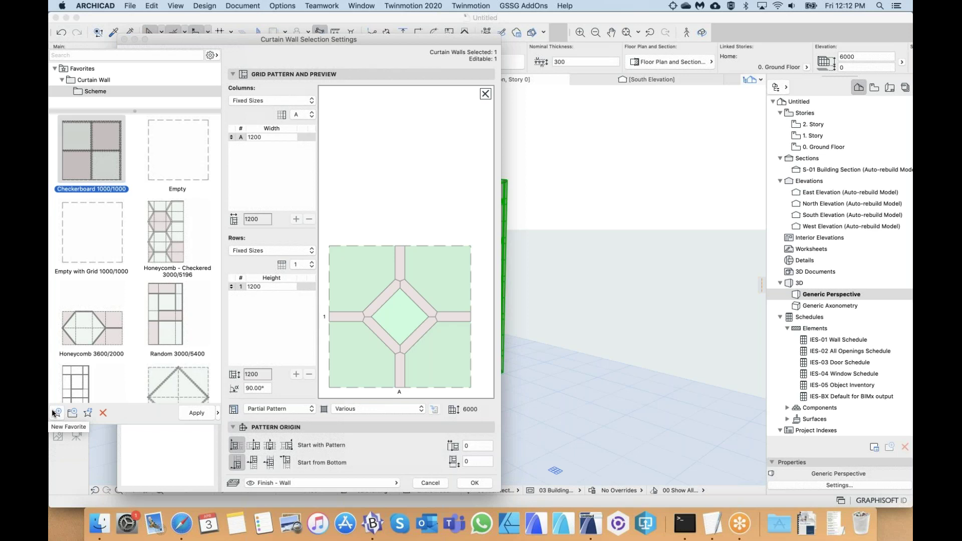
pyautogui.click(340, 54)
pyautogui.click(160, 77)
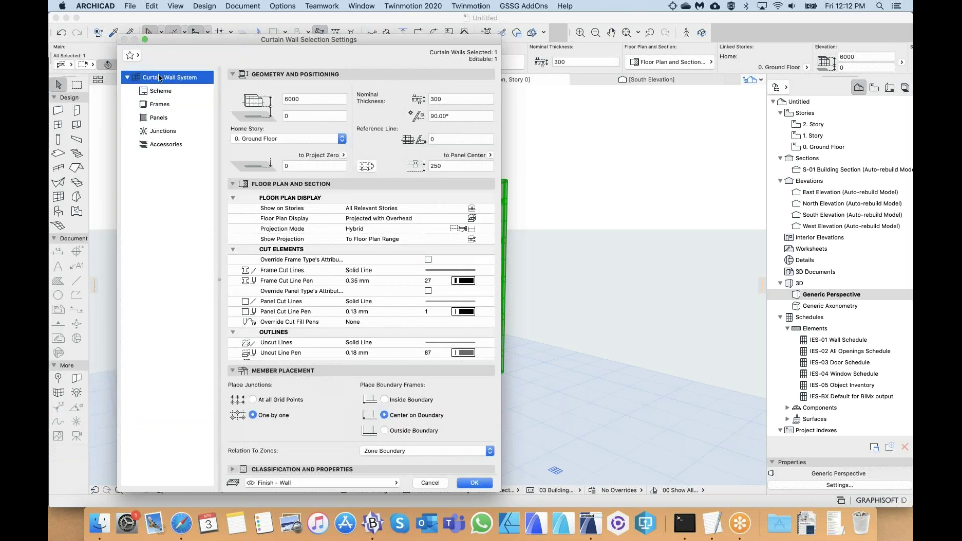
pyautogui.click(132, 55)
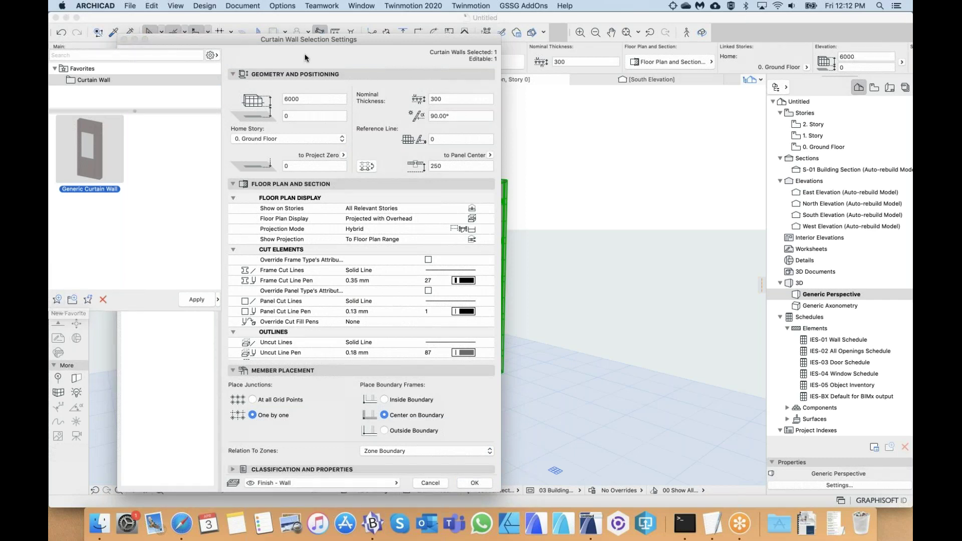
pyautogui.doubleClick(104, 145)
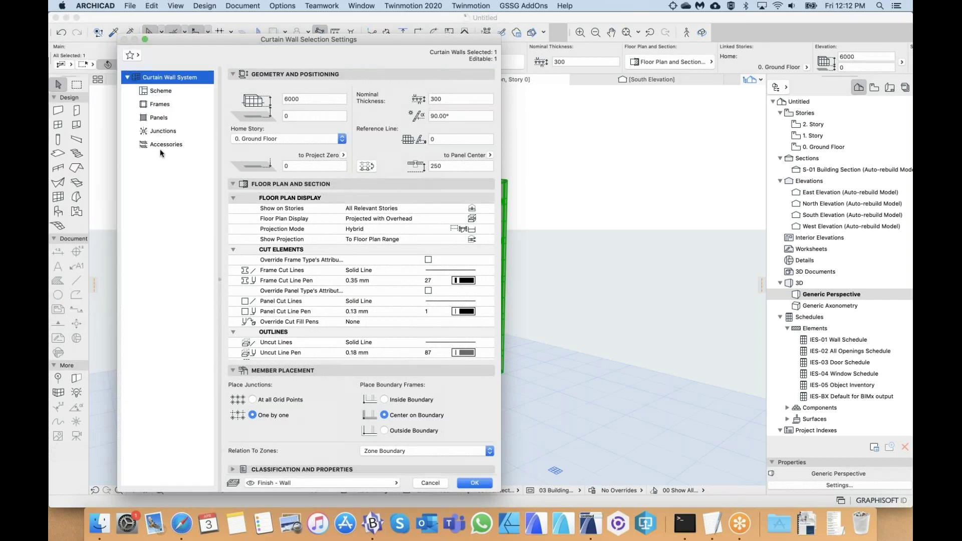
pyautogui.click(161, 90)
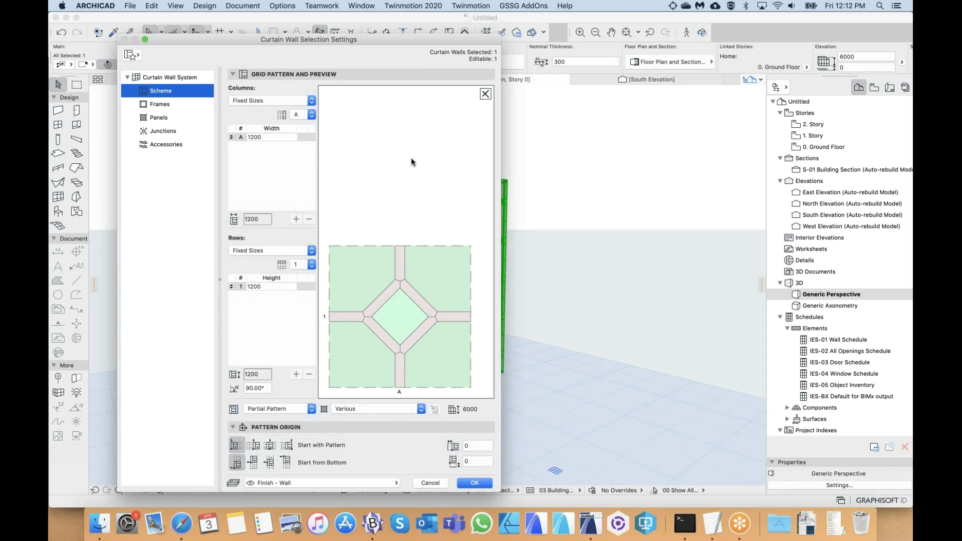
# - Review the curtain wall's system-level settings, close them without changes, and inspect the diamond pattern up close in 3D
pyautogui.moveTo(434, 38); pyautogui.dragTo(443, 38)
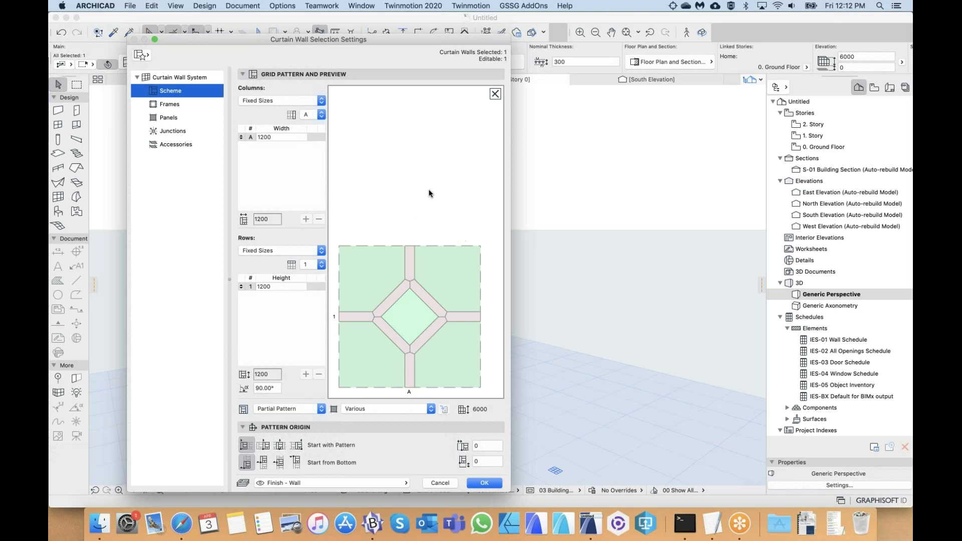
pyautogui.moveTo(476, 37); pyautogui.dragTo(477, 38)
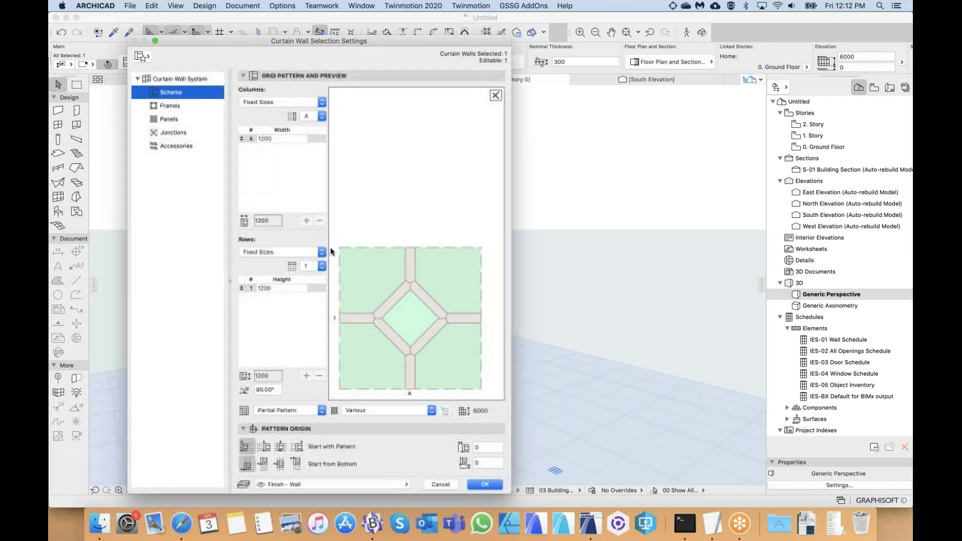
pyautogui.click(169, 79)
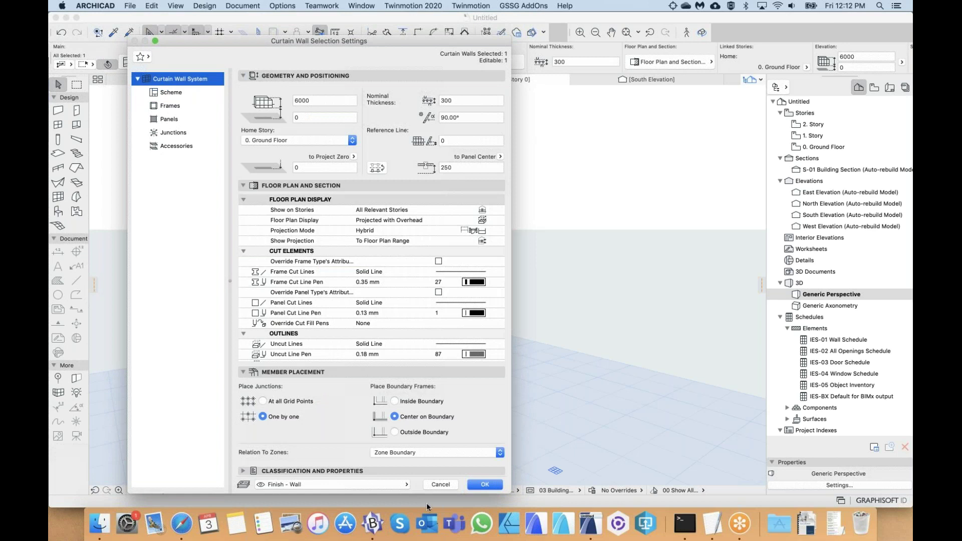
pyautogui.click(440, 483)
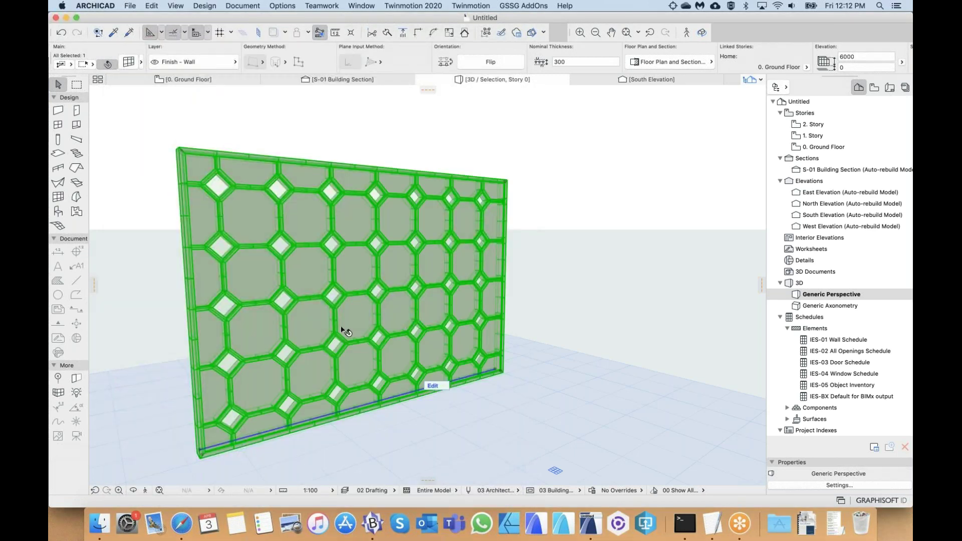
pyautogui.scroll(5, 345, 331)
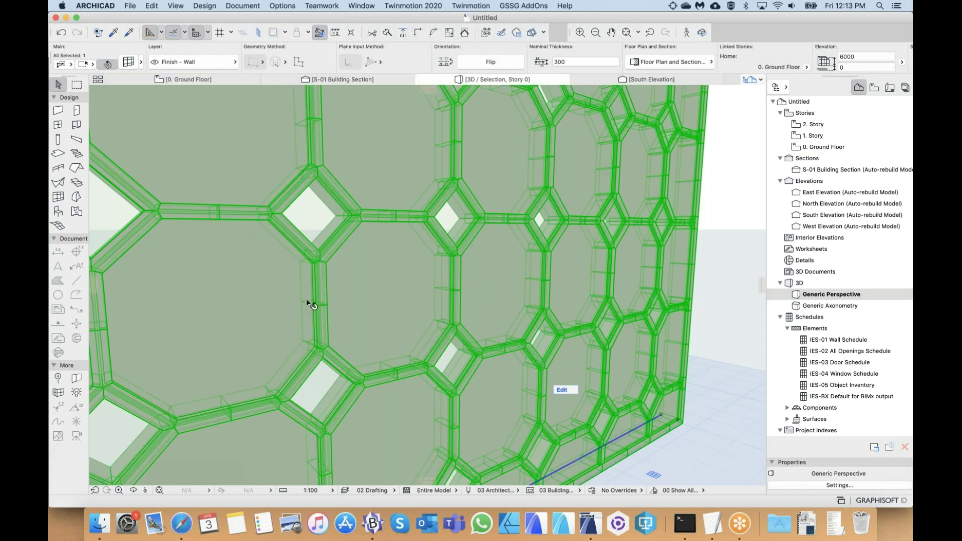
pyautogui.scroll(-2, 331, 241)
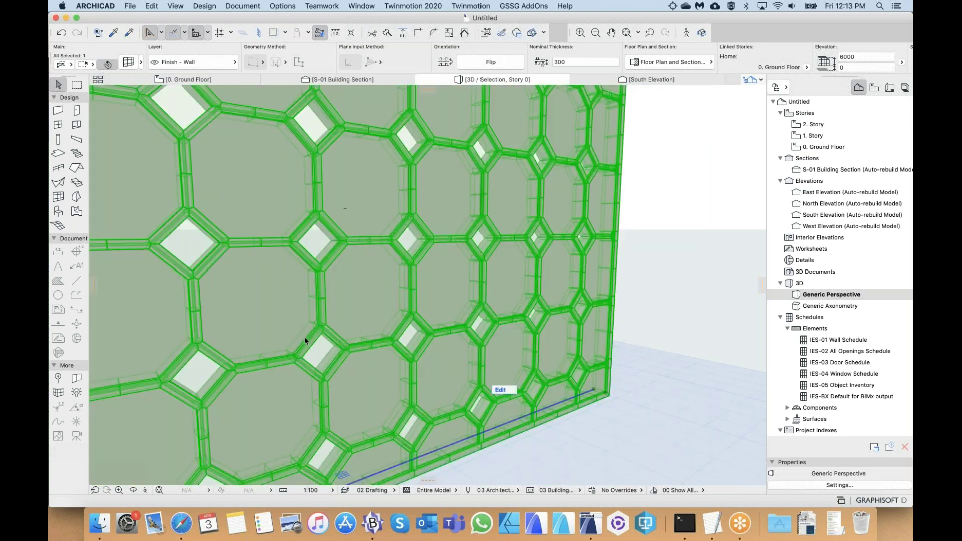
pyautogui.scroll(-3, 359, 230)
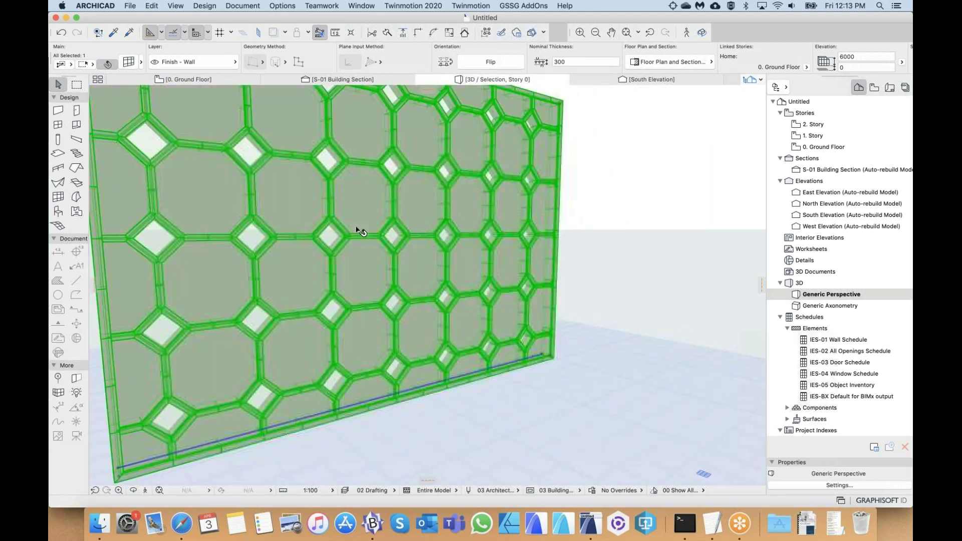
pyautogui.scroll(3, 289, 307)
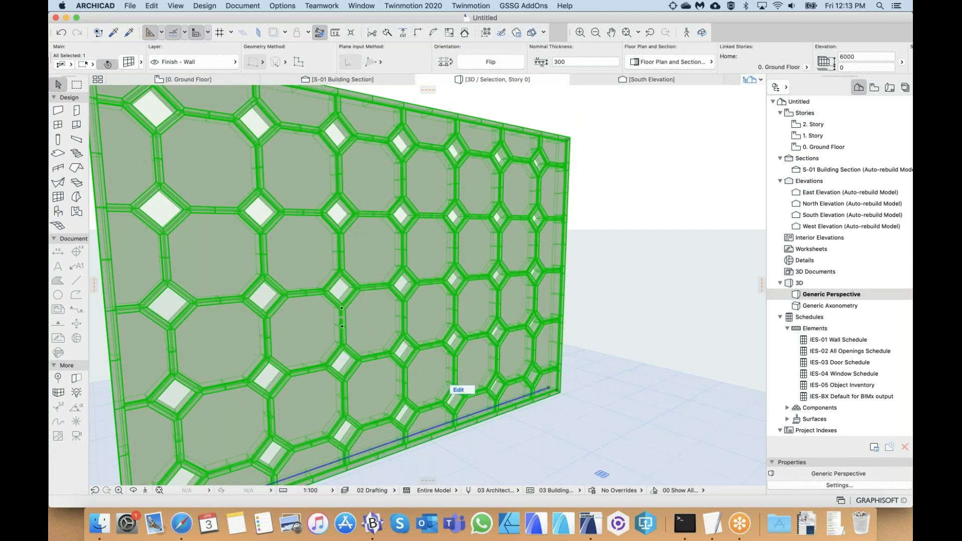
# - Examine the curtain wall component detail options of the 03 Building Plans model view, then cancel without changes
pyautogui.click(532, 491)
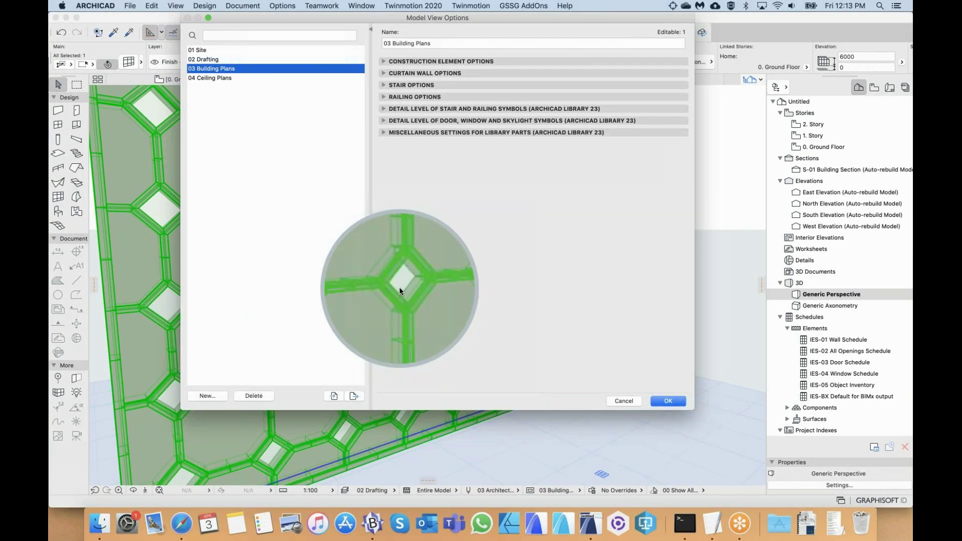
pyautogui.moveTo(292, 17); pyautogui.dragTo(197, 40)
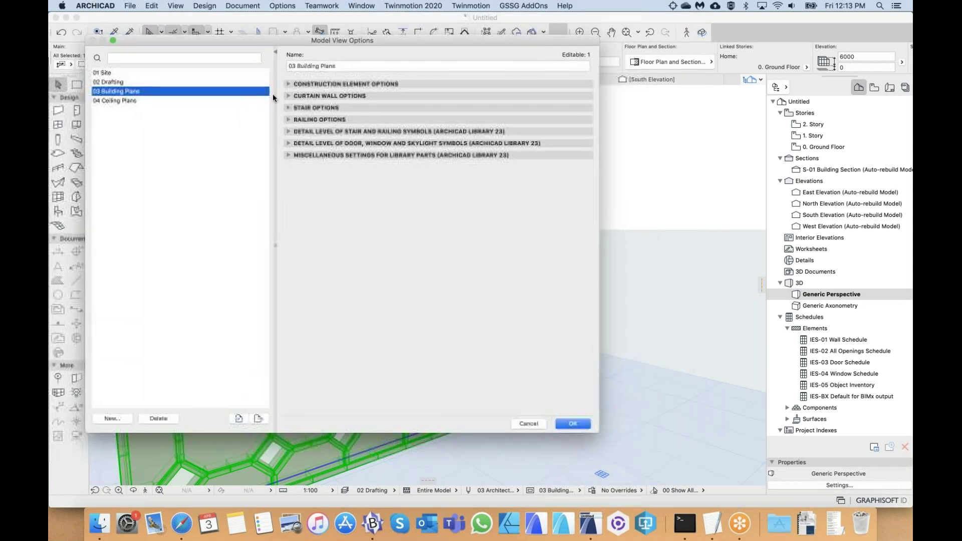
pyautogui.click(310, 96)
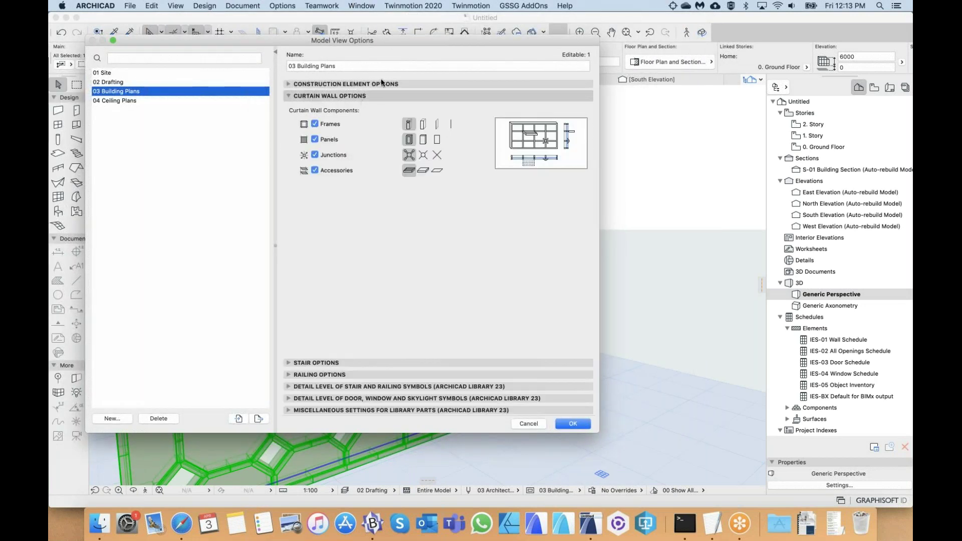
pyautogui.moveTo(429, 42); pyautogui.dragTo(356, 56)
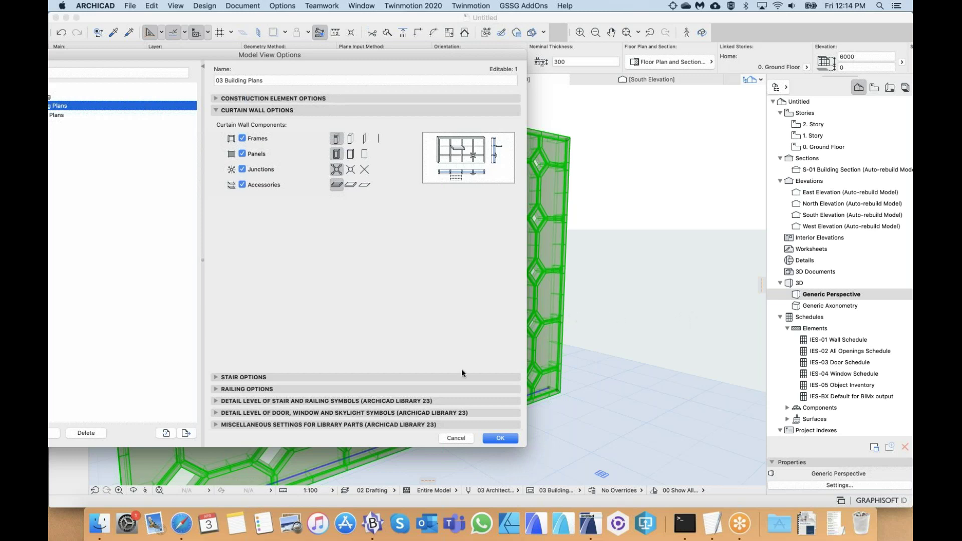
pyautogui.moveTo(420, 446); pyautogui.dragTo(420, 311)
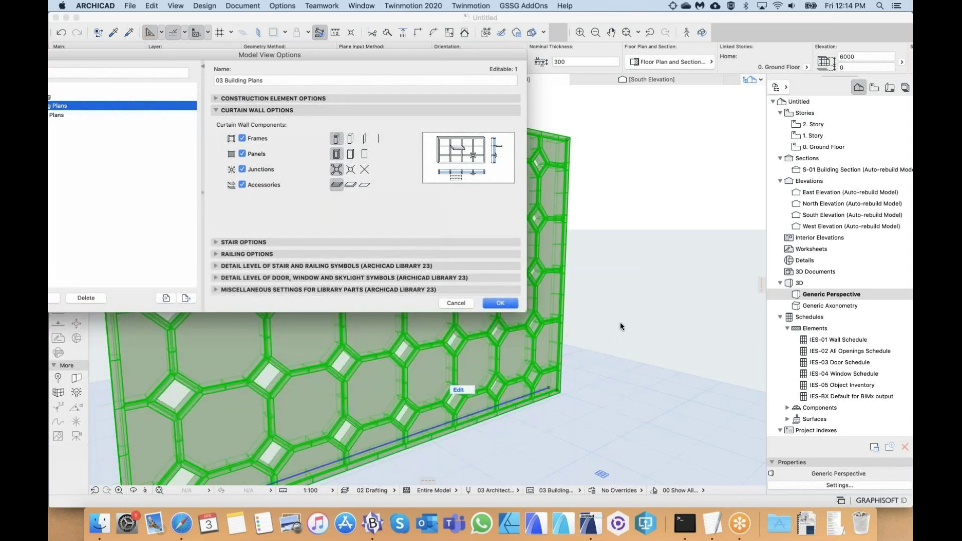
pyautogui.click(456, 303)
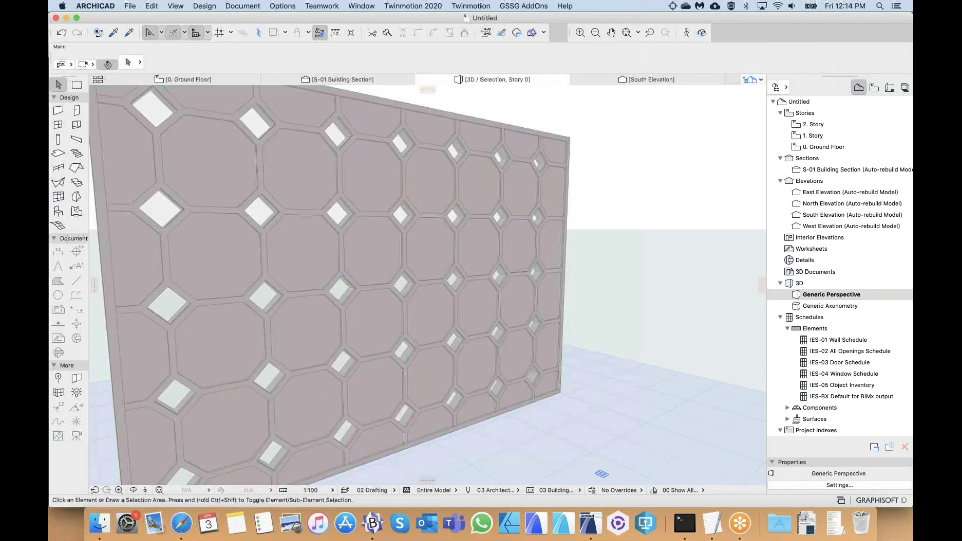
# - Show all project elements in the 3D view and bring the other curtain walls into sight
pyautogui.keyDown('shift'); pyautogui.moveTo(398, 323); pyautogui.dragTo(368, 369, button='middle'); pyautogui.keyUp('shift')
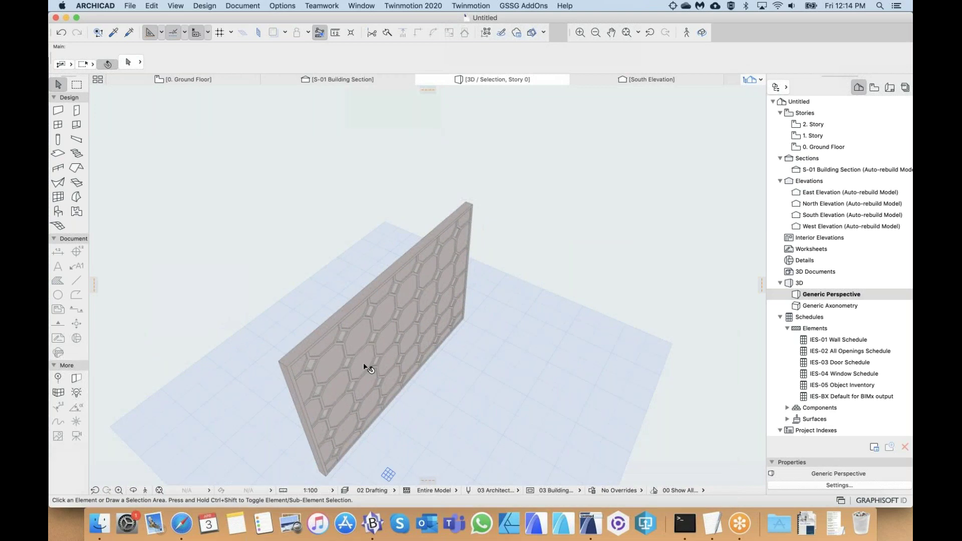
pyautogui.press('super+F5')
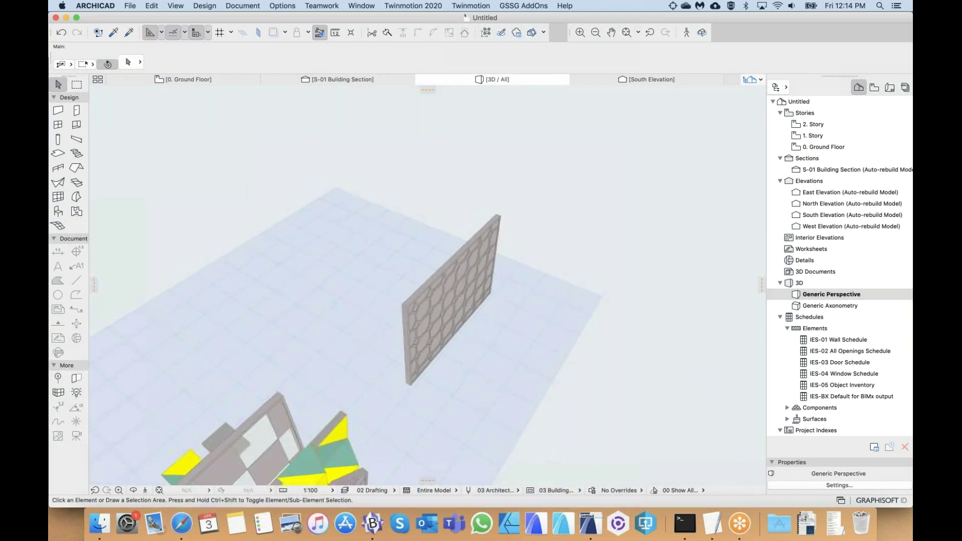
pyautogui.scroll(3, 463, 469)
pyautogui.keyDown('shift'); pyautogui.moveTo(462, 469); pyautogui.dragTo(481, 474, button='middle'); pyautogui.keyUp('shift')
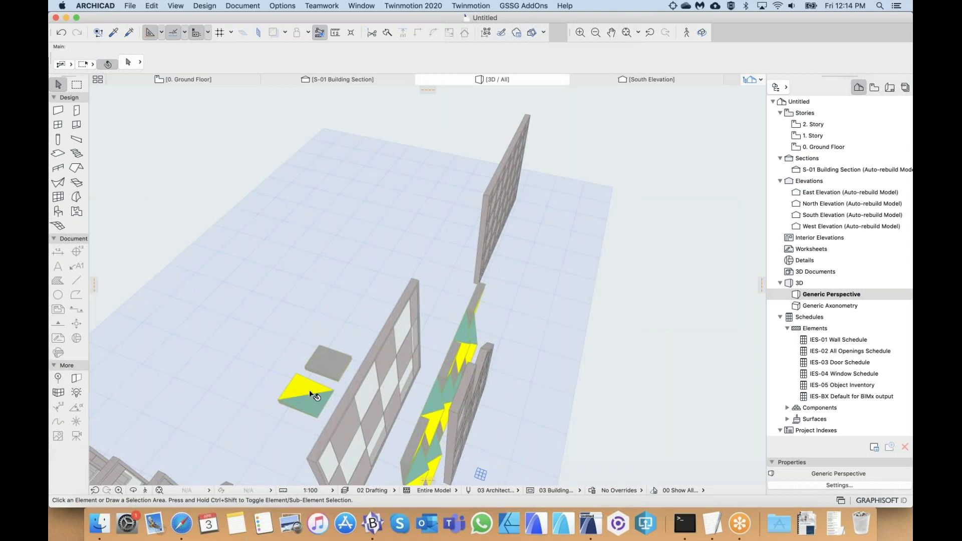
# - Compare the flat two-colour triangle morph with the matching patterned curtain wall, then return to a close view of the diamond wall
pyautogui.click(312, 412)
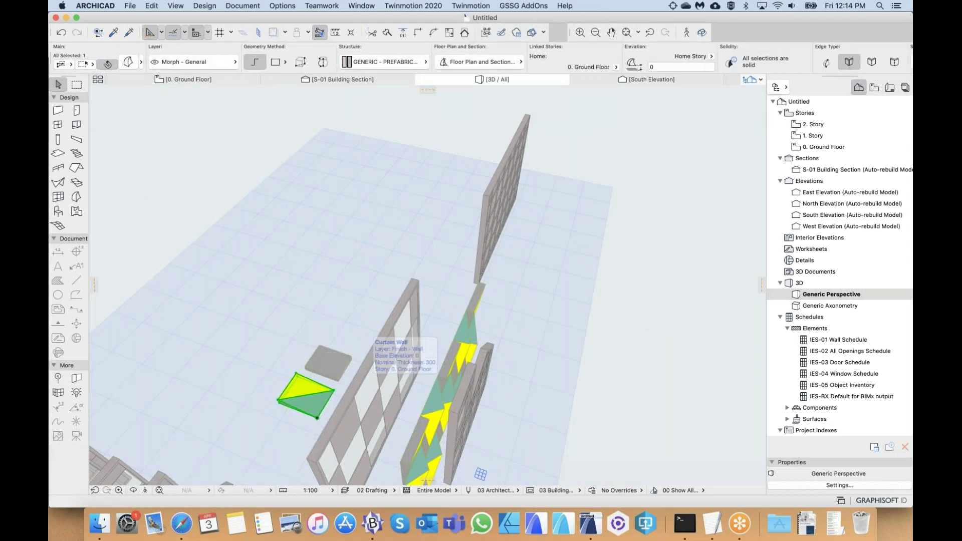
pyautogui.keyDown('shift'); pyautogui.moveTo(314, 394); pyautogui.dragTo(333, 396, button='middle'); pyautogui.keyUp('shift')
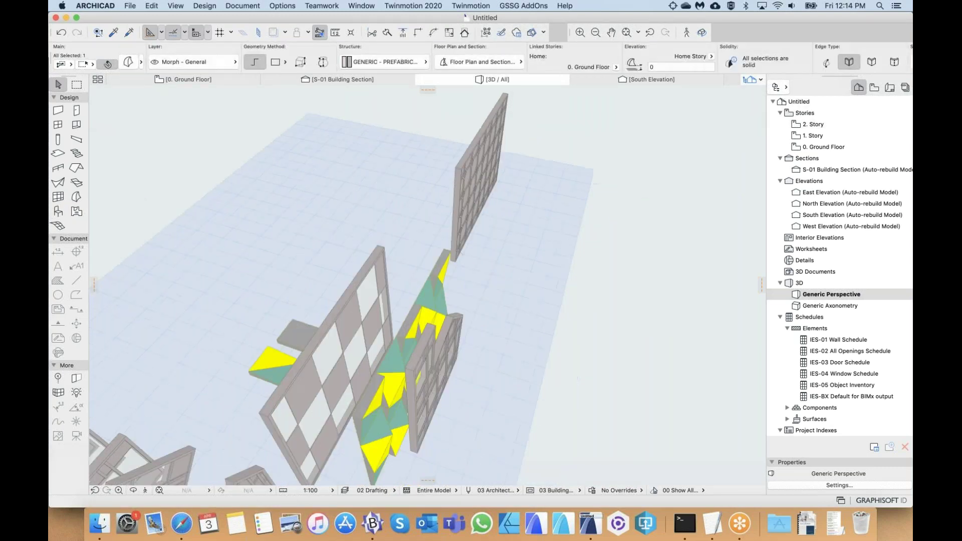
pyautogui.click(384, 400)
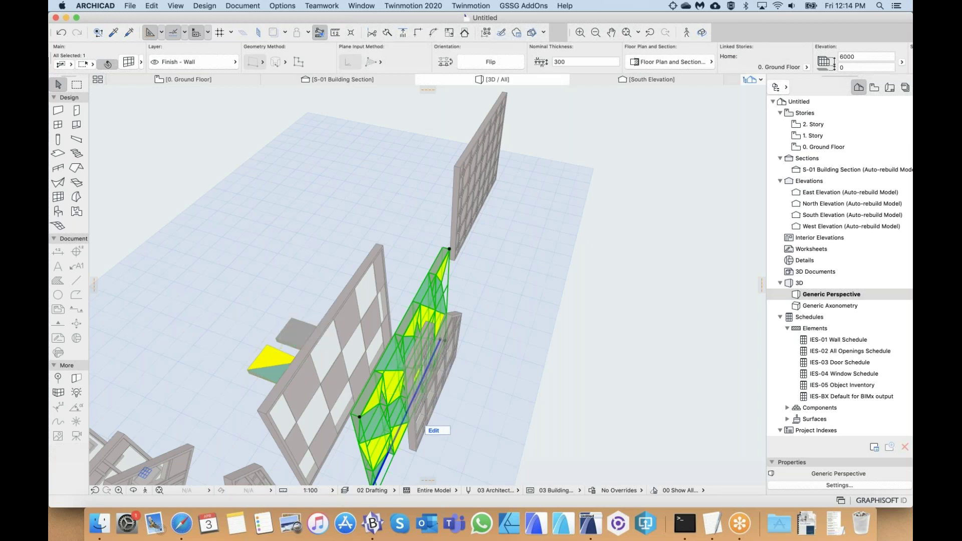
pyautogui.click(484, 295)
pyautogui.keyDown('shift'); pyautogui.moveTo(470, 266); pyautogui.dragTo(475, 325, button='middle'); pyautogui.keyUp('shift')
pyautogui.scroll(5, 469, 263)
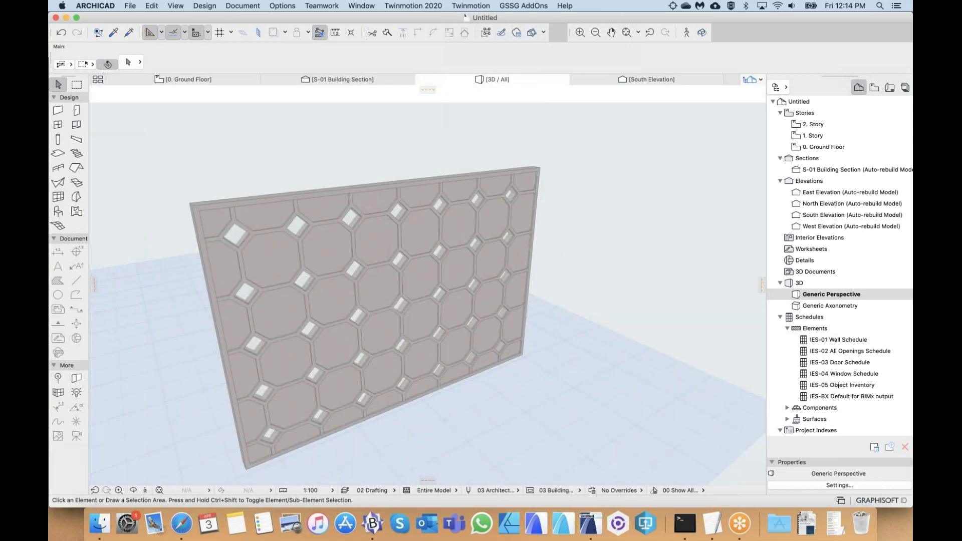
# - Review the 03 Building Plans curtain wall display options again, reopening the model view options and leaving all component settings as they are
pyautogui.click(531, 491)
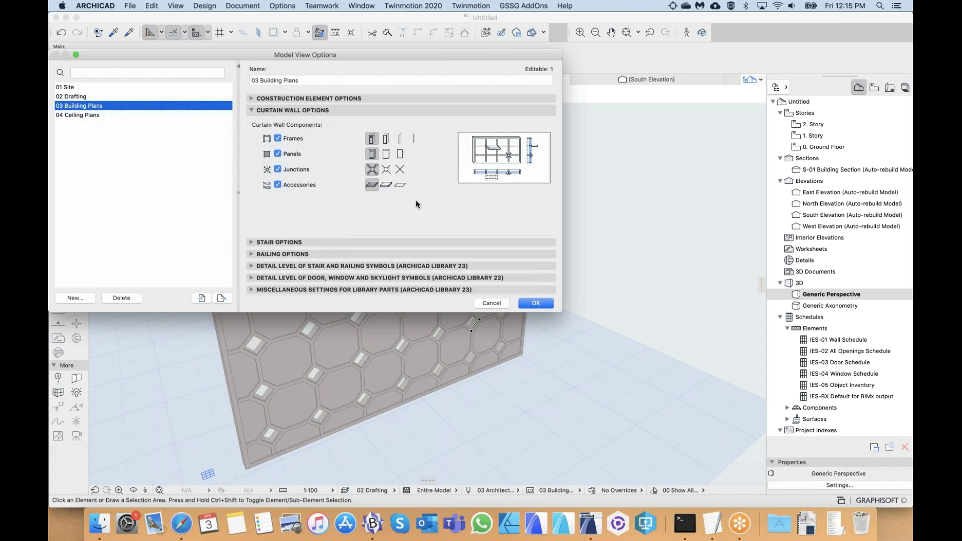
pyautogui.moveTo(351, 55); pyautogui.dragTo(392, 84)
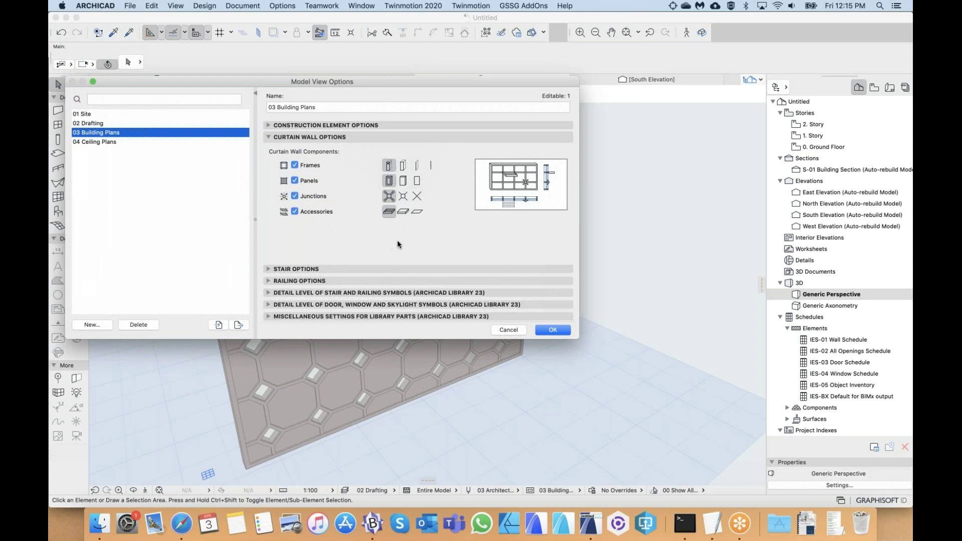
pyautogui.click(508, 330)
pyautogui.click(207, 5)
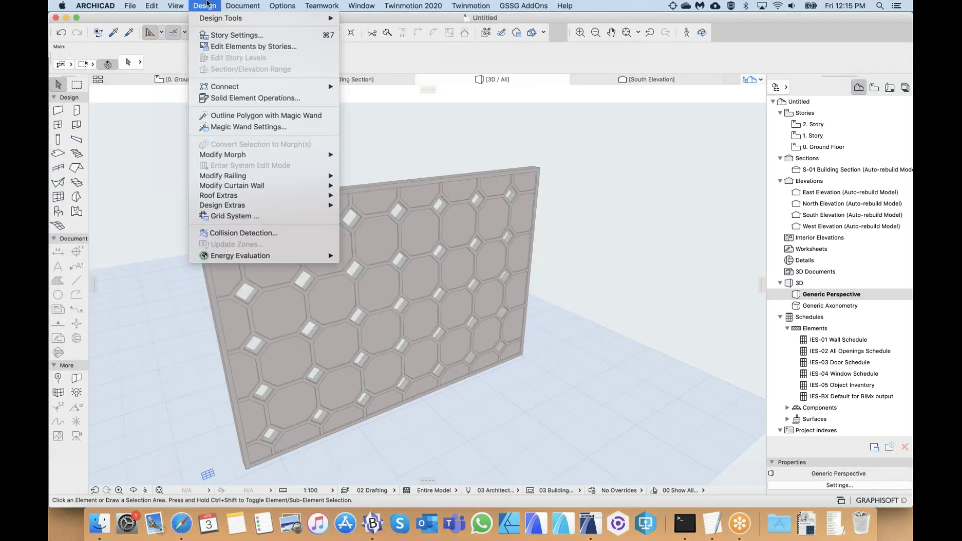
pyautogui.moveTo(243, 5)
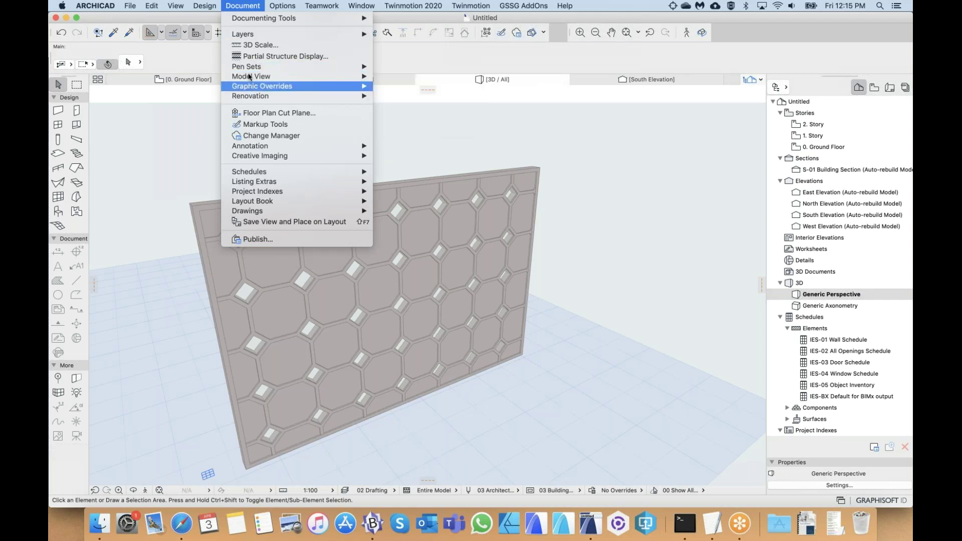
pyautogui.moveTo(323, 77)
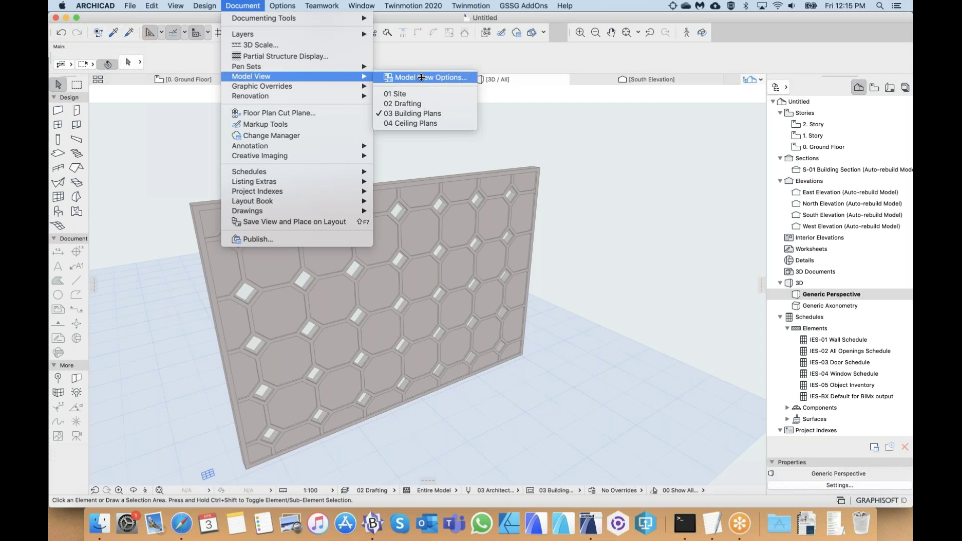
pyautogui.click(421, 78)
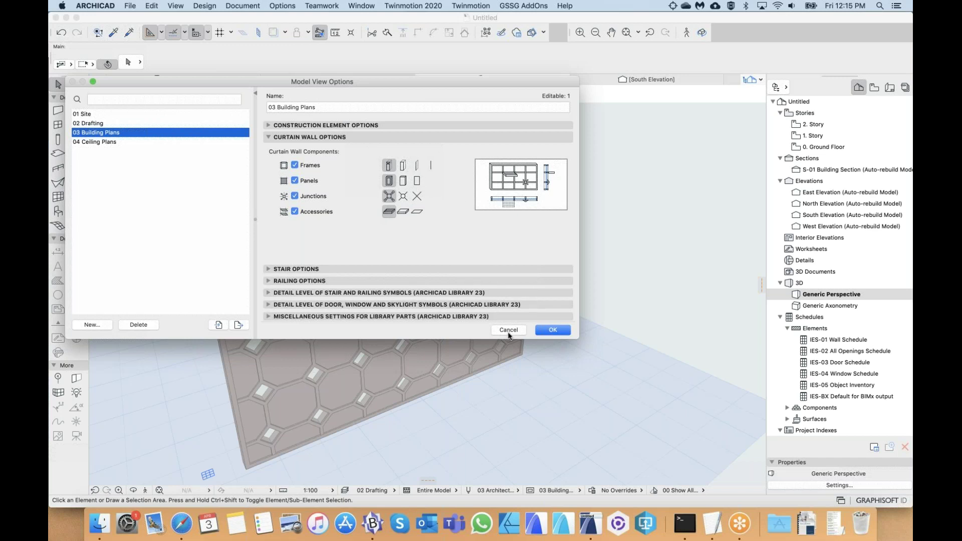
pyautogui.click(553, 330)
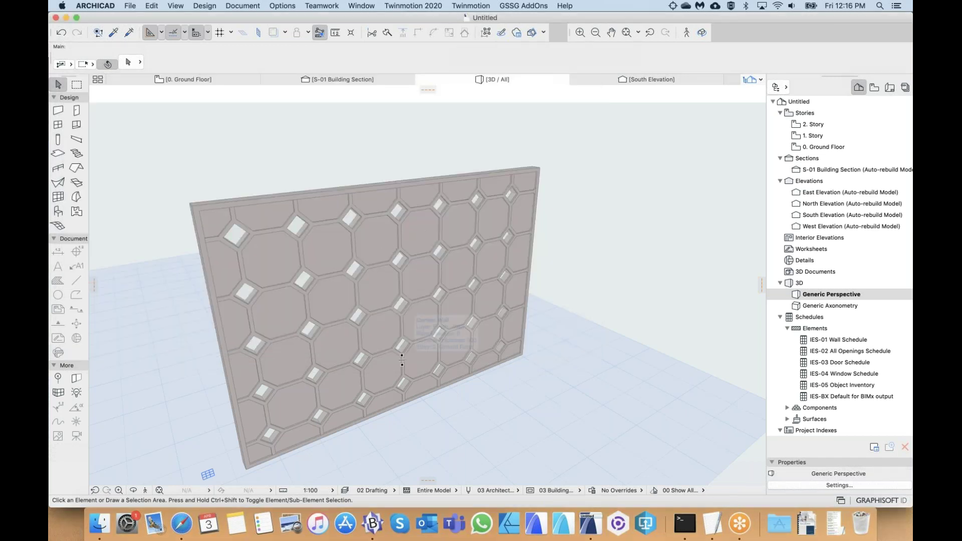
pyautogui.keyDown('shift'); pyautogui.moveTo(451, 325); pyautogui.dragTo(379, 317, button='middle'); pyautogui.keyUp('shift')
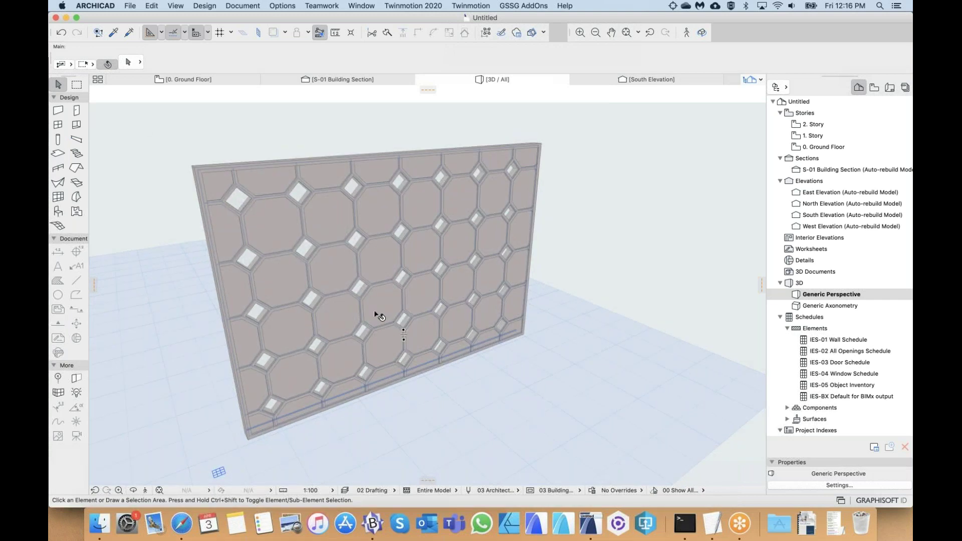
pyautogui.scroll(5, 376, 315)
pyautogui.scroll(-3, 377, 316)
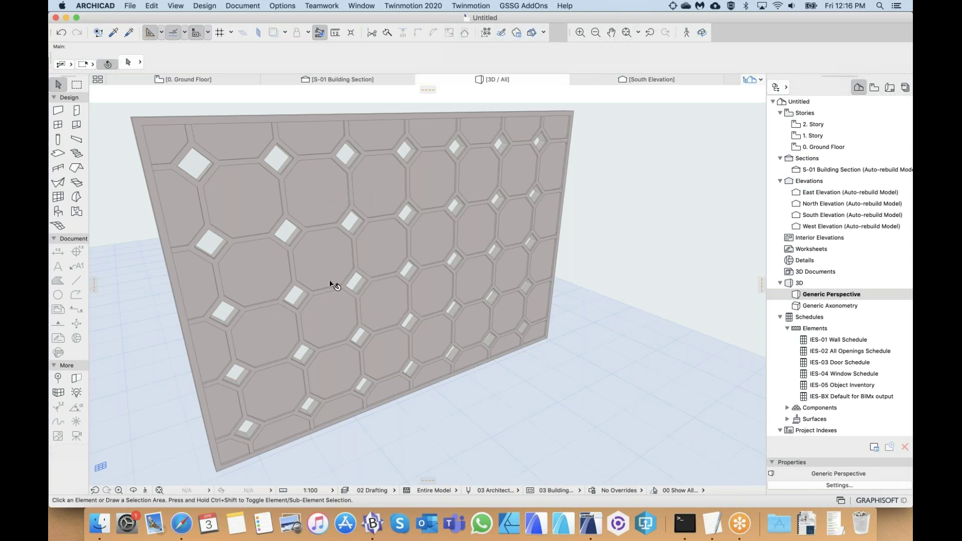
pyautogui.click(384, 276)
pyautogui.moveTo(479, 319)
pyautogui.mouseDown(button='middle')
pyautogui.moveTo(483, 330)
pyautogui.moveTo(480, 317)
pyautogui.mouseUp(button='middle')
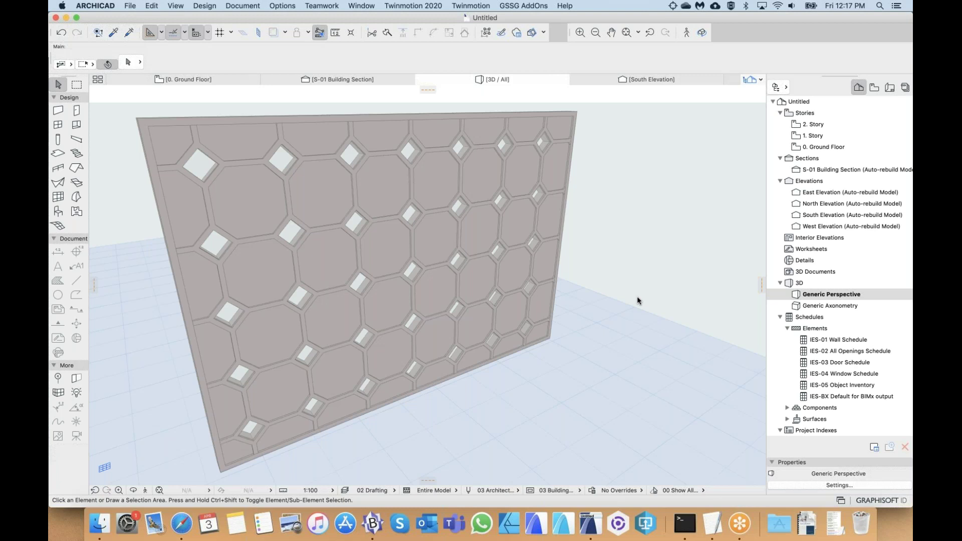
pyautogui.keyDown('shift'); pyautogui.moveTo(482, 350); pyautogui.dragTo(612, 308, button='middle'); pyautogui.keyUp('shift')
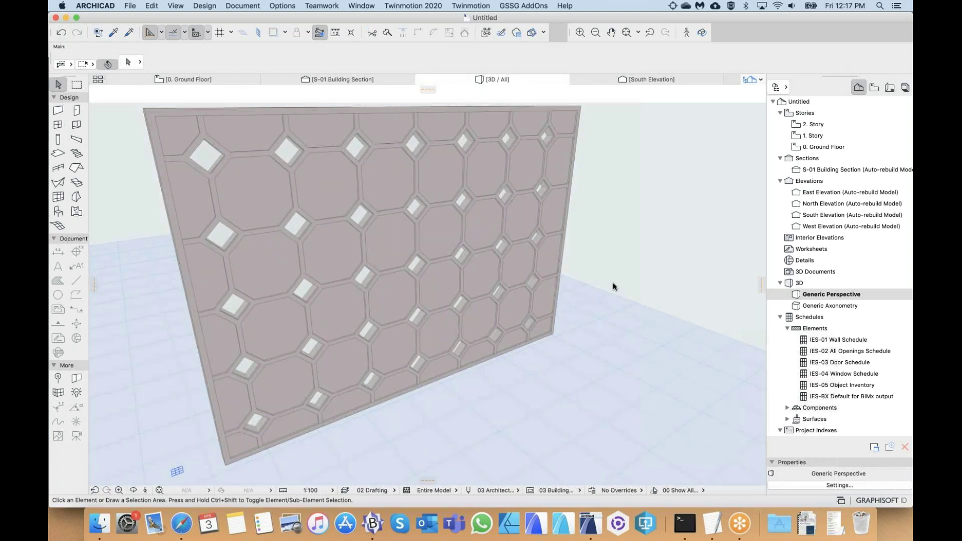